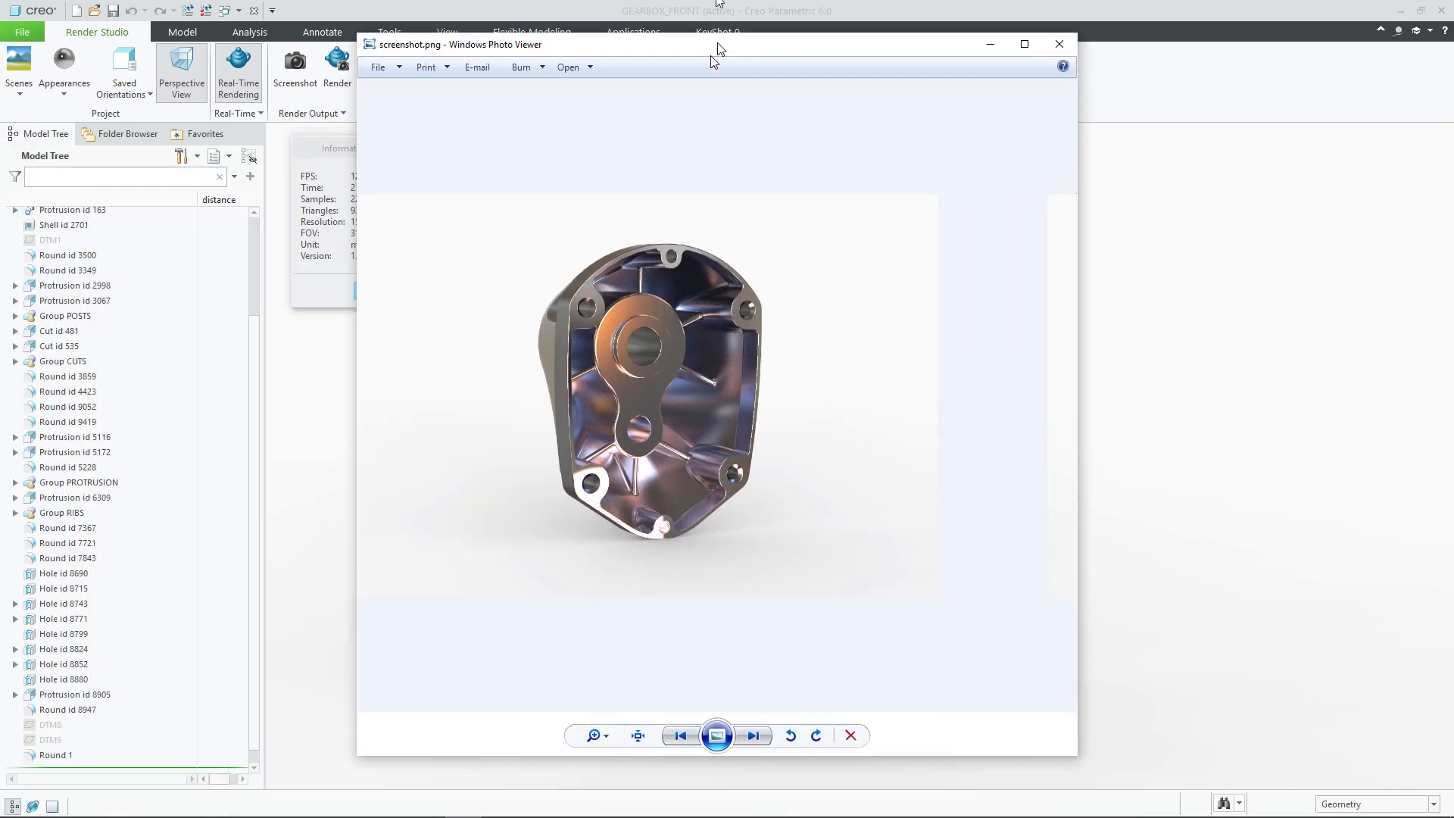
Step: Enlarge screenshot.png to examine the saved gearbox render, and switch back to Creo Parametric
{"action": "left_click_drag", "start_coordinate": [714, 42], "coordinate": [723, 12]}
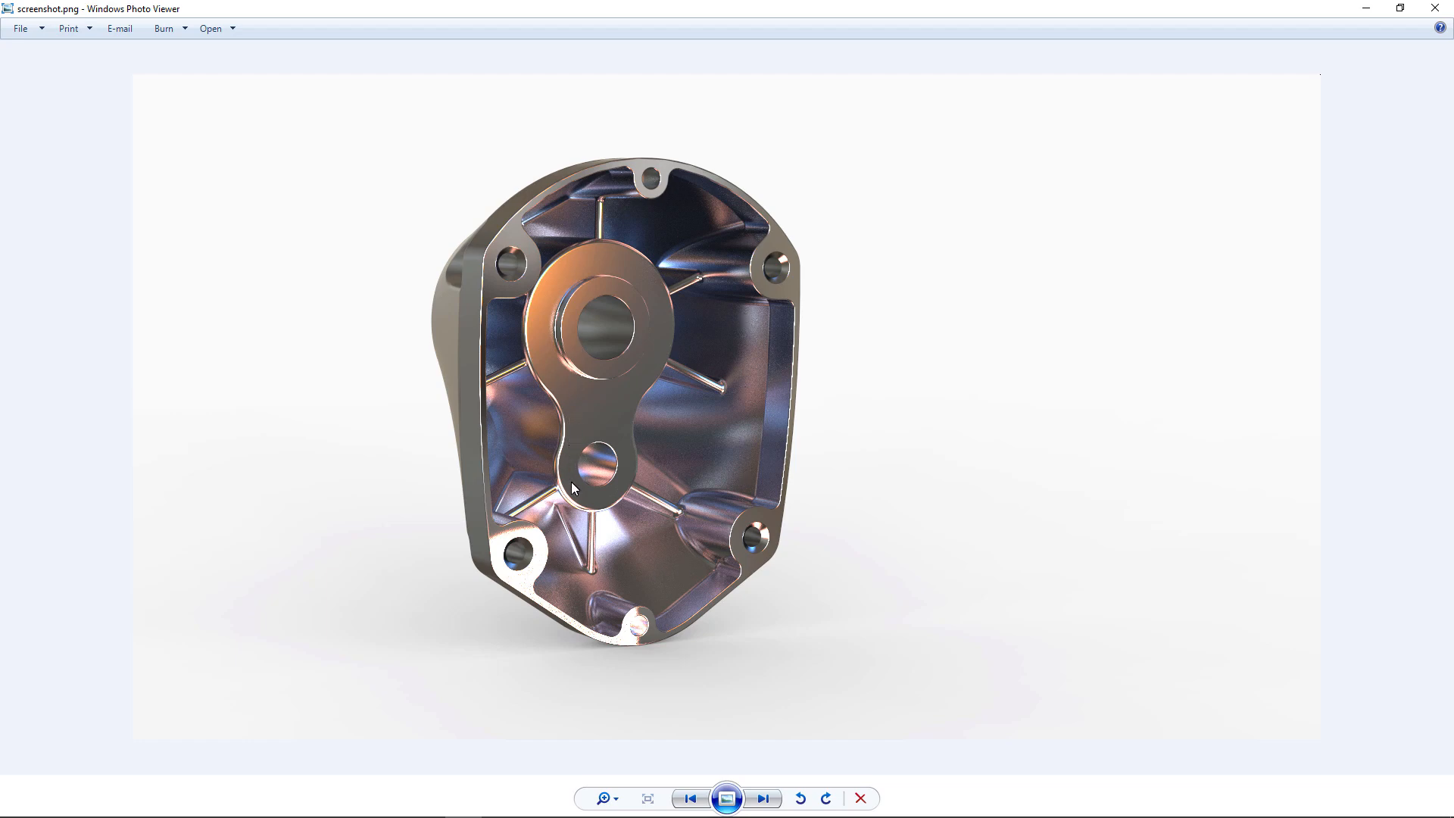
{"action": "left_click_drag", "start_coordinate": [1204, 7], "coordinate": [0, 144]}
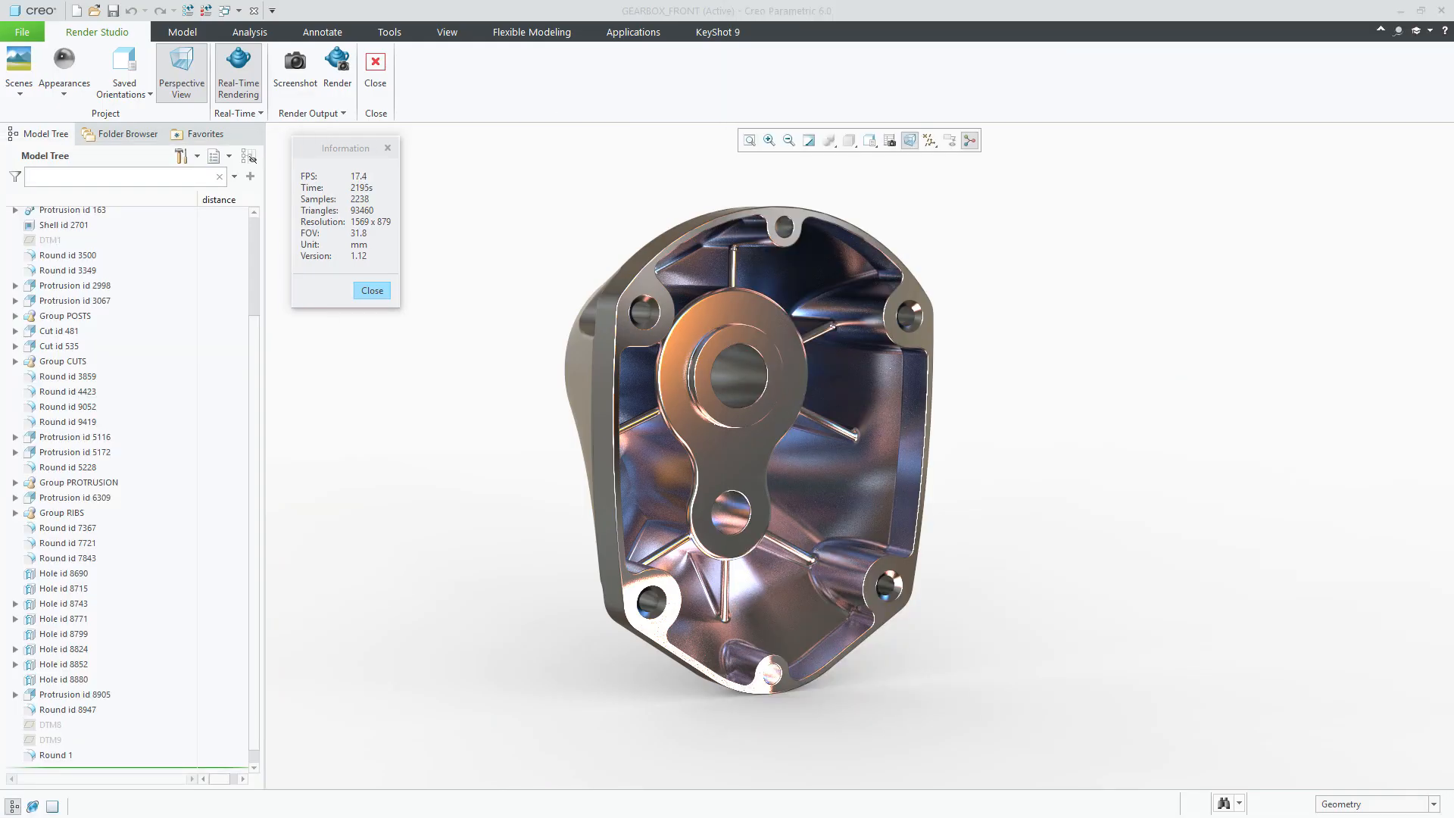
{"action": "left_click", "coordinate": [491, 81]}
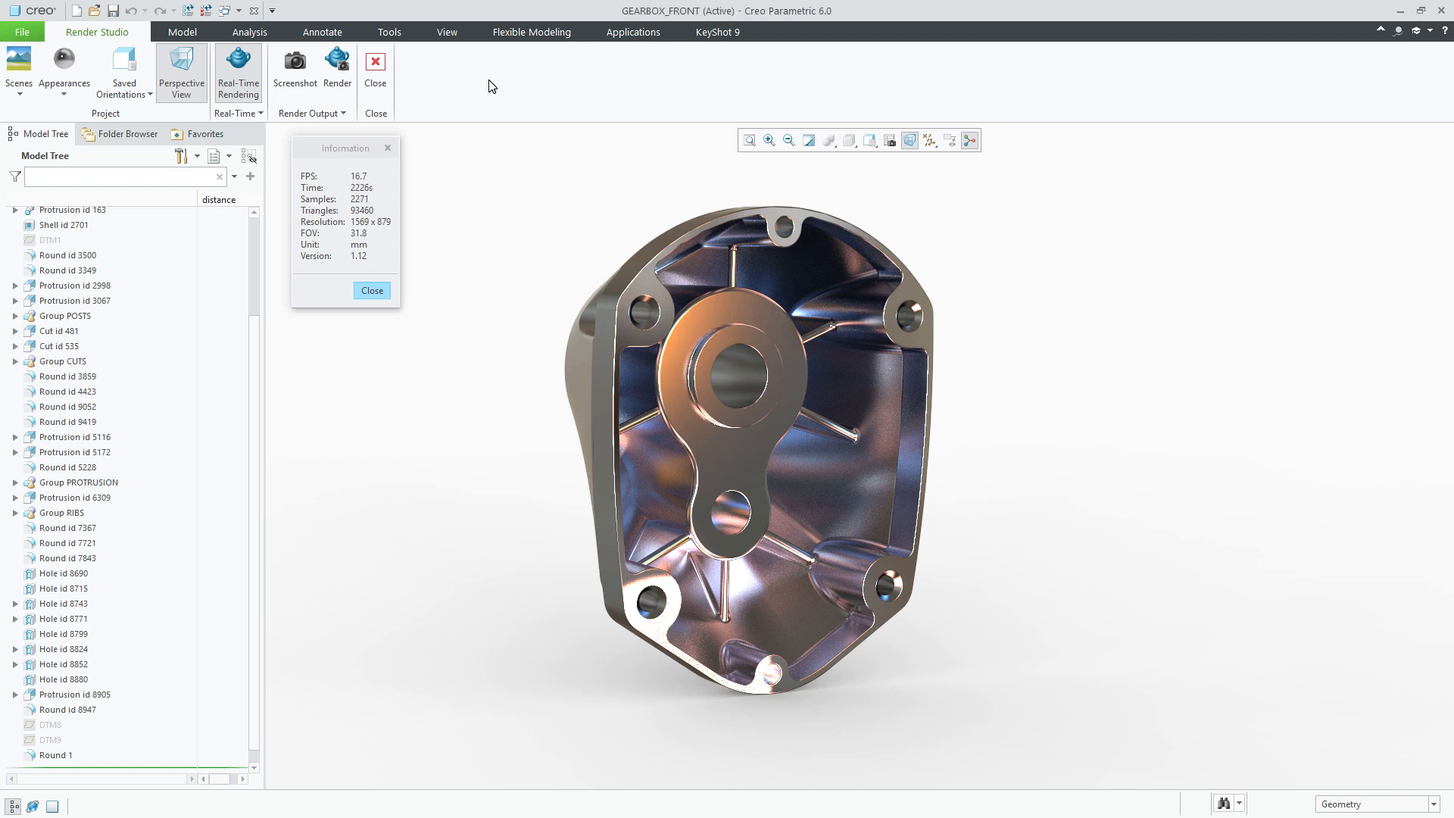
Step: Show the available applications, including Render Studio, and examine the shaded gearbox housing from several angles
{"action": "left_click", "coordinate": [636, 31]}
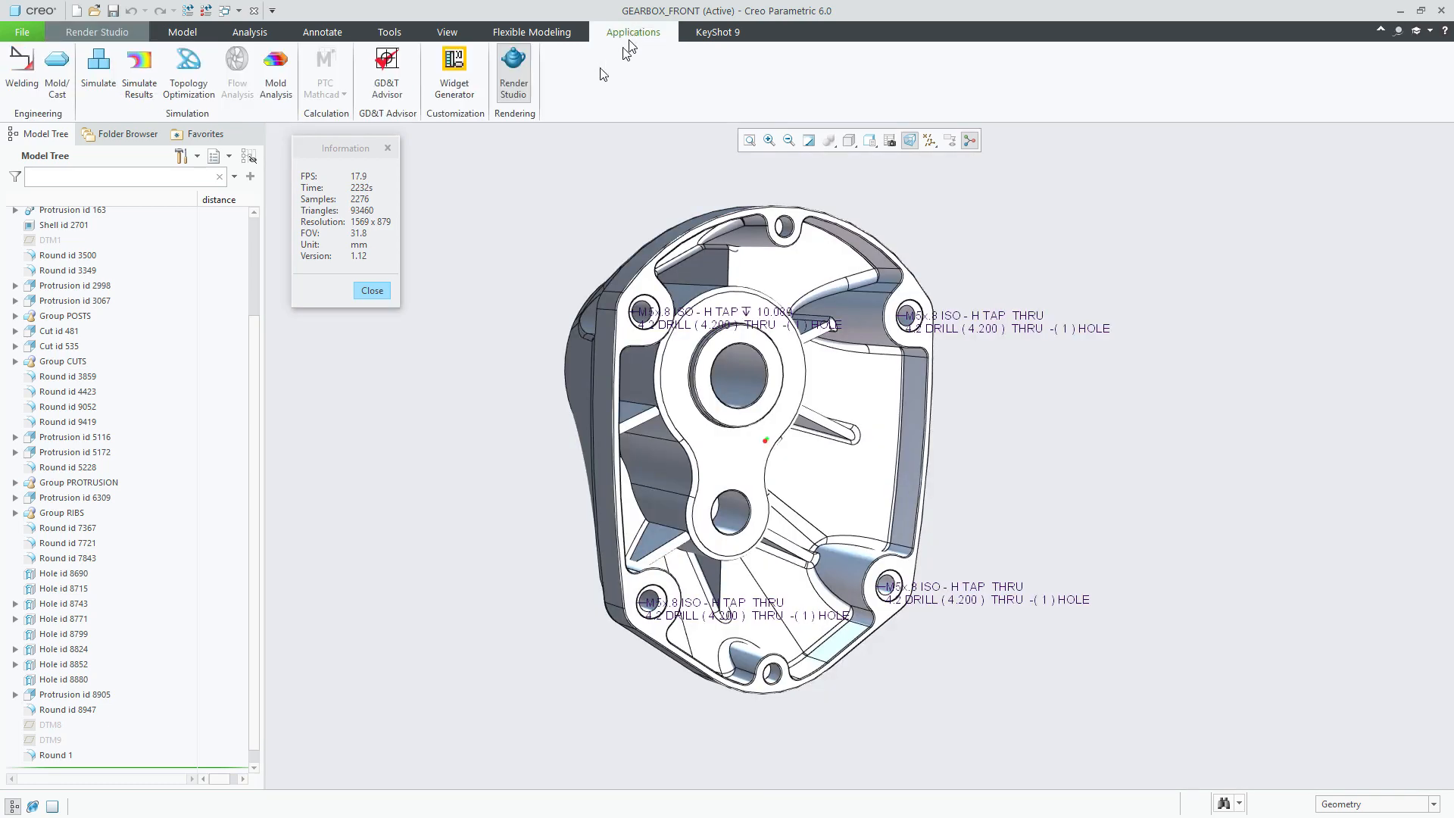
{"action": "left_click", "coordinate": [511, 83]}
{"action": "mouse_move", "coordinate": [539, 263]}
{"action": "middle_mouse_down"}
{"action": "mouse_move", "coordinate": [552, 255]}
{"action": "mouse_move", "coordinate": [541, 262]}
{"action": "middle_mouse_up"}
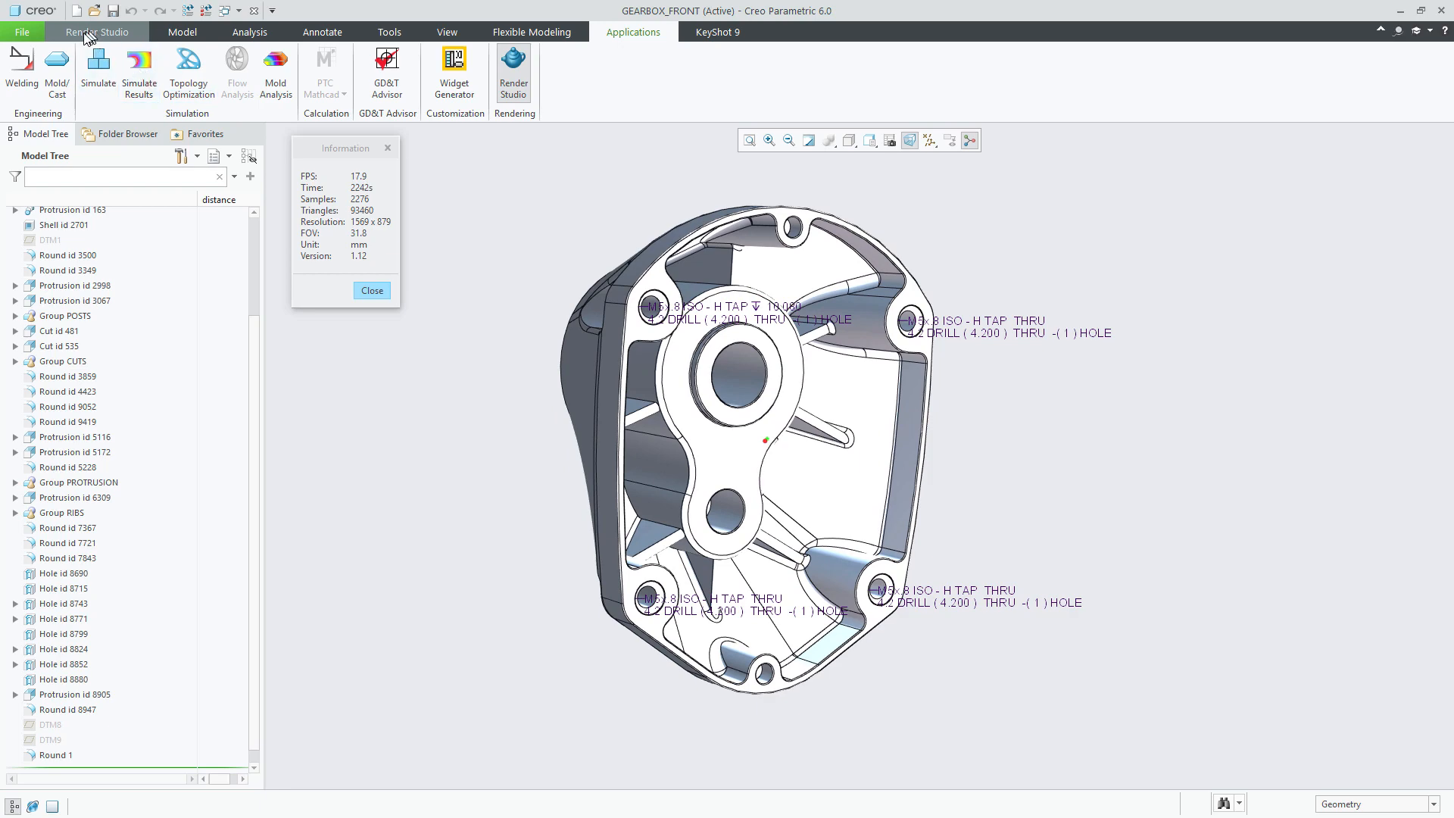
{"action": "middle_click_drag", "start_coordinate": [464, 234], "coordinate": [643, 258]}
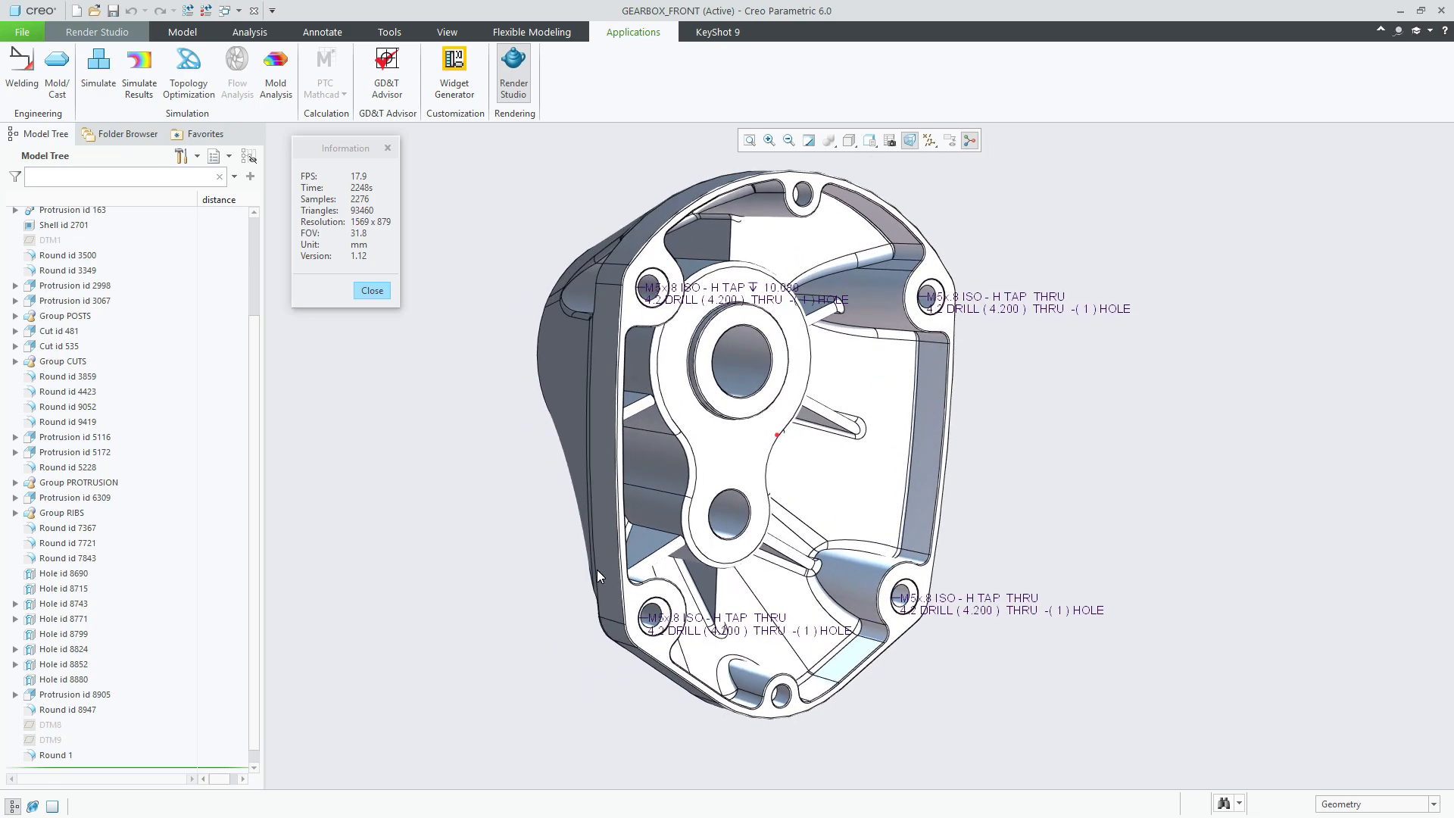
{"action": "middle_click_drag", "start_coordinate": [533, 386], "coordinate": [536, 379]}
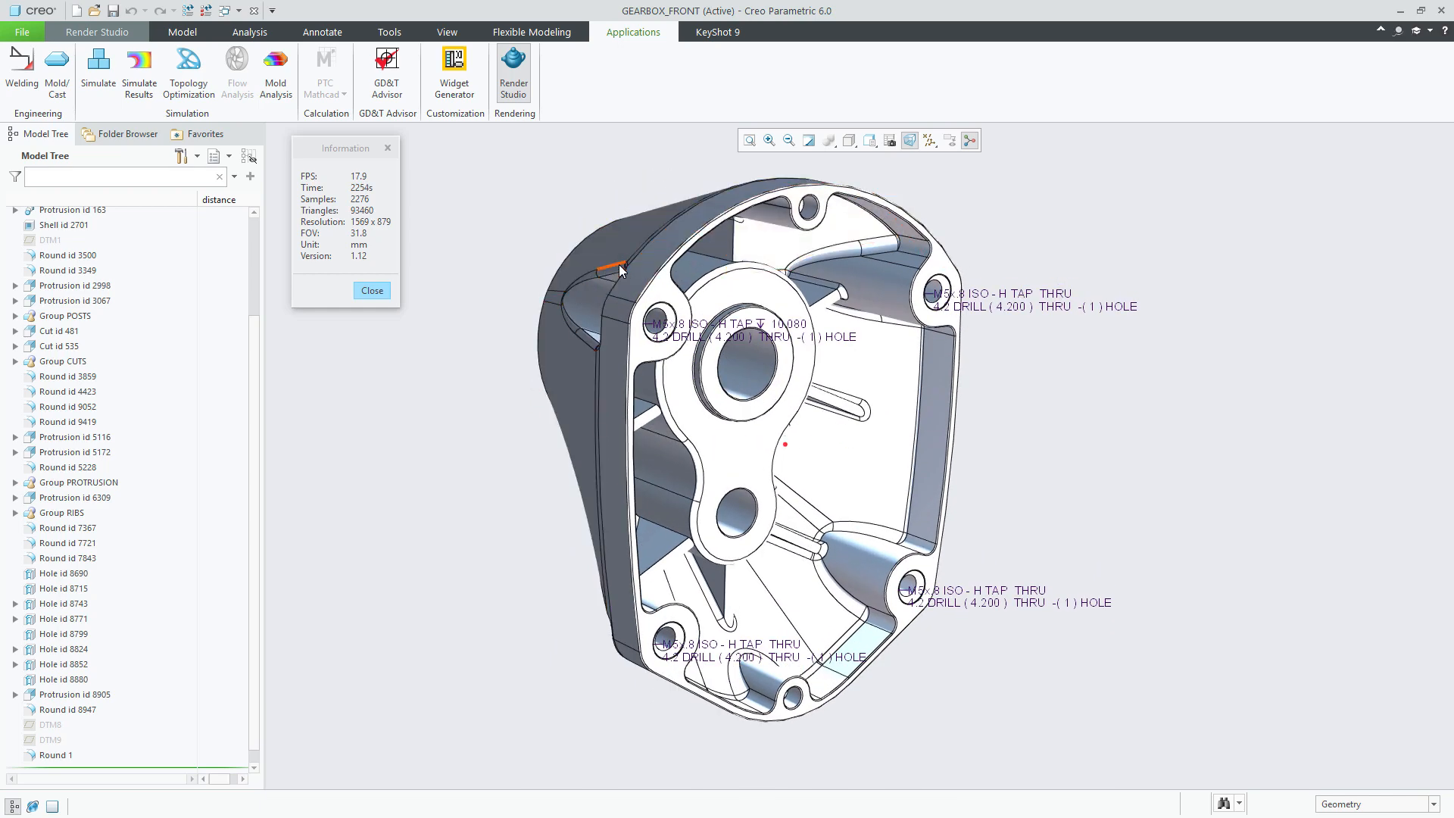
{"action": "middle_click_drag", "start_coordinate": [551, 468], "coordinate": [493, 477]}
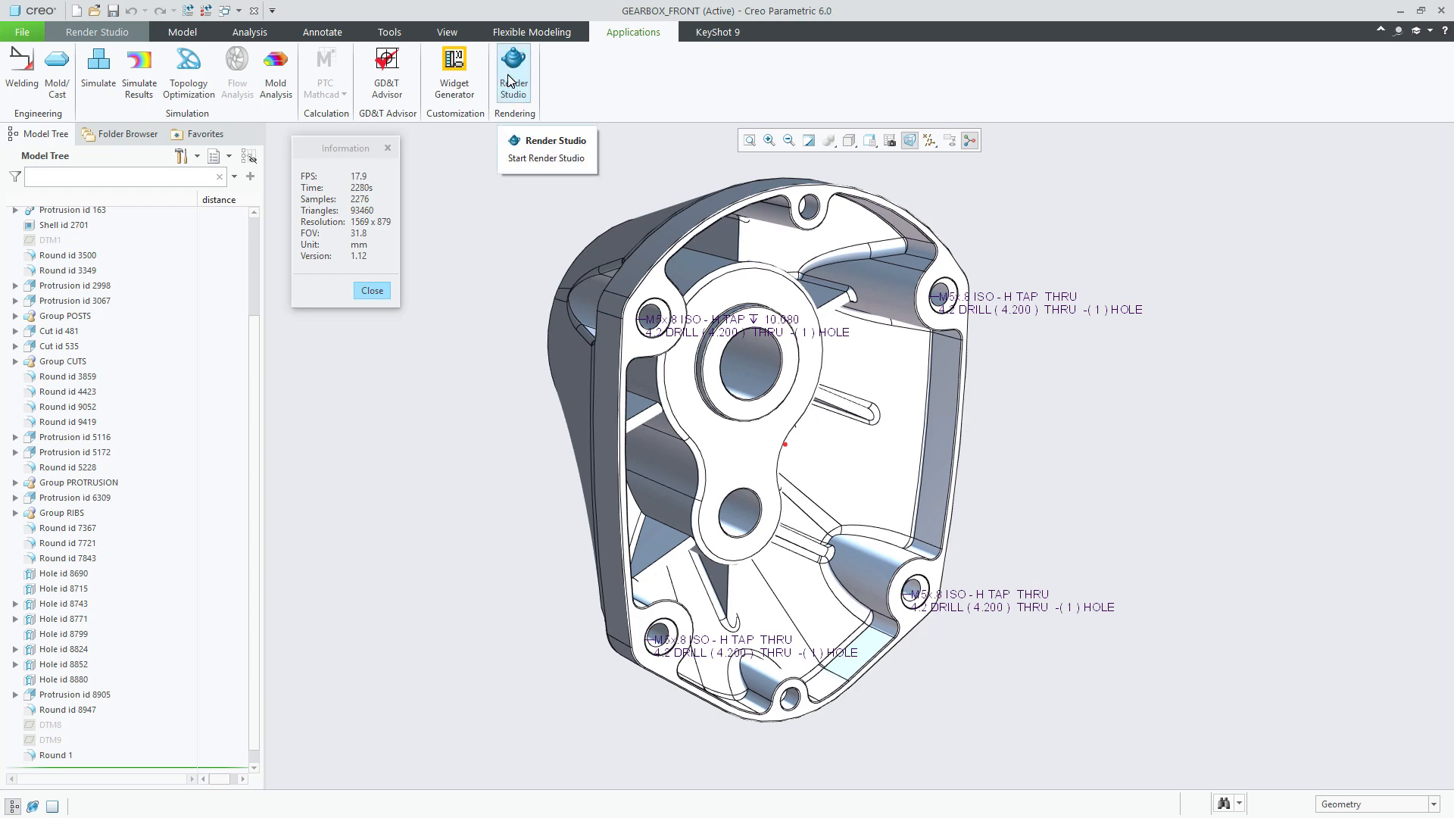
Step: Return to Render Studio and examine the real-time render of the housing's interior and outer cone
{"action": "left_click", "coordinate": [88, 31]}
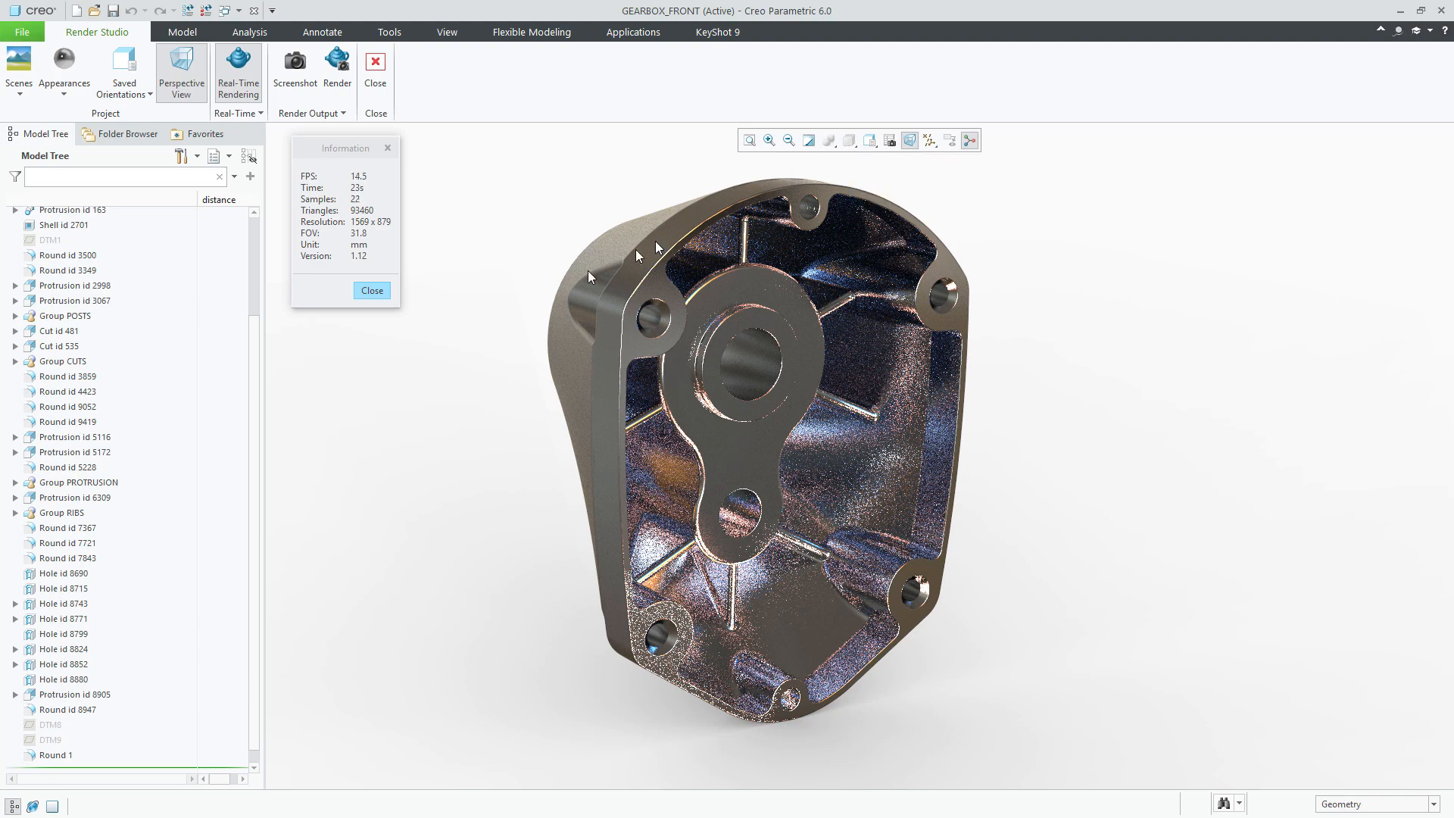
{"action": "mouse_move", "coordinate": [553, 448]}
{"action": "middle_mouse_down"}
{"action": "mouse_move", "coordinate": [632, 443]}
{"action": "mouse_move", "coordinate": [557, 445]}
{"action": "middle_mouse_up"}
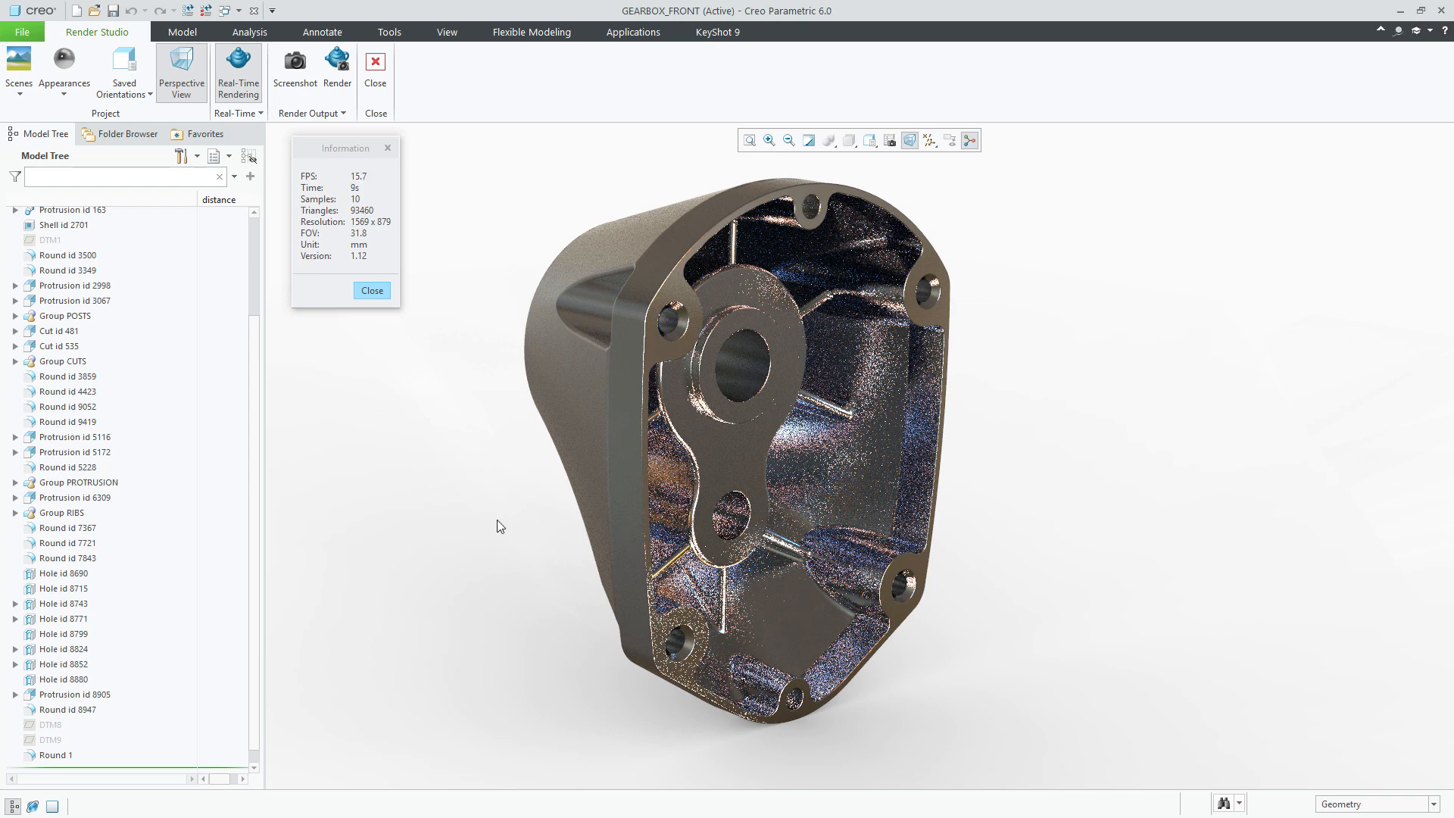
{"action": "middle_click_drag", "start_coordinate": [500, 526], "coordinate": [644, 558]}
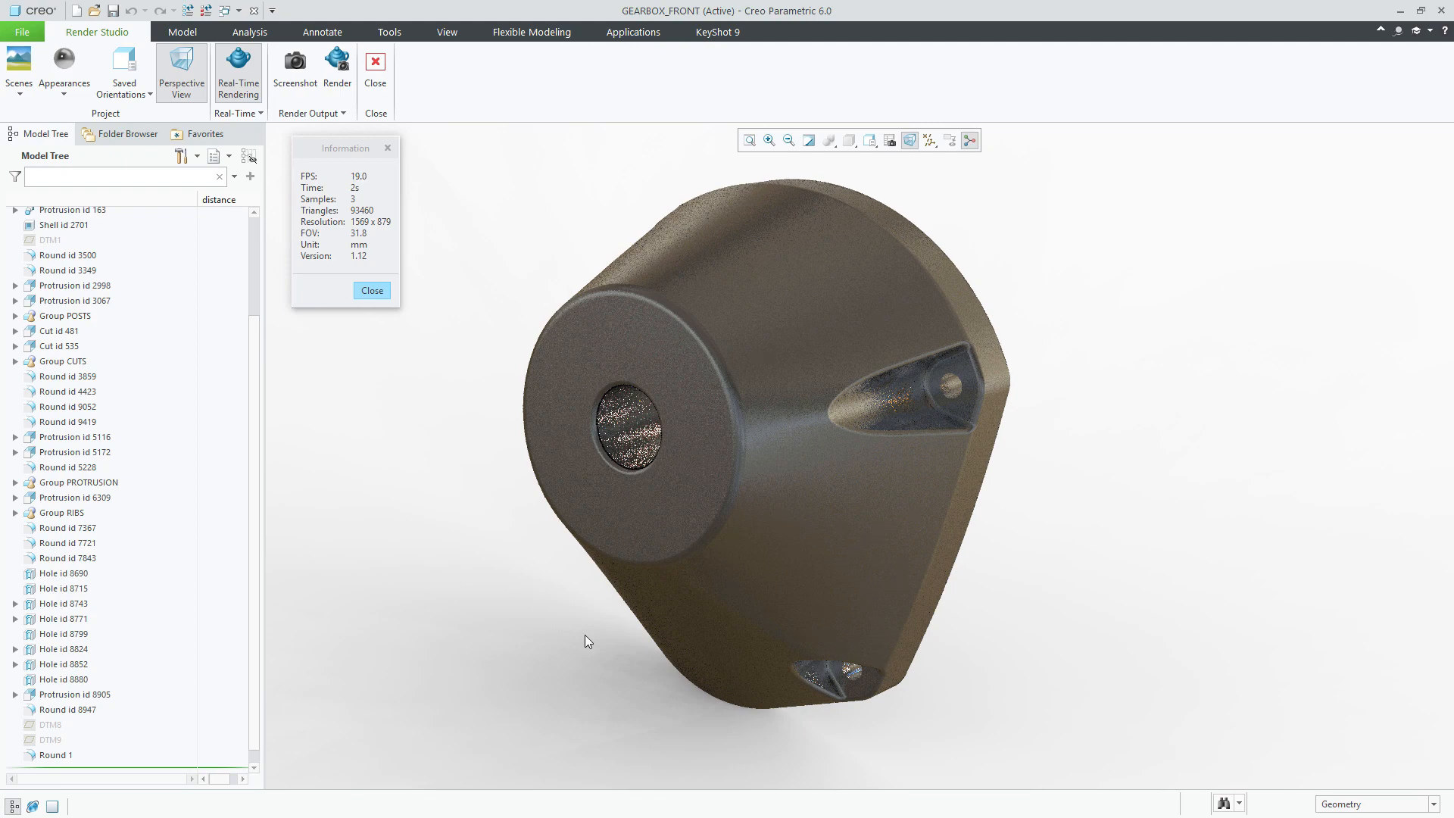
{"action": "middle_click_drag", "start_coordinate": [585, 634], "coordinate": [455, 600]}
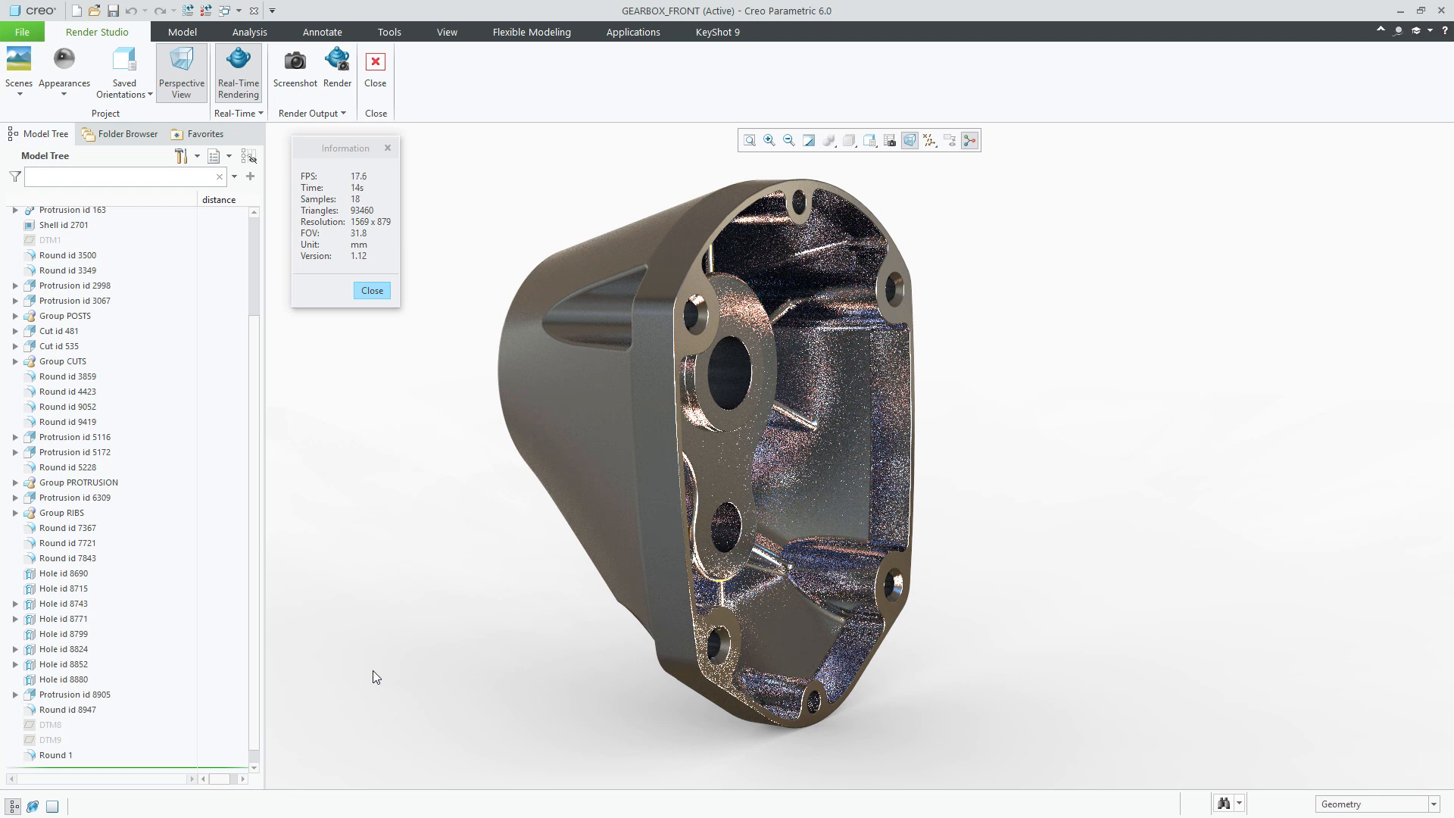
Step: Close the scene information window, reopen it from the real-time rendering options and place it beside the model
{"action": "left_click_drag", "start_coordinate": [356, 160], "coordinate": [381, 181]}
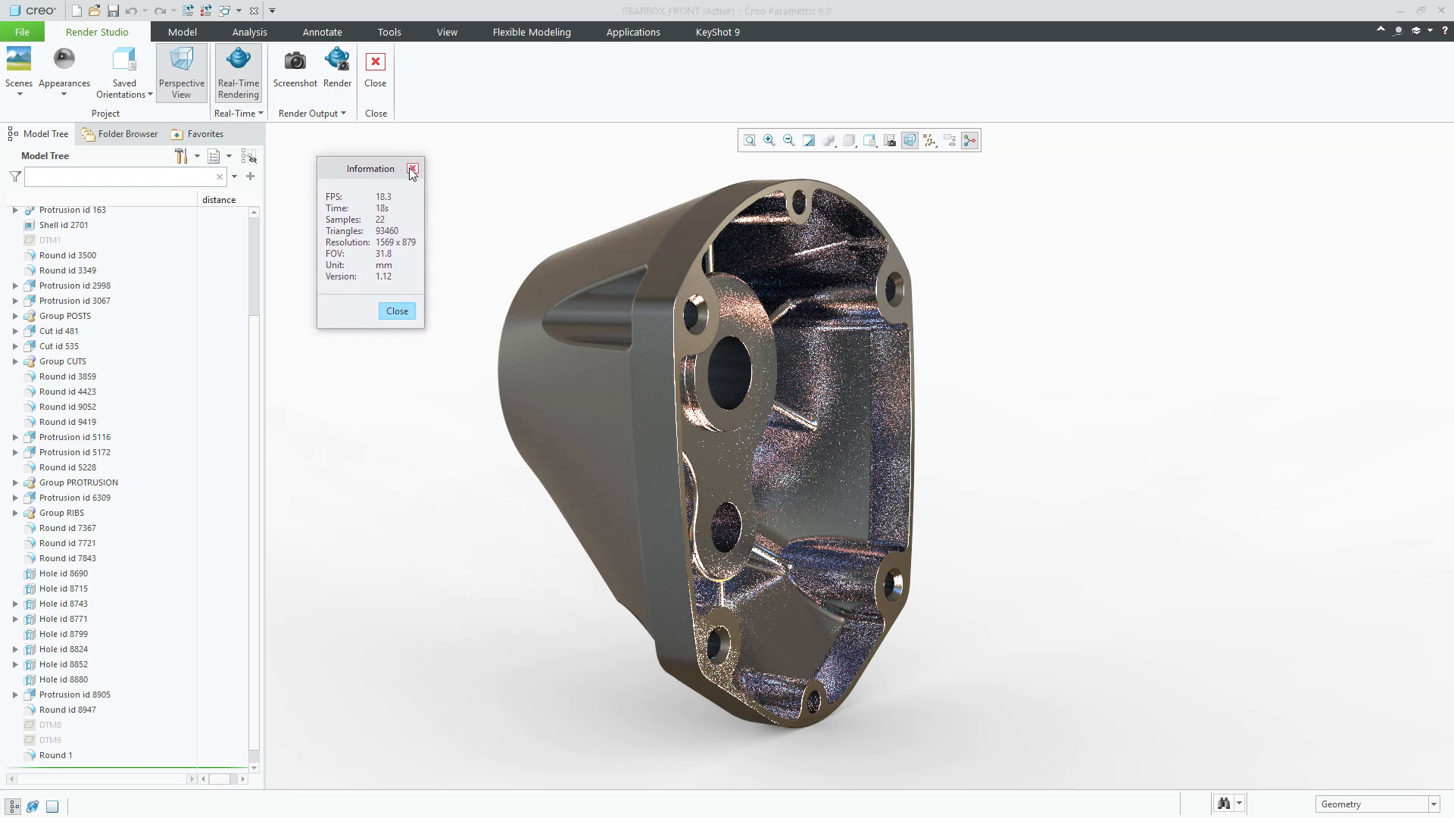
{"action": "left_click", "coordinate": [413, 170]}
{"action": "left_click", "coordinate": [236, 113]}
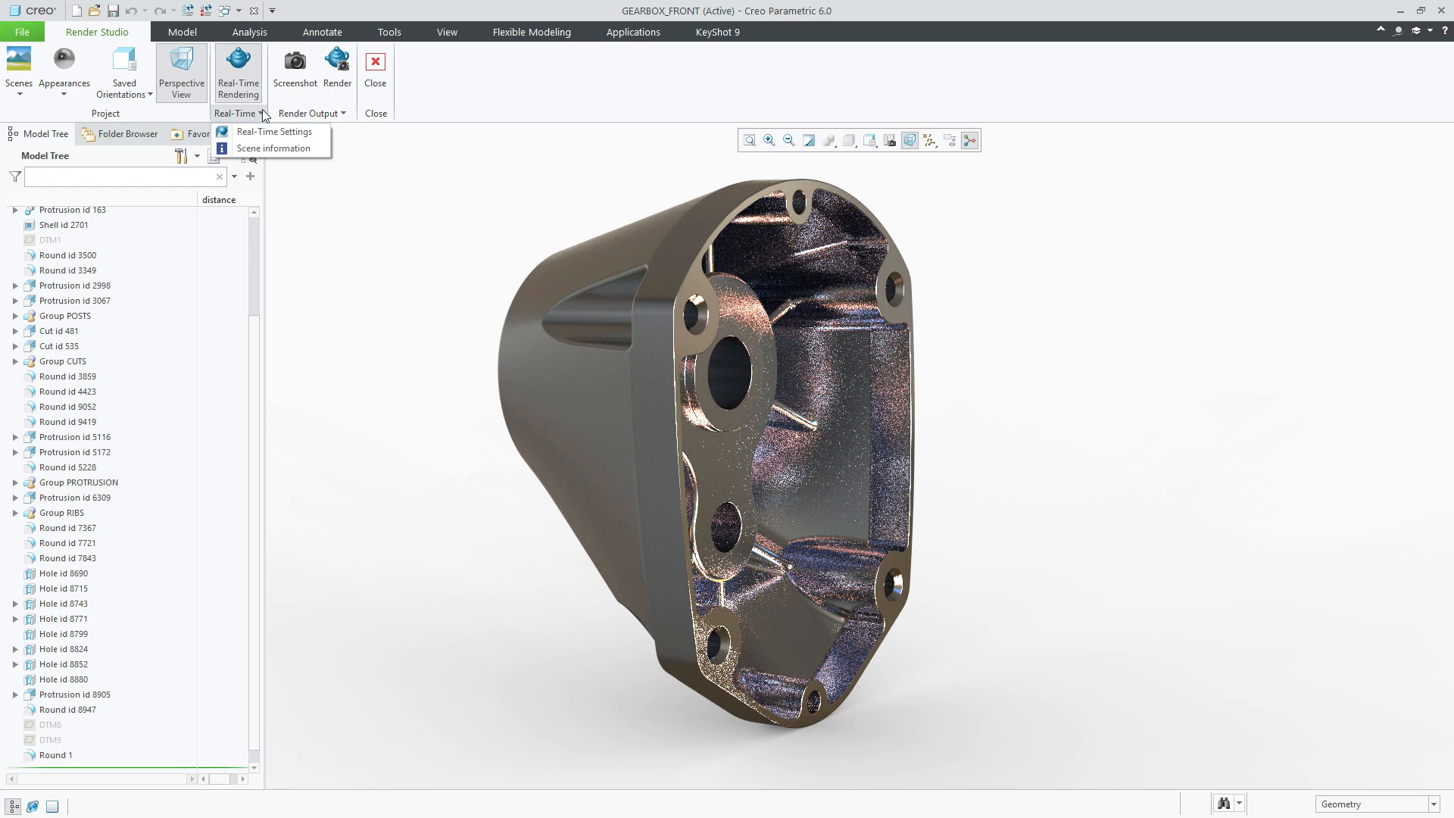
{"action": "left_click", "coordinate": [263, 150]}
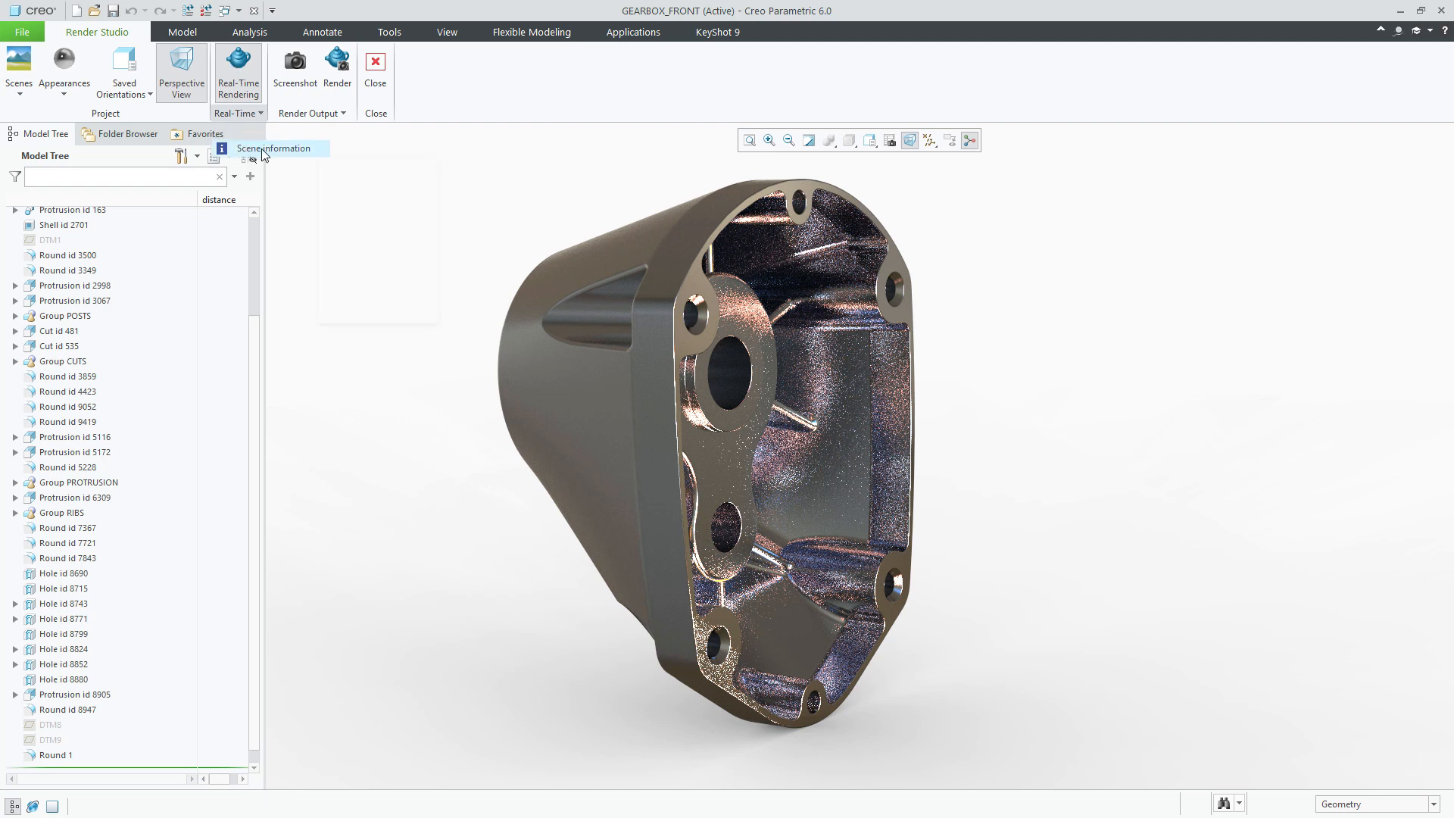
{"action": "left_click_drag", "start_coordinate": [368, 165], "coordinate": [329, 156]}
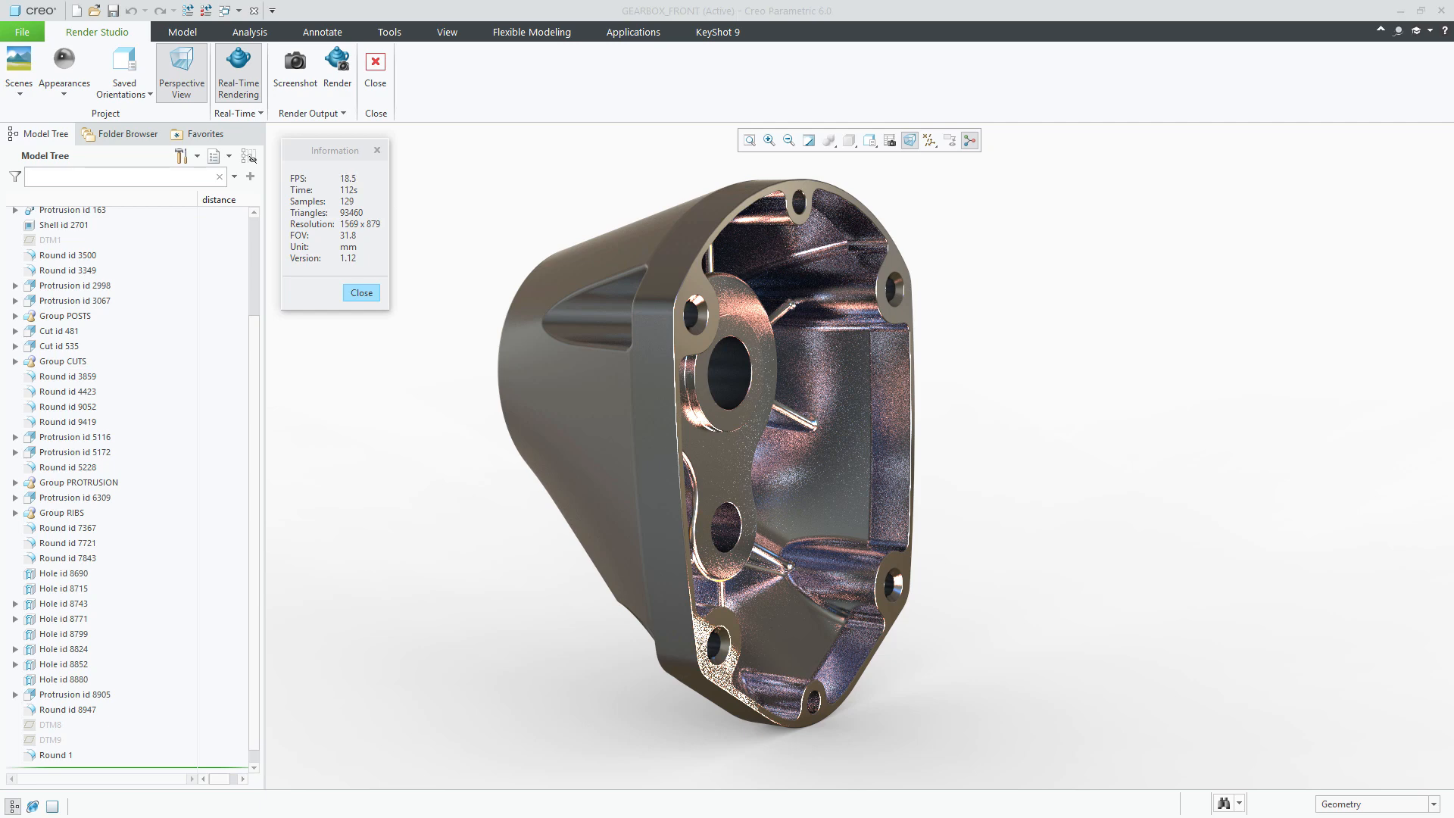
Step: Review screenshot.png in Windows Photo Viewer once more and return to the real-time render with its scene information in Creo
{"action": "left_click_drag", "start_coordinate": [0, 144], "coordinate": [718, 4]}
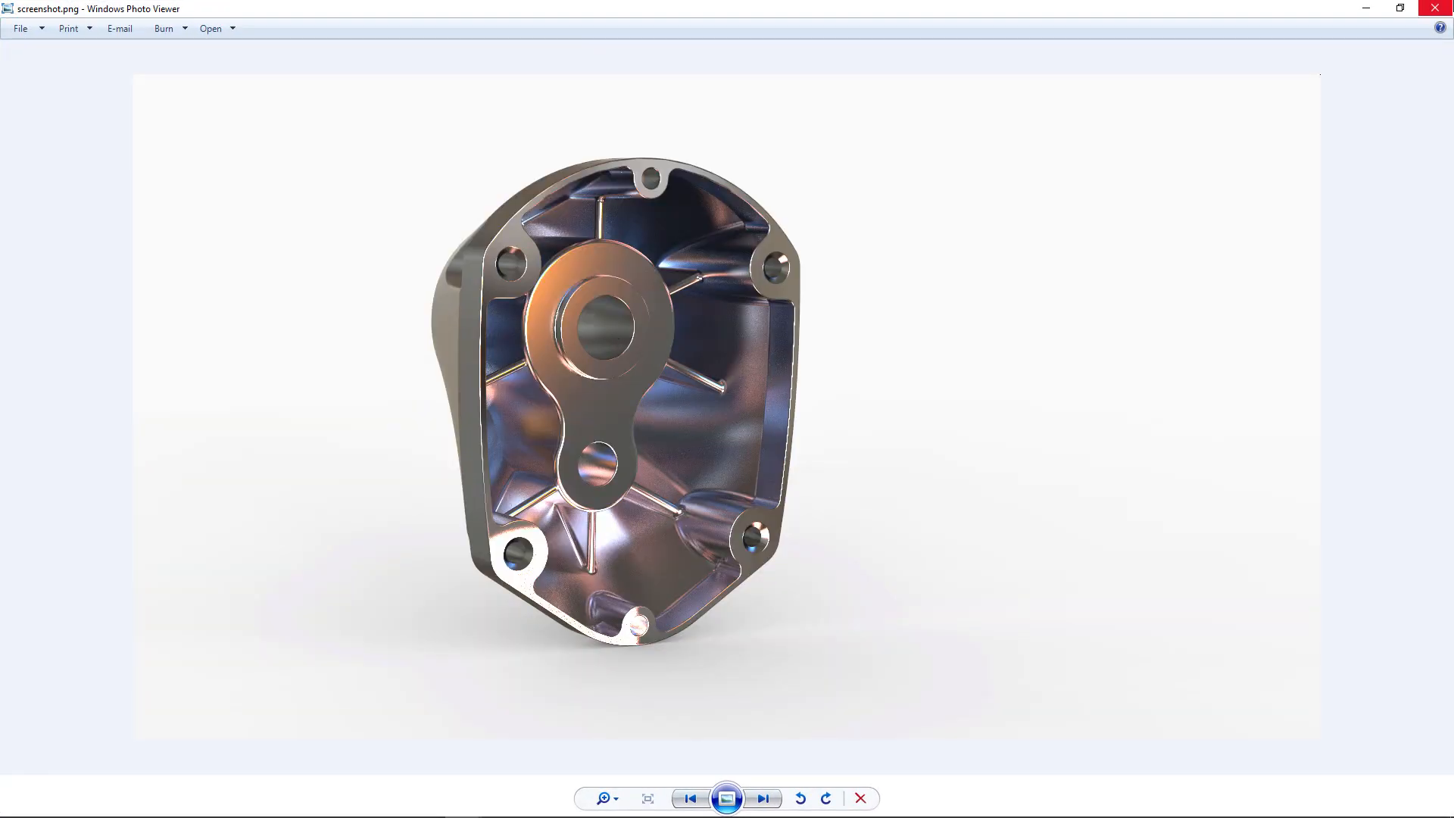
{"action": "double_click", "coordinate": [1318, 10]}
{"action": "left_click_drag", "start_coordinate": [1159, 96], "coordinate": [0, 121]}
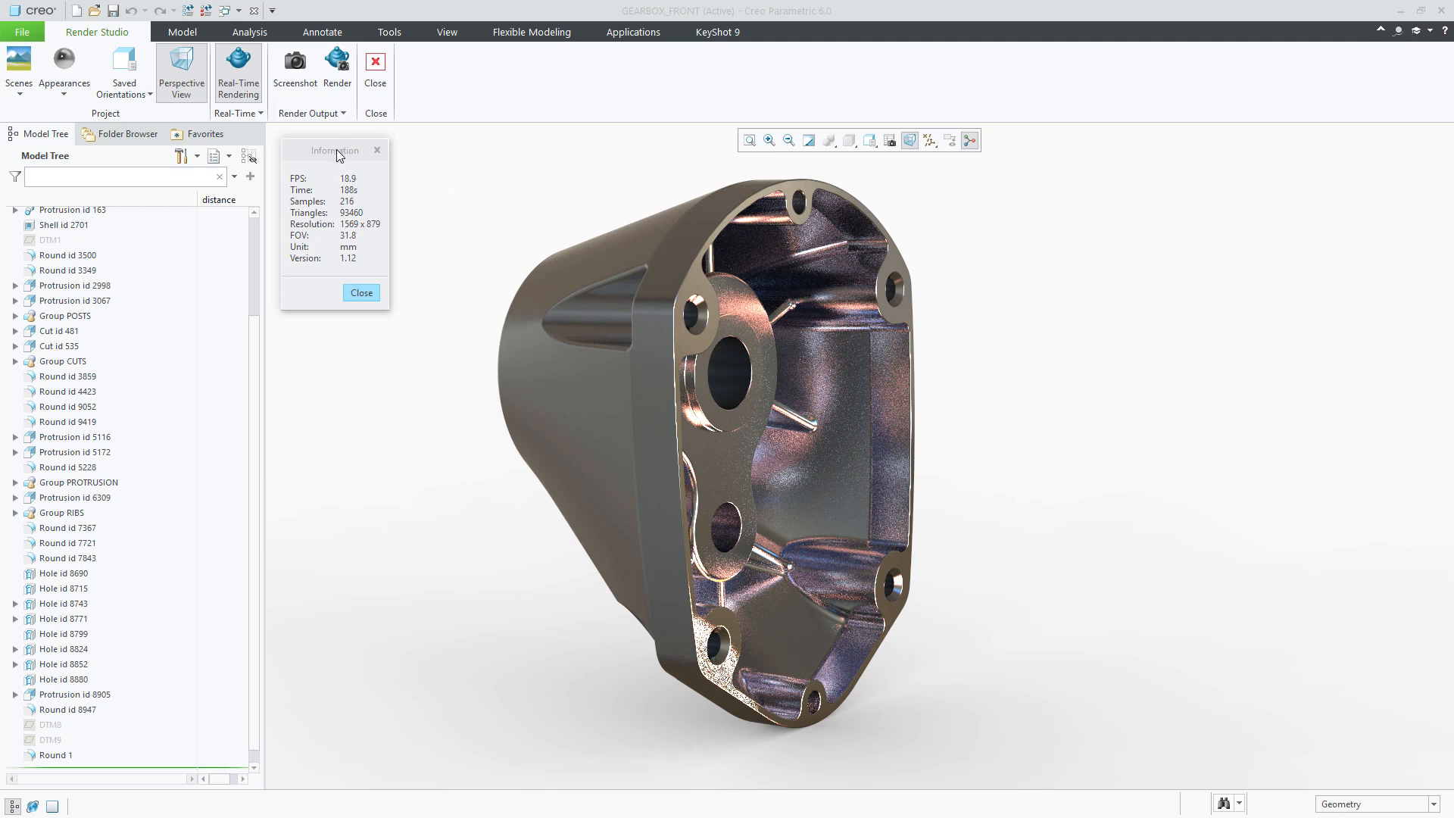
{"action": "left_click_drag", "start_coordinate": [337, 151], "coordinate": [346, 152]}
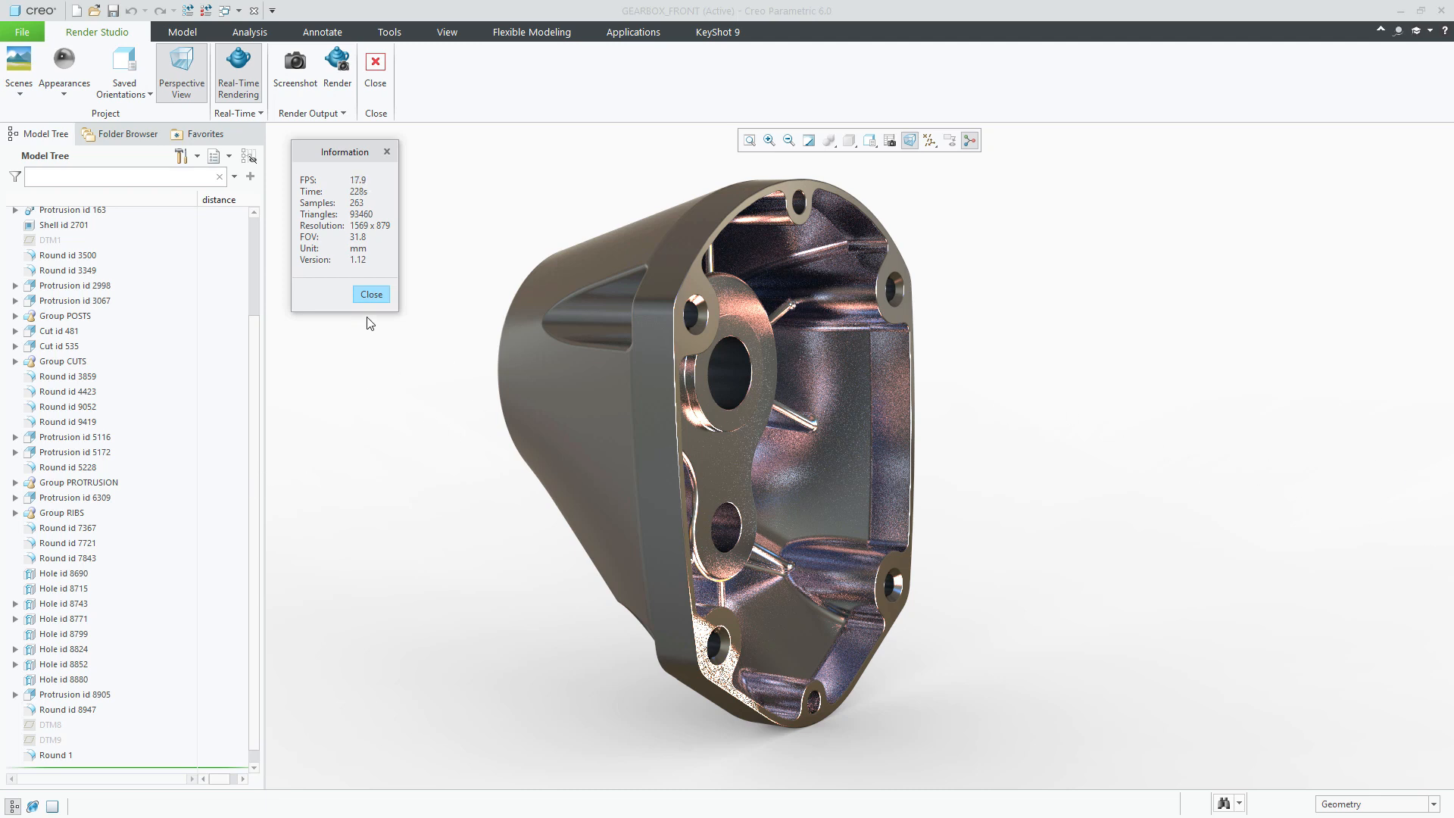
{"action": "mouse_move", "coordinate": [343, 151]}
{"action": "left_mouse_down"}
{"action": "mouse_move", "coordinate": [351, 133]}
{"action": "mouse_move", "coordinate": [334, 161]}
{"action": "mouse_move", "coordinate": [335, 147]}
{"action": "left_mouse_up"}
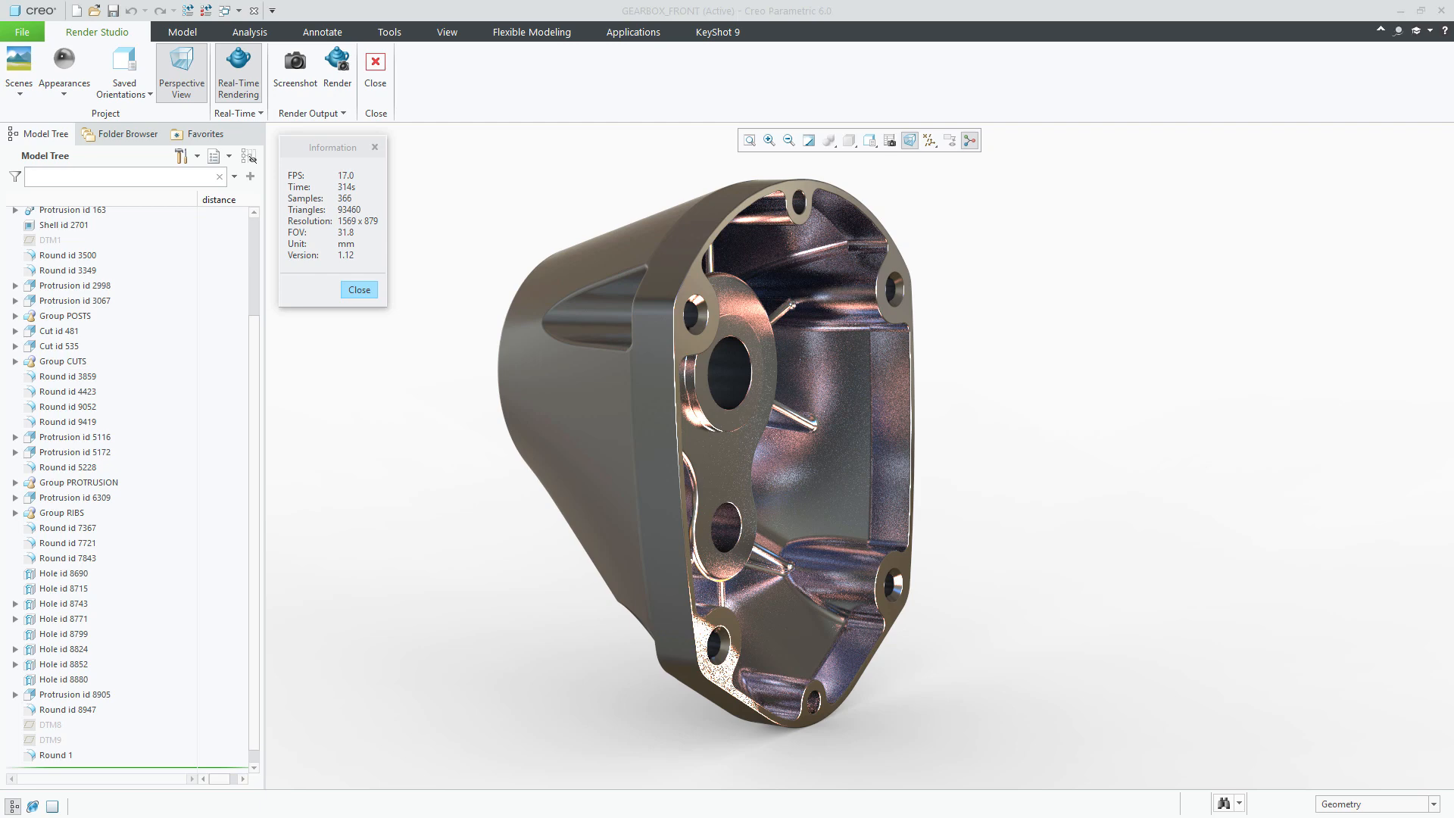
Step: Look through the HDR environment images in New folder and browse the scenes offered in Render Studio
{"action": "left_click_drag", "start_coordinate": [0, 109], "coordinate": [849, 130]}
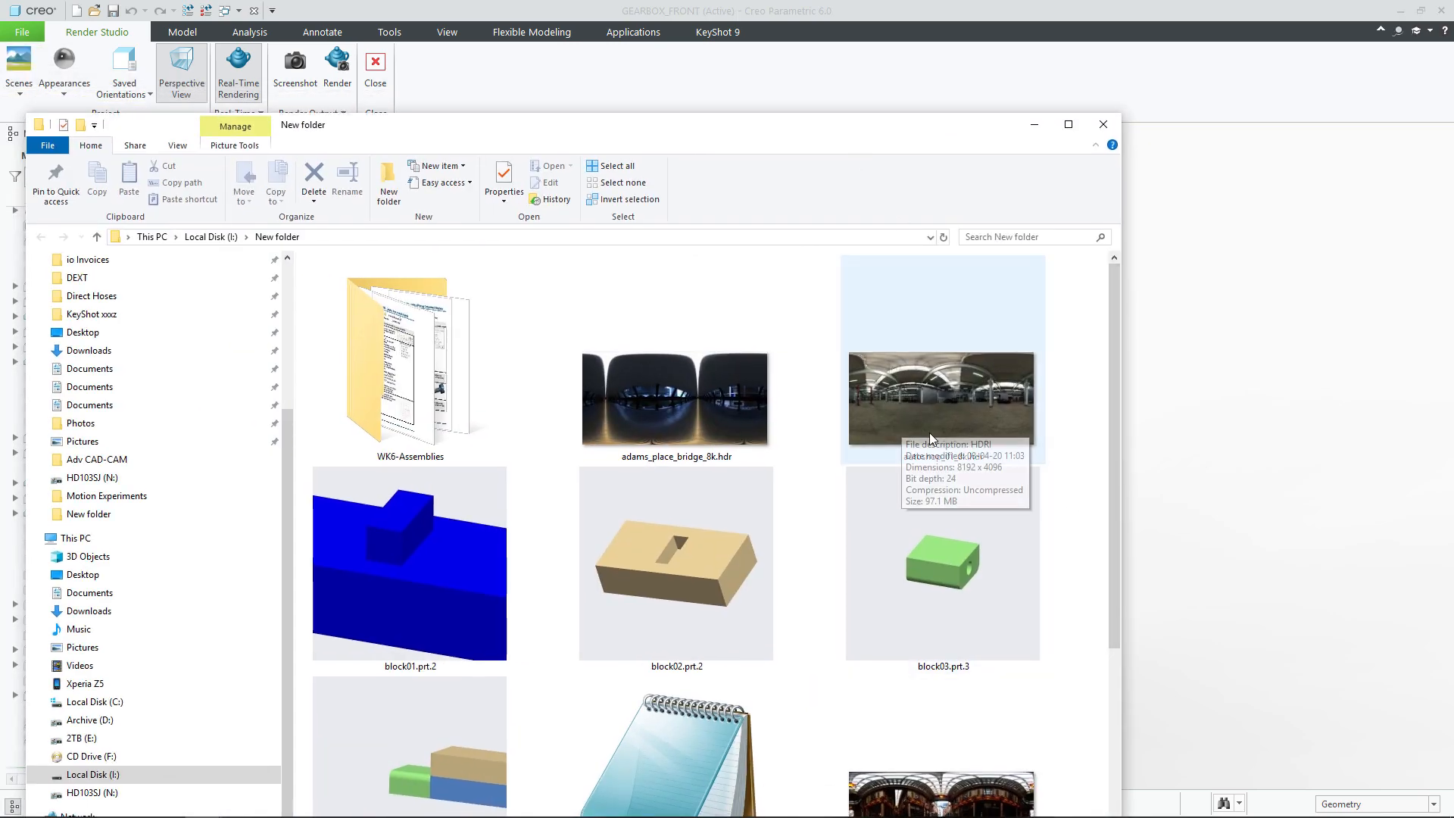
{"action": "mouse_move", "coordinate": [1018, 393]}
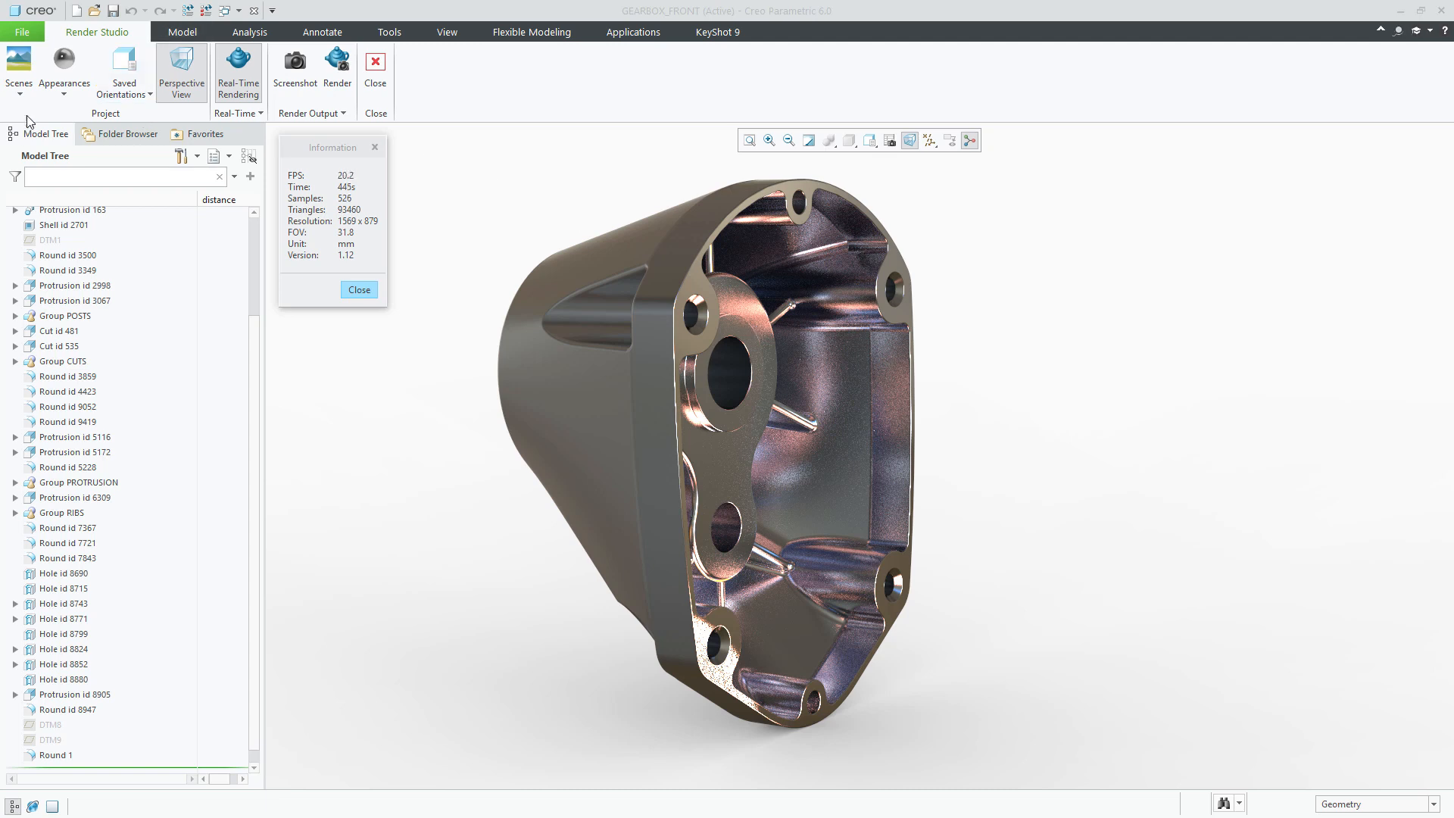
{"action": "left_click", "coordinate": [23, 95]}
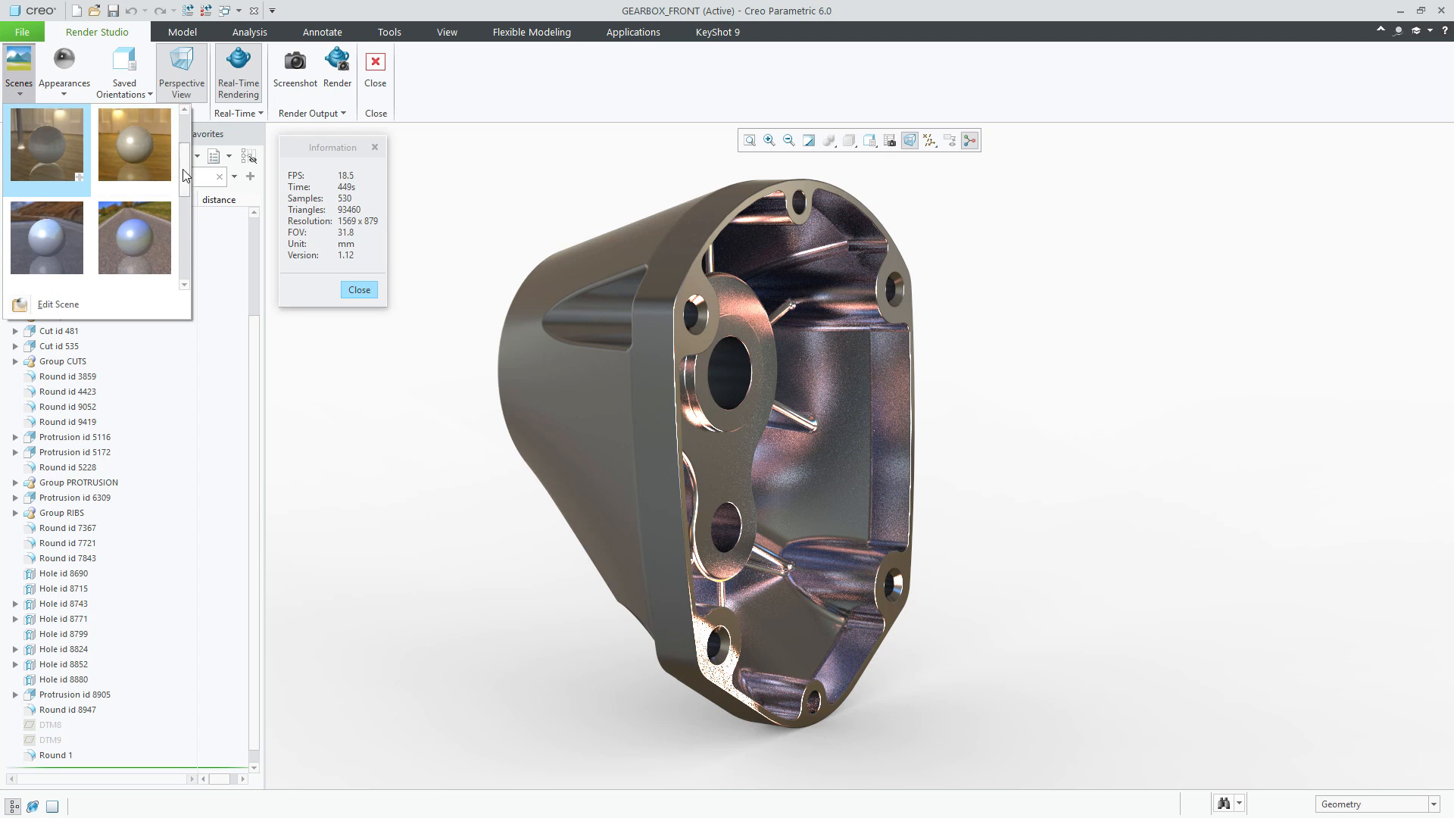
{"action": "left_click_drag", "start_coordinate": [184, 170], "coordinate": [189, 126]}
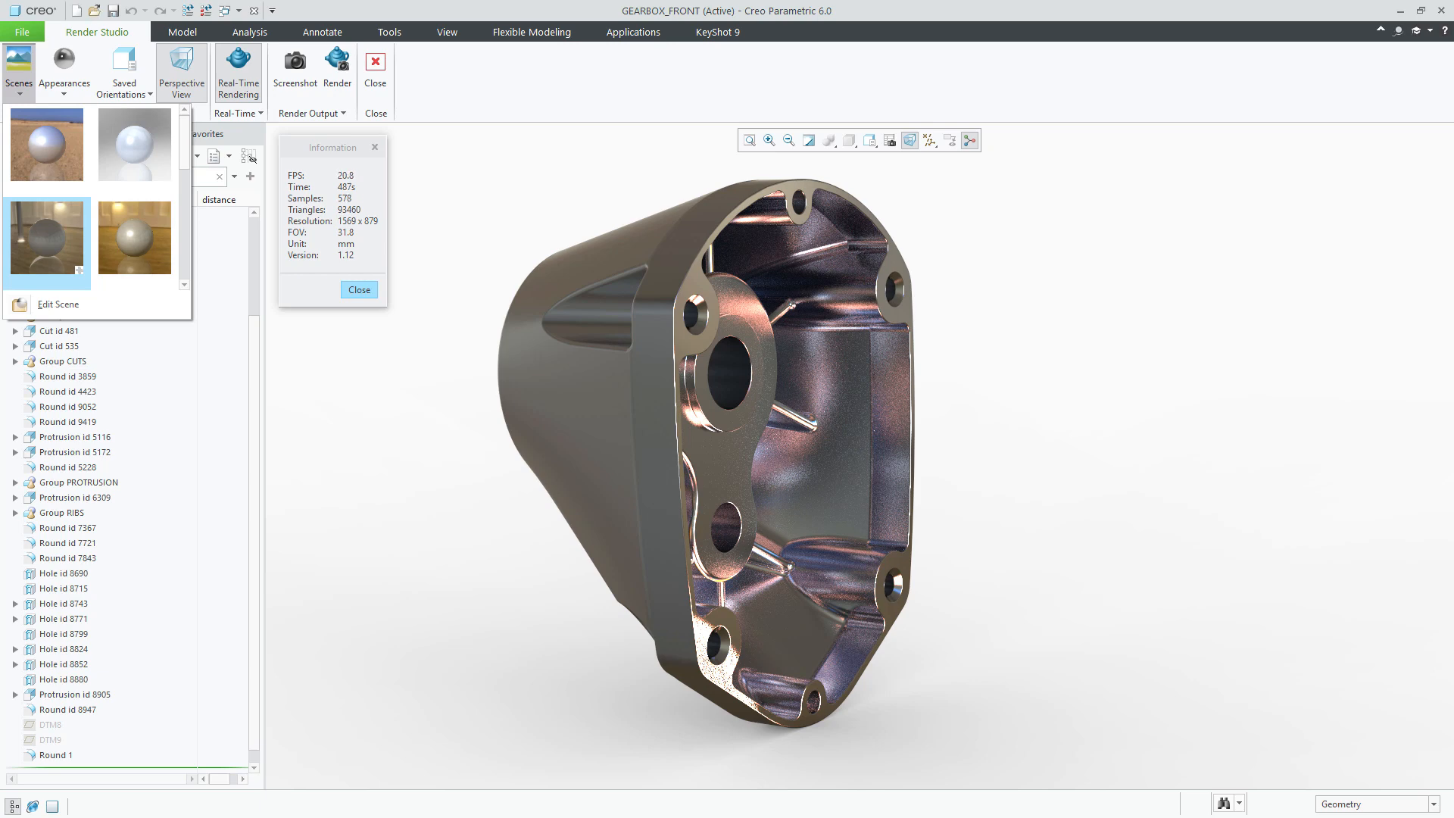
{"action": "left_click_drag", "start_coordinate": [0, 133], "coordinate": [938, 104]}
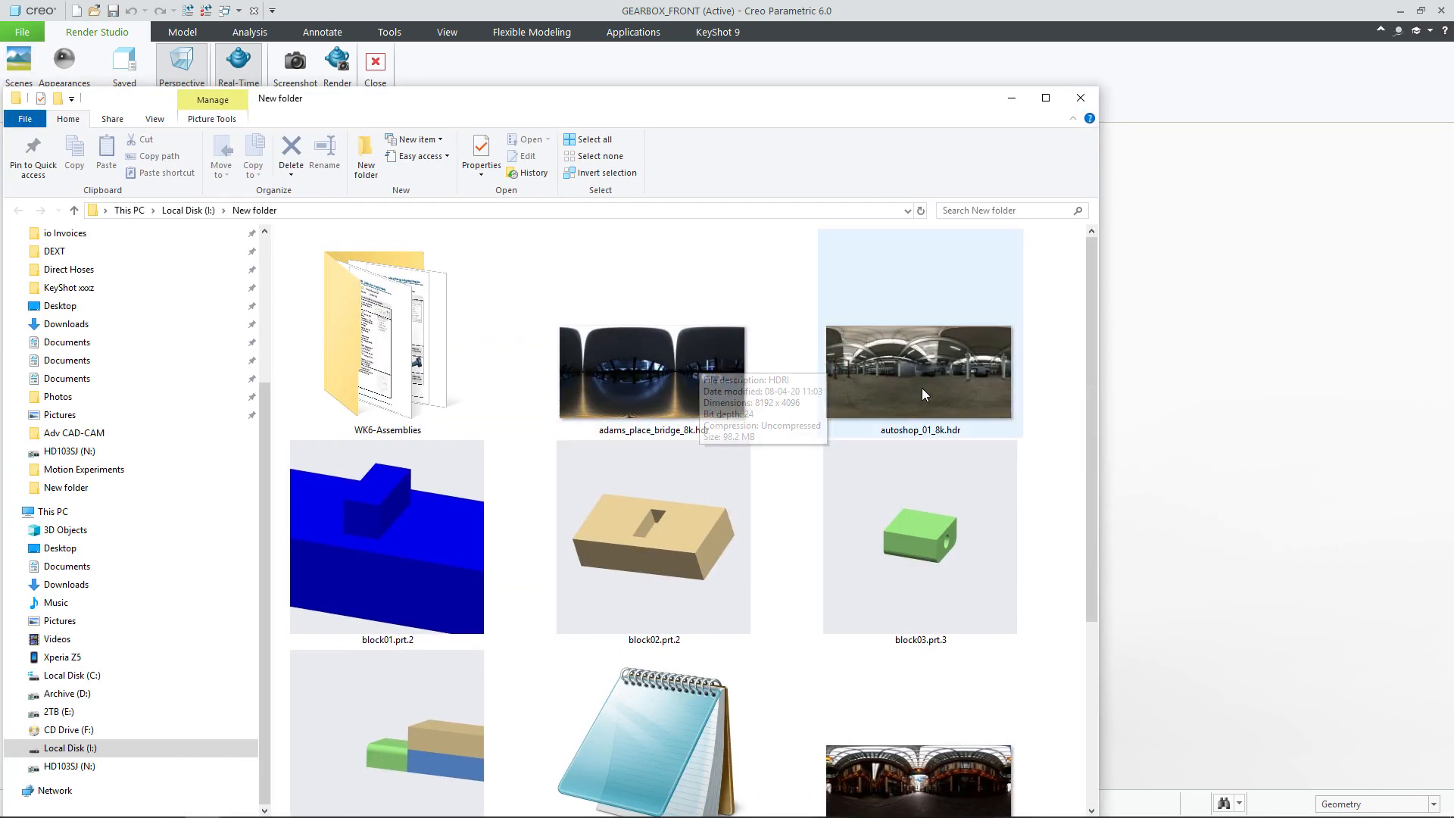
{"action": "left_click_drag", "start_coordinate": [918, 106], "coordinate": [0, 121]}
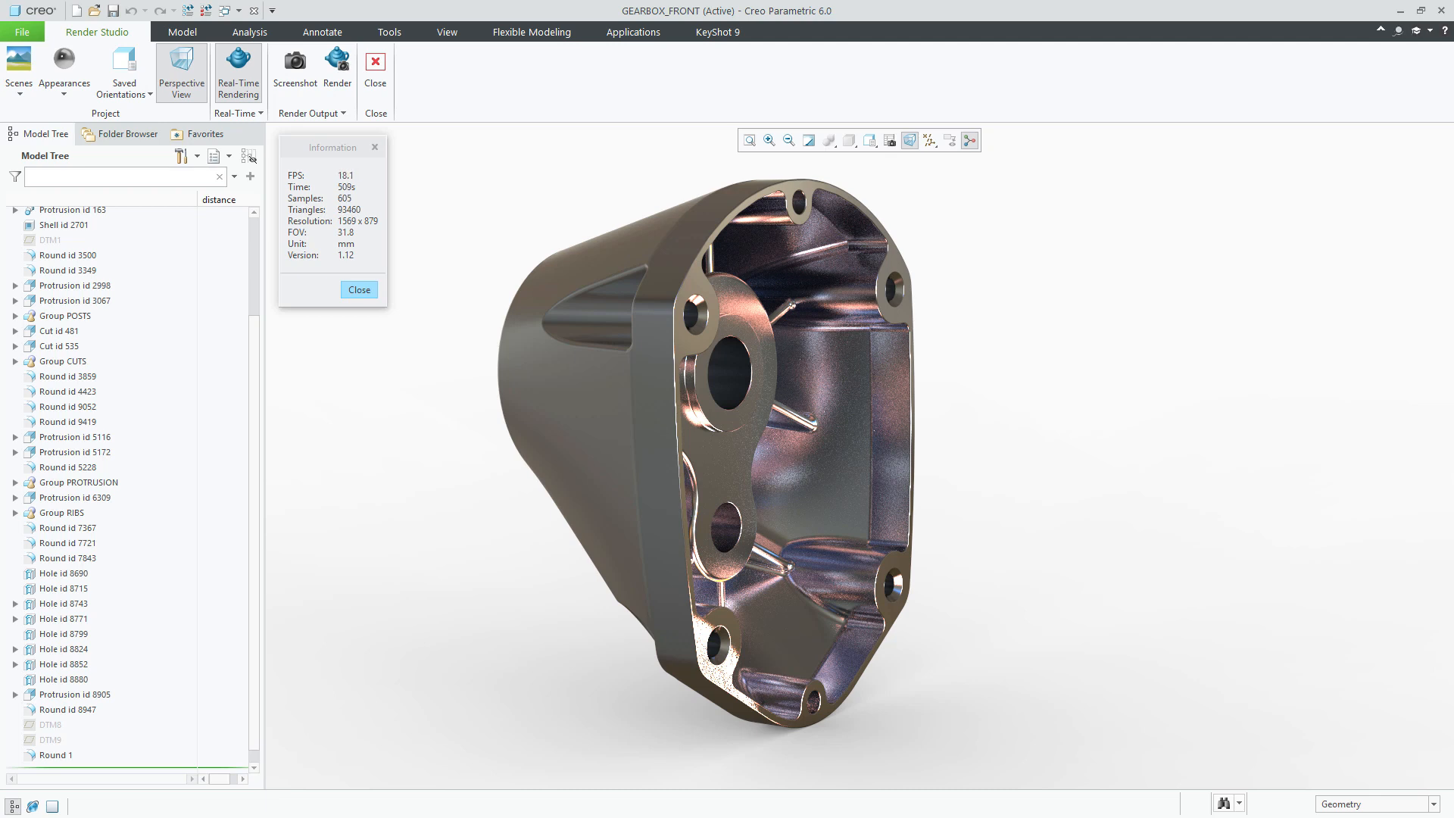
Step: Apply the scene showing a paved road lined with trees and grass to the gearbox housing
{"action": "left_click", "coordinate": [19, 91]}
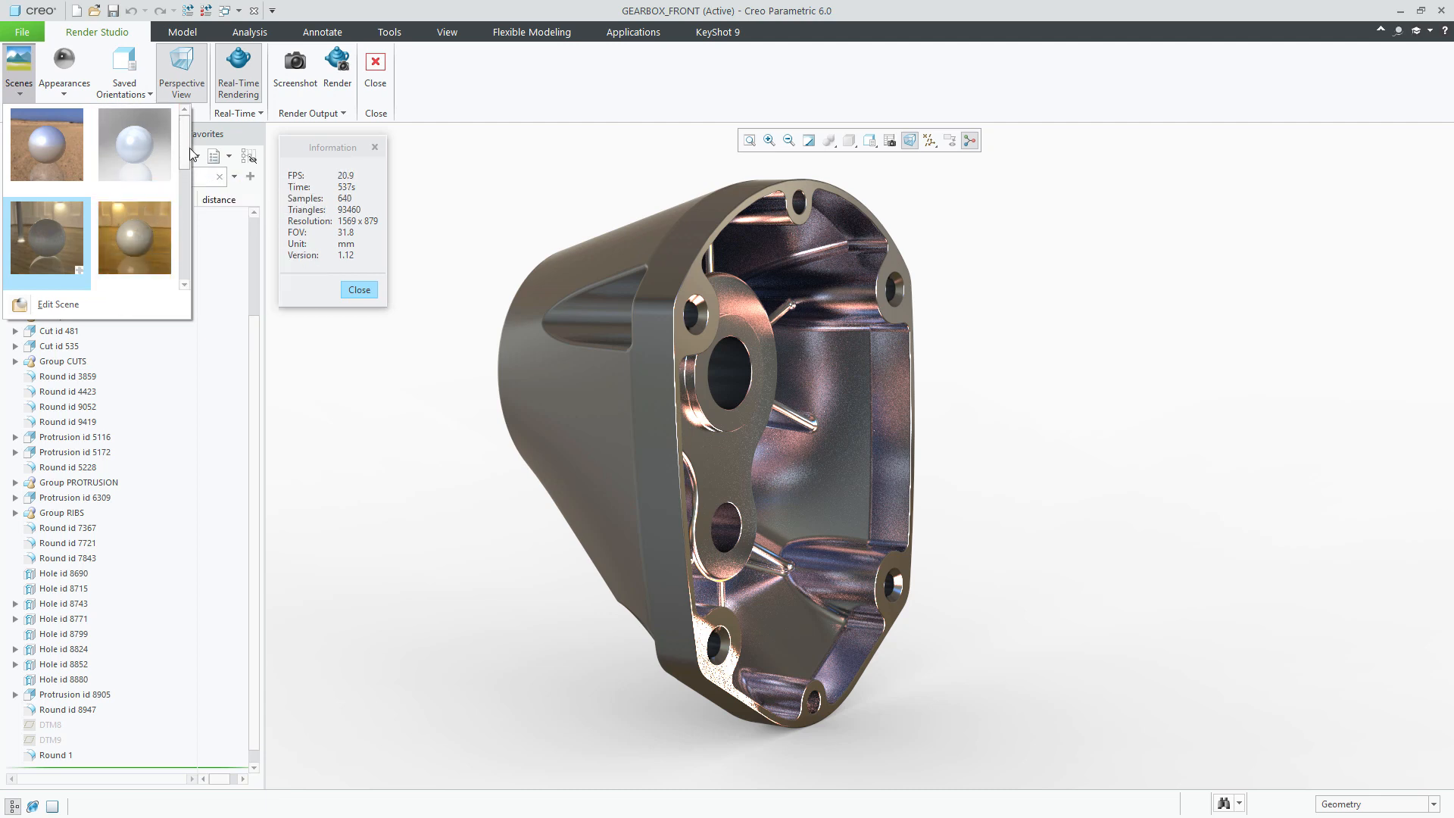
{"action": "left_click_drag", "start_coordinate": [190, 152], "coordinate": [189, 198]}
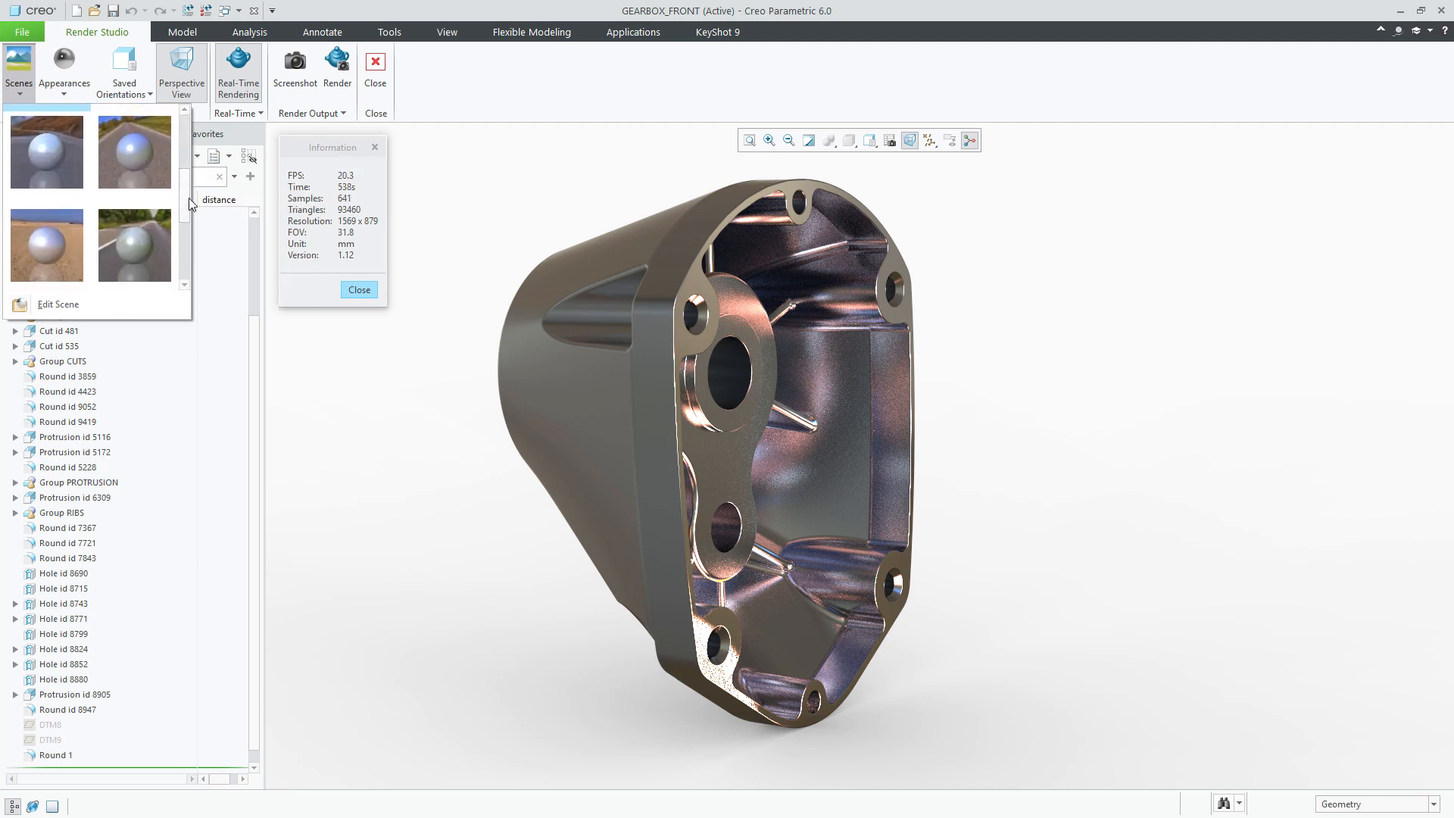
{"action": "left_click", "coordinate": [136, 238]}
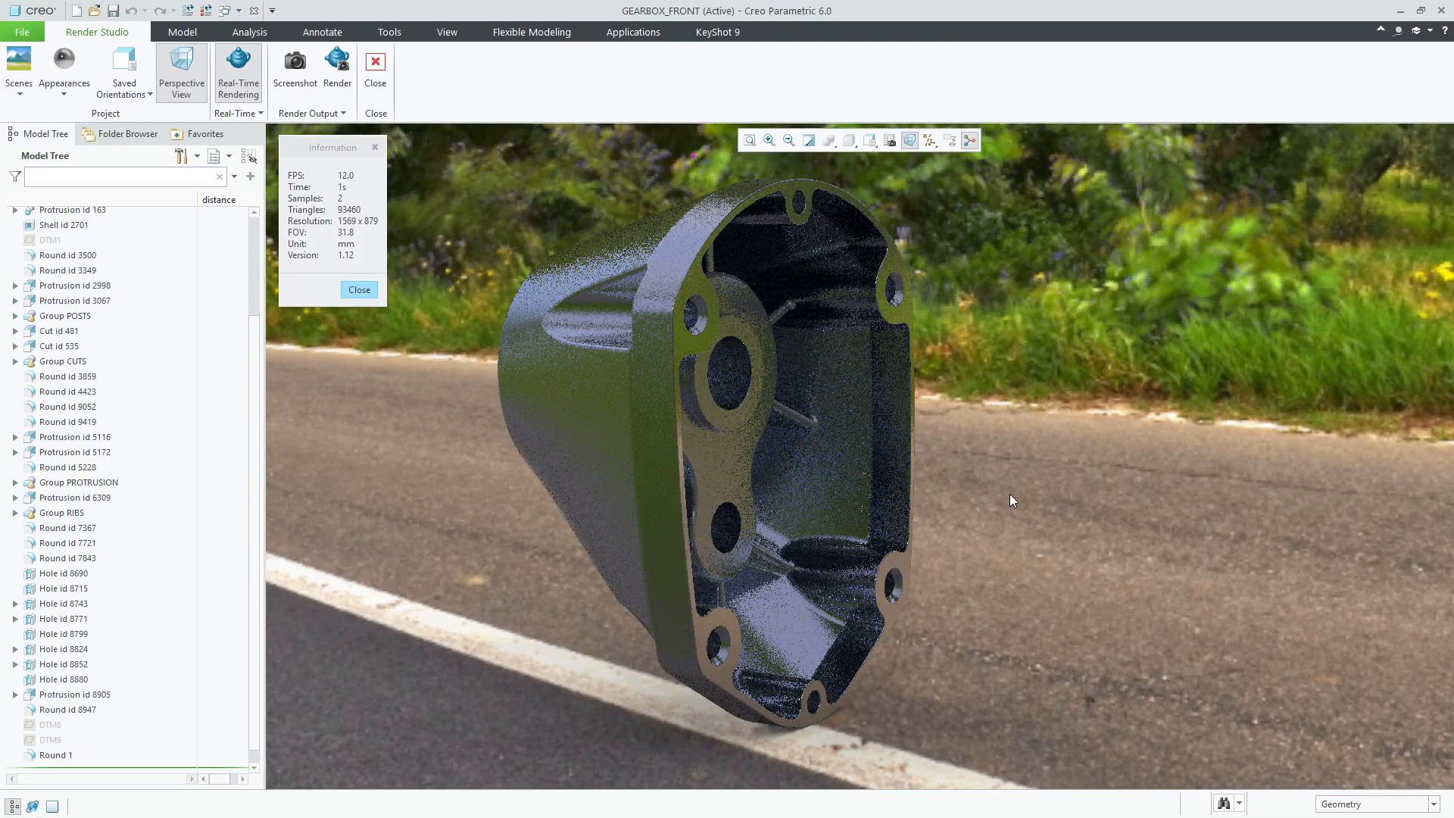
Step: Examine the housing in the road environment from several angles and distances, checking its reflections and background
{"action": "middle_click_drag", "start_coordinate": [1010, 491], "coordinate": [917, 547]}
{"action": "scroll", "coordinate": [857, 409], "scroll_direction": "down", "scroll_amount": 5}
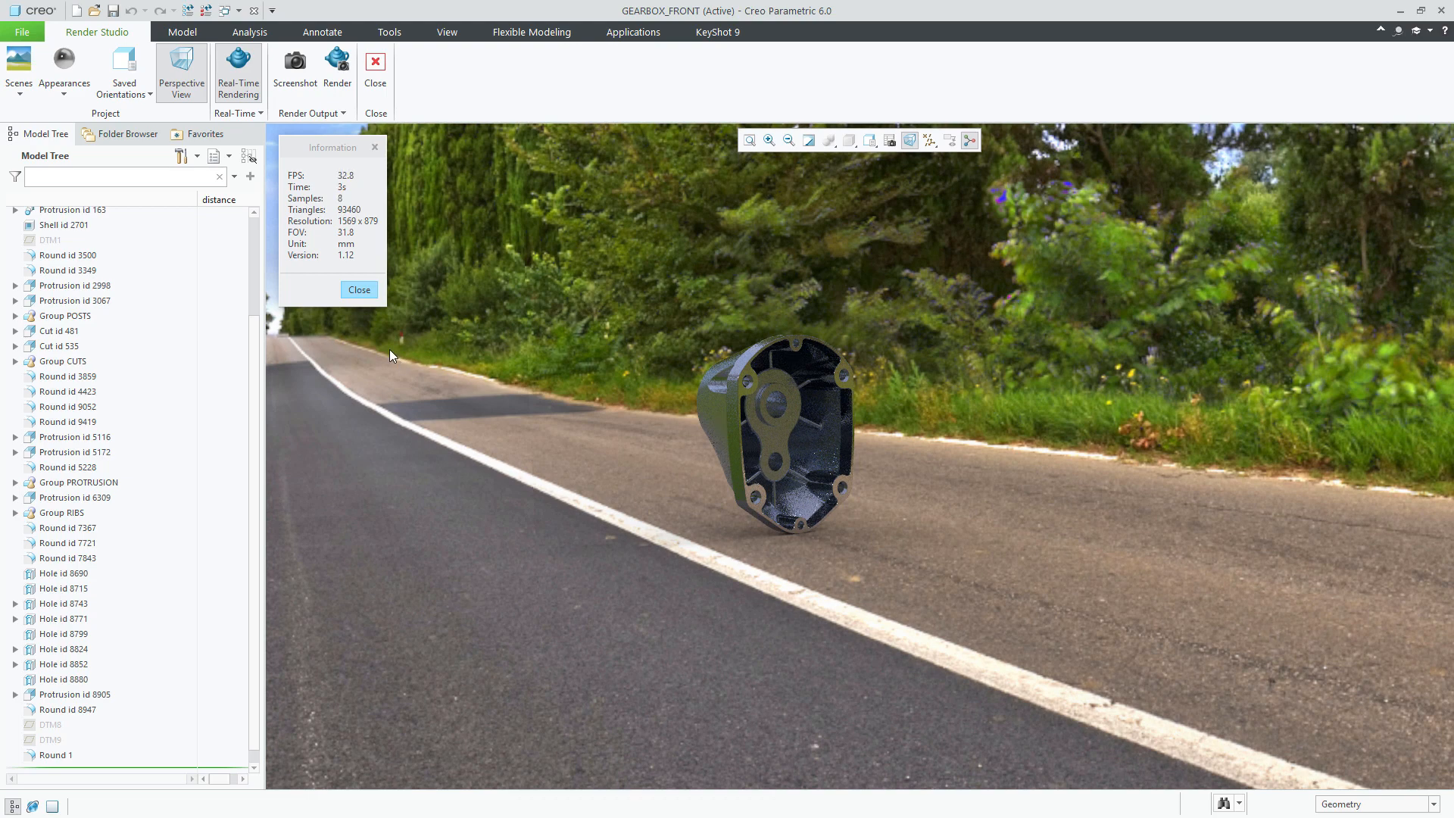
{"action": "scroll", "coordinate": [722, 371], "scroll_direction": "up", "scroll_amount": 5}
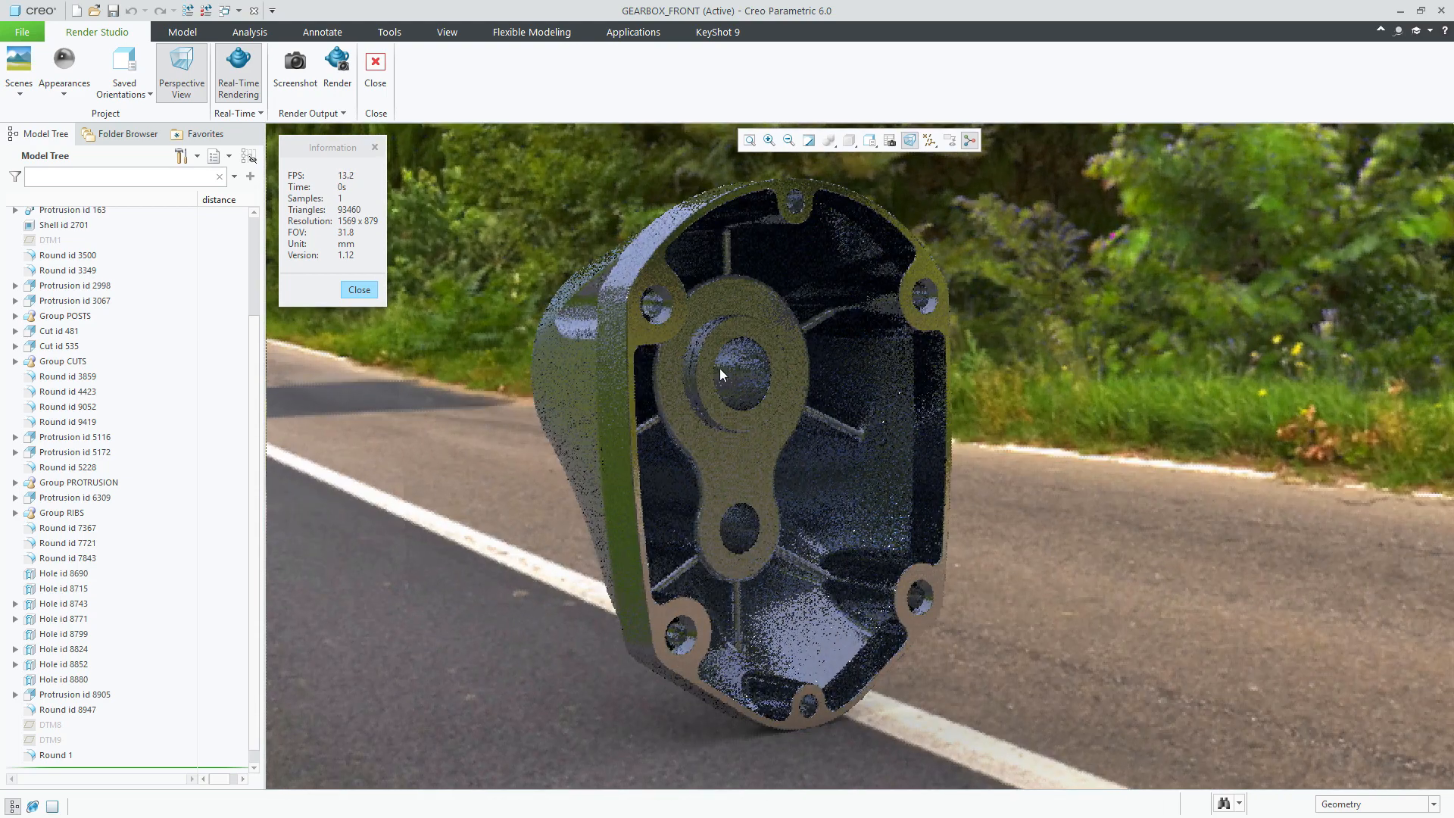
{"action": "middle_click_drag", "start_coordinate": [719, 373], "coordinate": [1189, 365]}
{"action": "middle_click_drag", "start_coordinate": [1279, 324], "coordinate": [1439, 428]}
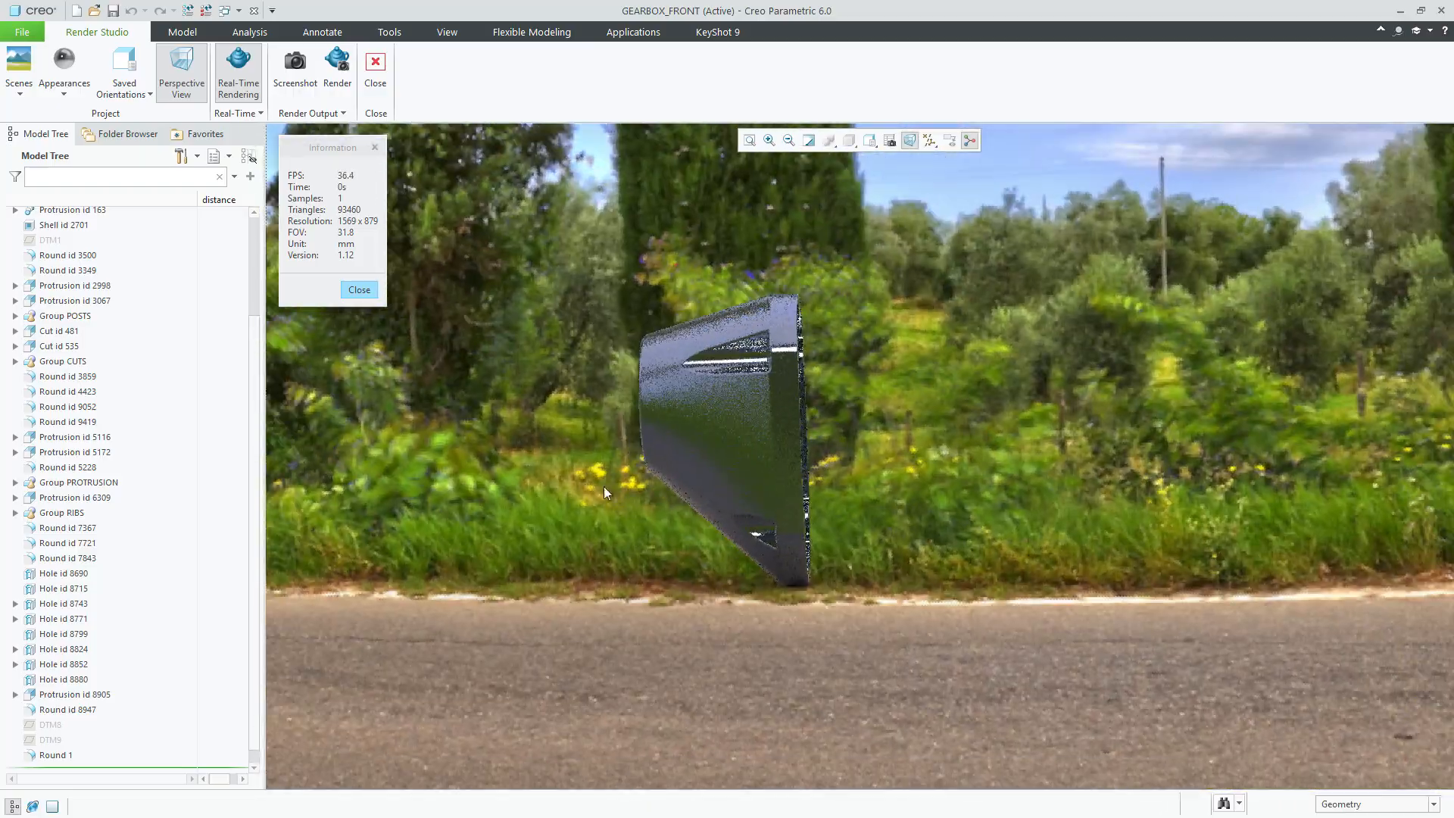
{"action": "middle_click_drag", "start_coordinate": [565, 455], "coordinate": [697, 479]}
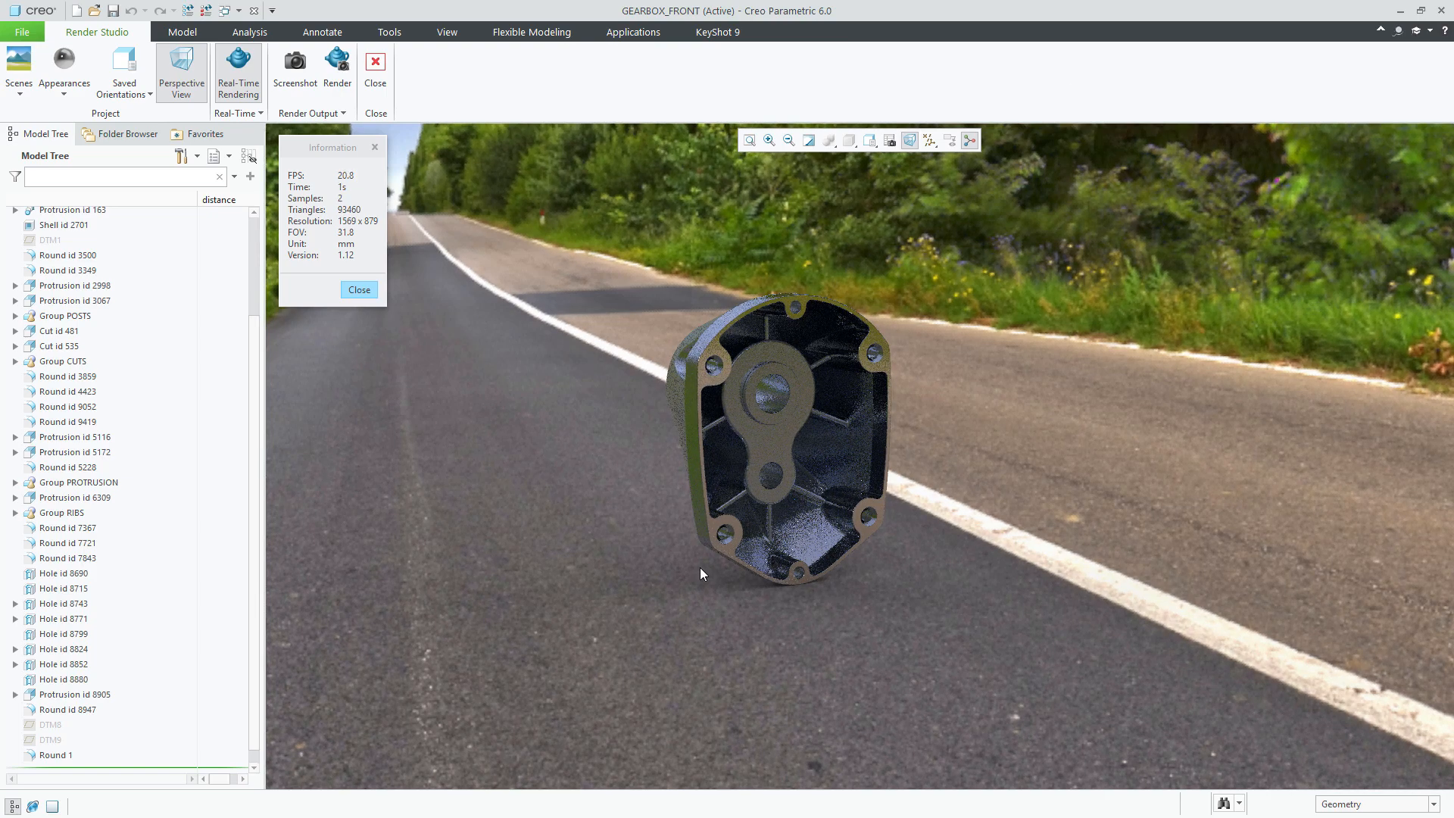
{"action": "middle_click_drag", "start_coordinate": [600, 308], "coordinate": [676, 335]}
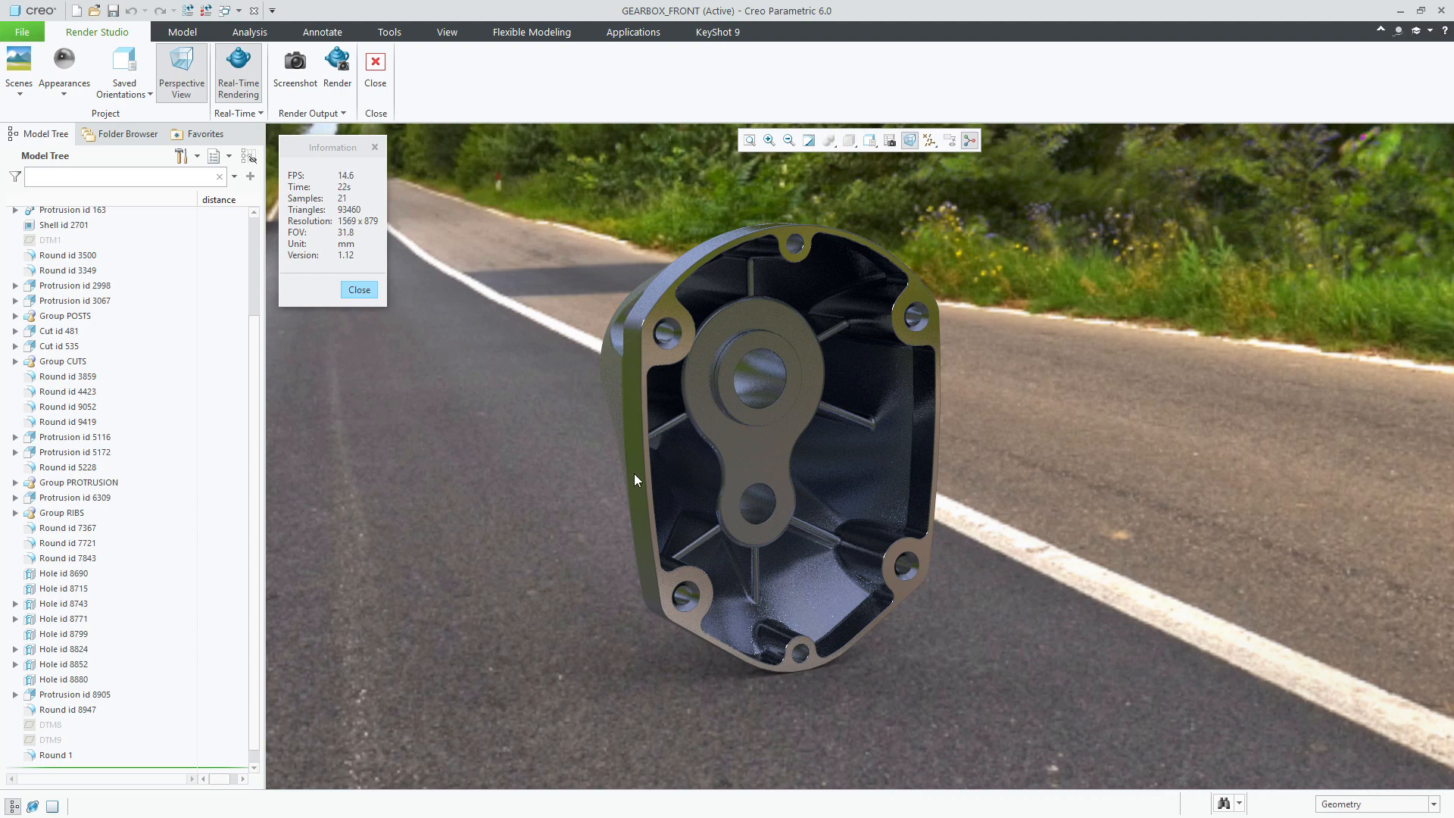
{"action": "middle_click_drag", "start_coordinate": [601, 403], "coordinate": [601, 168]}
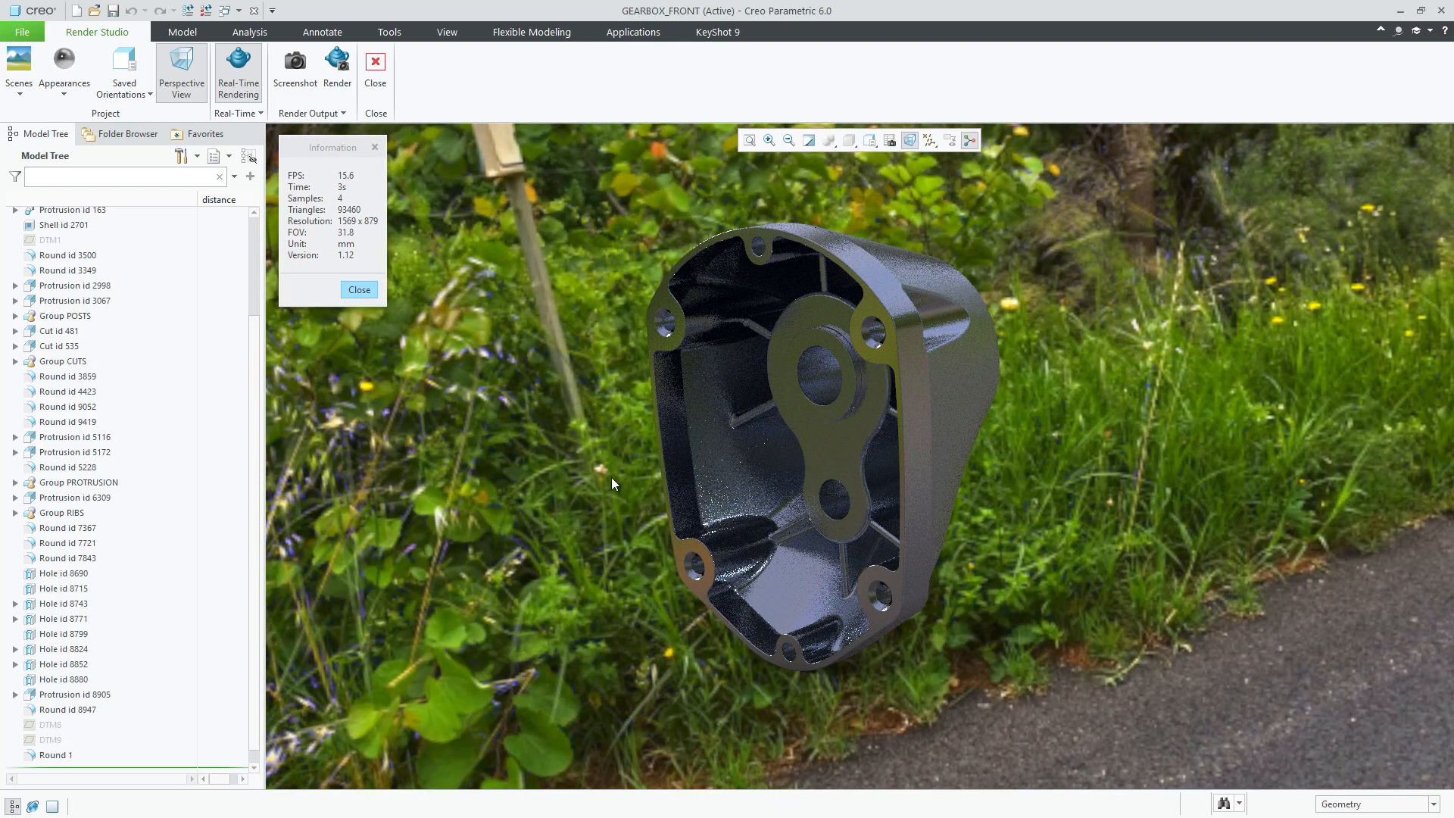
Step: Turn and reposition the gearbox housing so it appears to stand on the asphalt beside the white road line
{"action": "middle_click_drag", "start_coordinate": [611, 477], "coordinate": [652, 397]}
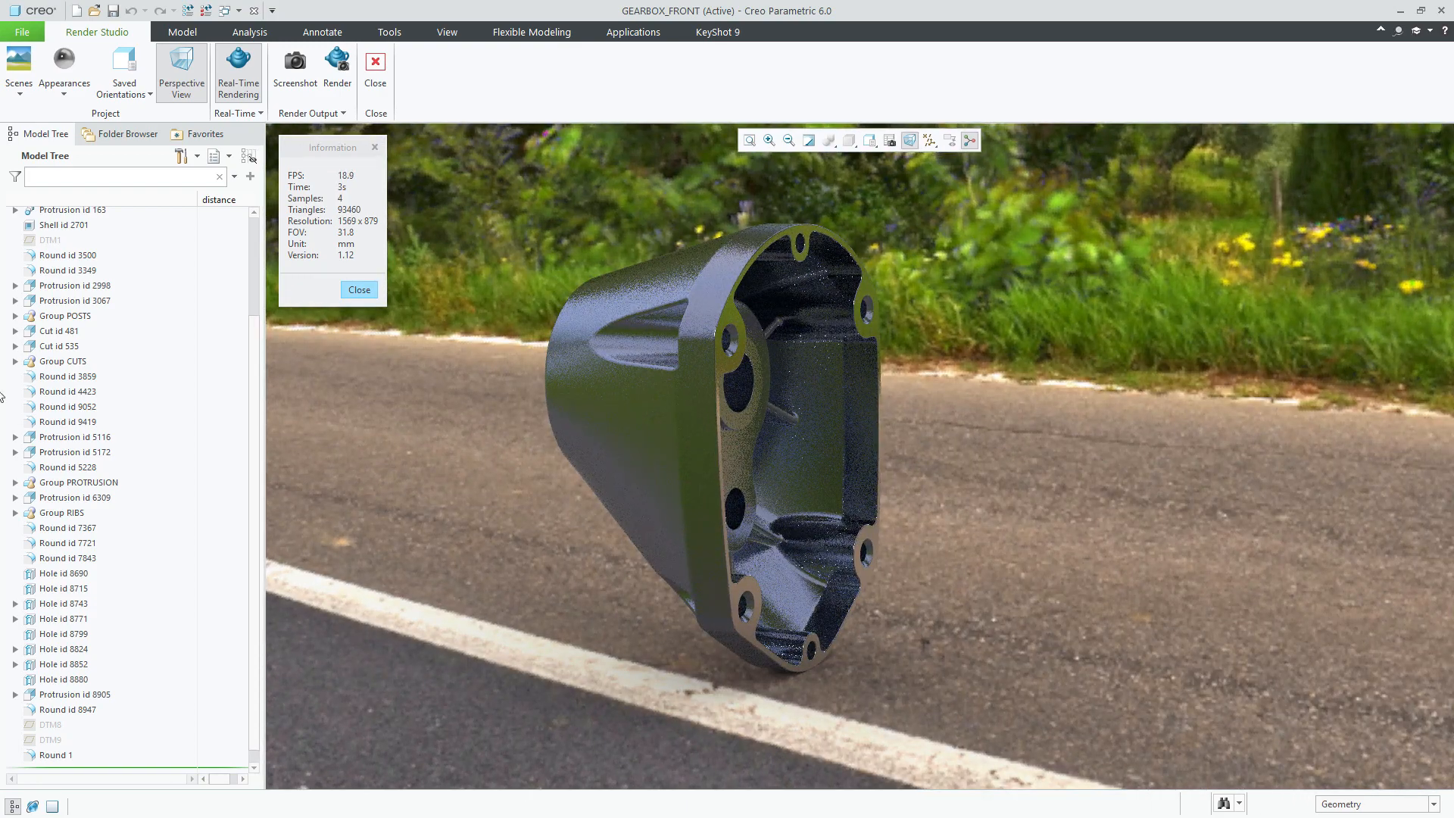
{"action": "middle_click_drag", "start_coordinate": [651, 451], "coordinate": [633, 469]}
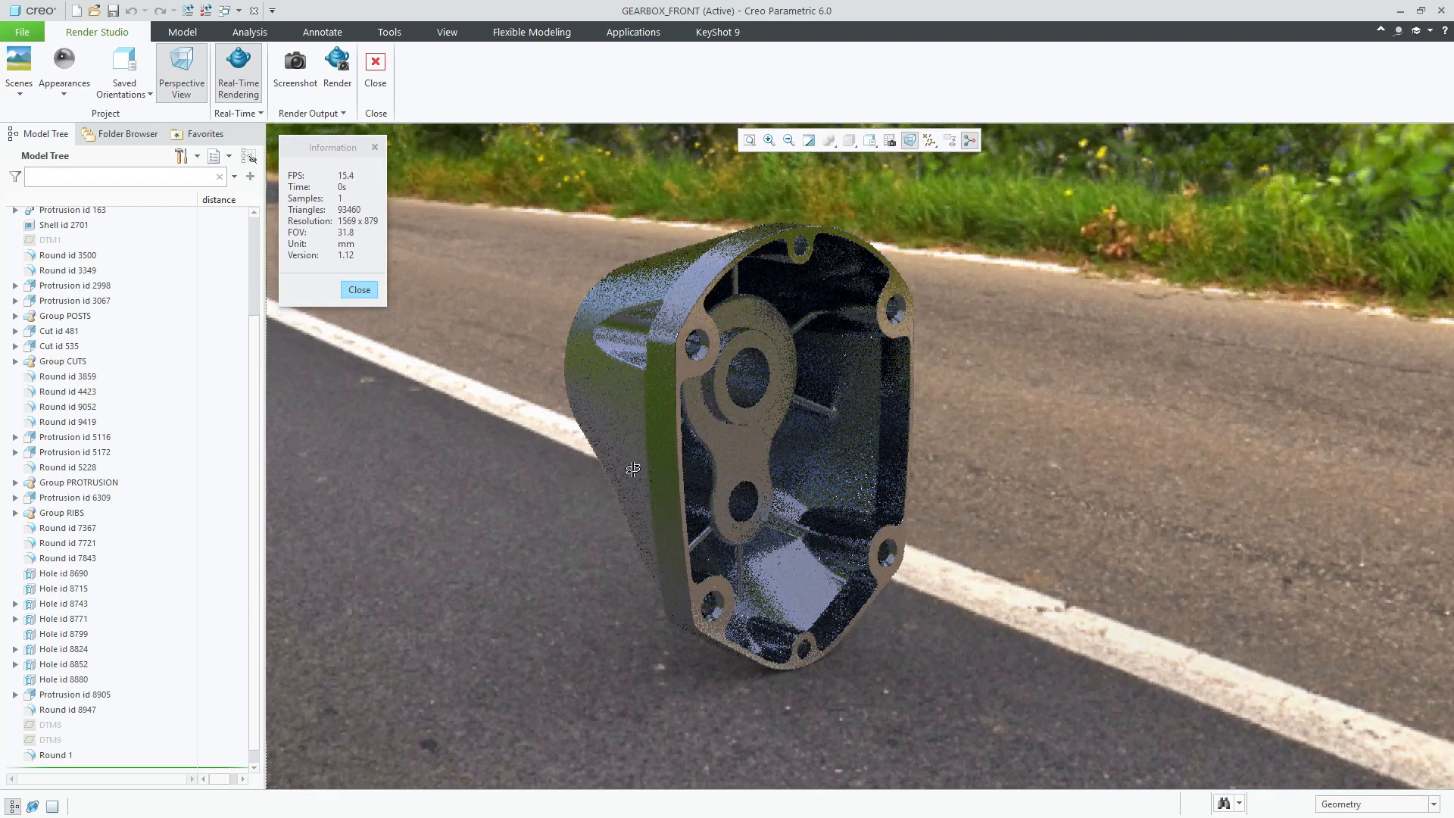
{"action": "scroll", "coordinate": [834, 285], "scroll_direction": "up", "scroll_amount": 2}
{"action": "scroll", "coordinate": [834, 280], "scroll_direction": "down", "scroll_amount": 2}
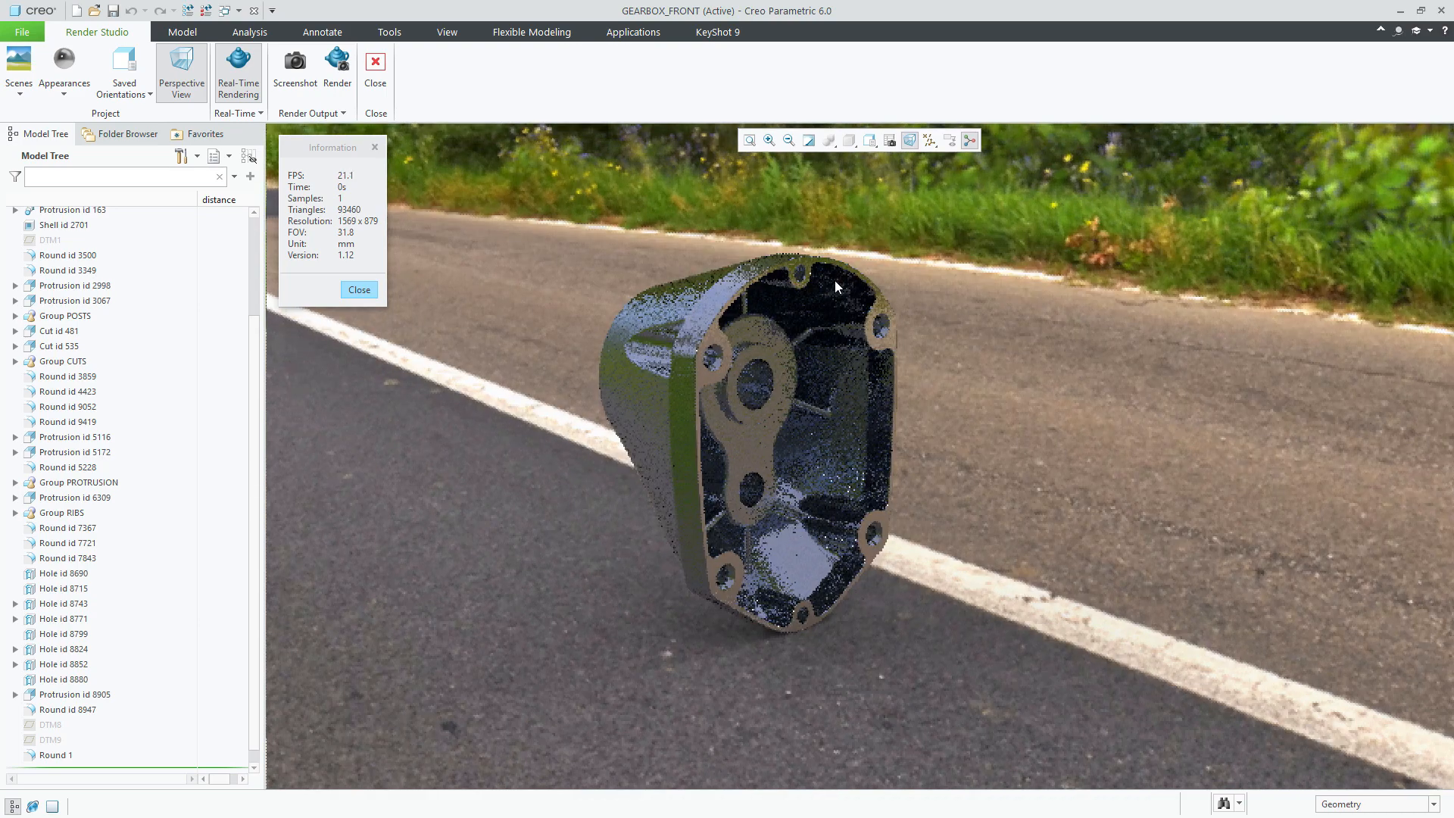
{"action": "middle_click_drag", "start_coordinate": [774, 311], "coordinate": [770, 320], "text": "shift"}
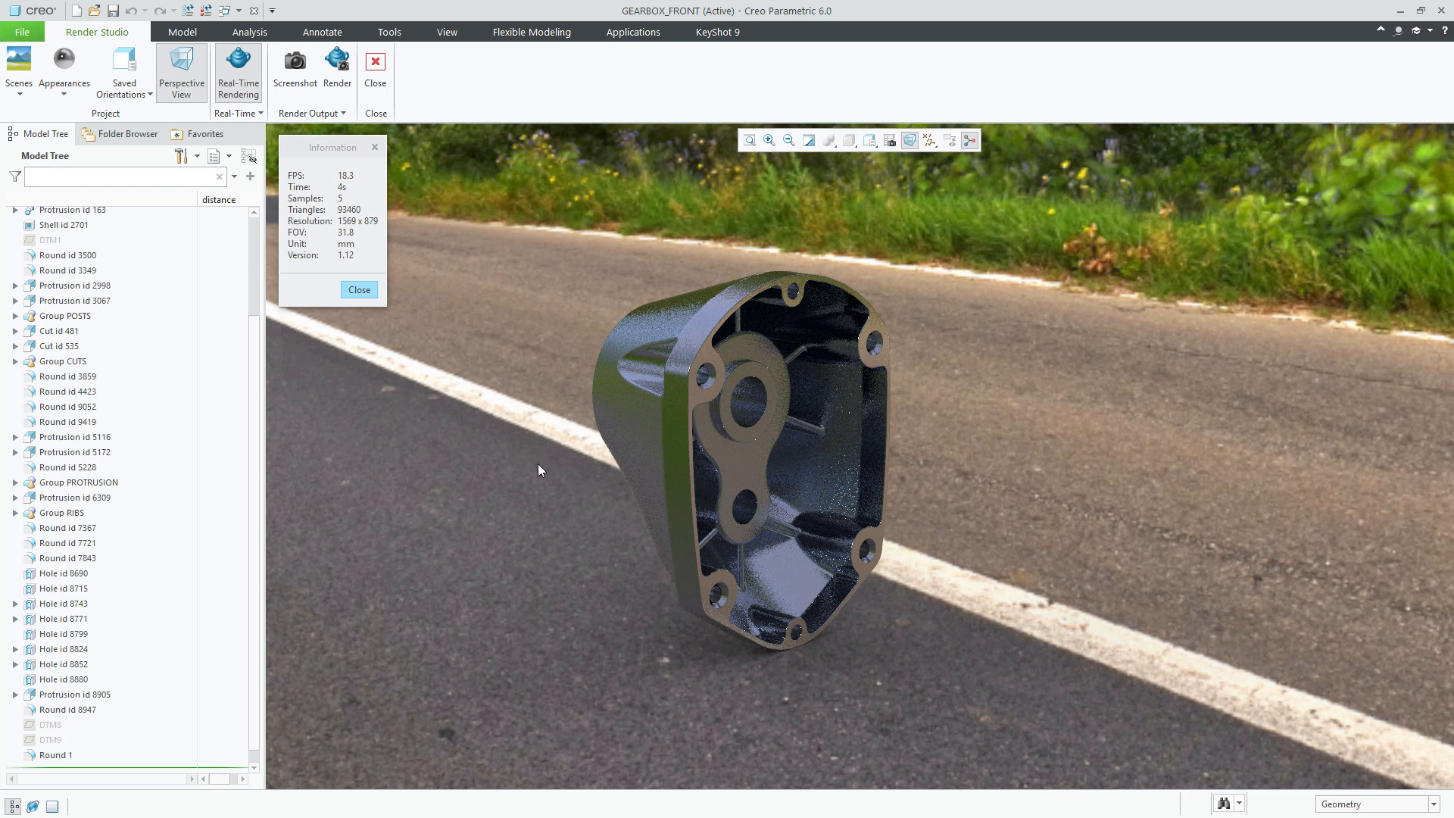
Step: Open the Scene Editor, place it clear of the model, and look through its scene gallery
{"action": "left_click", "coordinate": [20, 94]}
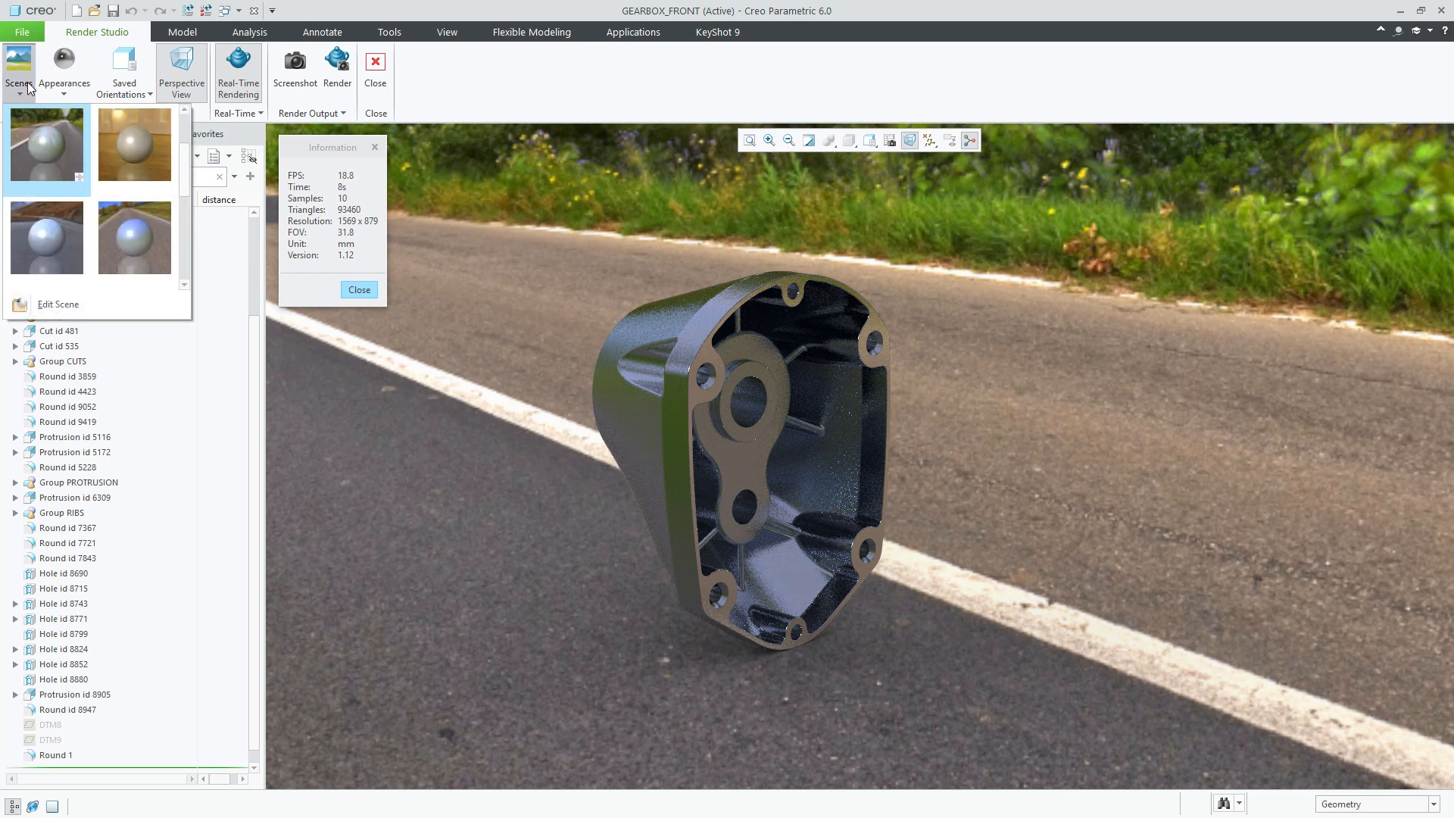
{"action": "left_click", "coordinate": [56, 305]}
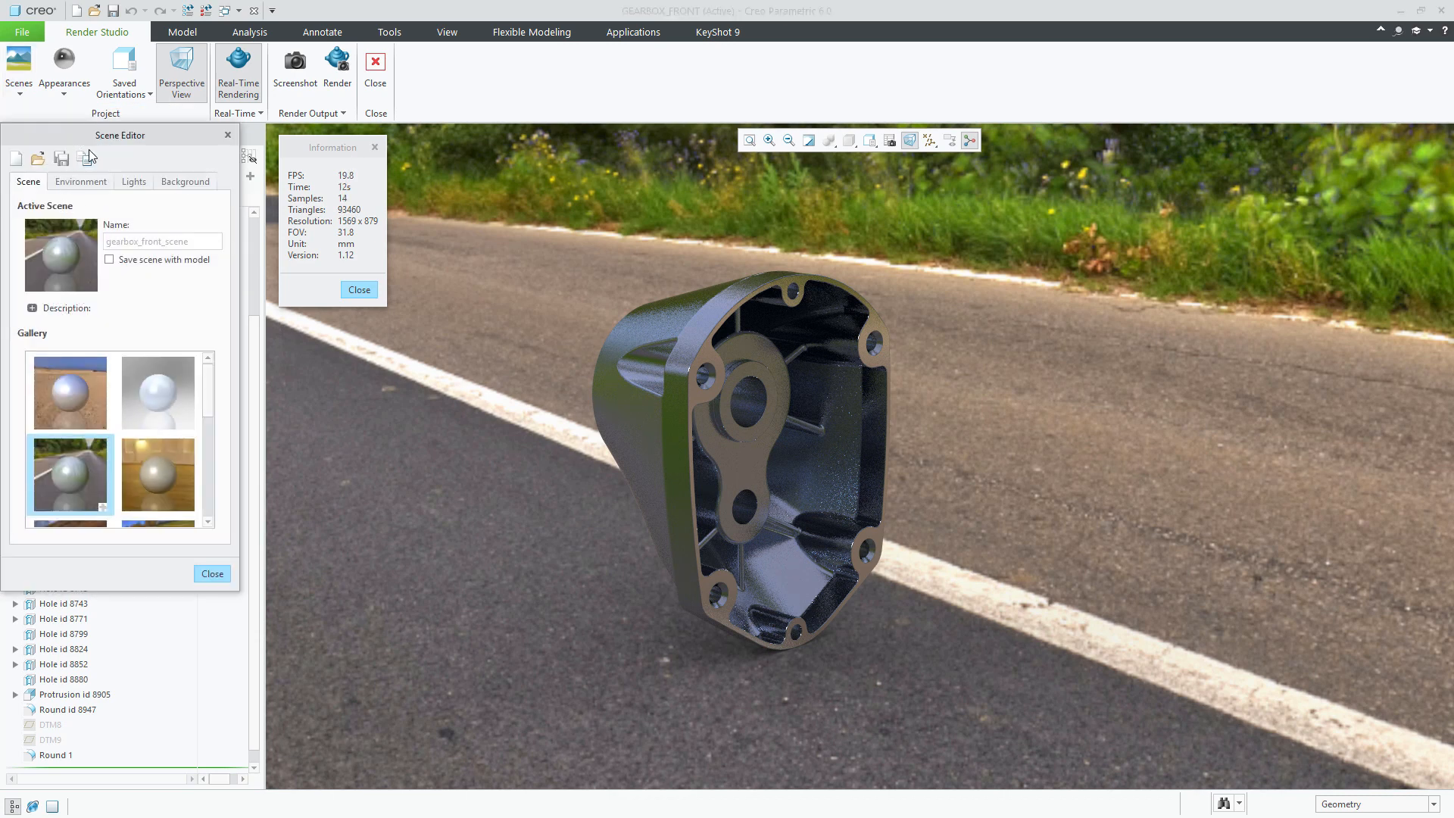
{"action": "left_click_drag", "start_coordinate": [89, 134], "coordinate": [269, 215]}
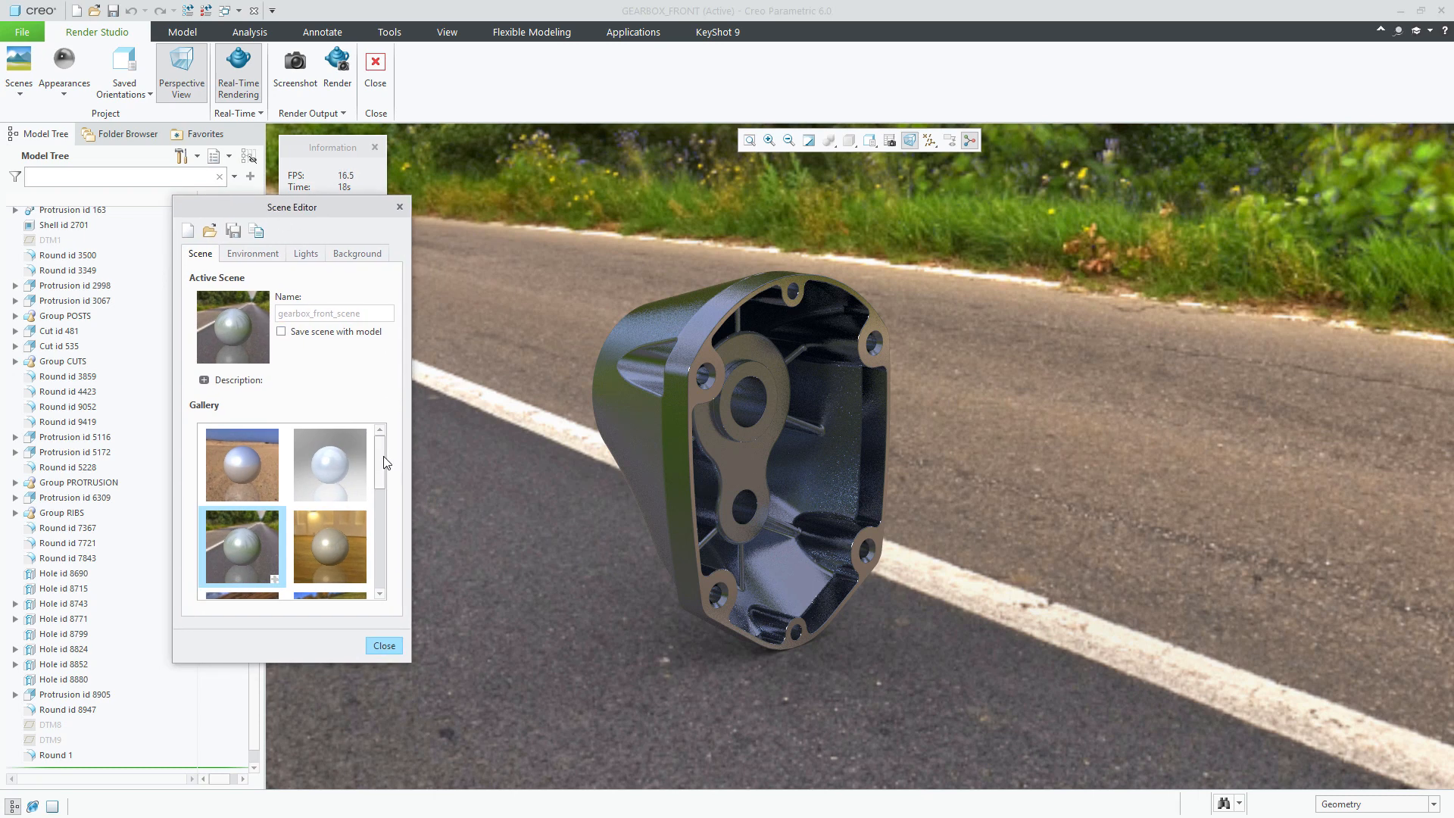
{"action": "left_click_drag", "start_coordinate": [384, 462], "coordinate": [392, 556]}
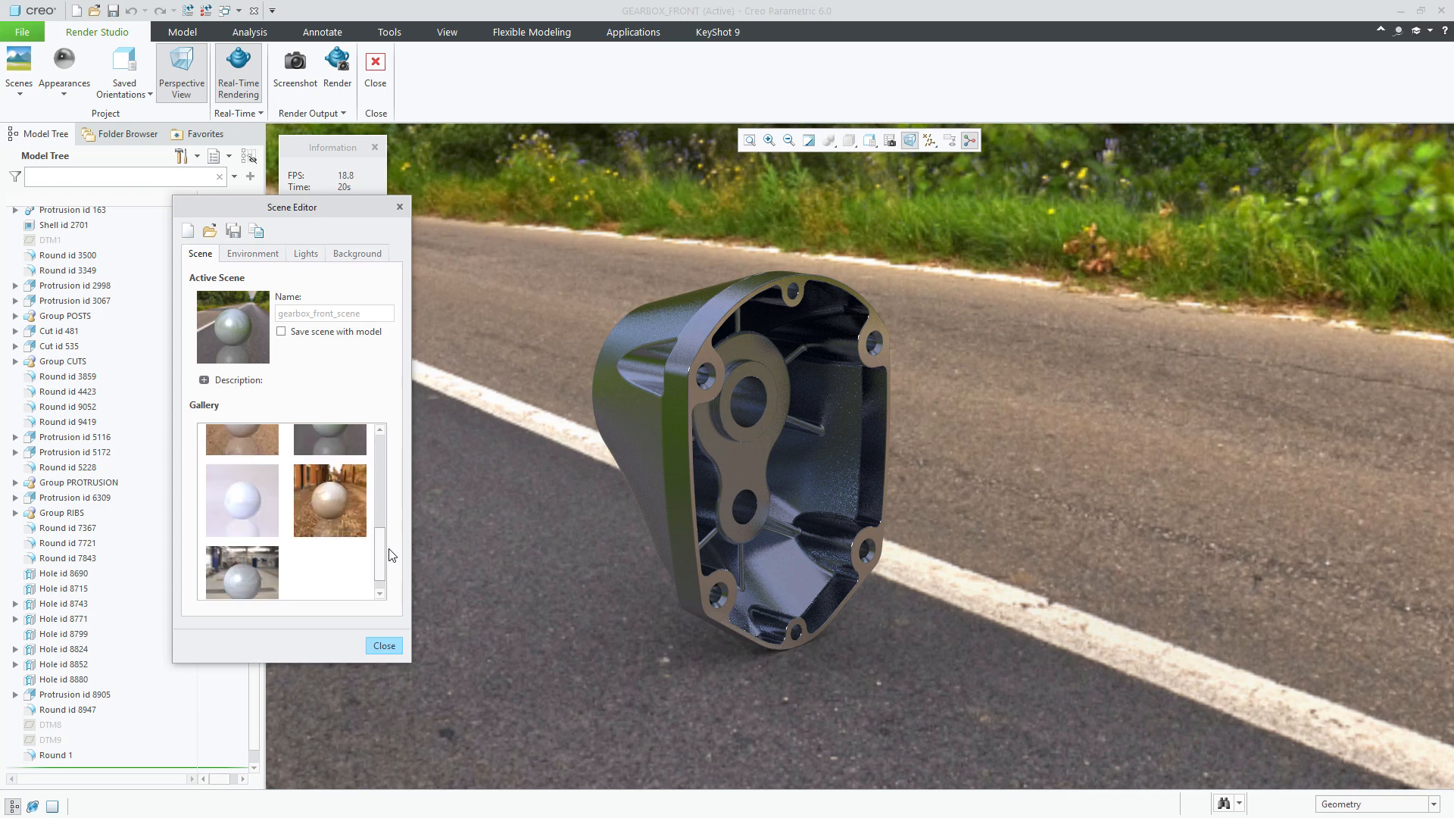
{"action": "scroll", "coordinate": [248, 556], "scroll_direction": "down", "scroll_amount": 1}
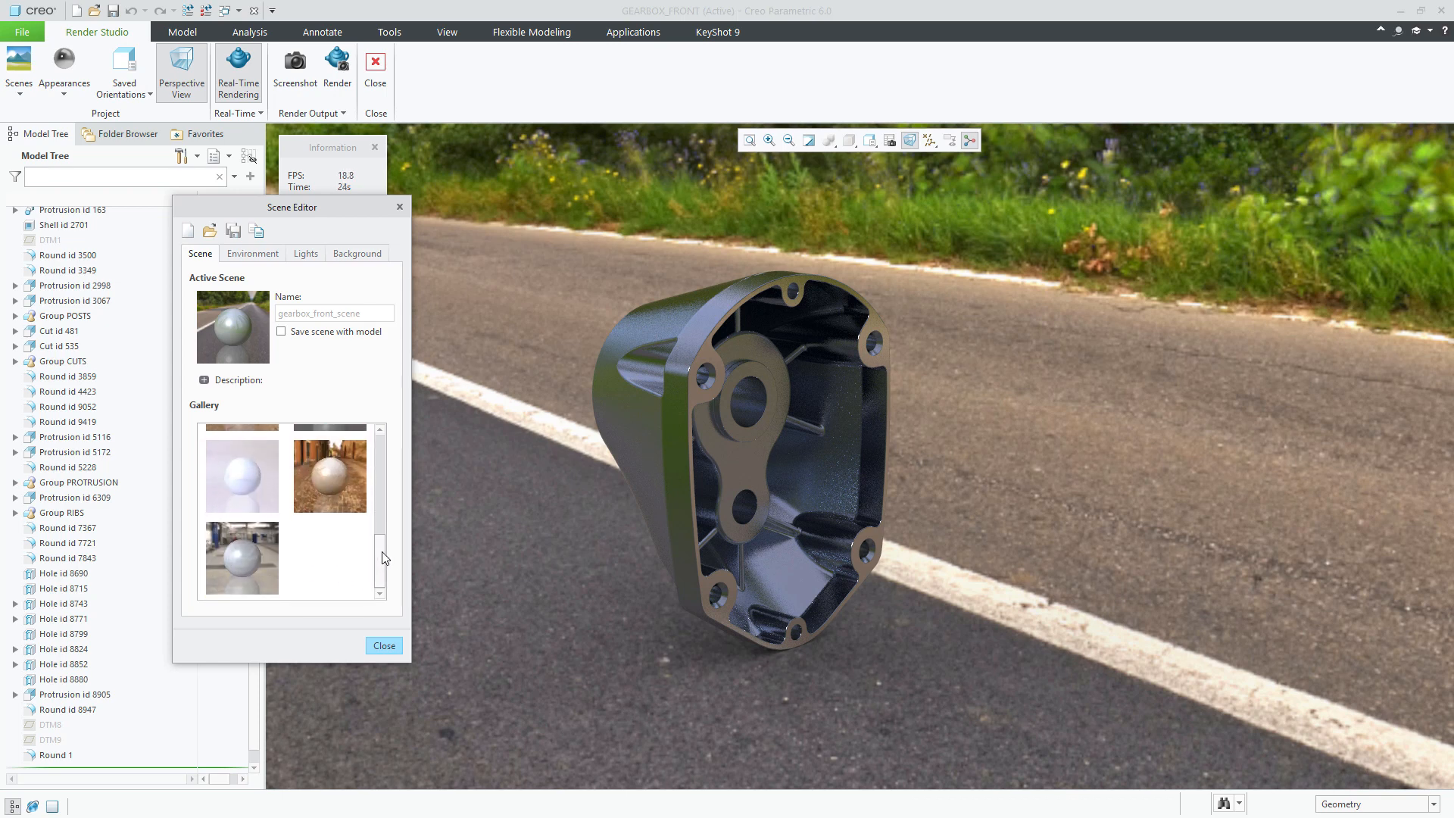
{"action": "left_click_drag", "start_coordinate": [379, 558], "coordinate": [381, 459]}
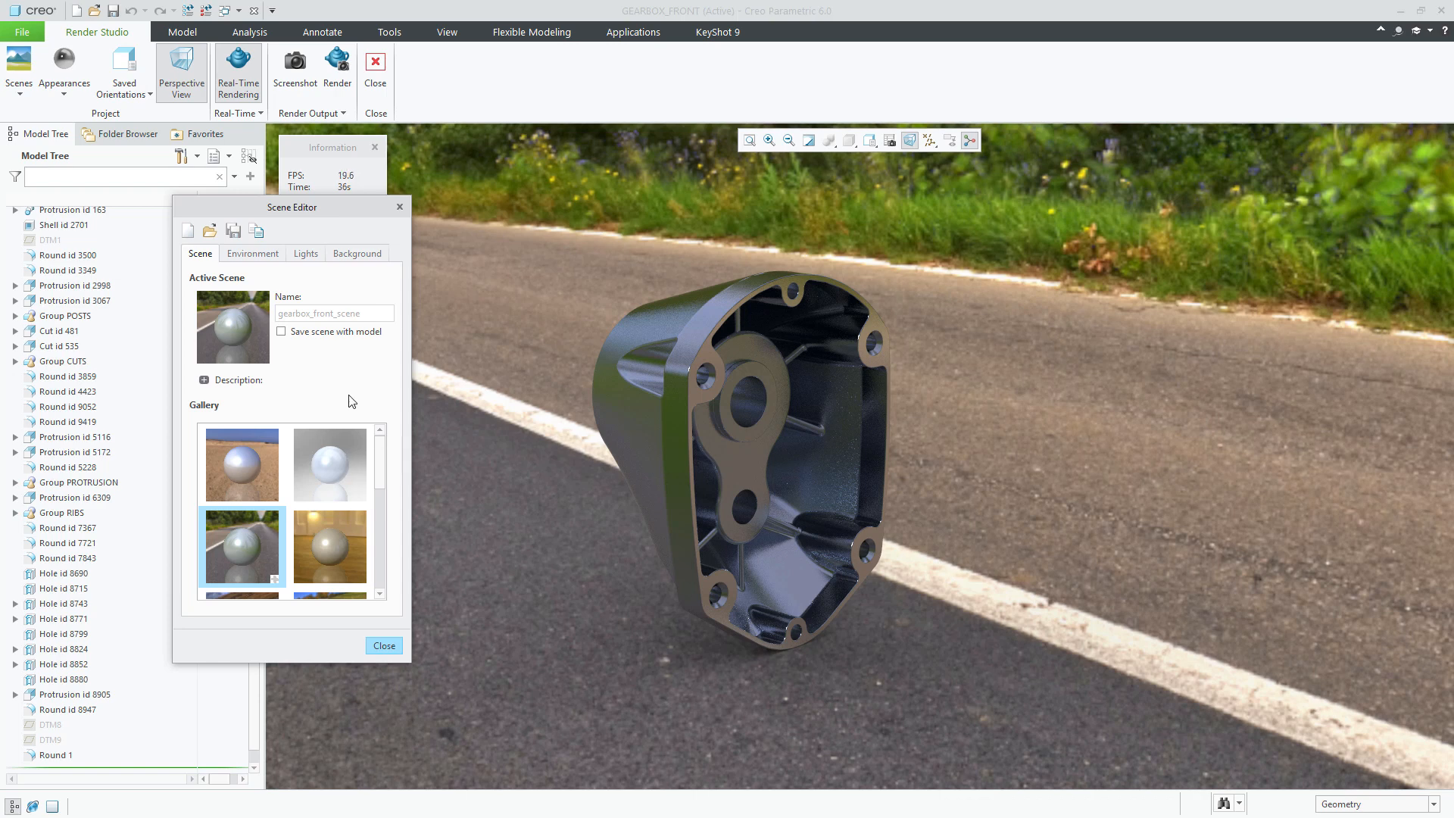
Step: Change the scene's background type from Environment to Color
{"action": "left_click", "coordinate": [357, 255]}
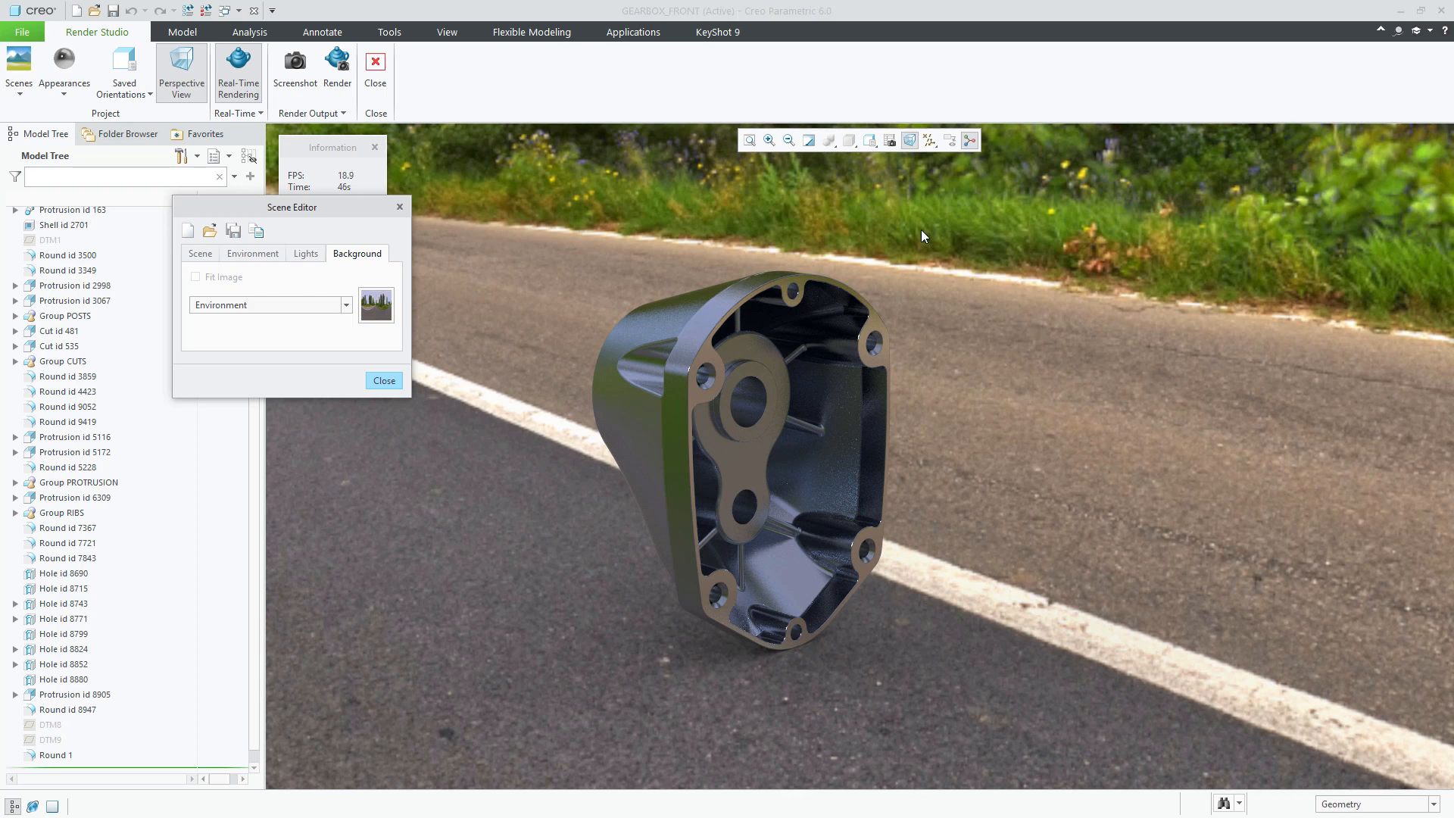
{"action": "left_click", "coordinate": [346, 305]}
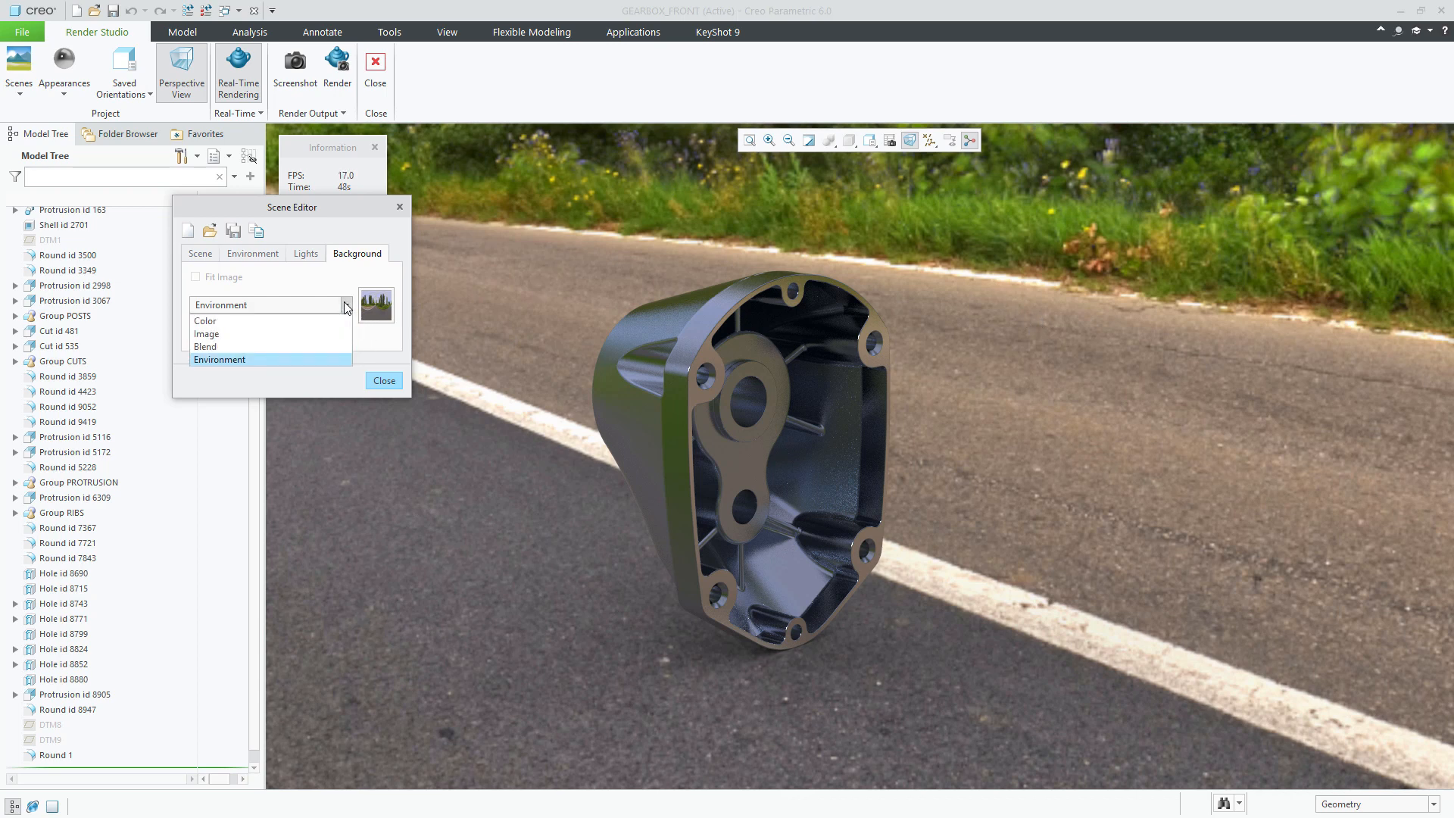
{"action": "left_click", "coordinate": [307, 320]}
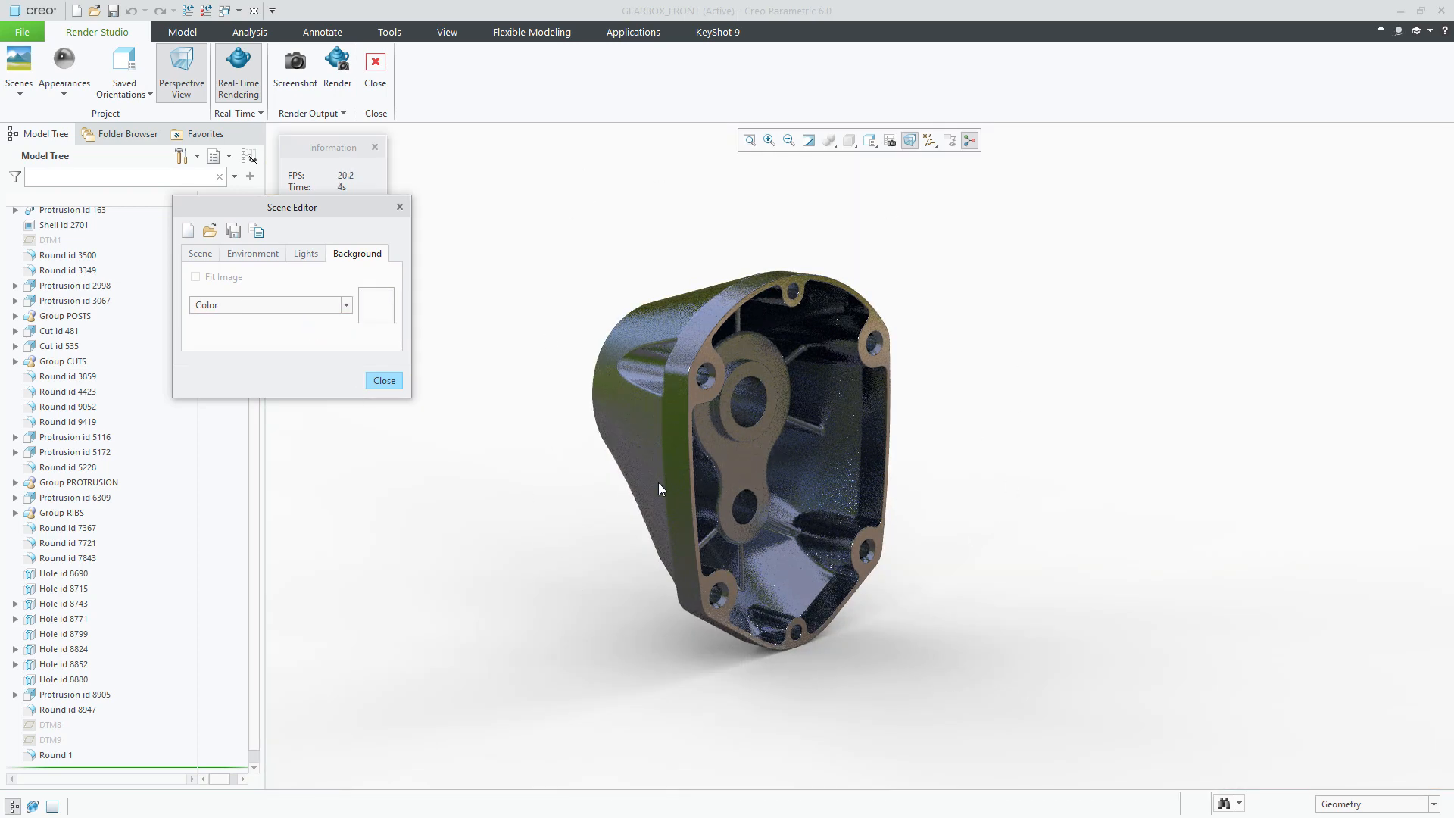
Step: Try several light blue shades for the scene background and apply RGB 196.5, 222.1, 252.0
{"action": "left_click", "coordinate": [381, 308]}
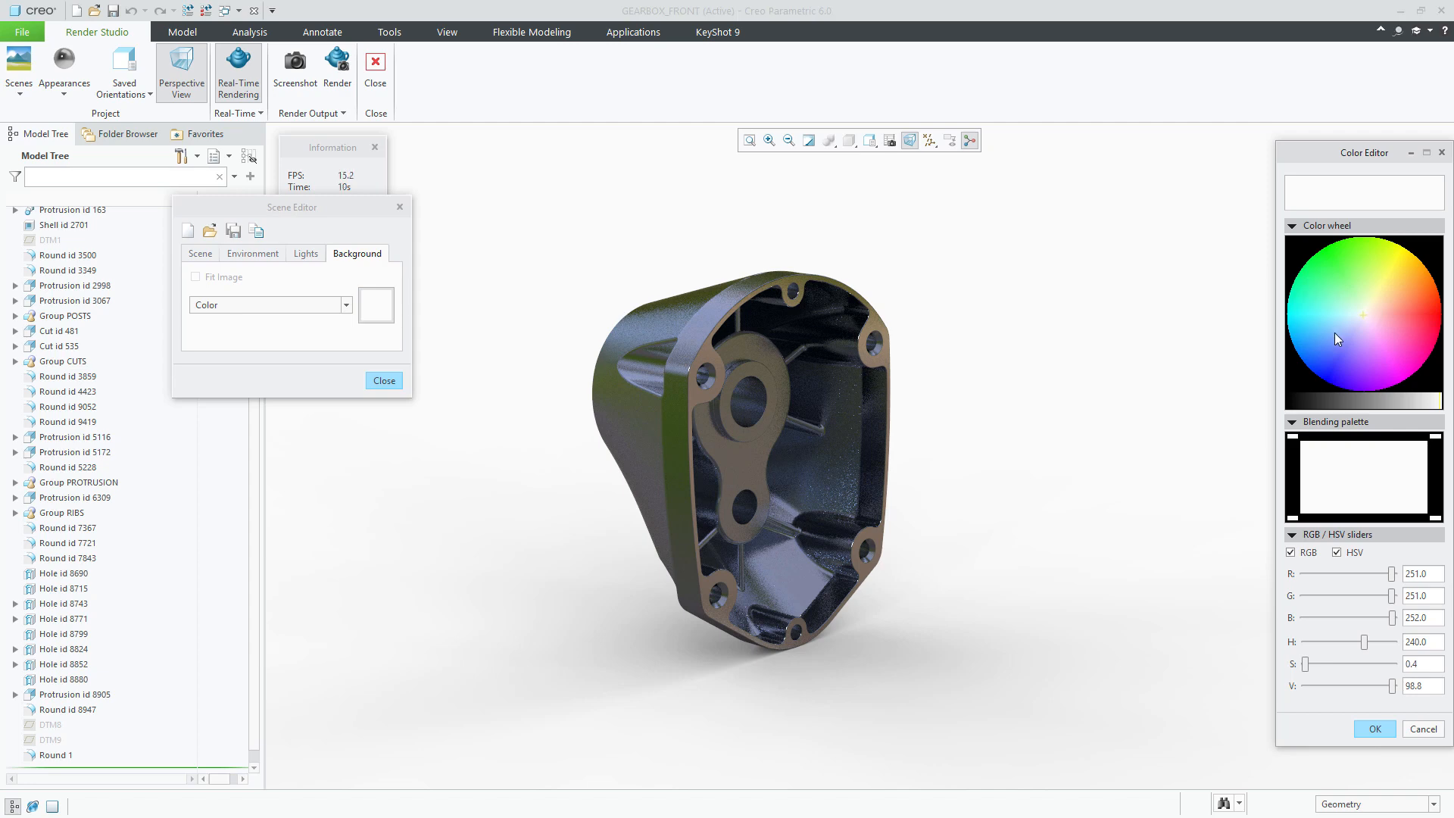
{"action": "left_click", "coordinate": [1353, 315]}
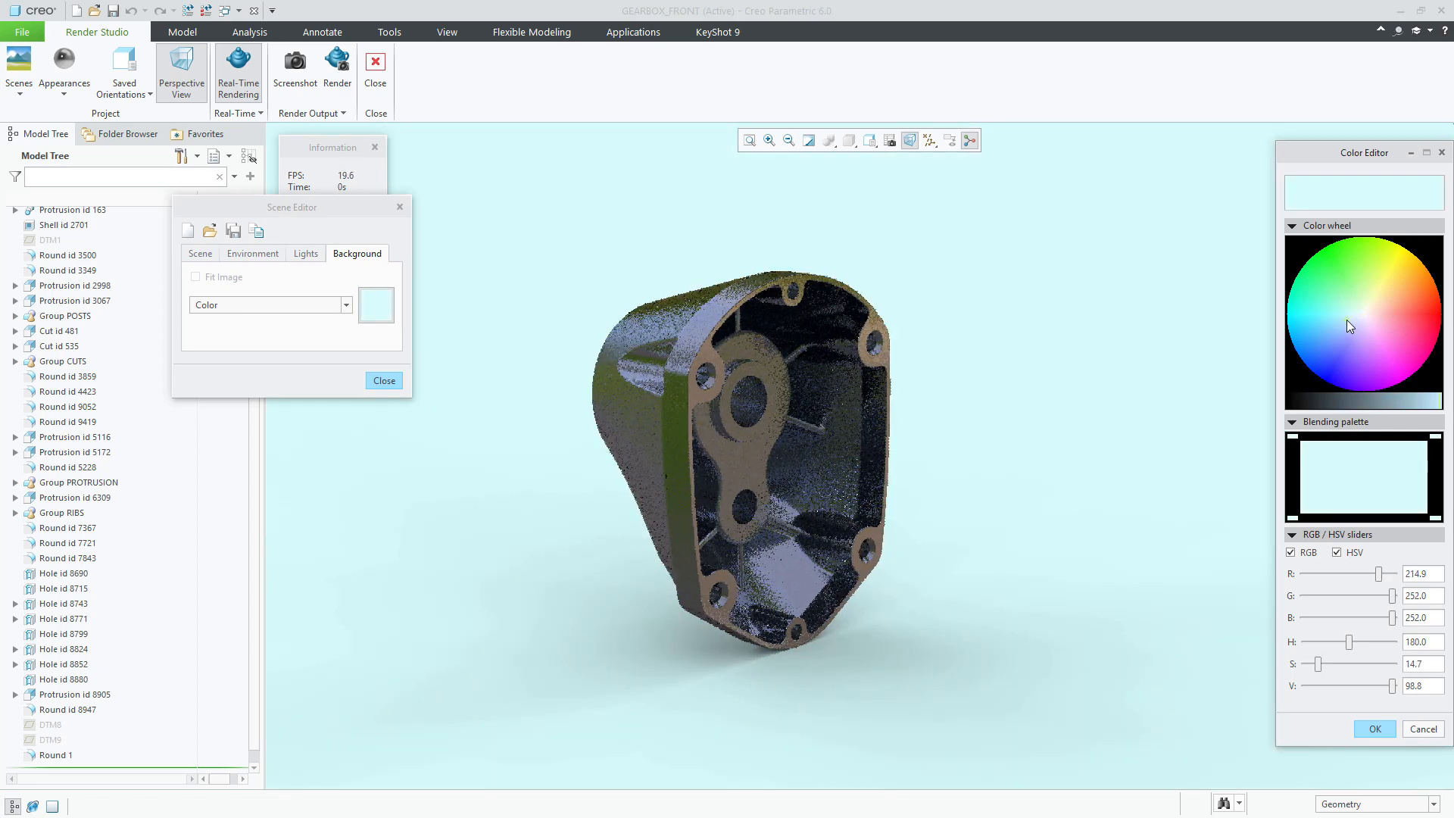
{"action": "left_click", "coordinate": [1340, 322]}
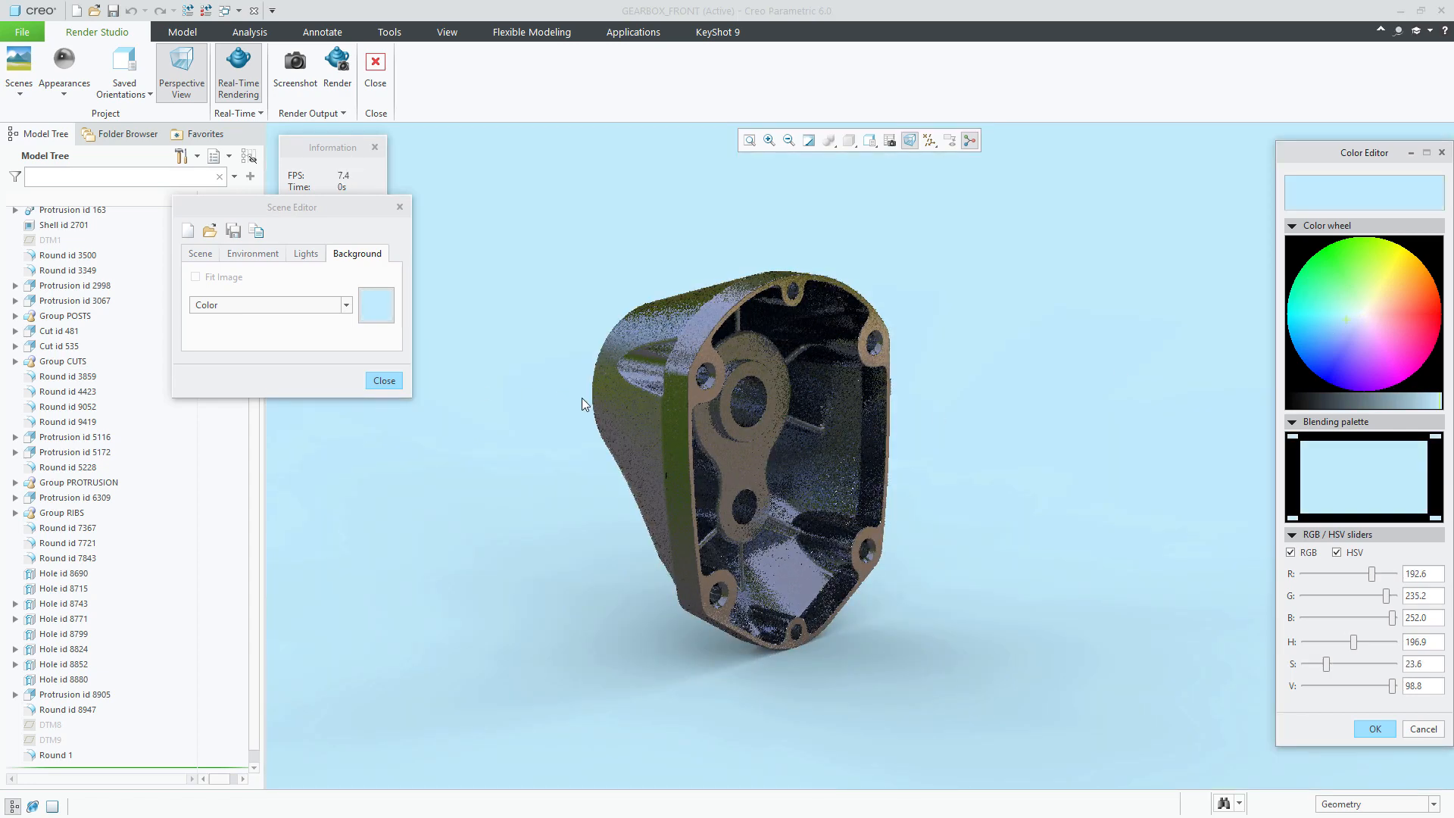
{"action": "left_click", "coordinate": [1336, 322]}
{"action": "left_click", "coordinate": [1347, 323]}
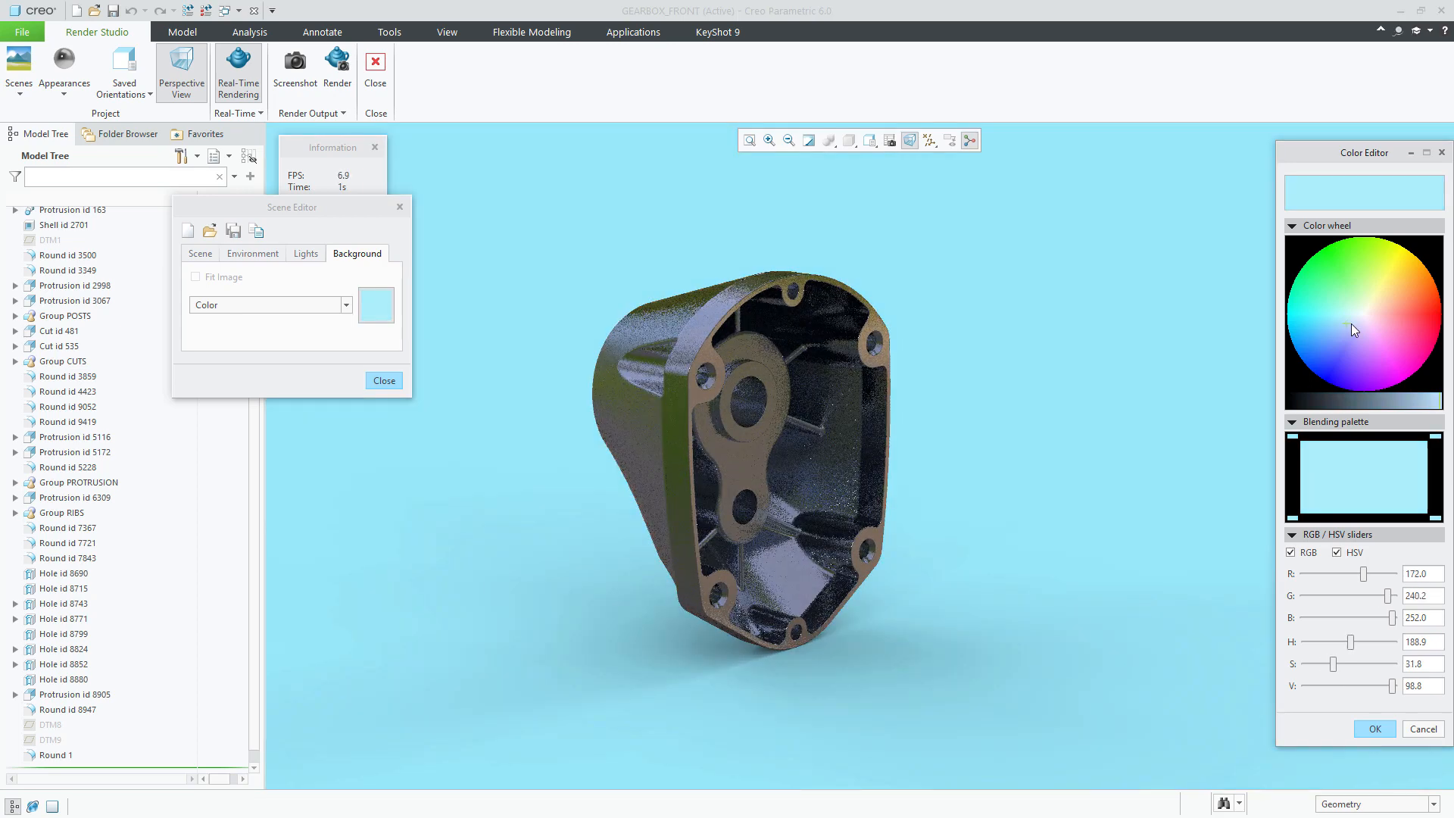
{"action": "left_click", "coordinate": [1351, 325]}
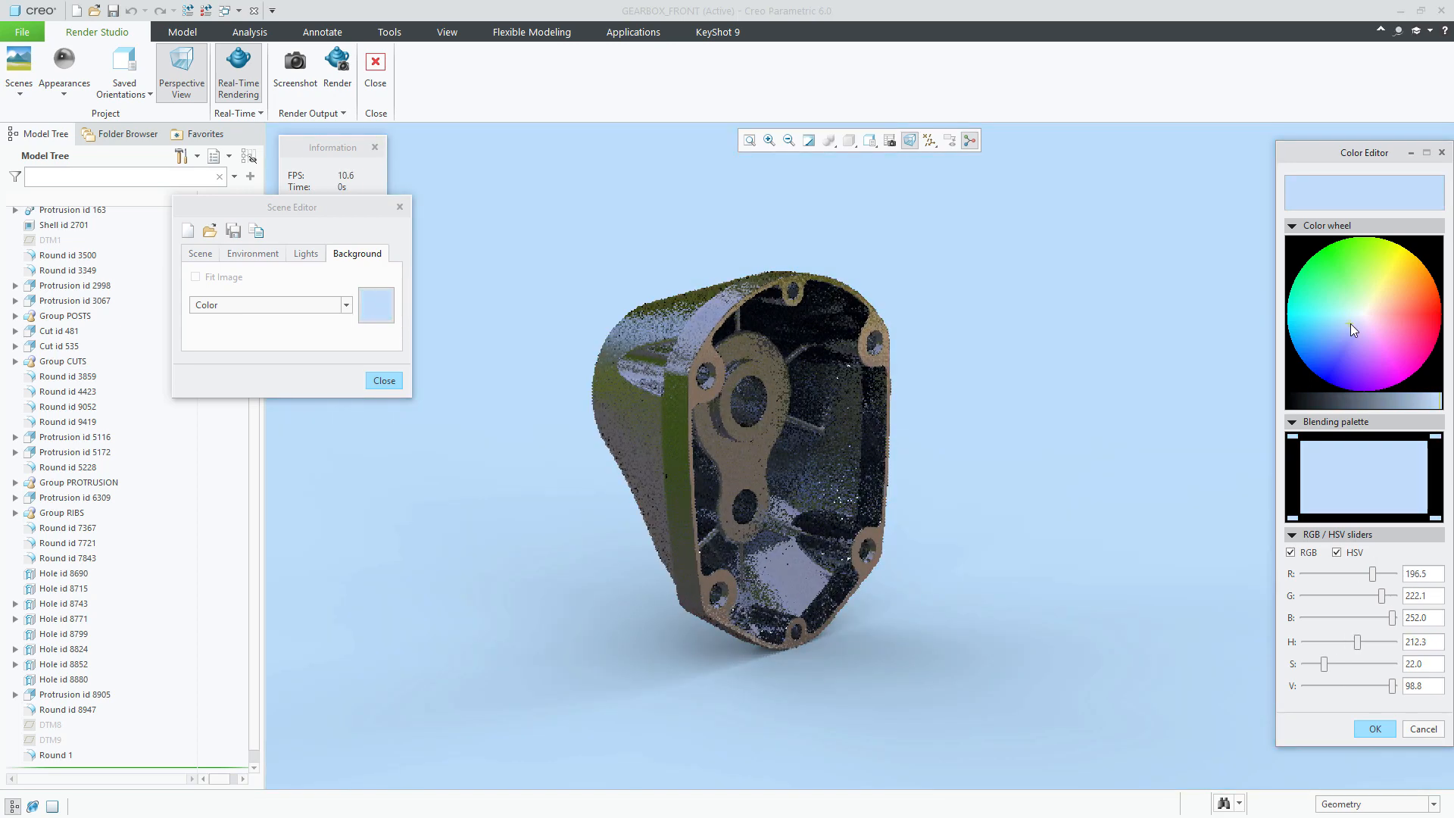
{"action": "left_click", "coordinate": [1375, 729]}
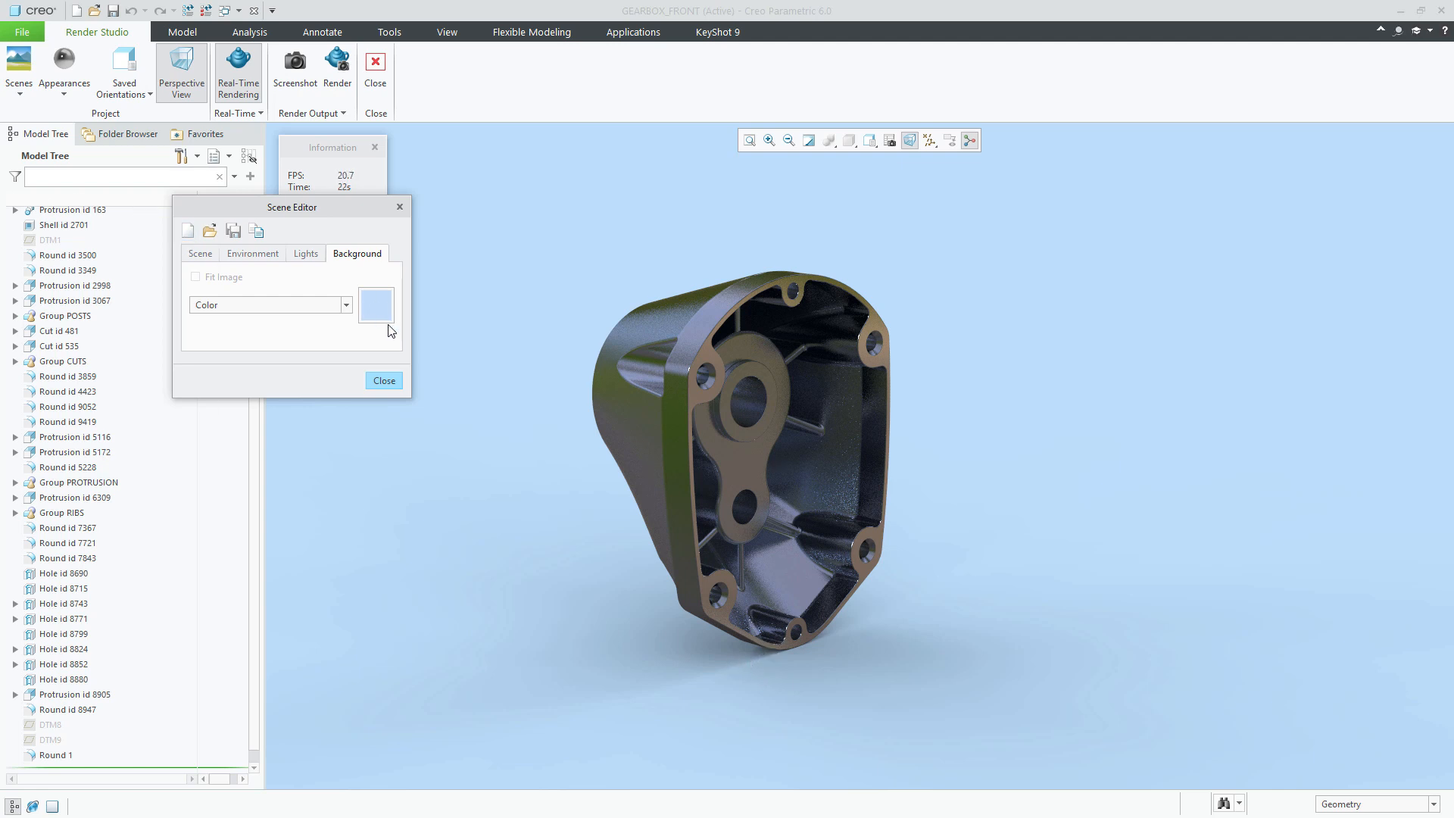
{"action": "left_click", "coordinate": [382, 298]}
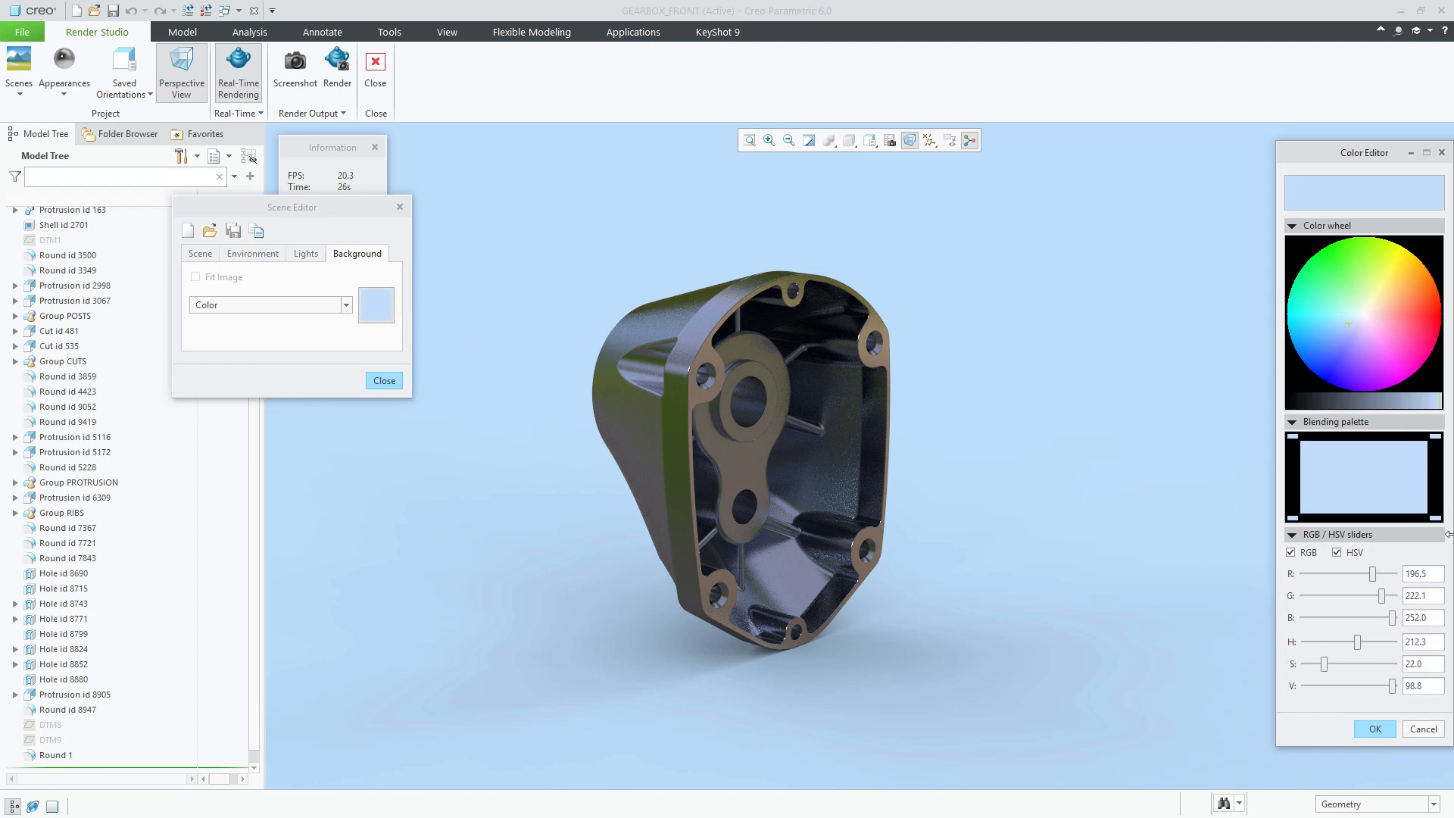
{"action": "left_click", "coordinate": [1424, 729]}
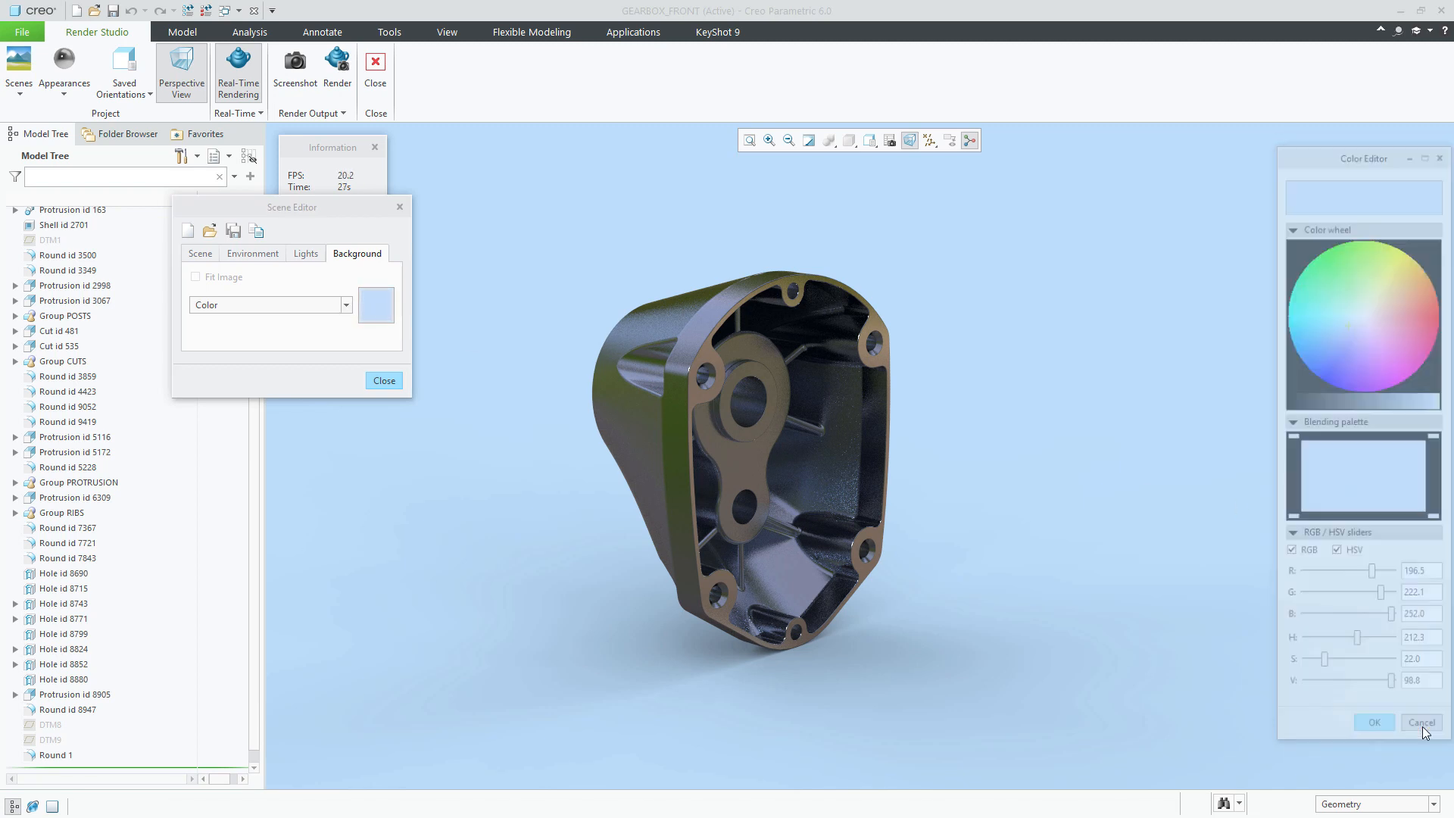
Step: Switch the background type to Blend and set its top color to pale peach, RGB 252.0, 225.8, 208.9
{"action": "left_click", "coordinate": [347, 303]}
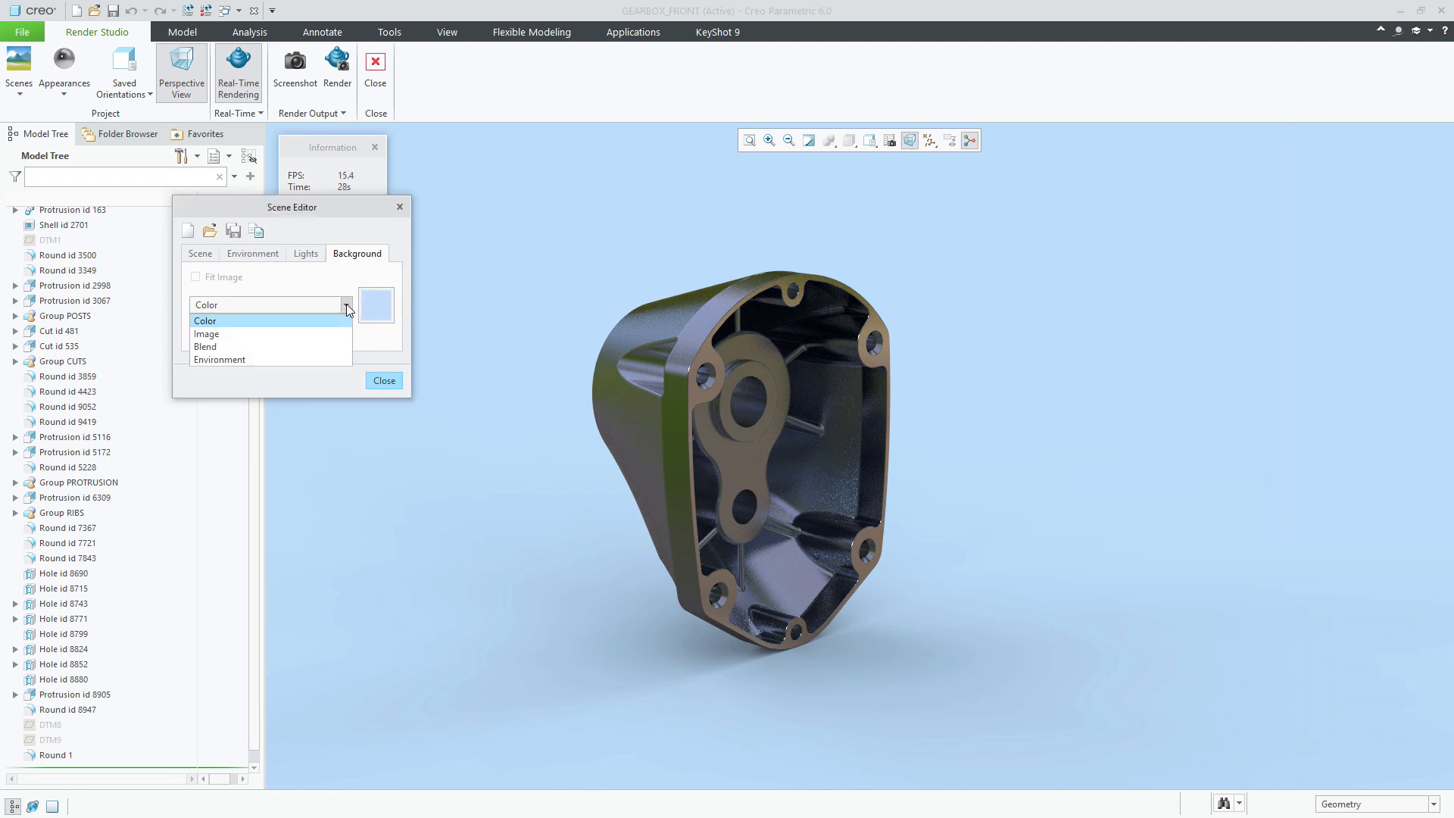
{"action": "left_click", "coordinate": [230, 346]}
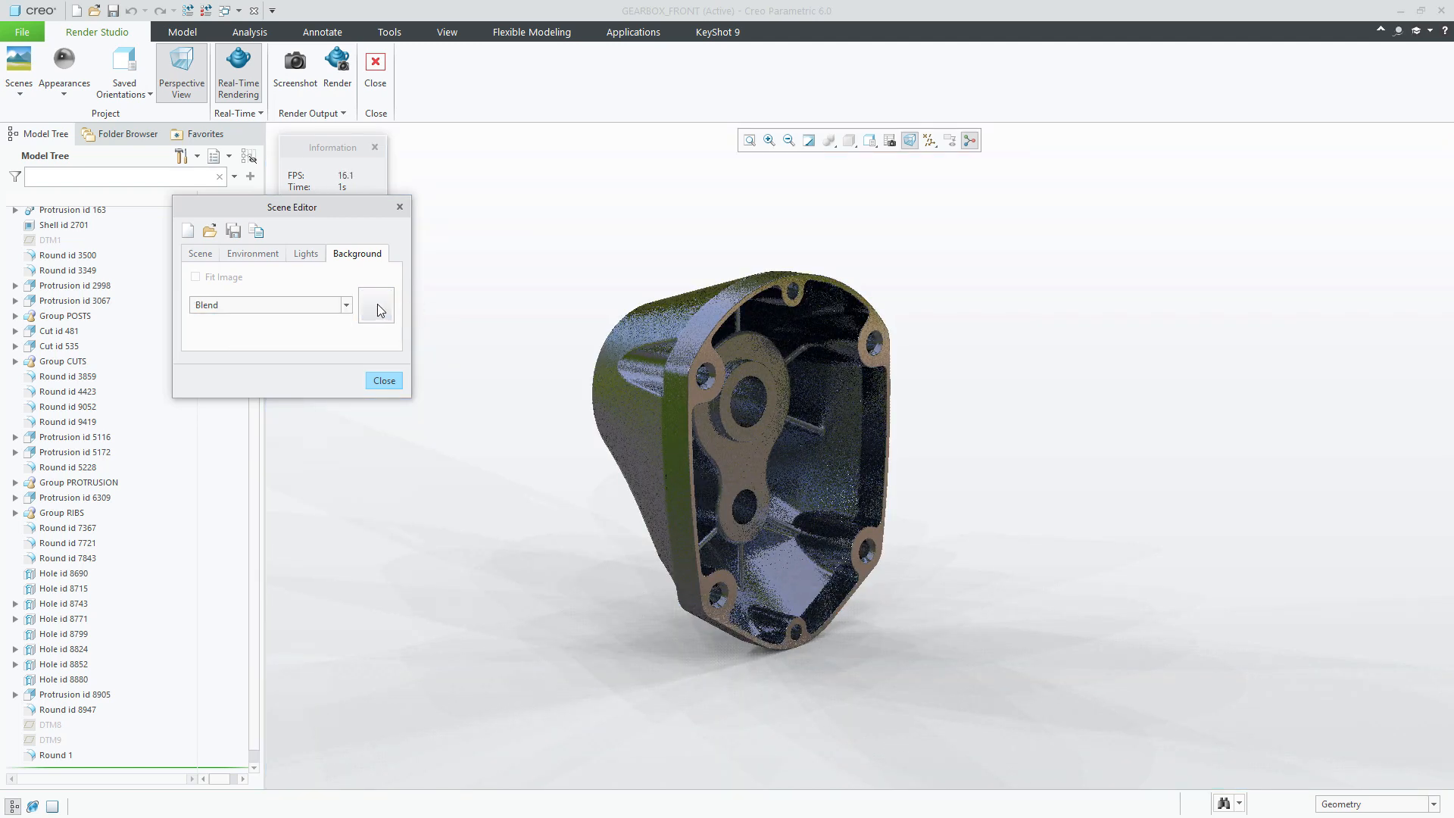
{"action": "left_click", "coordinate": [374, 304]}
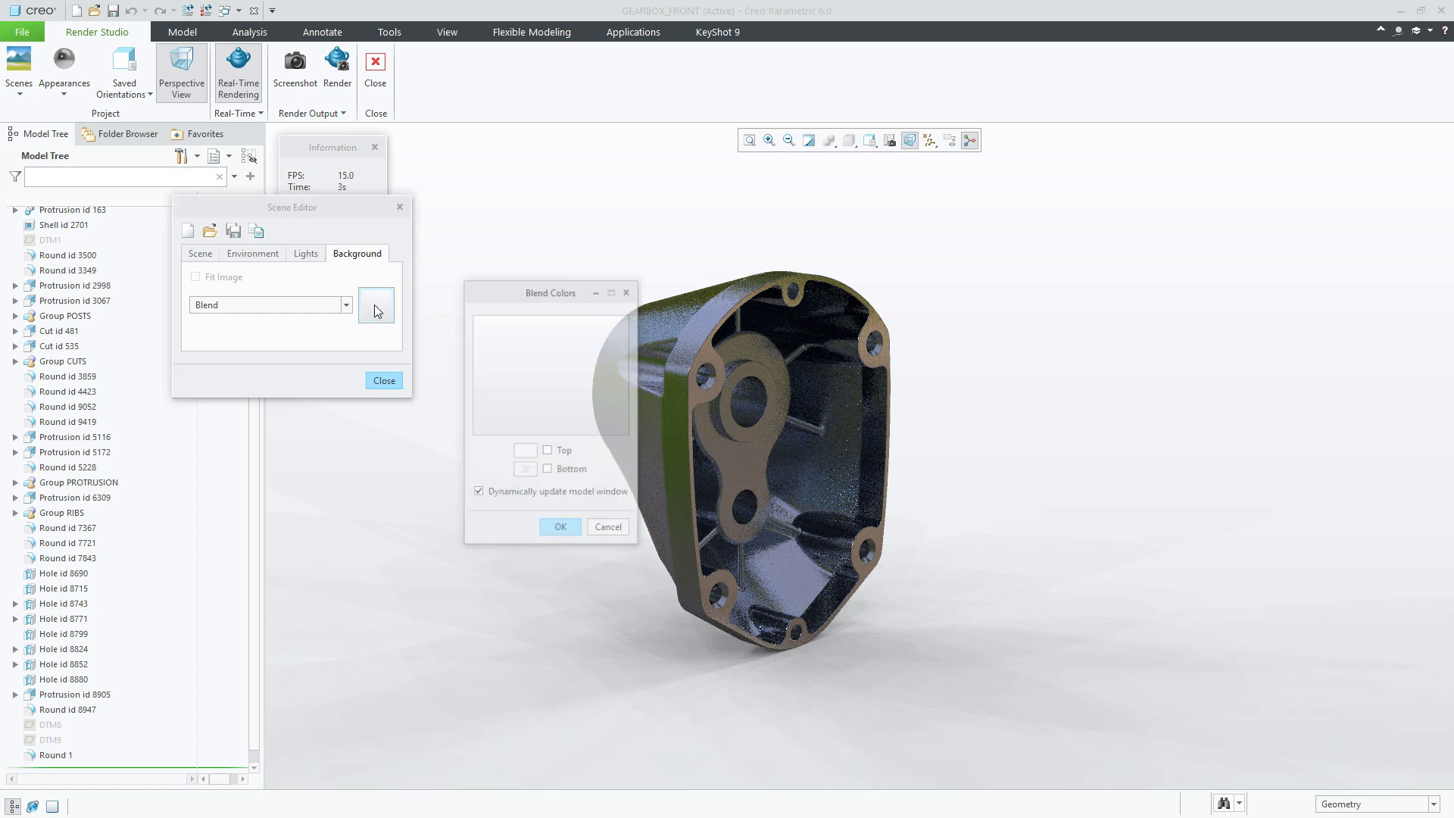
{"action": "left_click_drag", "start_coordinate": [529, 295], "coordinate": [1041, 269]}
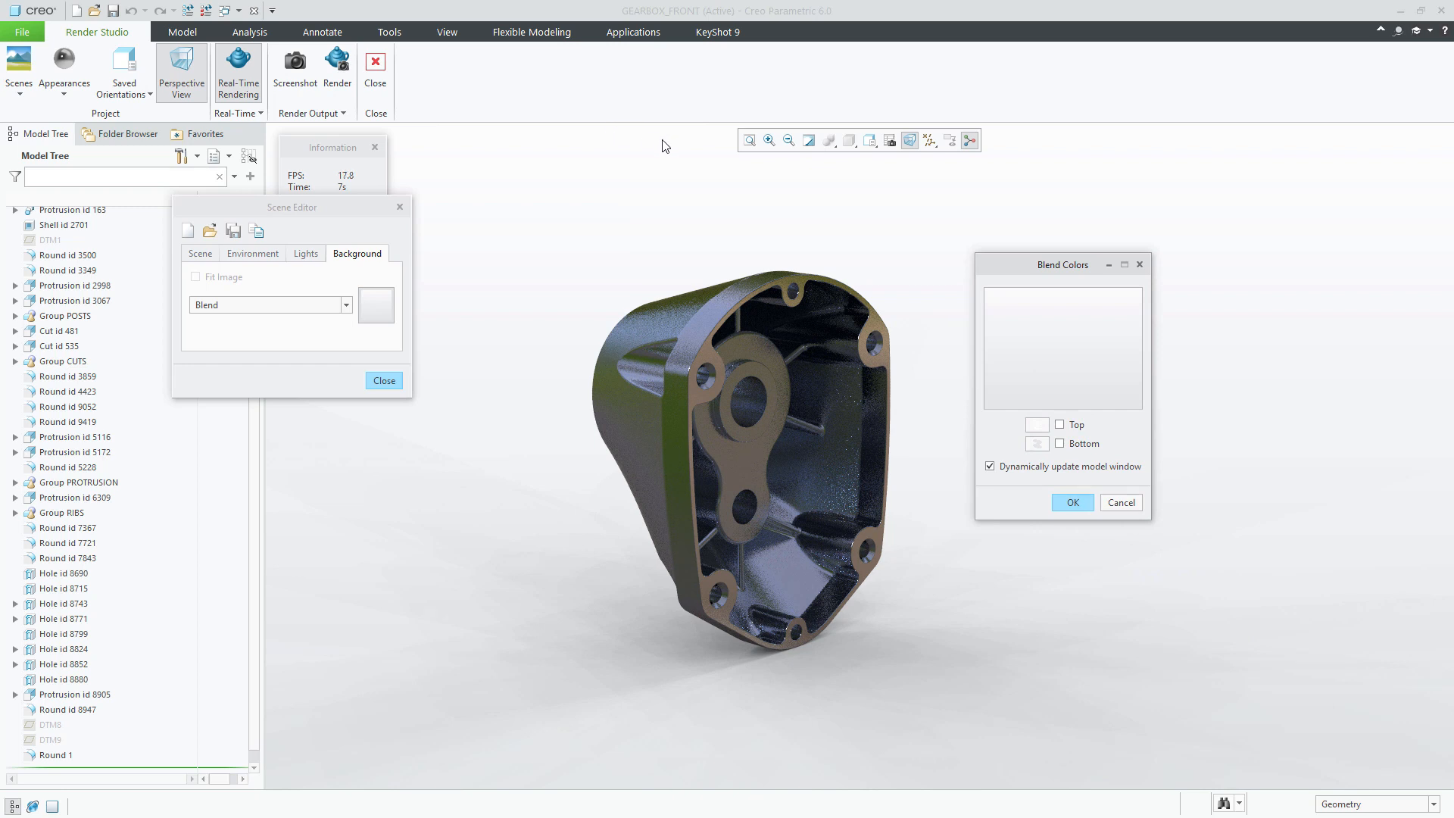
{"action": "left_click", "coordinate": [1037, 425]}
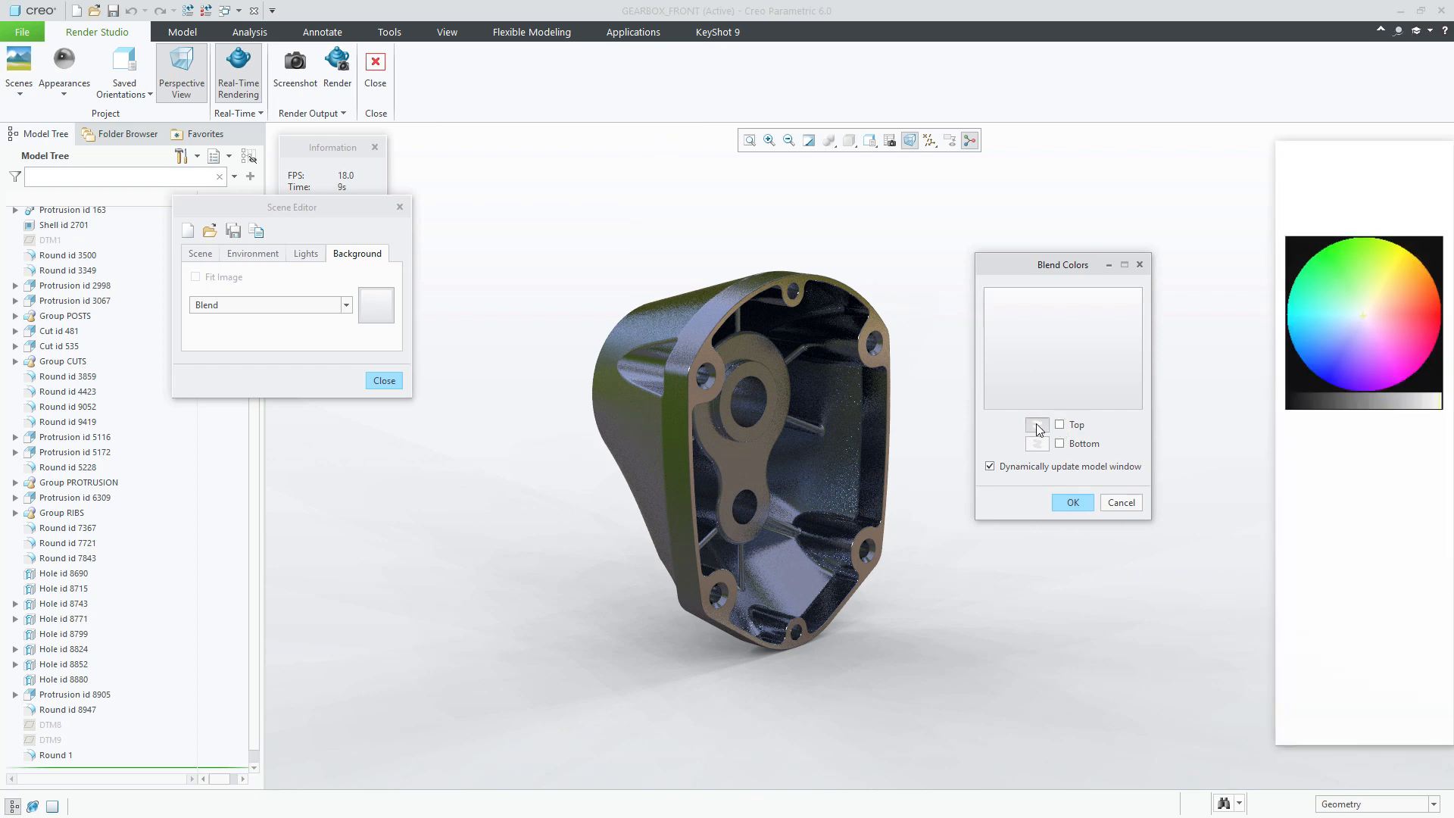
{"action": "left_click", "coordinate": [1376, 309]}
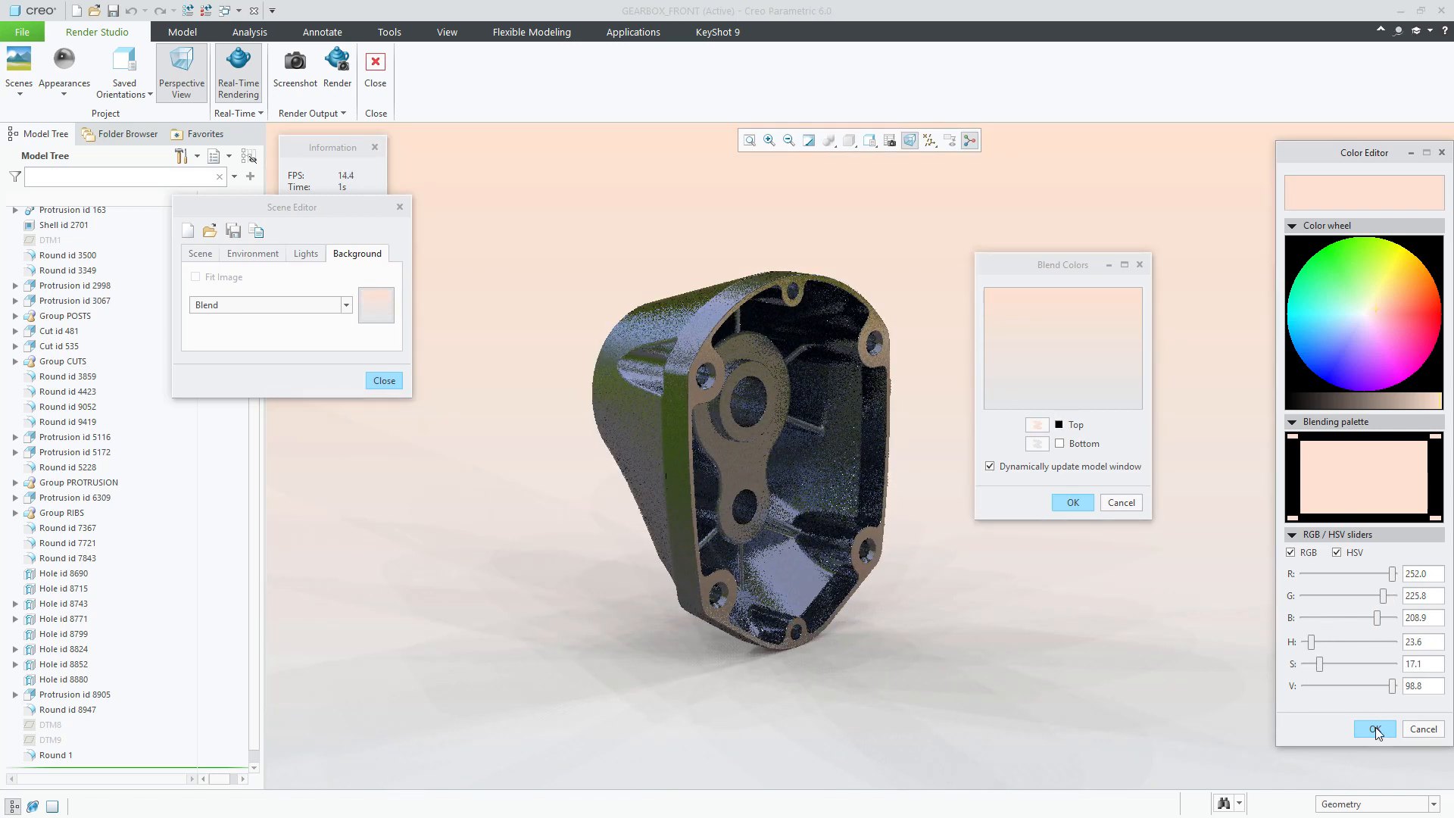
{"action": "left_click", "coordinate": [1376, 728]}
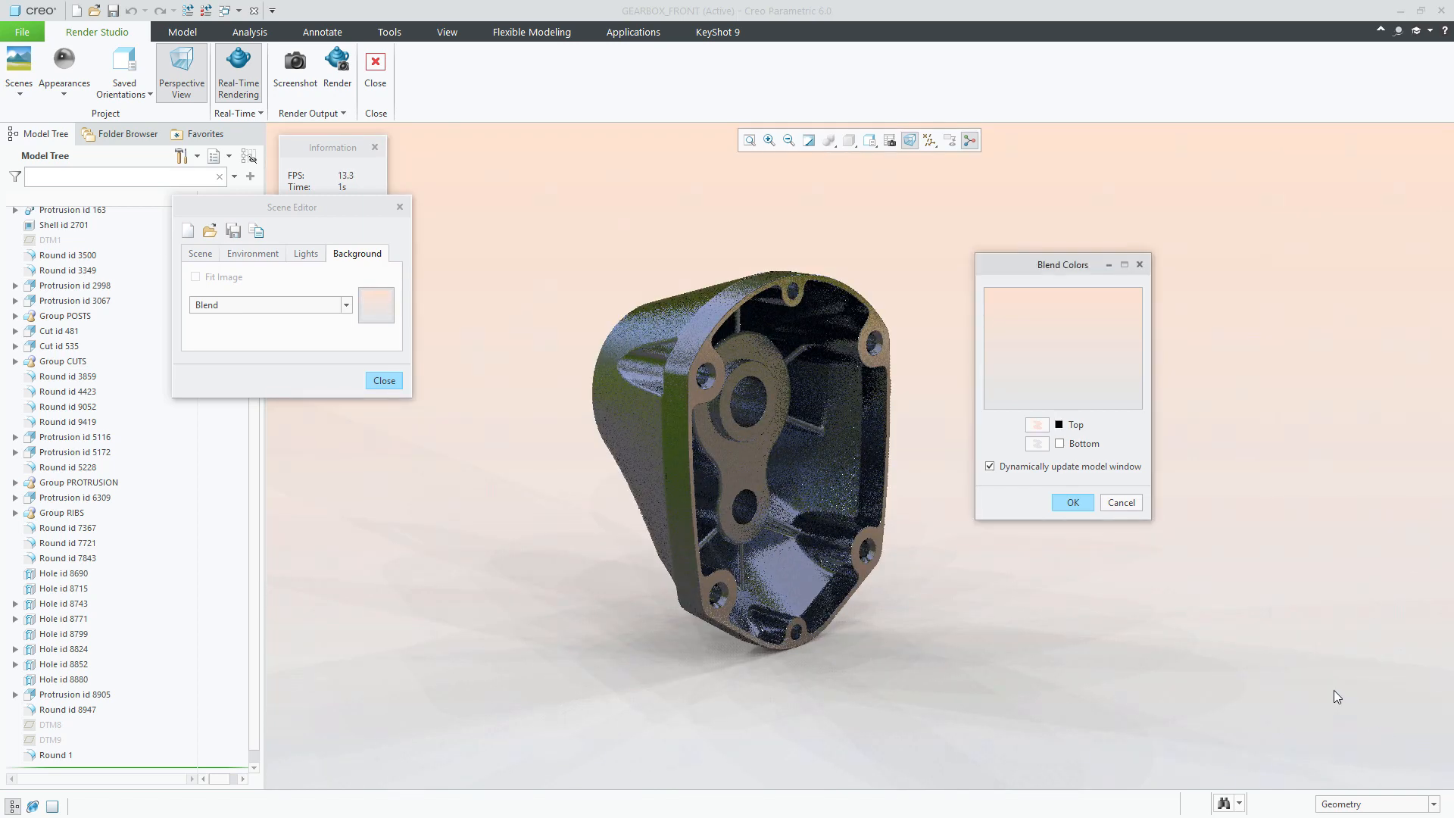
Step: Set the blend's bottom color to pale blue, RGB 189.5, 221.0, 232.0, and accept the blend colors
{"action": "left_click", "coordinate": [1039, 442]}
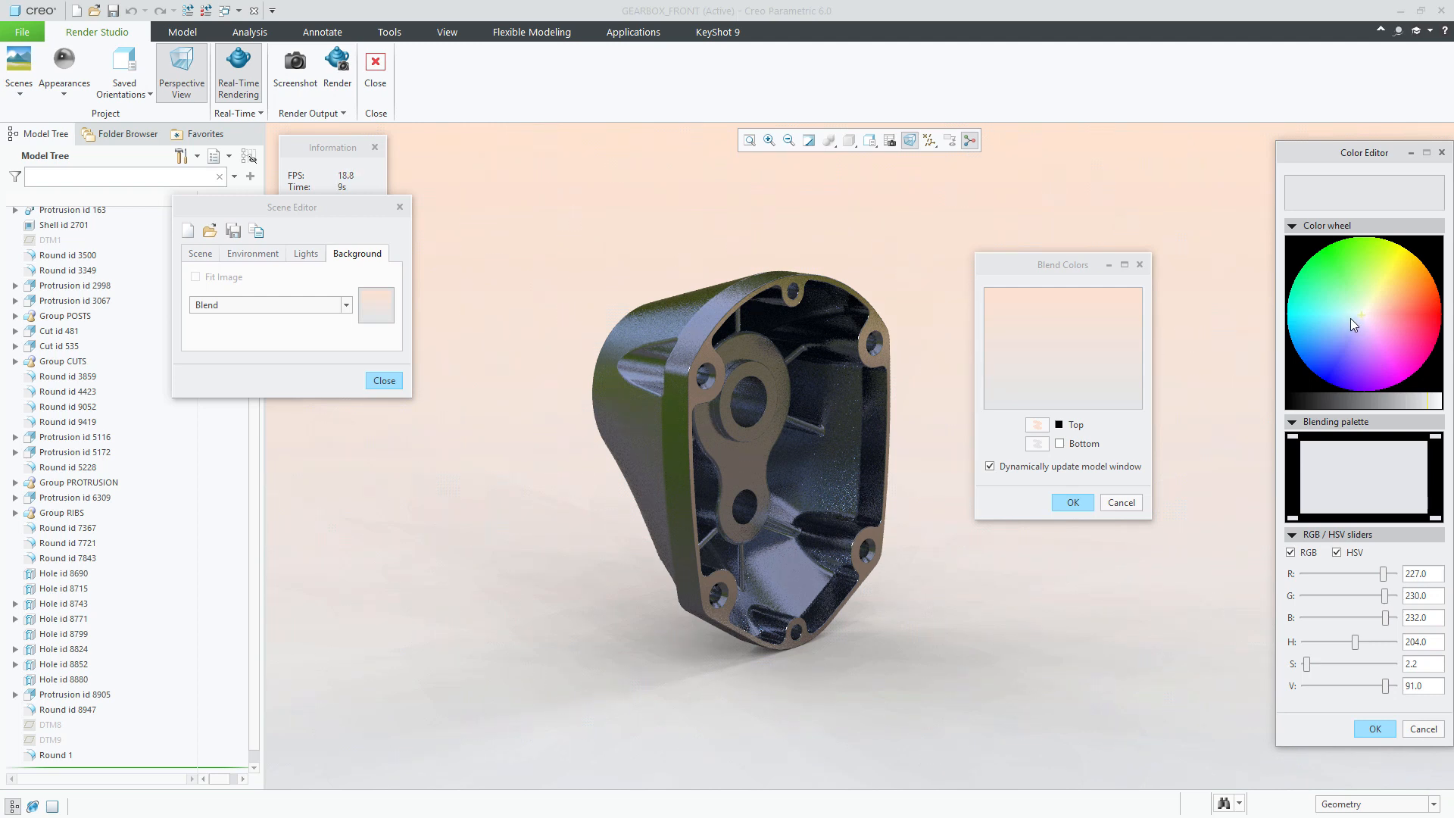
{"action": "left_click", "coordinate": [1351, 319]}
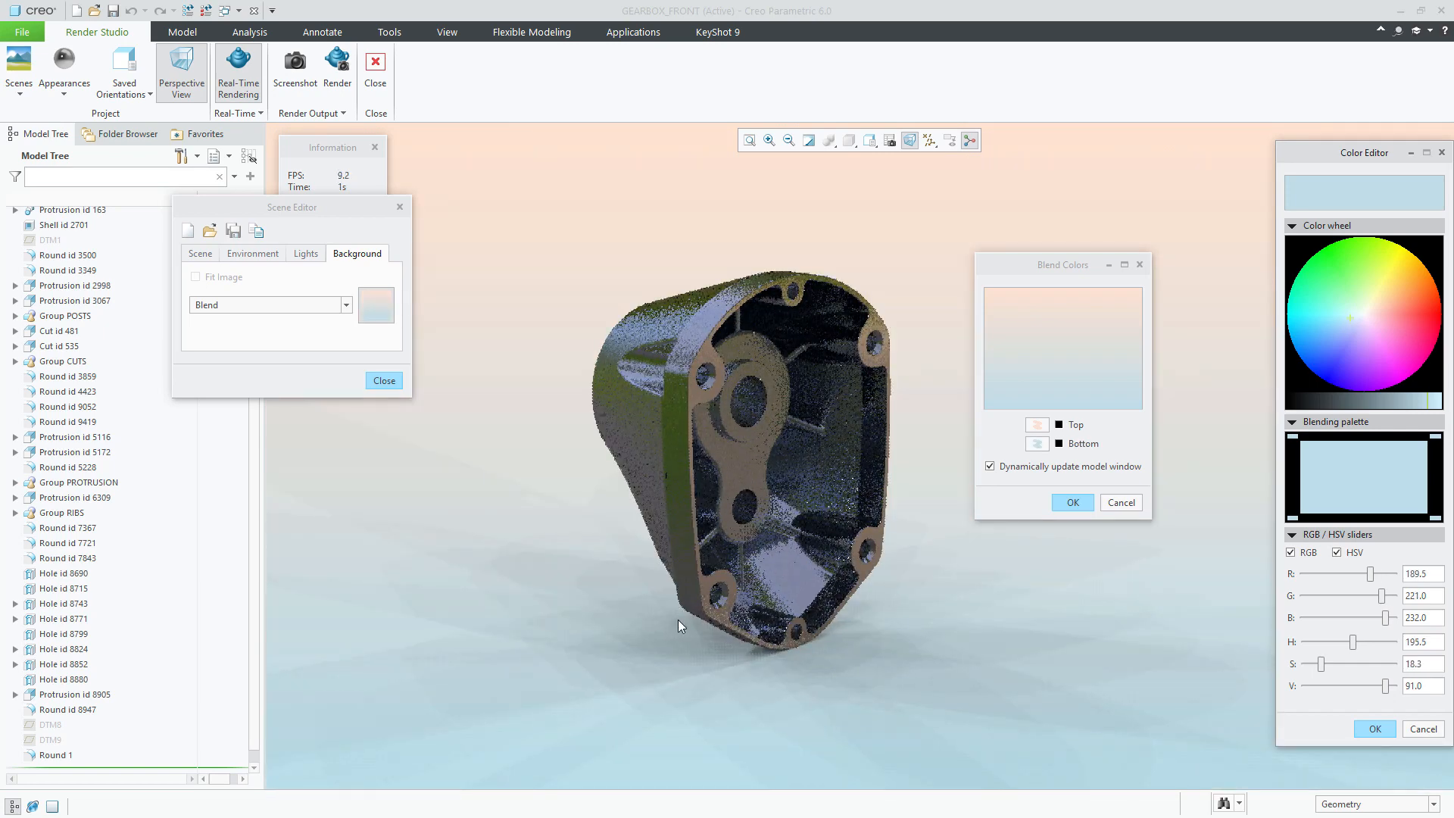
{"action": "left_click", "coordinate": [1375, 727]}
{"action": "left_click_drag", "start_coordinate": [1039, 261], "coordinate": [1028, 223]}
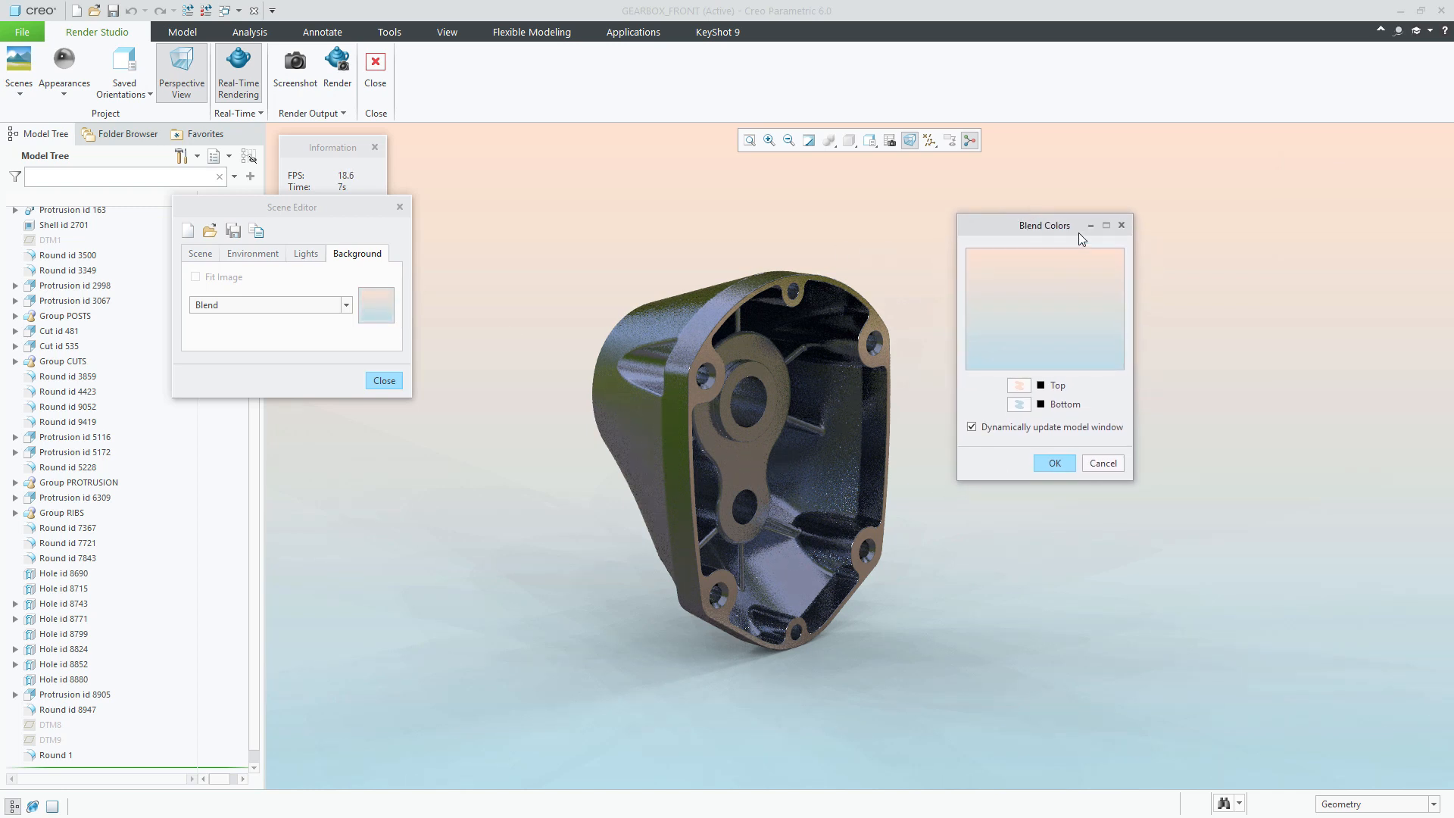
{"action": "left_click", "coordinate": [1044, 462]}
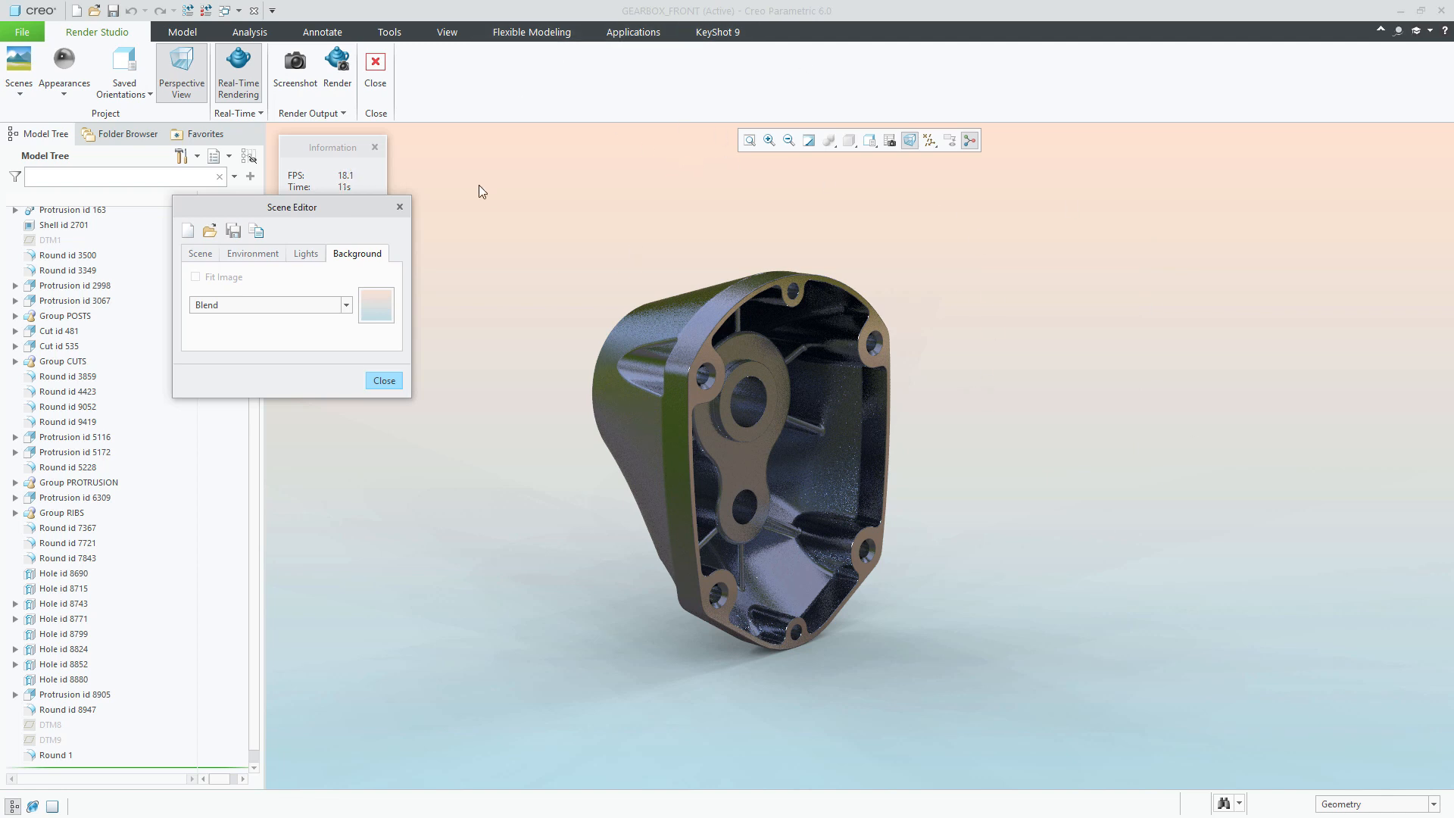
Step: Try an image background for the scene, previewing the saved renders and loading screenshot.png
{"action": "left_click", "coordinate": [346, 306]}
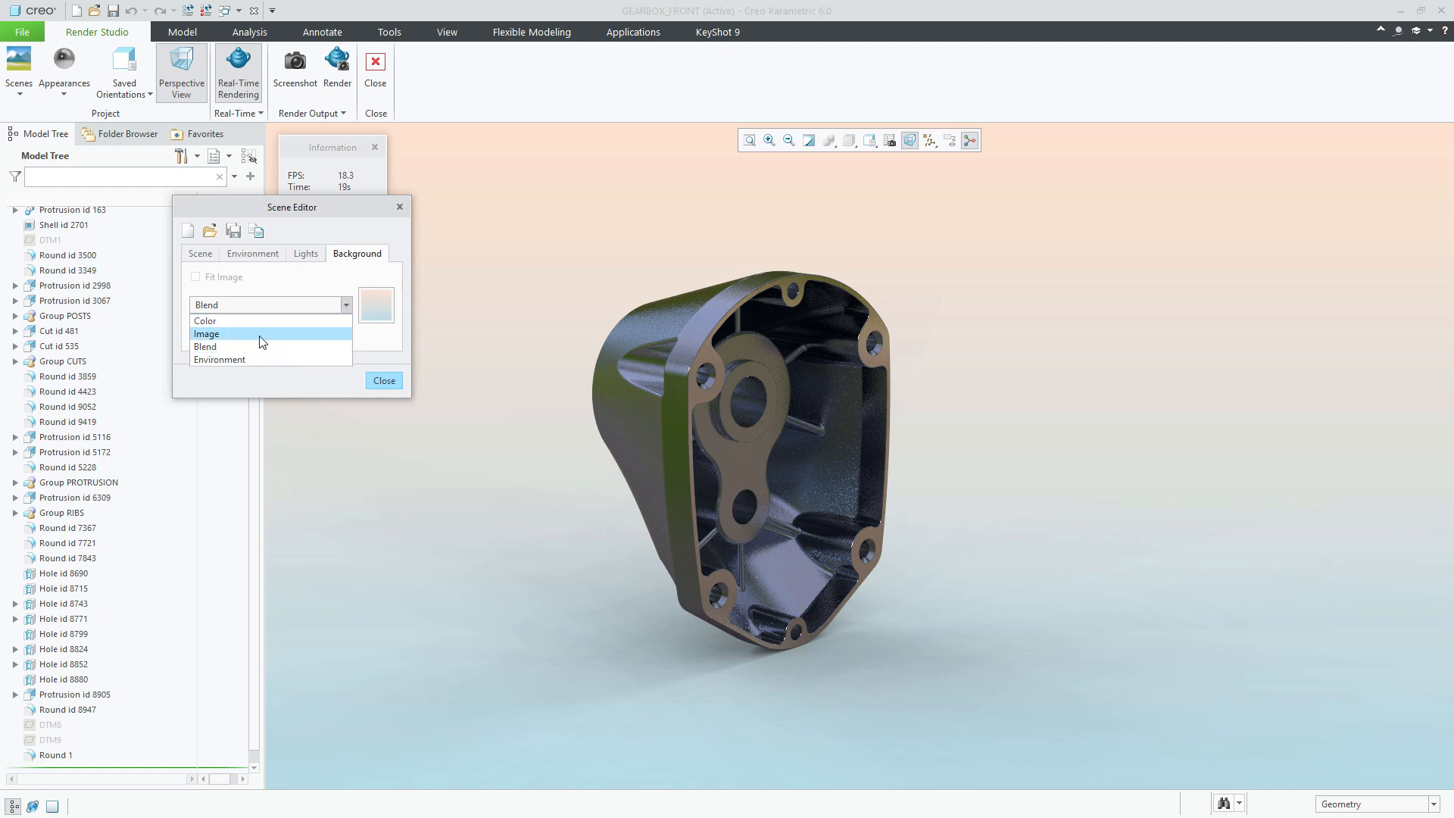
{"action": "left_click", "coordinate": [211, 336]}
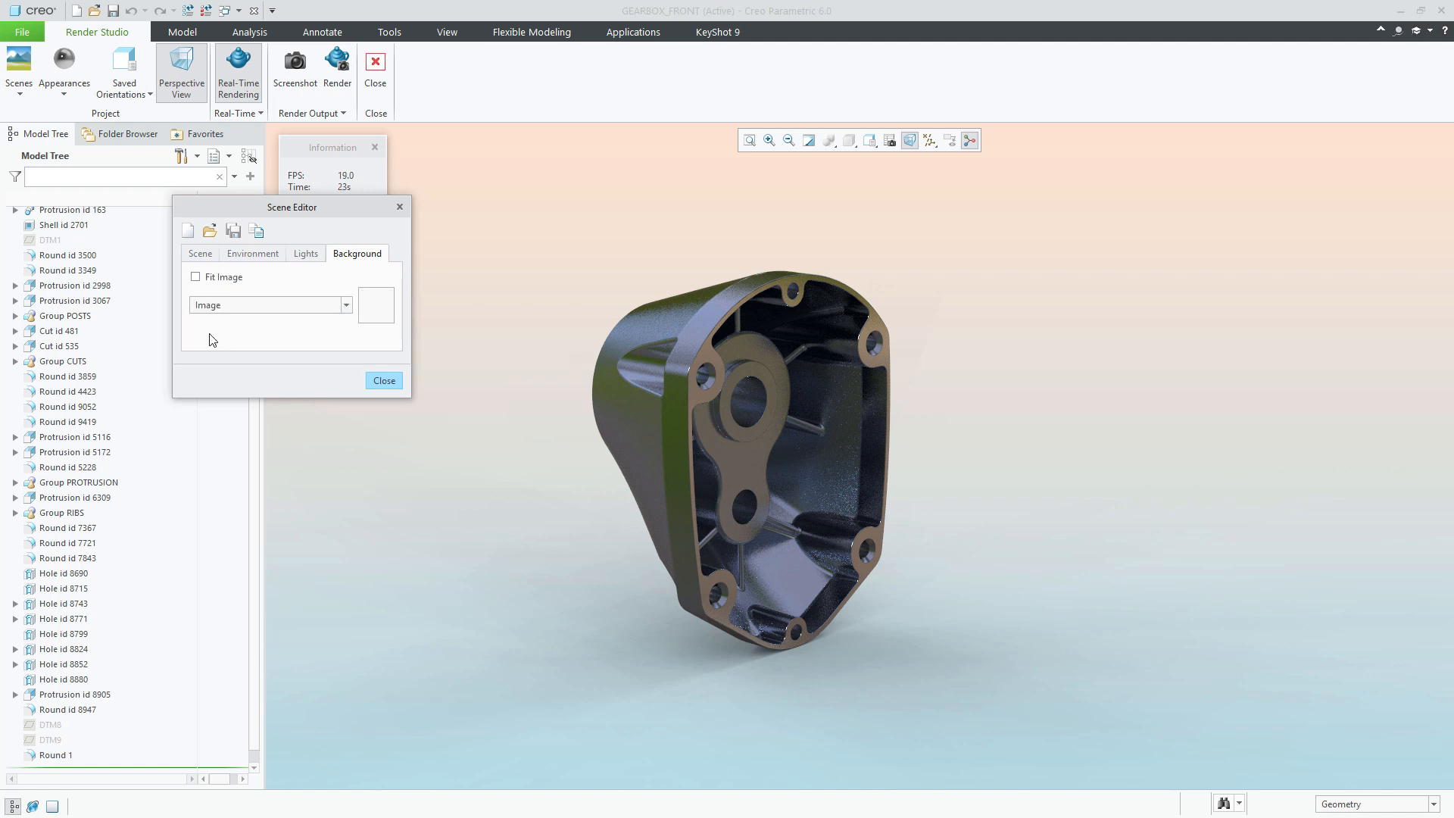
{"action": "left_click", "coordinate": [375, 305]}
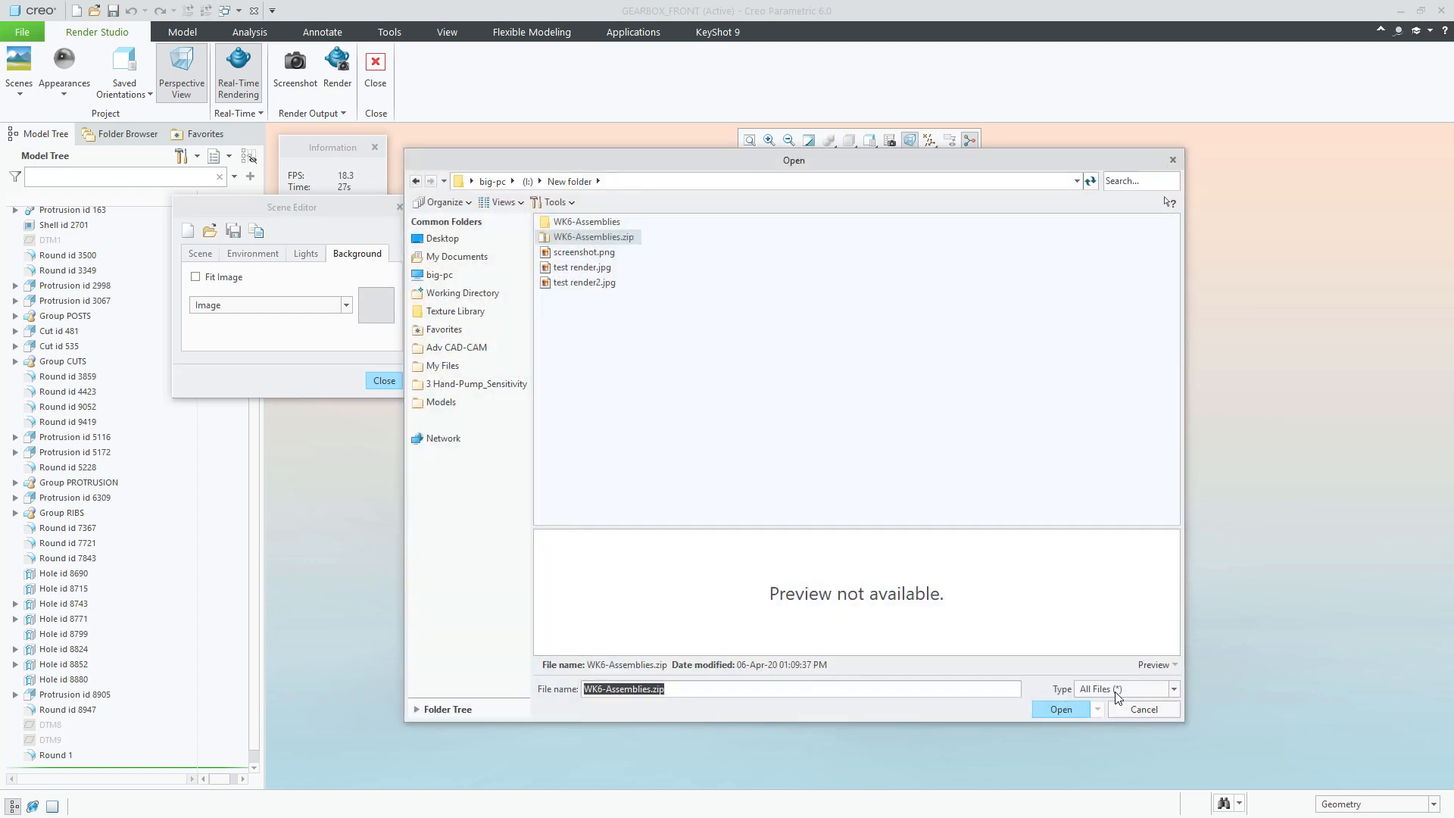
{"action": "left_click", "coordinate": [589, 255]}
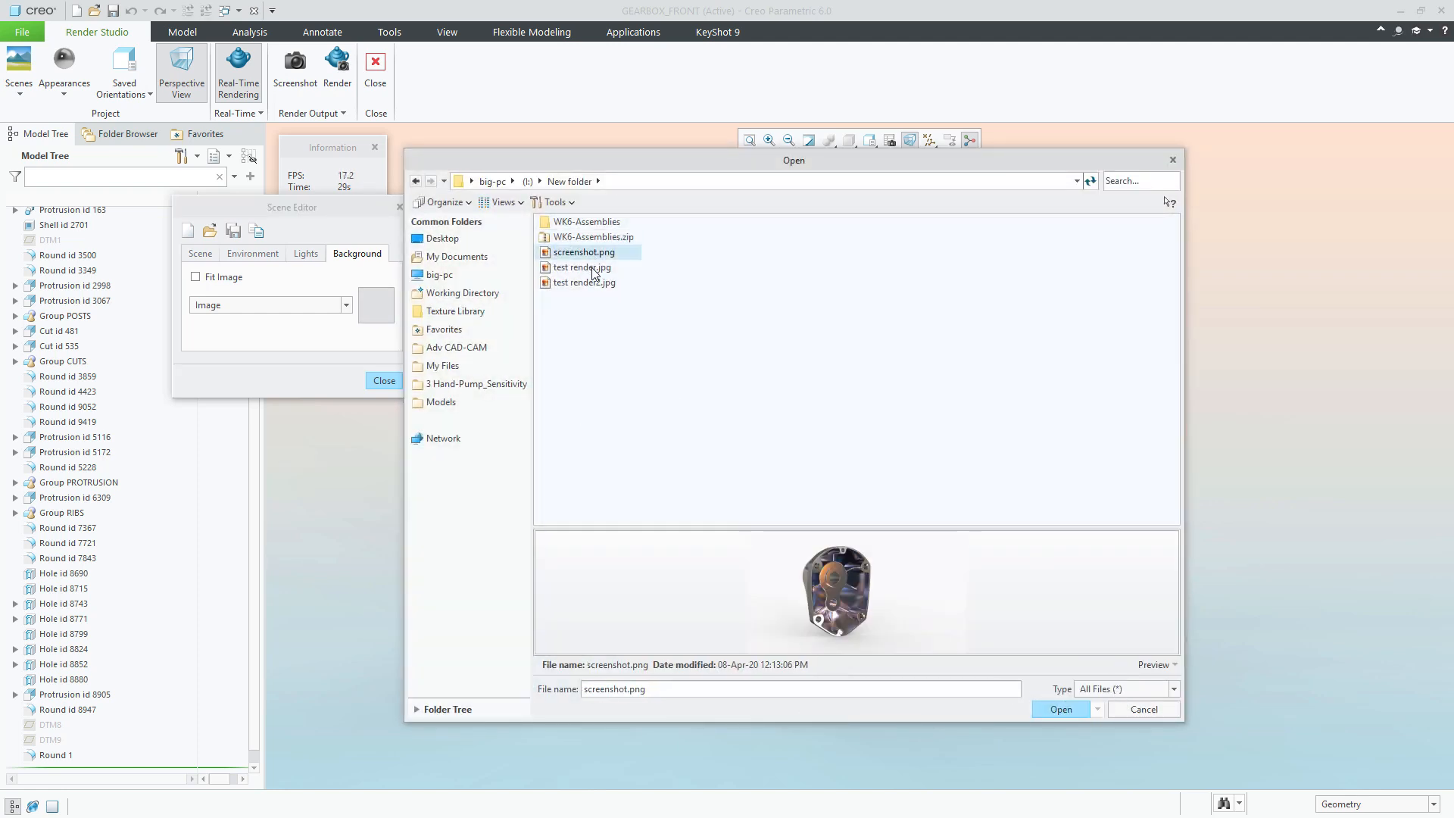
{"action": "left_click", "coordinate": [595, 270]}
{"action": "left_click", "coordinate": [600, 283]}
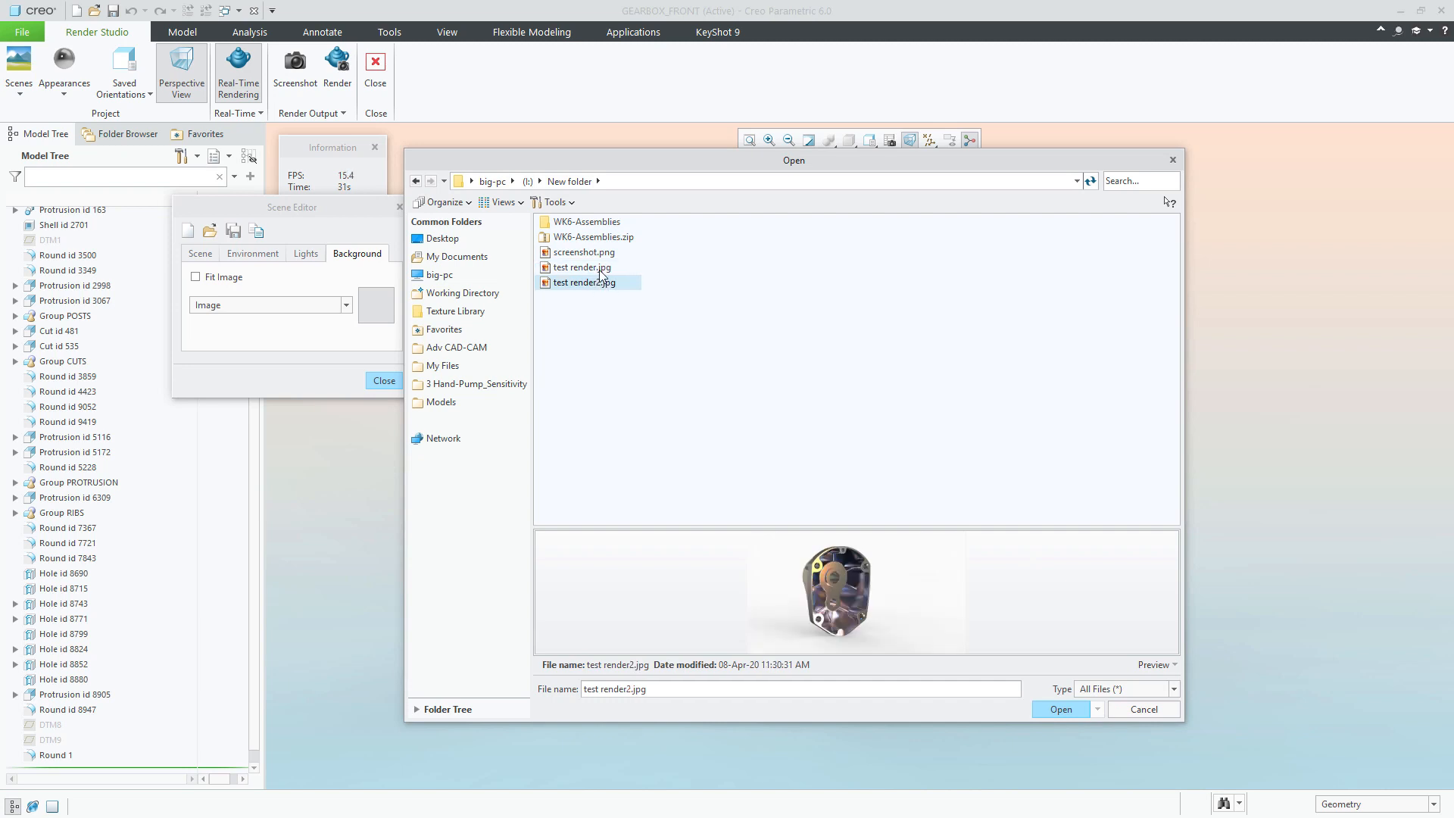
{"action": "left_click", "coordinate": [603, 269]}
{"action": "left_click", "coordinate": [604, 256]}
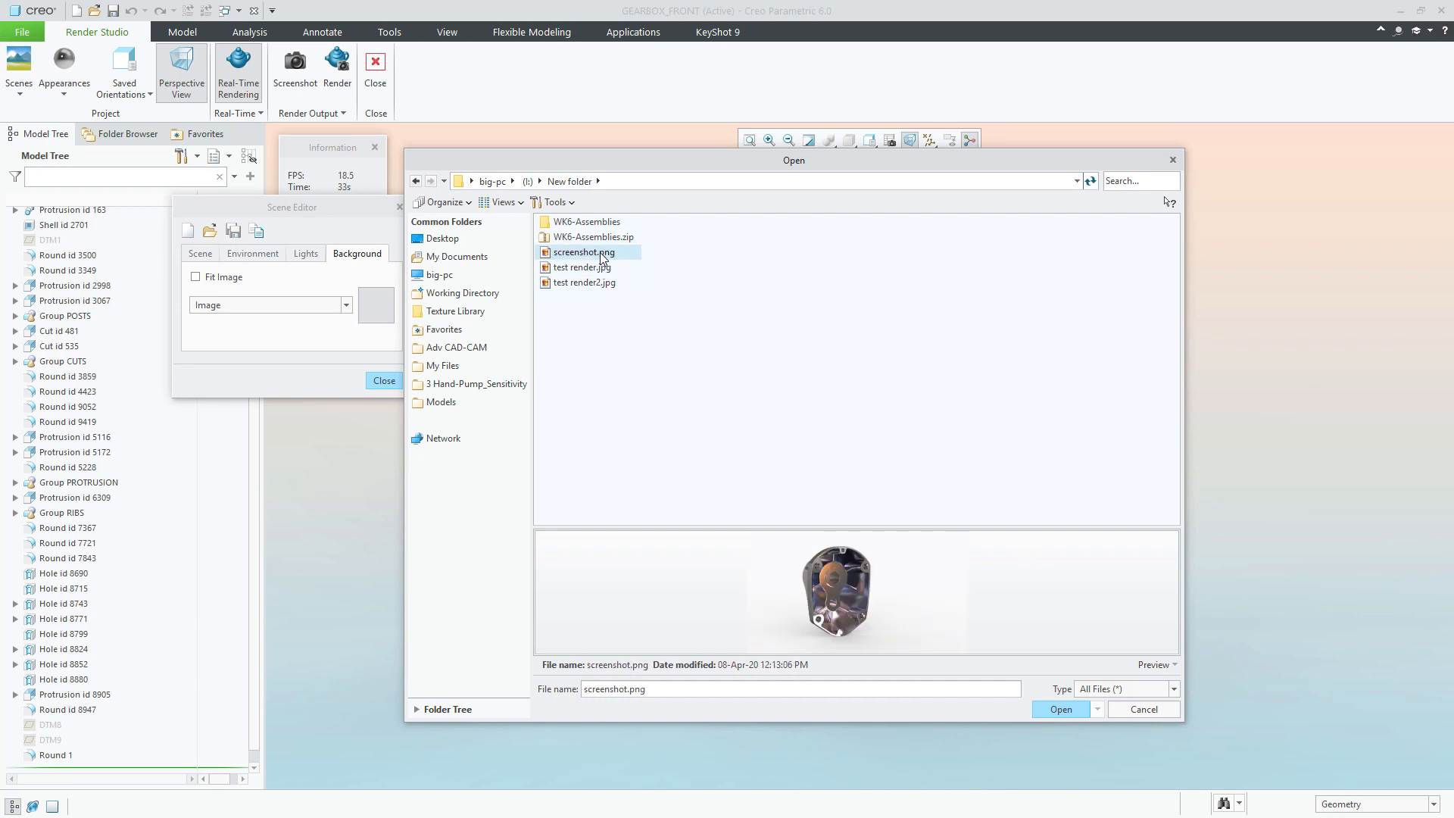
{"action": "double_click", "coordinate": [601, 253]}
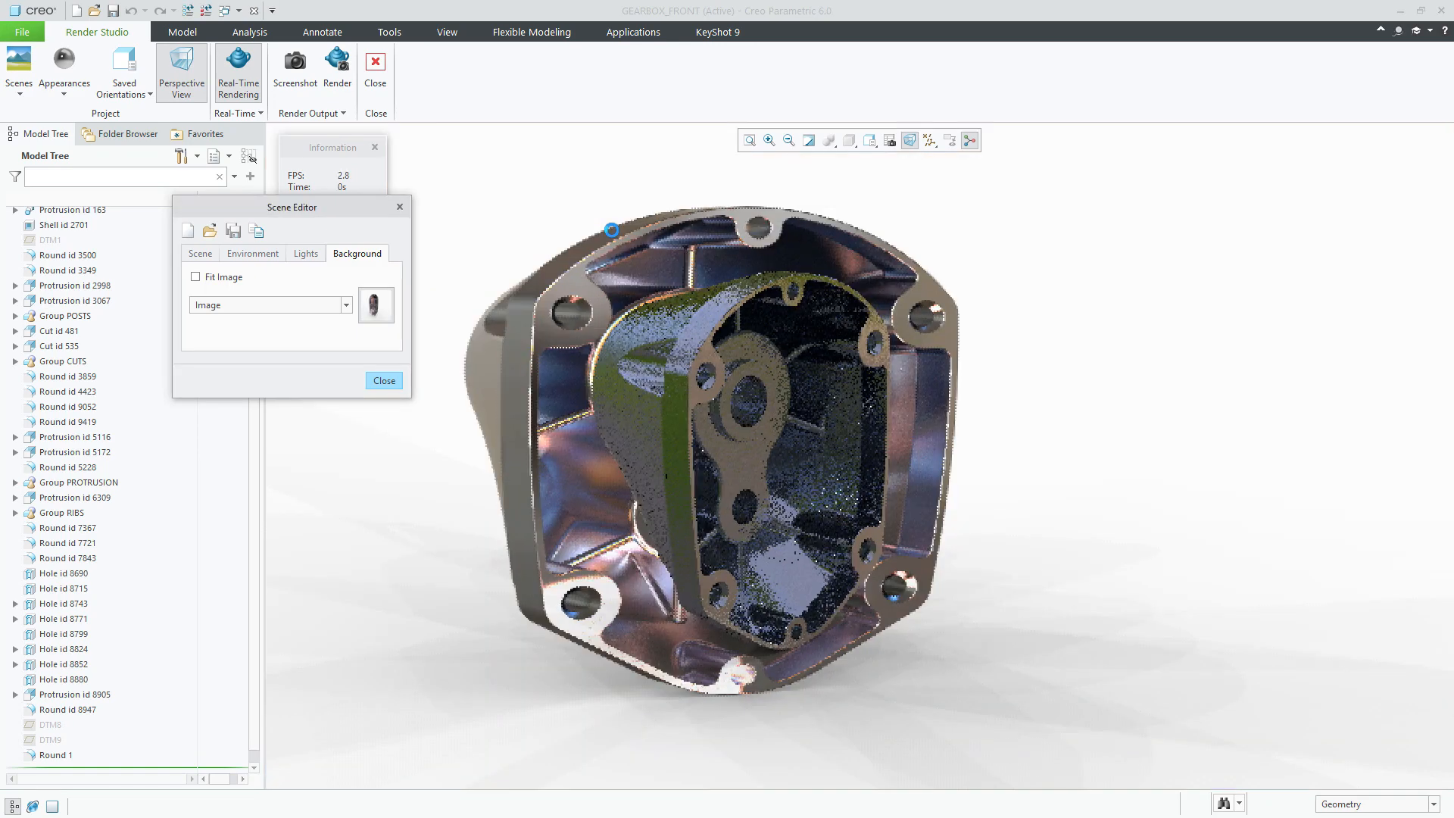
{"action": "mouse_move", "coordinate": [548, 368]}
{"action": "middle_mouse_down"}
{"action": "mouse_move", "coordinate": [568, 358]}
{"action": "mouse_move", "coordinate": [493, 351]}
{"action": "mouse_move", "coordinate": [553, 356]}
{"action": "mouse_move", "coordinate": [560, 375]}
{"action": "middle_mouse_up"}
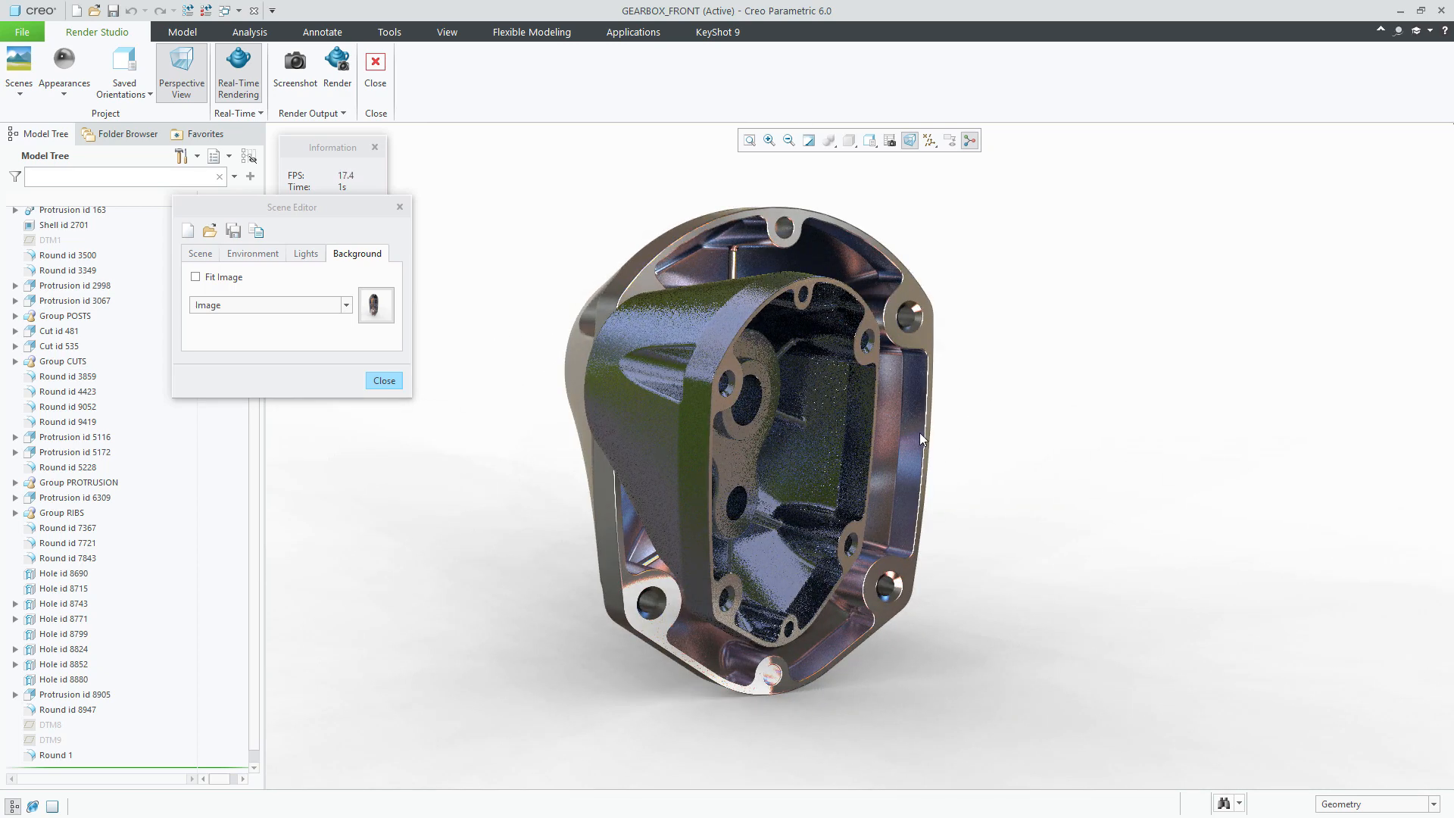
Step: Switch the scene's background type from Image back to Blend
{"action": "left_click", "coordinate": [346, 305]}
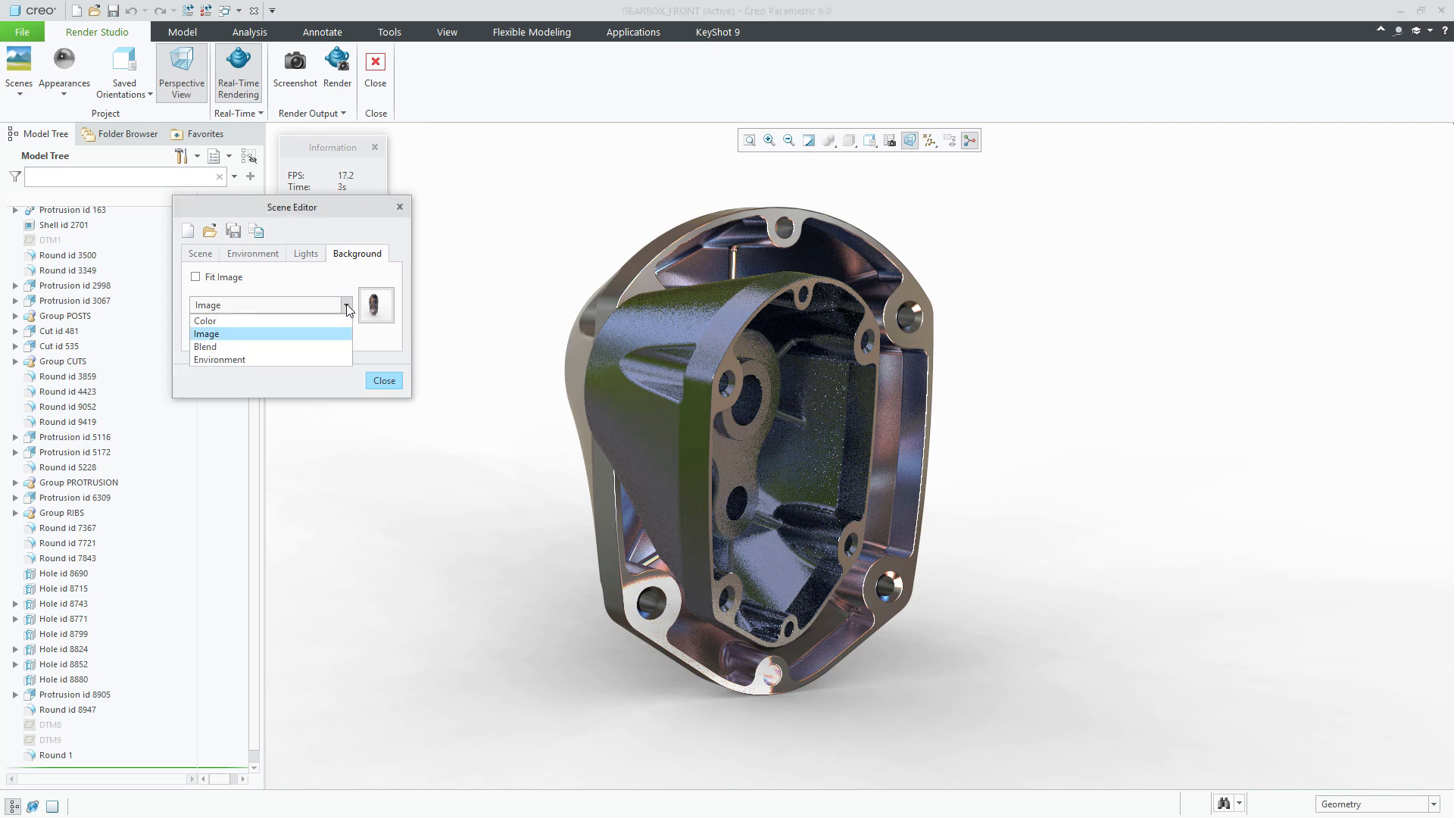
{"action": "left_click", "coordinate": [265, 345]}
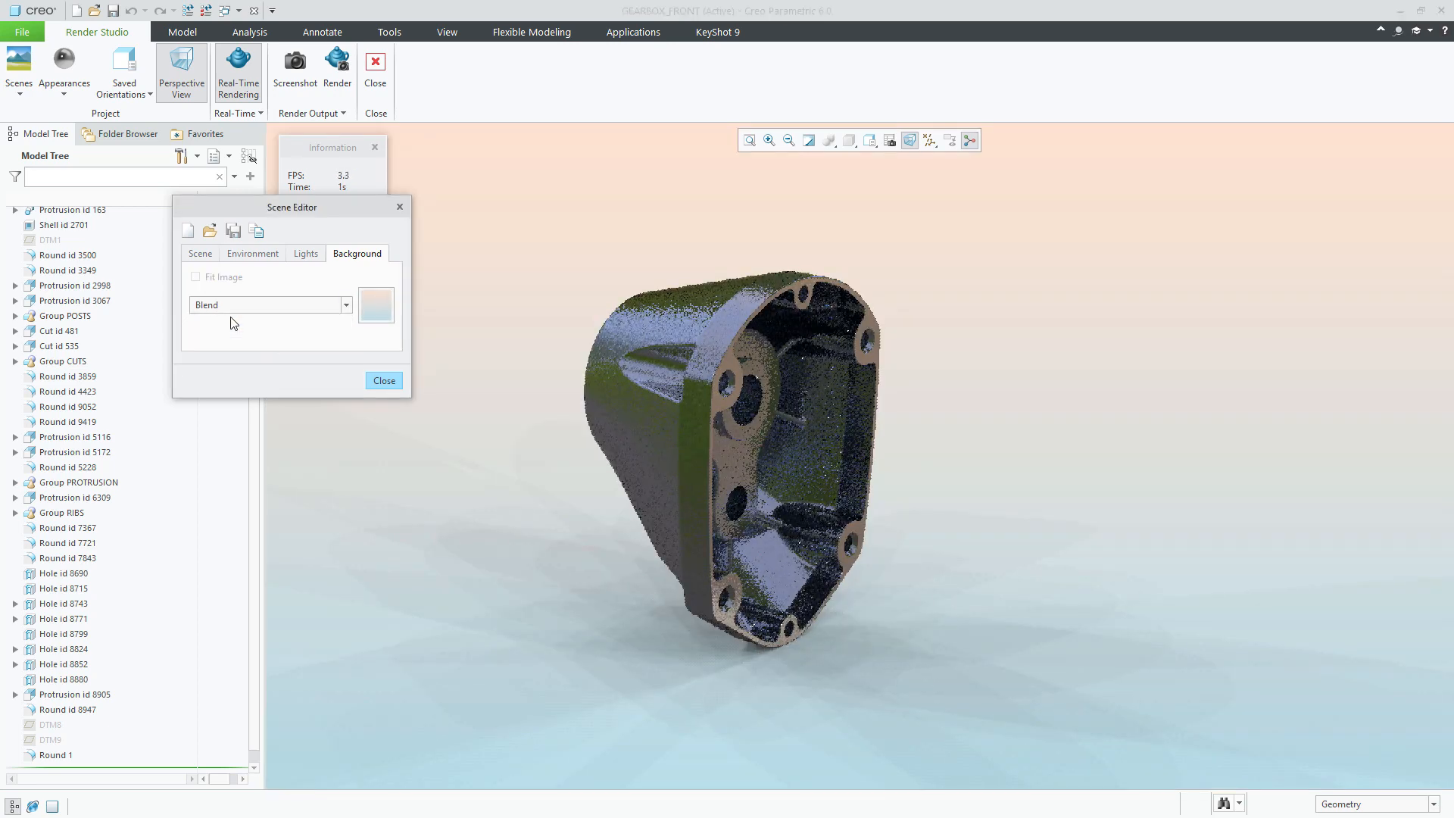
{"action": "middle_click_drag", "start_coordinate": [731, 430], "coordinate": [700, 422]}
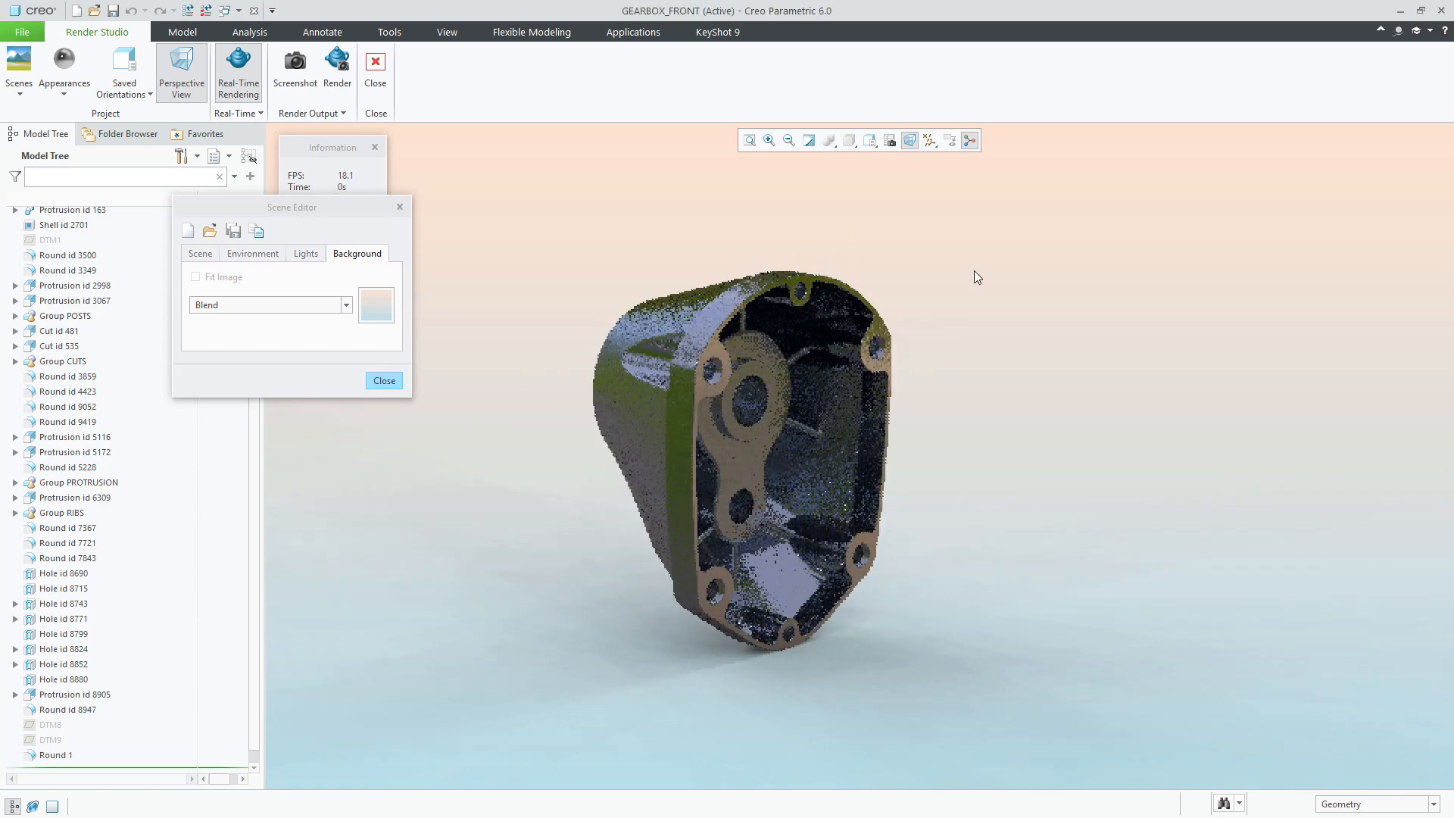
{"action": "middle_click_drag", "start_coordinate": [964, 453], "coordinate": [961, 452]}
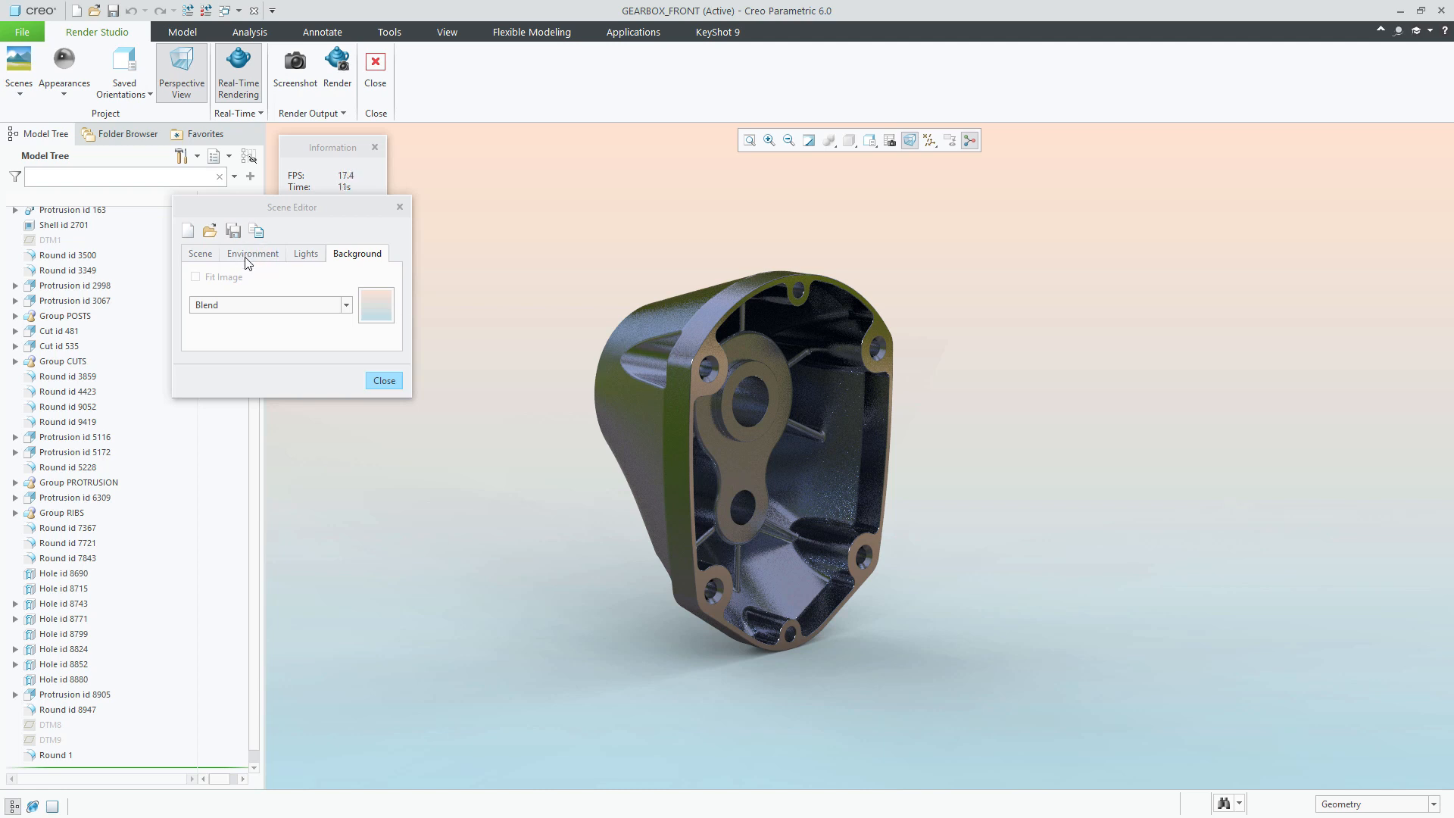
Step: Try HDR environment light intensities of 0.1, 2 and 10 on the housing
{"action": "left_click", "coordinate": [249, 255]}
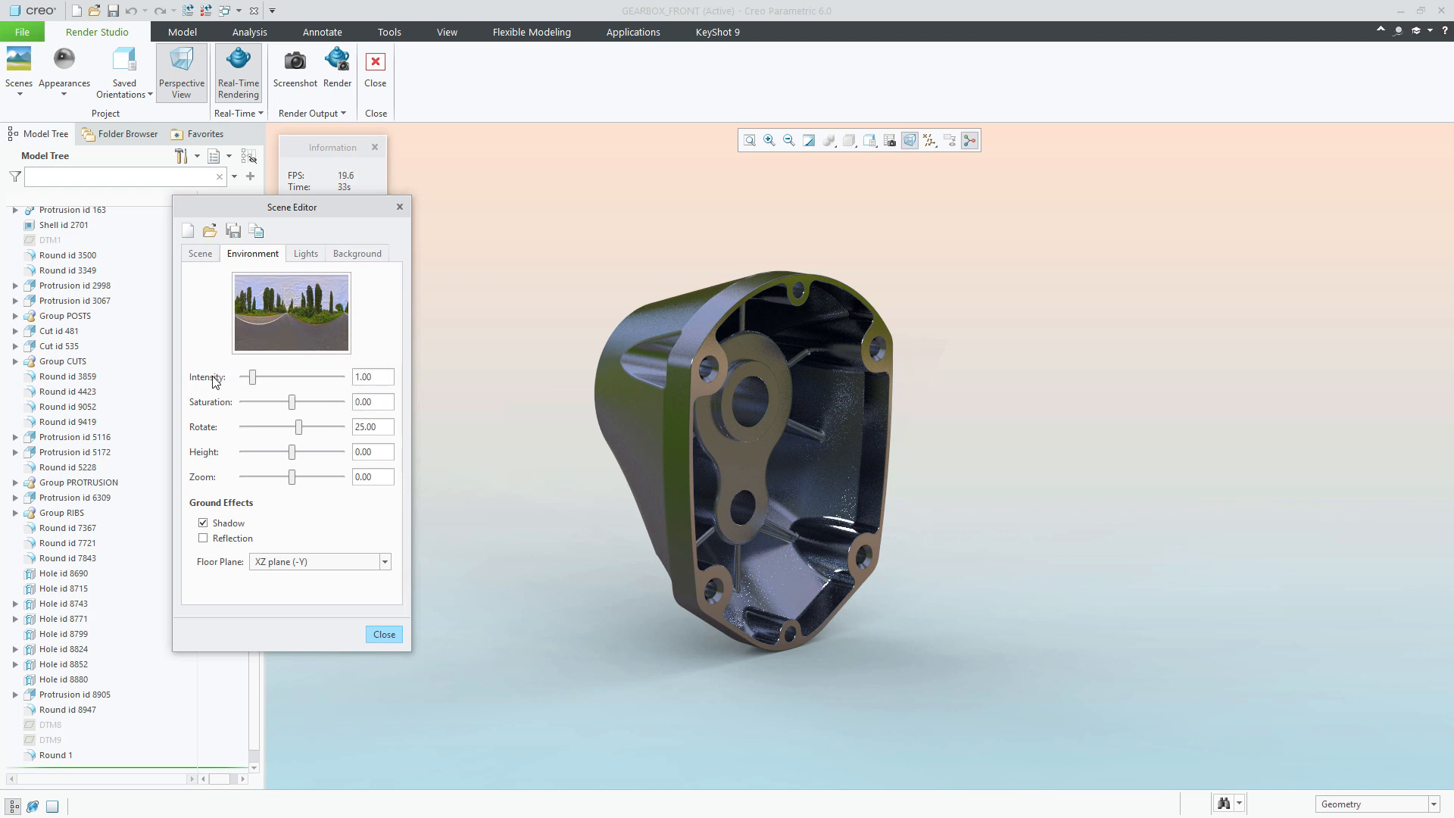
{"action": "double_click", "coordinate": [376, 378]}
{"action": "type", "text": "0.1"}
{"action": "key", "text": "Return"}
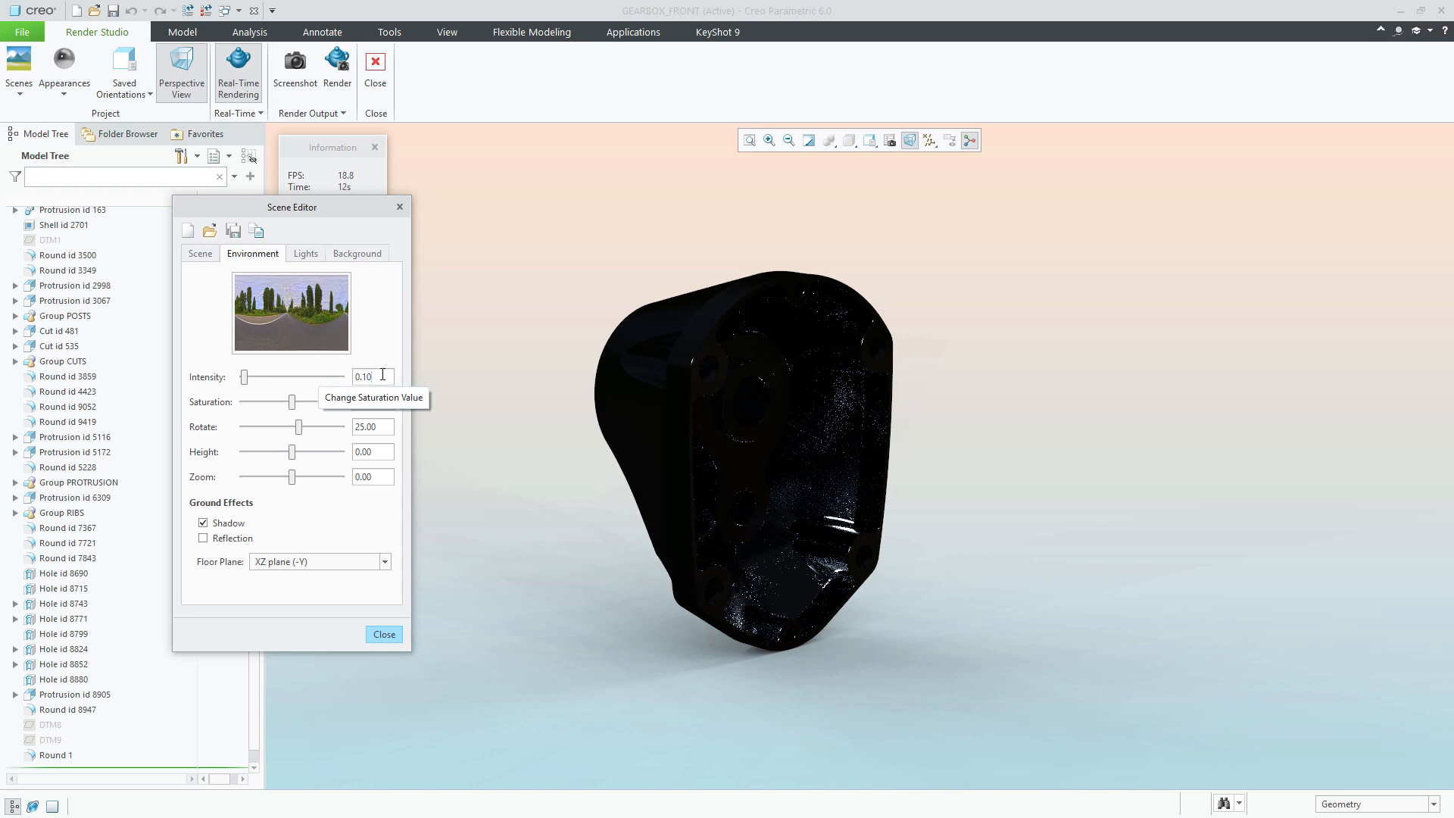
{"action": "left_click_drag", "start_coordinate": [382, 377], "coordinate": [347, 380]}
{"action": "type", "text": "2"}
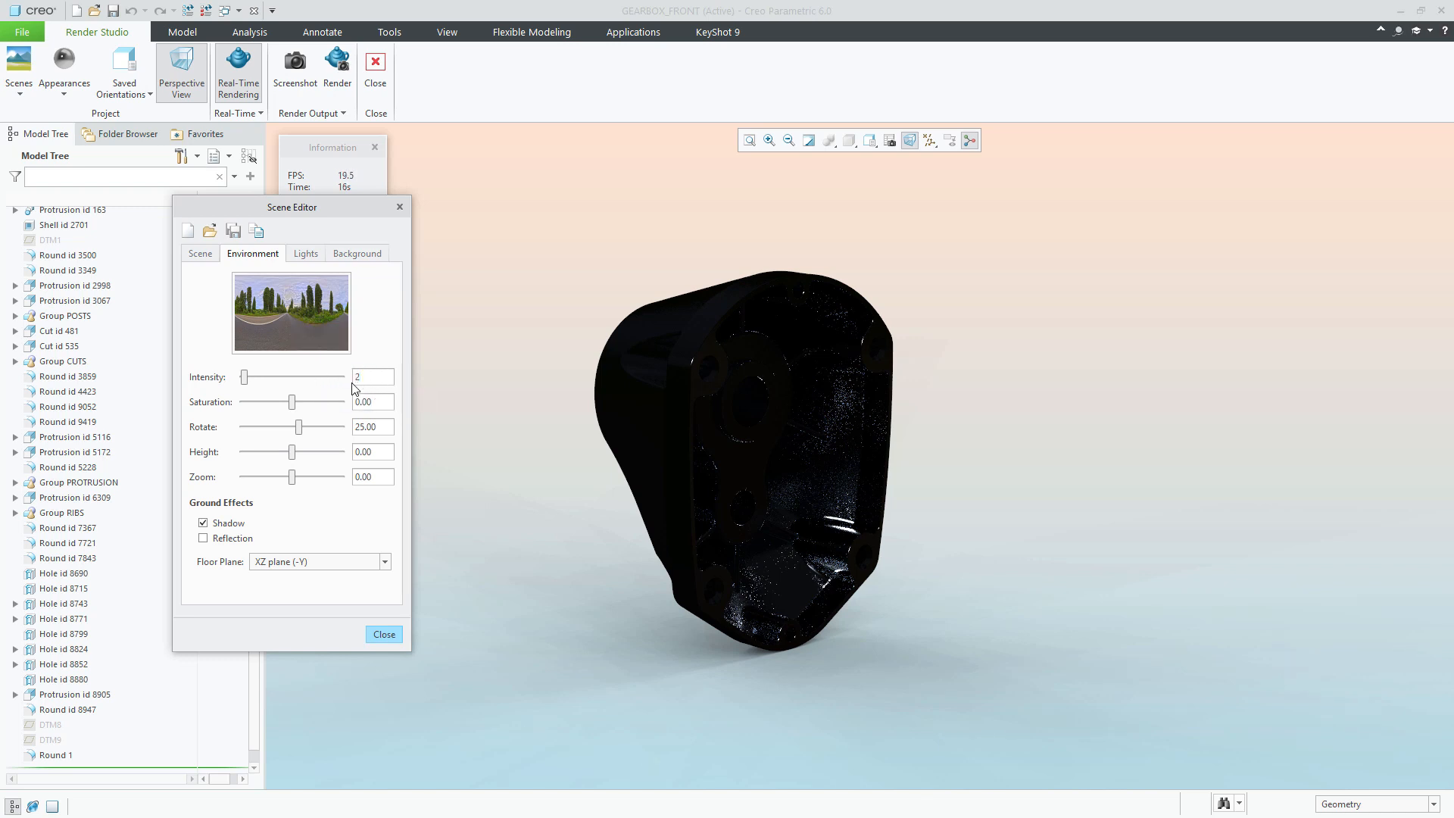
{"action": "key", "text": "Return"}
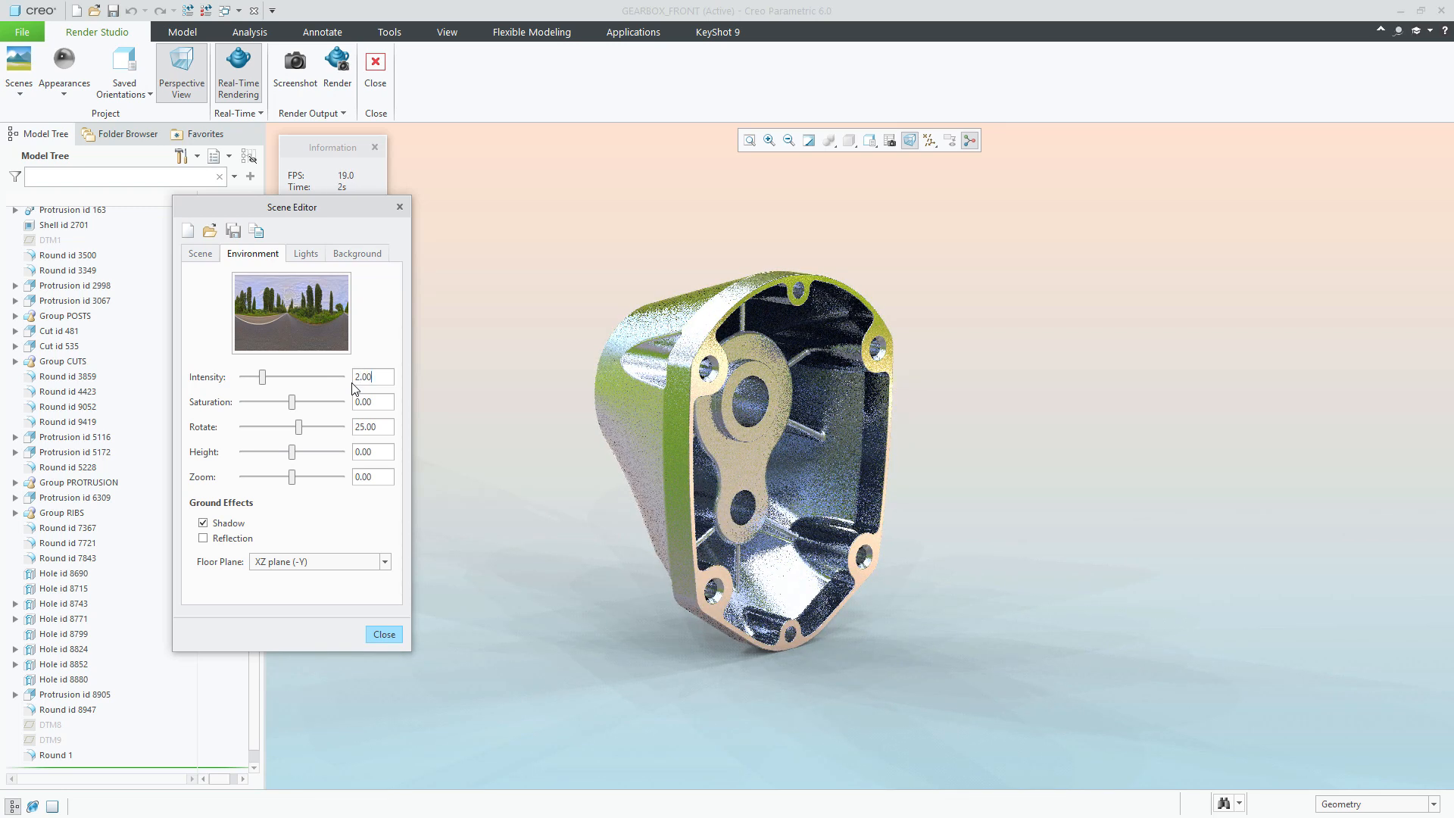
{"action": "double_click", "coordinate": [353, 376]}
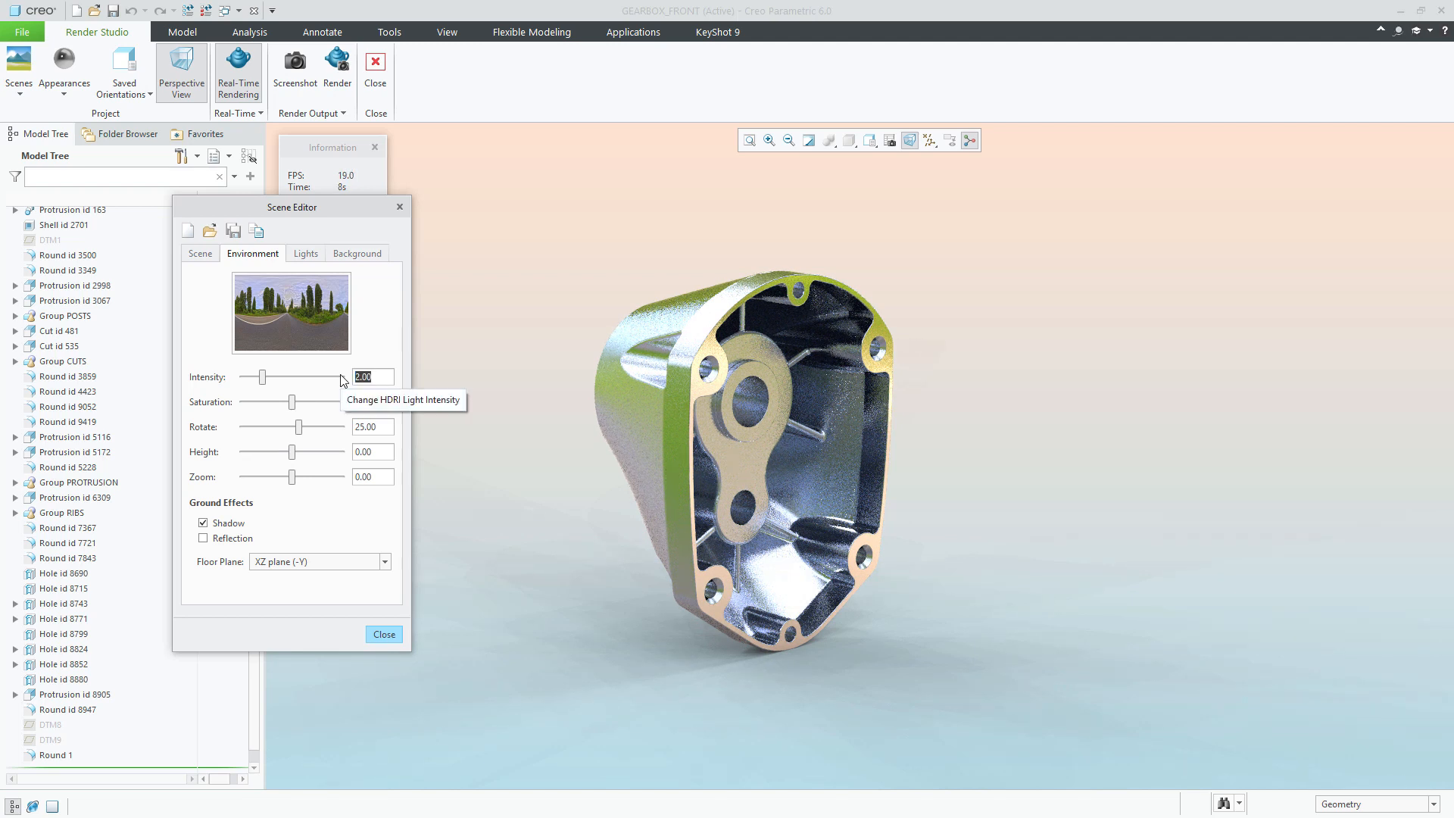
{"action": "type", "text": "10"}
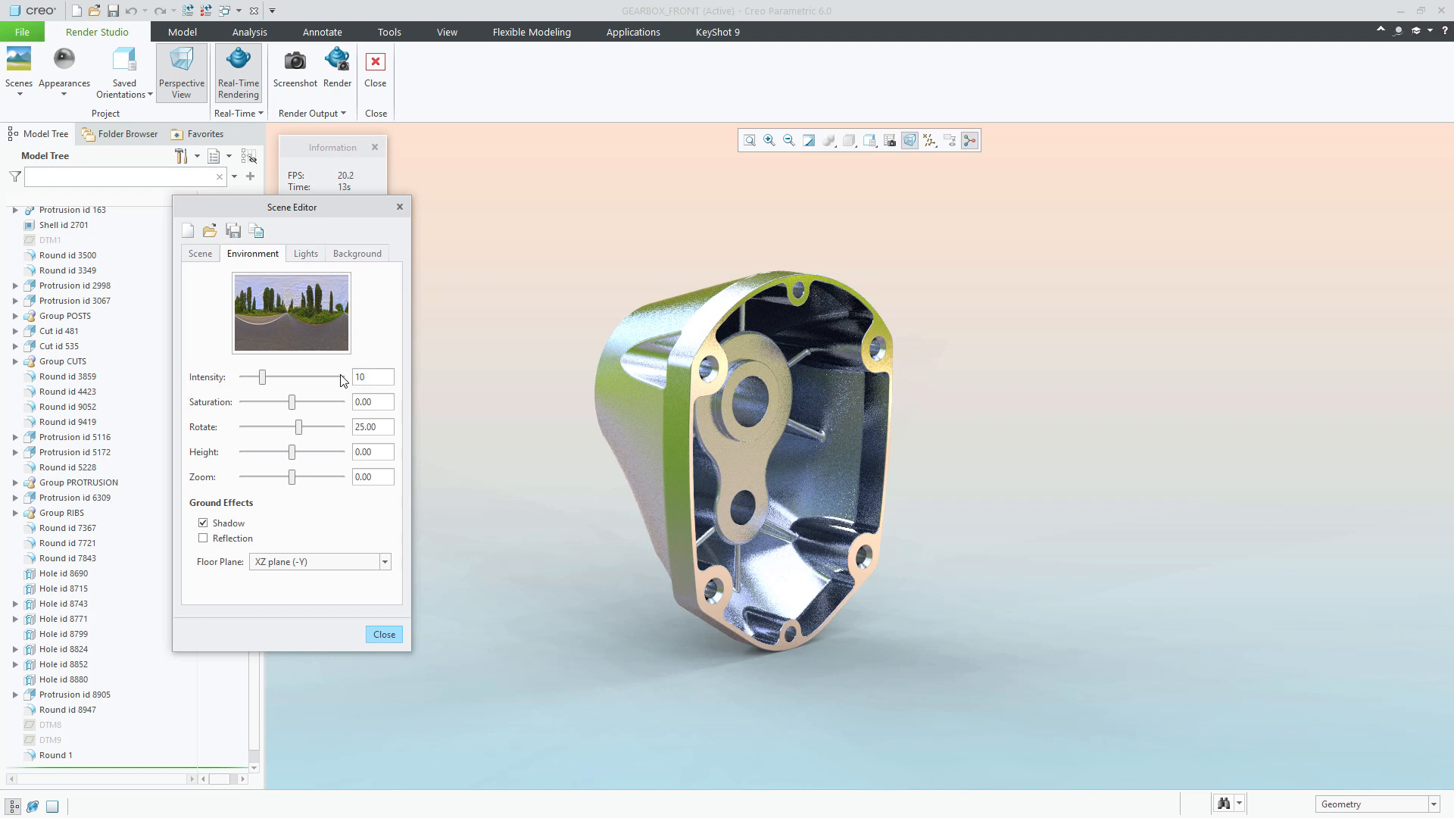
{"action": "key", "text": "Return"}
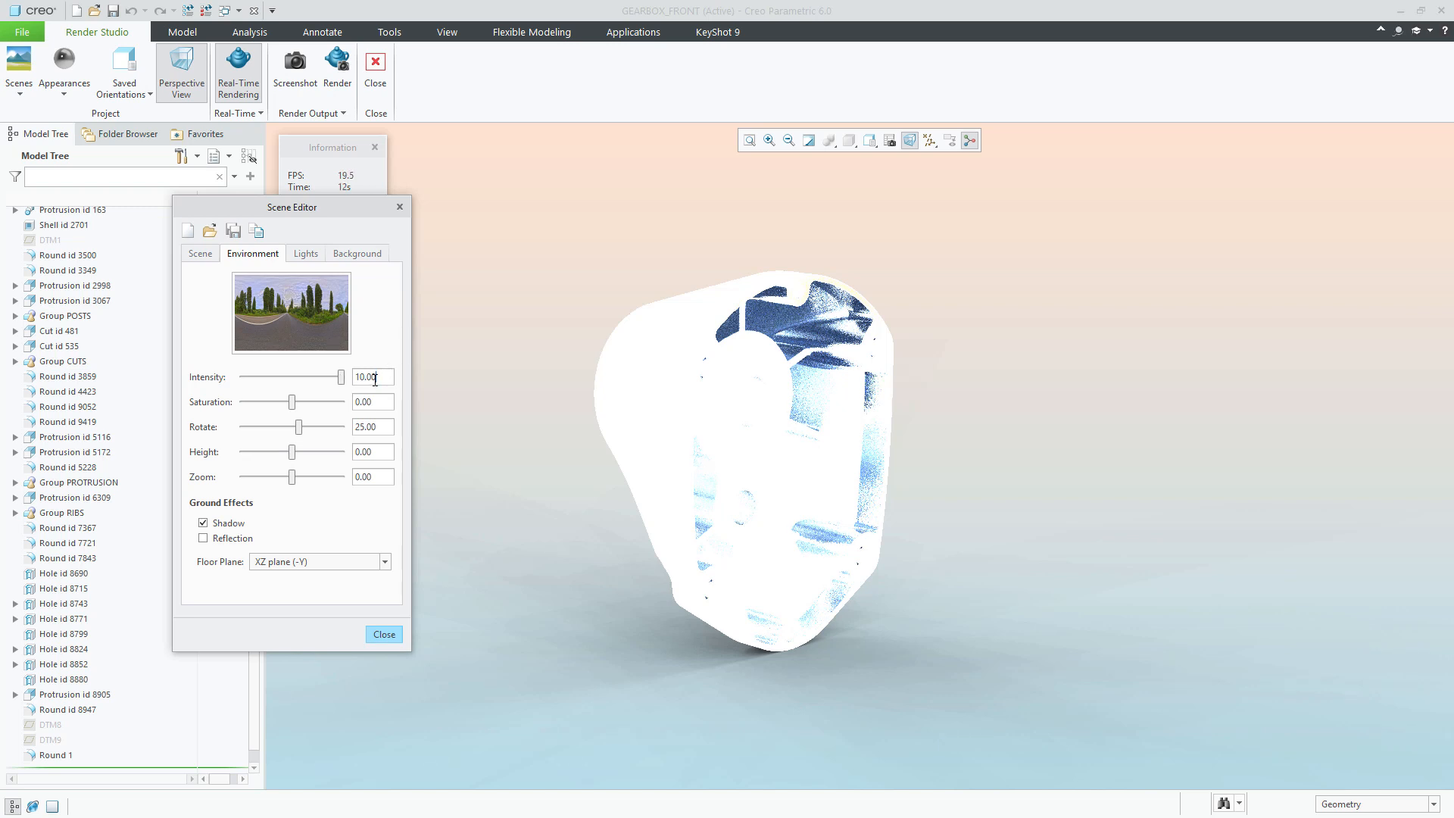
Step: Reset the environment intensity to 1 and lower the environment saturation to -62, trying -100 first
{"action": "double_click", "coordinate": [375, 380]}
{"action": "type", "text": "1"}
{"action": "key", "text": "Return"}
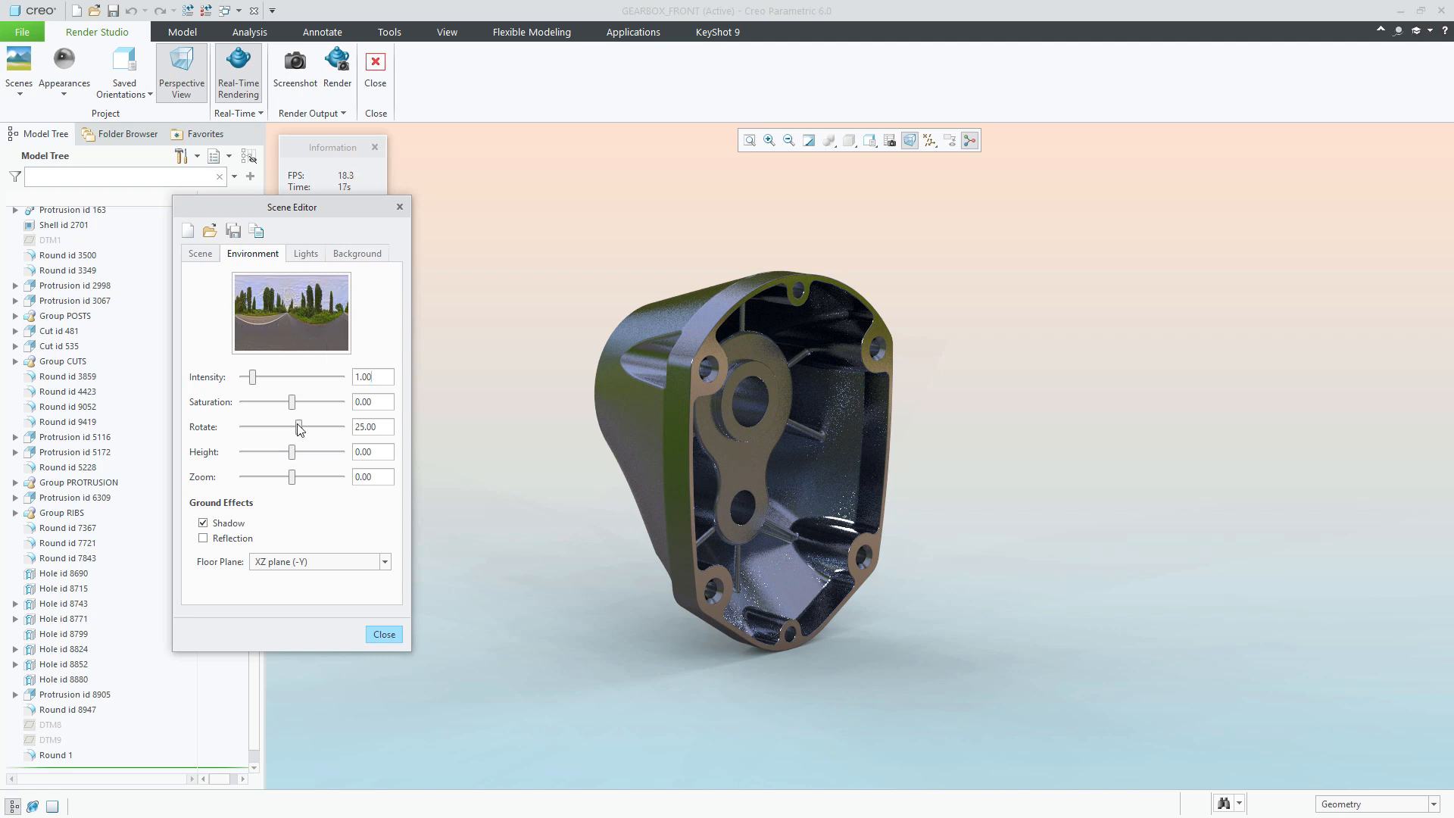
{"action": "left_click_drag", "start_coordinate": [288, 404], "coordinate": [241, 407]}
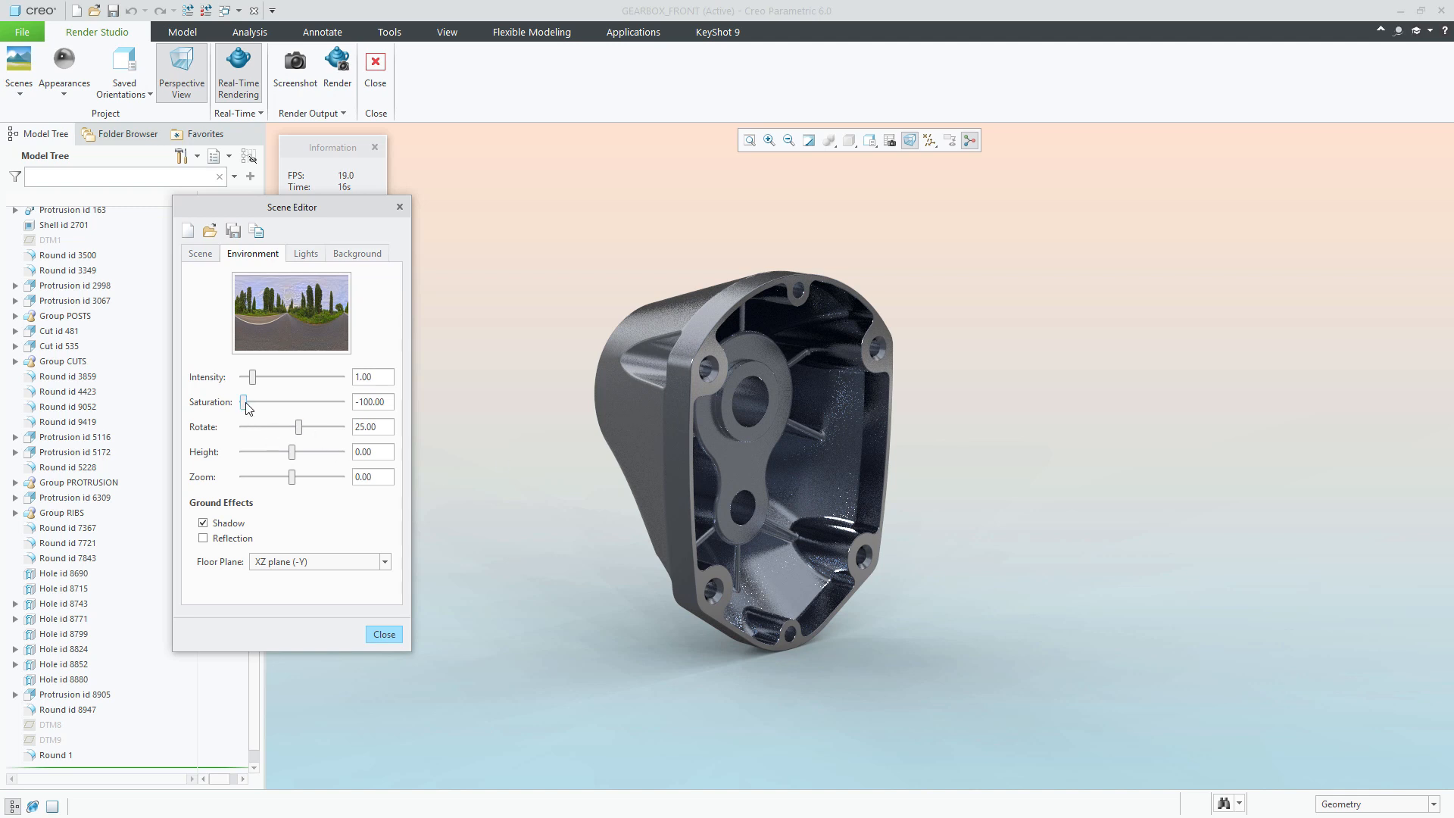
{"action": "mouse_move", "coordinate": [244, 401]}
{"action": "left_mouse_down"}
{"action": "mouse_move", "coordinate": [287, 402]}
{"action": "mouse_move", "coordinate": [260, 402]}
{"action": "left_mouse_up"}
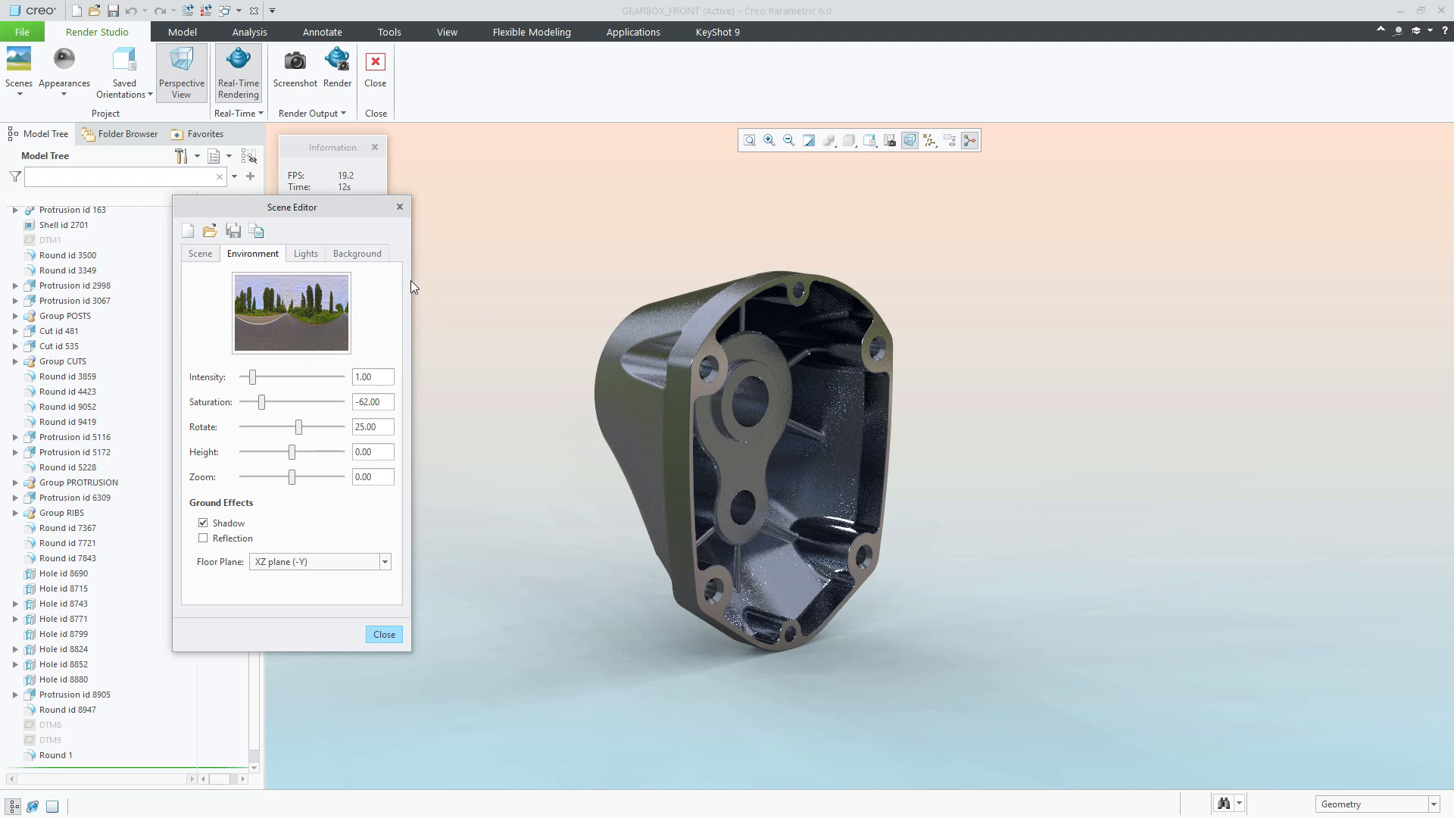
Step: Change the scene's background type from Blend to Environment and open its environment settings
{"action": "left_click", "coordinate": [357, 254]}
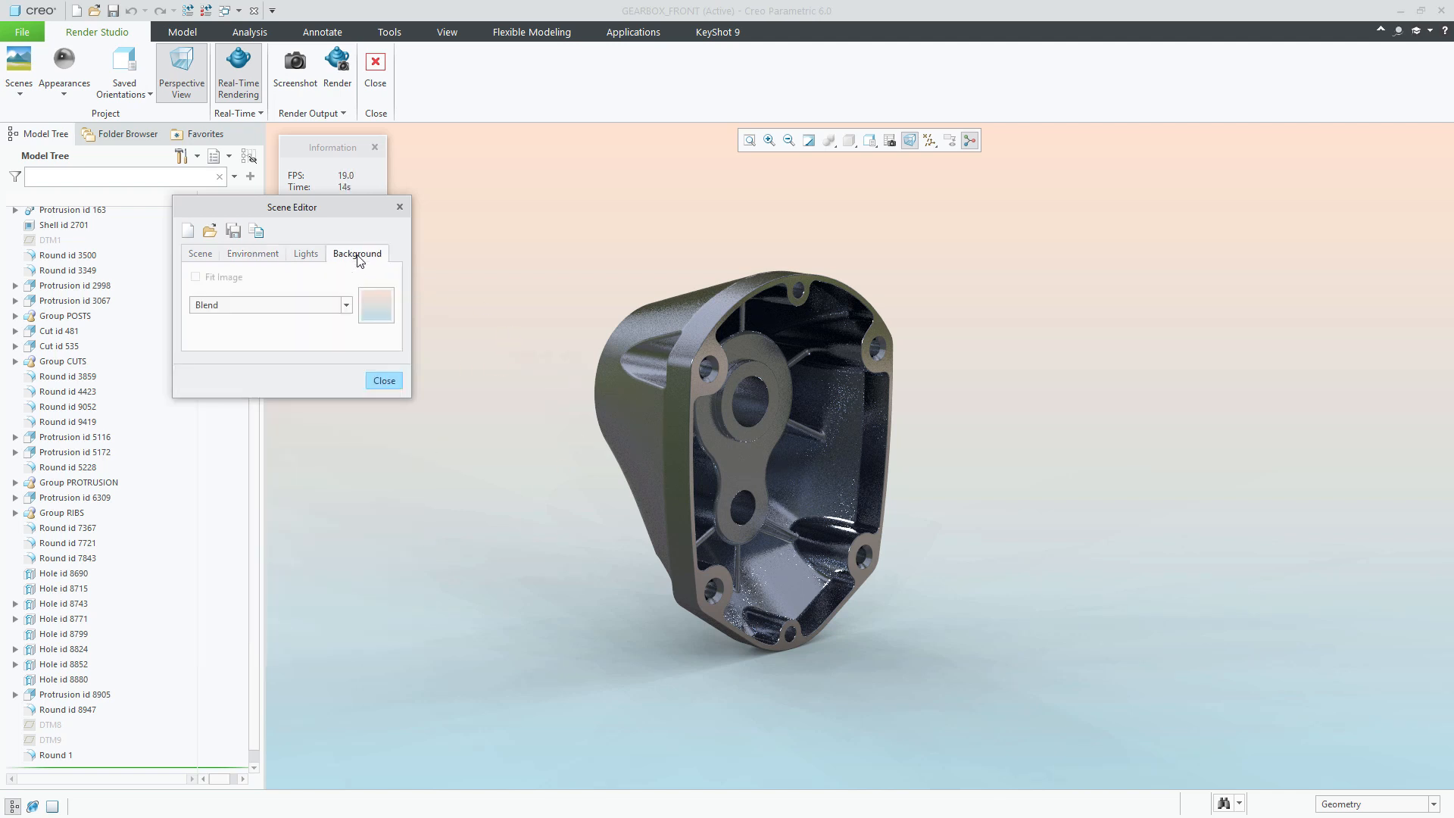
{"action": "left_click", "coordinate": [345, 305]}
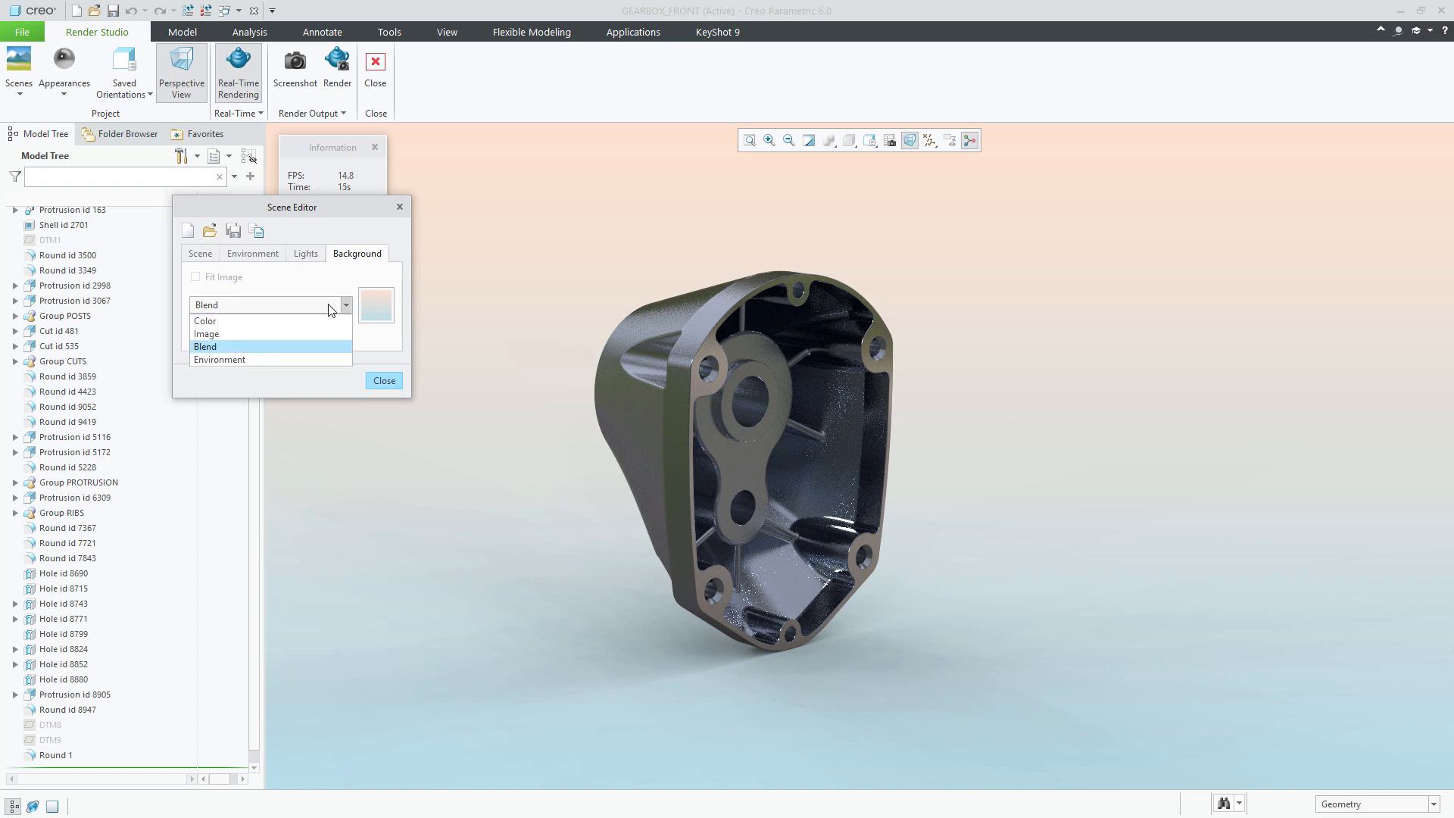
{"action": "left_click", "coordinate": [213, 360]}
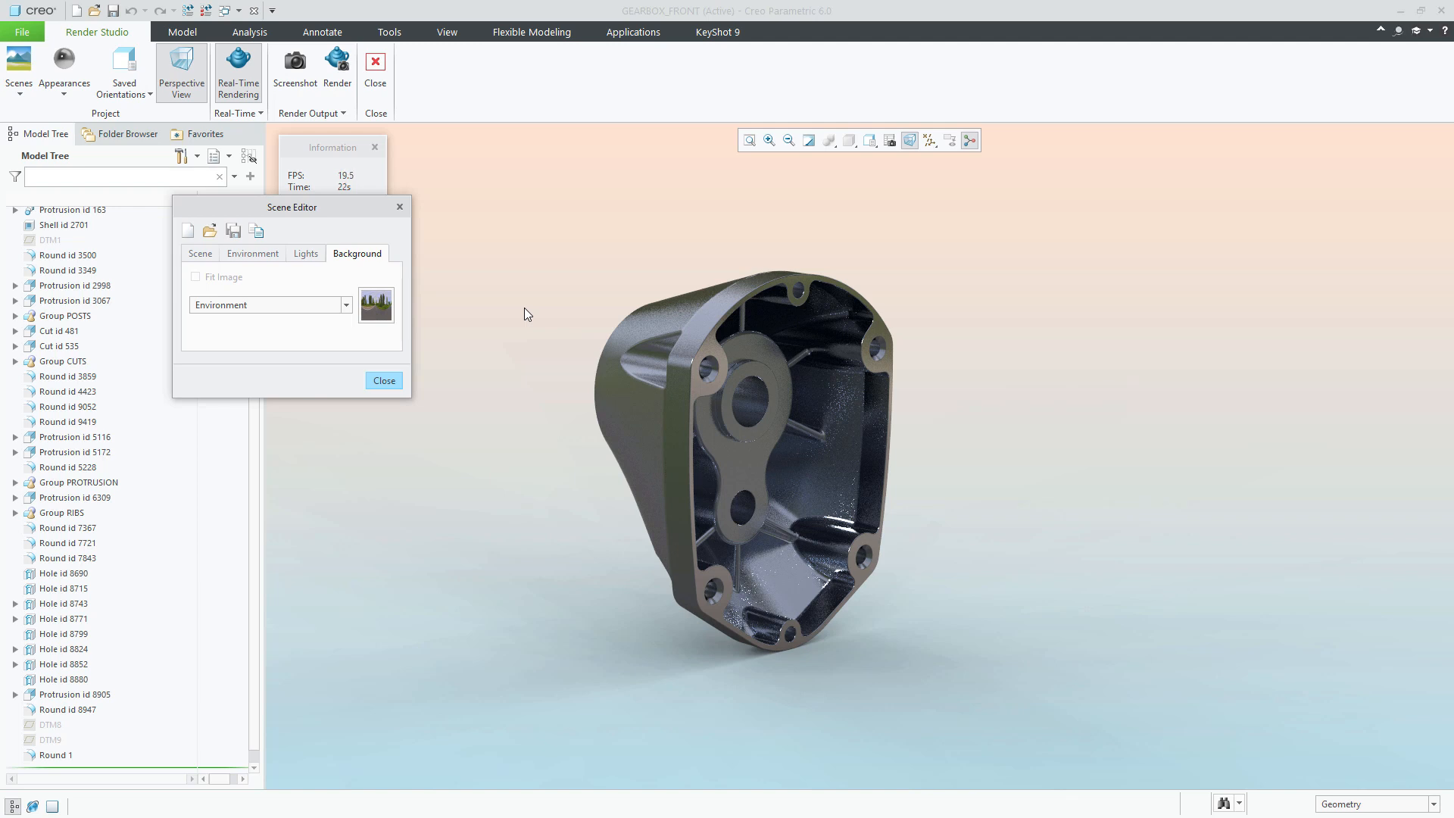
{"action": "left_click", "coordinate": [382, 311]}
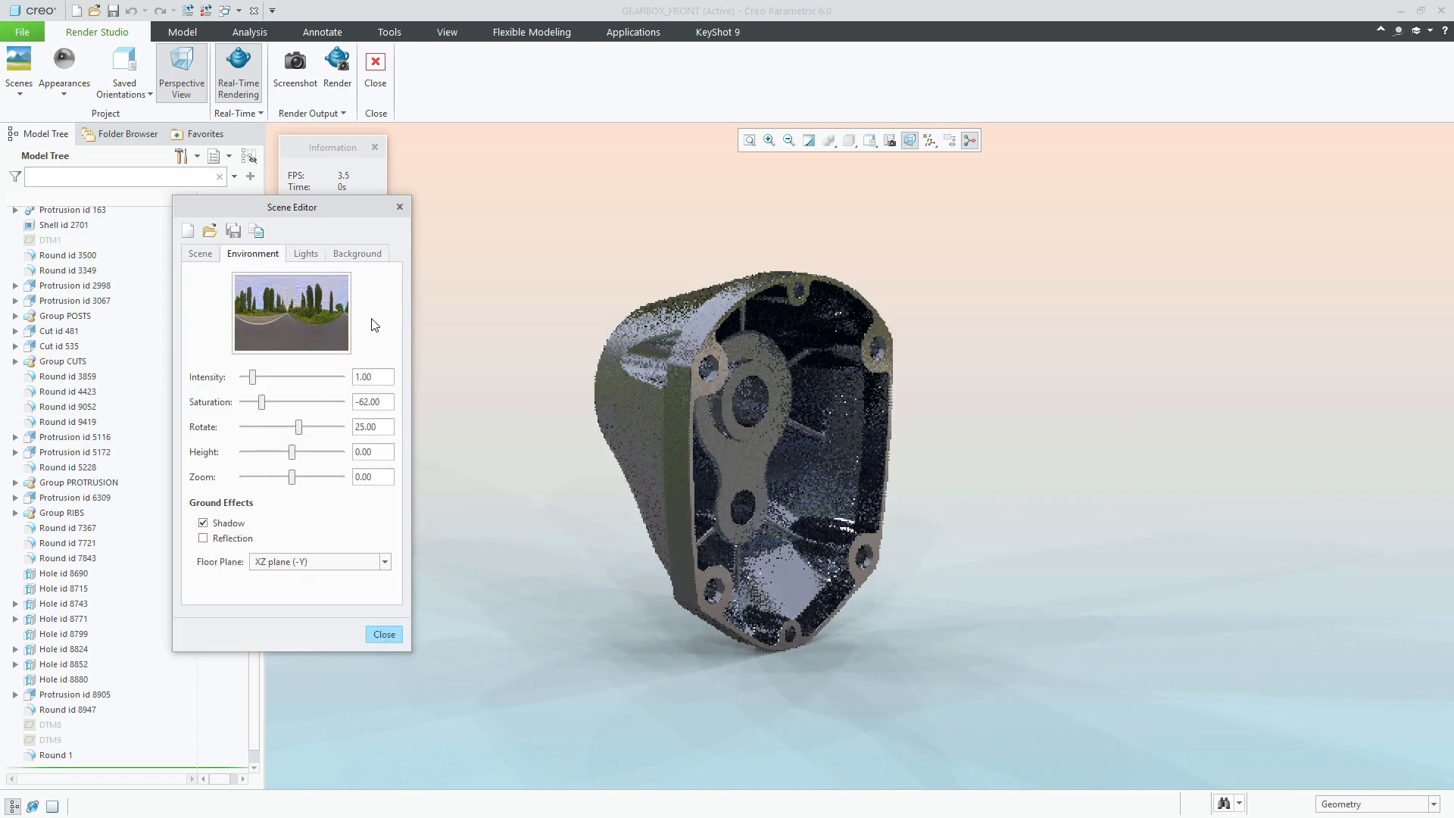
Step: Toggle the ground reflection on and off, and reselect the background type to apply the Environment background
{"action": "left_click", "coordinate": [214, 538]}
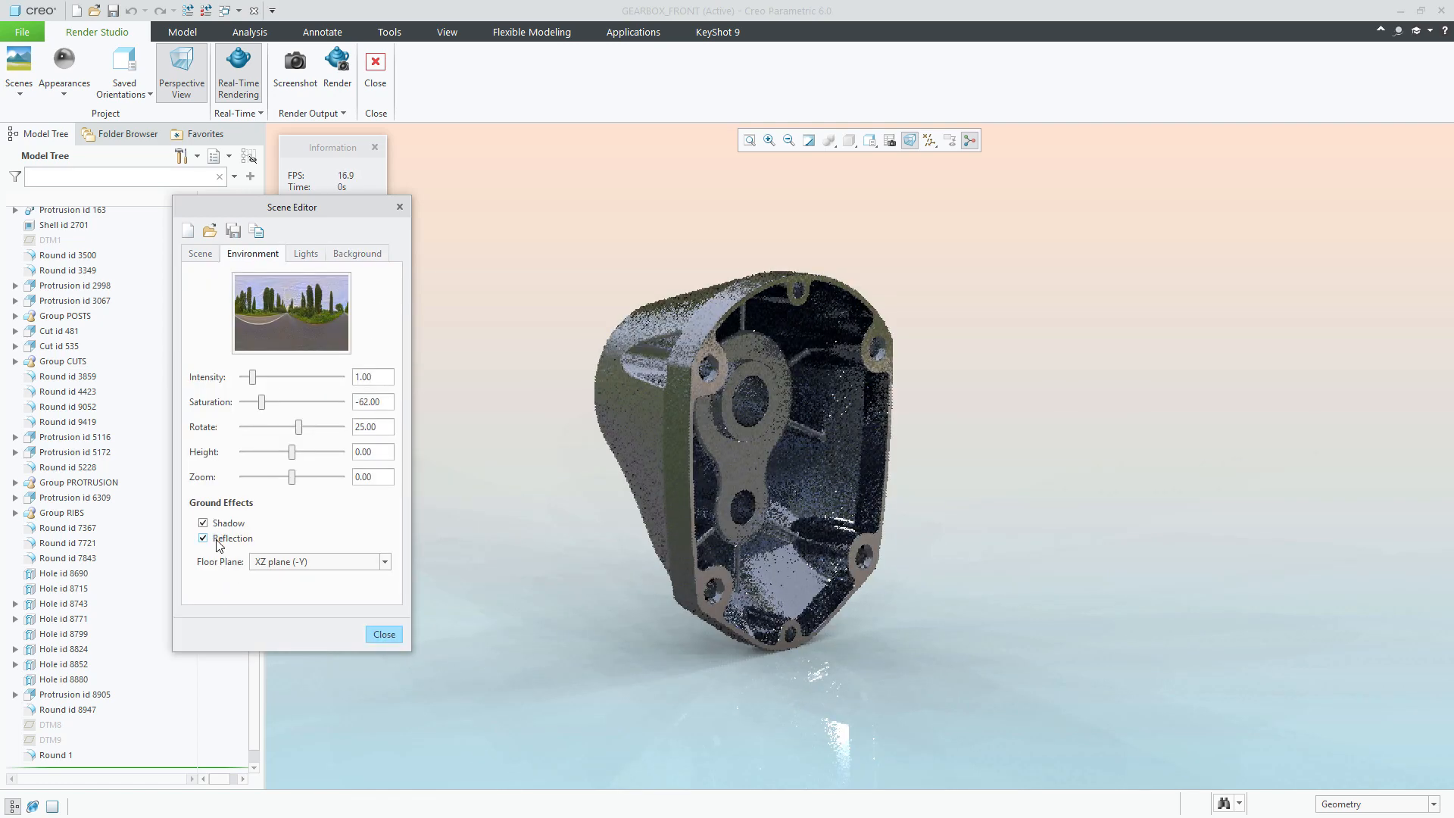
{"action": "left_click", "coordinate": [216, 540]}
{"action": "left_click", "coordinate": [366, 258]}
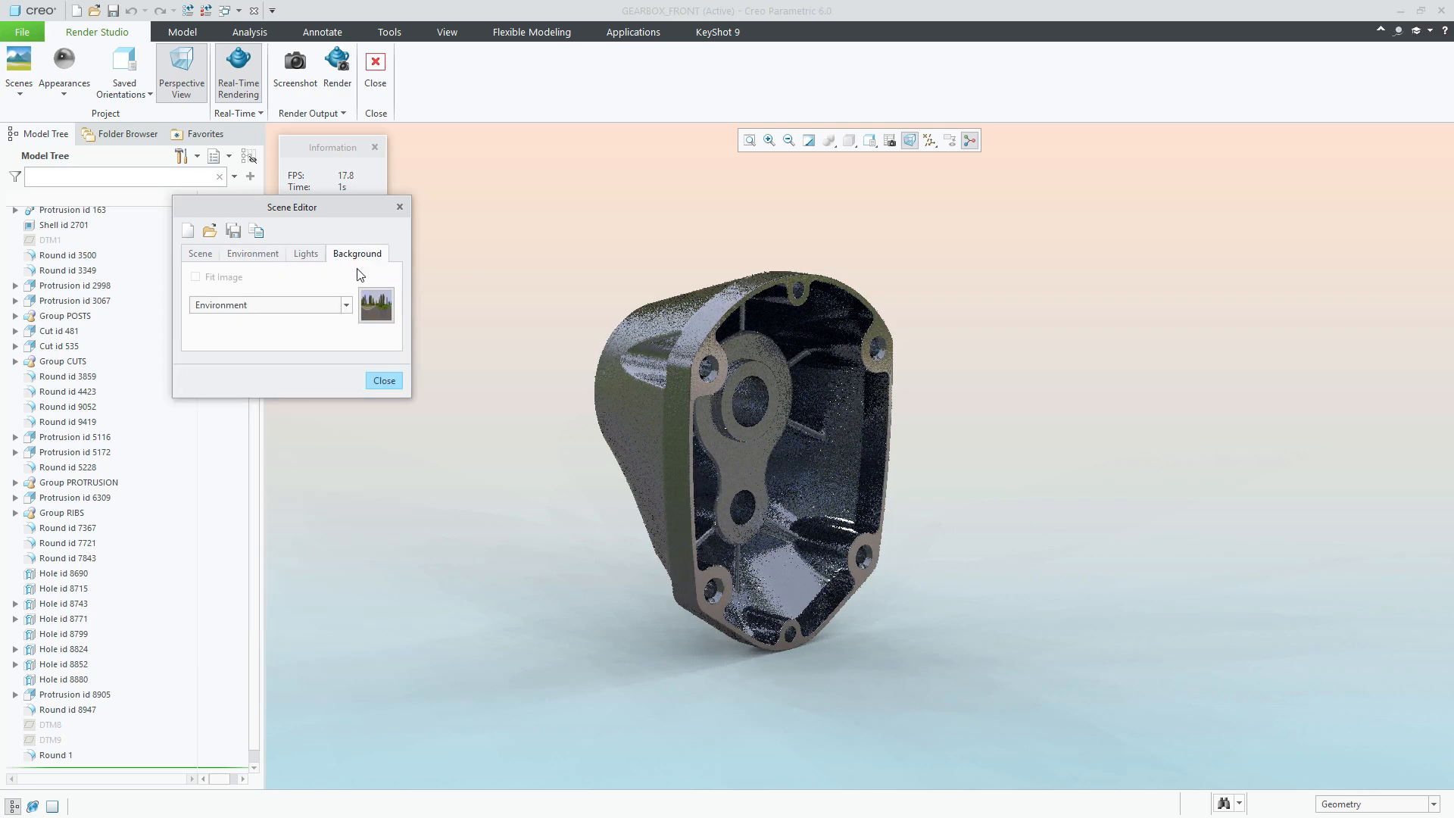
{"action": "left_click", "coordinate": [346, 306]}
{"action": "left_click", "coordinate": [244, 326]}
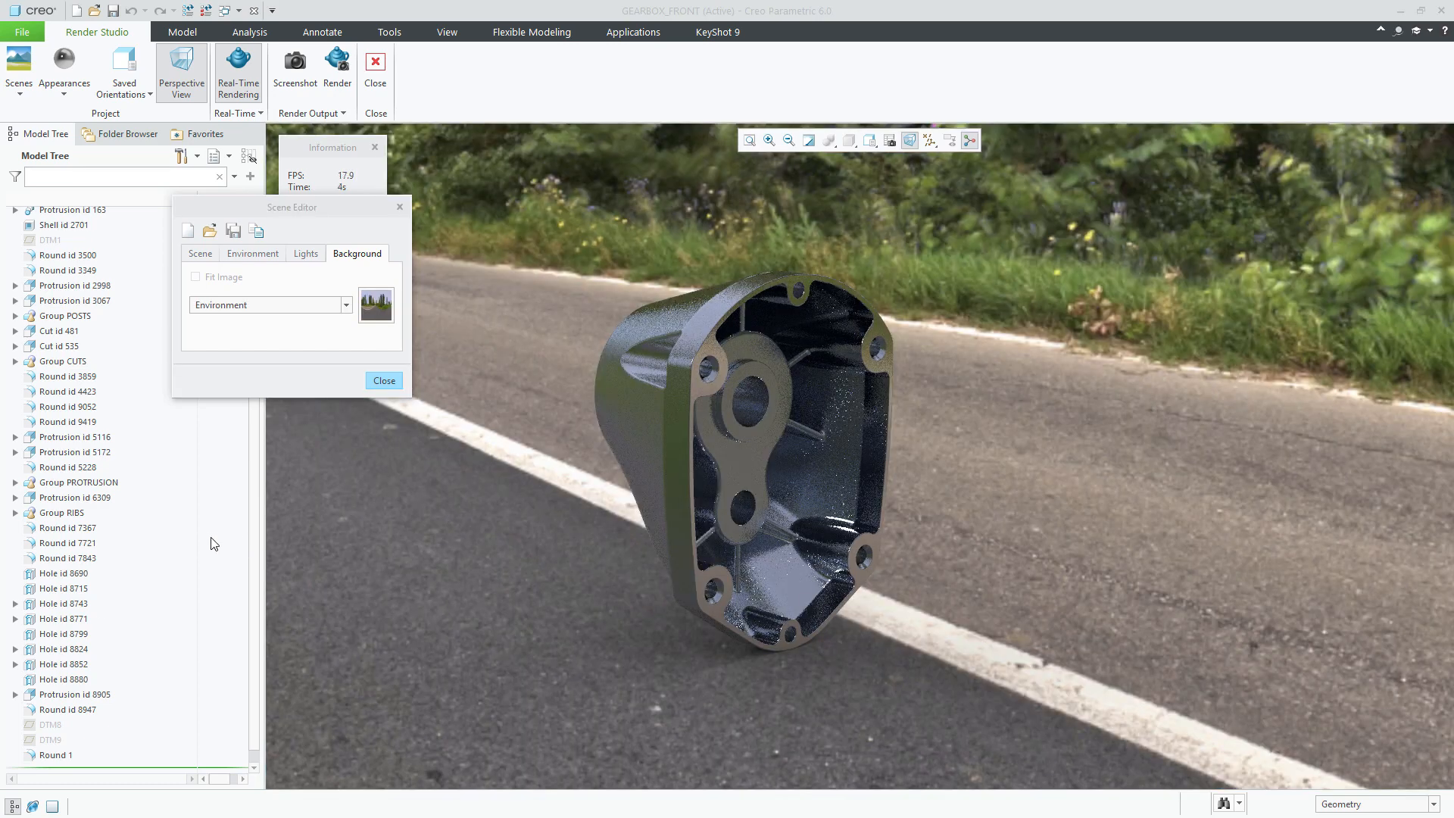
Step: Open the scene's environment settings and try environment rotations of 26, 30 and 40
{"action": "left_click", "coordinate": [256, 255]}
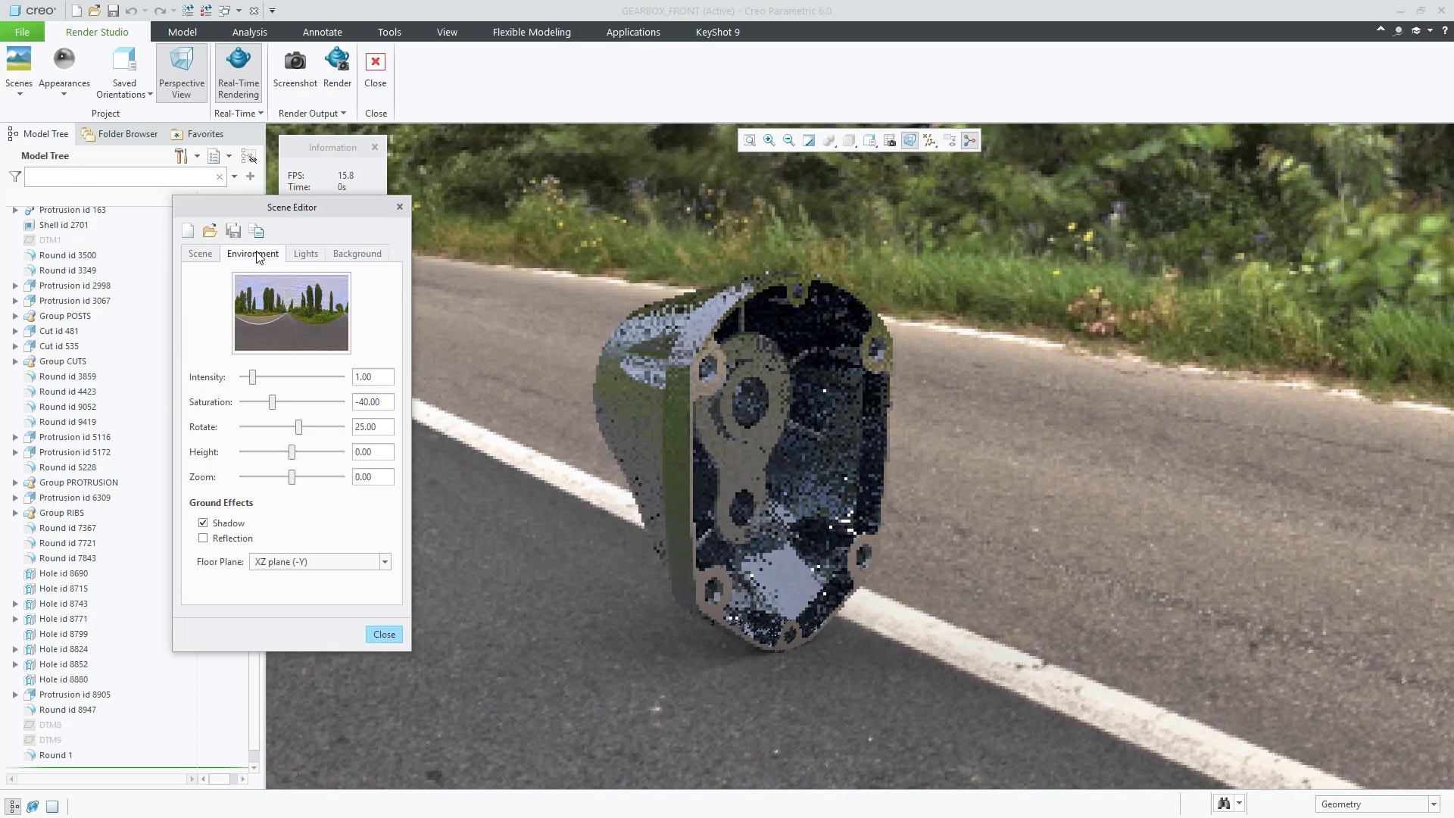
{"action": "double_click", "coordinate": [383, 427]}
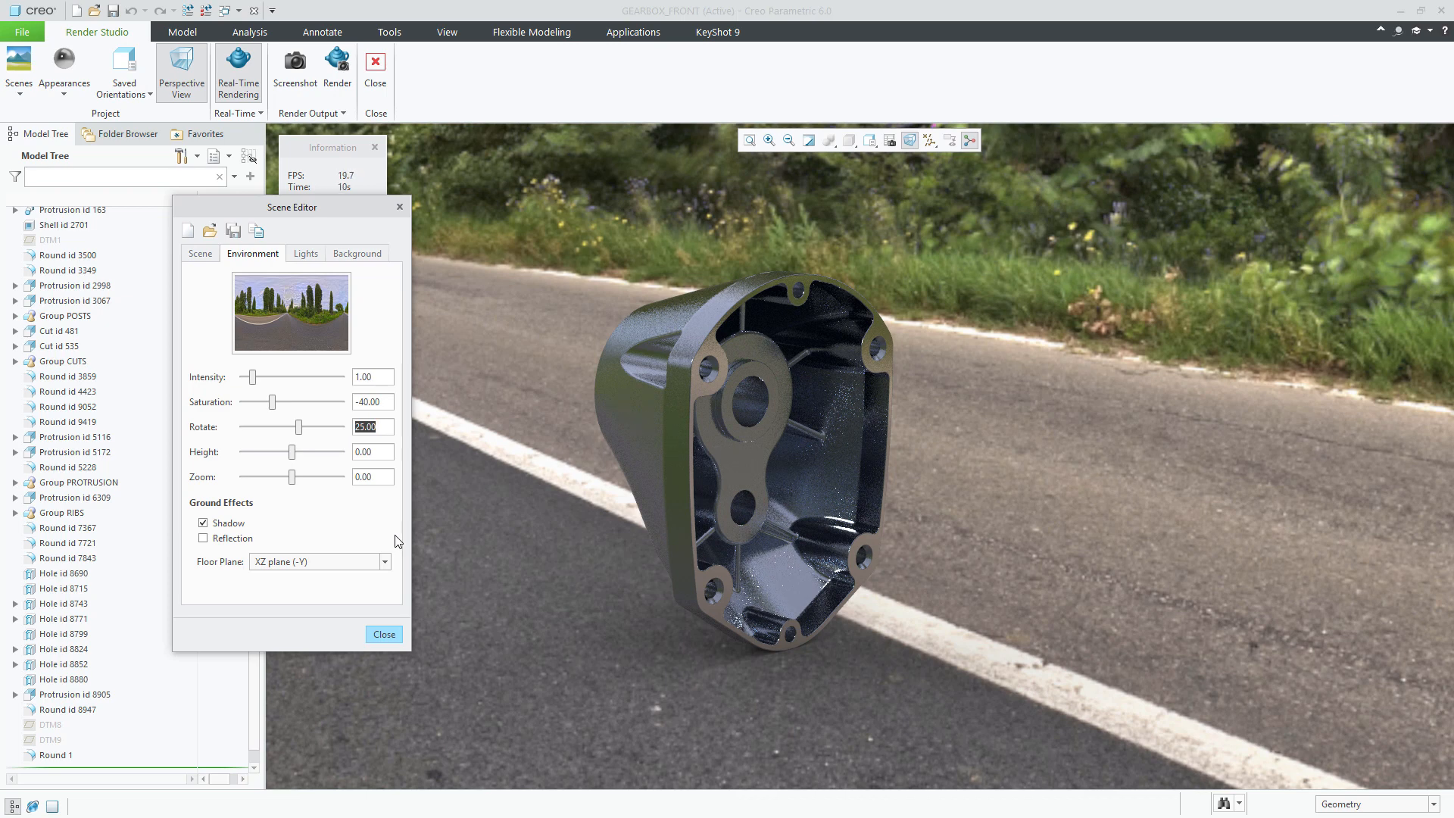
{"action": "type", "text": "26"}
{"action": "key", "text": "Return"}
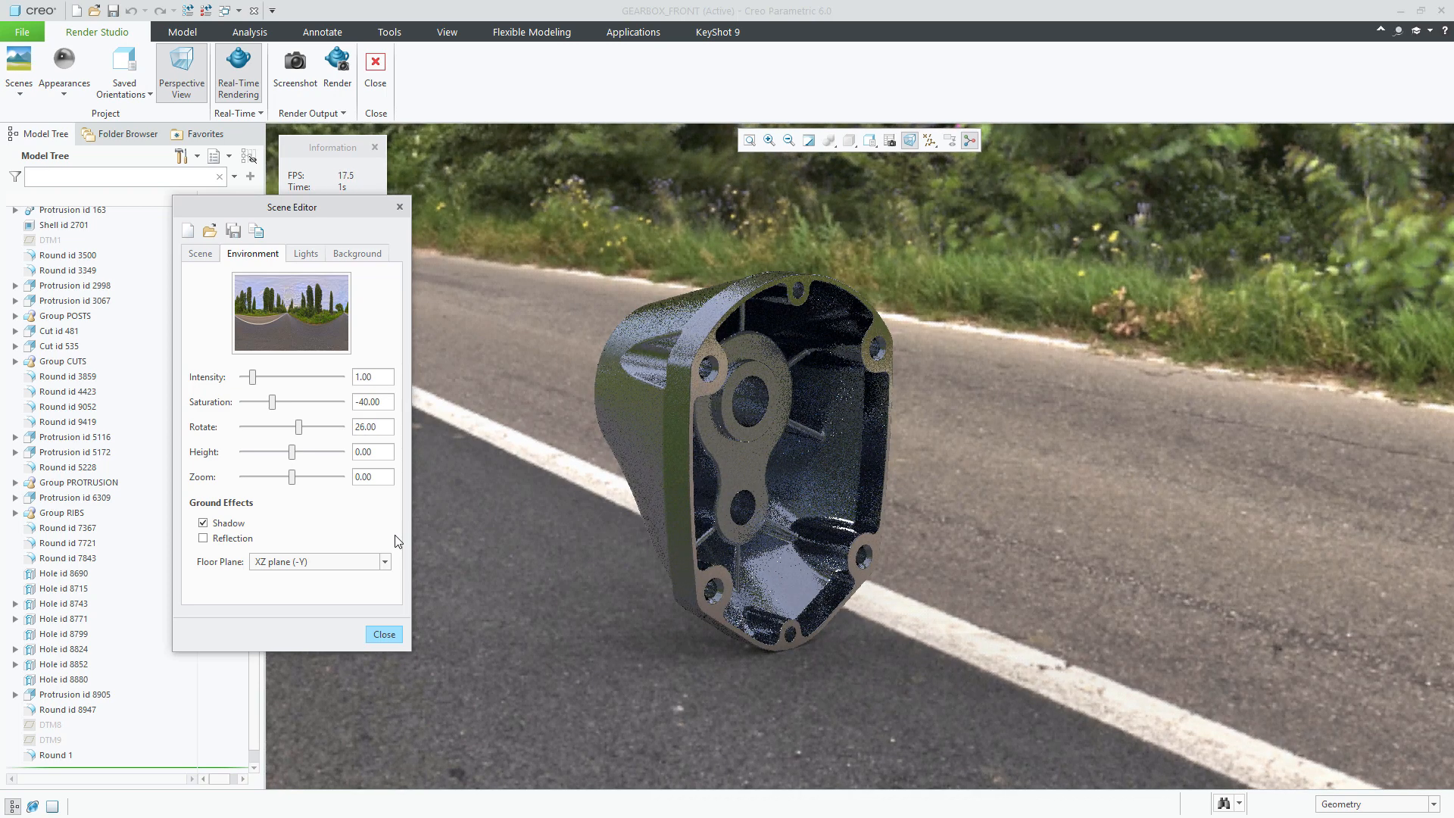
{"action": "double_click", "coordinate": [357, 427]}
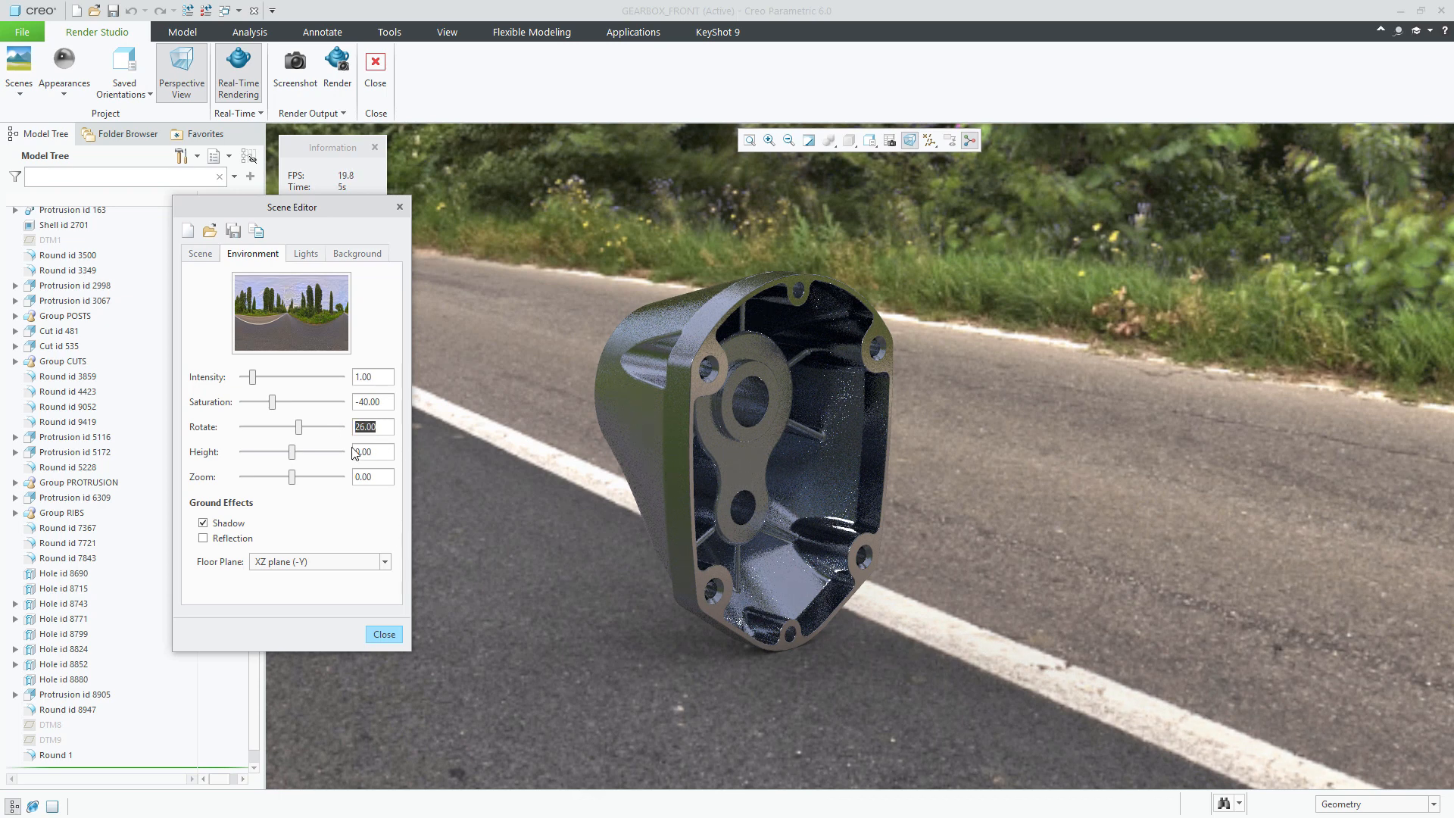
{"action": "type", "text": "30"}
{"action": "key", "text": "Return"}
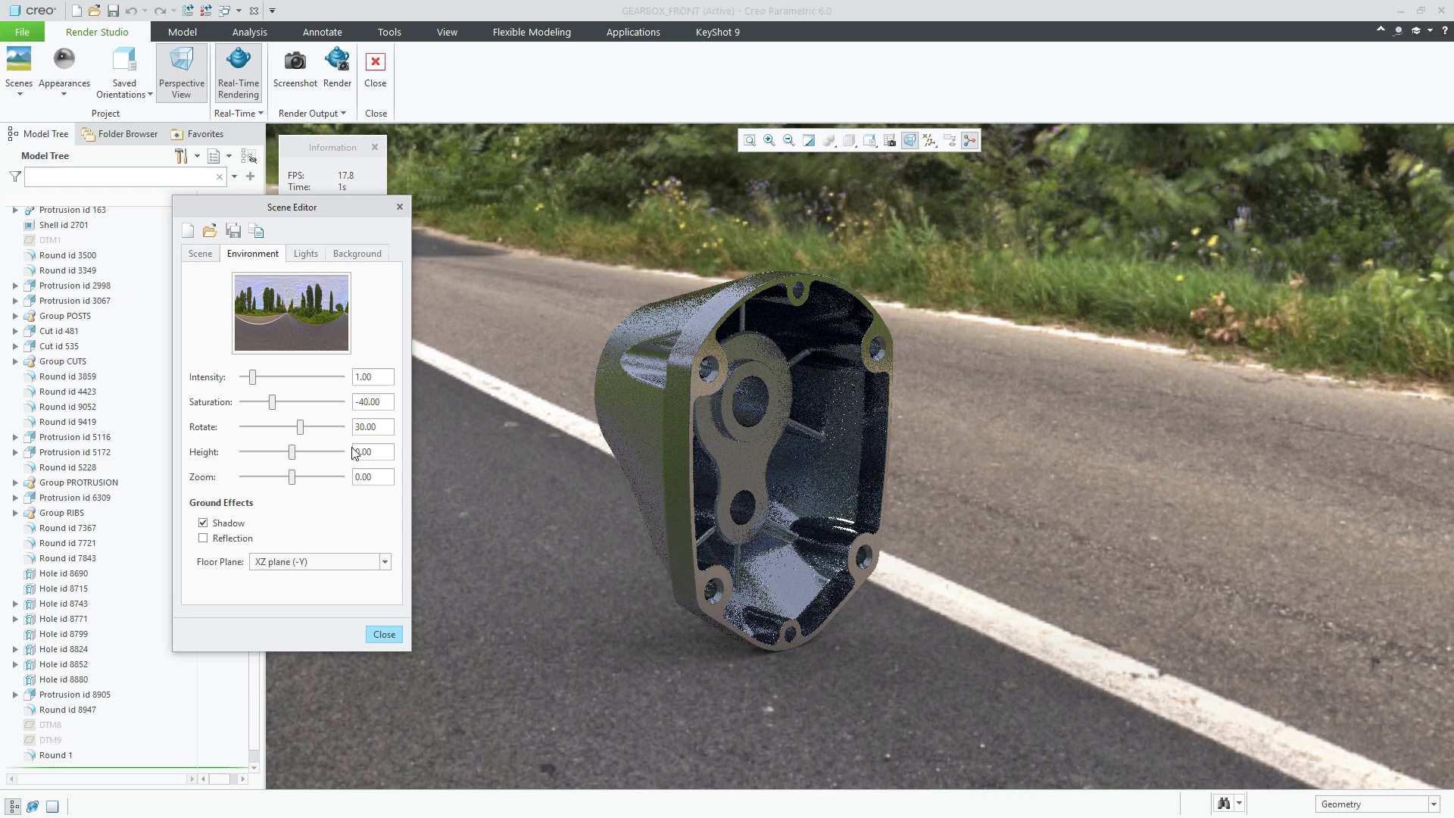
{"action": "double_click", "coordinate": [385, 426]}
{"action": "type", "text": "40"}
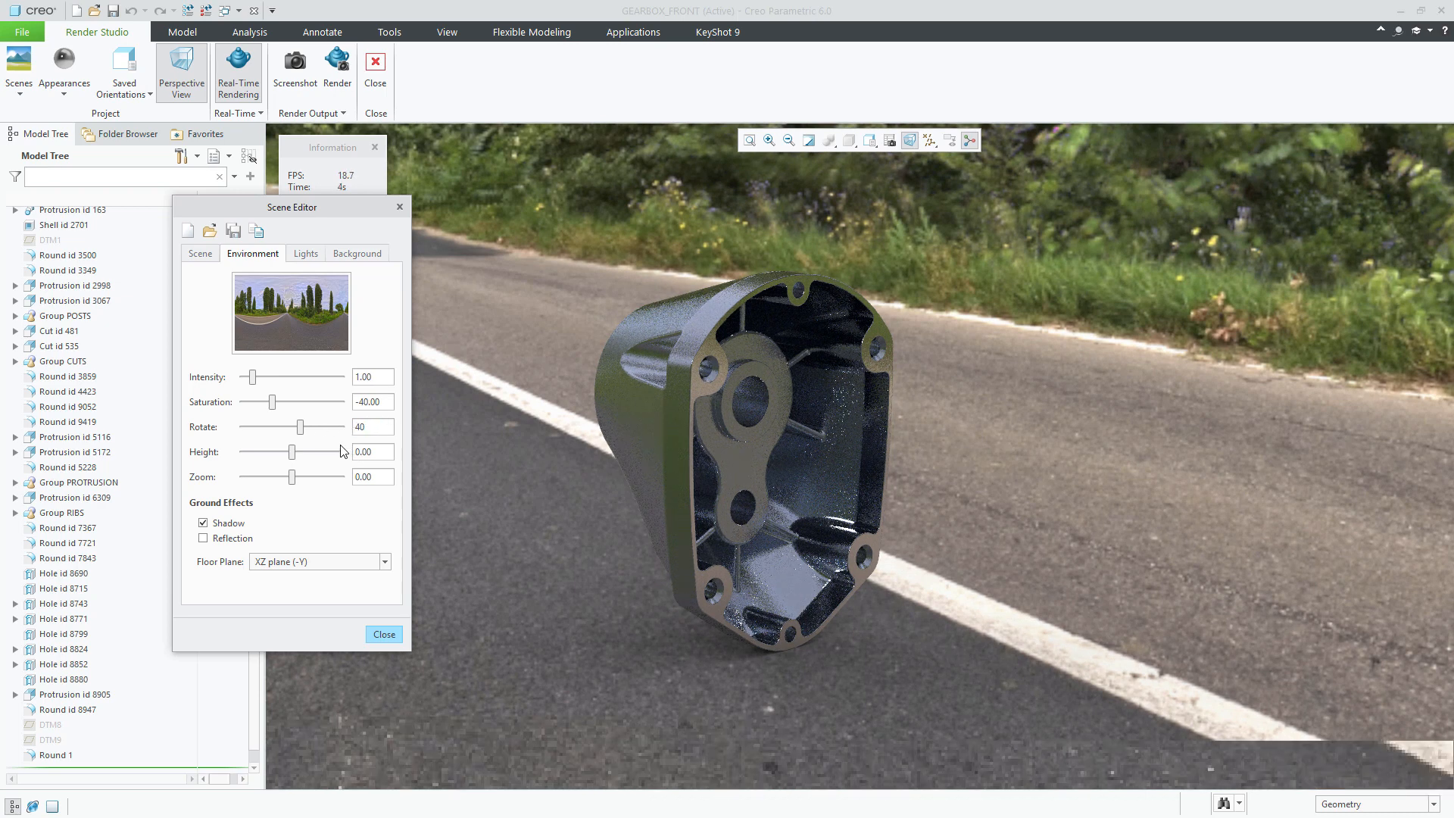
{"action": "key", "text": "Return"}
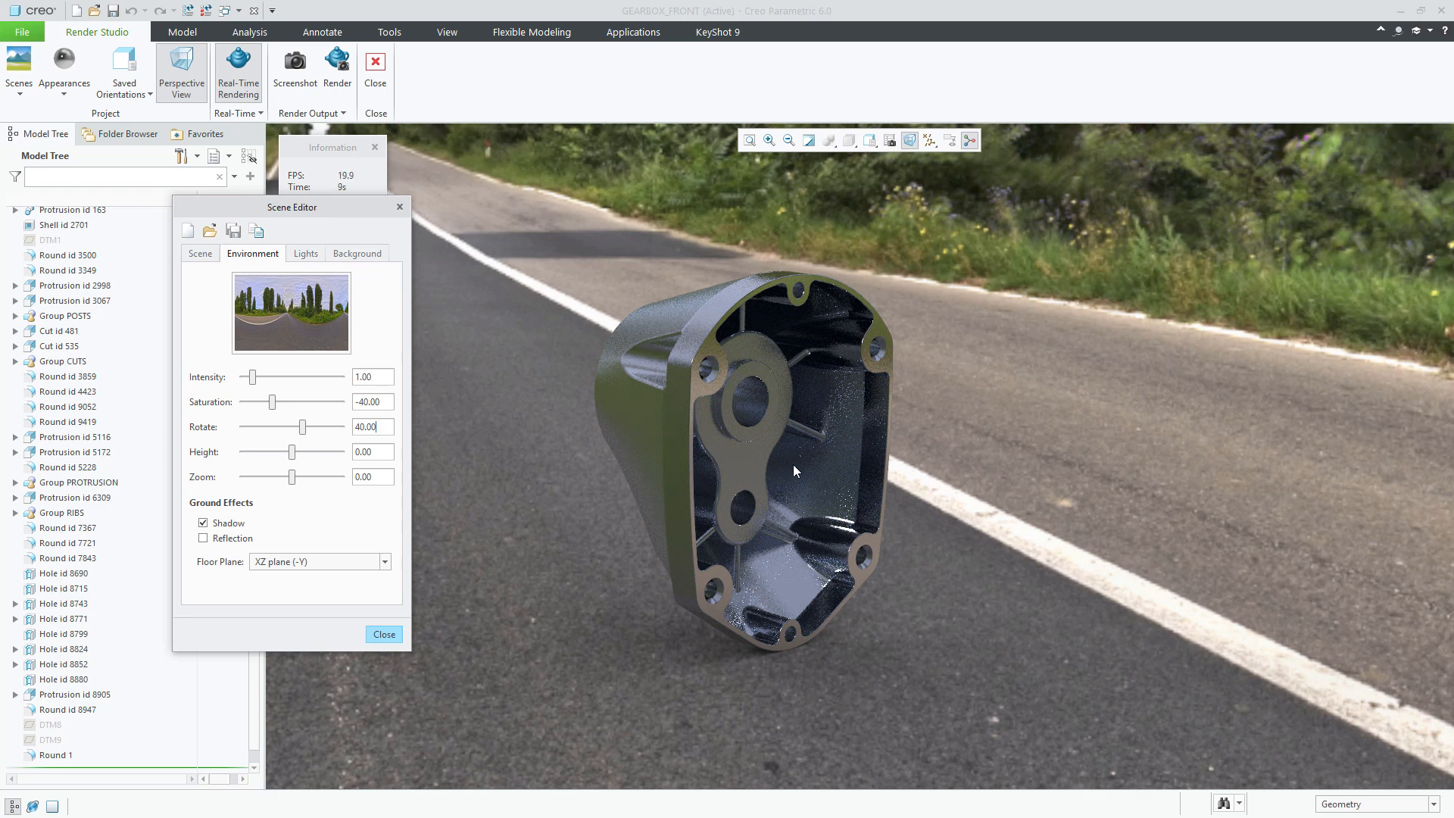
Step: Step the environment rotation through 60, 70 and 80, and settle on 113
{"action": "double_click", "coordinate": [372, 426]}
{"action": "type", "text": "60"}
{"action": "key", "text": "Return"}
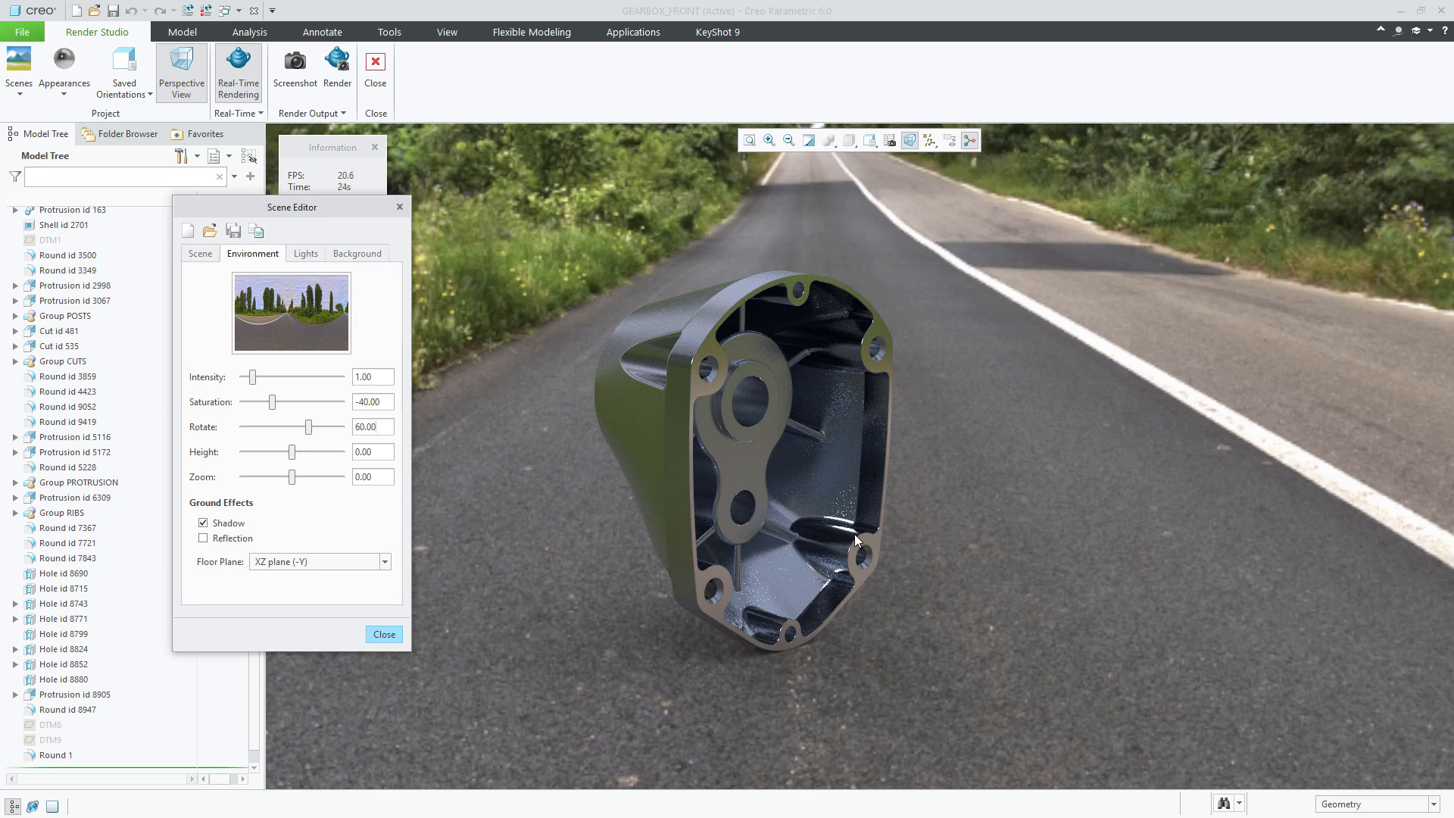
{"action": "double_click", "coordinate": [379, 430]}
{"action": "type", "text": "70"}
{"action": "key", "text": "Return"}
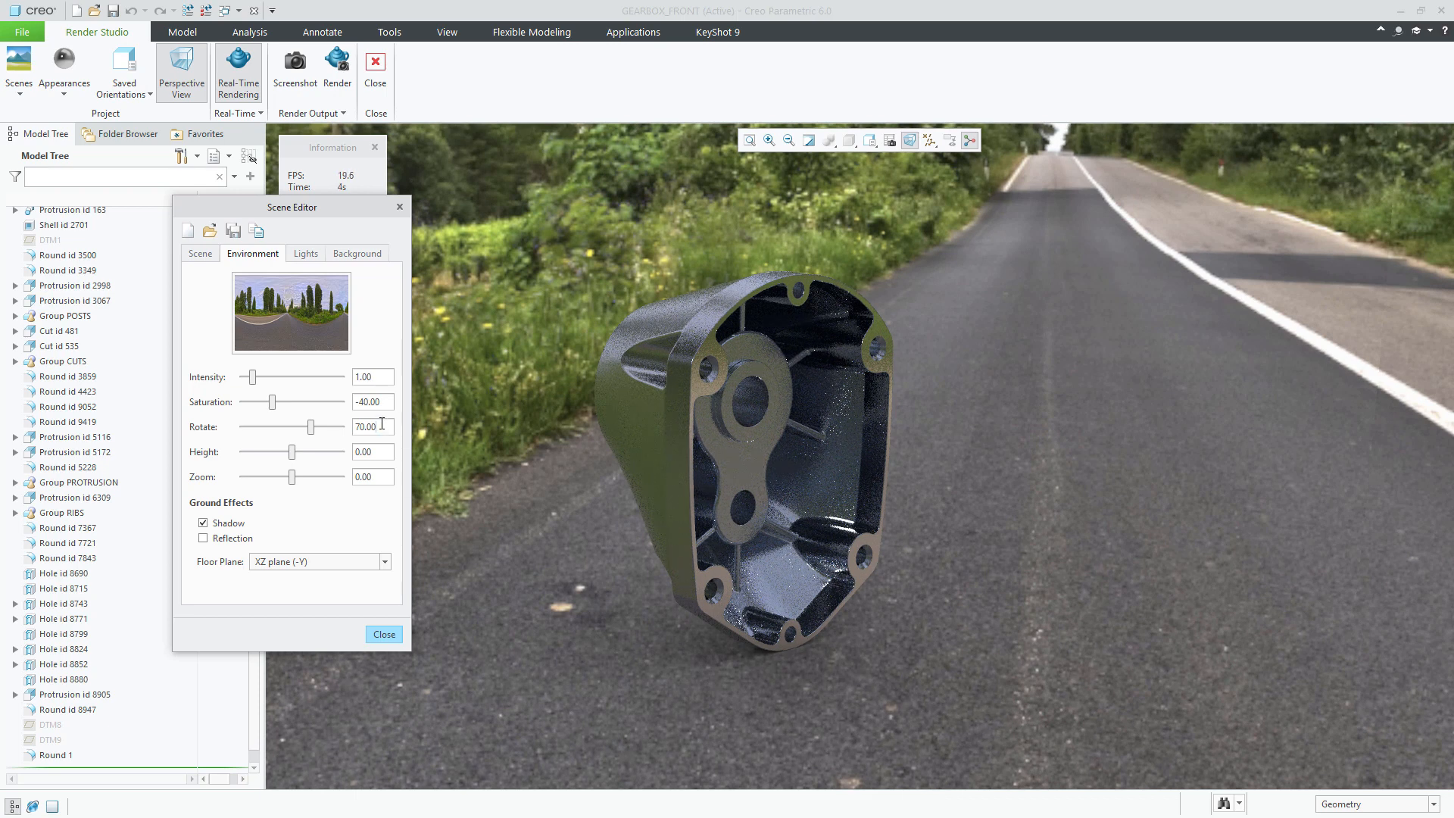
{"action": "left_click_drag", "start_coordinate": [383, 427], "coordinate": [340, 432]}
{"action": "type", "text": "80"}
{"action": "key", "text": "Return"}
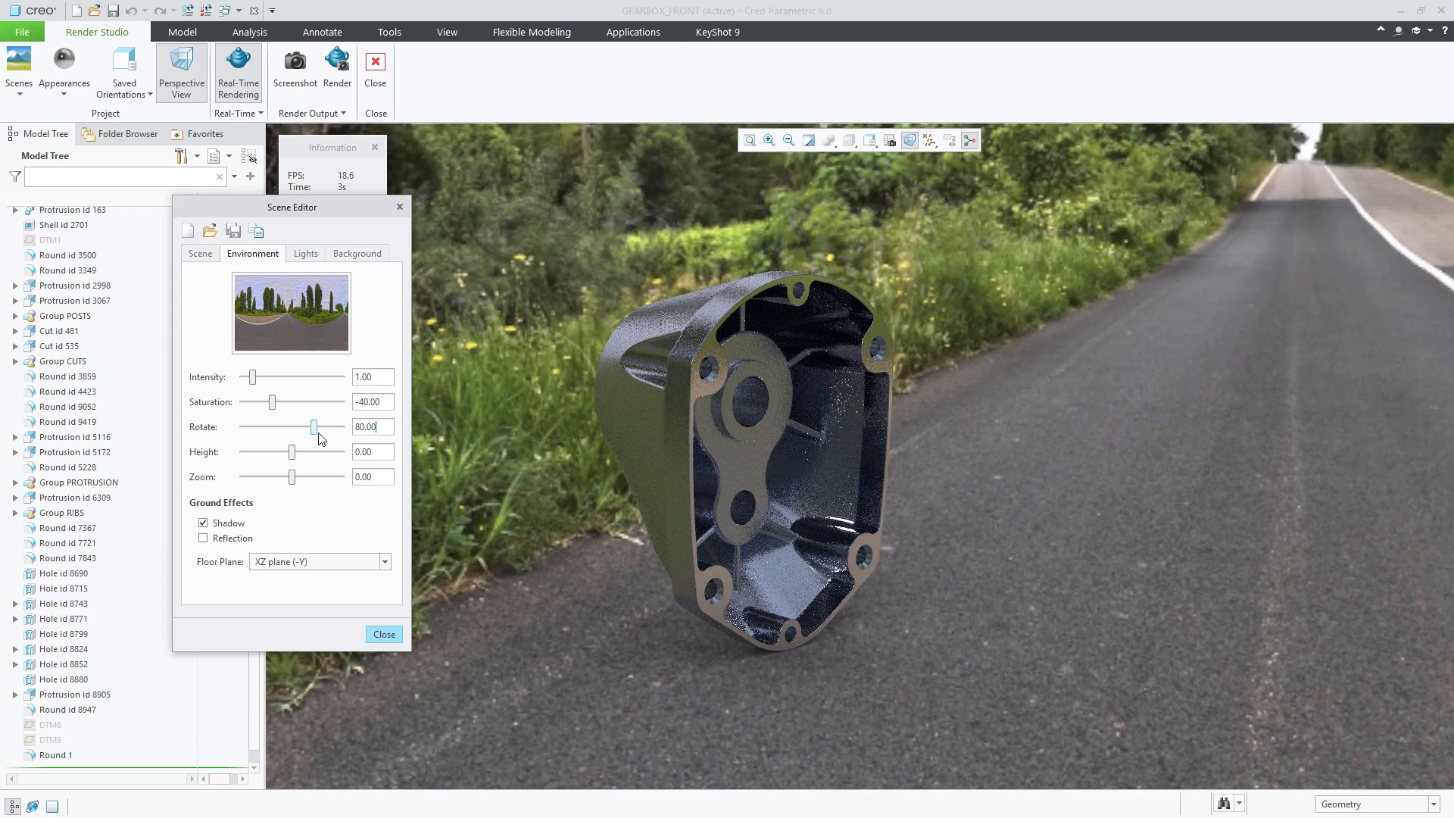
{"action": "left_click_drag", "start_coordinate": [315, 427], "coordinate": [320, 427]}
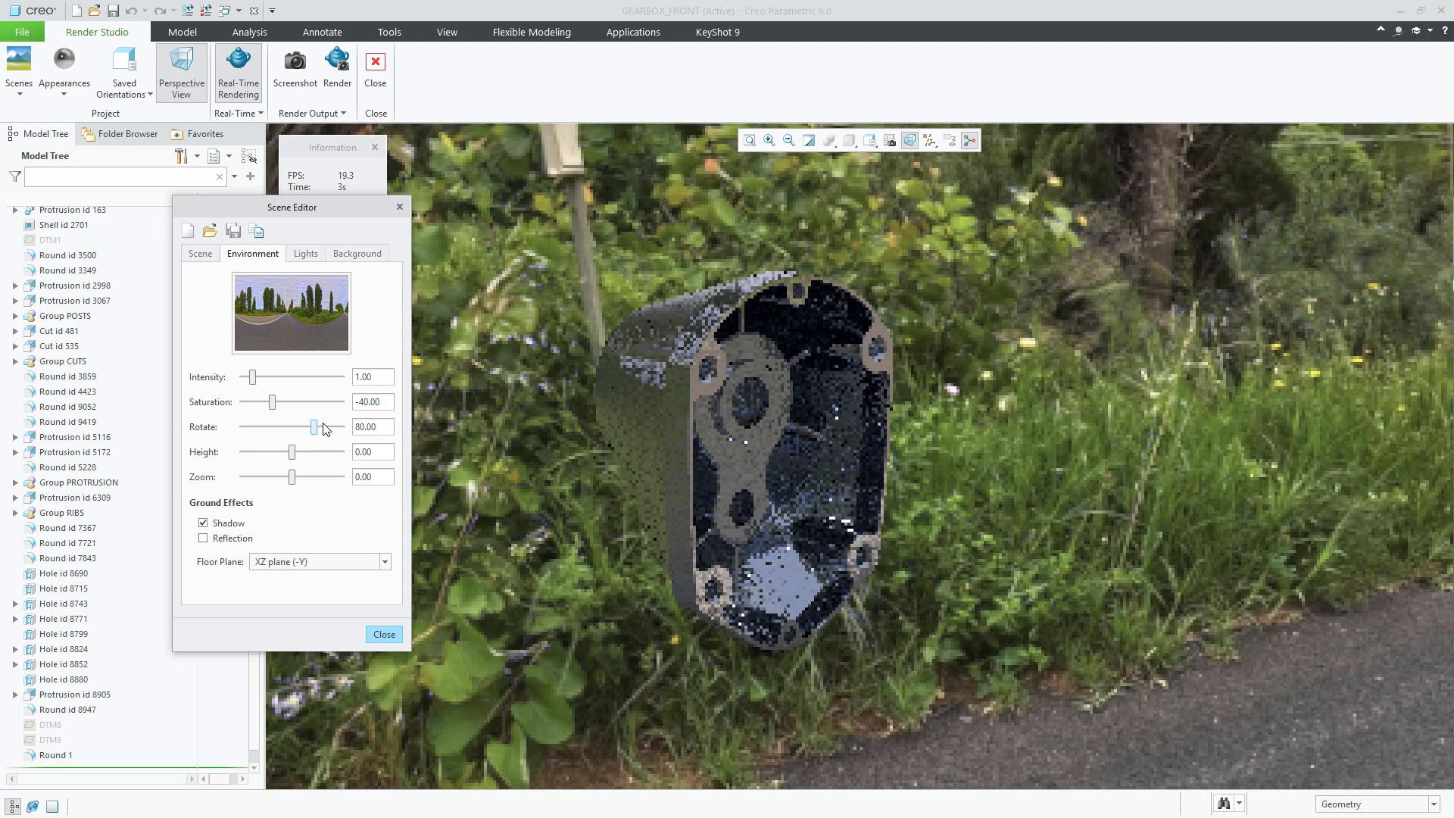
{"action": "left_click", "coordinate": [326, 428]}
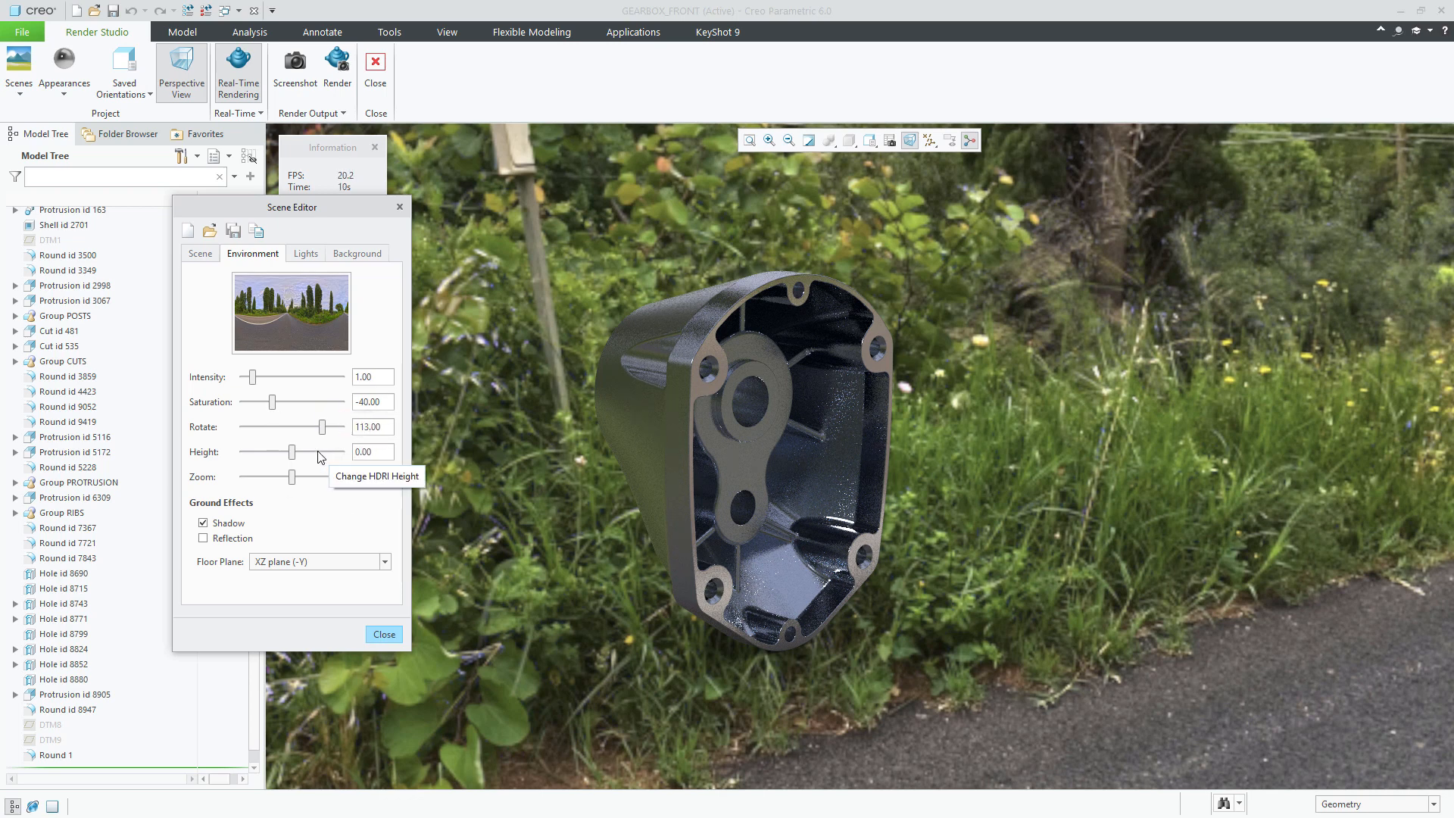
Step: Set the environment height to 17 and the zoom to 13, trying 59 and 47 respectively first
{"action": "left_click_drag", "start_coordinate": [292, 452], "coordinate": [320, 453]}
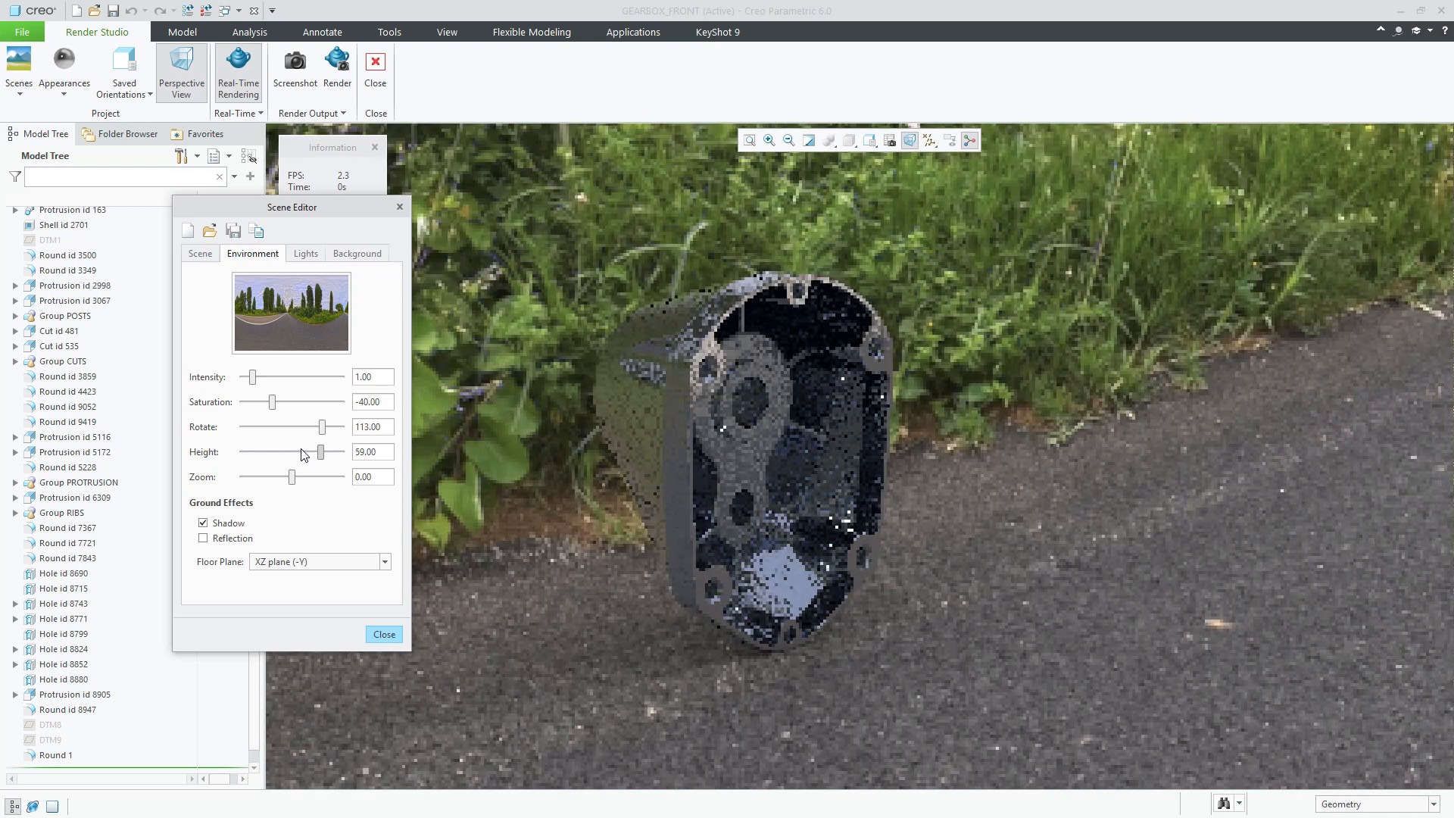
{"action": "left_click", "coordinate": [301, 453]}
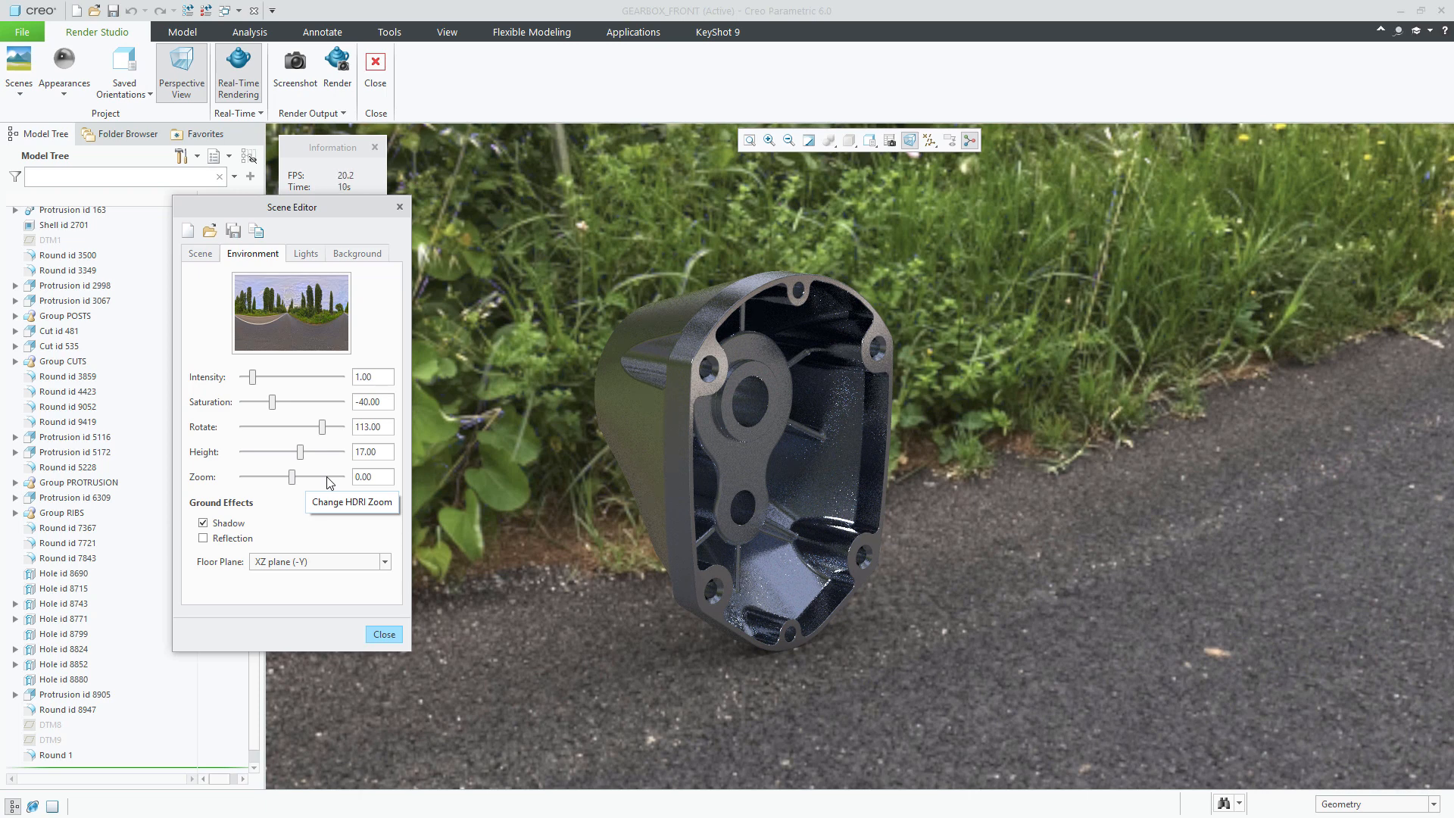
{"action": "left_click_drag", "start_coordinate": [306, 478], "coordinate": [314, 477]}
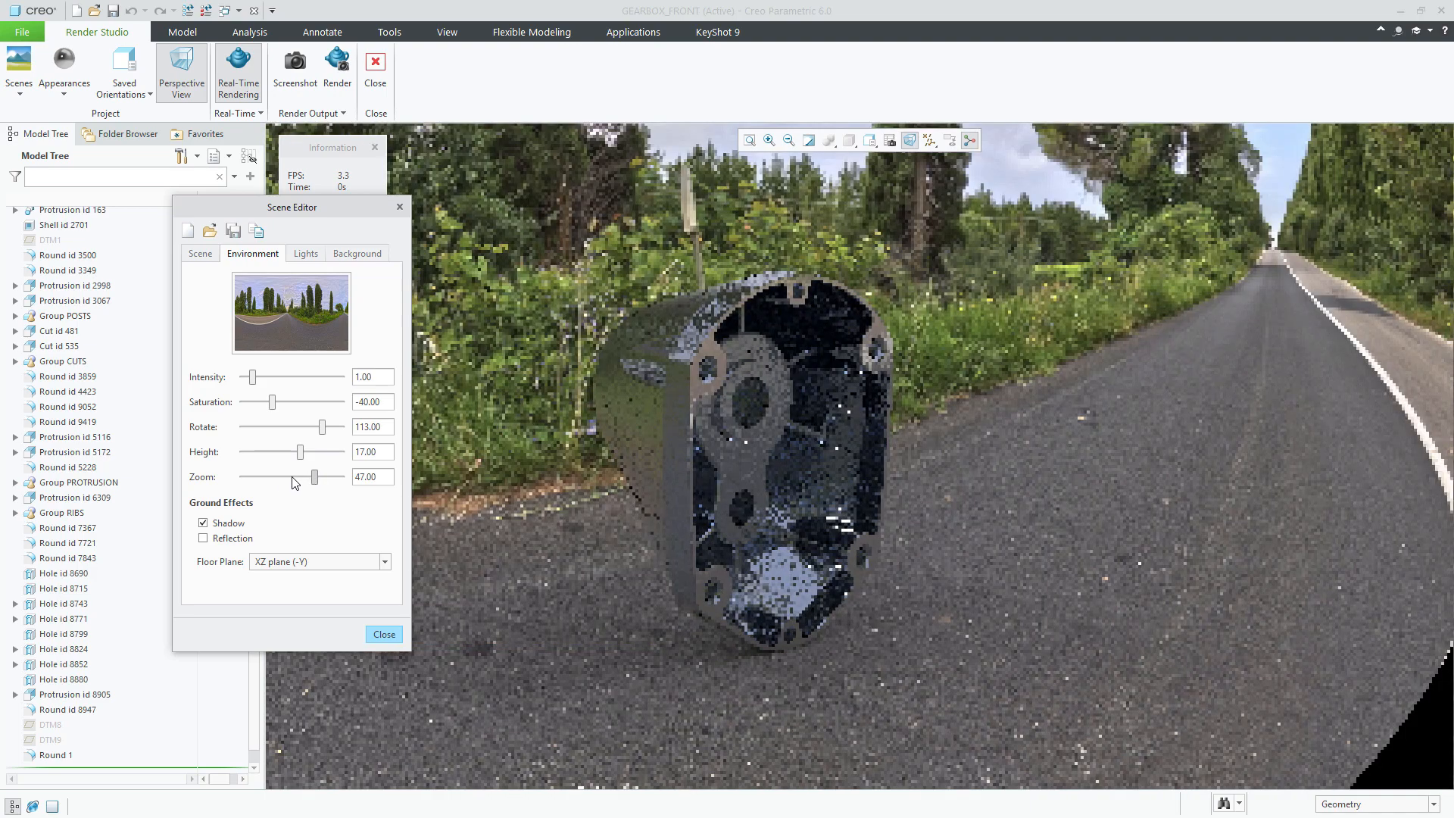
{"action": "left_click", "coordinate": [303, 479]}
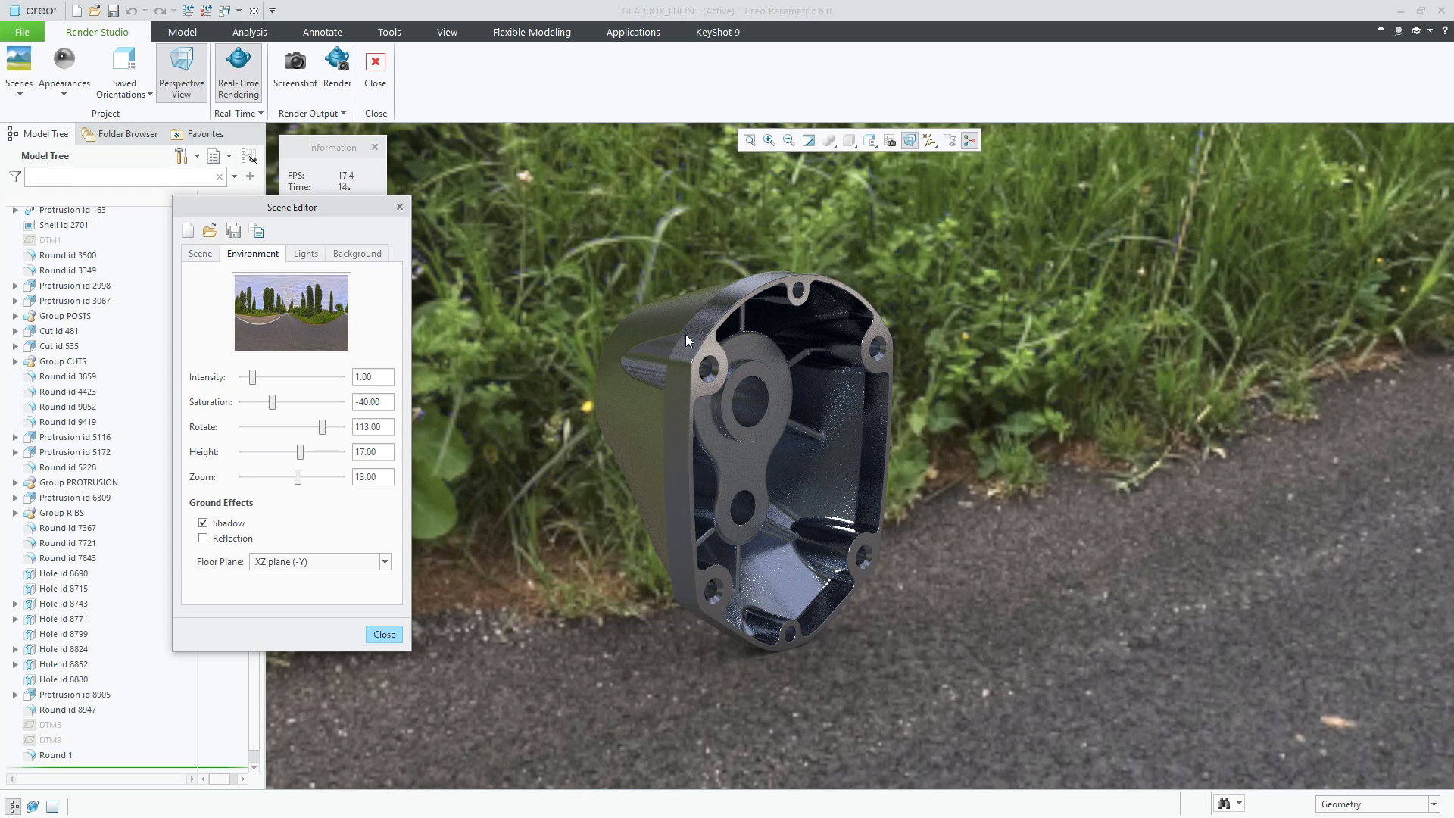
Step: Turn off the default distant light in the scene's lights, and toggle the distant1 light off and on
{"action": "left_click", "coordinate": [306, 254]}
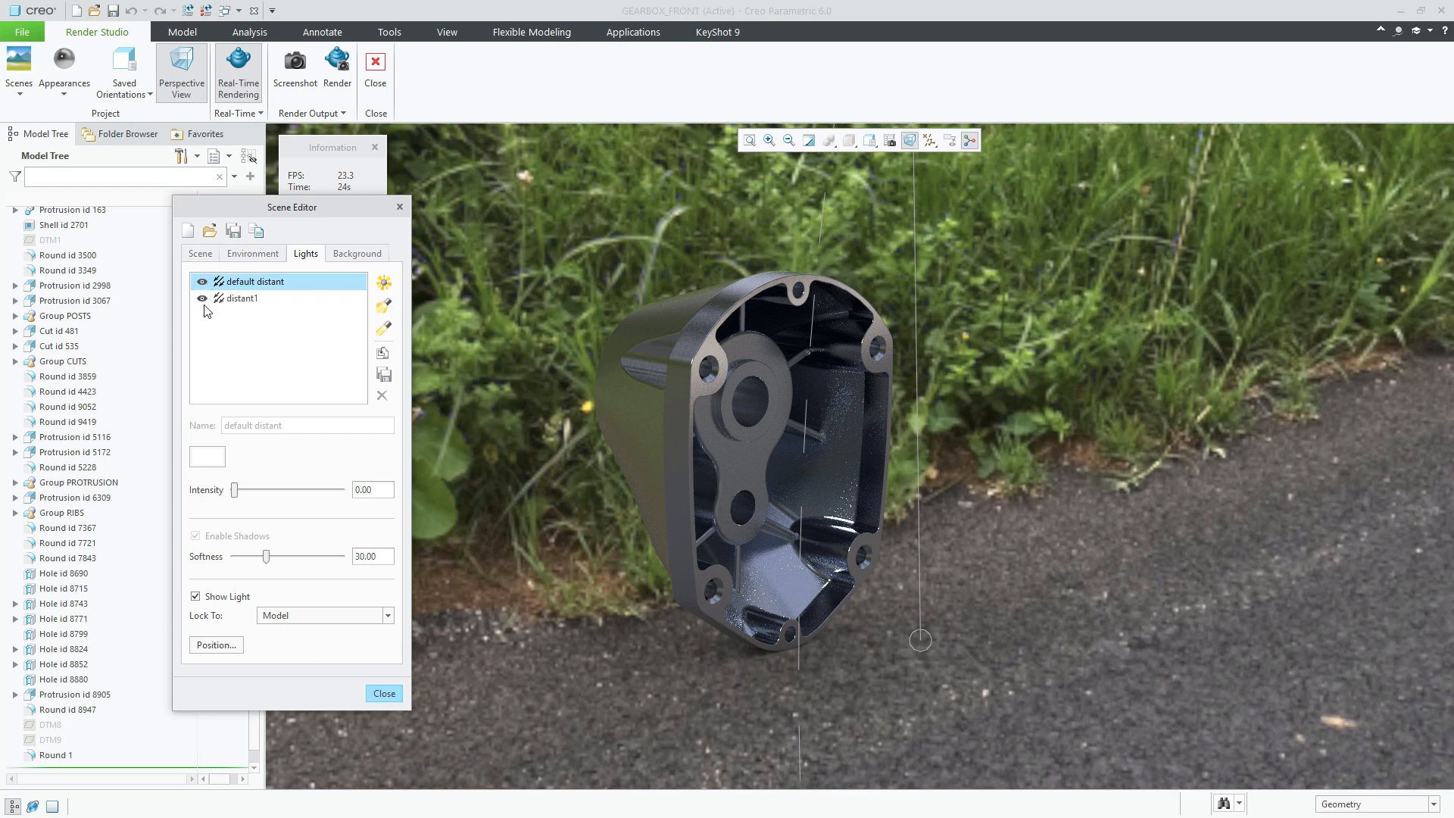
{"action": "left_click", "coordinate": [203, 298]}
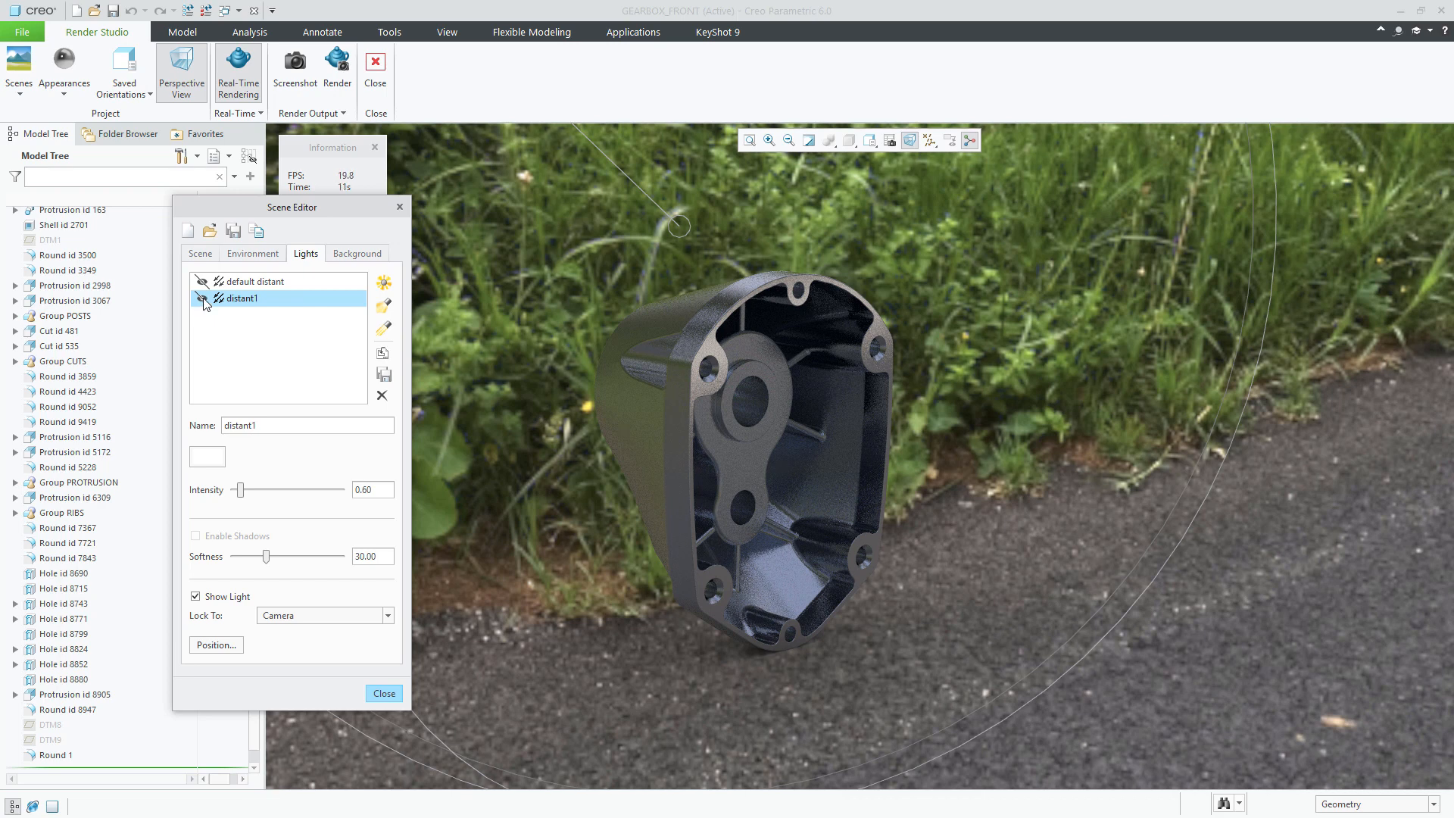
{"action": "left_click", "coordinate": [203, 298]}
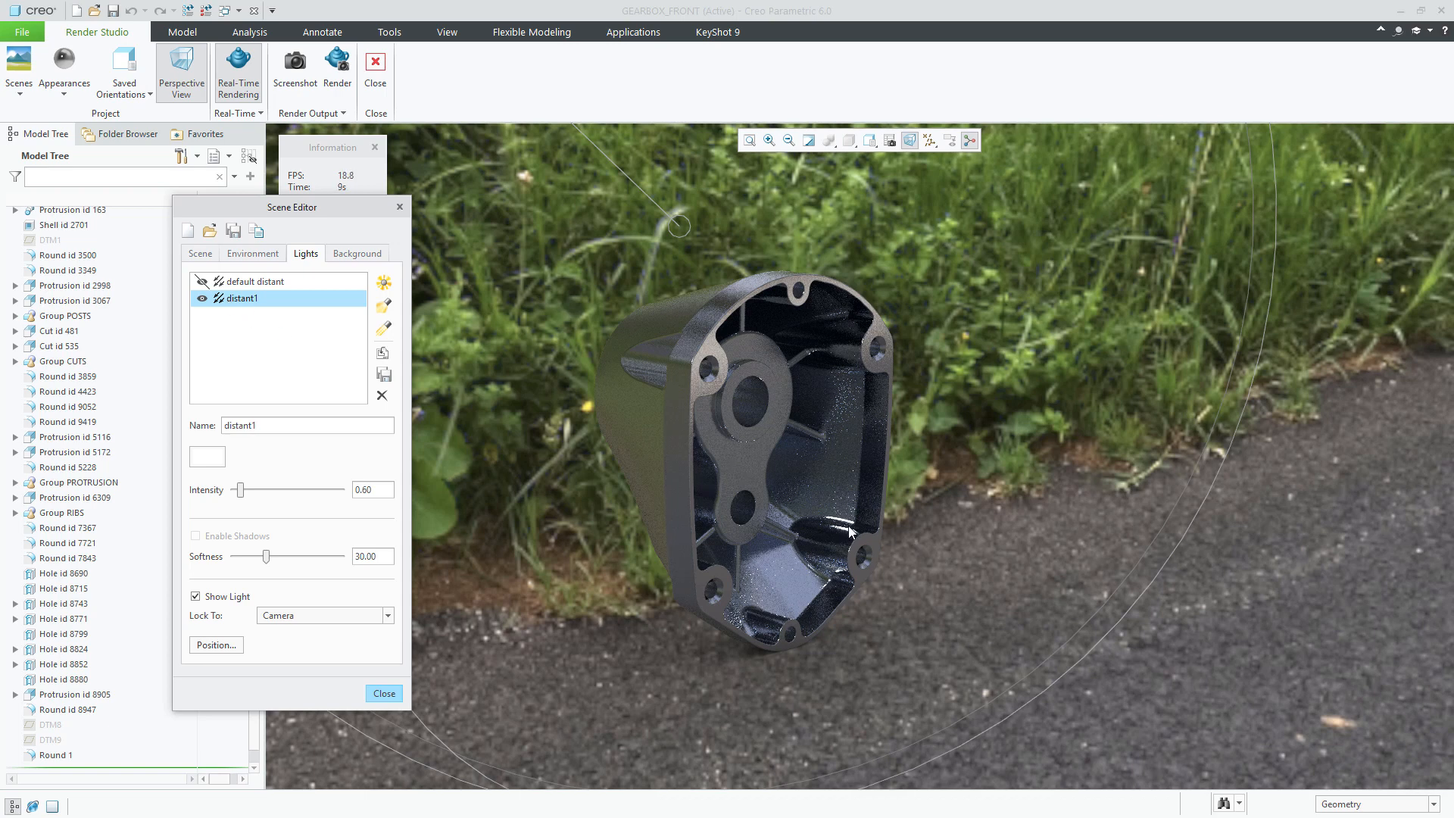
Step: Set the intensity of the distant1 light to 0.1
{"action": "double_click", "coordinate": [377, 488]}
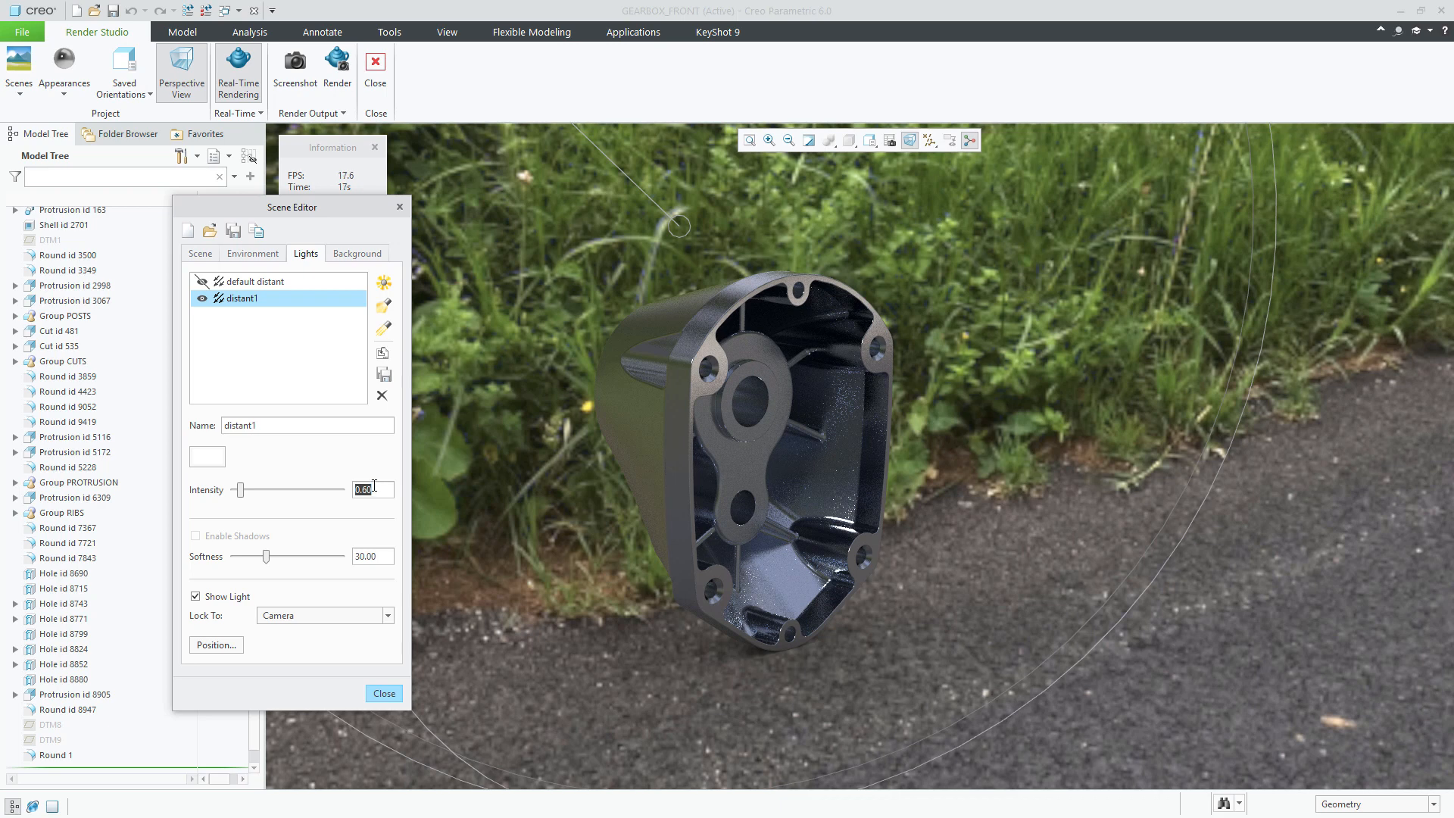
{"action": "left_click", "coordinate": [384, 490]}
{"action": "left_click_drag", "start_coordinate": [382, 490], "coordinate": [345, 492]}
{"action": "type", "text": "0.1"}
{"action": "key", "text": "Return"}
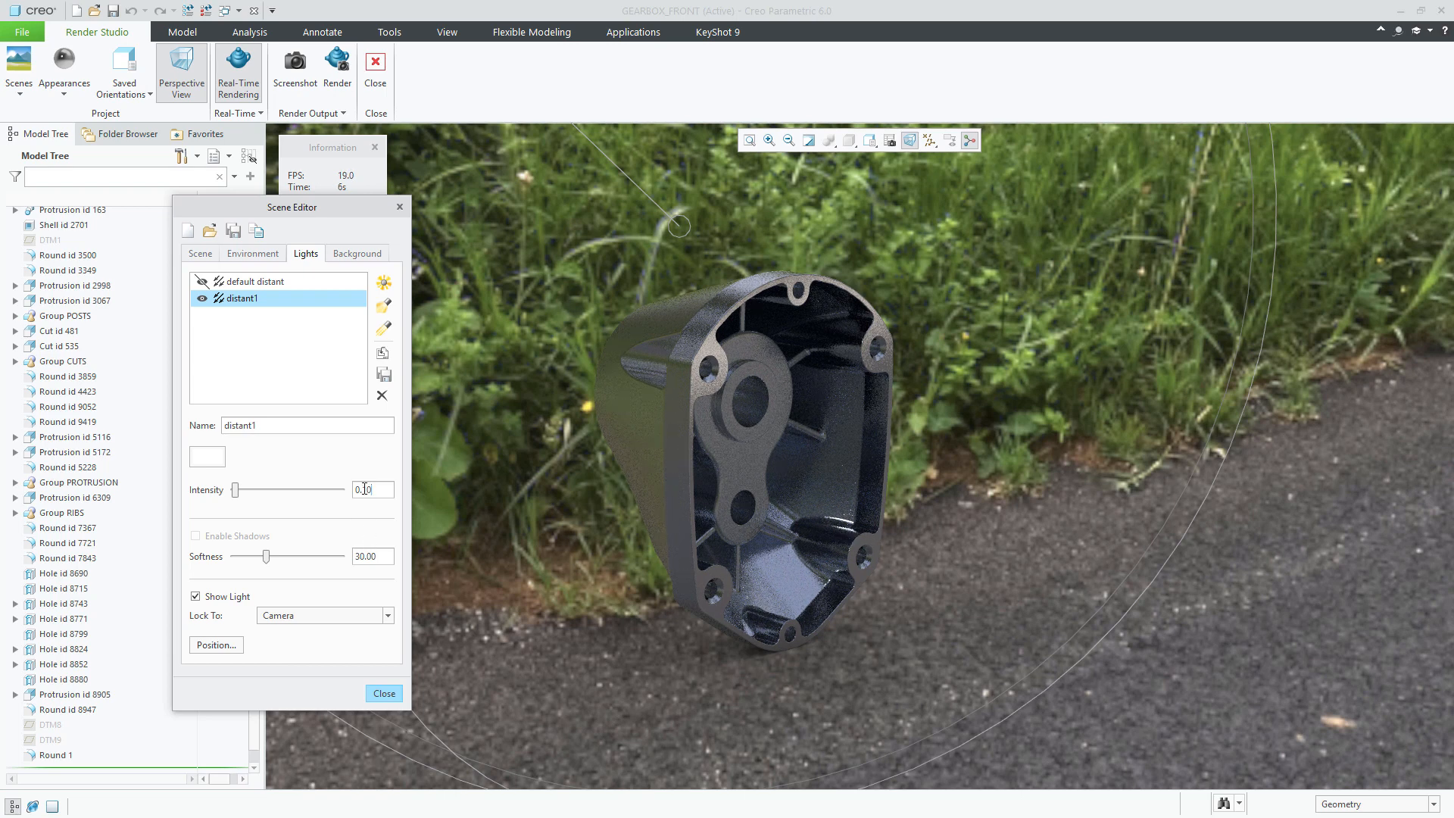
{"action": "left_click_drag", "start_coordinate": [363, 490], "coordinate": [423, 491]}
{"action": "type", "text": "0"}
{"action": "type", "text": "2"}
{"action": "key", "text": "Return"}
{"action": "left_click_drag", "start_coordinate": [364, 493], "coordinate": [388, 493]}
{"action": "key", "text": "BackSpace"}
{"action": "key", "text": "BackSpace"}
{"action": "type", "text": "10"}
Step: Set the shadow softness of the distant1 light to 91, trying 0 first
{"action": "left_click_drag", "start_coordinate": [266, 557], "coordinate": [219, 560]}
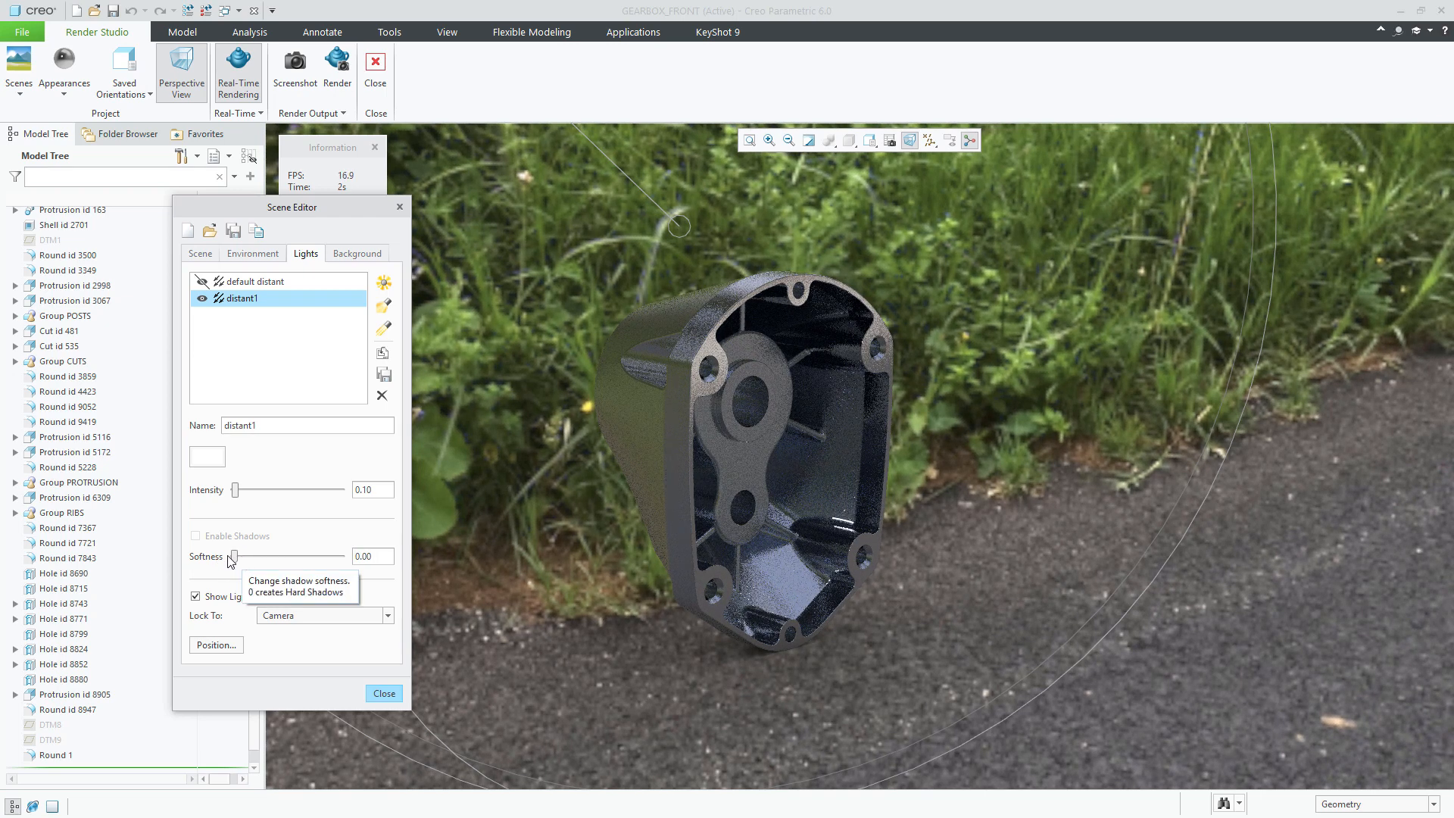
{"action": "left_click_drag", "start_coordinate": [234, 559], "coordinate": [340, 560]}
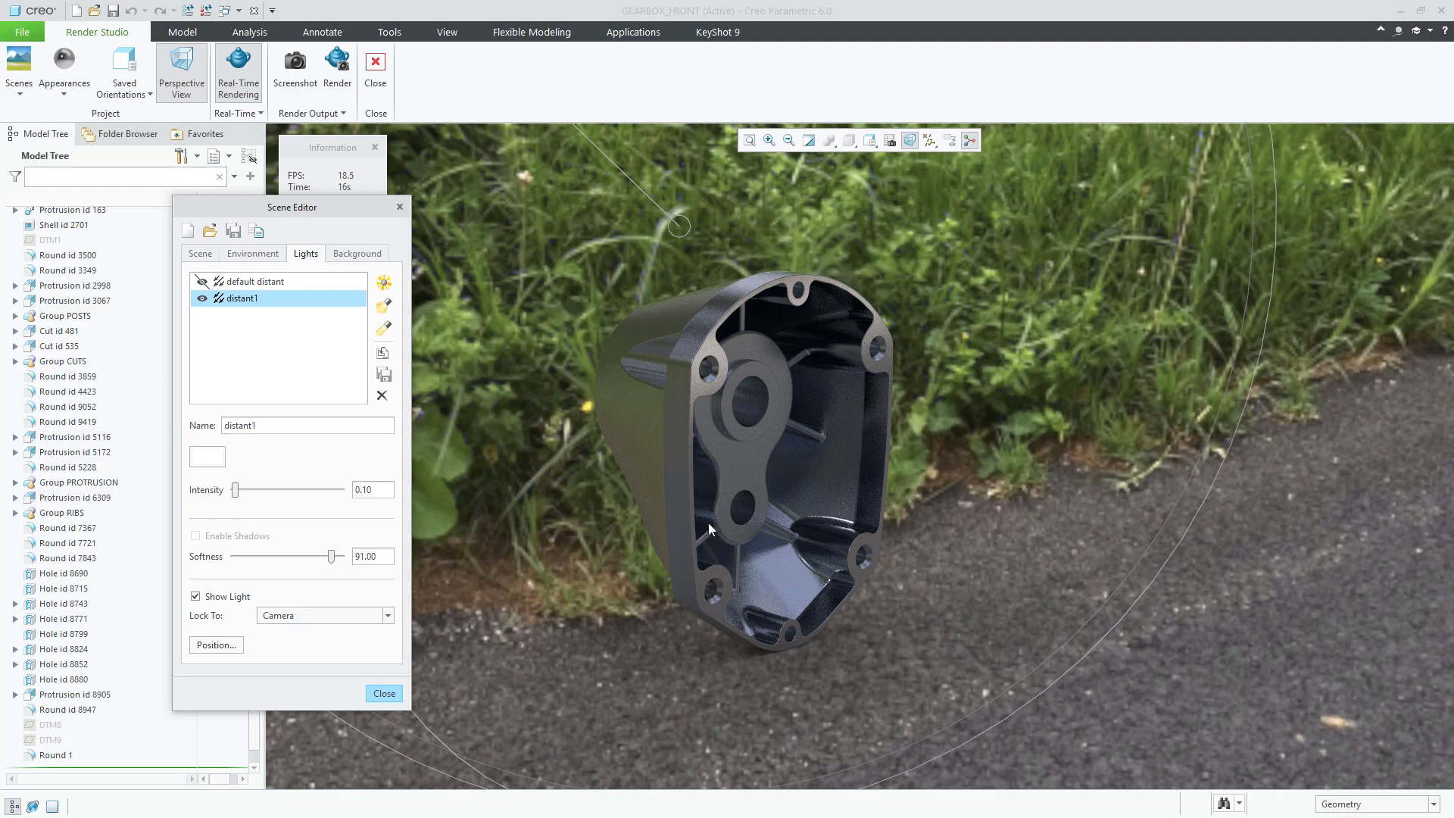
Step: Lock the distant1 light to the Model instead of the Camera
{"action": "middle_click_drag", "start_coordinate": [708, 523], "coordinate": [726, 470]}
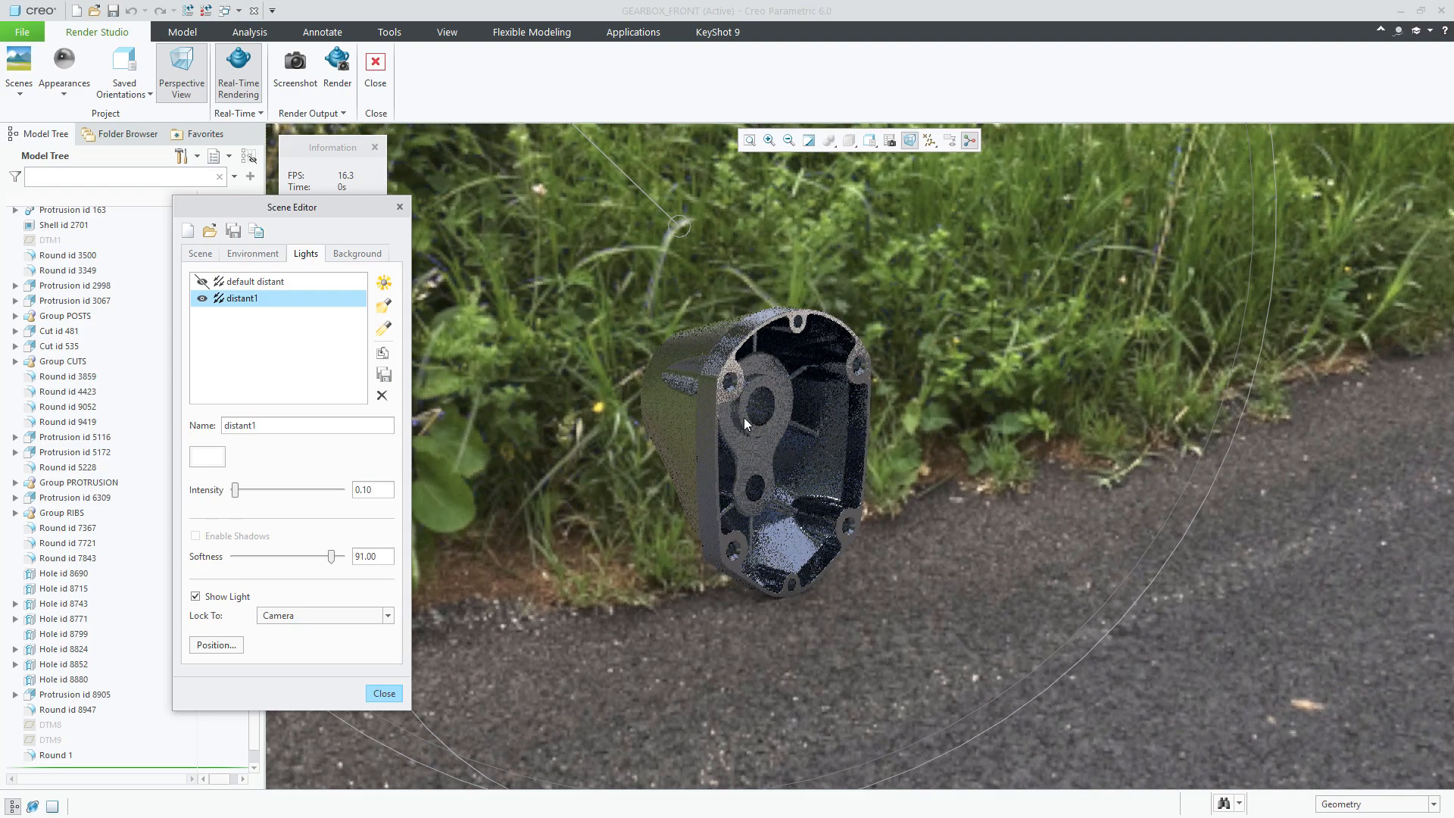
{"action": "scroll", "coordinate": [744, 416], "scroll_direction": "down", "scroll_amount": 5}
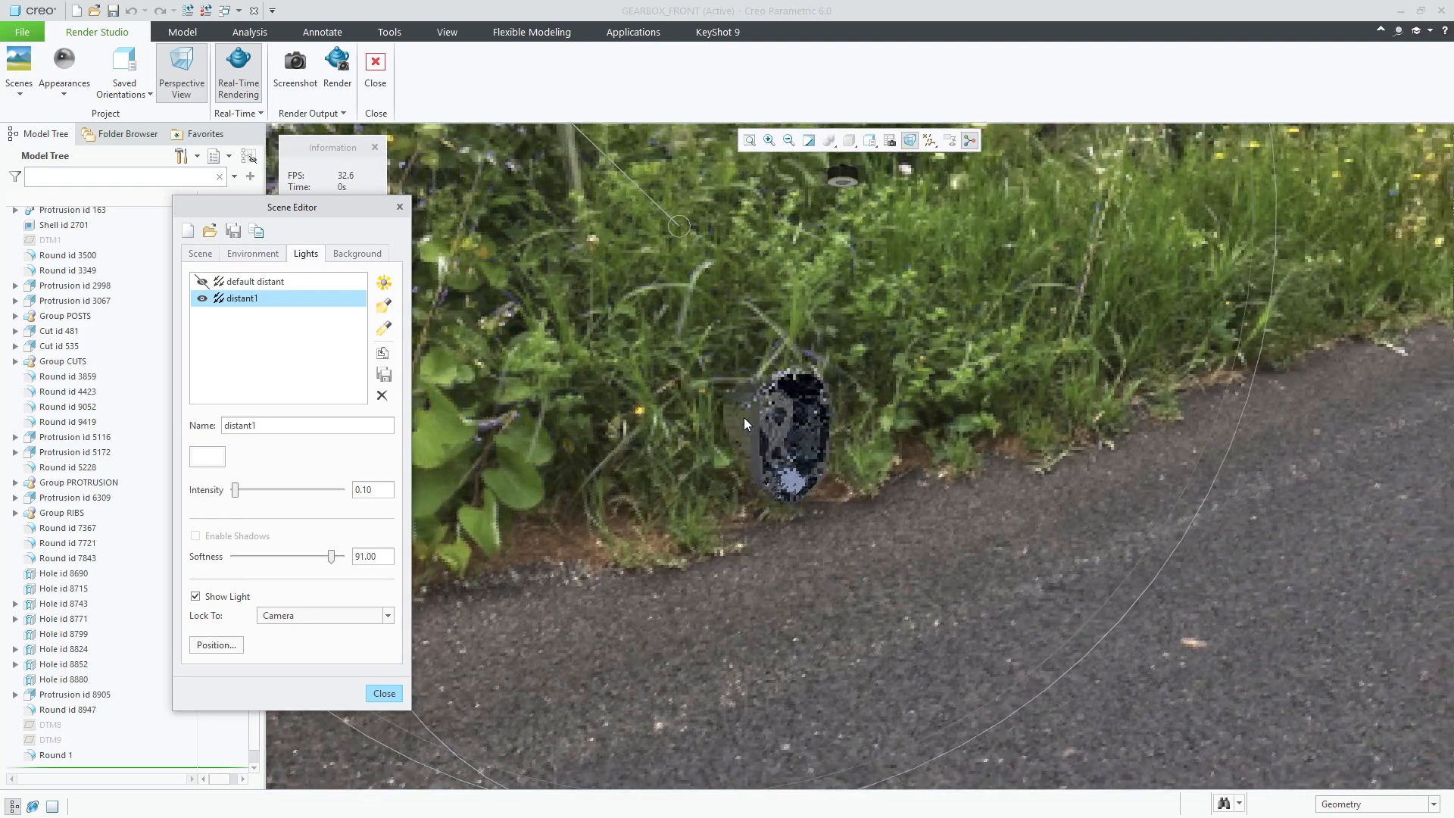
{"action": "scroll", "coordinate": [743, 416], "scroll_direction": "down", "scroll_amount": 4}
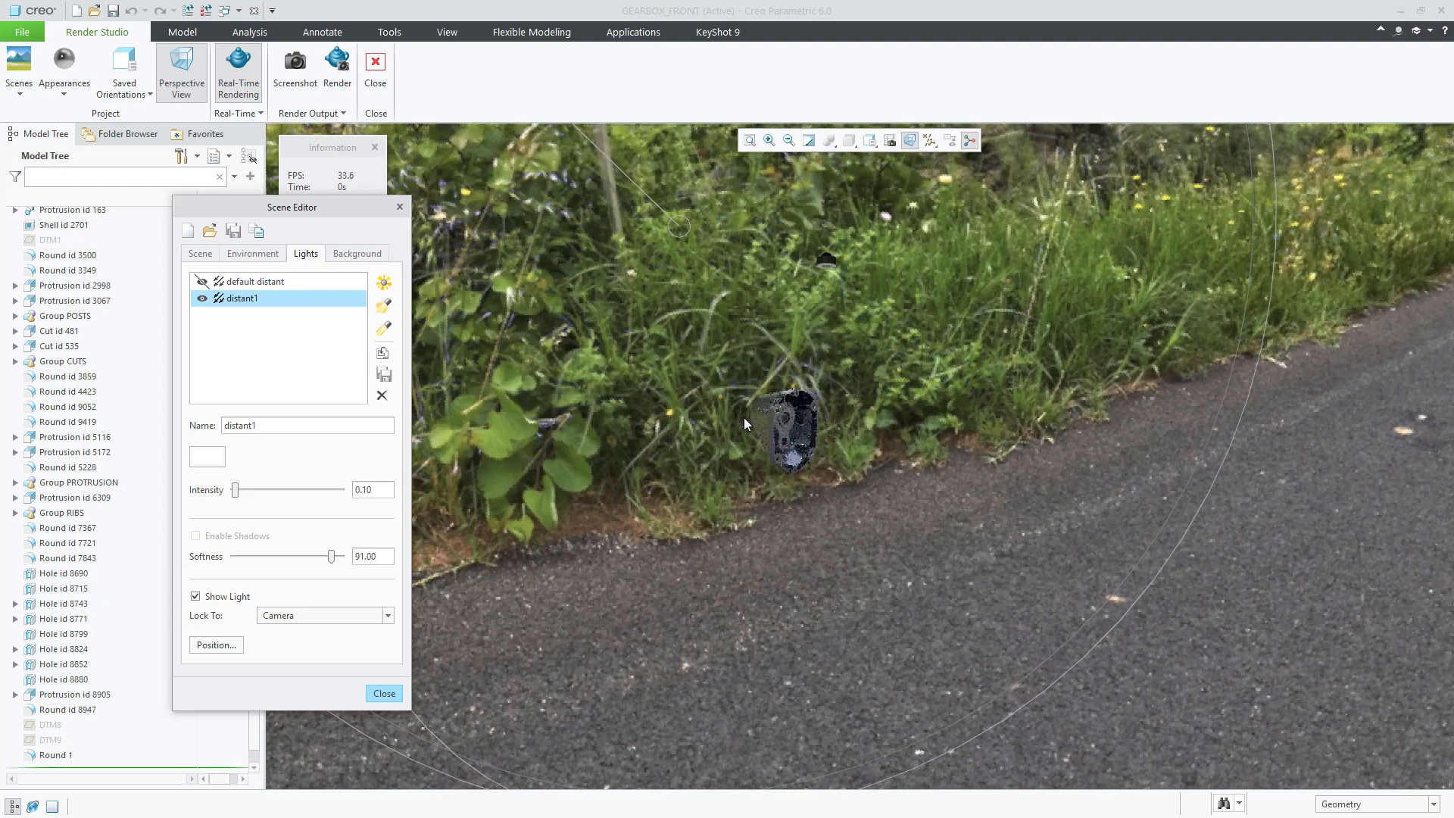
{"action": "scroll", "coordinate": [743, 417], "scroll_direction": "down", "scroll_amount": 1}
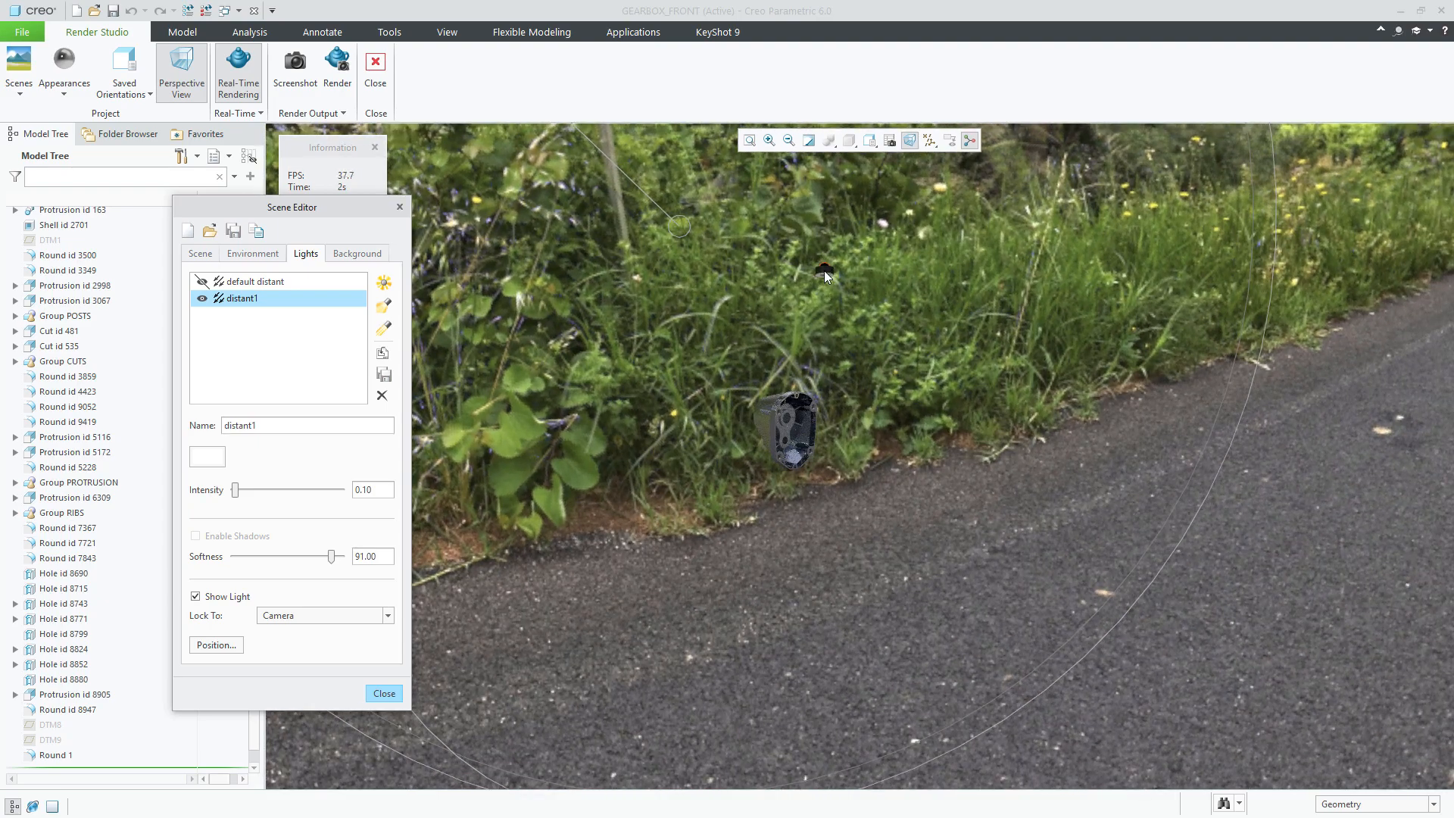
{"action": "middle_click_drag", "start_coordinate": [606, 461], "coordinate": [638, 401]}
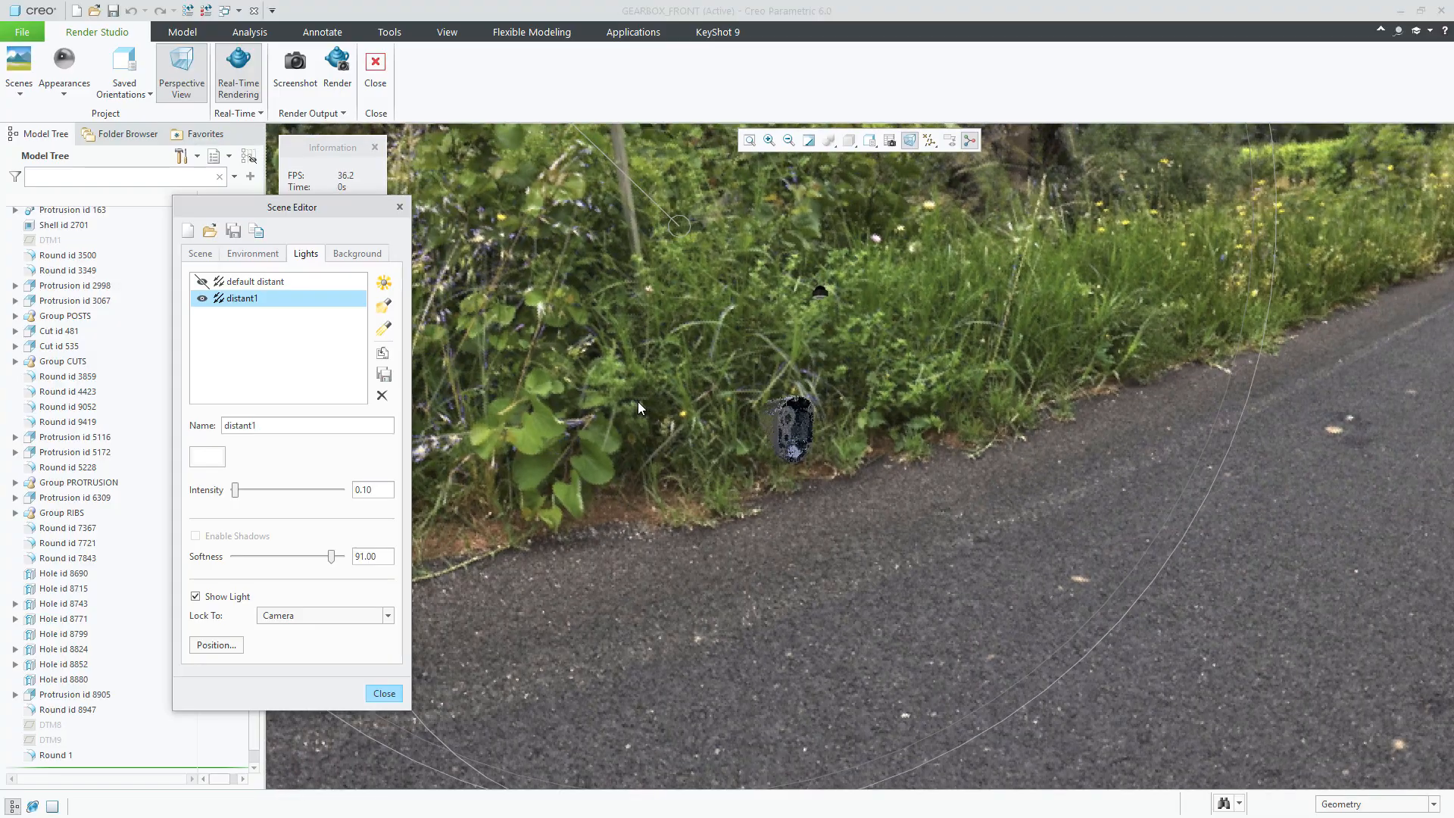
{"action": "scroll", "coordinate": [638, 402], "scroll_direction": "up", "scroll_amount": 3}
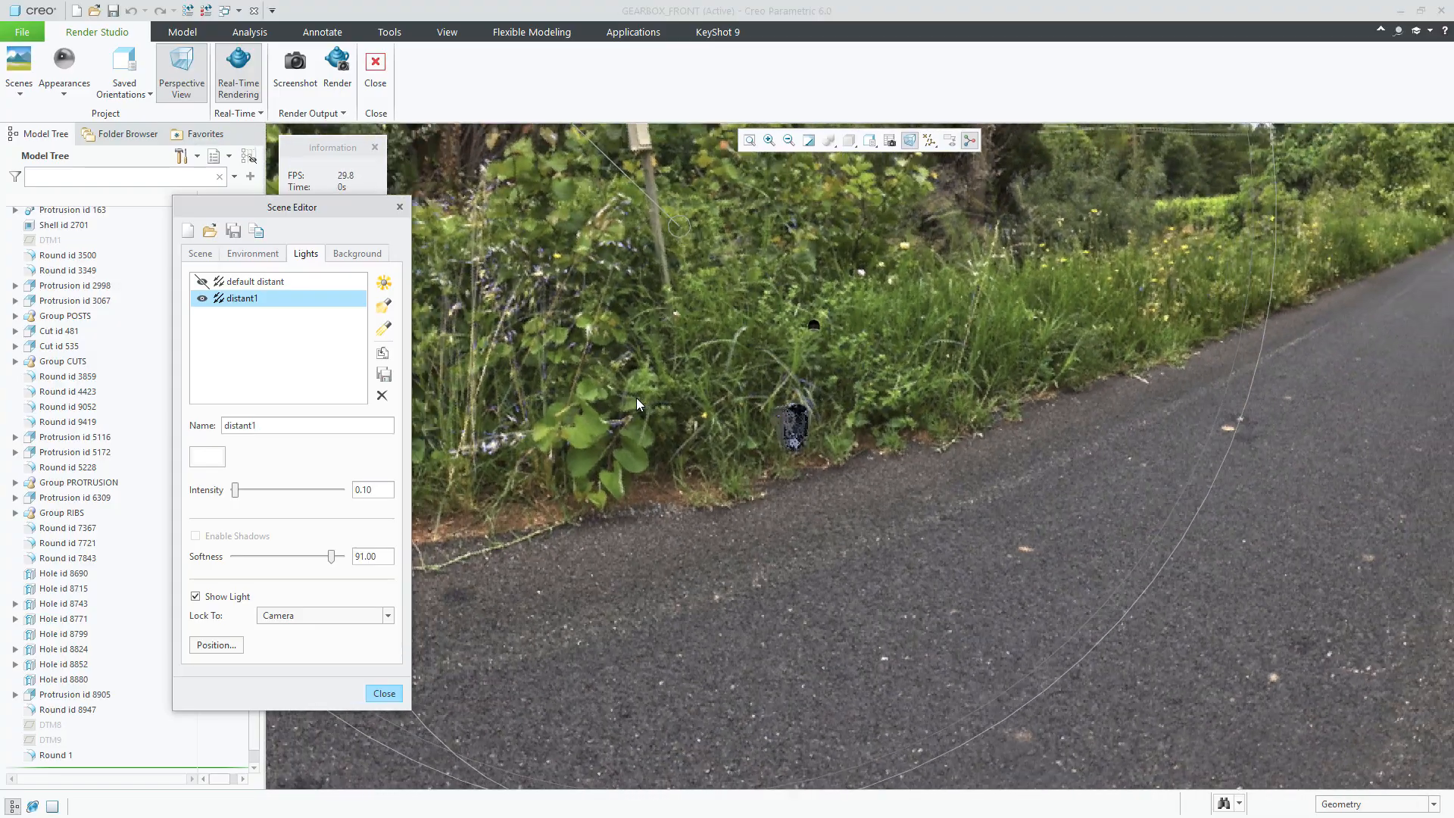
{"action": "scroll", "coordinate": [637, 398], "scroll_direction": "up", "scroll_amount": 3}
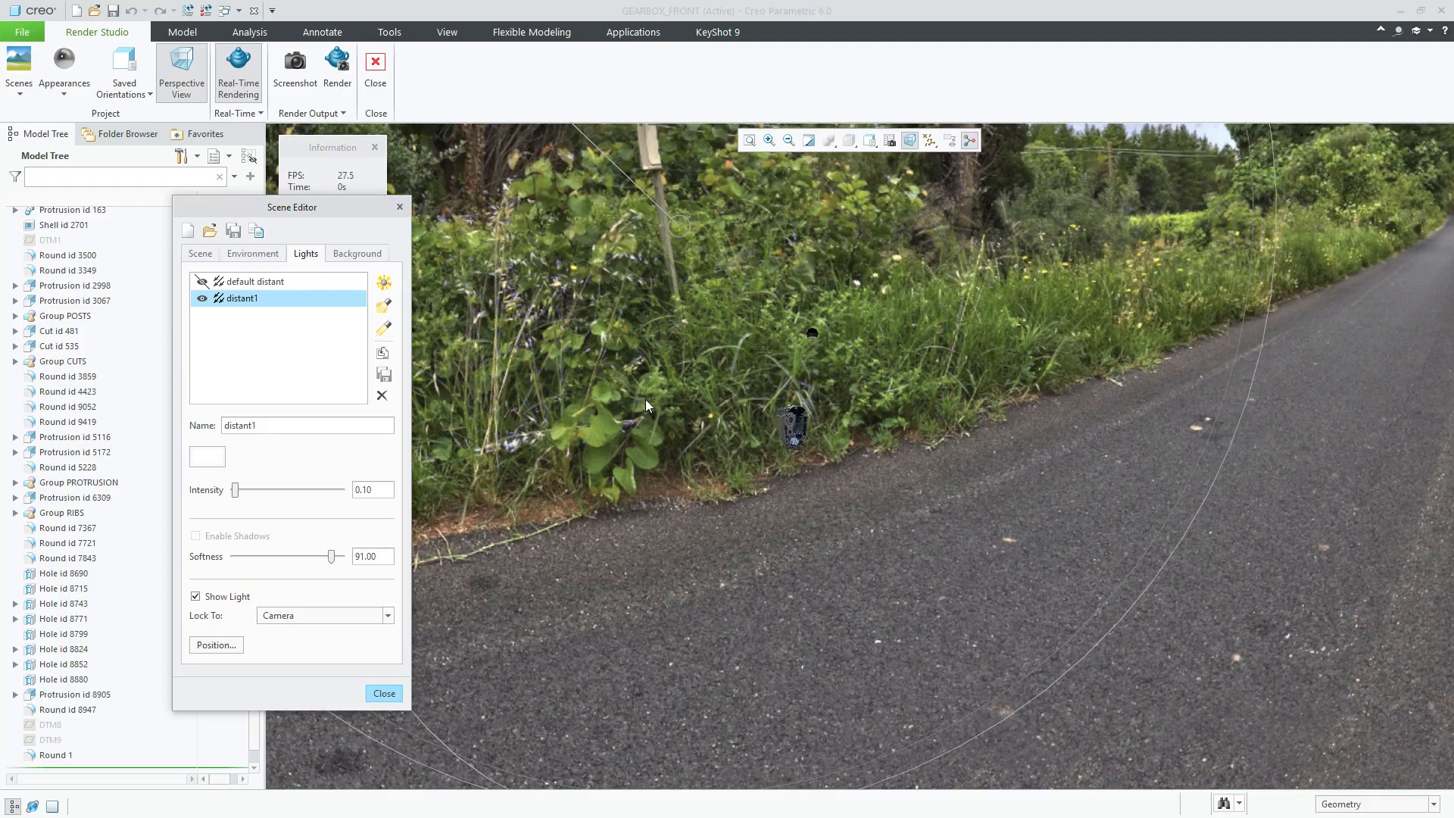
{"action": "scroll", "coordinate": [645, 399], "scroll_direction": "down", "scroll_amount": 3}
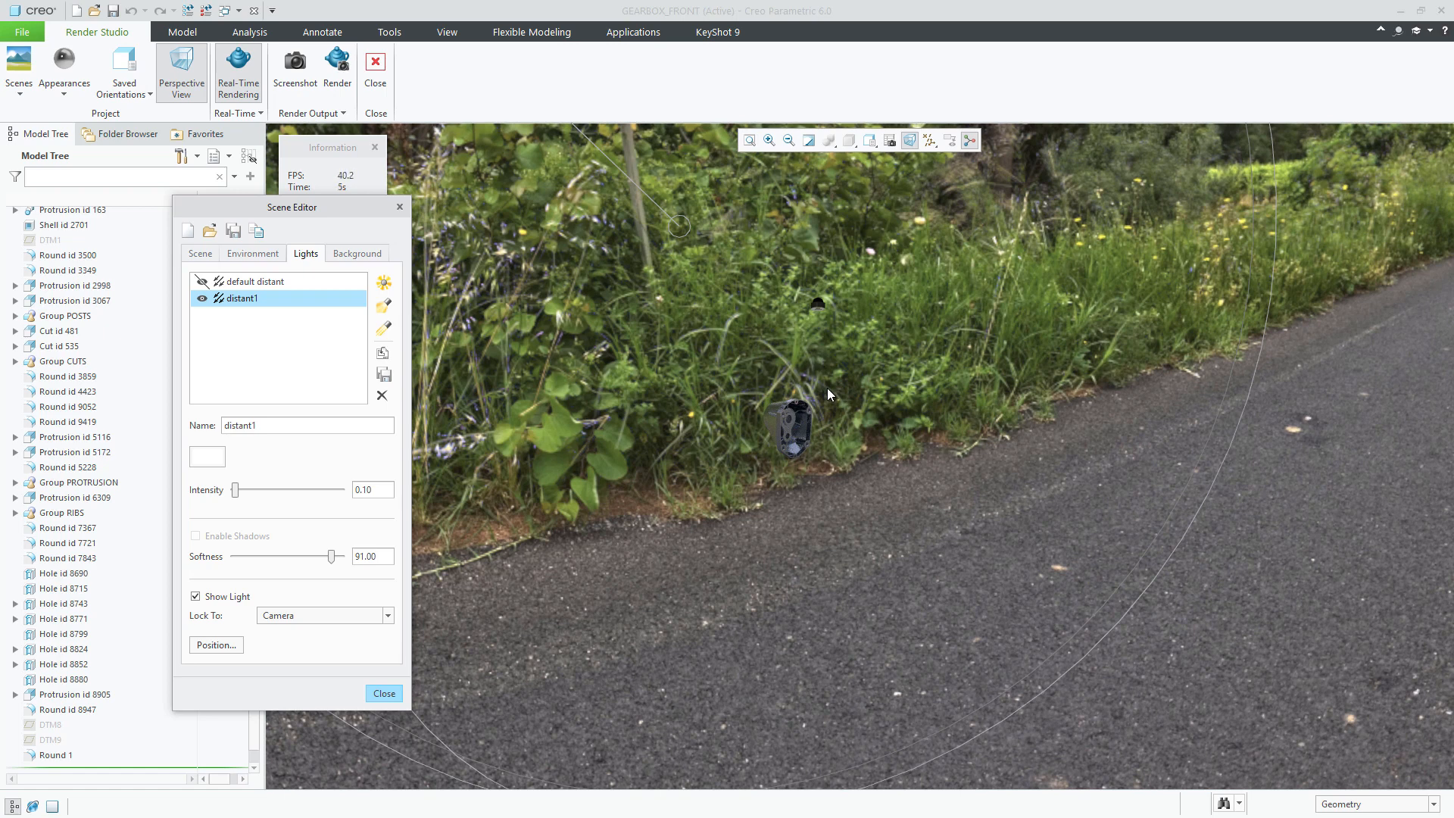
{"action": "left_click", "coordinate": [303, 615]}
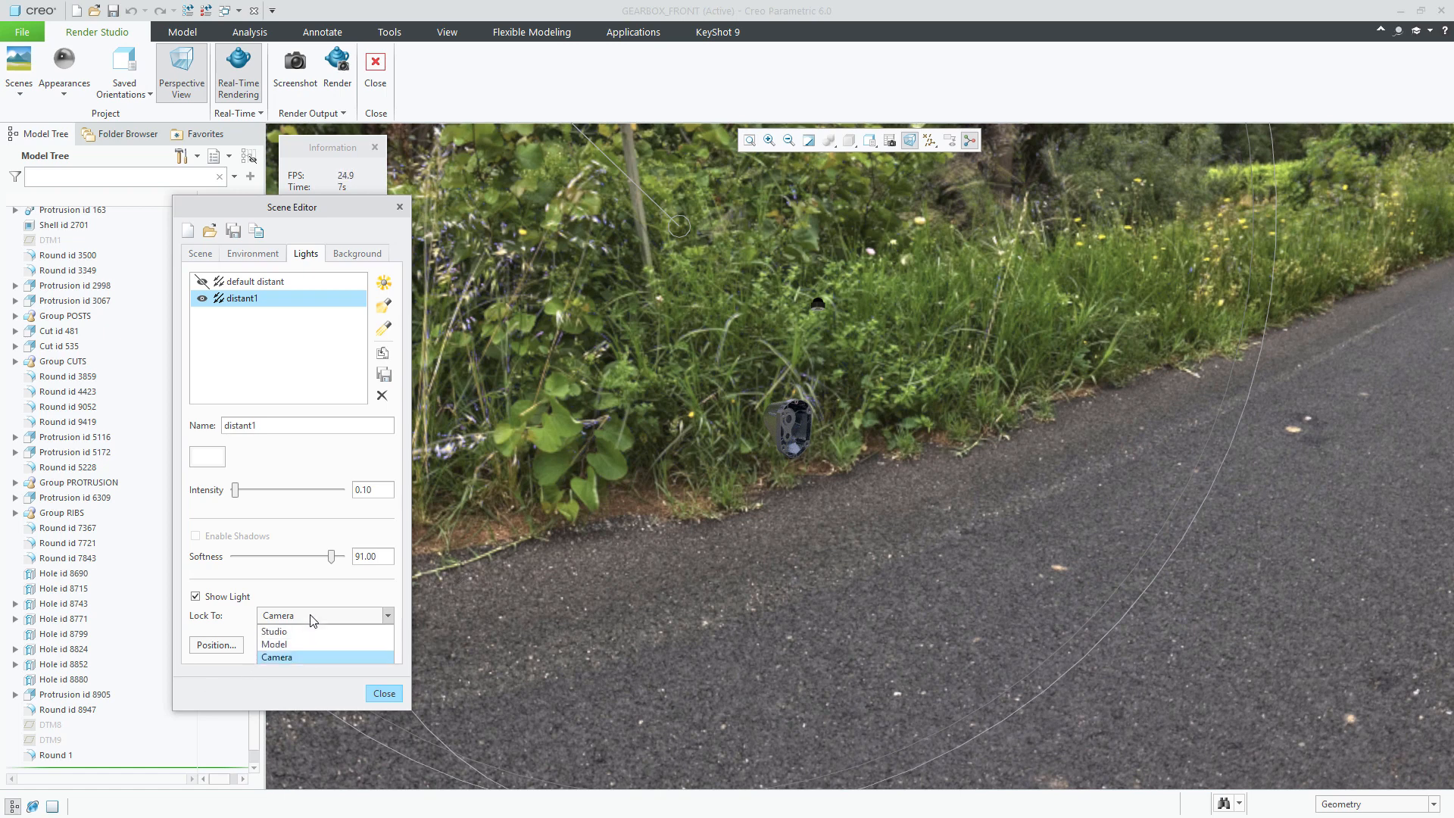
{"action": "left_click", "coordinate": [303, 648]}
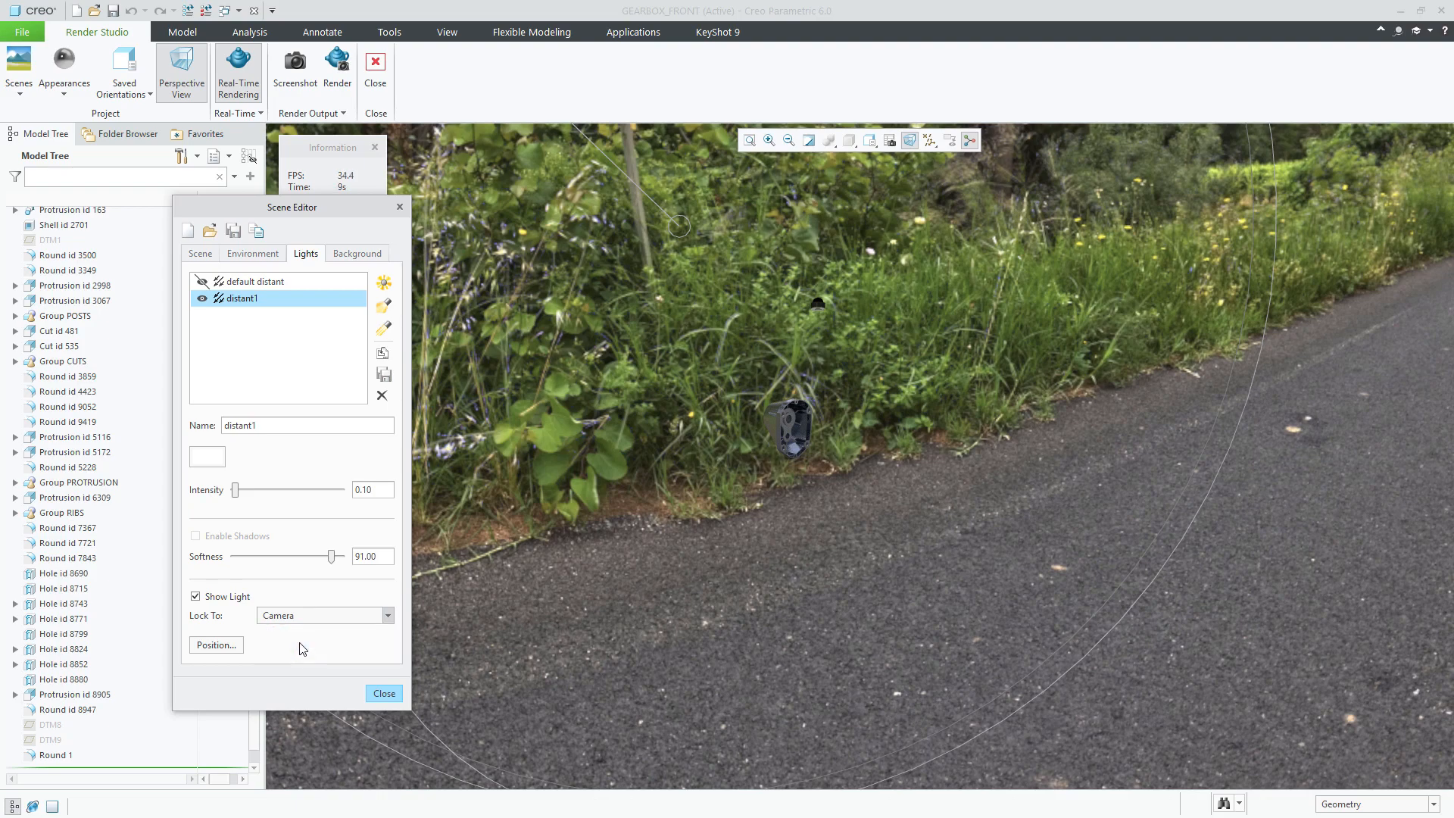
Step: Move the distant1 light around its sphere to a position just beside the housing
{"action": "middle_click_drag", "start_coordinate": [650, 502], "coordinate": [642, 256], "text": "ctrl"}
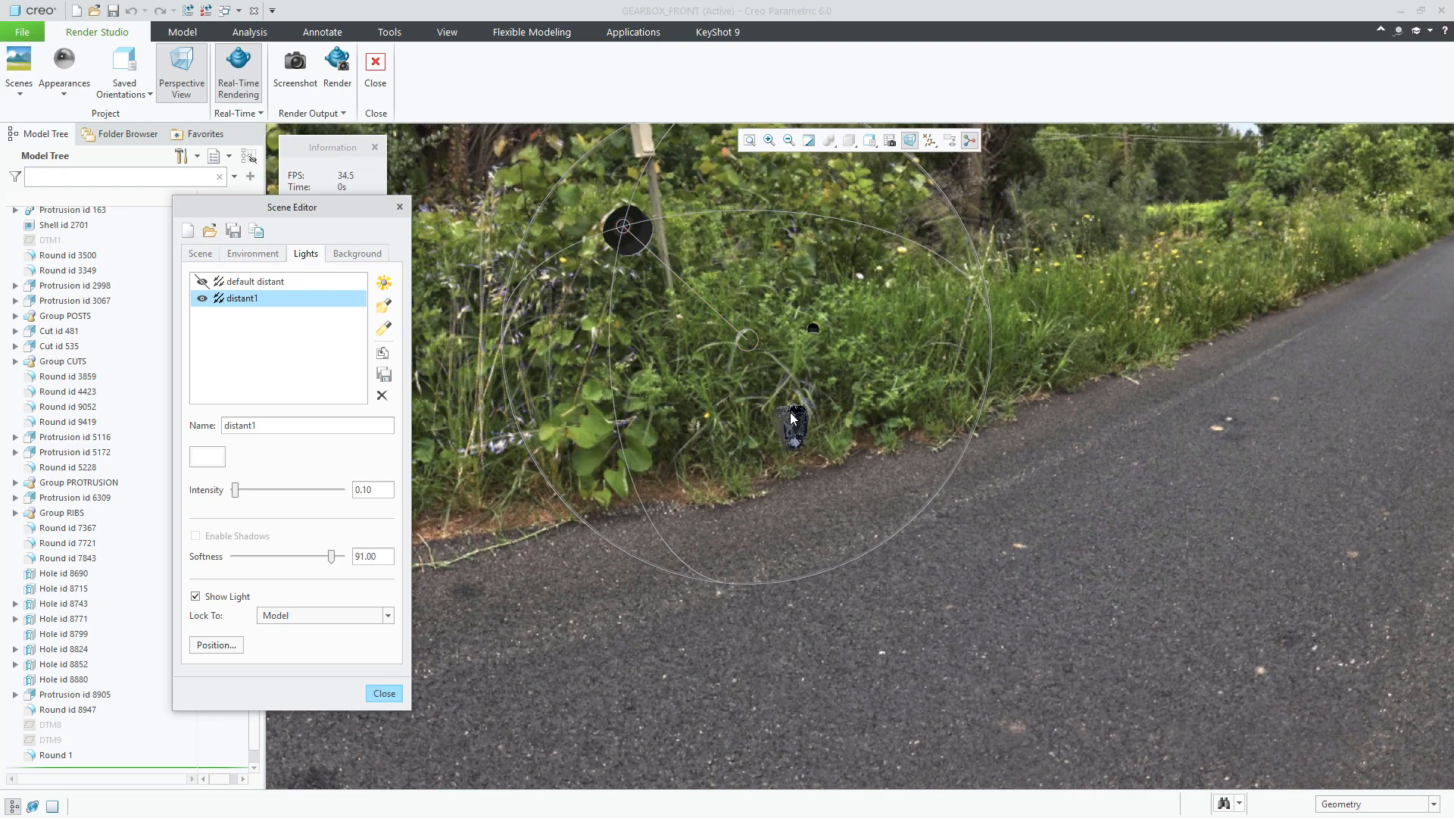
{"action": "left_click_drag", "start_coordinate": [659, 219], "coordinate": [887, 410]}
{"action": "scroll", "coordinate": [812, 430], "scroll_direction": "down", "scroll_amount": 4}
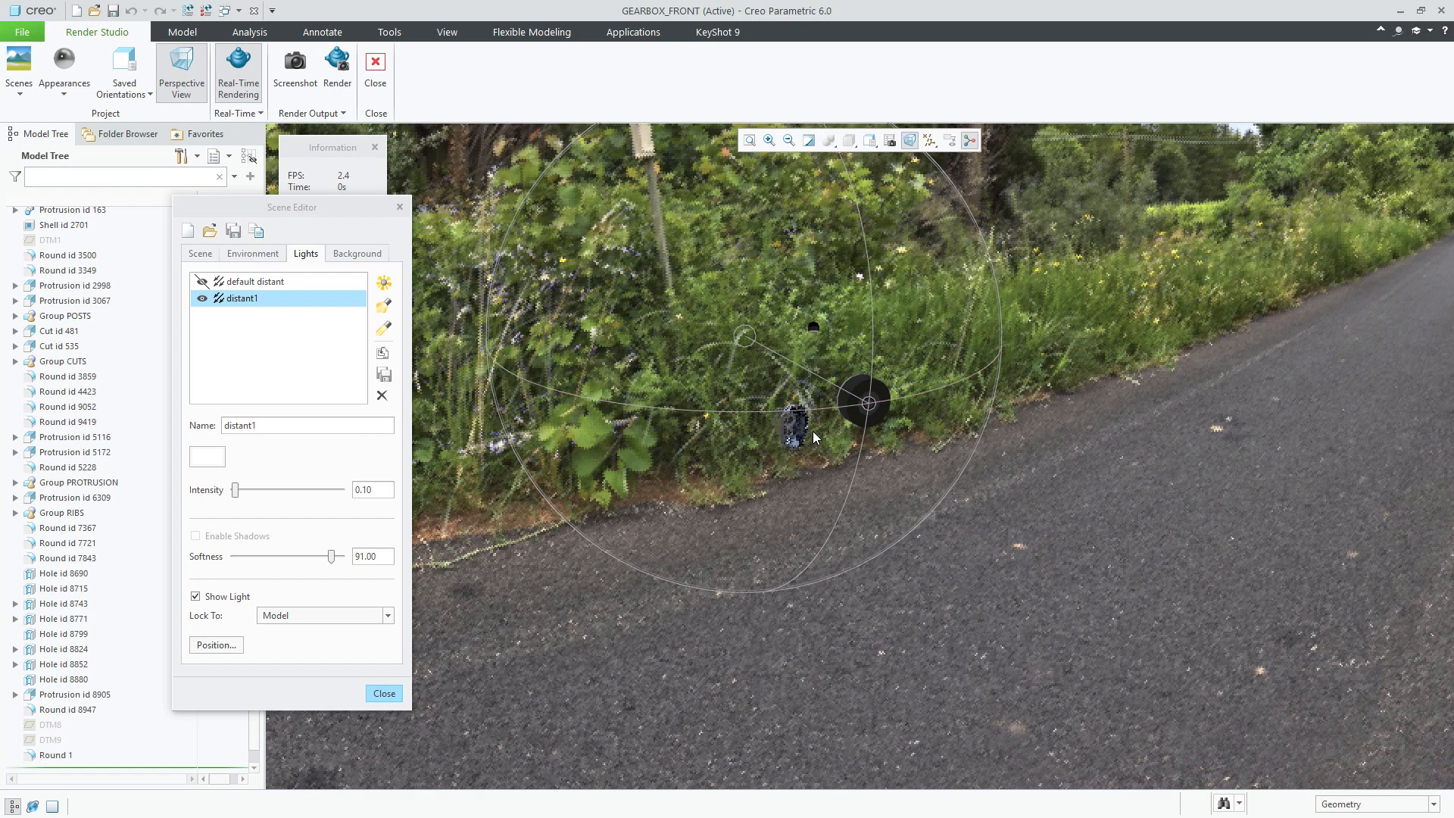
Step: Add a new lightbulb light to the scene
{"action": "scroll", "coordinate": [809, 439], "scroll_direction": "down", "scroll_amount": 5}
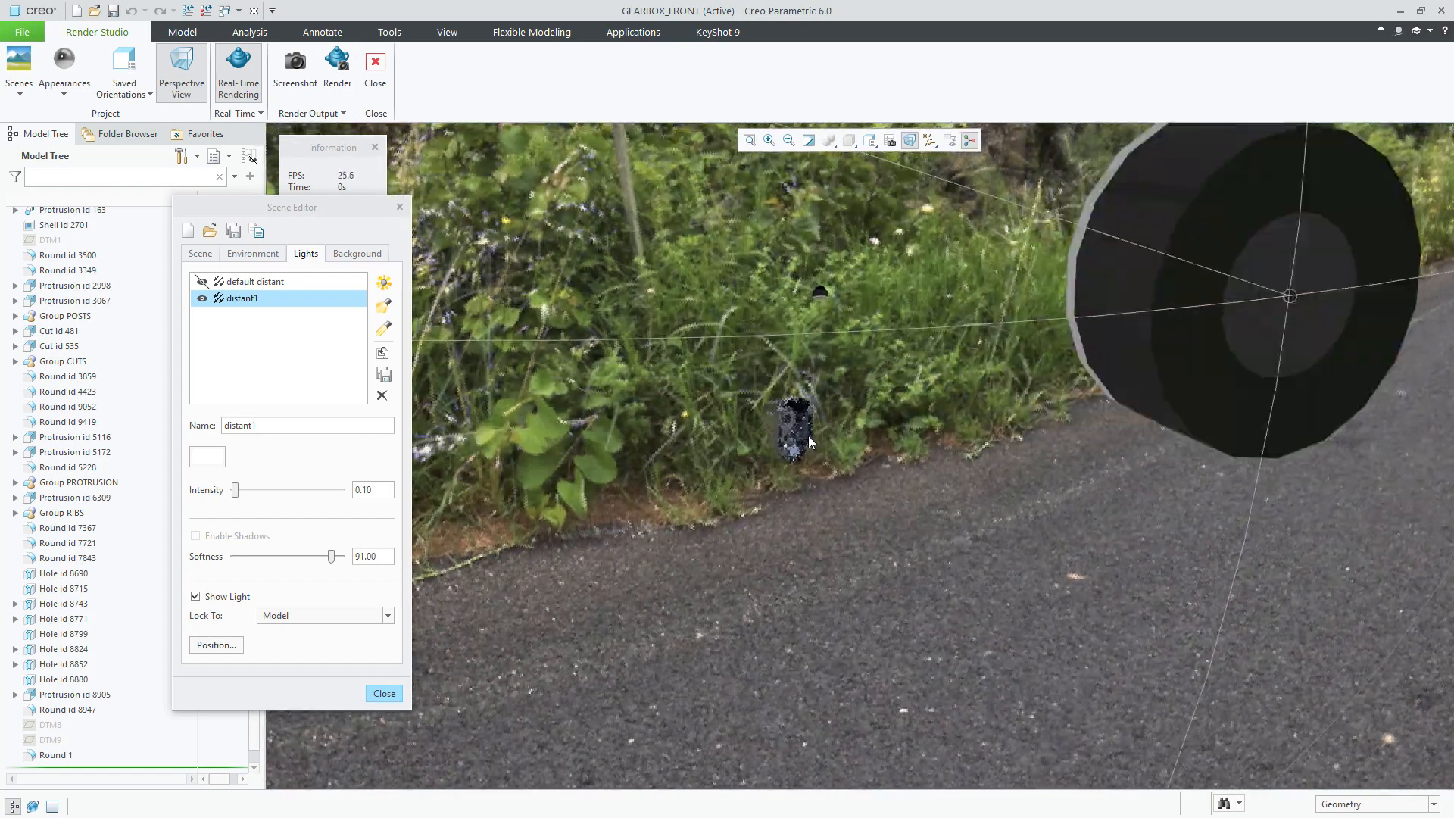
{"action": "scroll", "coordinate": [806, 446], "scroll_direction": "down", "scroll_amount": 4}
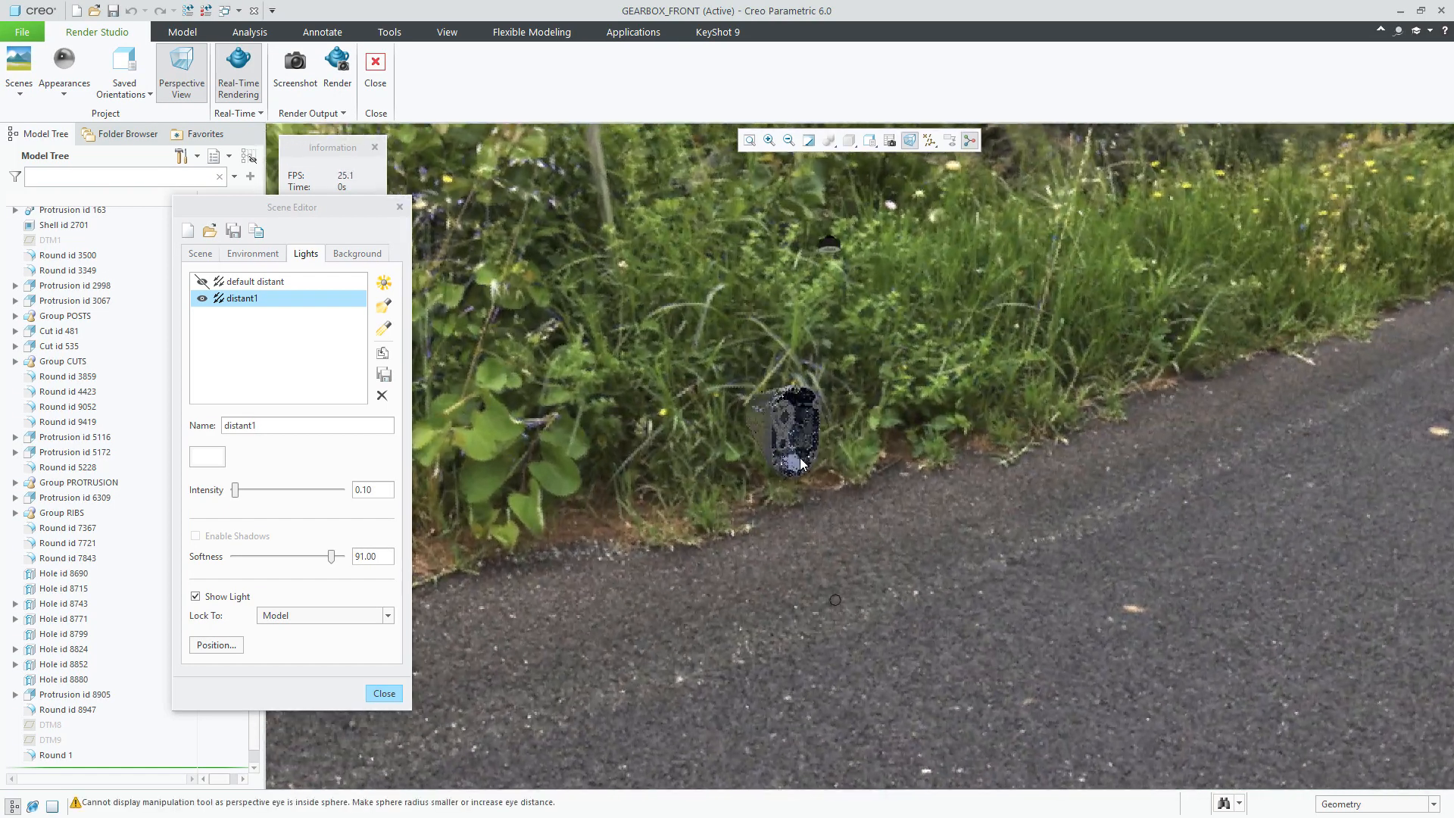
{"action": "scroll", "coordinate": [795, 461], "scroll_direction": "down", "scroll_amount": 6}
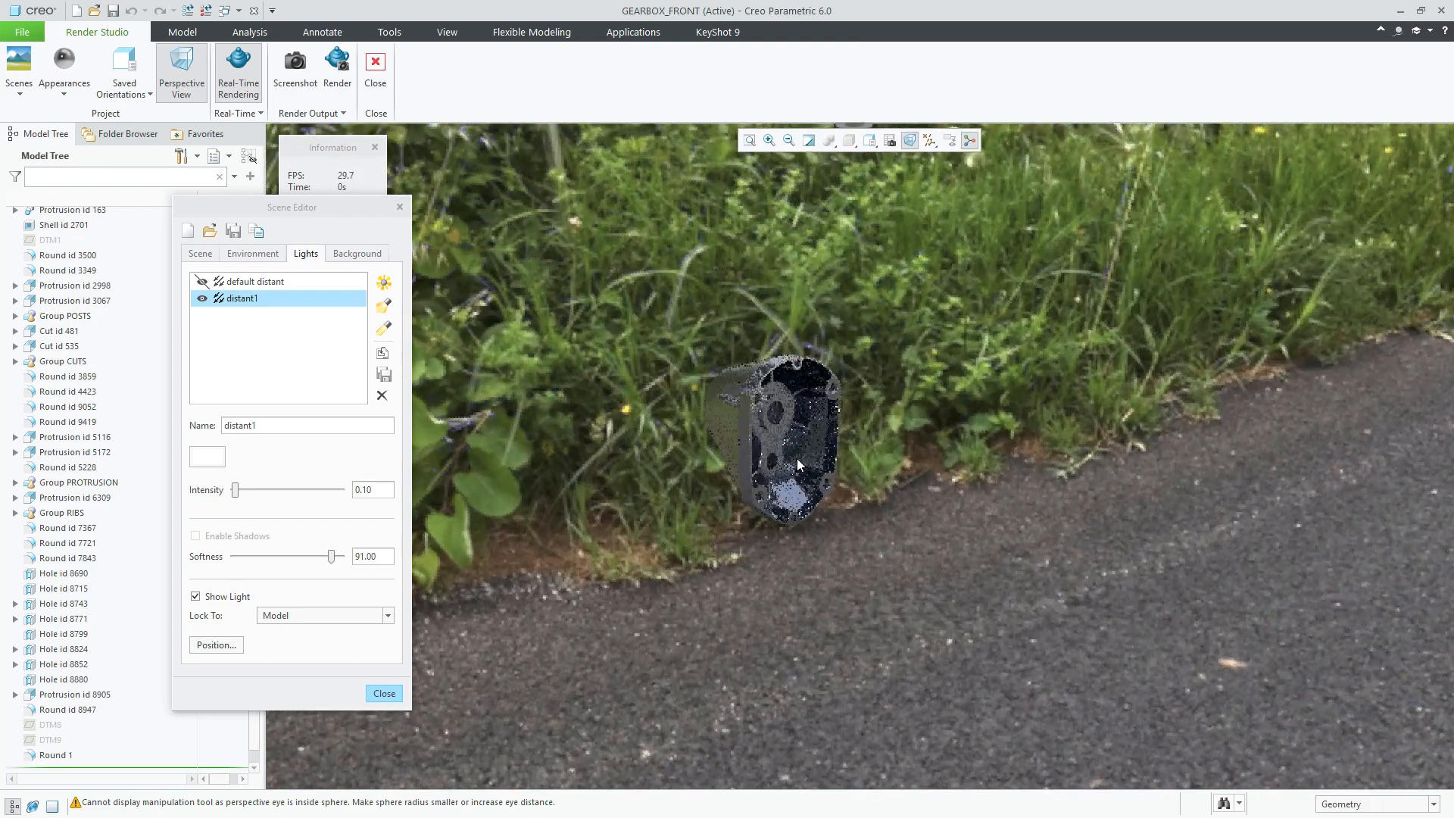
{"action": "scroll", "coordinate": [818, 499], "scroll_direction": "down", "scroll_amount": 3}
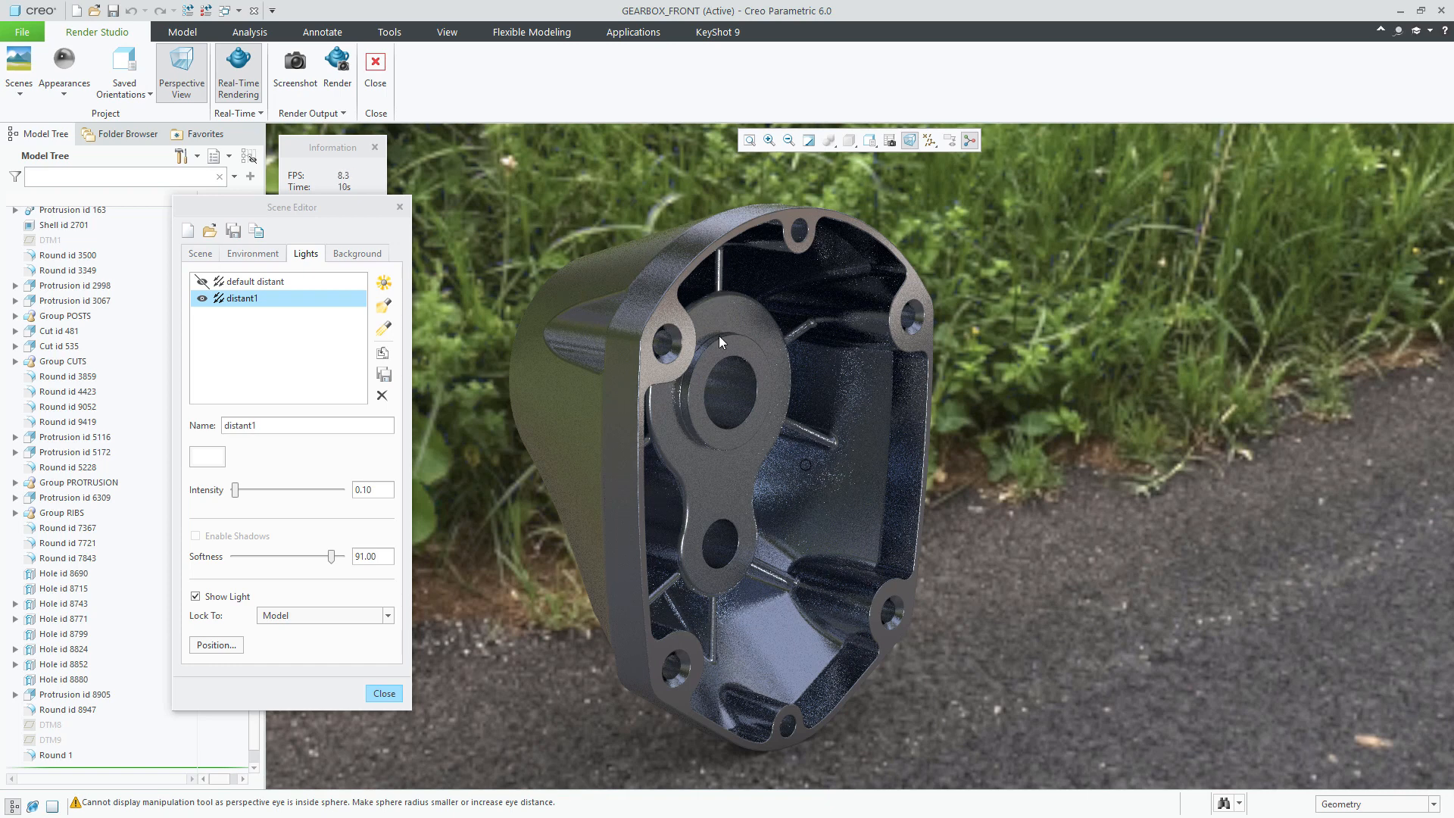
{"action": "left_click", "coordinate": [202, 281]}
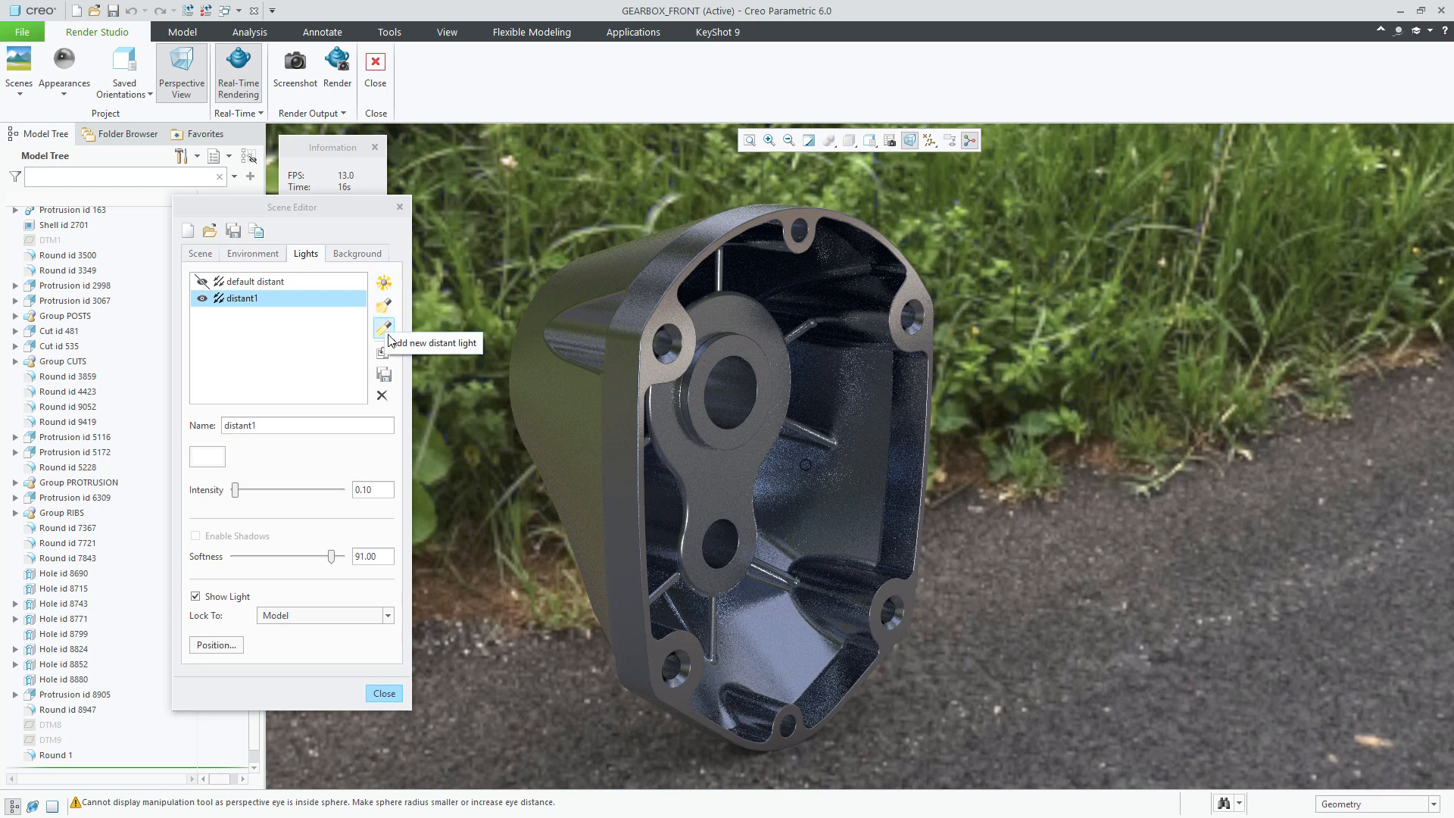
{"action": "left_click", "coordinate": [384, 282]}
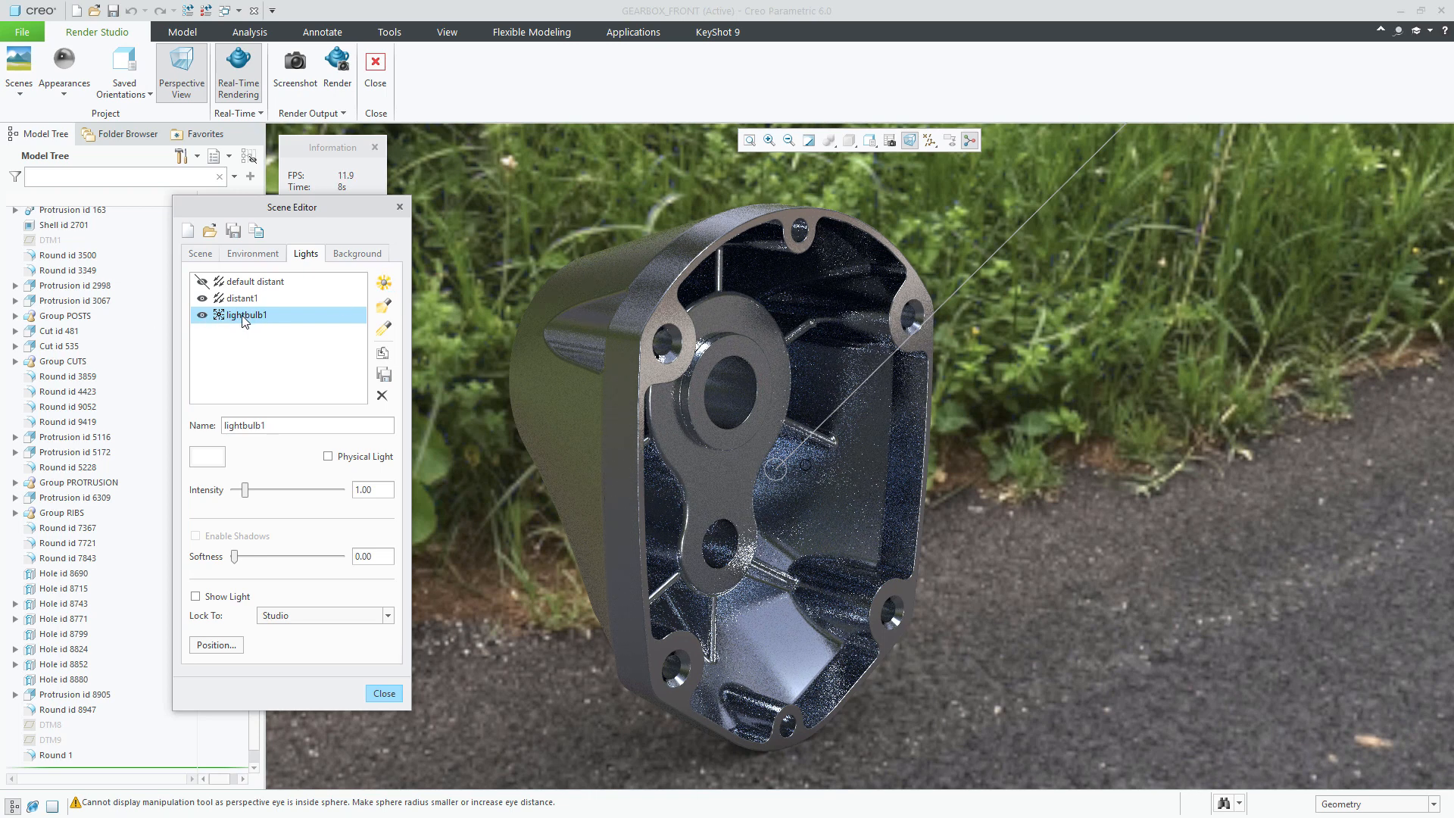
Step: Switch the lightbulb1 light off and on to compare its effect inside the housing
{"action": "left_click", "coordinate": [202, 315]}
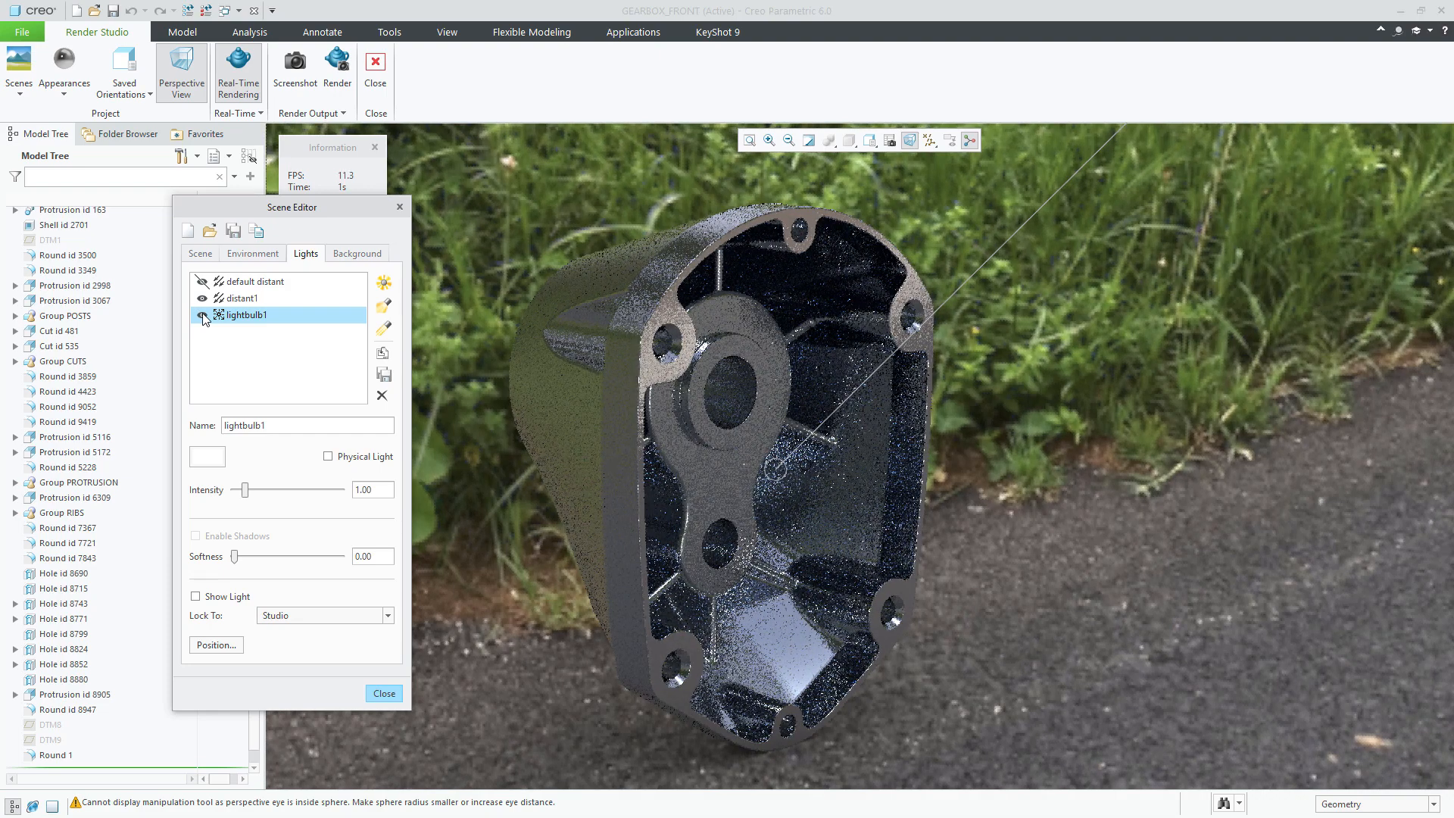
{"action": "left_click", "coordinate": [202, 316]}
{"action": "left_click", "coordinate": [203, 315]}
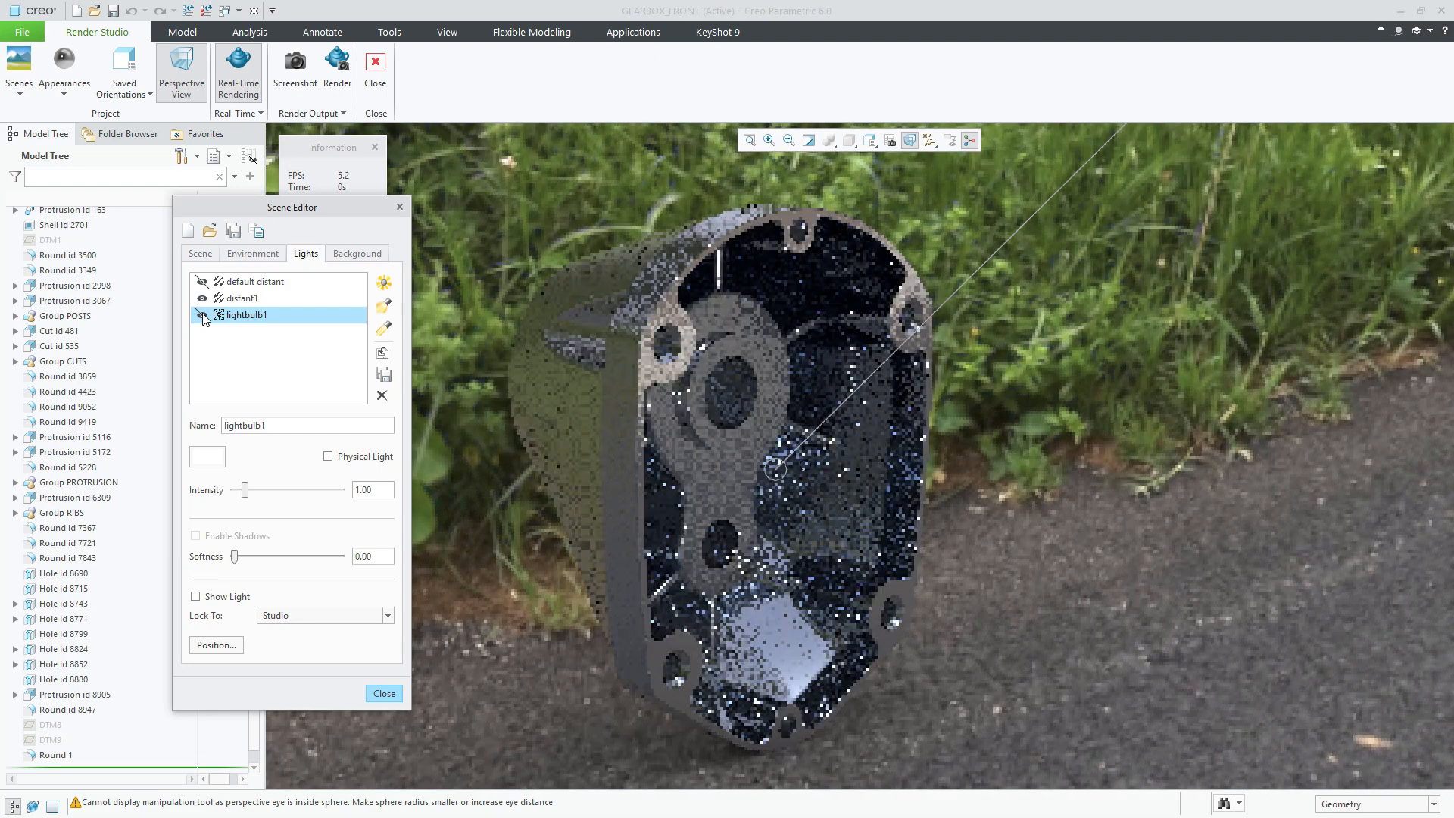
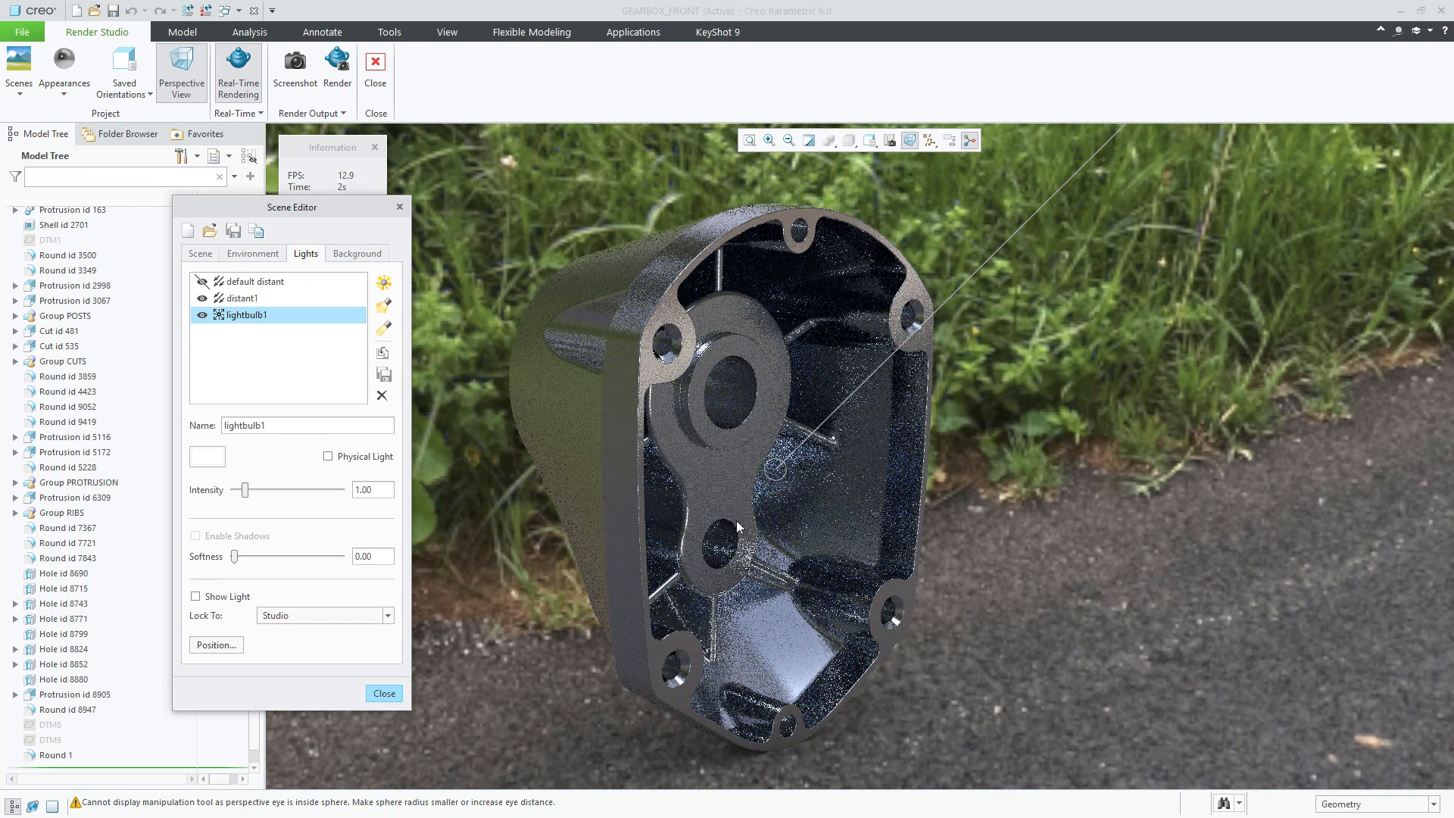
Step: Lock the lightbulb1 light to the Model and move it down its sphere to a low position beside the housing
{"action": "left_click", "coordinate": [280, 617]}
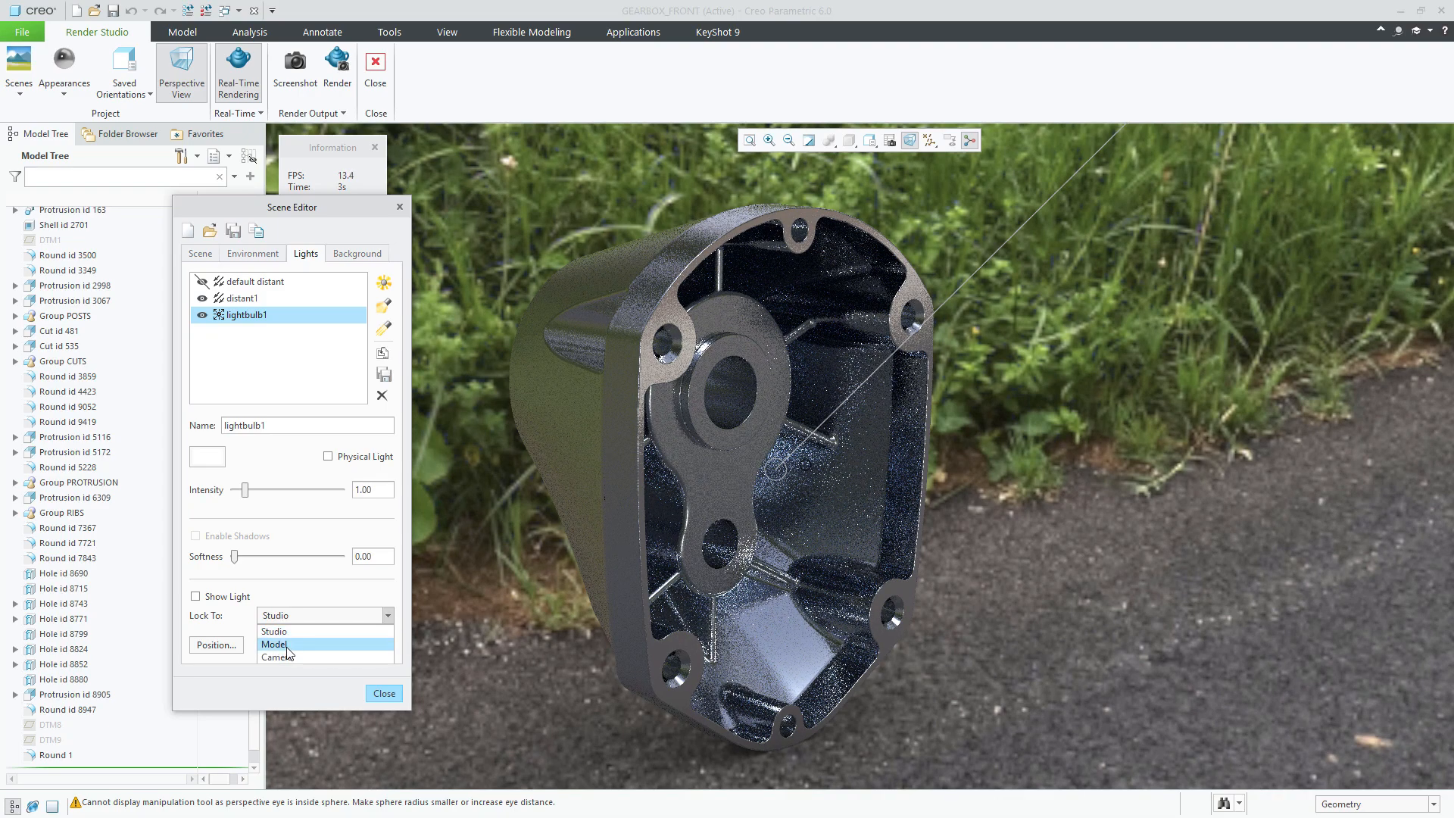
{"action": "left_click", "coordinate": [276, 644]}
{"action": "scroll", "coordinate": [929, 483], "scroll_direction": "down", "scroll_amount": 6}
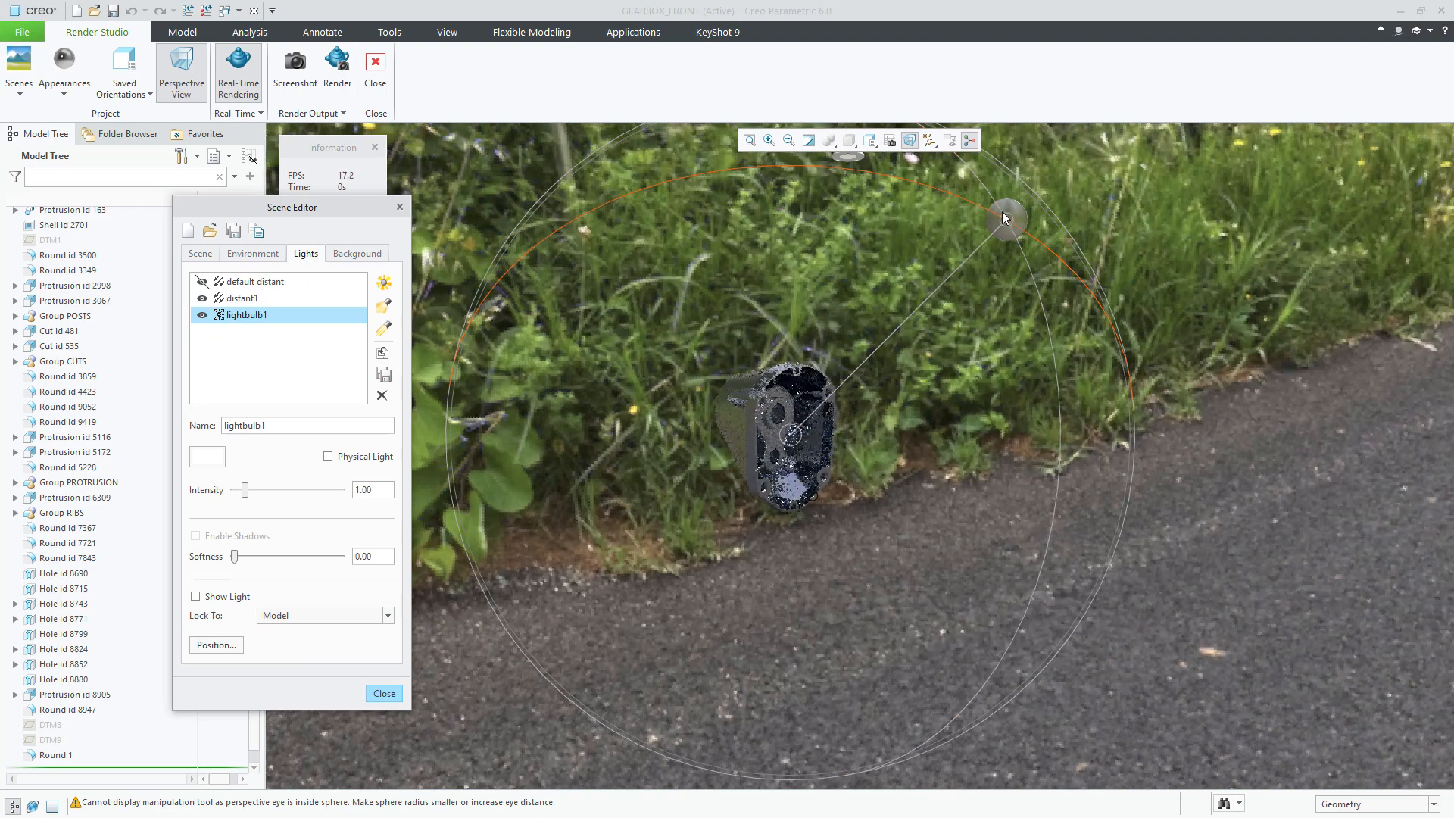
{"action": "left_click_drag", "start_coordinate": [989, 189], "coordinate": [1054, 641]}
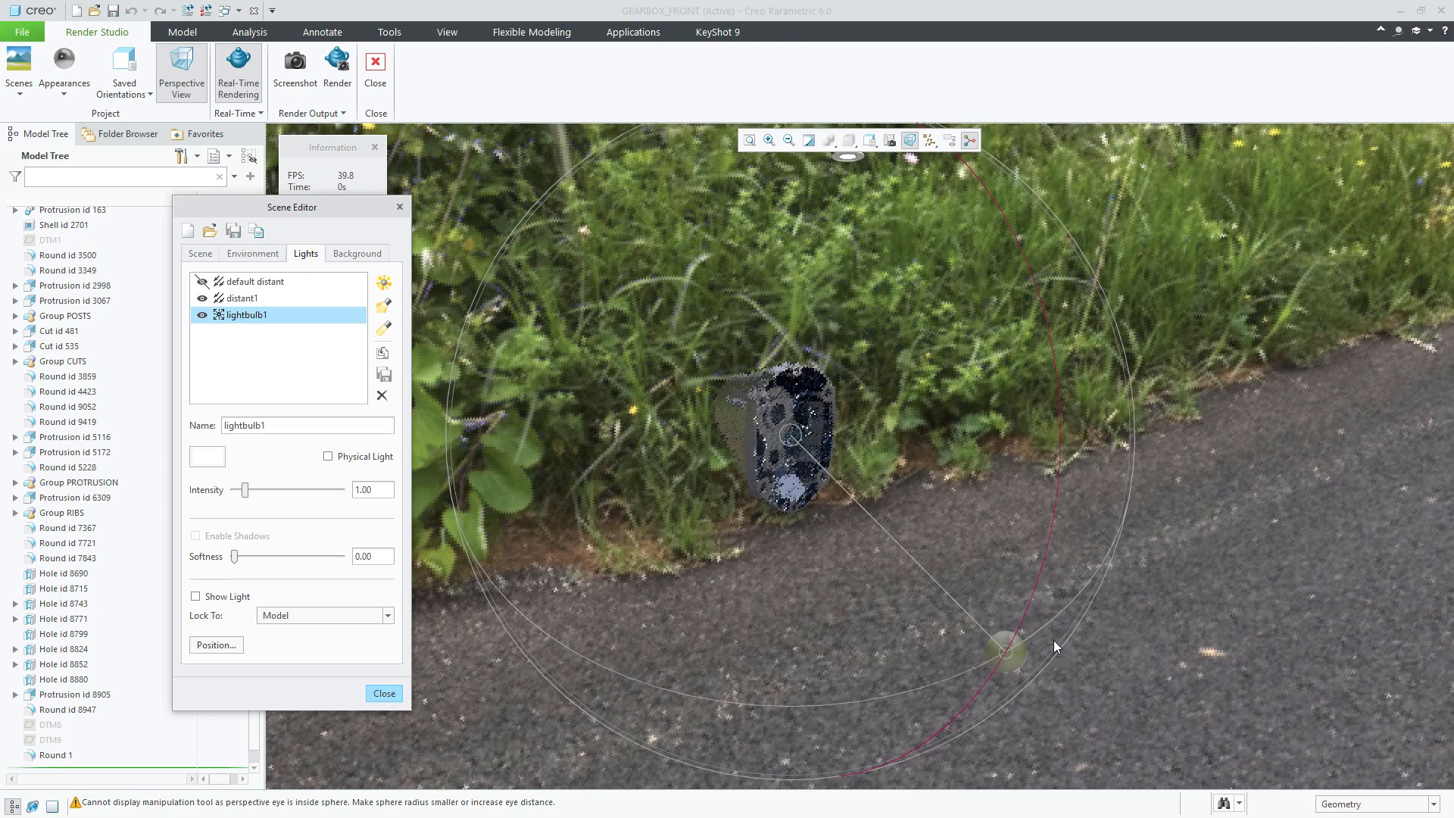
Step: Set the intensity of the lightbulb1 light to 5.4, trying 2 first
{"action": "double_click", "coordinate": [362, 491]}
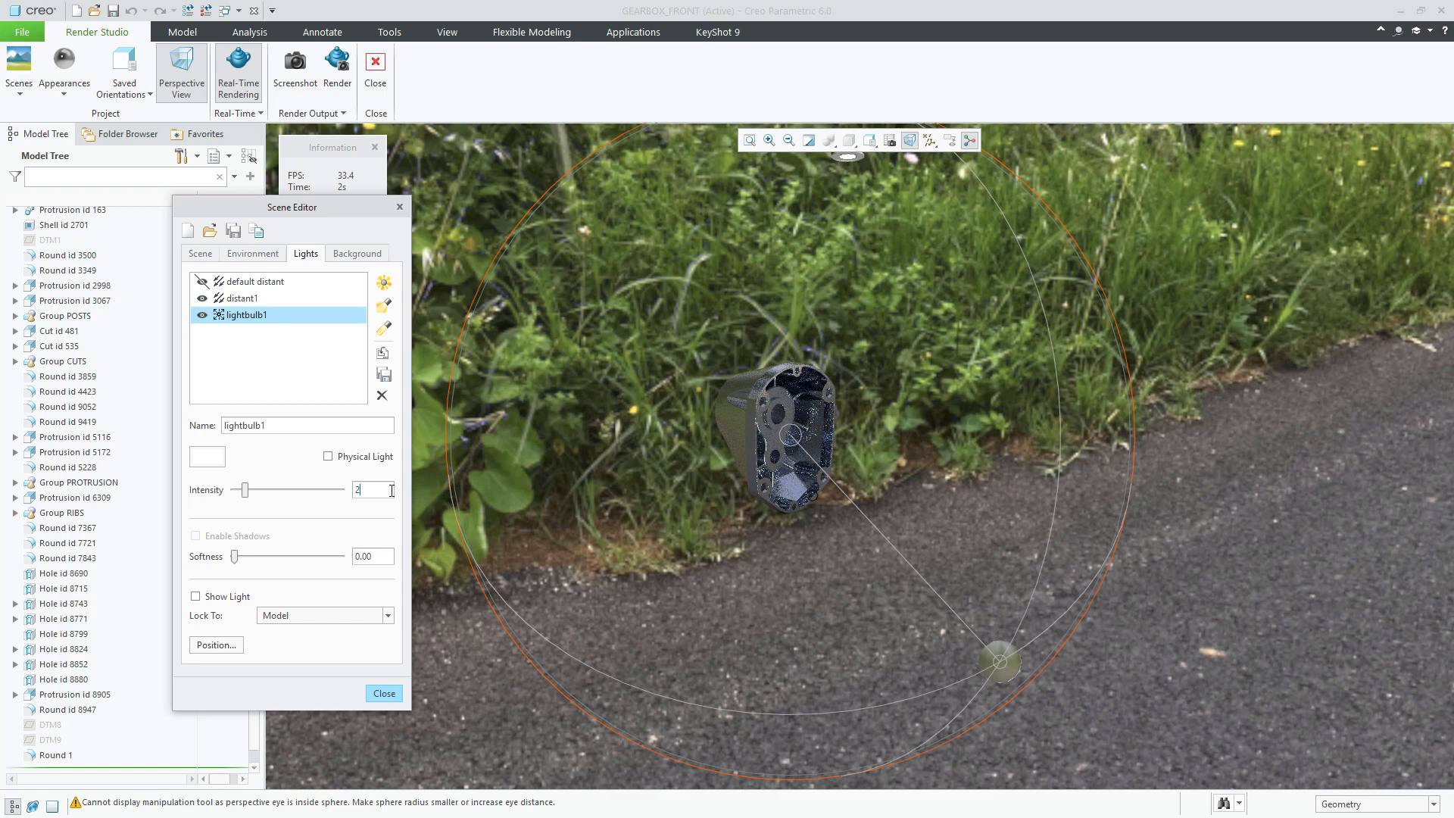
{"action": "key", "text": "Return"}
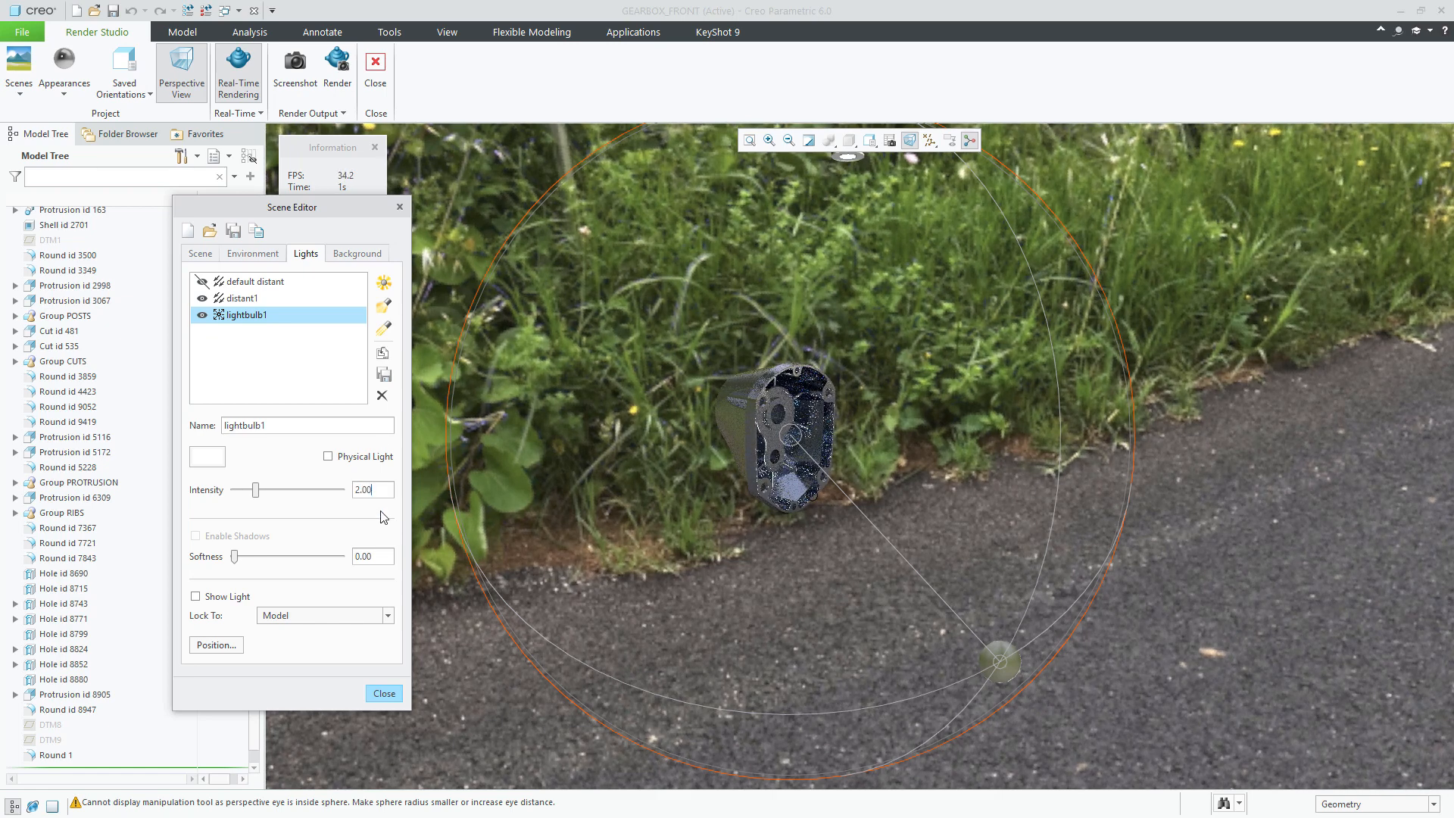
{"action": "left_click_drag", "start_coordinate": [256, 491], "coordinate": [294, 493]}
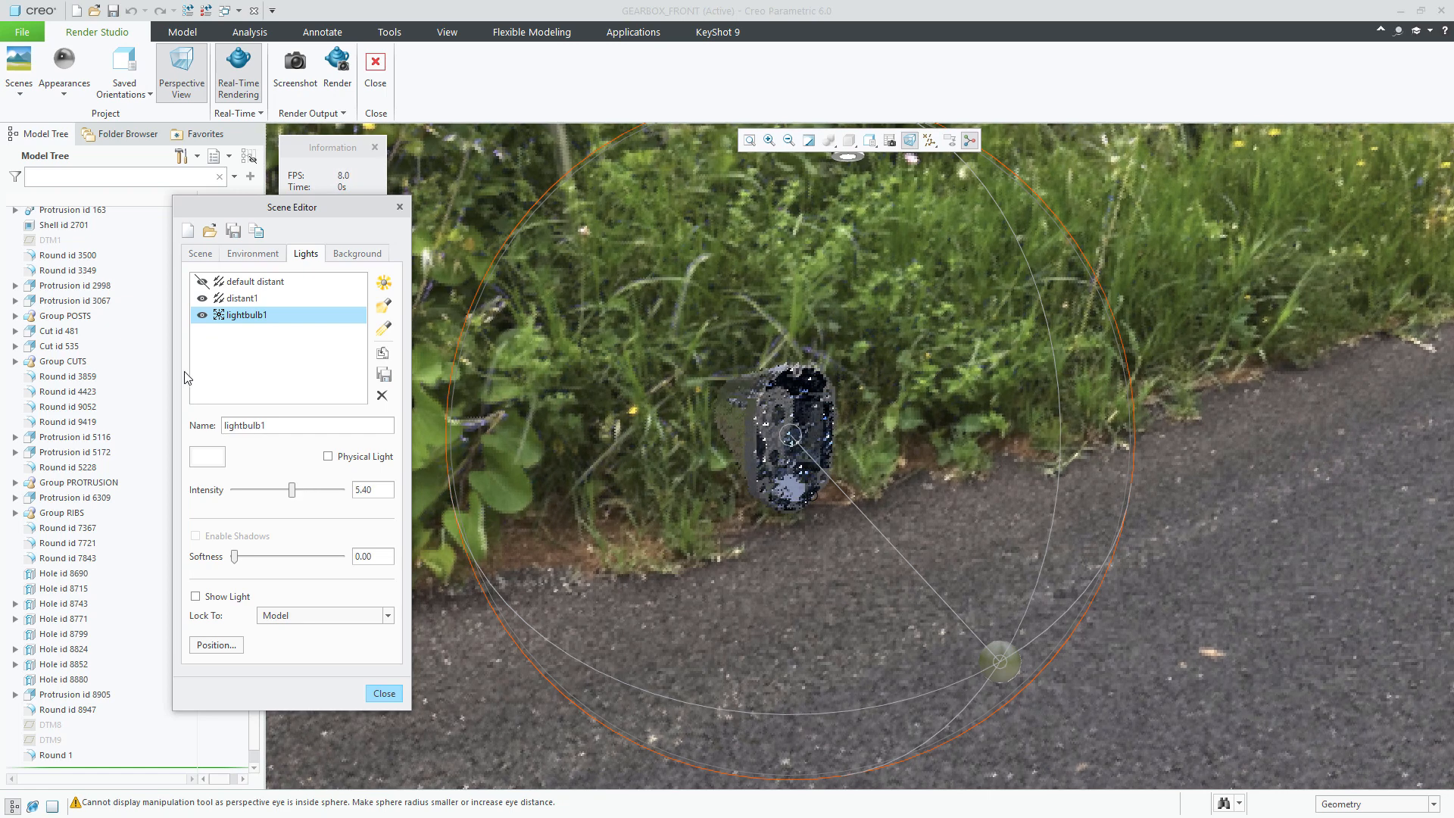
Step: Compare the housing with the brighter lightbulb1 light off and on, and check the settings of the distant1 light
{"action": "left_click", "coordinate": [202, 315]}
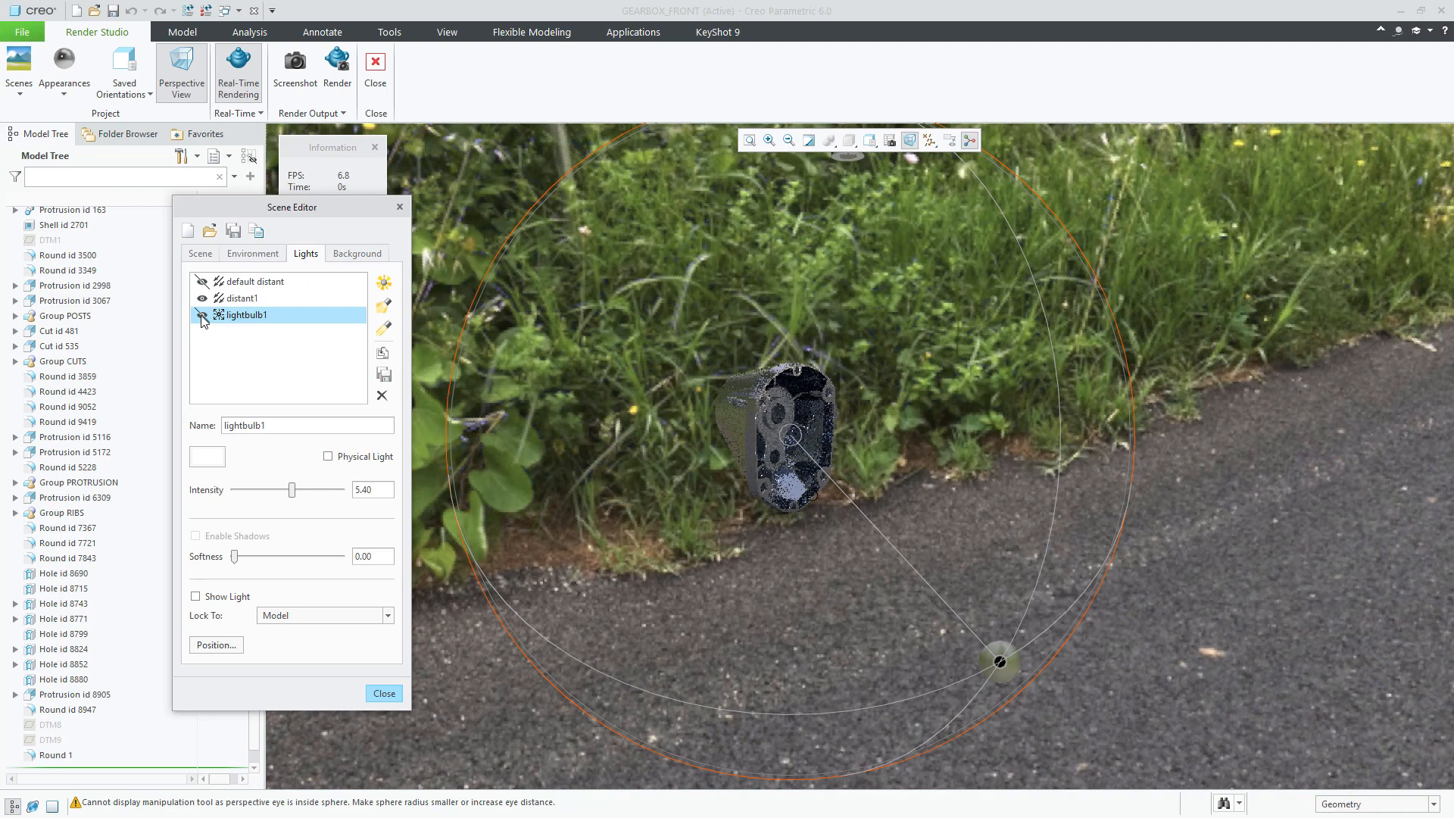
{"action": "left_click", "coordinate": [202, 315]}
{"action": "left_click", "coordinate": [202, 315]}
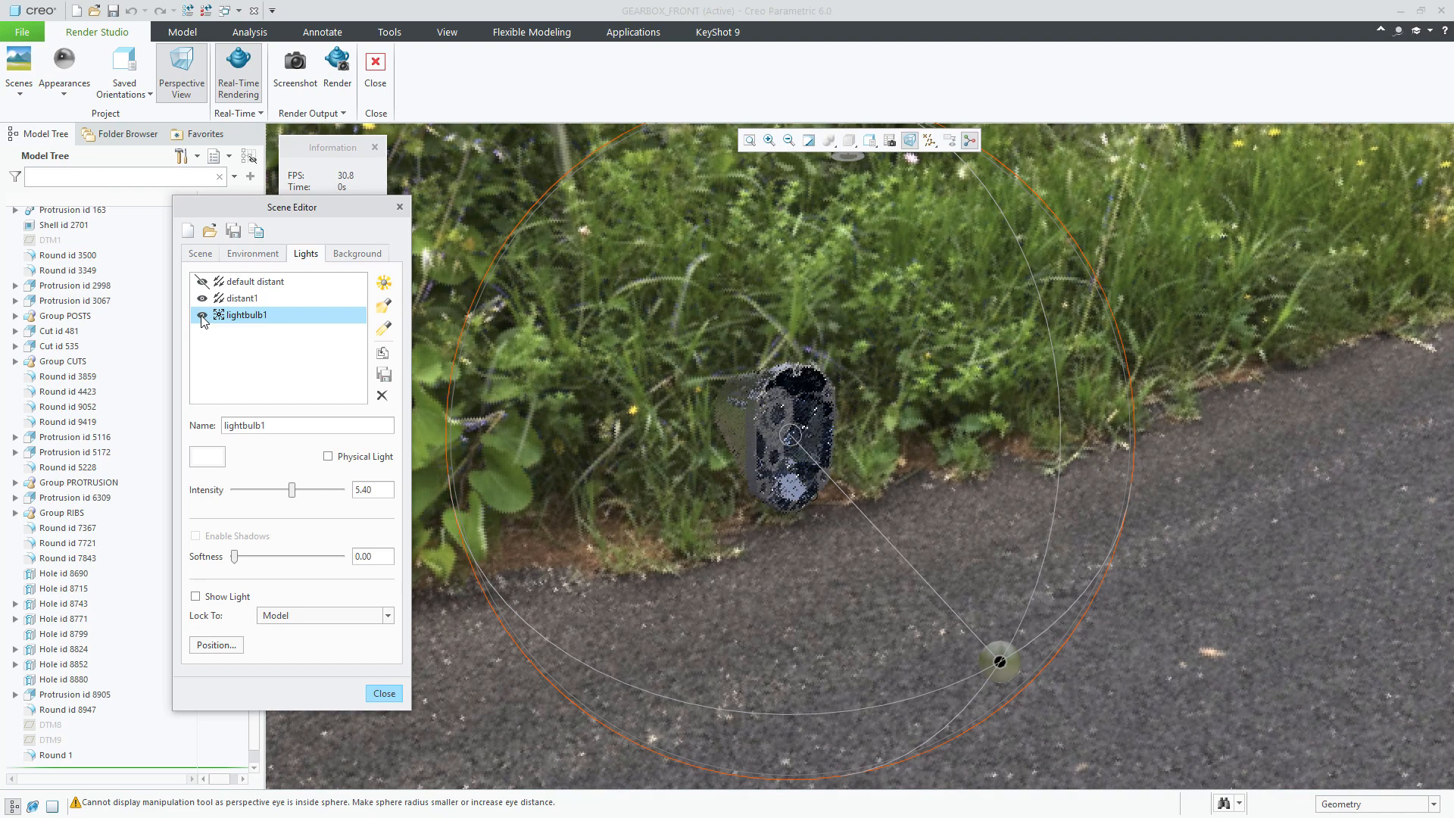
{"action": "left_click", "coordinate": [202, 315]}
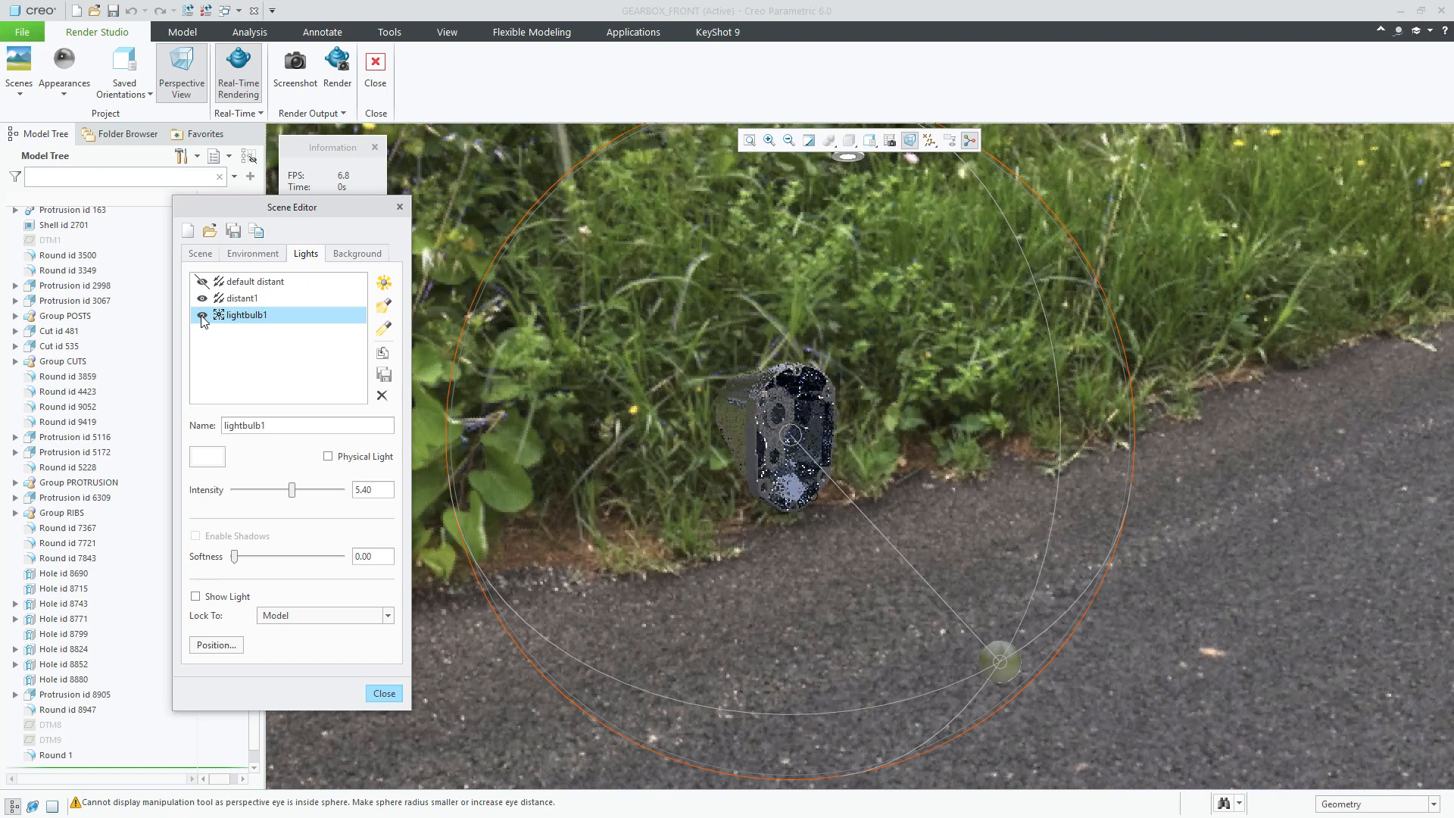
{"action": "left_click", "coordinate": [241, 298]}
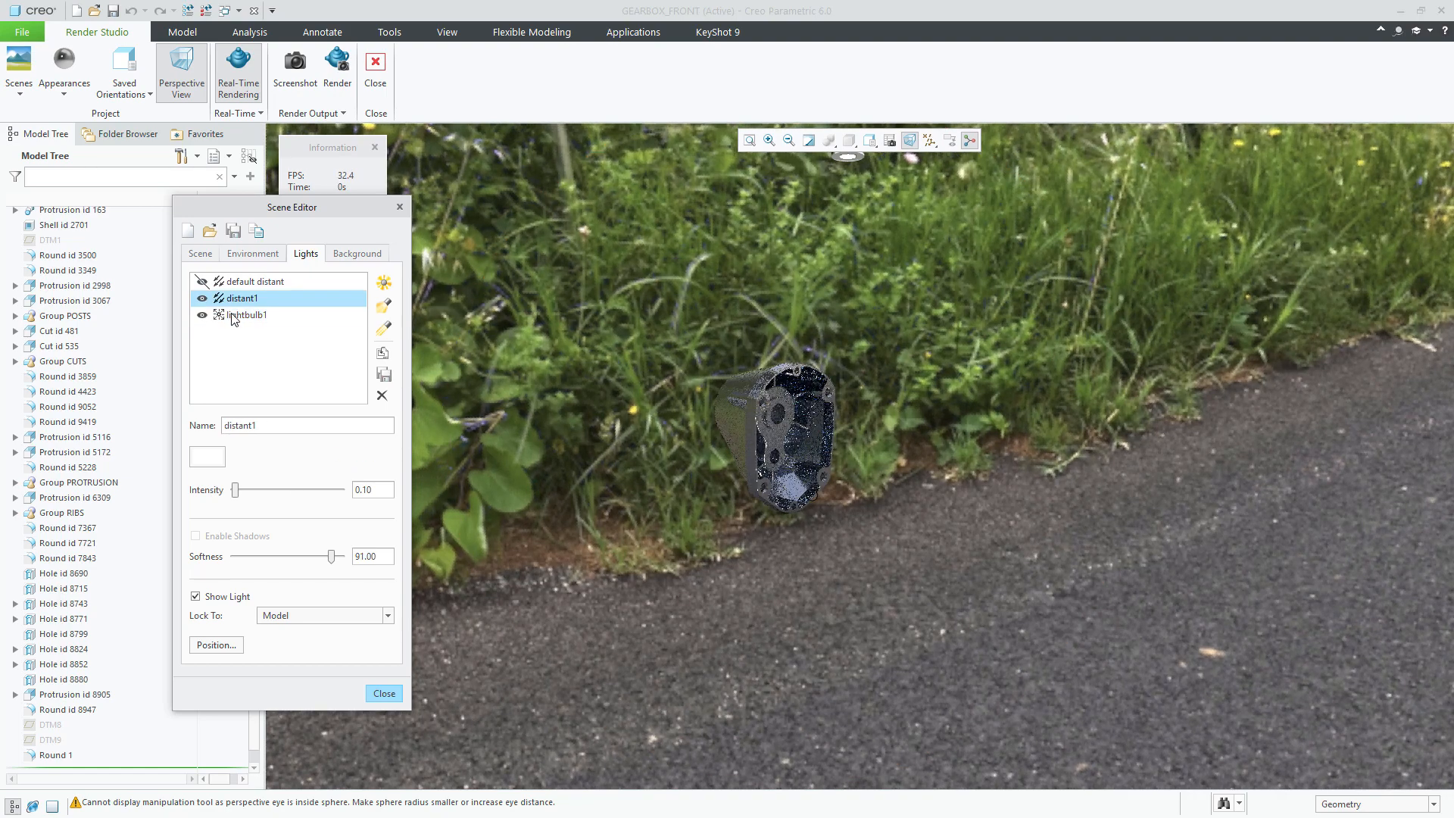
{"action": "left_click", "coordinate": [246, 314]}
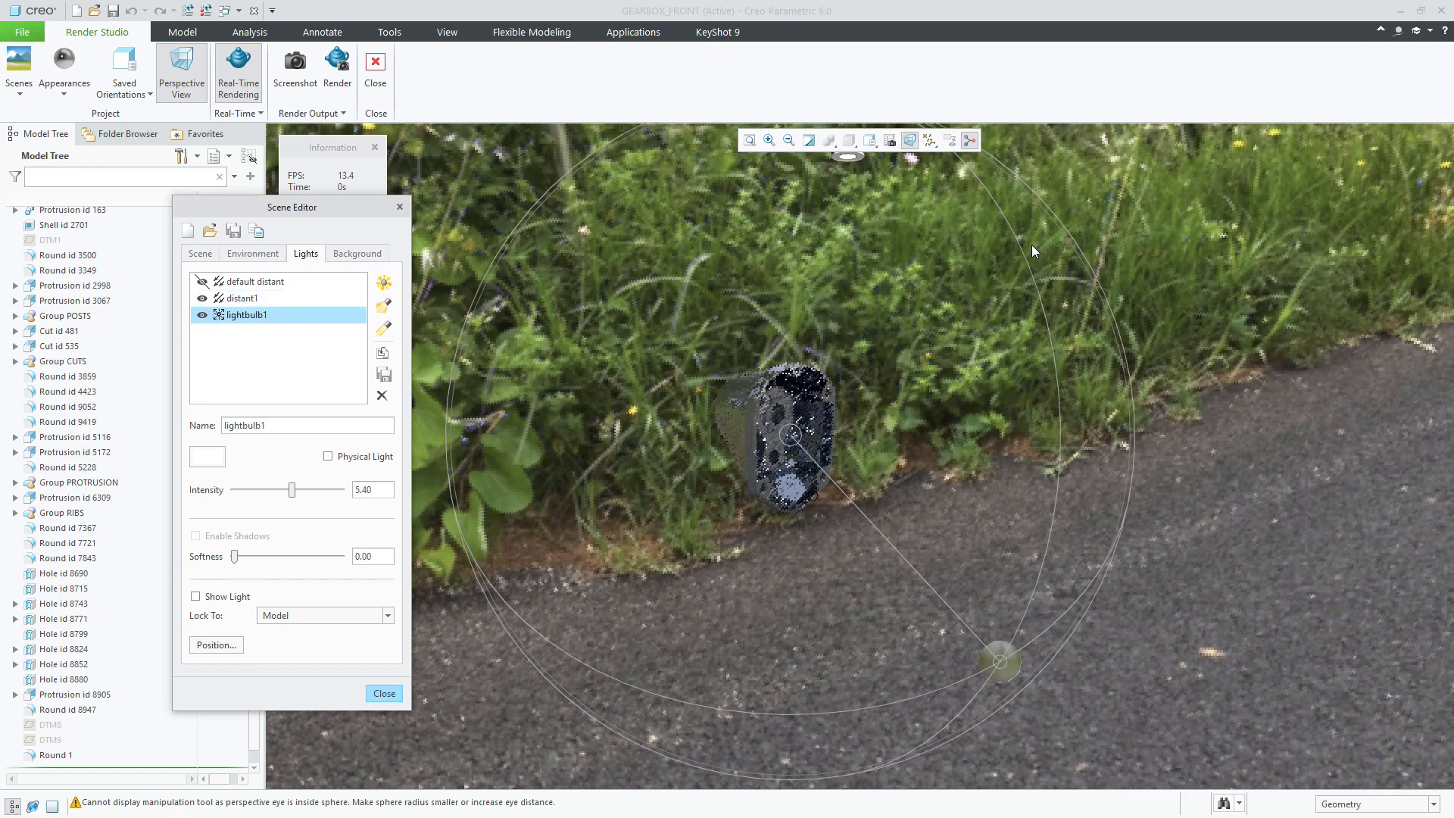
Step: Make the lightbulb1 light a physical light
{"action": "middle_click_drag", "start_coordinate": [1006, 261], "coordinate": [807, 521]}
{"action": "scroll", "coordinate": [784, 435], "scroll_direction": "down", "scroll_amount": 5}
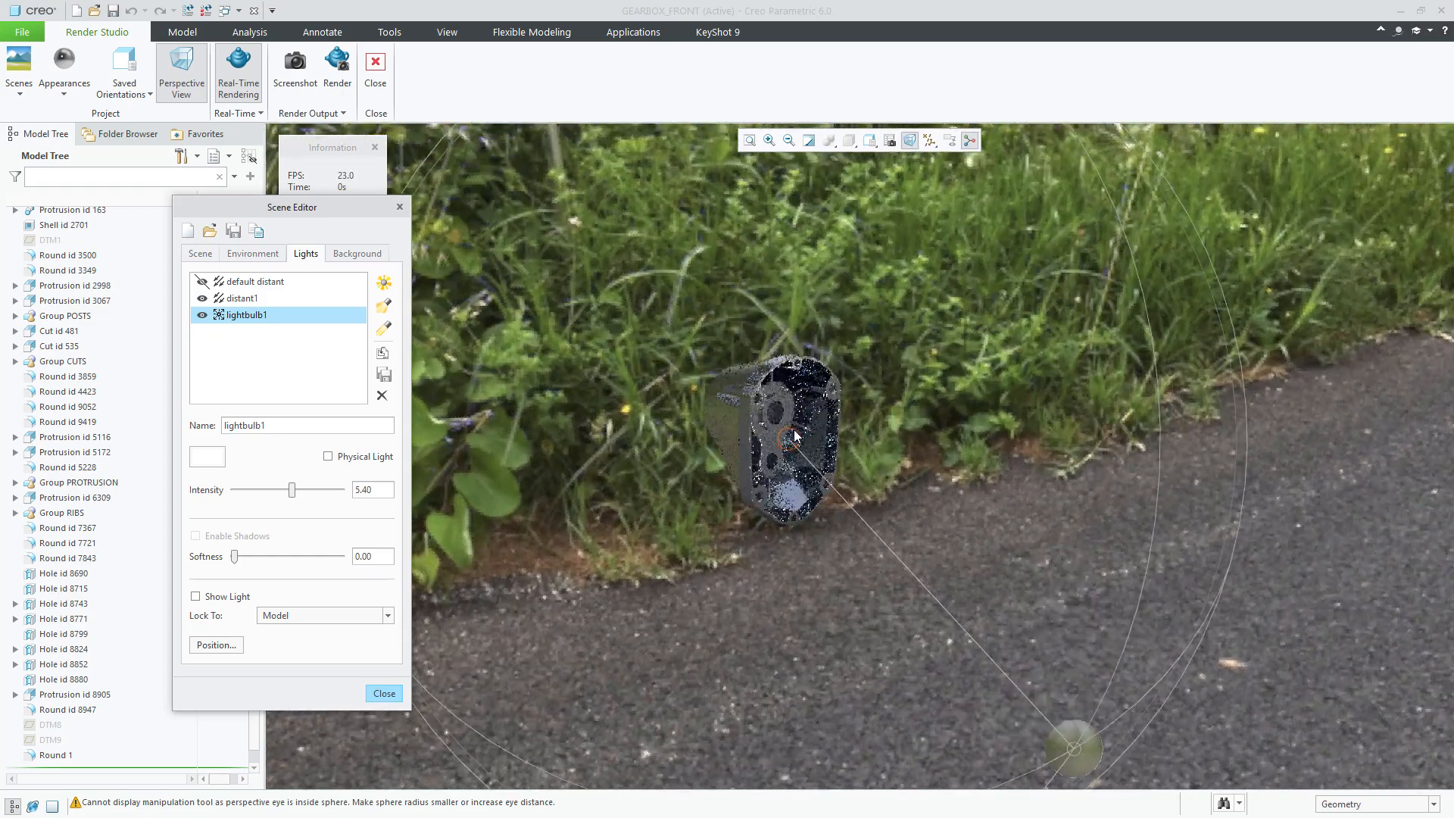
{"action": "scroll", "coordinate": [782, 445], "scroll_direction": "down", "scroll_amount": 3}
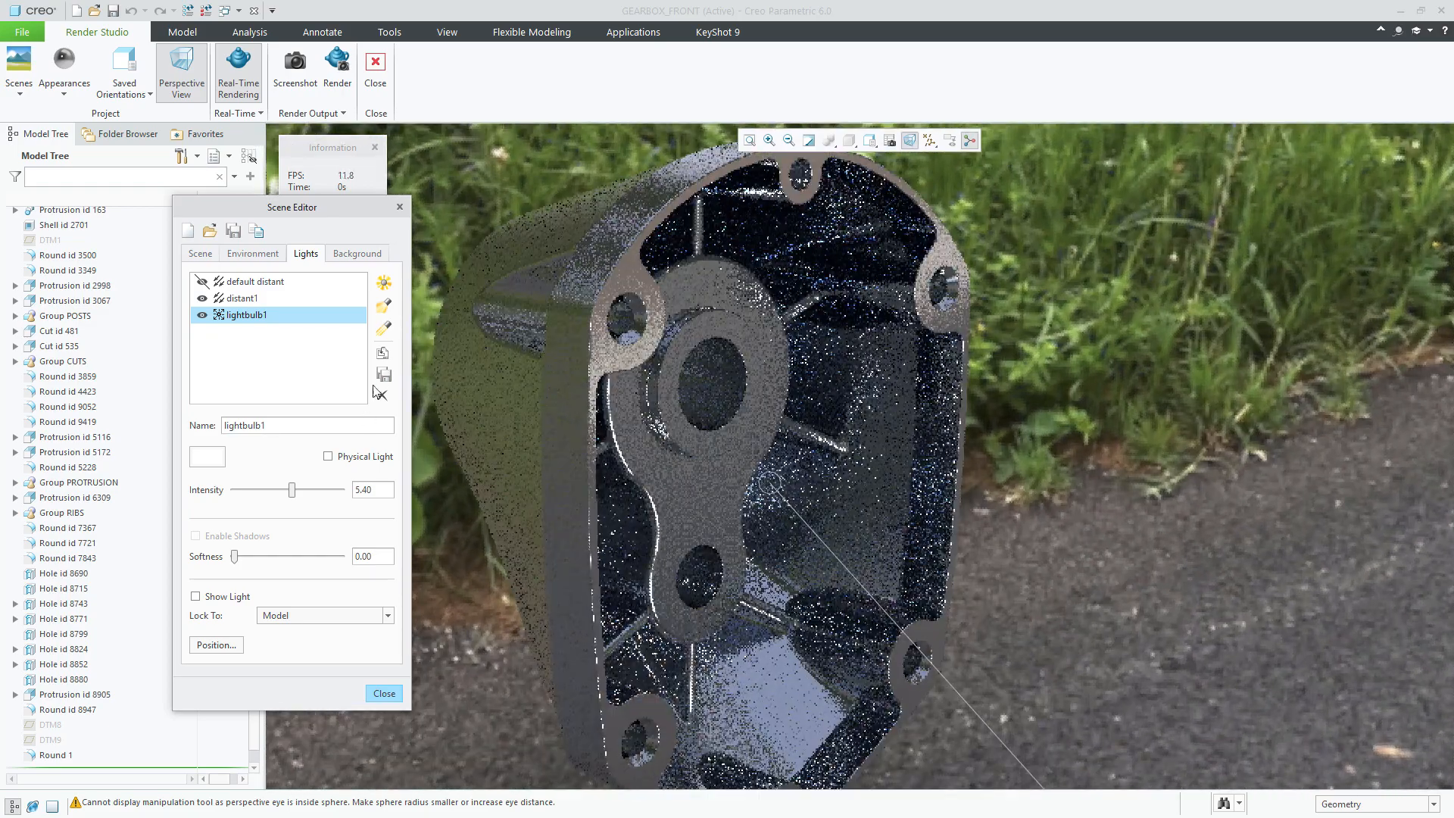
{"action": "scroll", "coordinate": [873, 474], "scroll_direction": "up", "scroll_amount": 1}
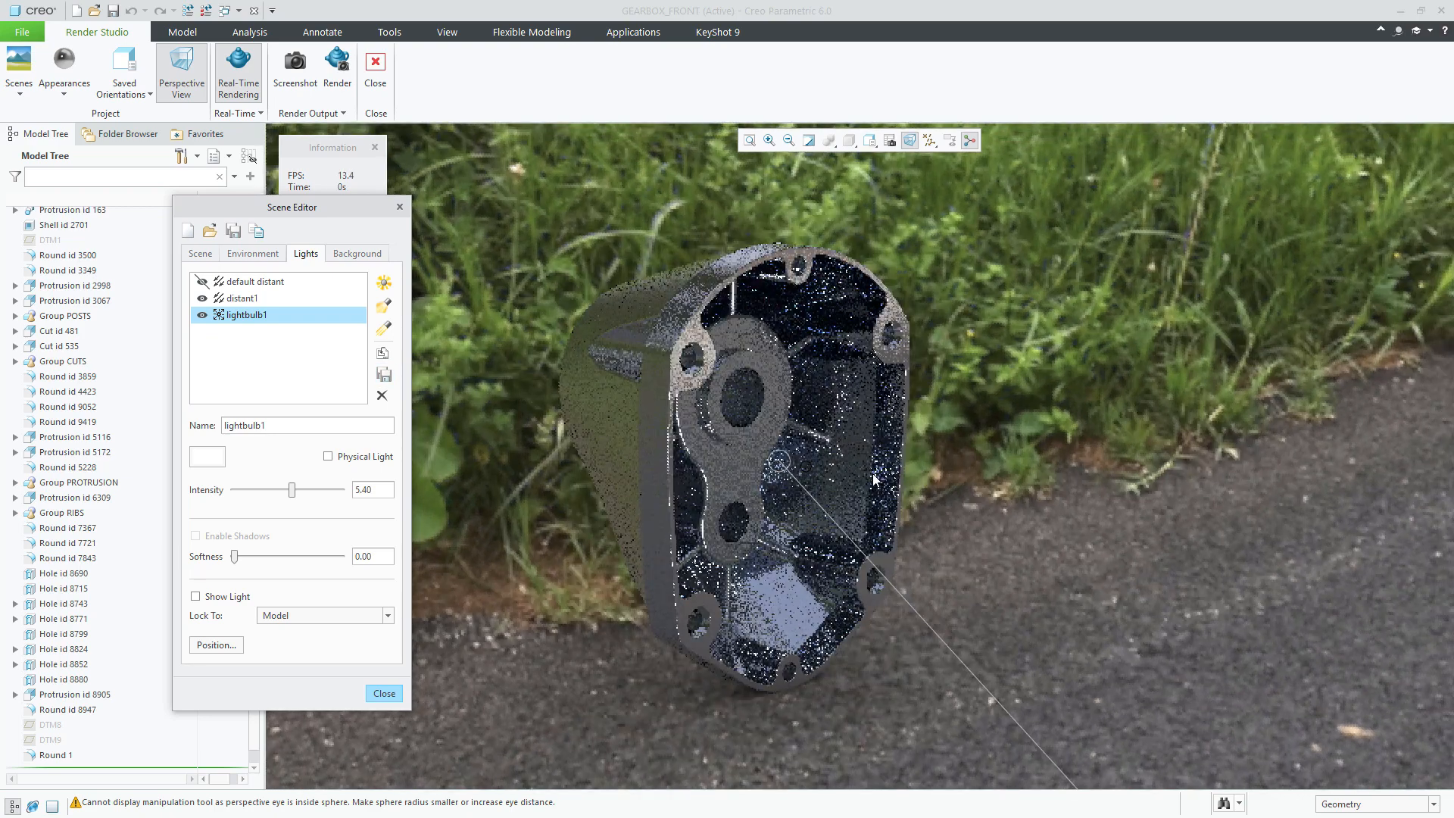
{"action": "left_click", "coordinate": [328, 457]}
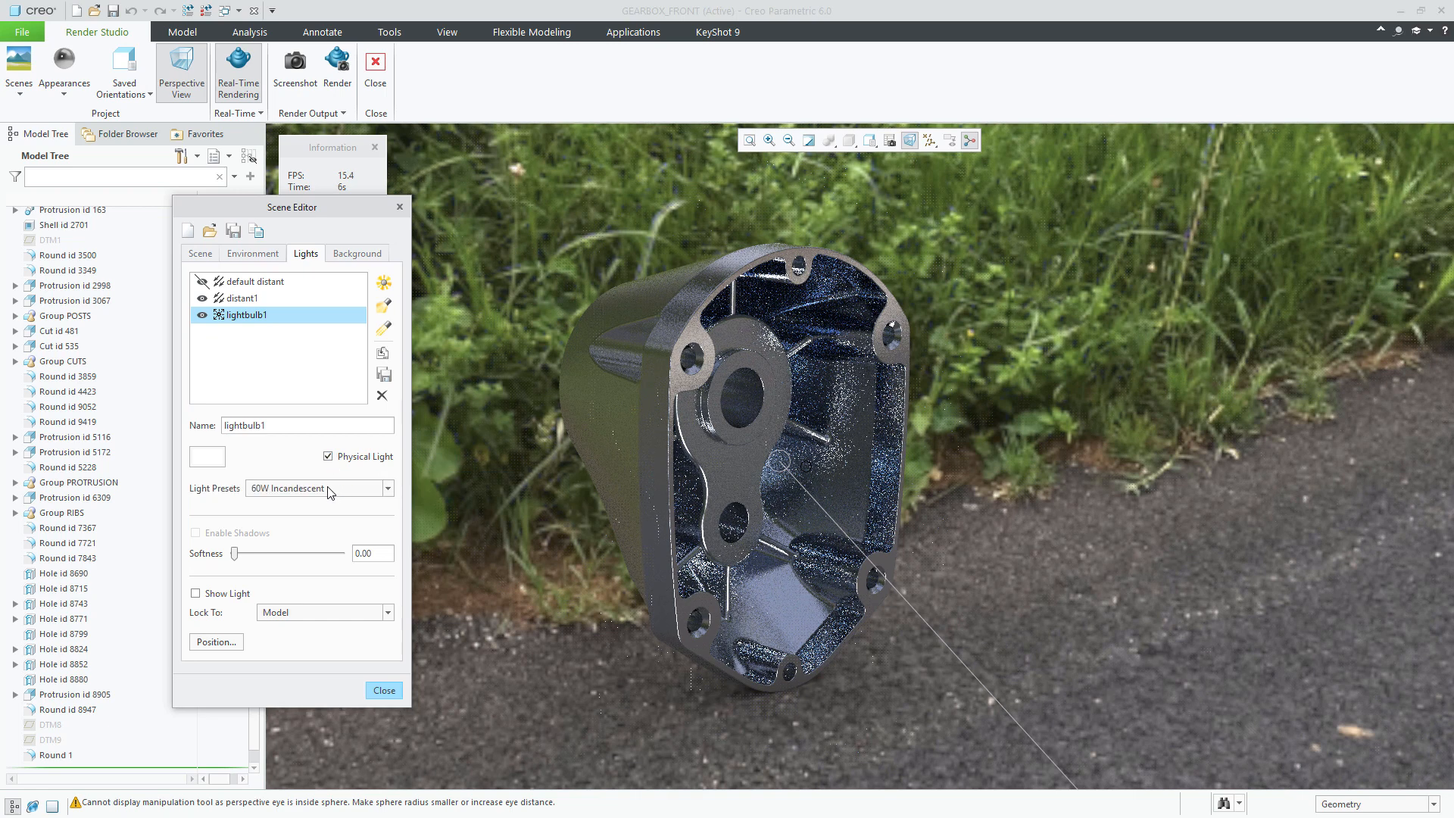
Step: Set the light preset of lightbulb1 to 175W Mercury, trying 150W Incandescent and 100W Halogen first
{"action": "left_click", "coordinate": [331, 489]}
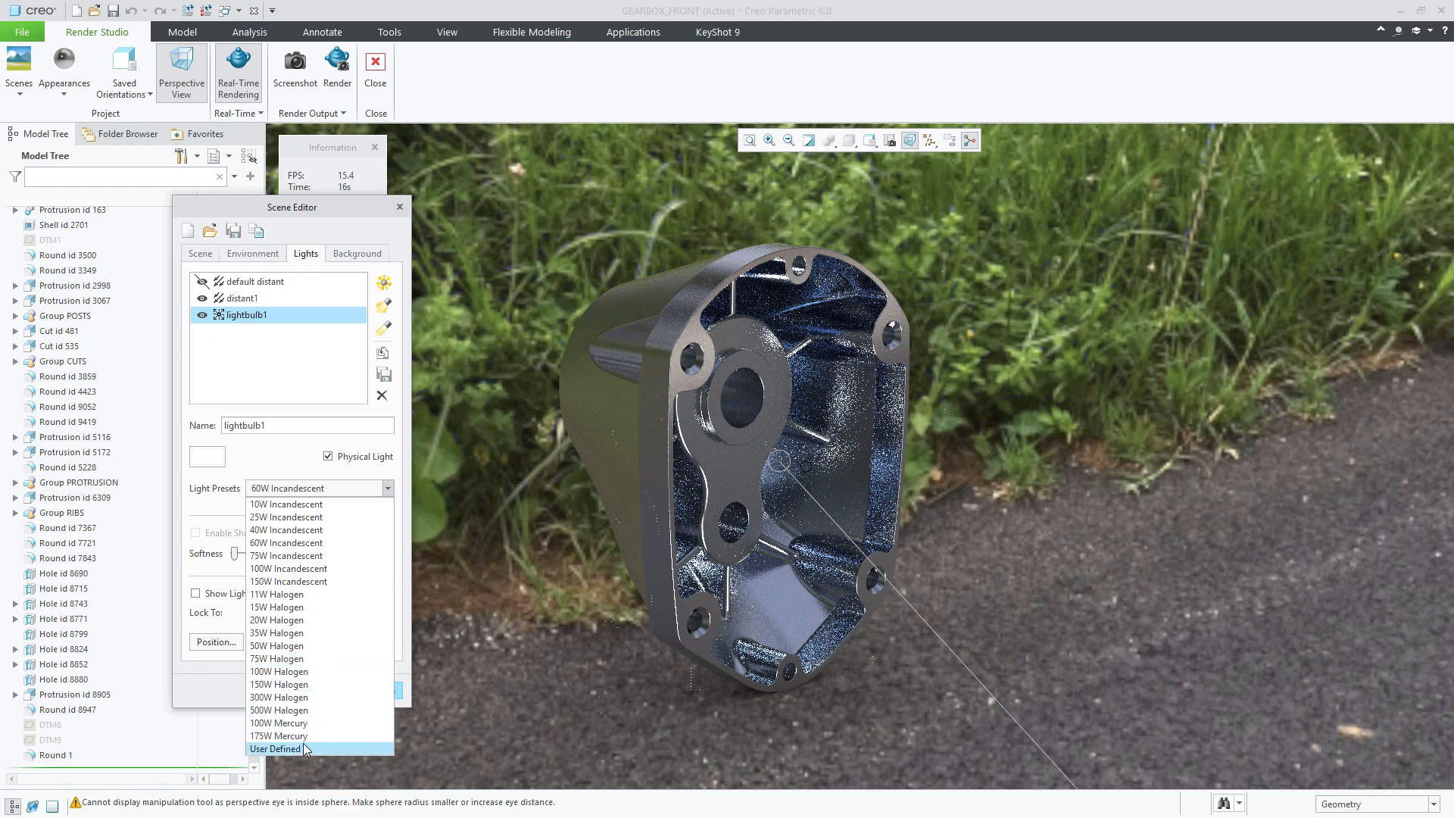
{"action": "left_click", "coordinate": [331, 583]}
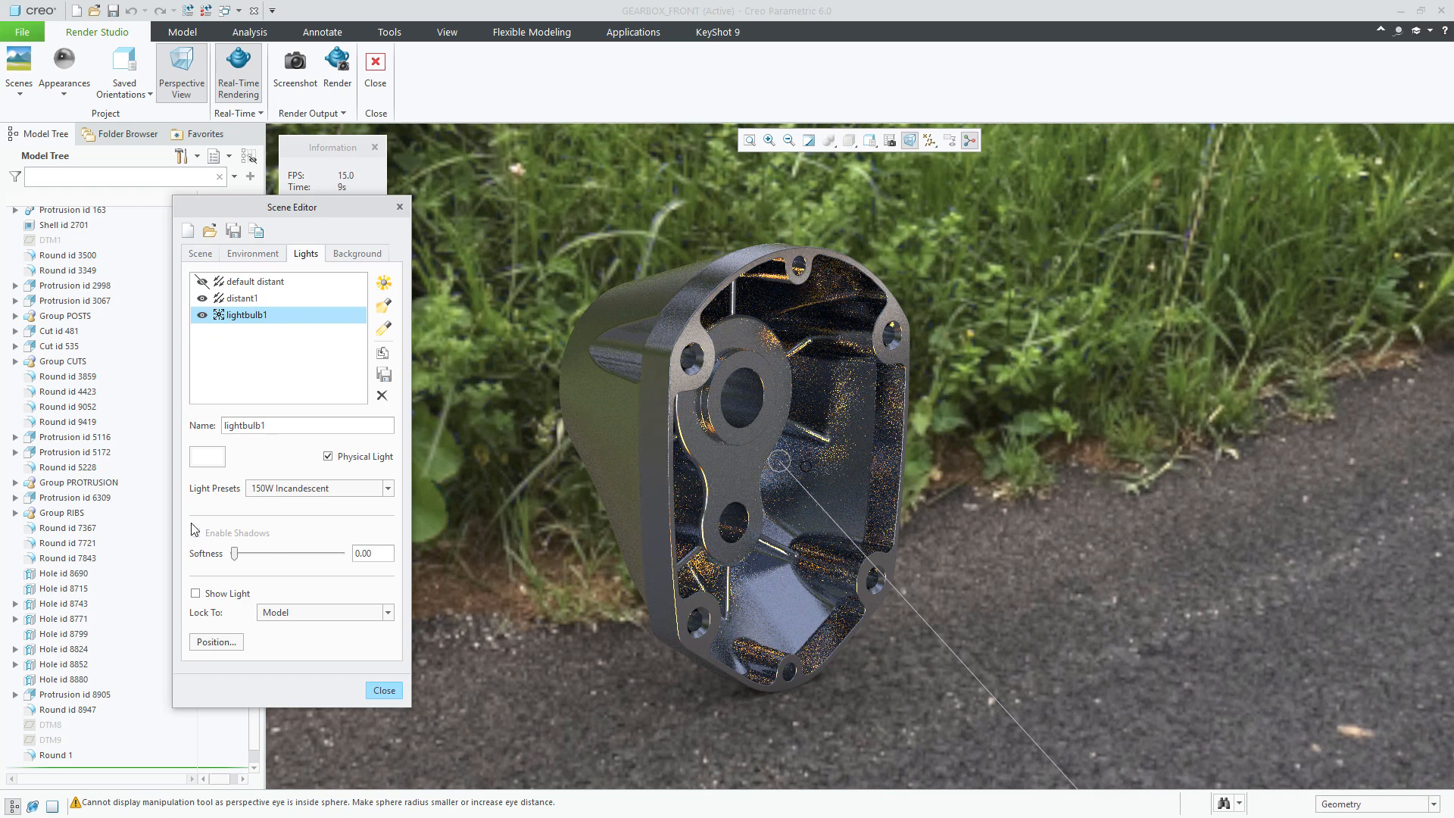
{"action": "left_click", "coordinate": [327, 491]}
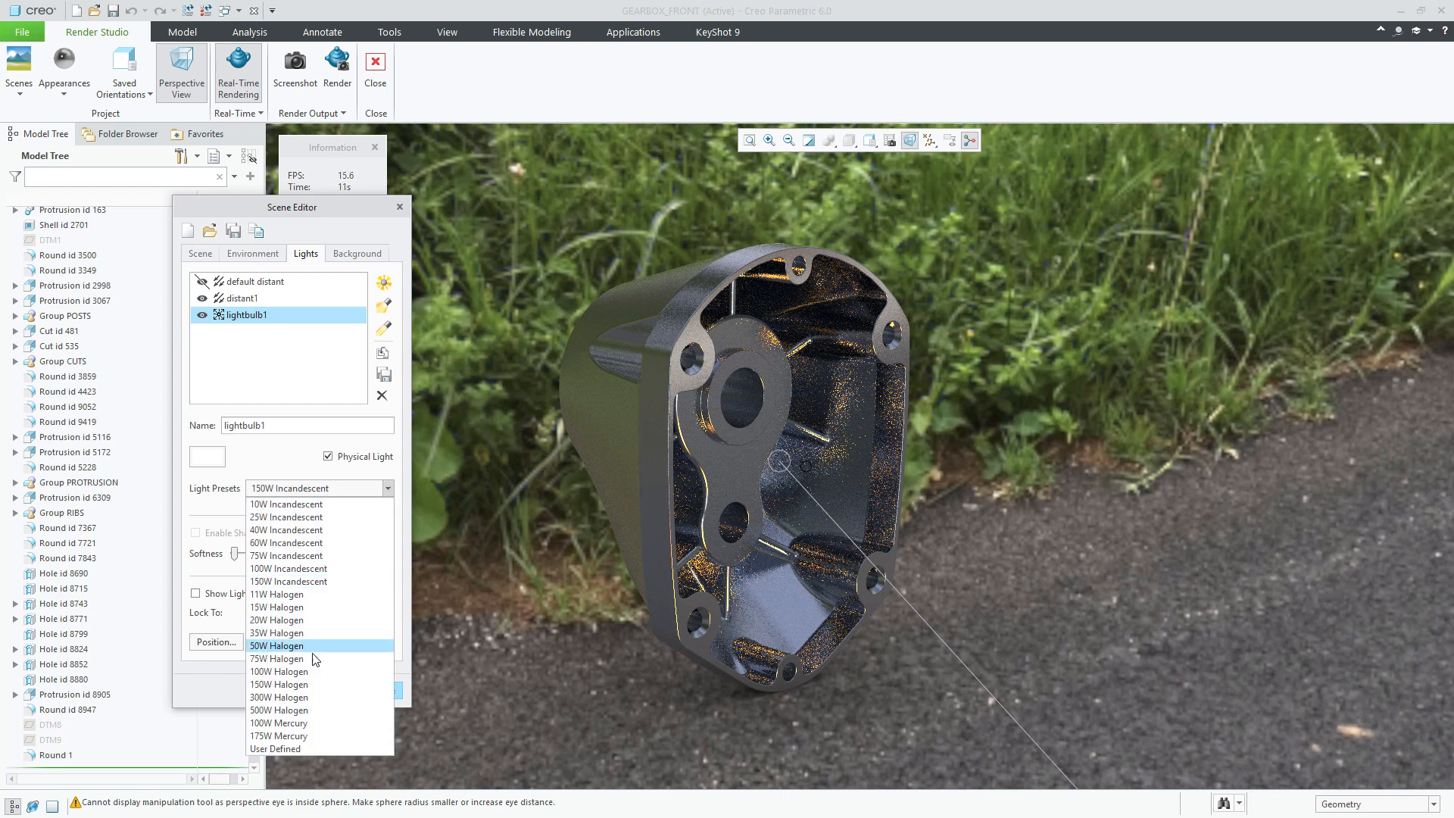
{"action": "left_click", "coordinate": [322, 676]}
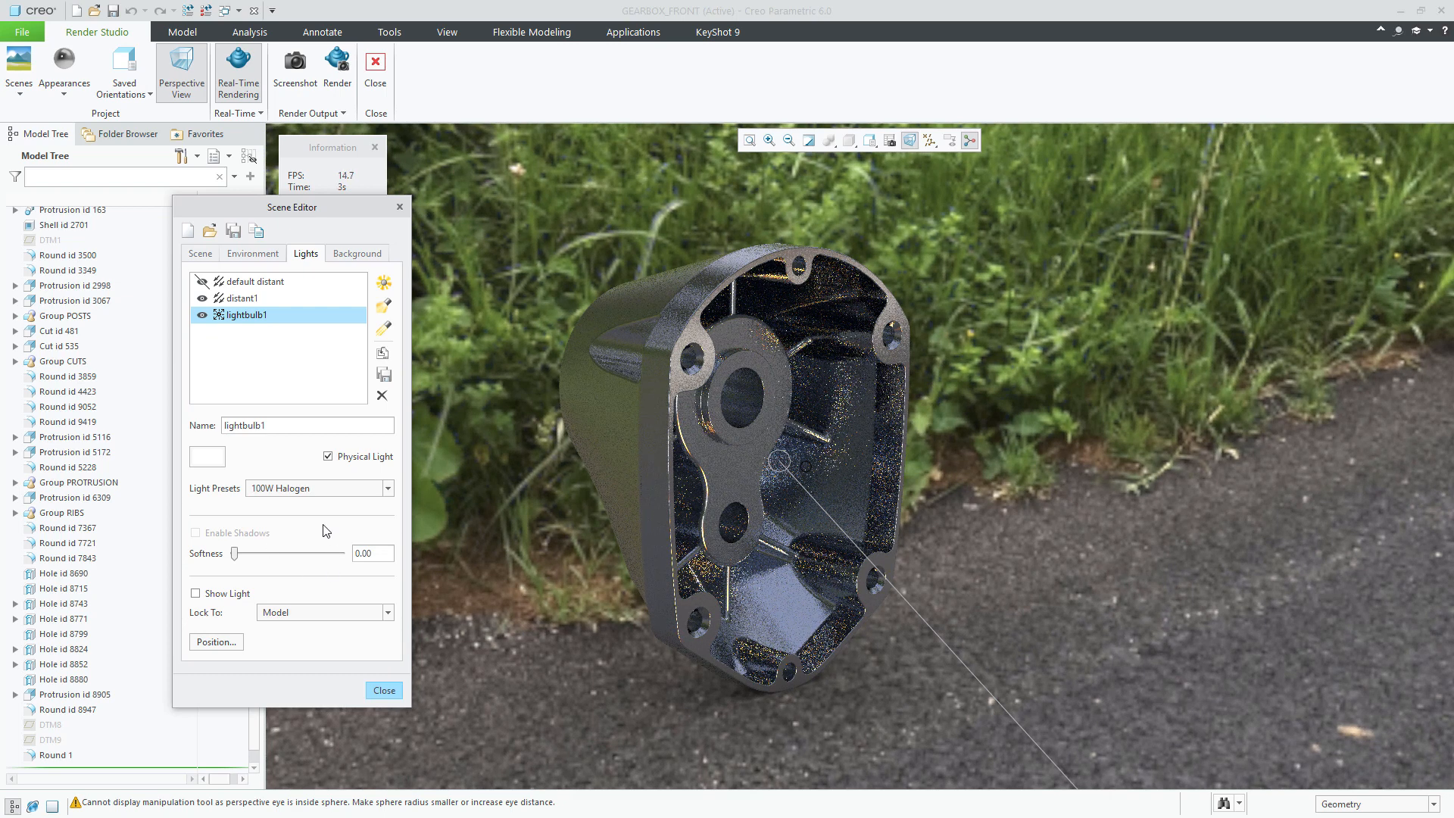
{"action": "left_click", "coordinate": [310, 488]}
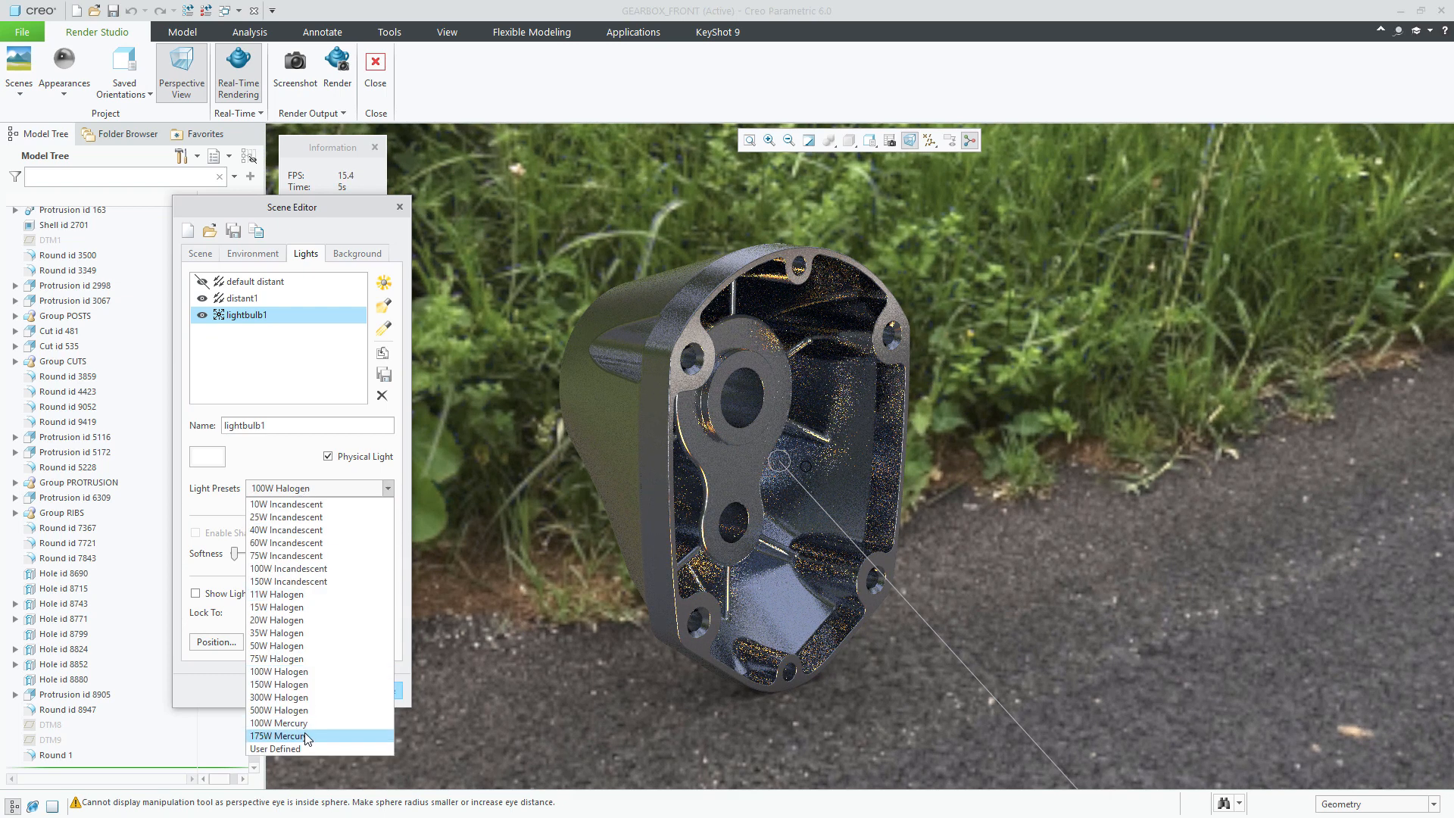
{"action": "left_click", "coordinate": [306, 736]}
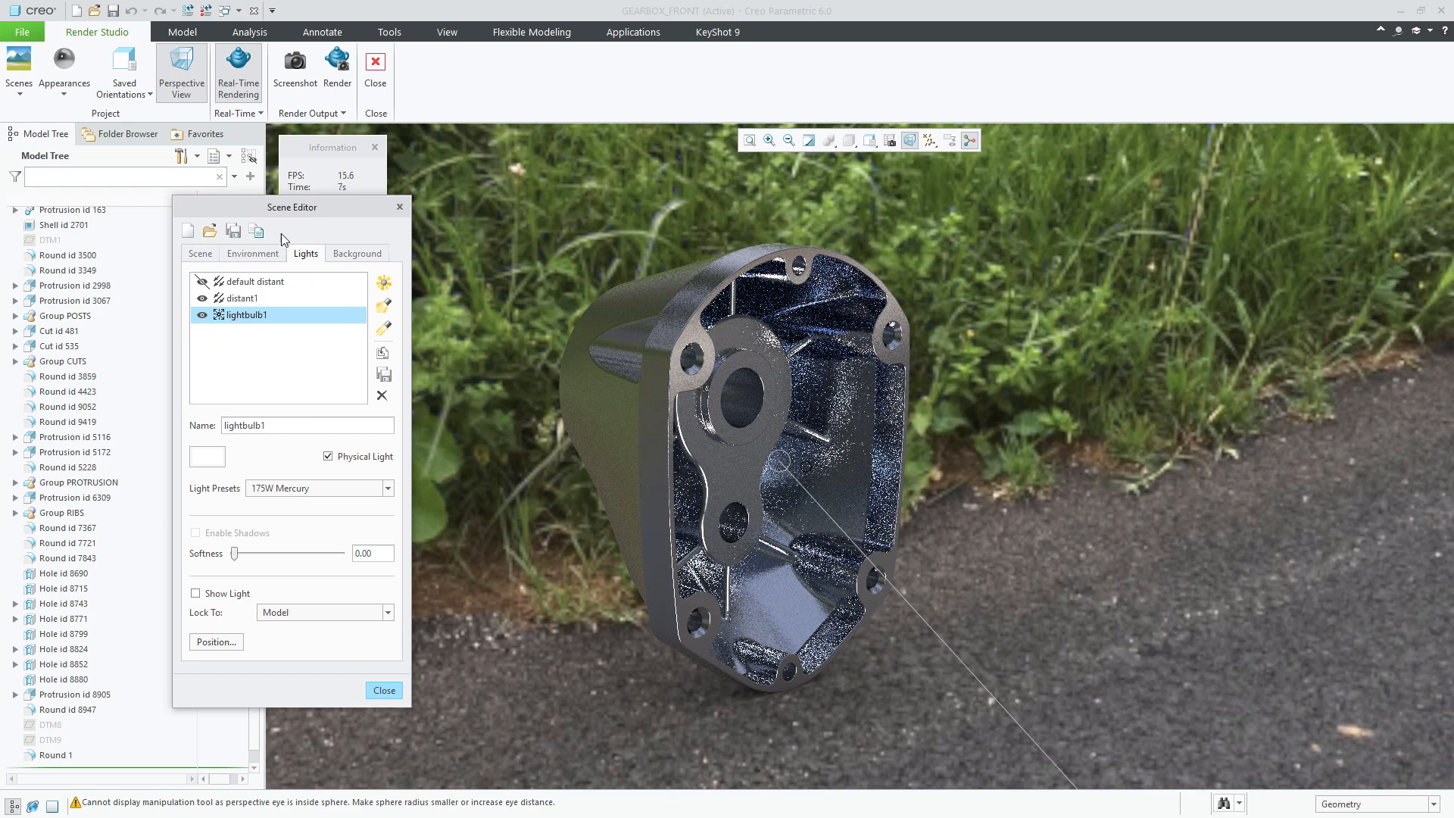
{"action": "left_click", "coordinate": [264, 257]}
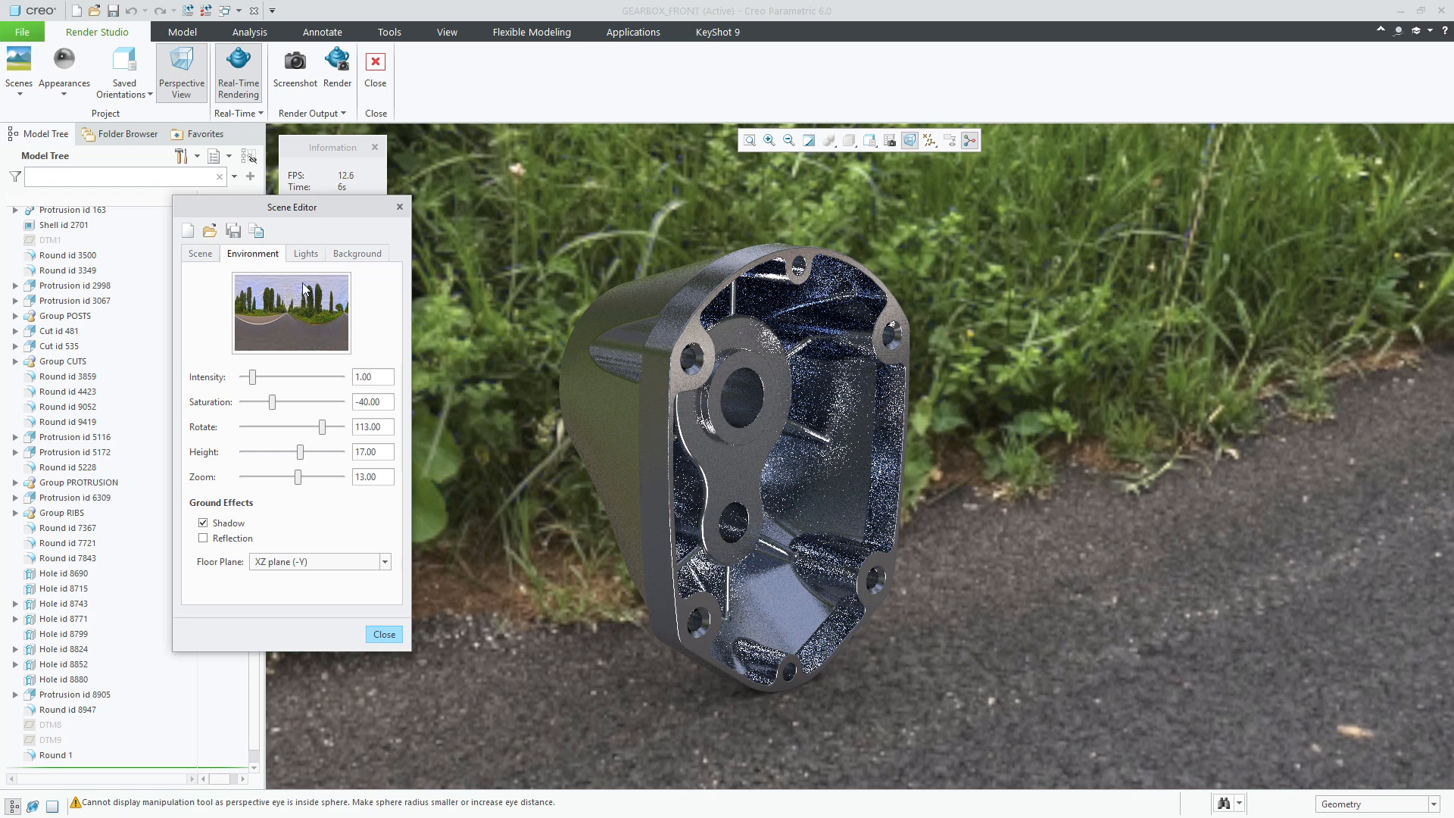
{"action": "left_click", "coordinate": [306, 254]}
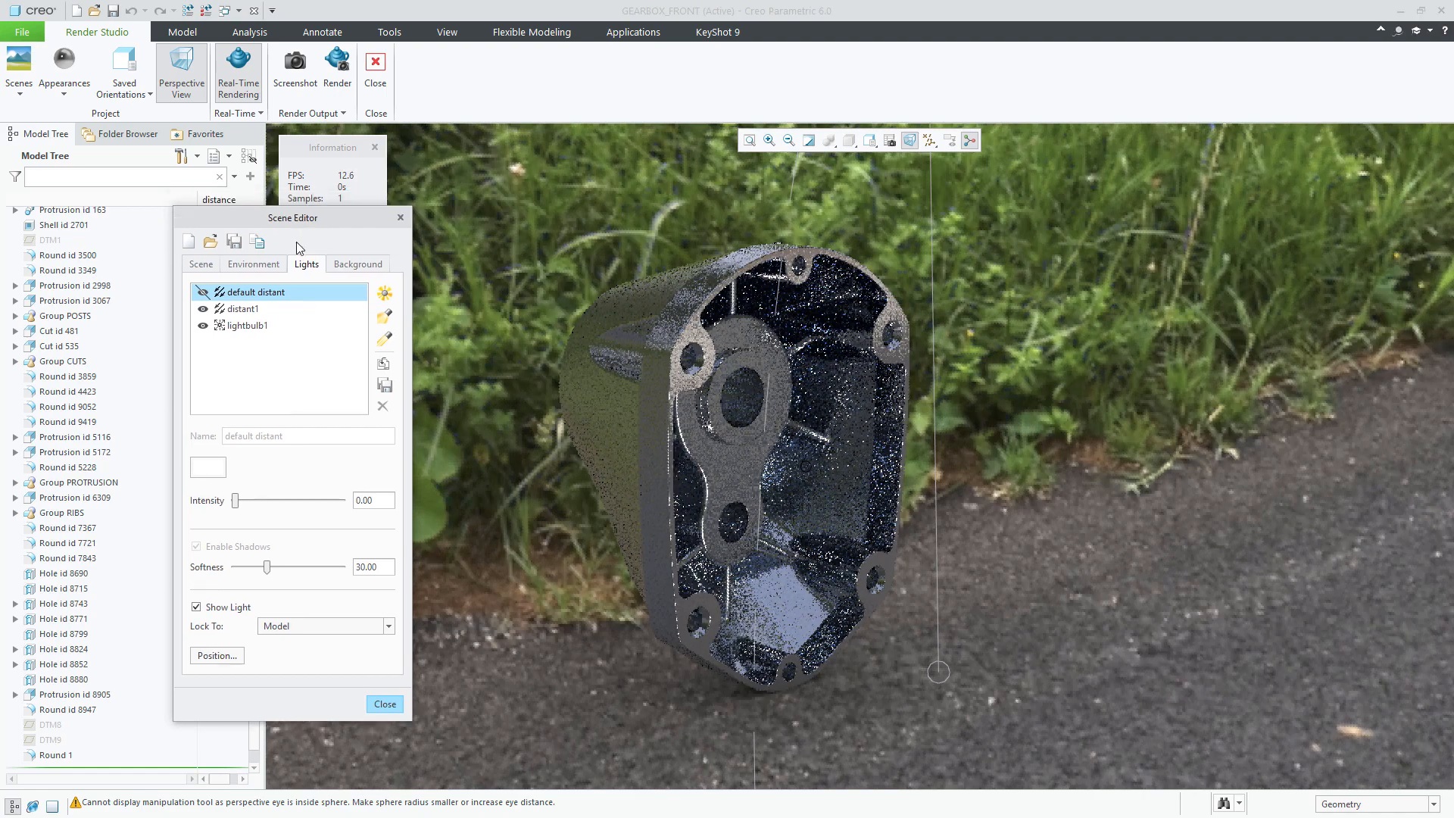
{"action": "left_click_drag", "start_coordinate": [297, 222], "coordinate": [384, 201]}
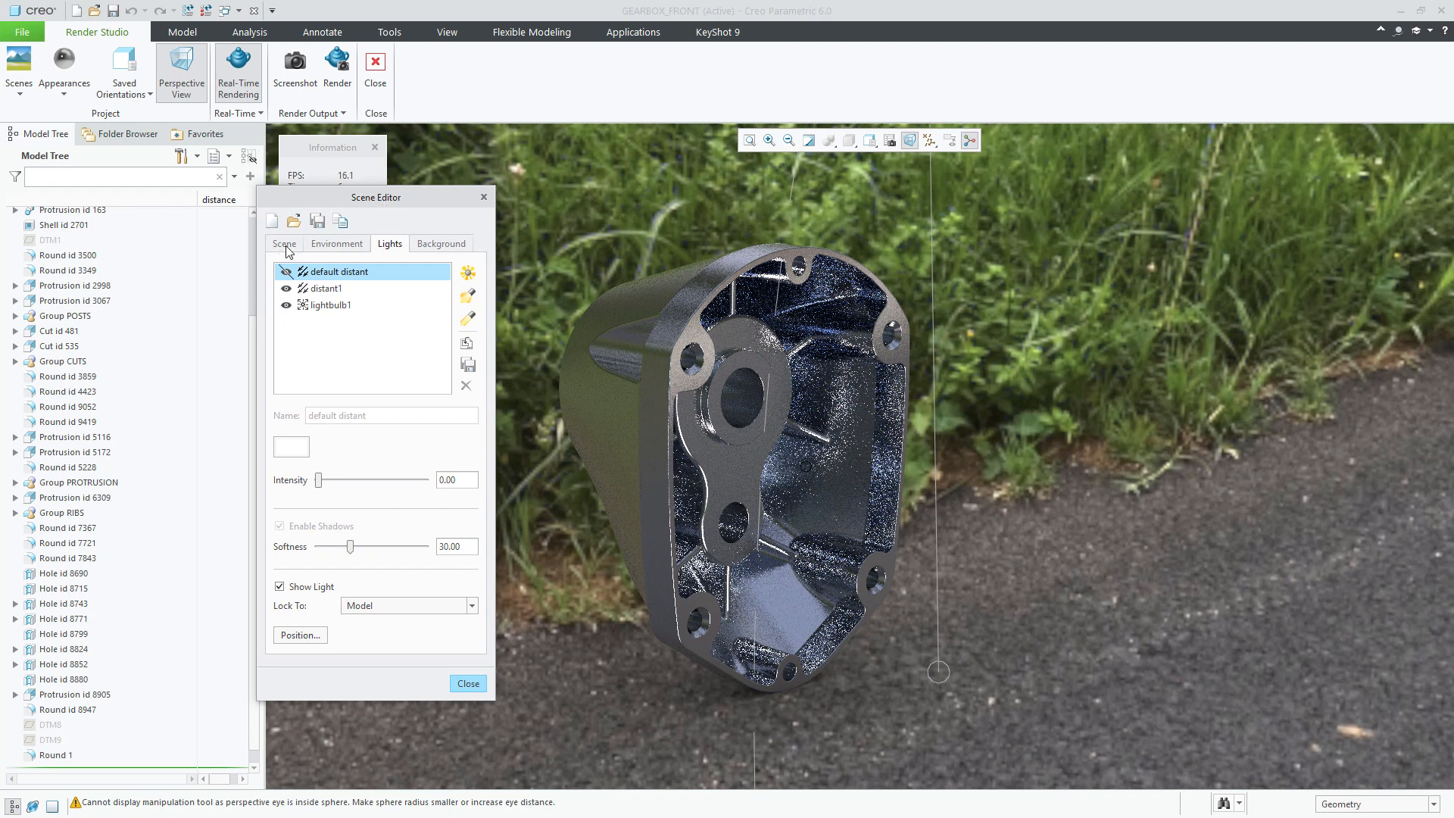
Step: Browse the HDR files in New folder under Favorites and preview autoshop_01_8k.hdr as a possible environment
{"action": "left_click", "coordinate": [338, 245]}
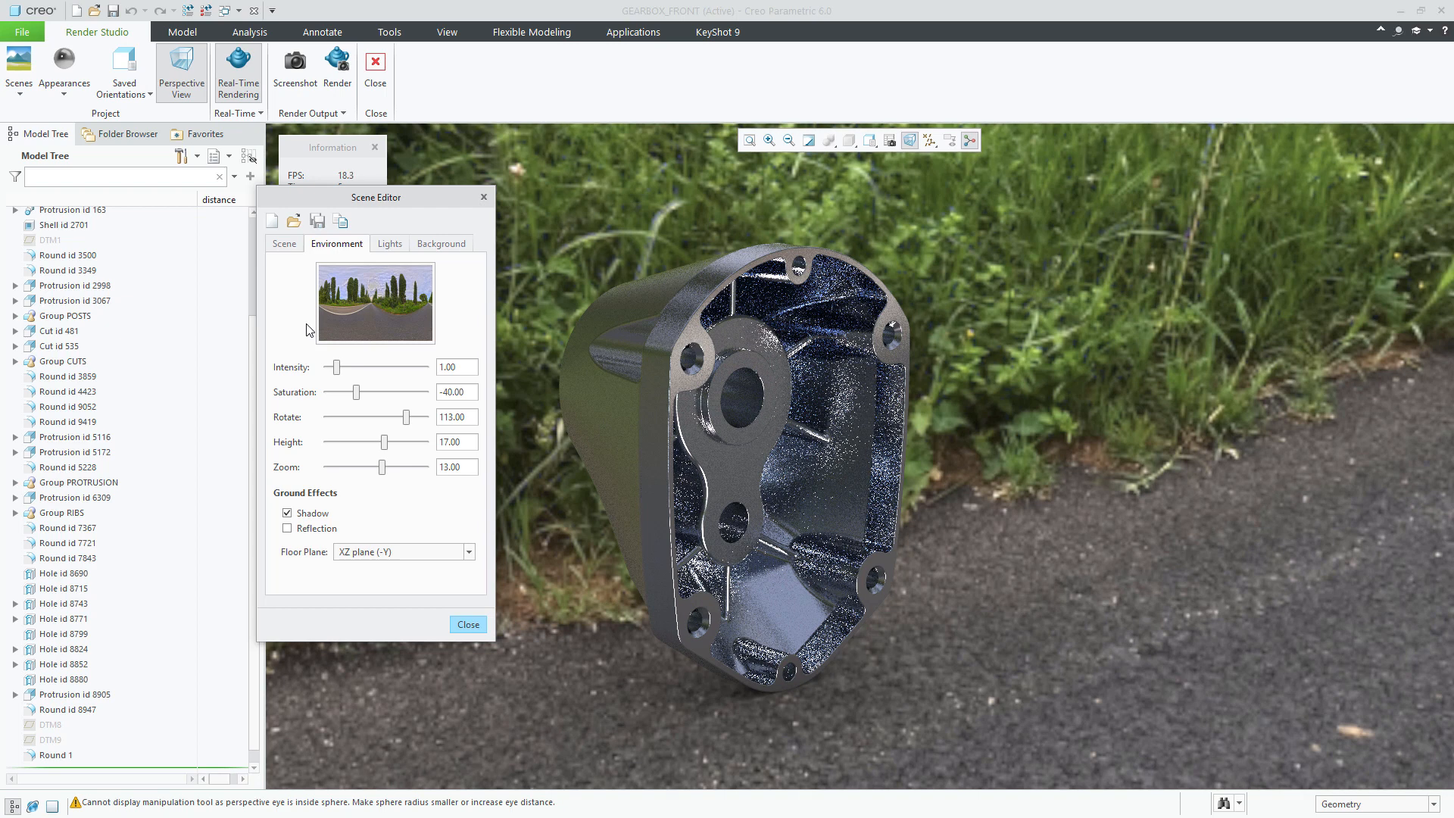
{"action": "left_click", "coordinate": [376, 298]}
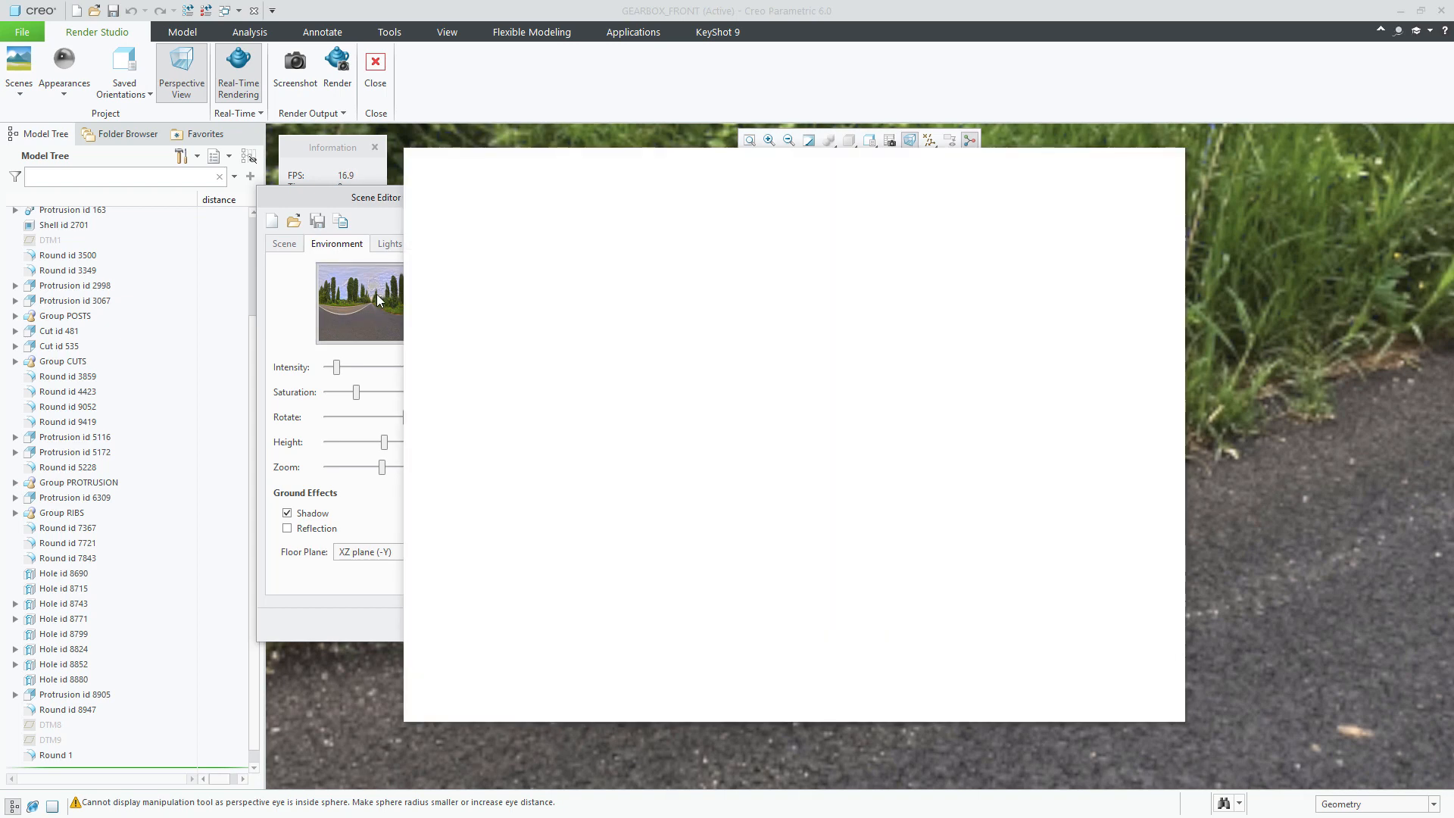
{"action": "left_click_drag", "start_coordinate": [428, 151], "coordinate": [660, 158]}
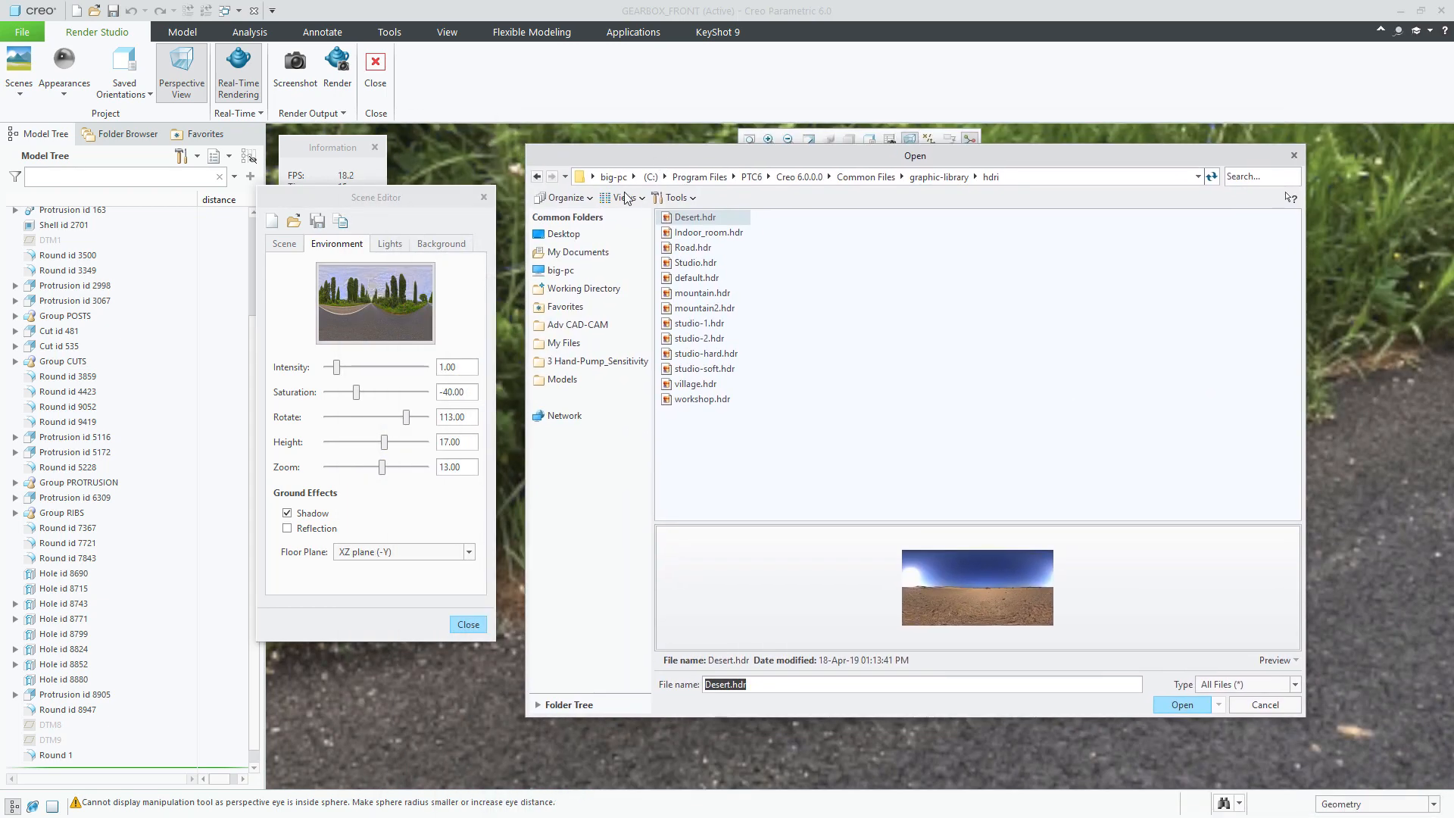
{"action": "left_click", "coordinate": [565, 306]}
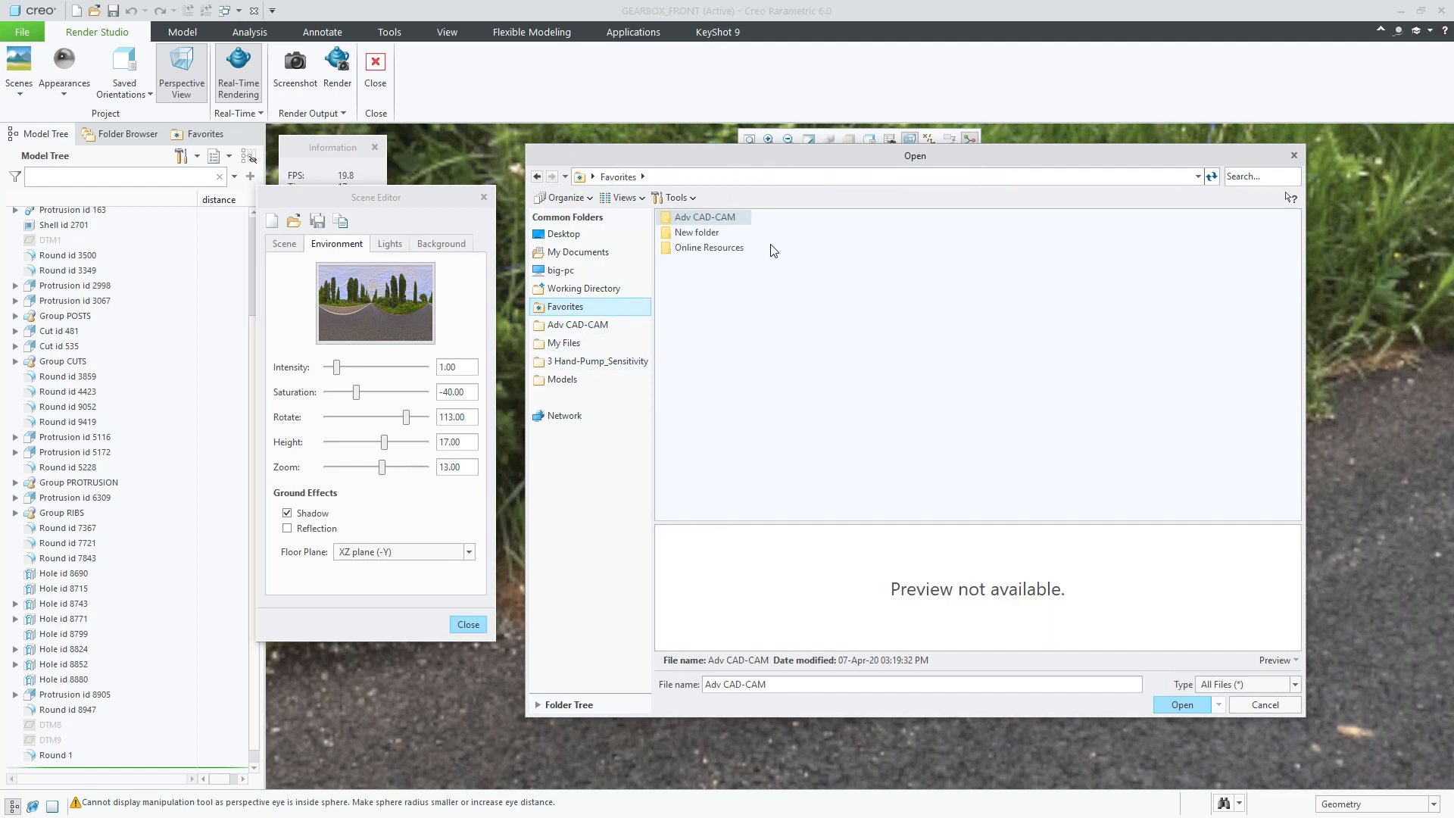
{"action": "double_click", "coordinate": [711, 237]}
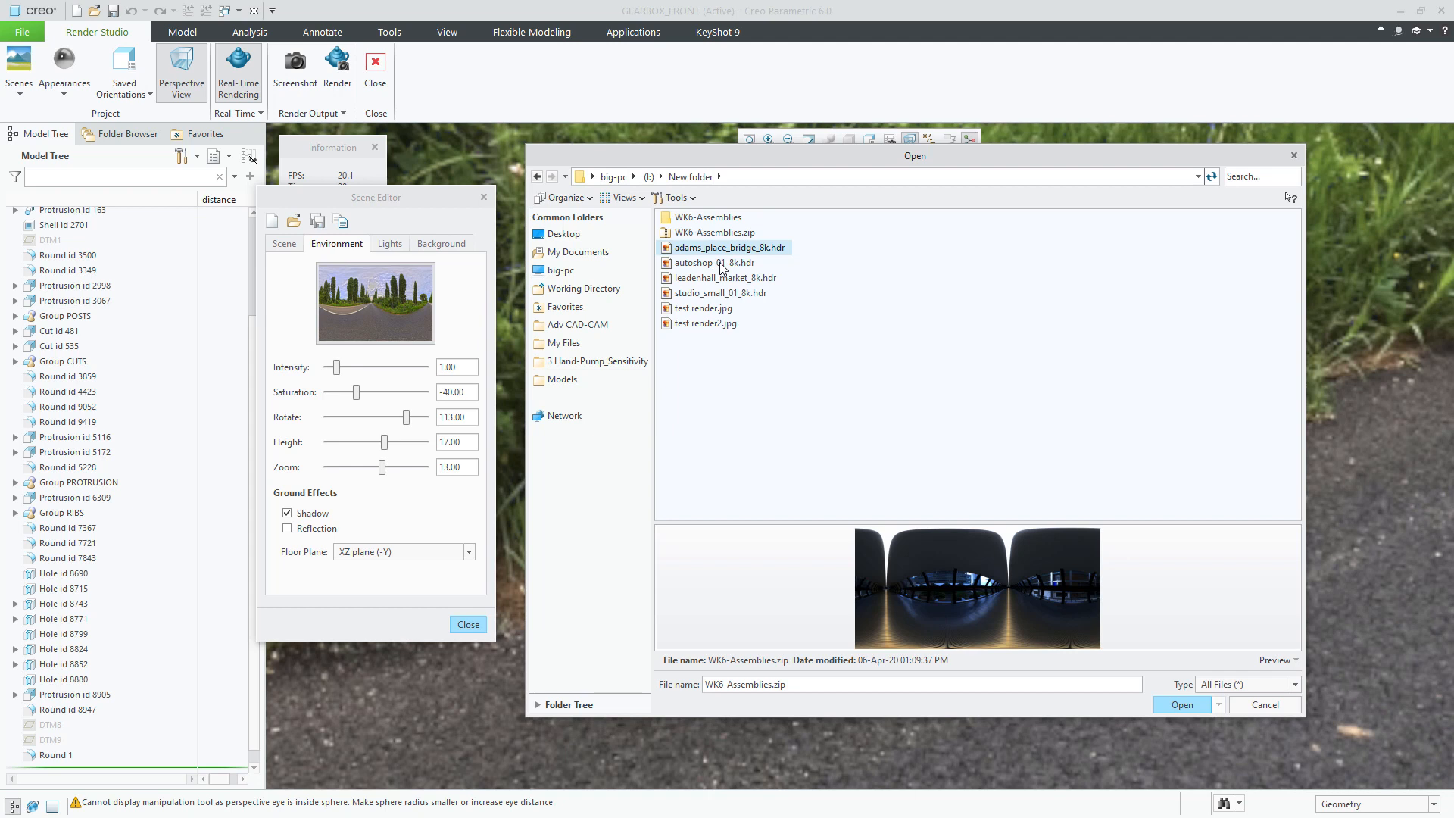
{"action": "left_click", "coordinate": [721, 265]}
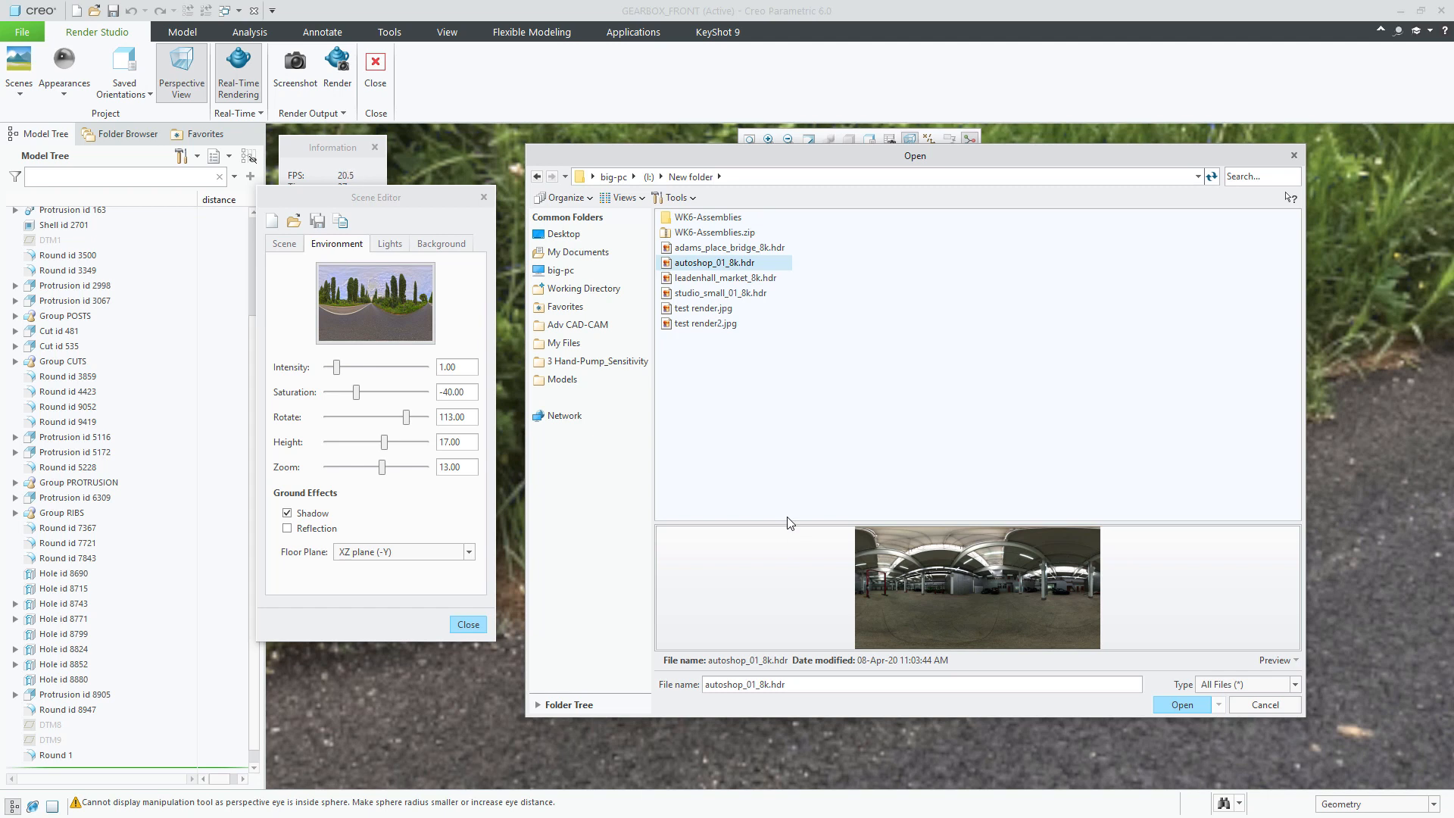
{"action": "left_click_drag", "start_coordinate": [793, 524], "coordinate": [826, 371]}
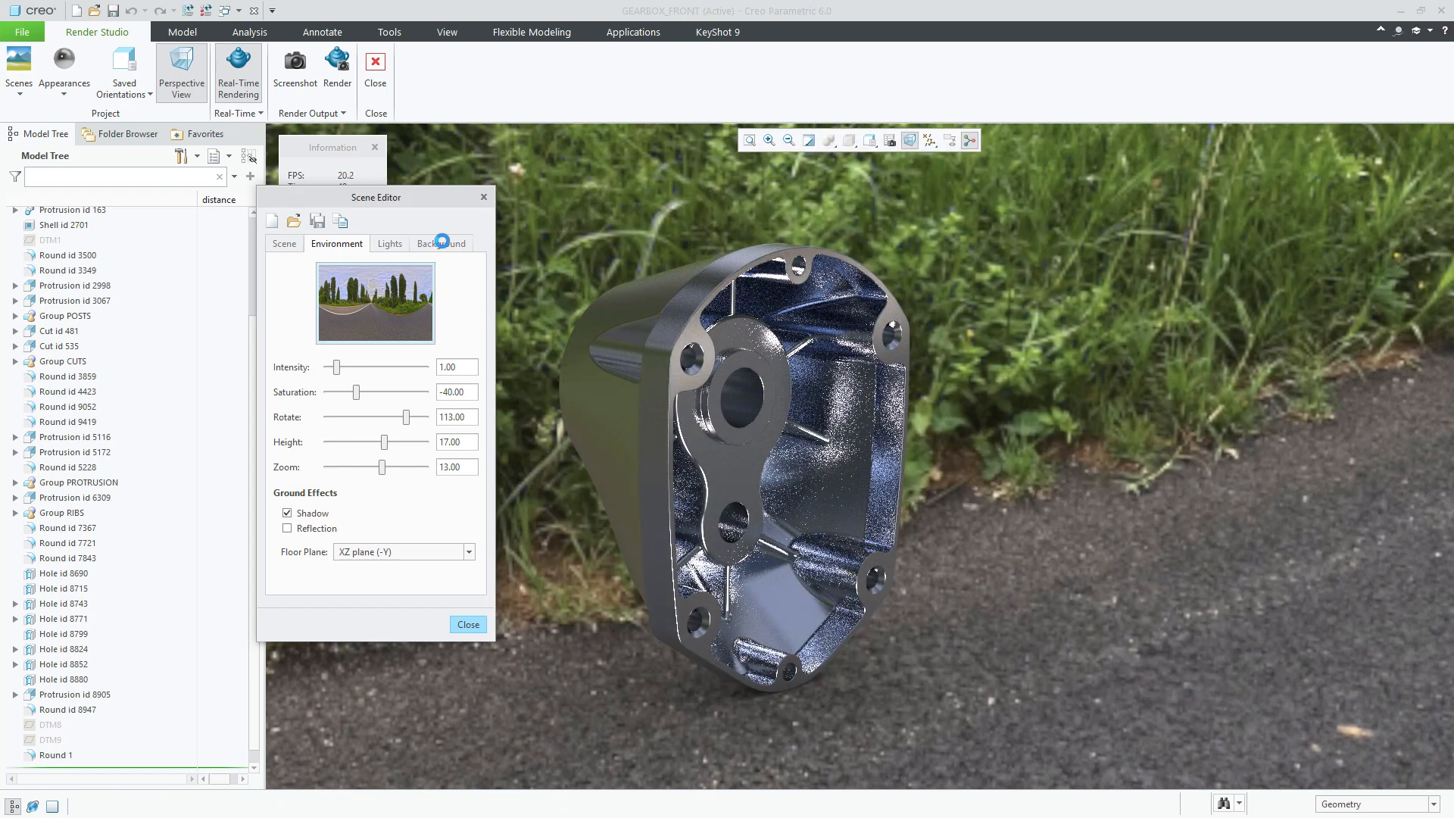
Step: Check the available background types for the scene and close the scene editor
{"action": "left_click", "coordinate": [442, 242]}
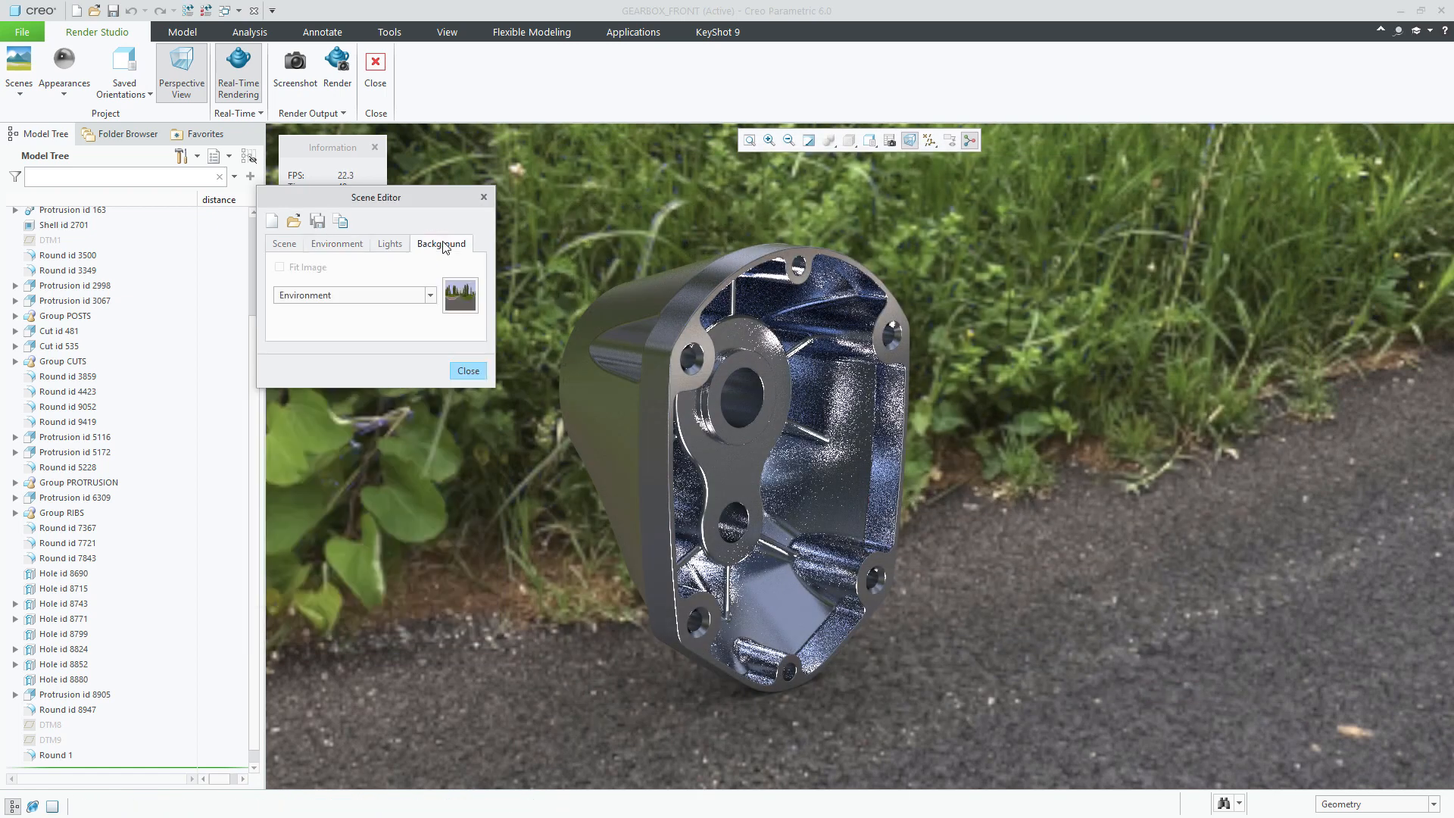
{"action": "left_click", "coordinate": [431, 296]}
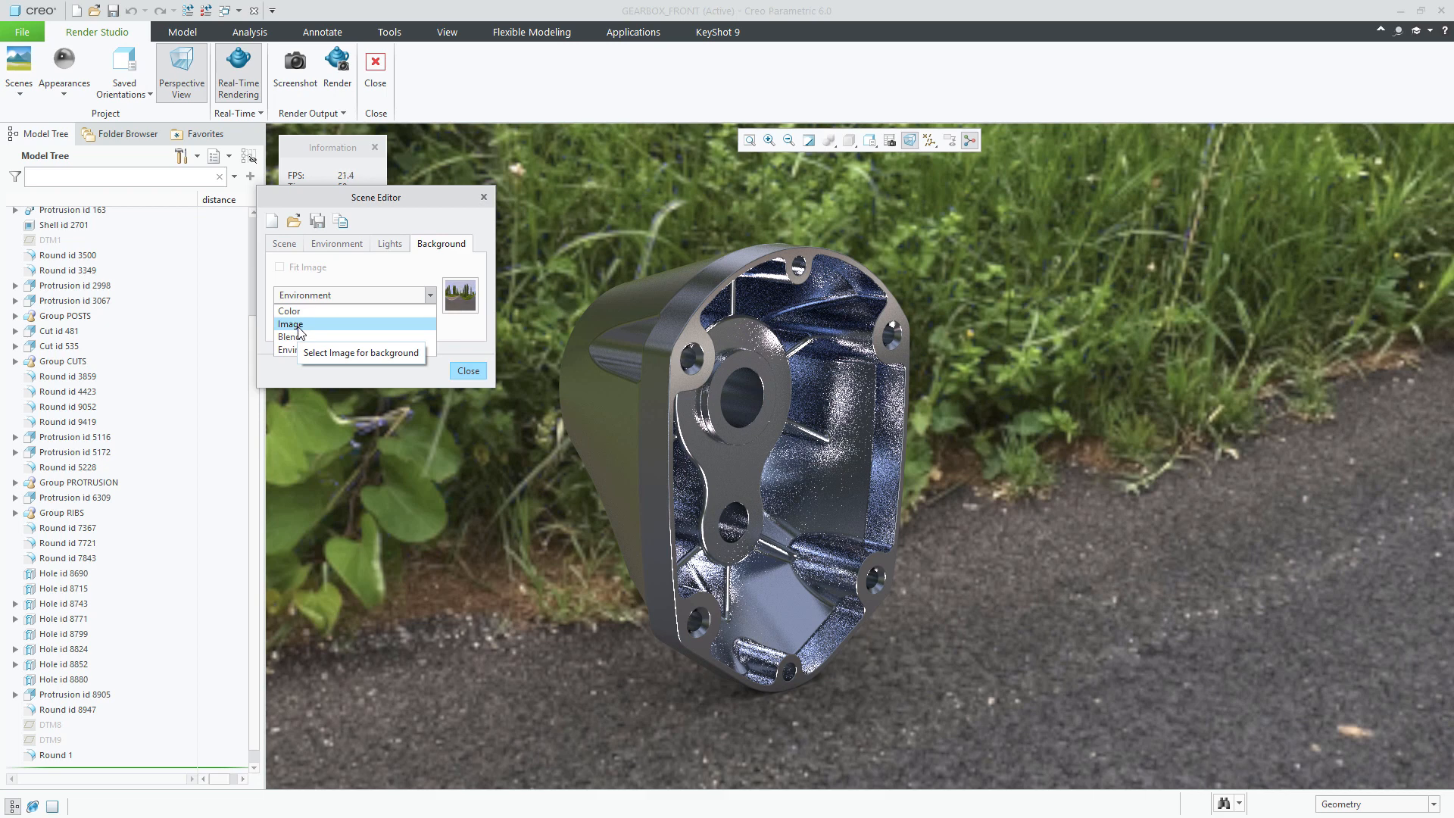
{"action": "left_click", "coordinate": [362, 210]}
{"action": "left_click_drag", "start_coordinate": [371, 206], "coordinate": [353, 231]}
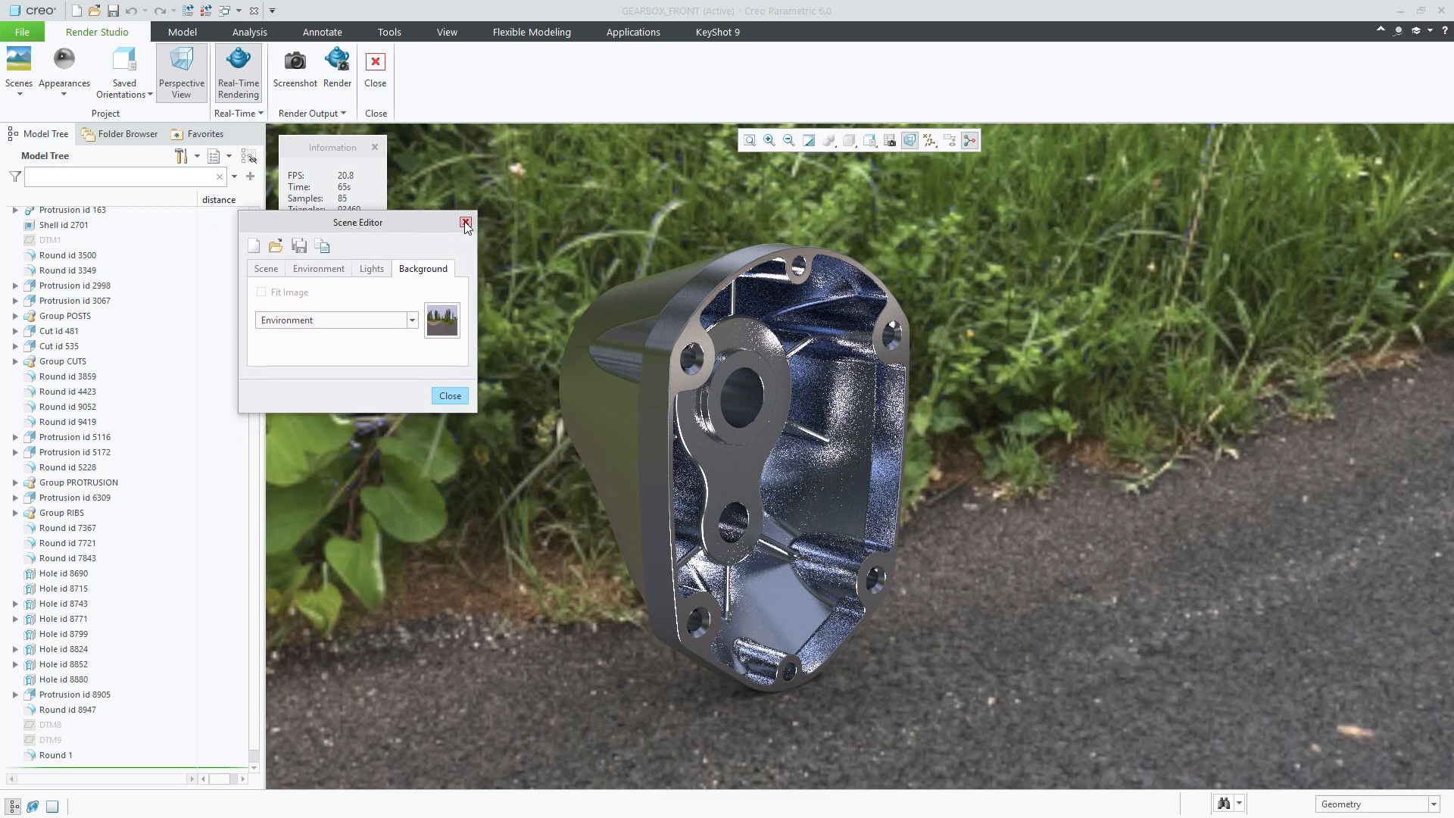
{"action": "left_click", "coordinate": [465, 223]}
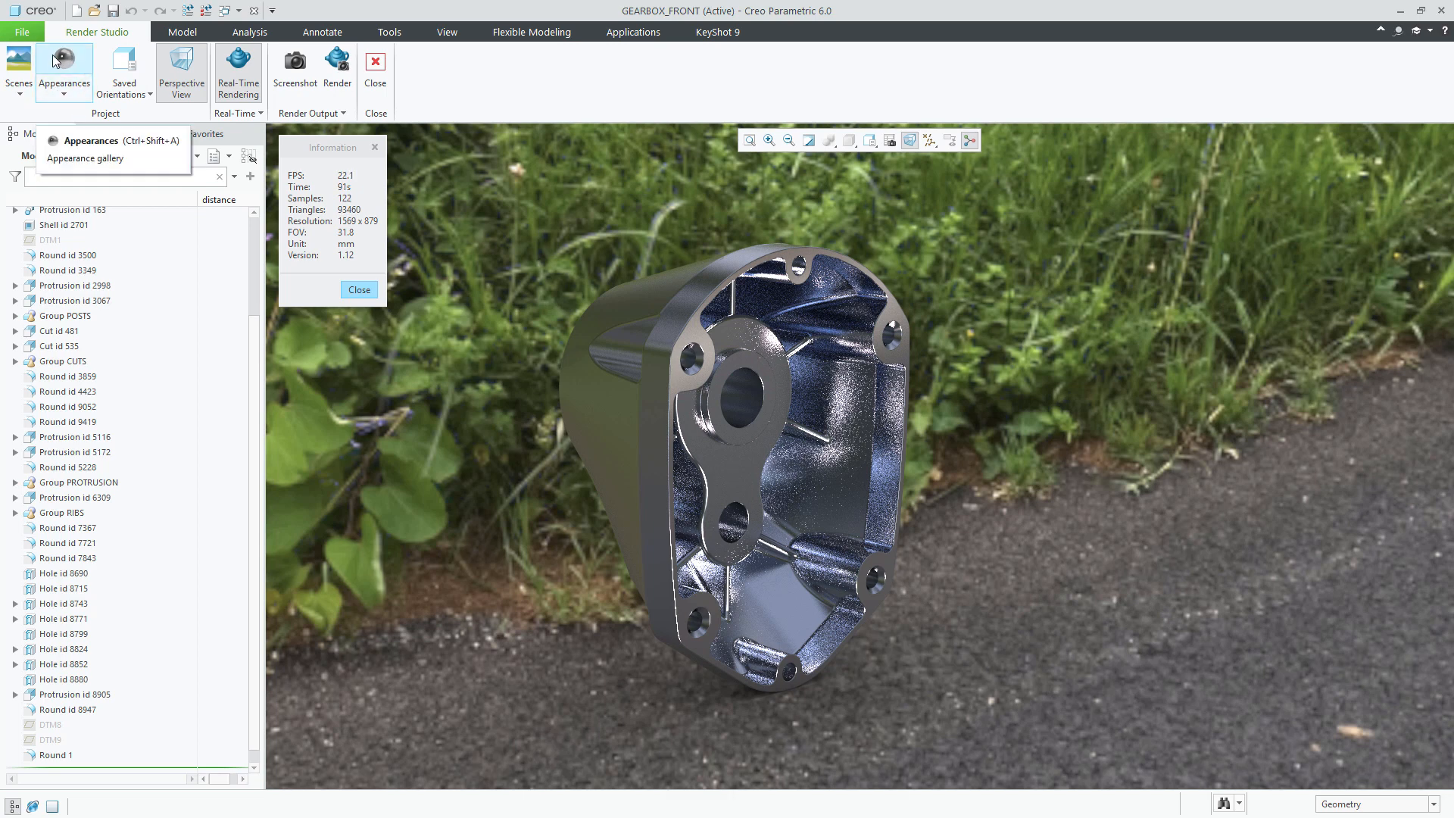
Step: Load the Paint-Metallic.dmt appearance library, looking at Paint-Spray.dmt as an alternative
{"action": "left_click", "coordinate": [70, 94]}
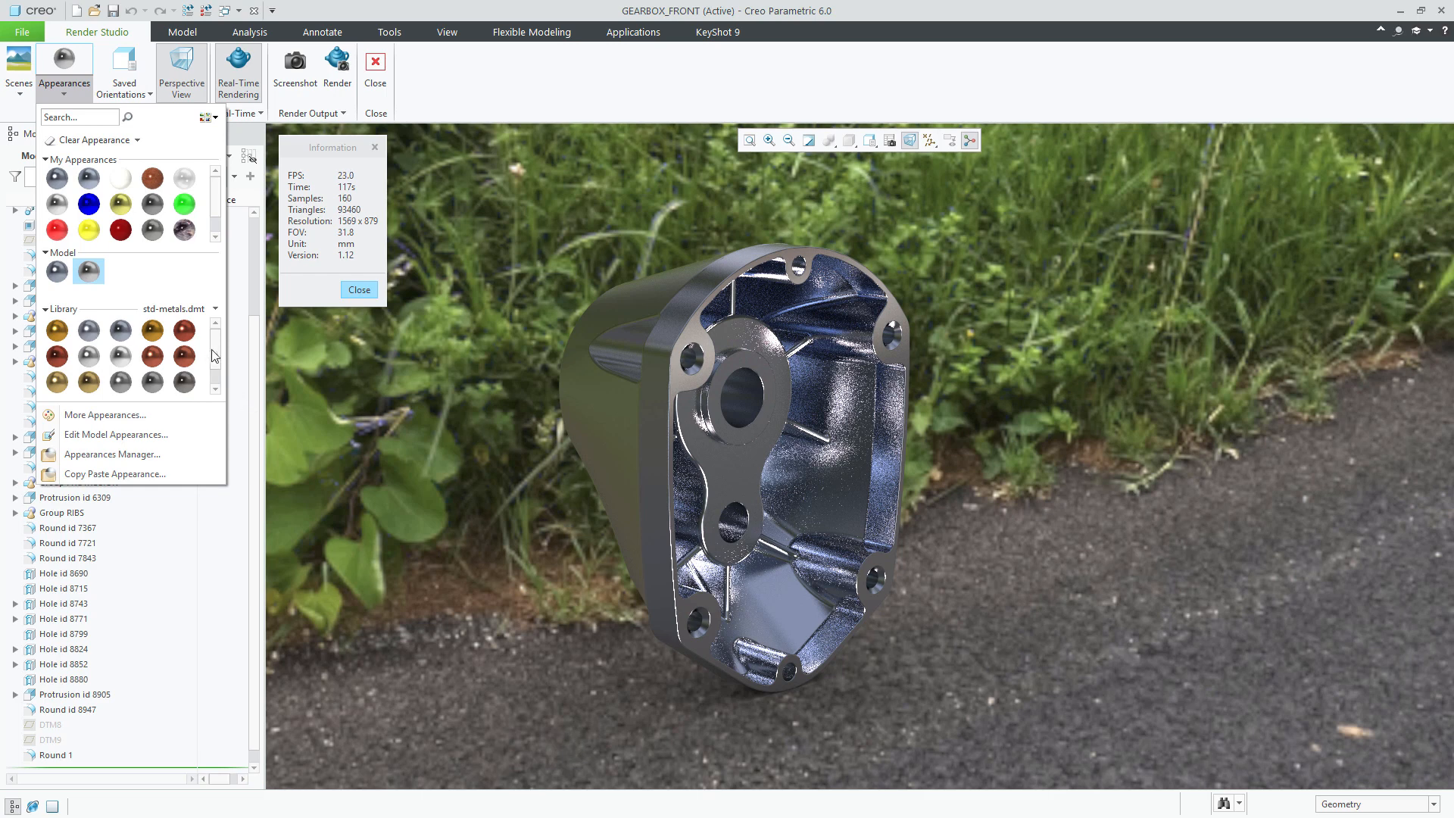
{"action": "left_click_drag", "start_coordinate": [218, 353], "coordinate": [218, 374]}
{"action": "scroll", "coordinate": [54, 322], "scroll_direction": "up", "scroll_amount": 5}
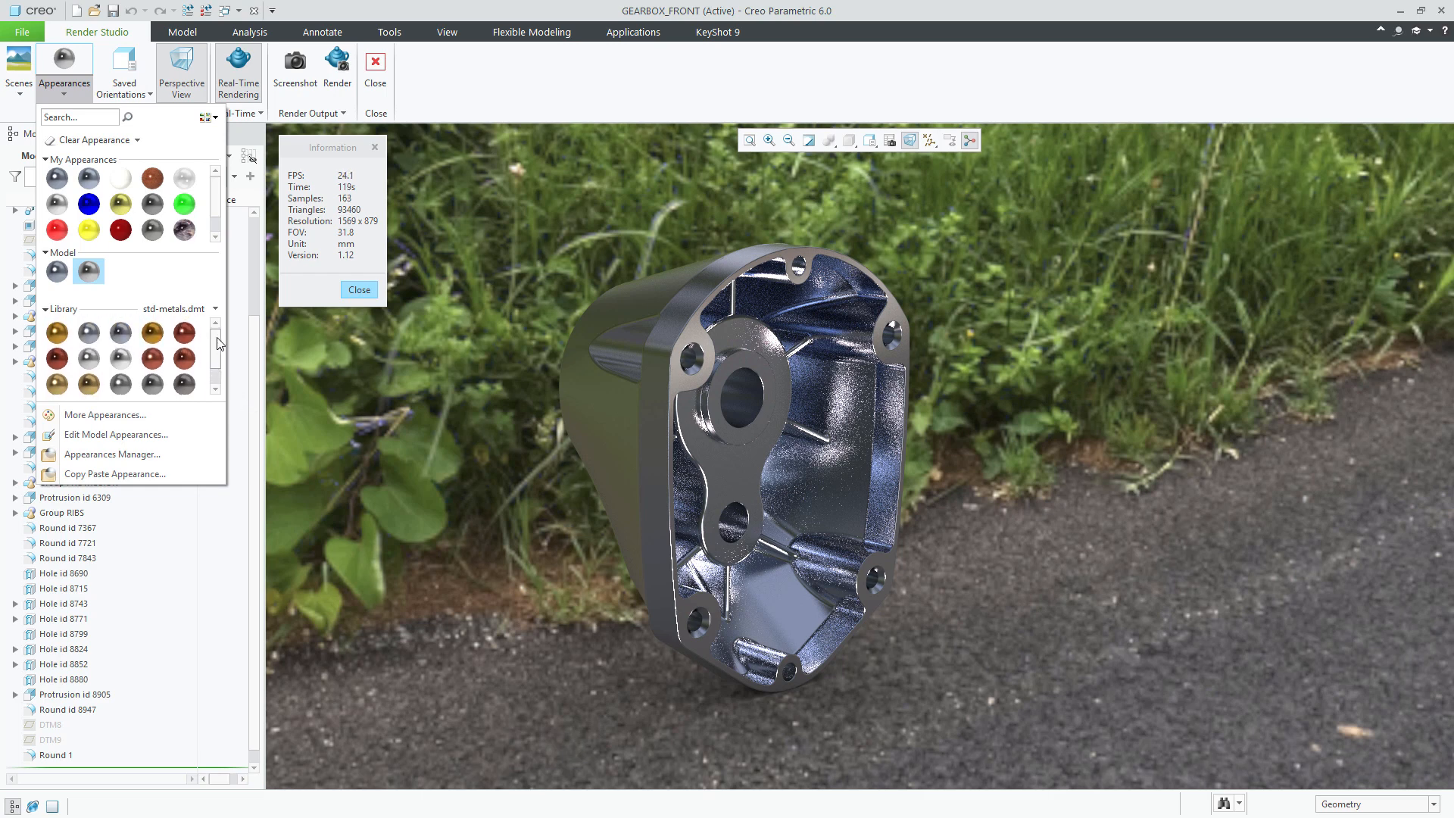
{"action": "left_click", "coordinate": [48, 311]}
{"action": "left_click", "coordinate": [49, 310]}
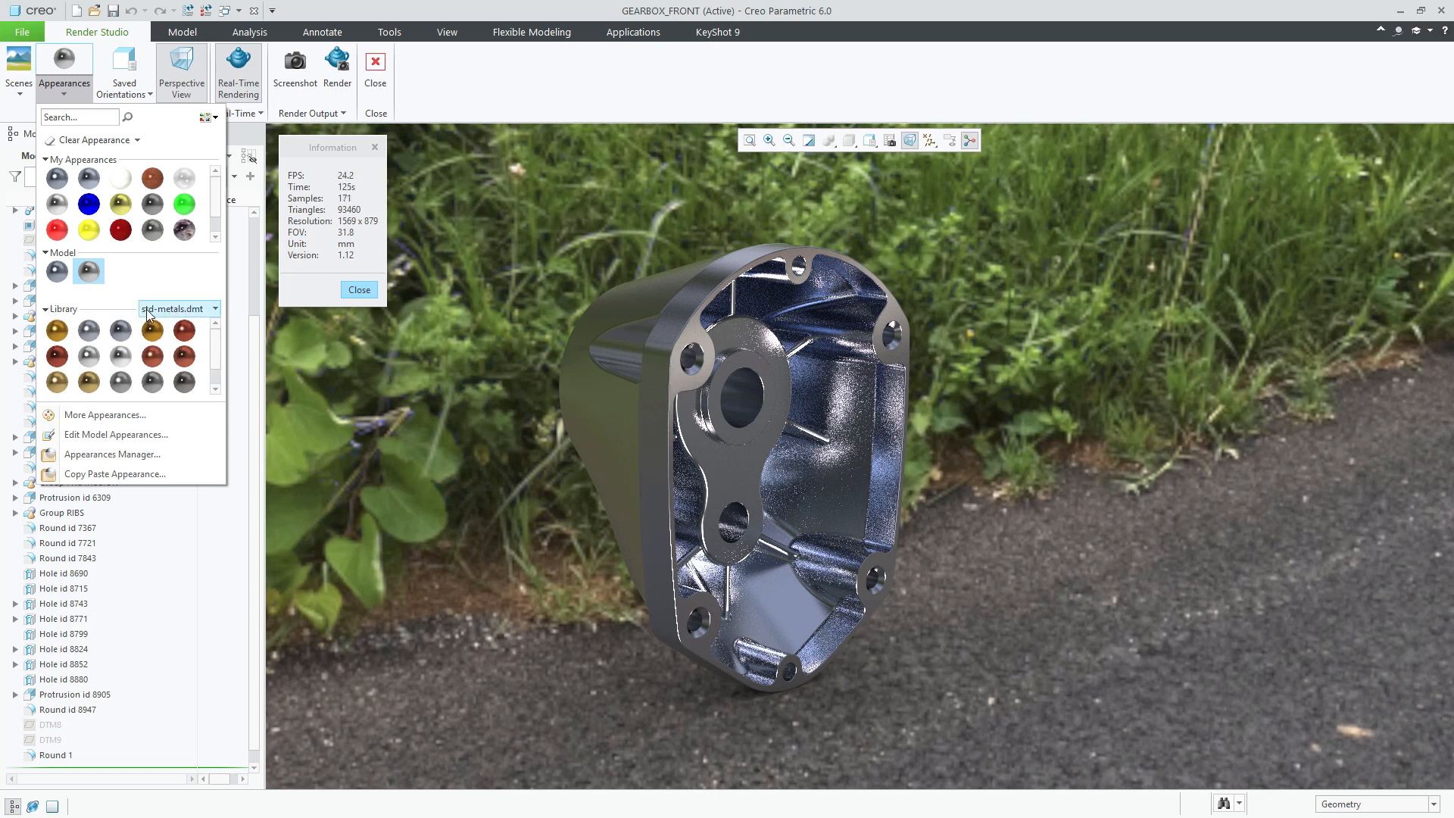
{"action": "left_click", "coordinate": [214, 309]}
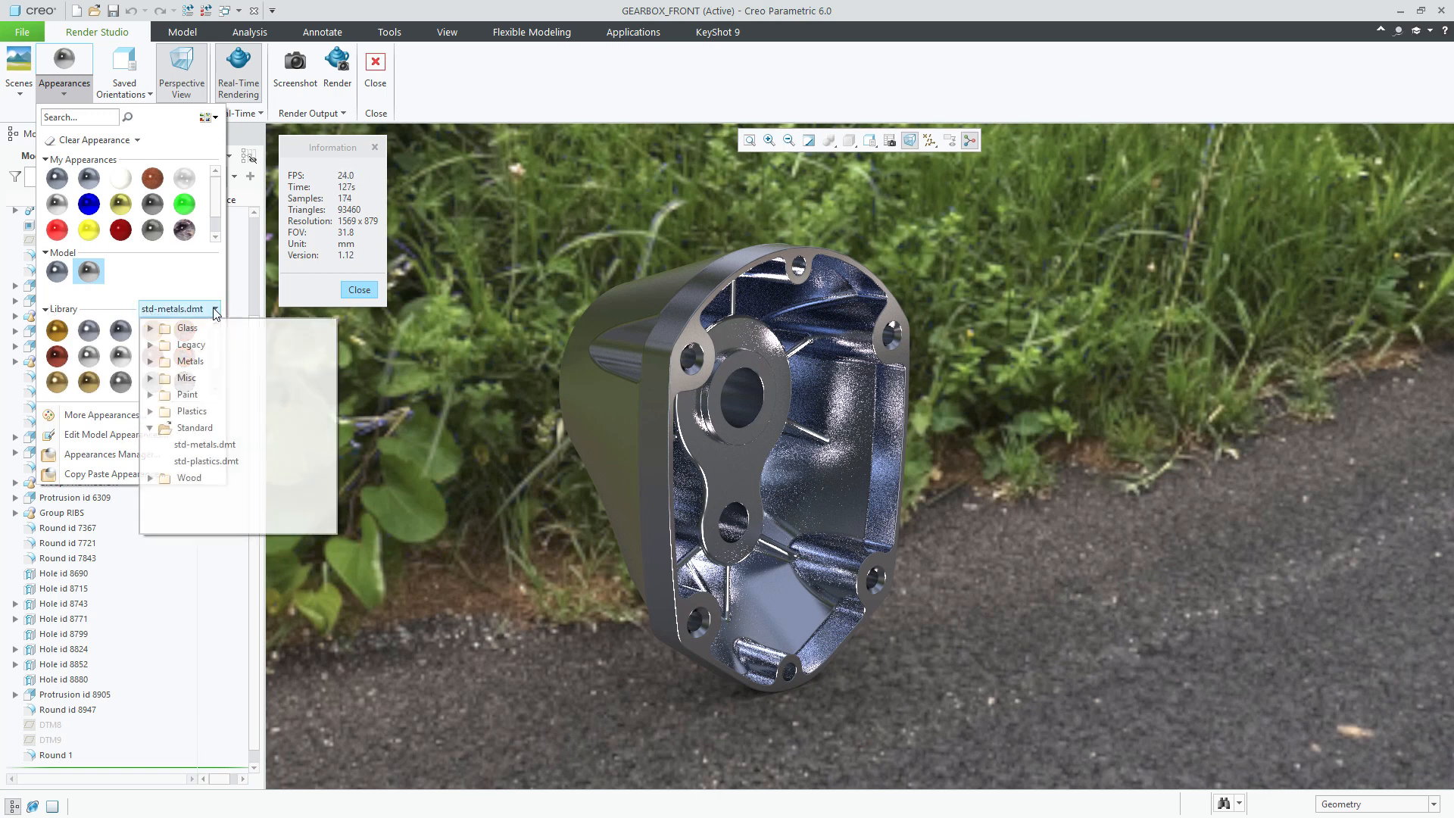
{"action": "left_click", "coordinate": [150, 394]}
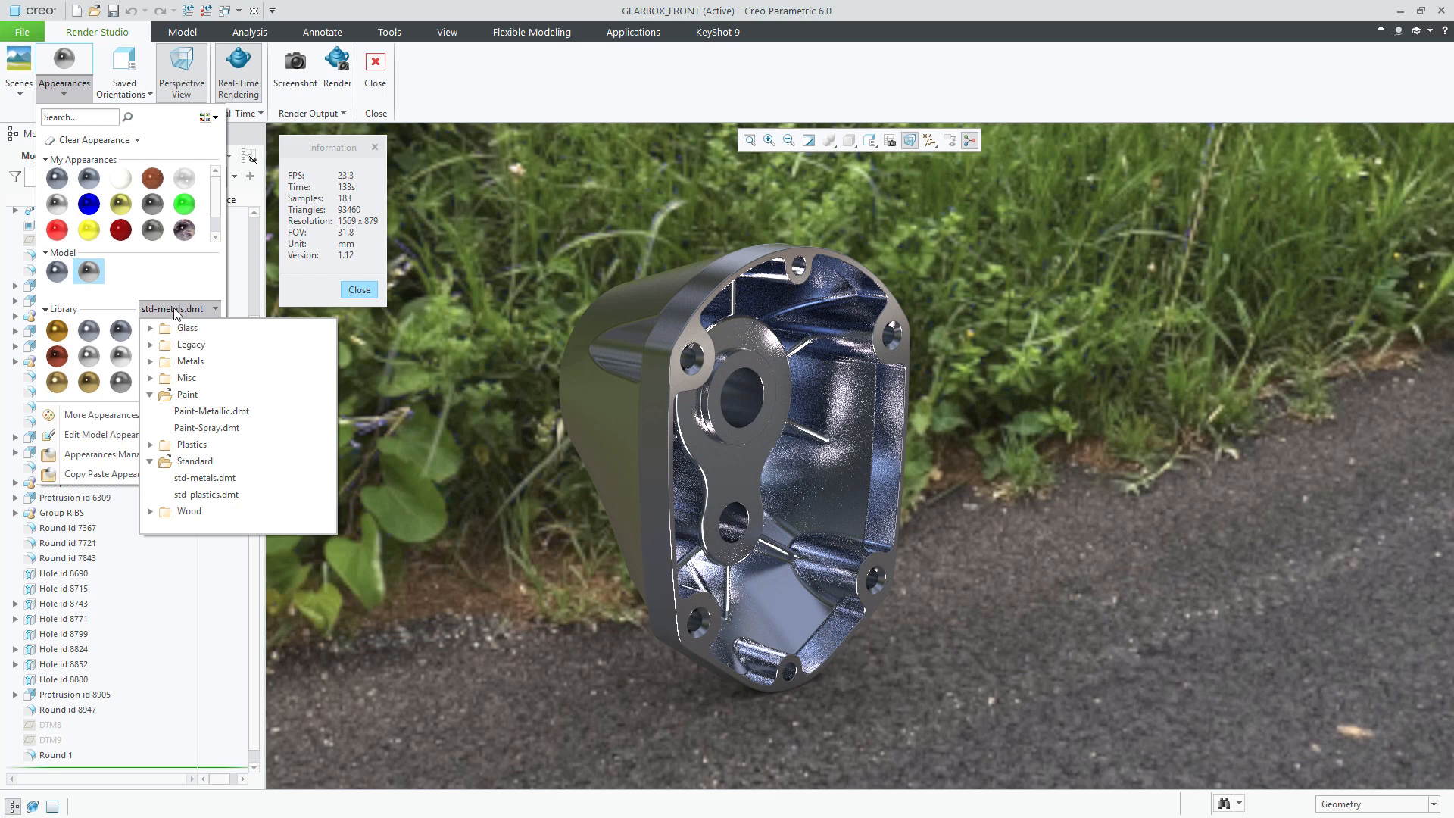
{"action": "left_click", "coordinate": [194, 411]}
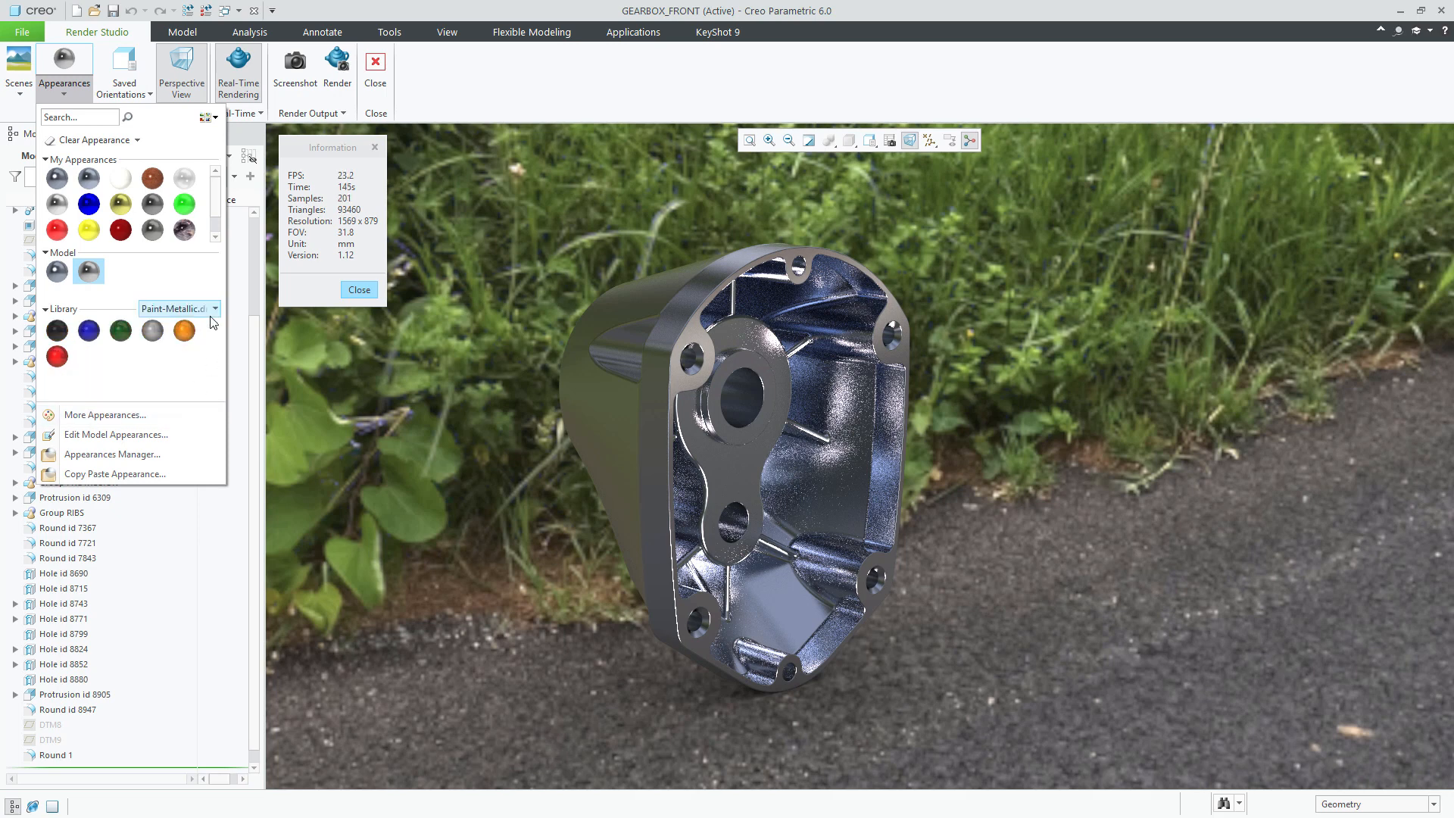
{"action": "left_click", "coordinate": [215, 309]}
{"action": "left_click", "coordinate": [215, 429]}
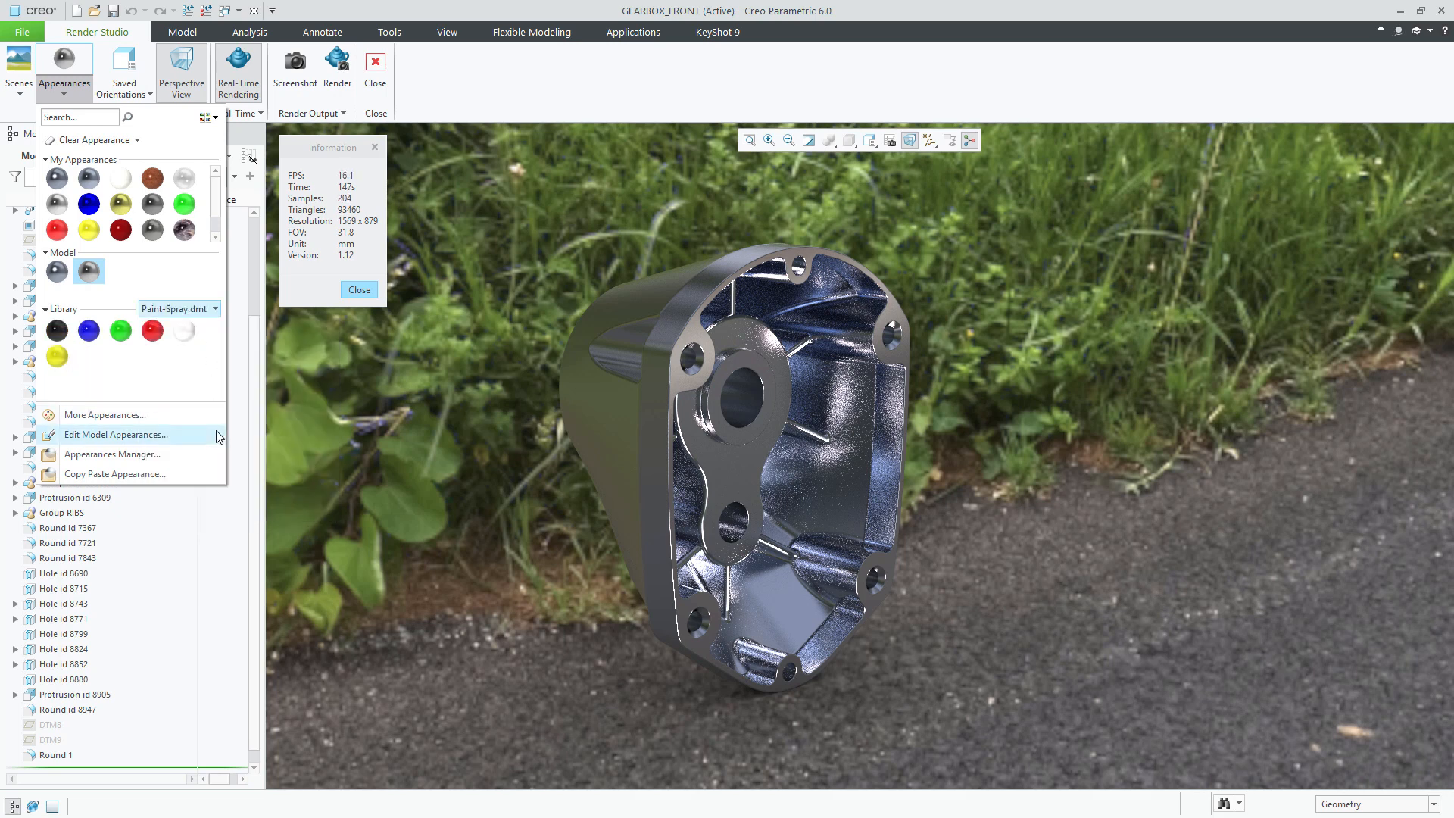
{"action": "left_click", "coordinate": [200, 309]}
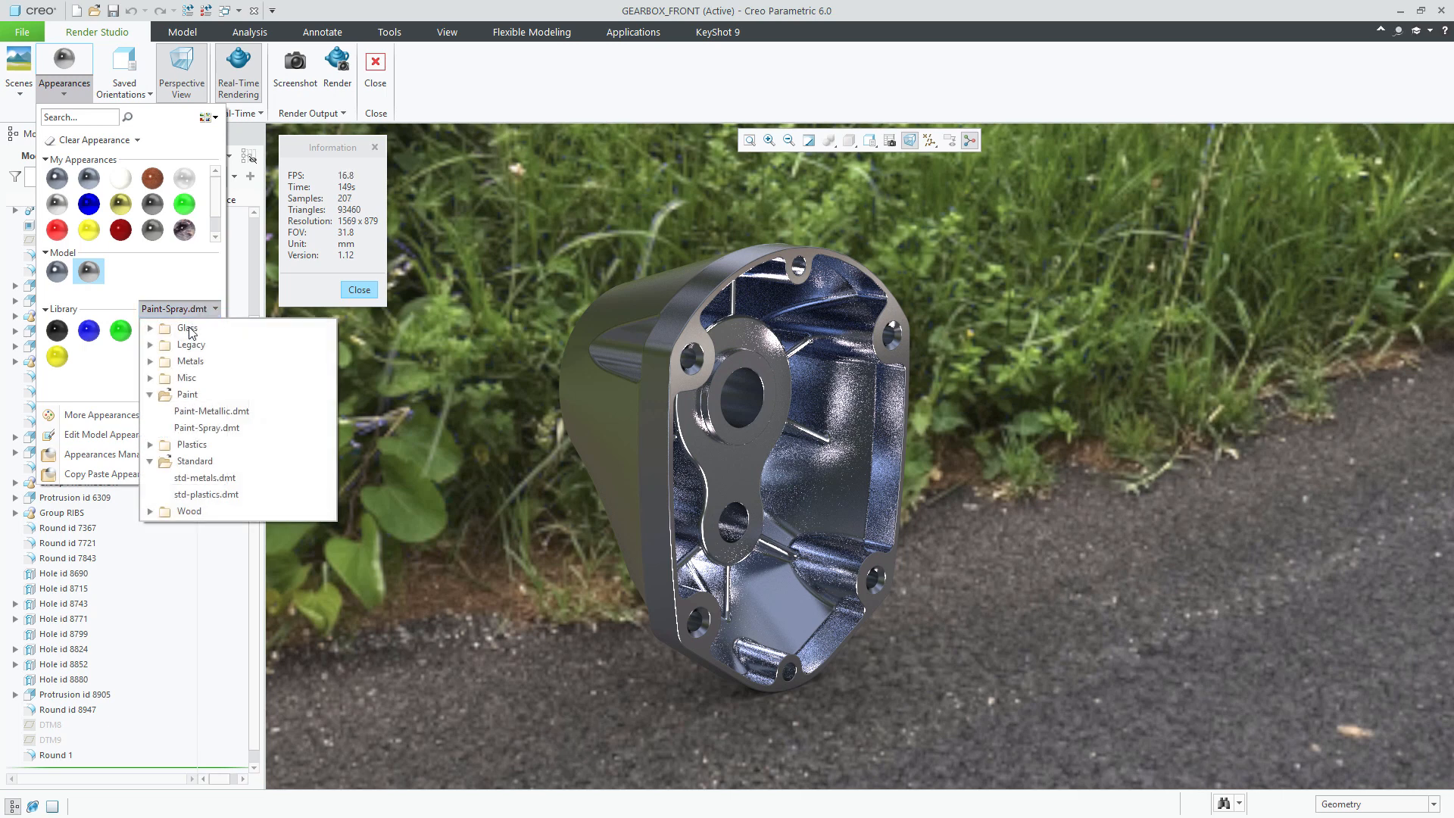
{"action": "left_click", "coordinate": [218, 411]}
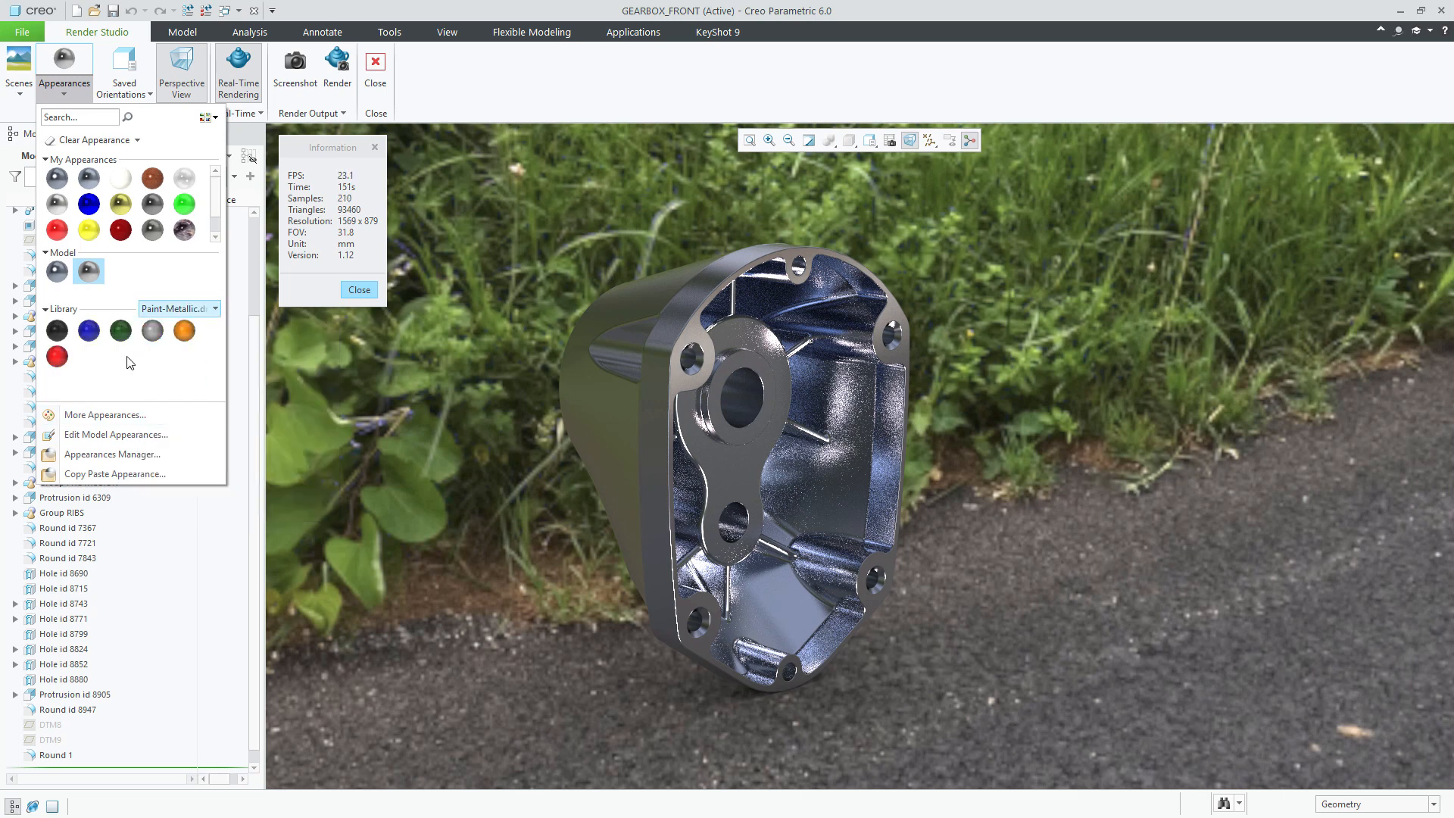
Step: Apply the paint-metallic-orange appearance to the large flat interior face of the housing
{"action": "mouse_move", "coordinate": [152, 342]}
{"action": "left_click", "coordinate": [184, 331]}
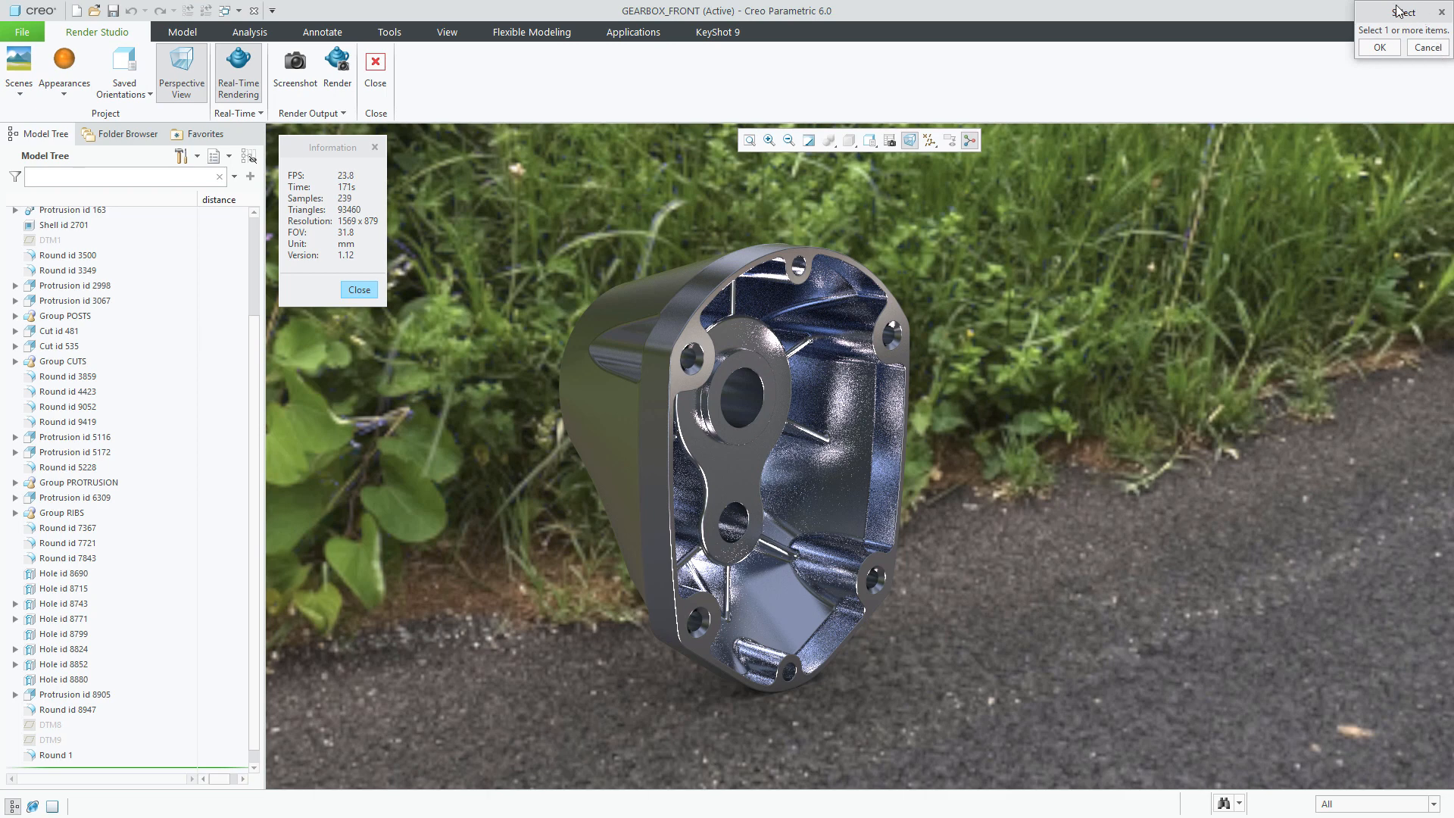
{"action": "left_click_drag", "start_coordinate": [1397, 19], "coordinate": [1105, 362]}
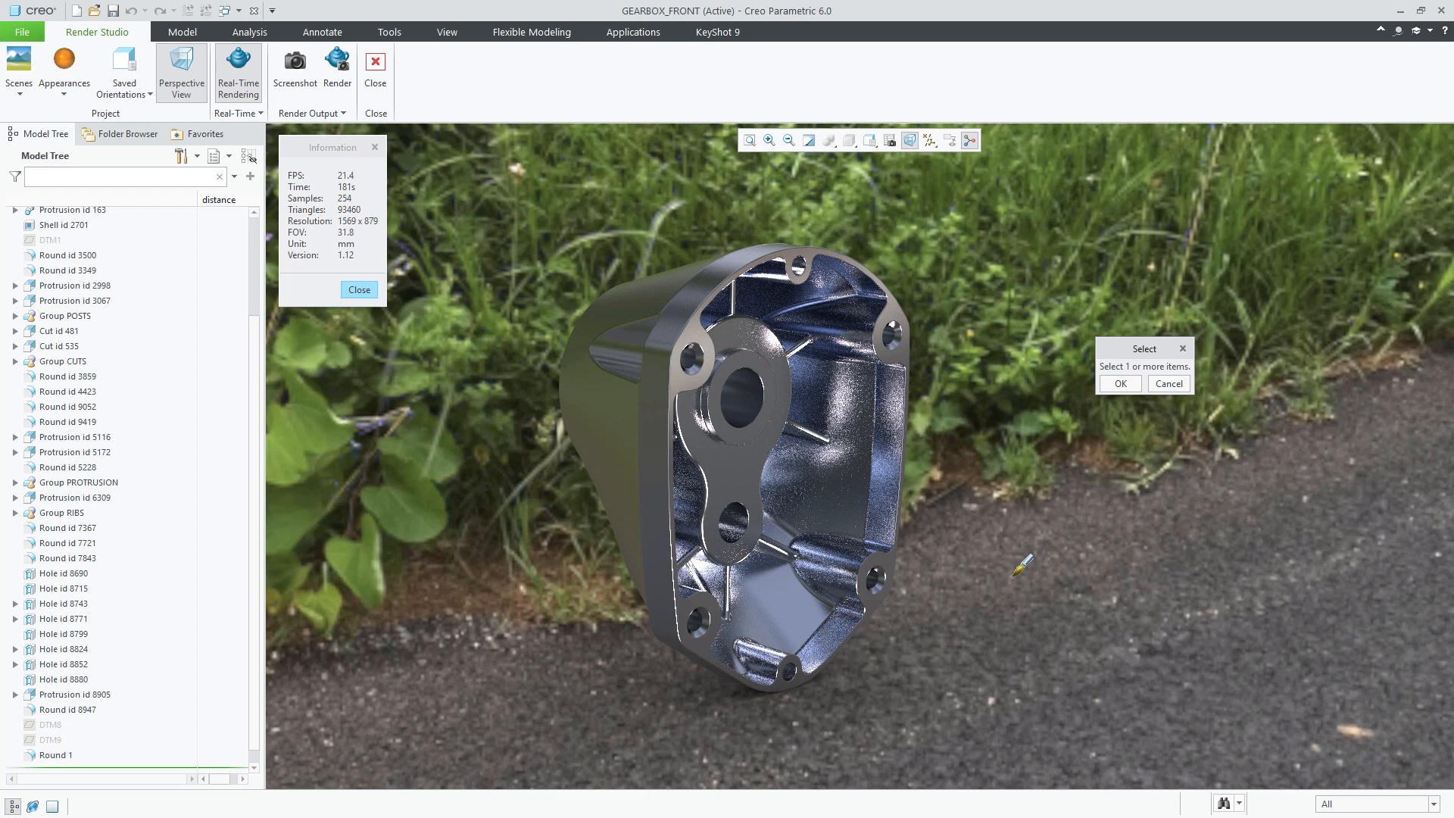
{"action": "left_click", "coordinate": [823, 481]}
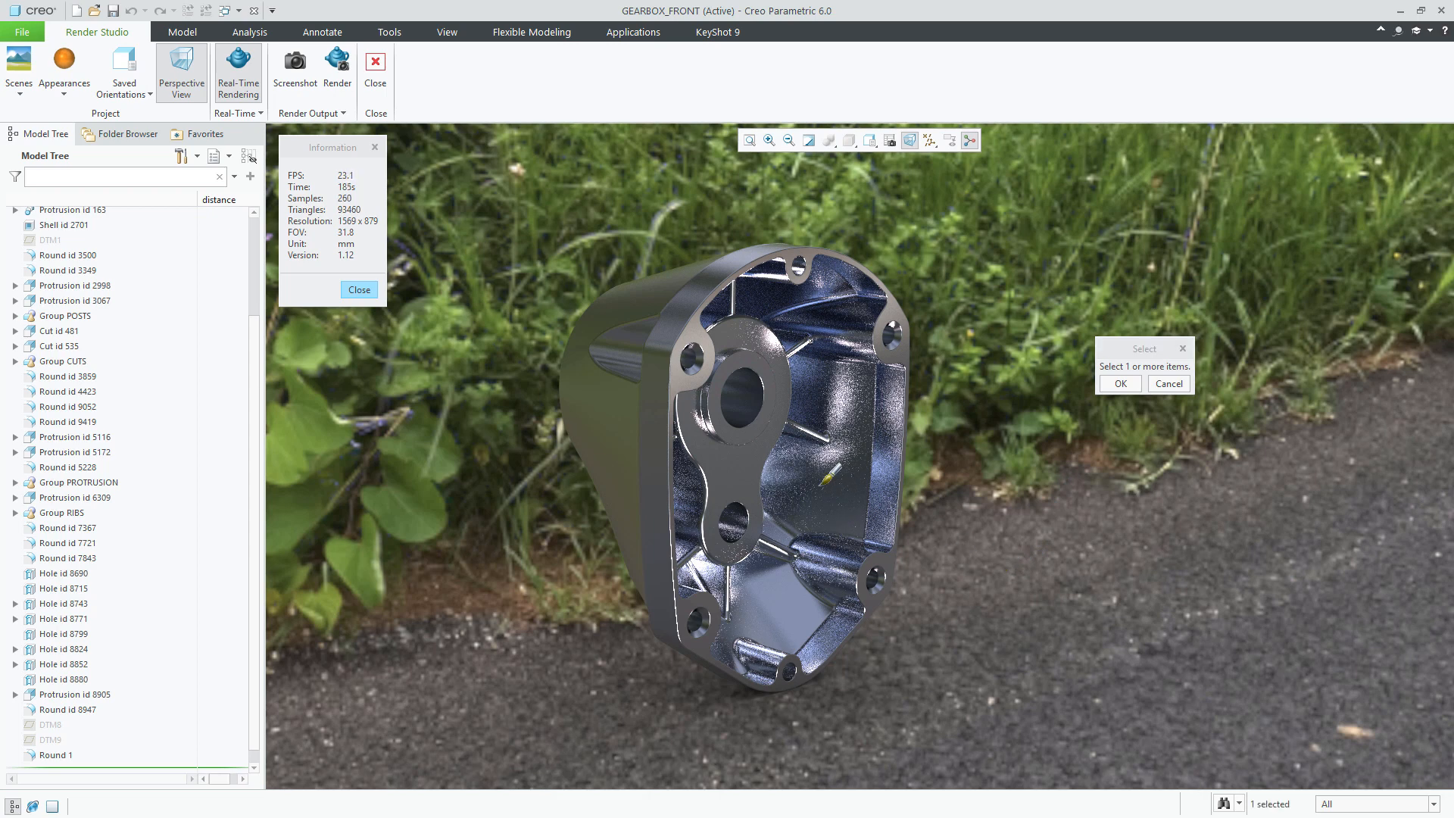
{"action": "left_click", "coordinate": [1121, 383]}
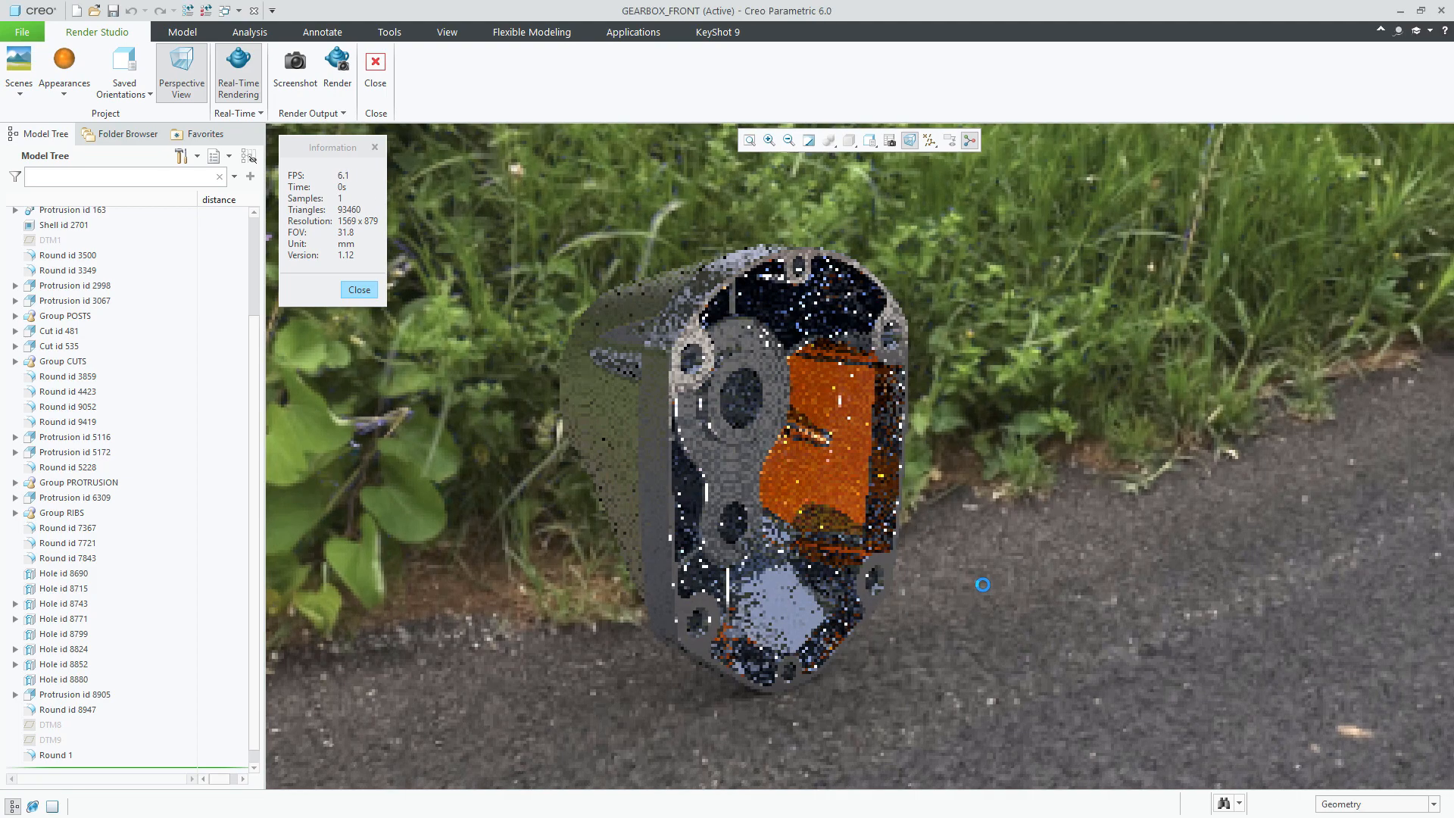
Step: Apply the paint-metallic-orange appearance to the housing's lower interior surface and the ring face around the larger bore
{"action": "middle_click_drag", "start_coordinate": [991, 589], "coordinate": [806, 461]}
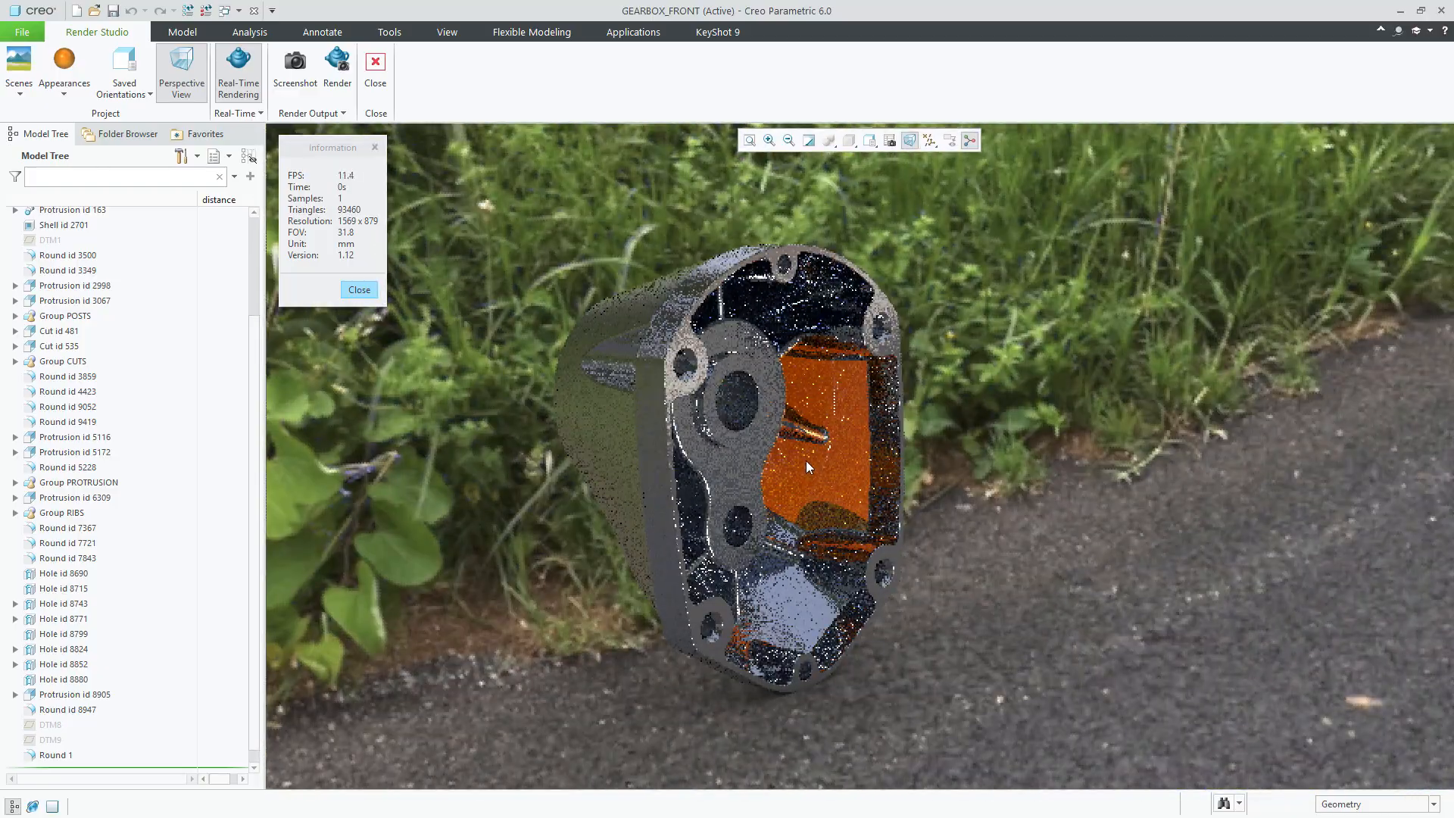
{"action": "mouse_move", "coordinate": [827, 398]}
{"action": "middle_mouse_down"}
{"action": "mouse_move", "coordinate": [943, 413]}
{"action": "mouse_move", "coordinate": [804, 372]}
{"action": "mouse_move", "coordinate": [821, 405]}
{"action": "middle_mouse_up"}
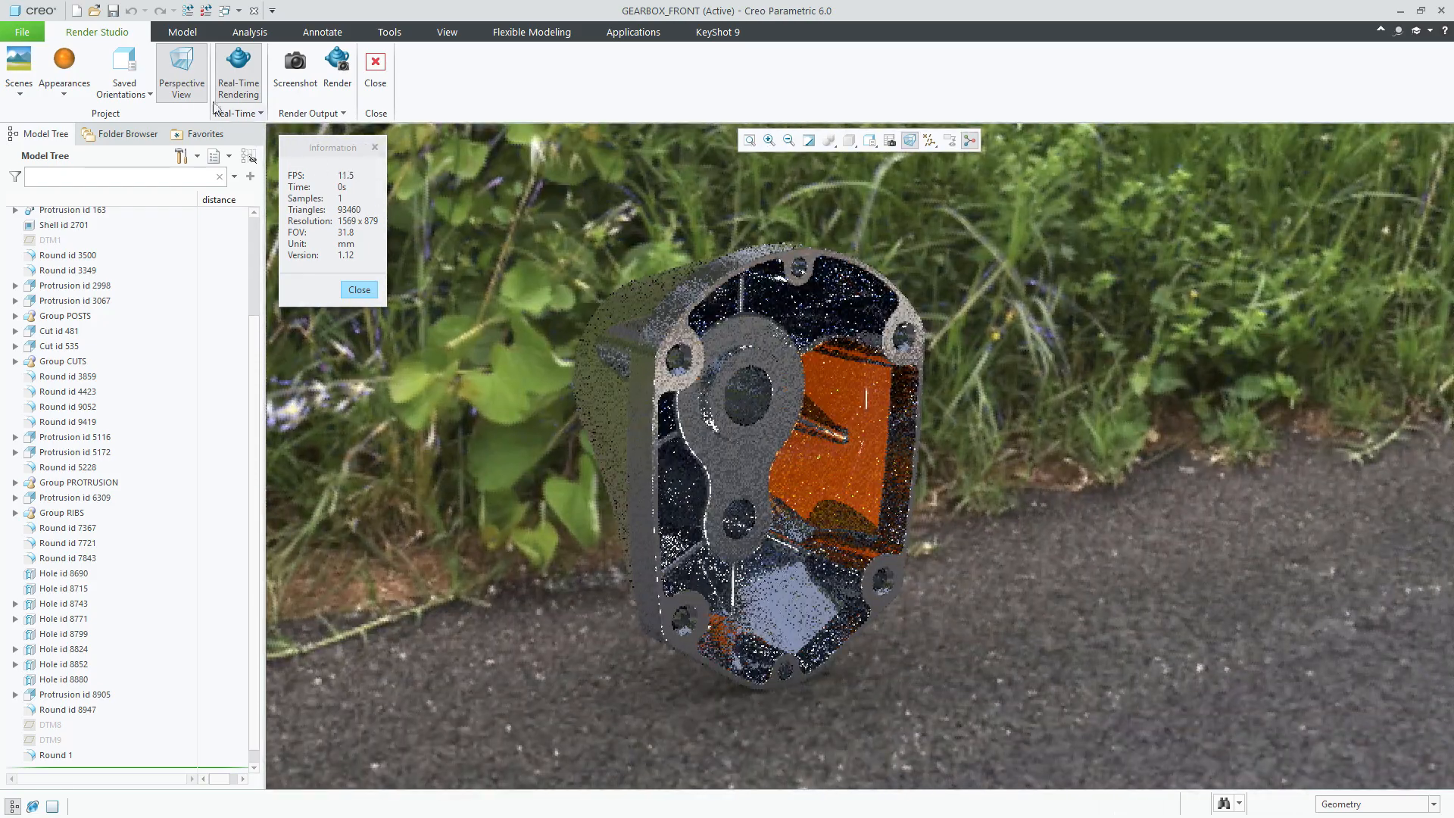
{"action": "left_click", "coordinate": [77, 99]}
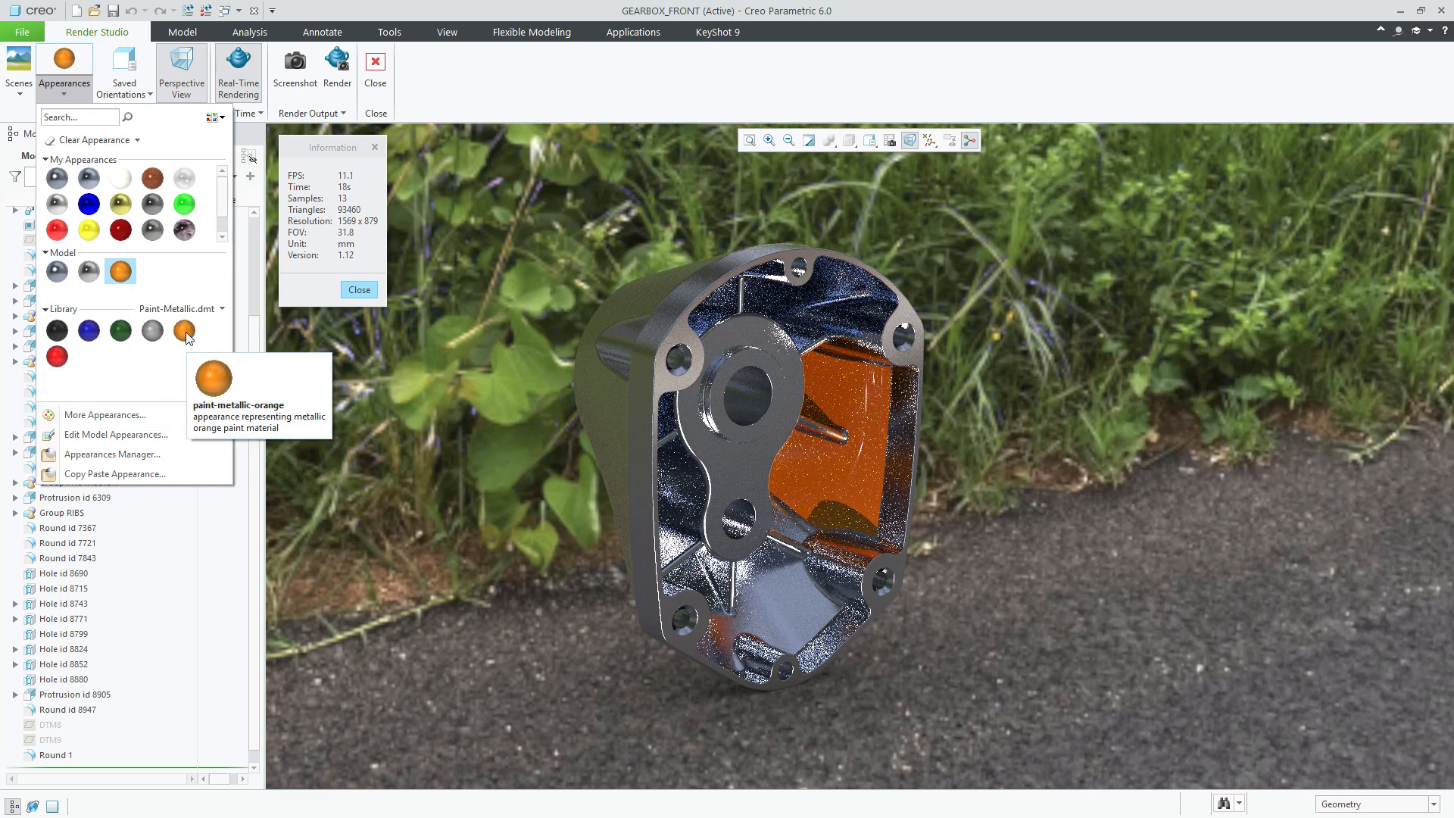
{"action": "left_click", "coordinate": [184, 331]}
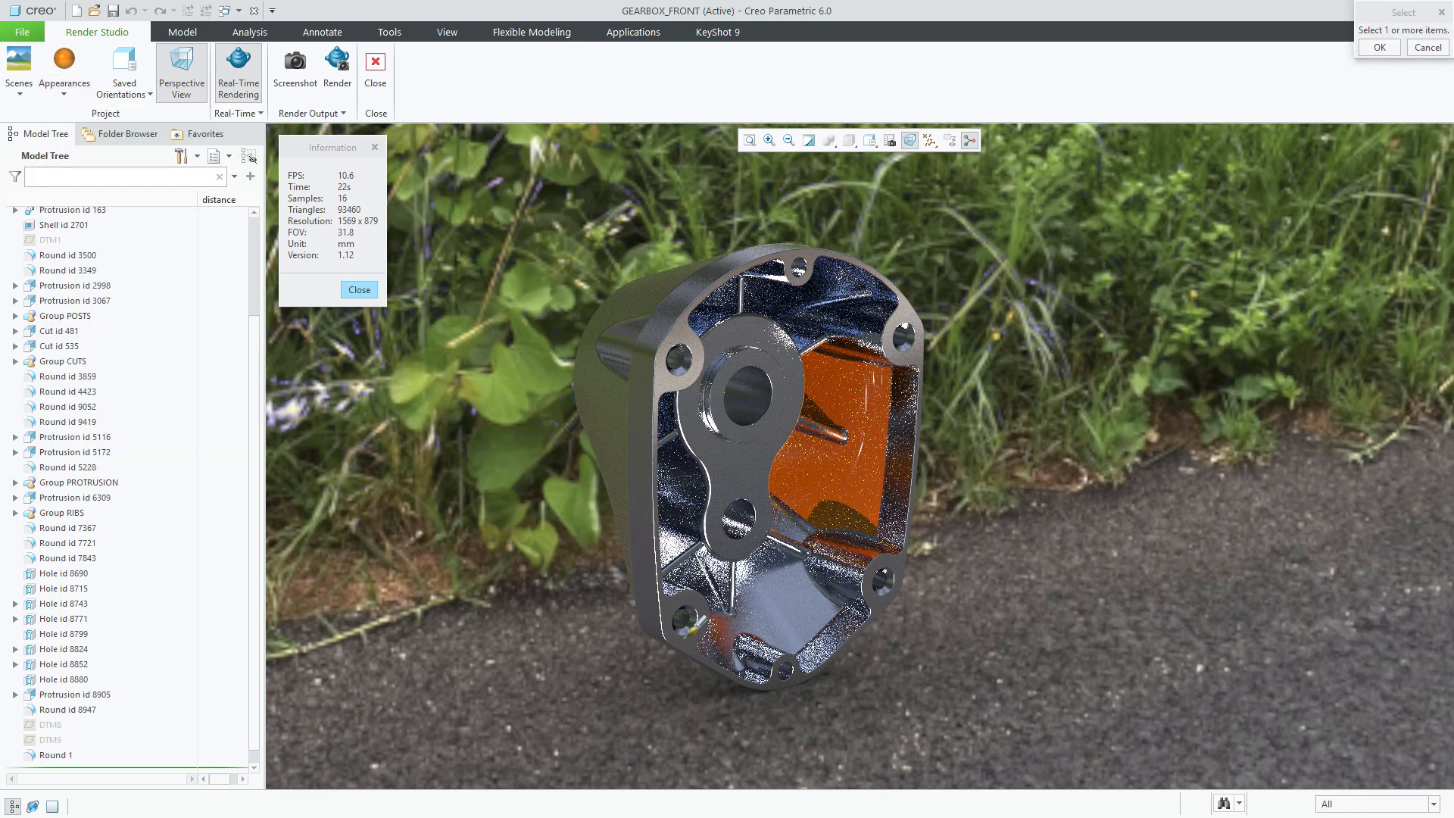
{"action": "left_click", "coordinate": [774, 600]}
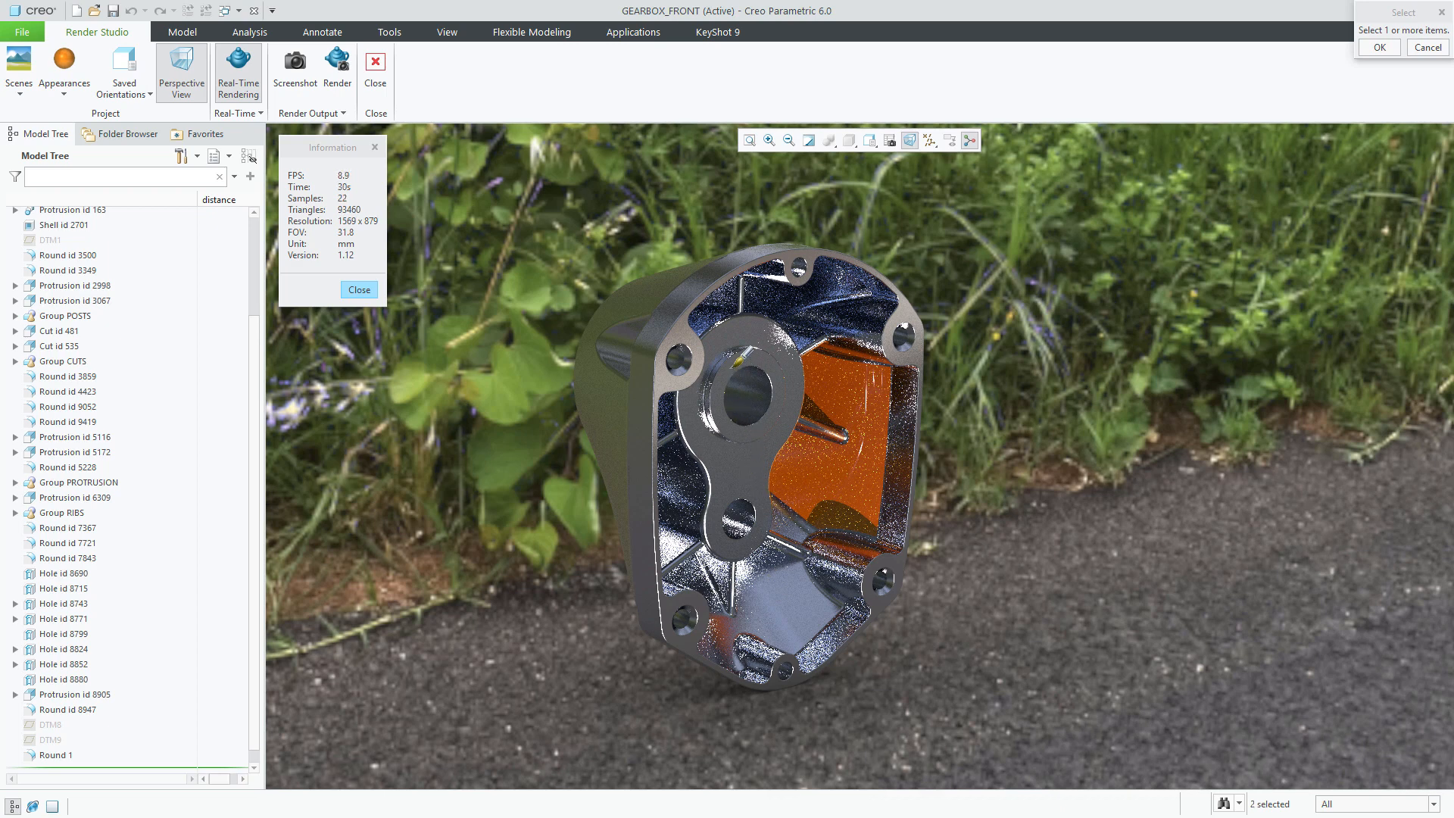
{"action": "left_click", "coordinate": [1380, 47]}
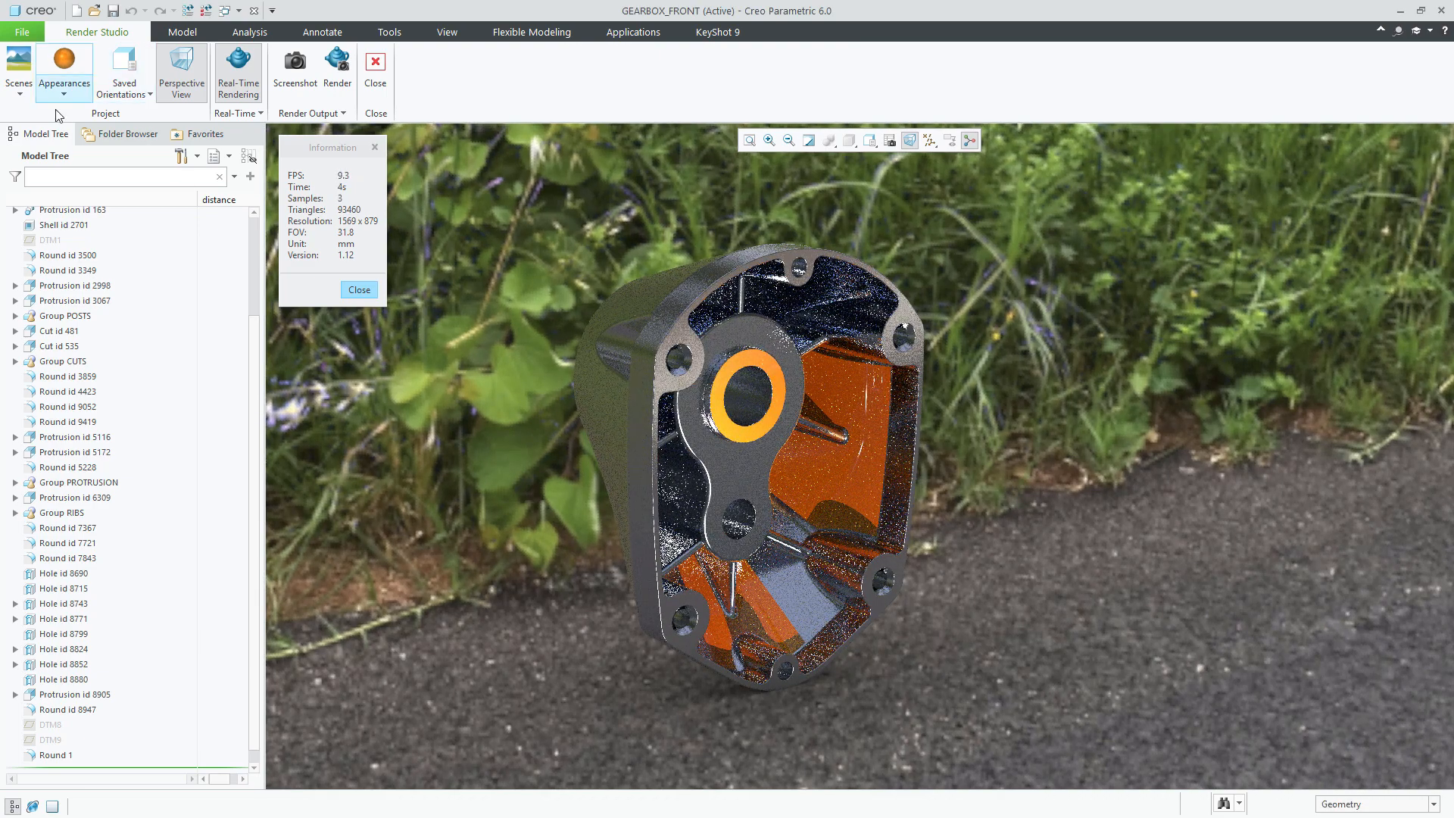
Step: Clear the orange appearance from the ring face around the larger bore and from the large and lower interior surfaces
{"action": "left_click", "coordinate": [67, 89]}
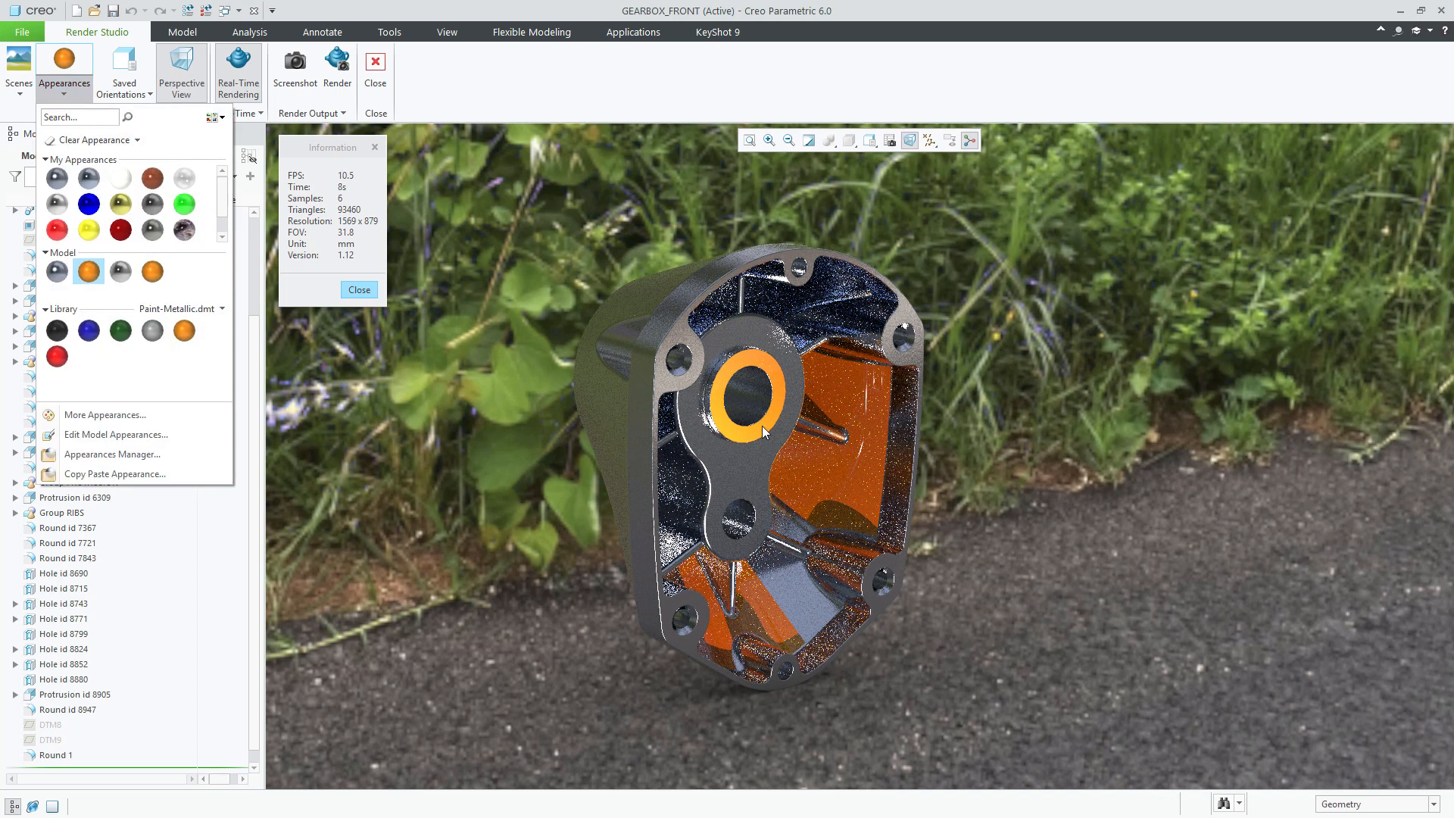
{"action": "left_click", "coordinate": [118, 143]}
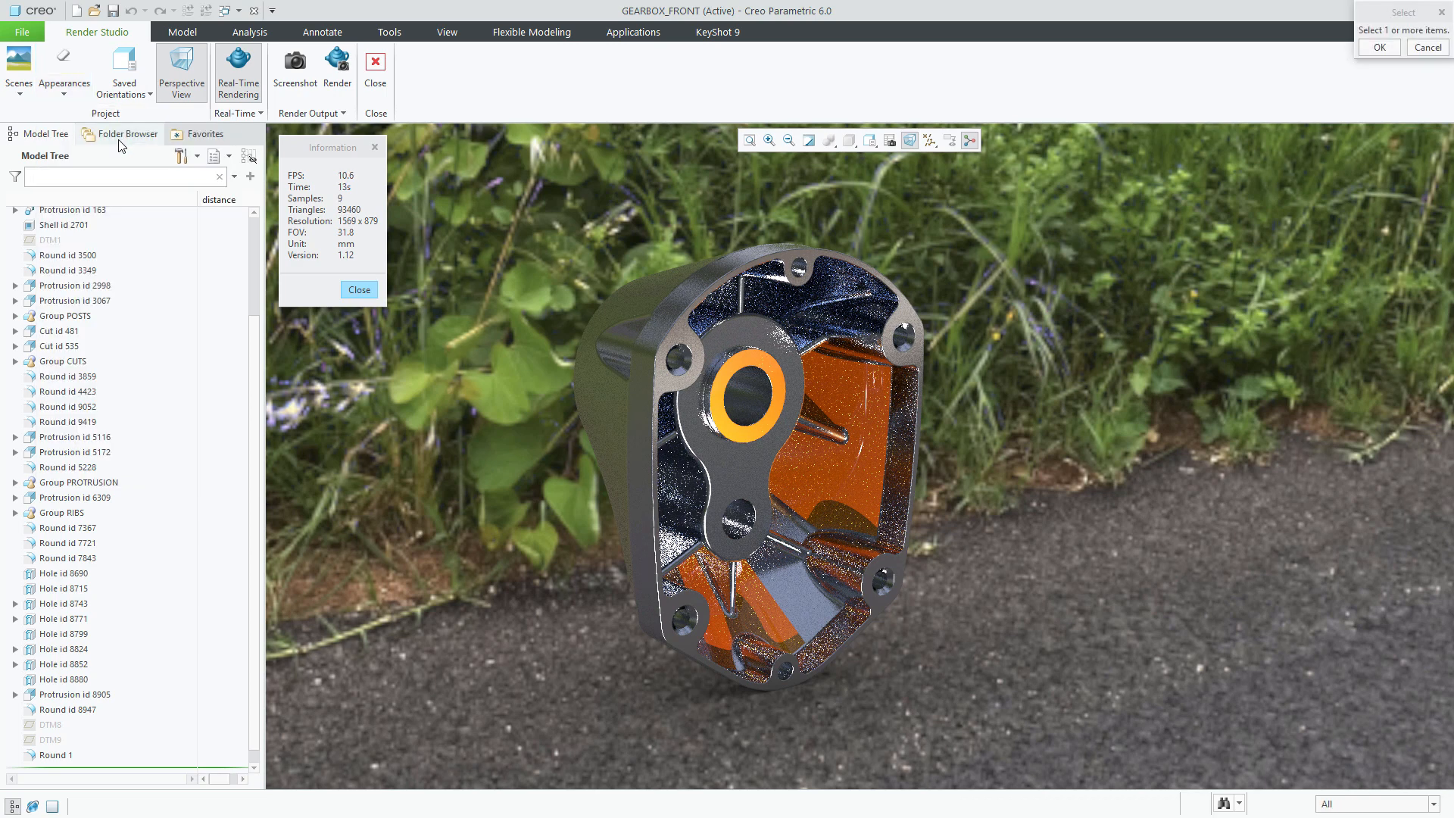
{"action": "left_click", "coordinate": [750, 356]}
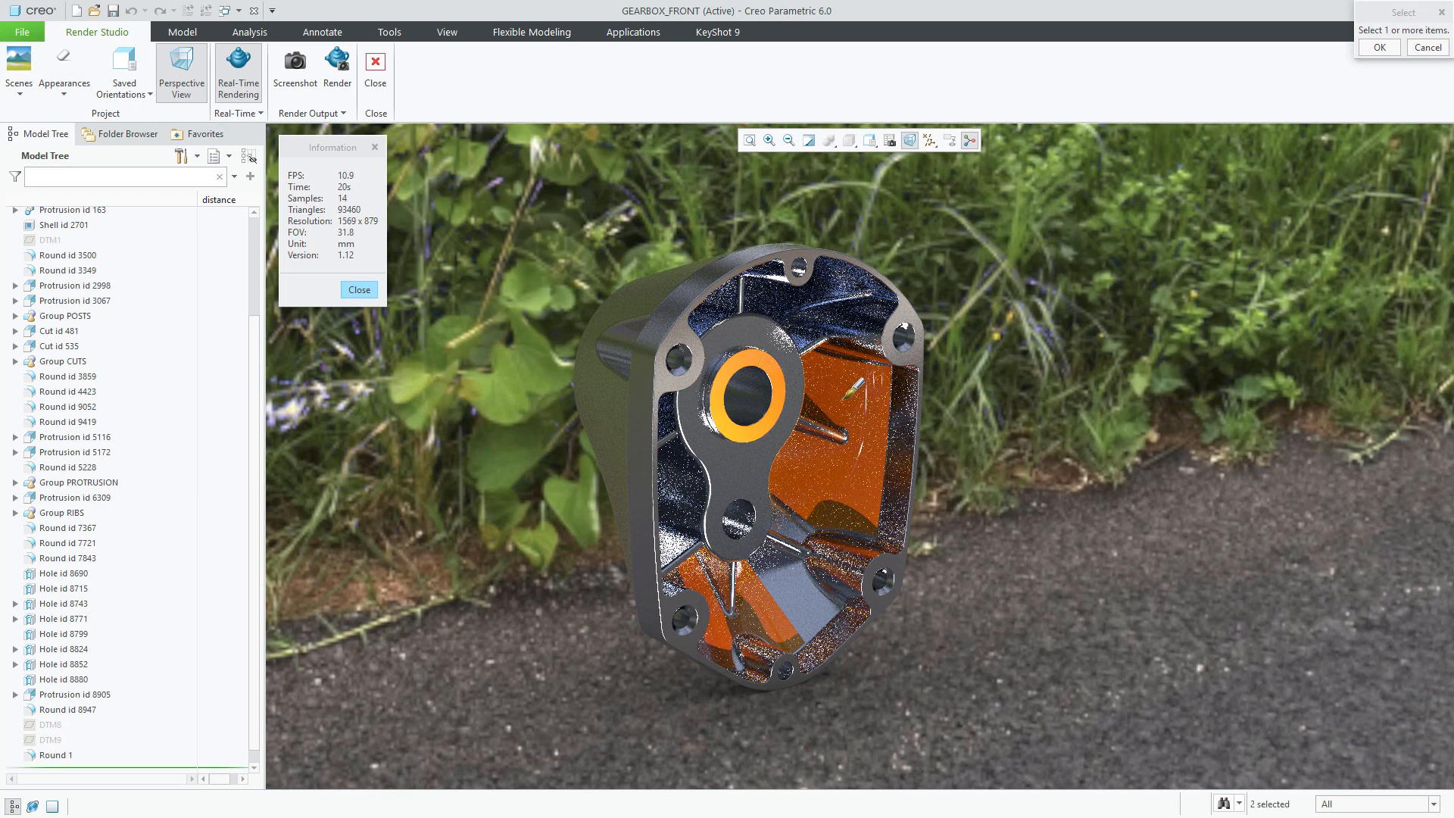
{"action": "left_click", "coordinate": [758, 620], "text": "ctrl"}
{"action": "left_click", "coordinate": [1380, 48]}
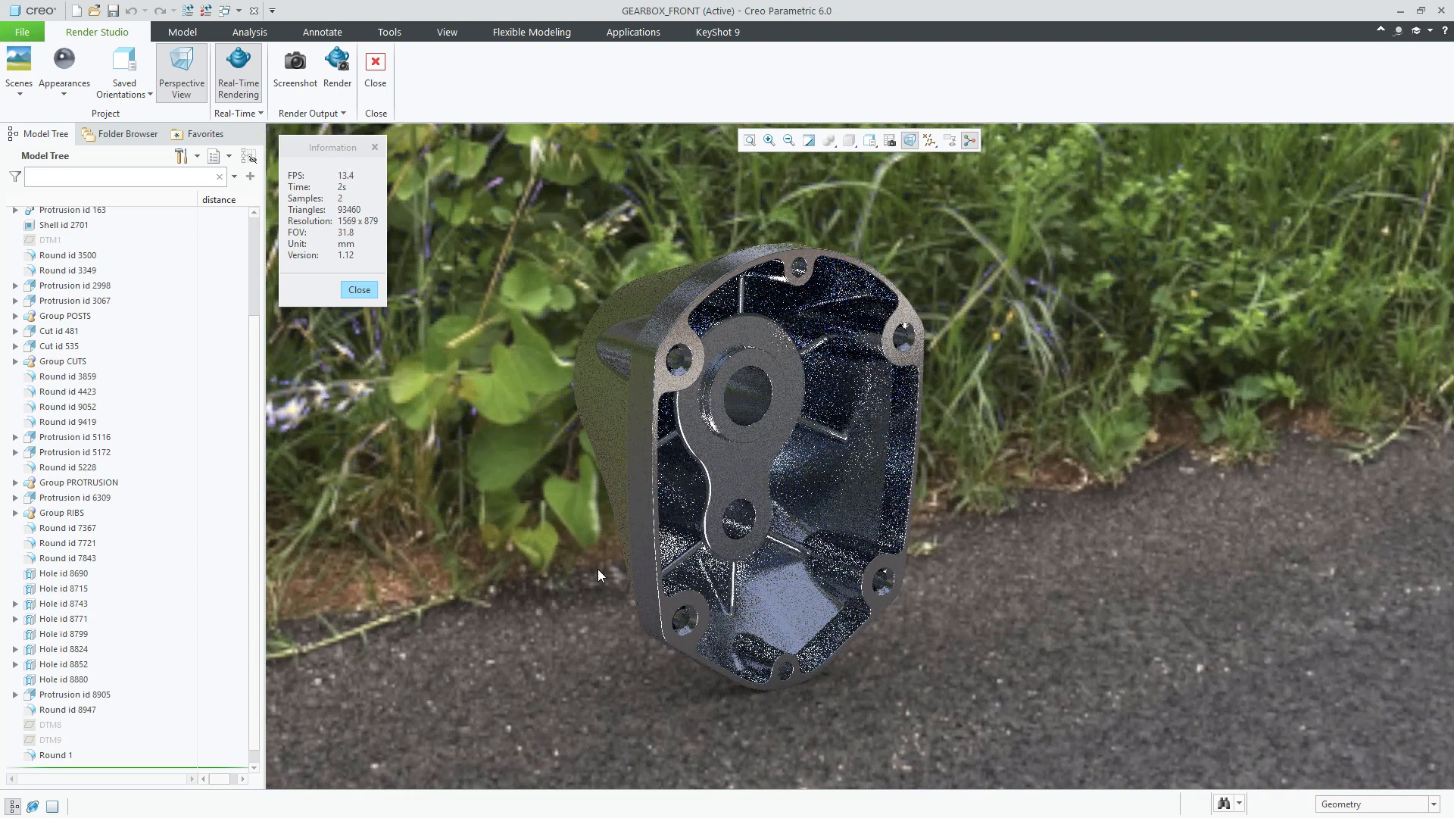
Step: Apply the paint-metallic-blue library appearance to the entire GEARBOX_FRONT.PRT part
{"action": "left_click", "coordinate": [63, 97]}
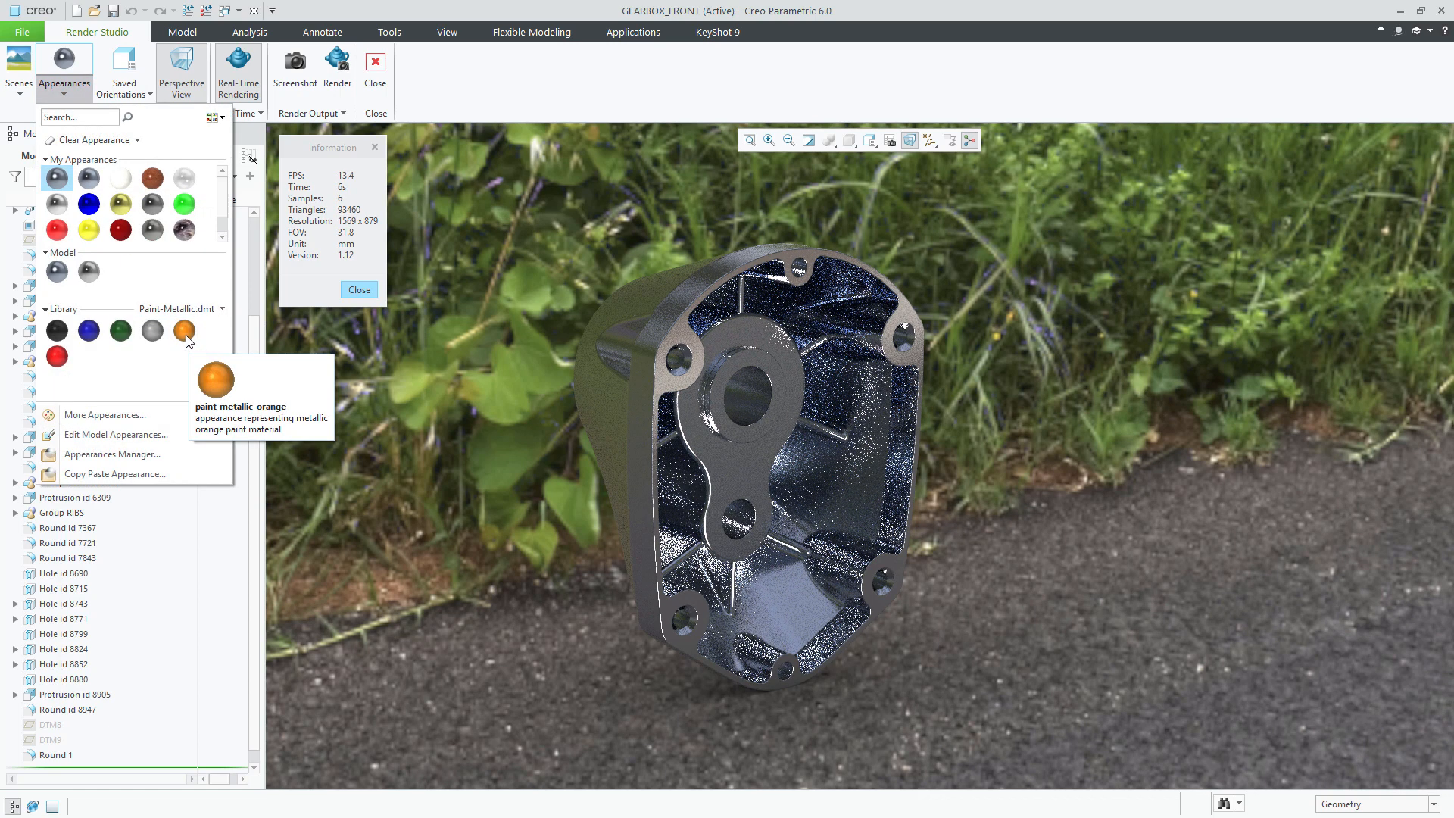
{"action": "left_click", "coordinate": [88, 331]}
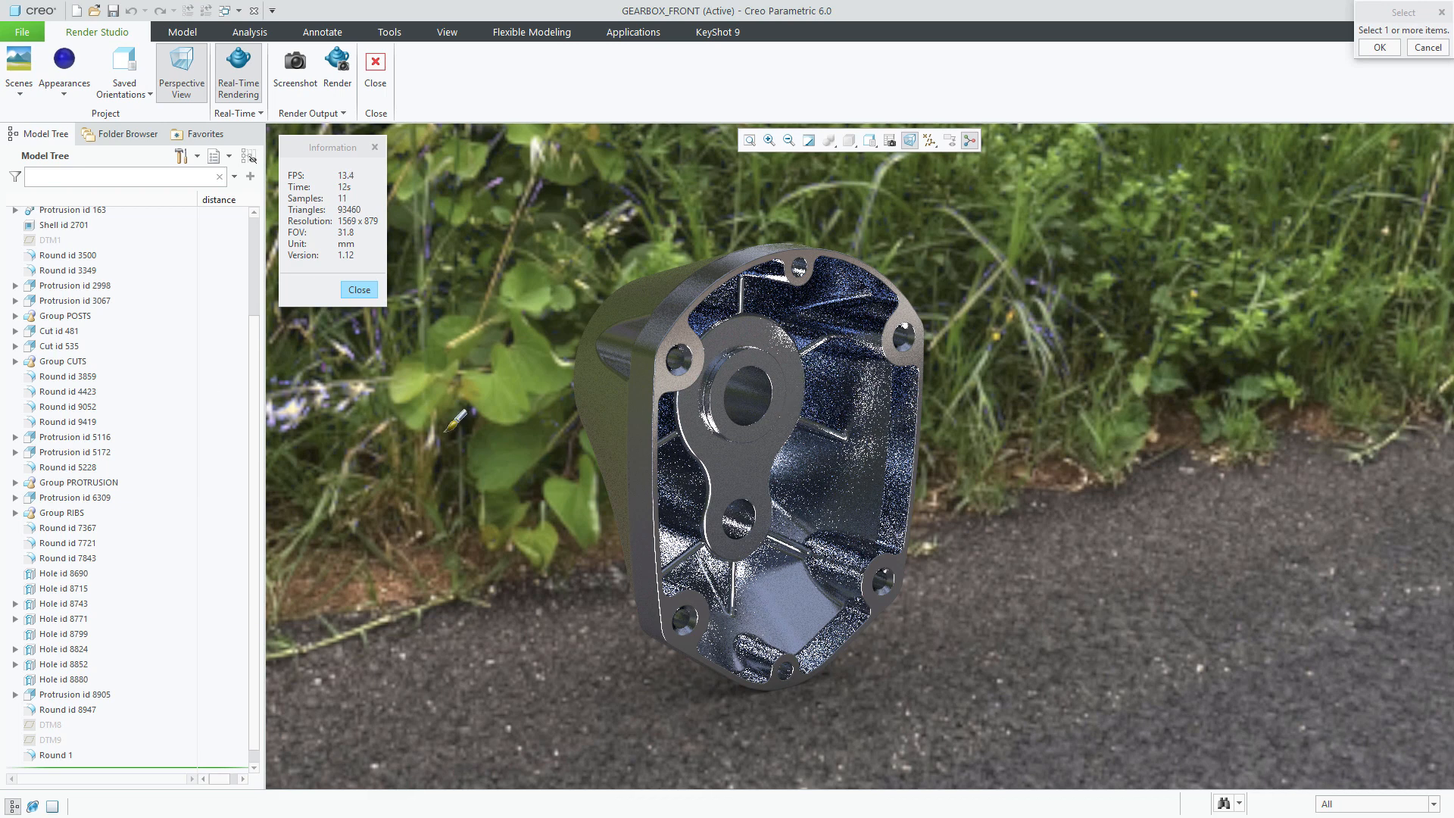
{"action": "left_click_drag", "start_coordinate": [253, 395], "coordinate": [244, 292]}
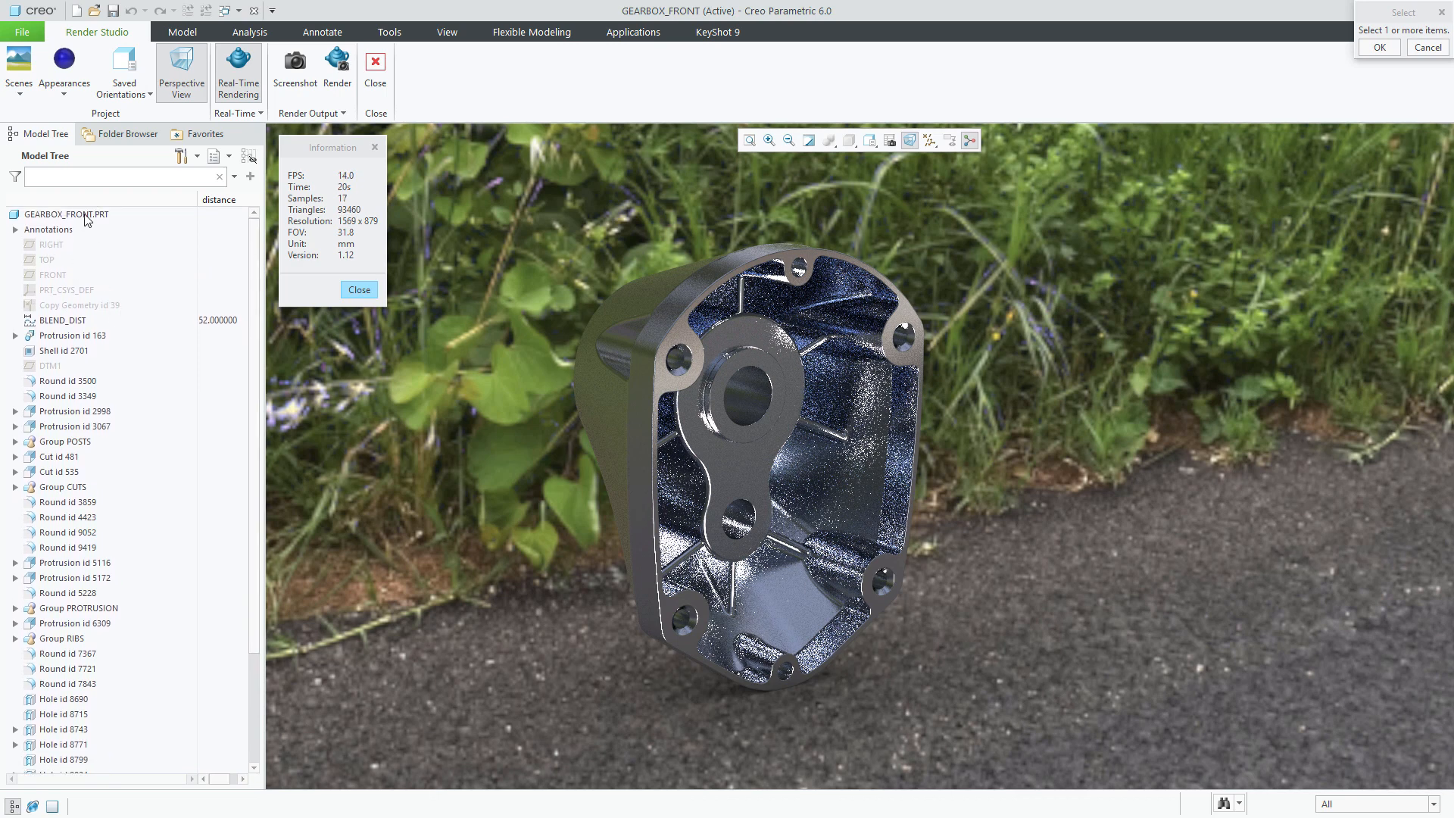
{"action": "left_click", "coordinate": [75, 214]}
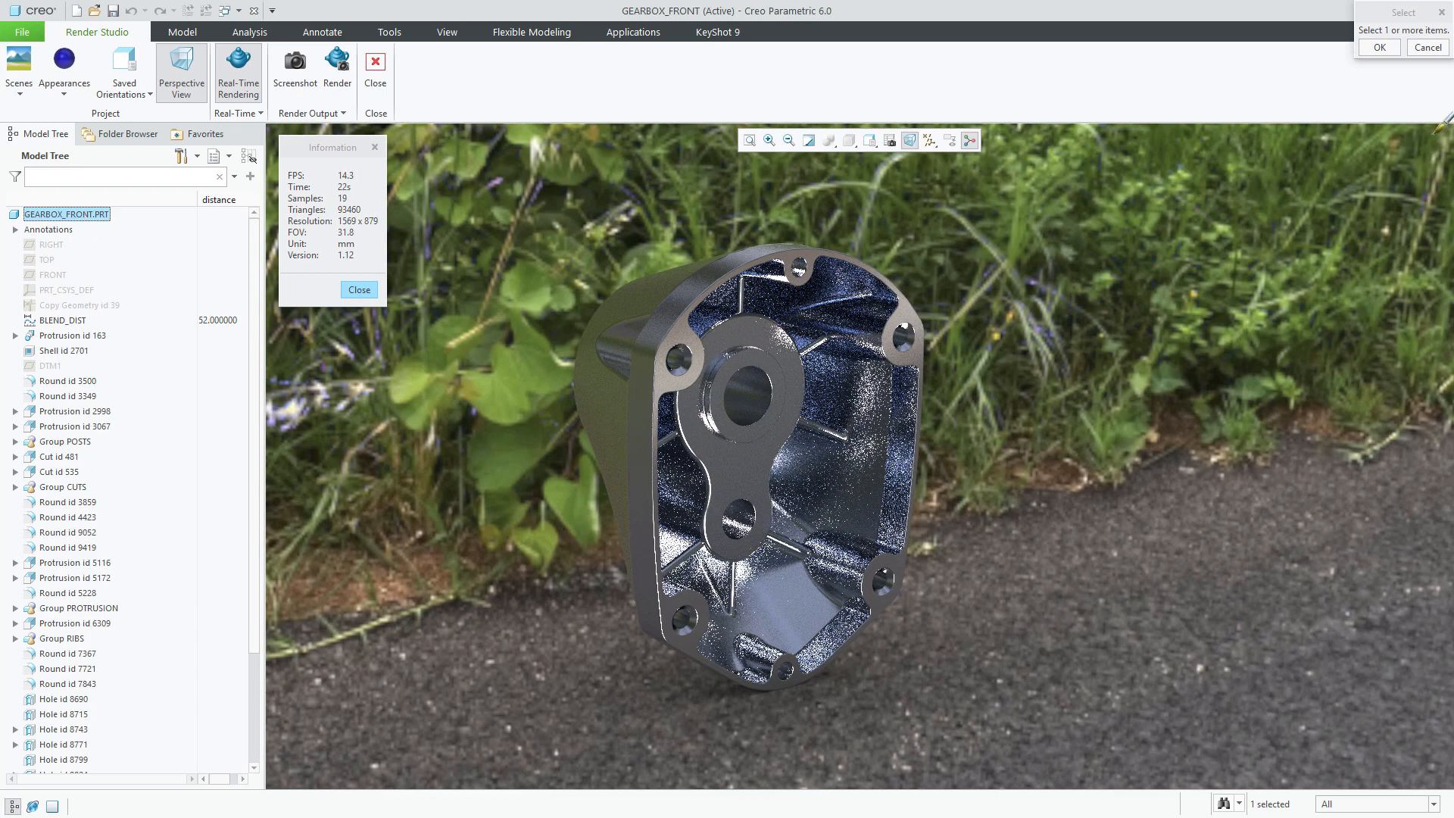
{"action": "left_click", "coordinate": [1380, 48]}
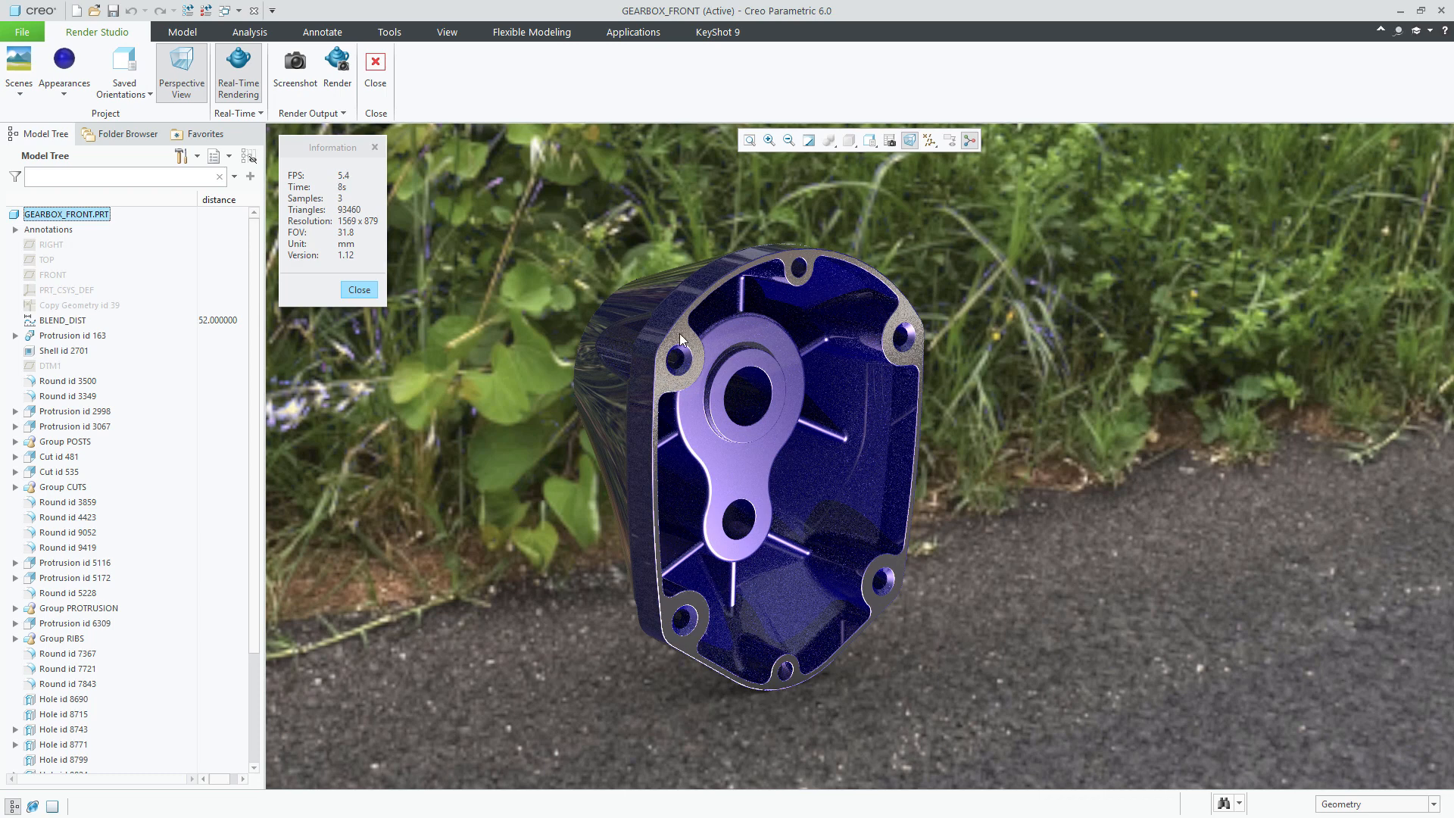
Step: Apply the red metallic paint from the Paint-Metallic.dmt library to the housing's flat mounting flange face
{"action": "left_click", "coordinate": [60, 95]}
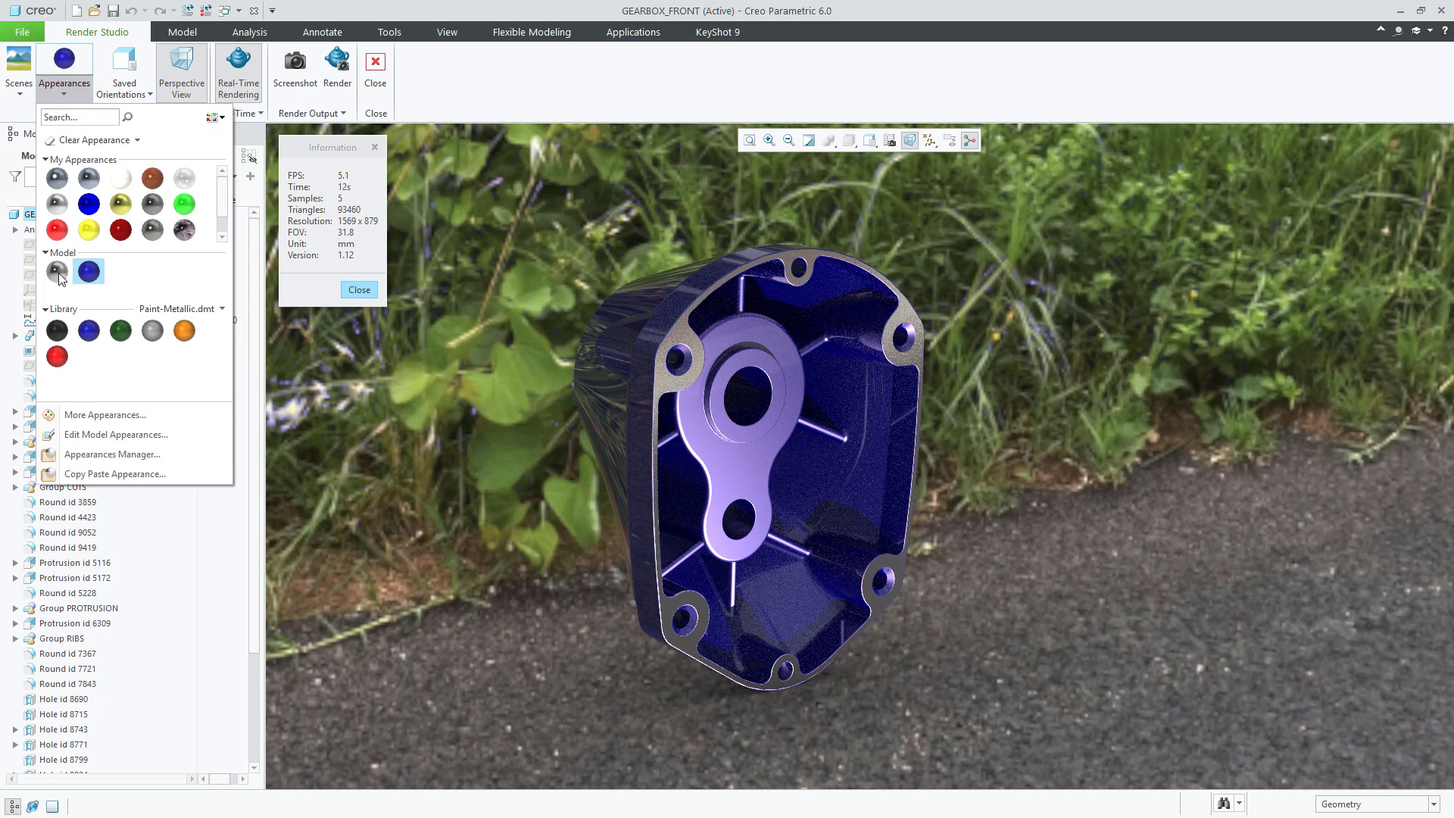
{"action": "mouse_move", "coordinate": [59, 277]}
{"action": "left_click", "coordinate": [58, 356]}
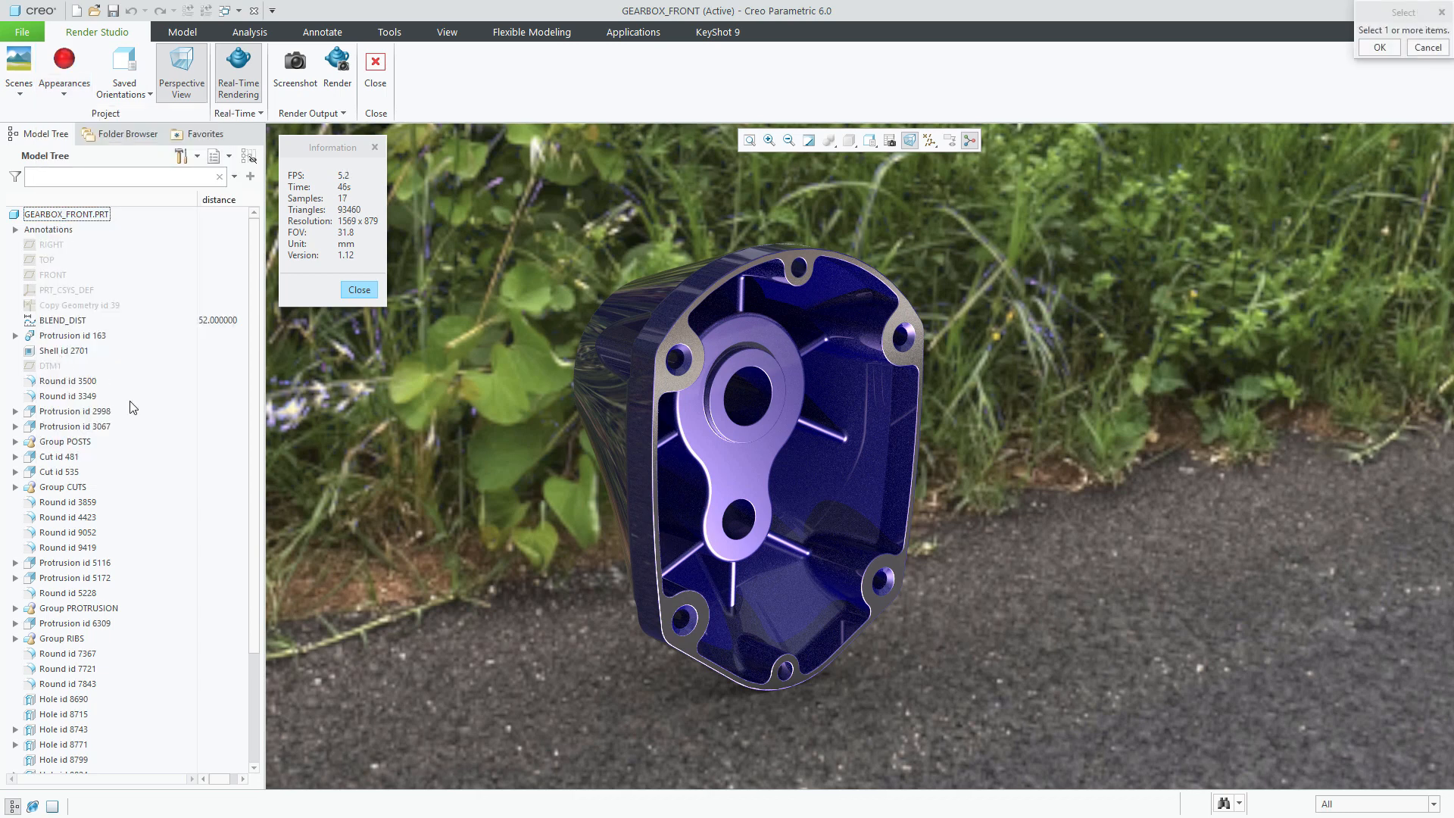
{"action": "left_click", "coordinate": [667, 379]}
{"action": "left_click", "coordinate": [1380, 48]}
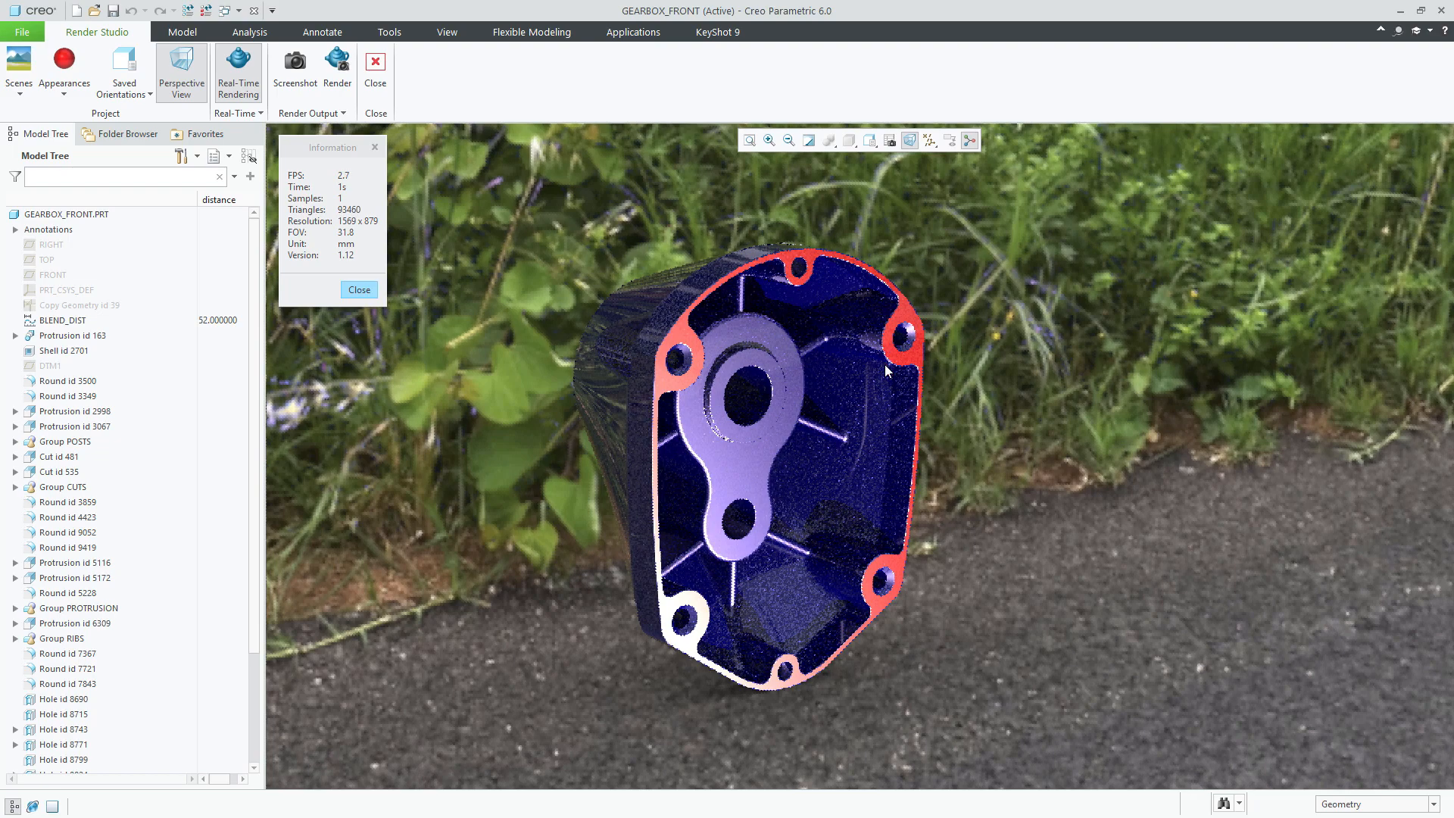
Step: Open the model's paint-metallic-blue appearance for editing
{"action": "middle_click_drag", "start_coordinate": [820, 429], "coordinate": [814, 429]}
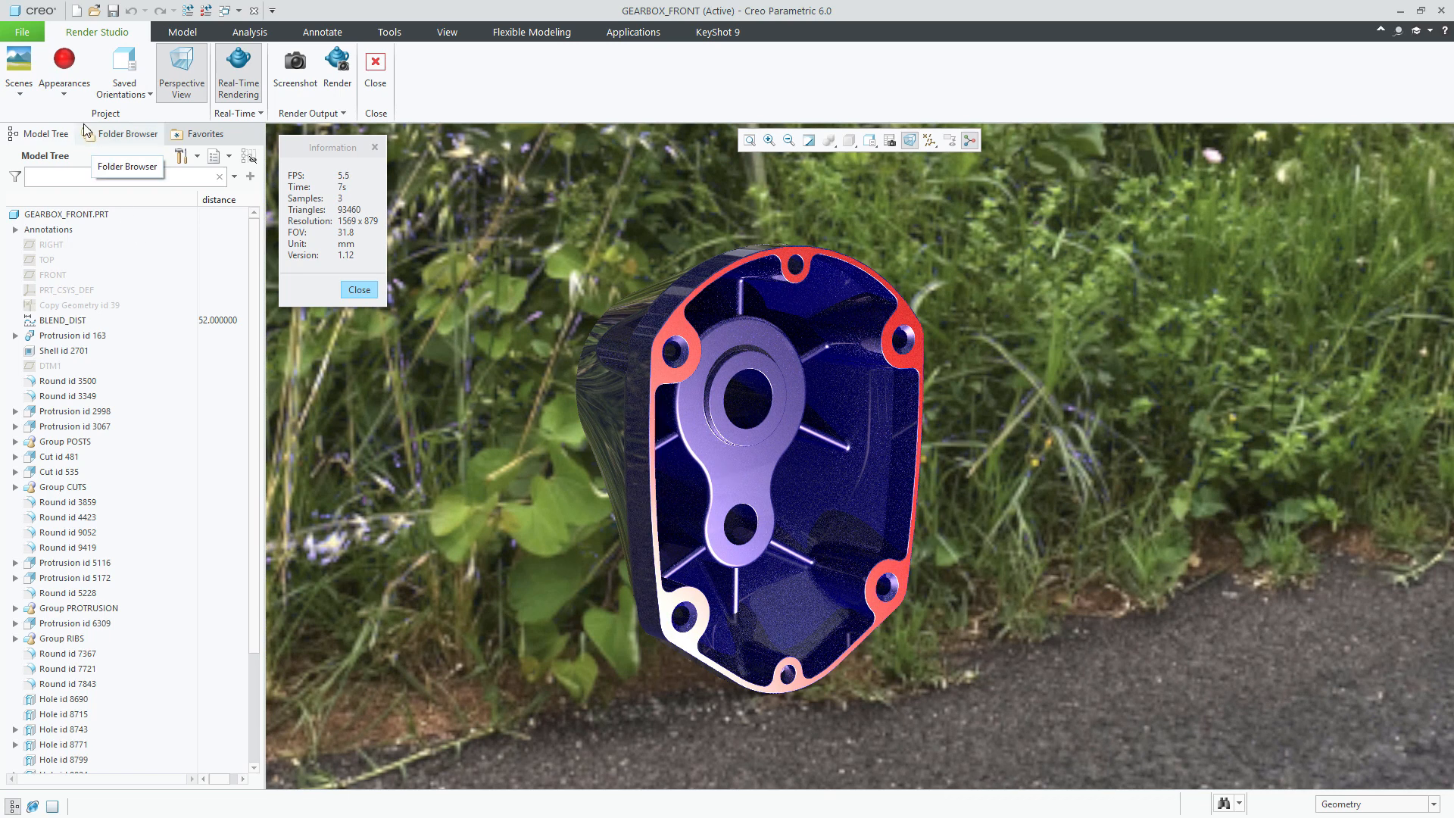
{"action": "left_click", "coordinate": [66, 97]}
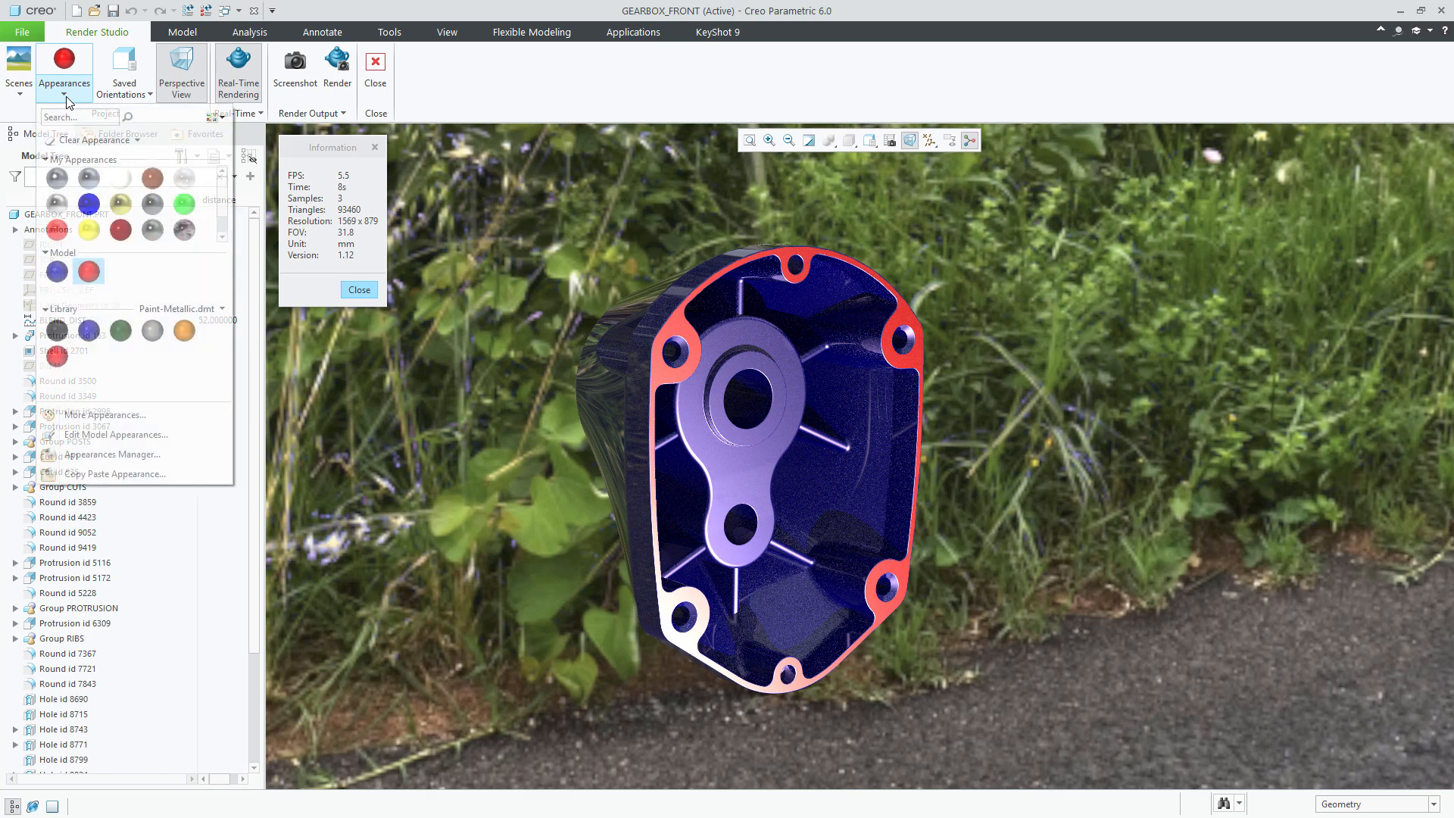
{"action": "left_click", "coordinate": [58, 272]}
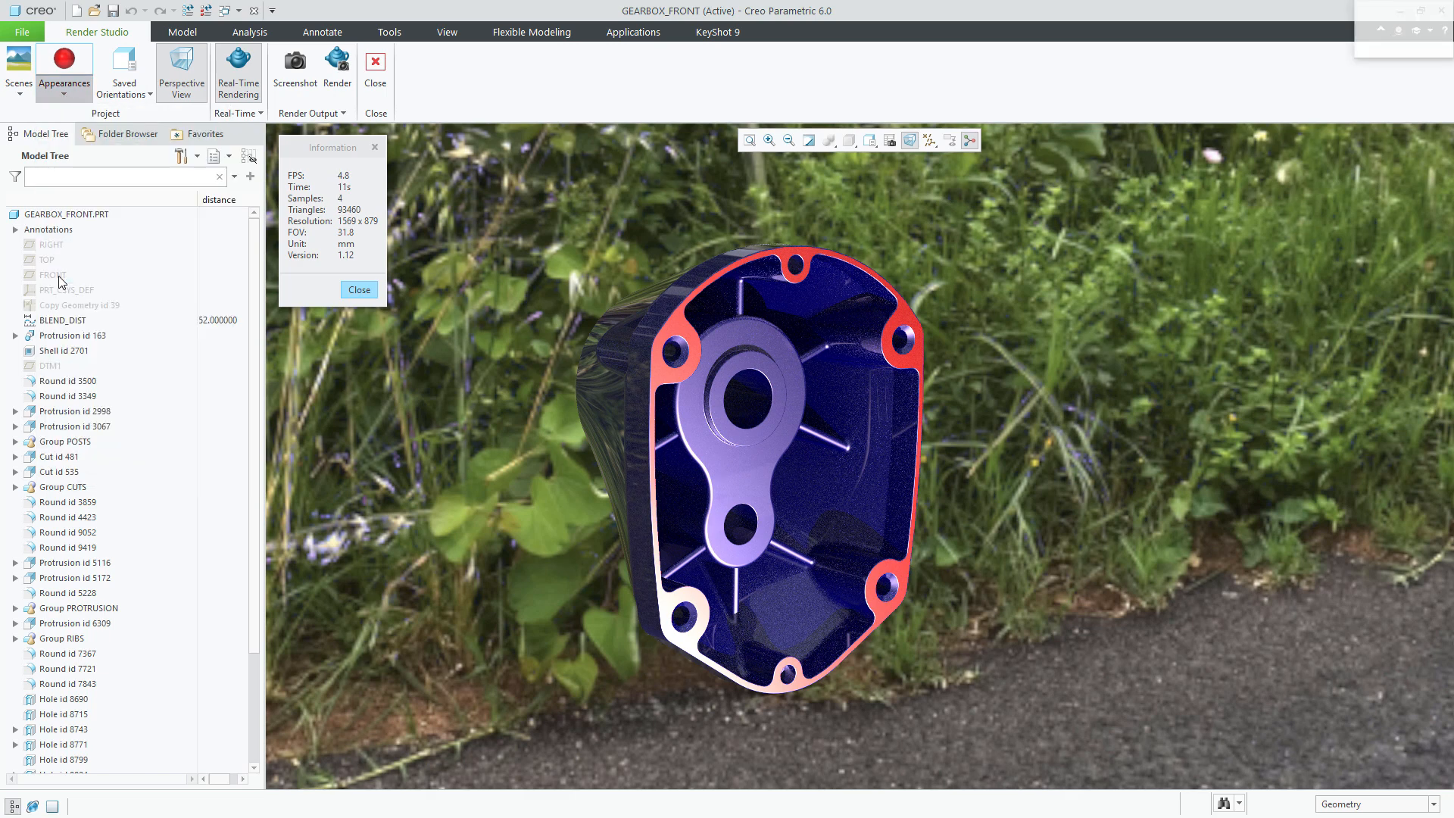
{"action": "left_click", "coordinate": [66, 96]}
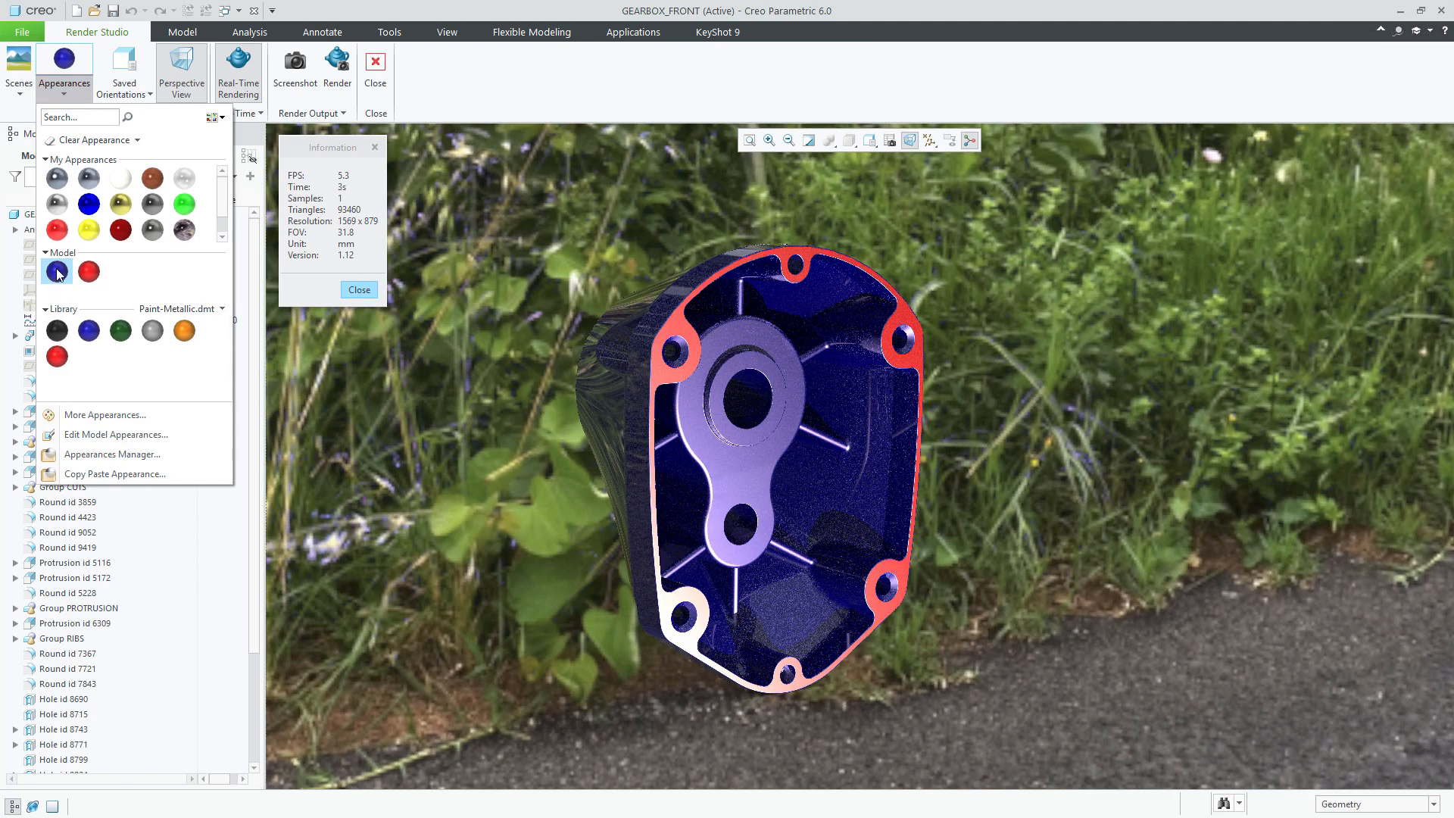
{"action": "right_click", "coordinate": [58, 271]}
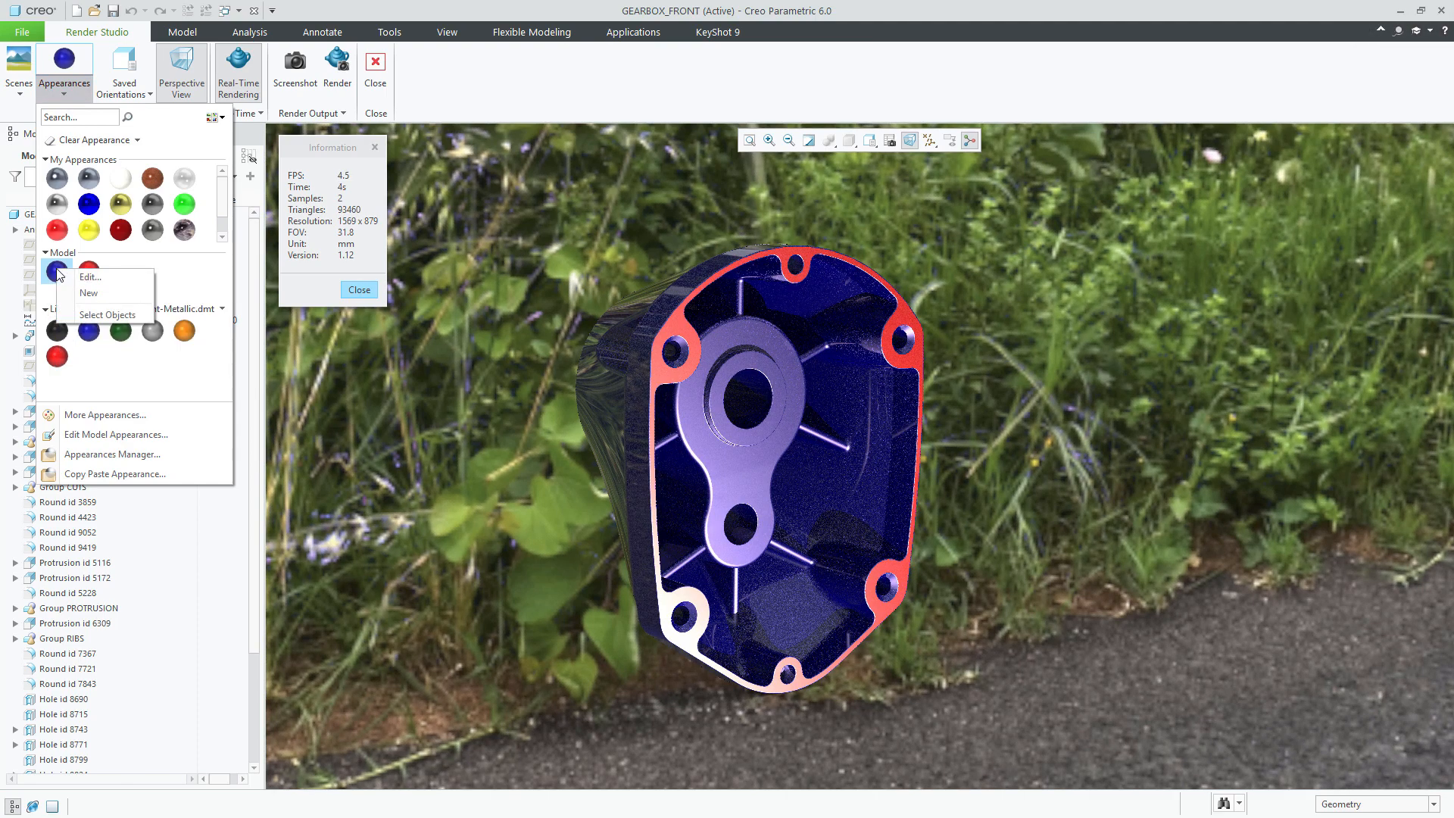
{"action": "left_click", "coordinate": [89, 279]}
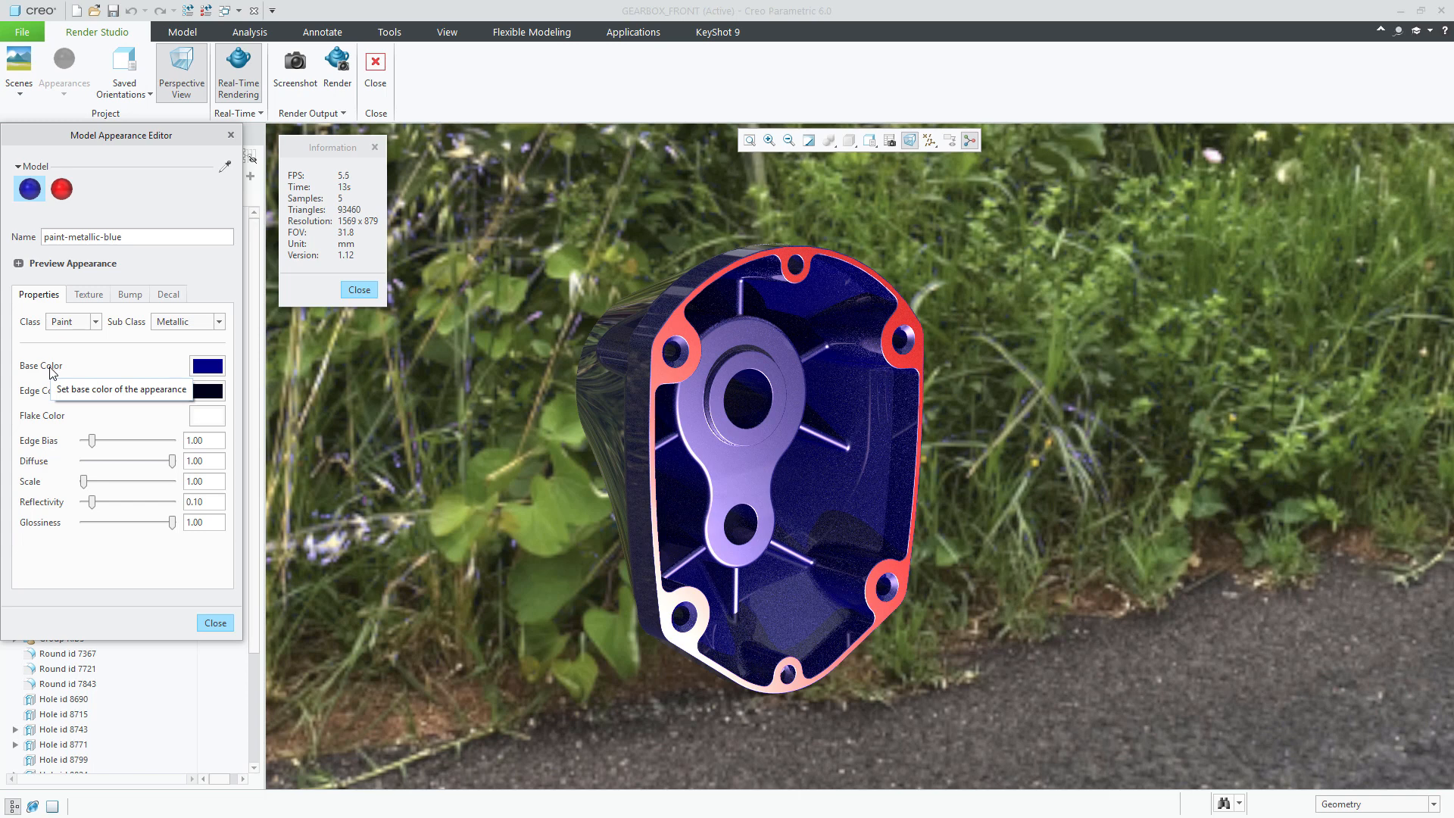
Step: Change the blue paint's base color to dark purple with hue 271.3, saturation 77.0 and value 44.0
{"action": "left_click", "coordinate": [207, 367]}
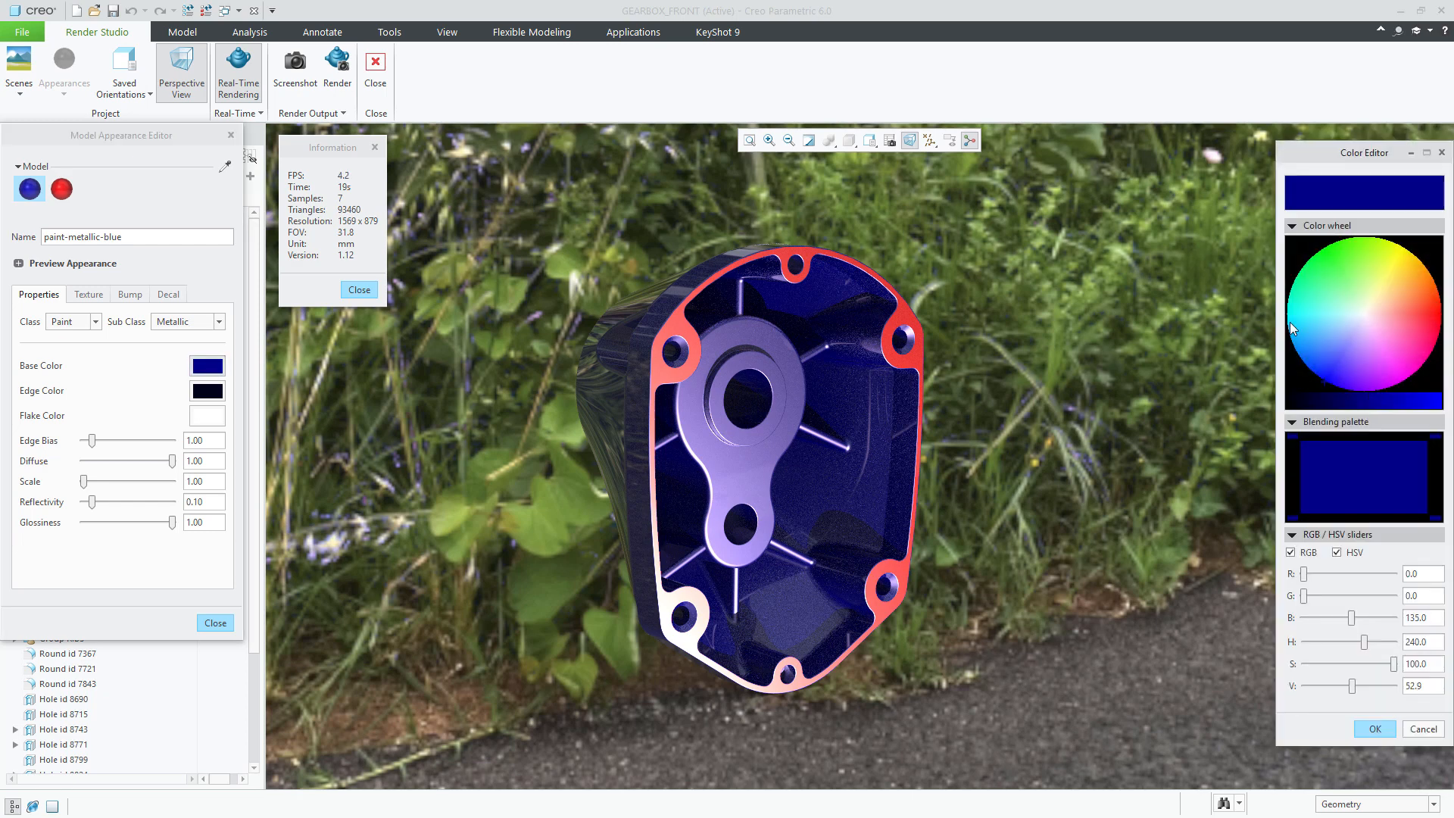
{"action": "left_click_drag", "start_coordinate": [1359, 156], "coordinate": [1100, 188]}
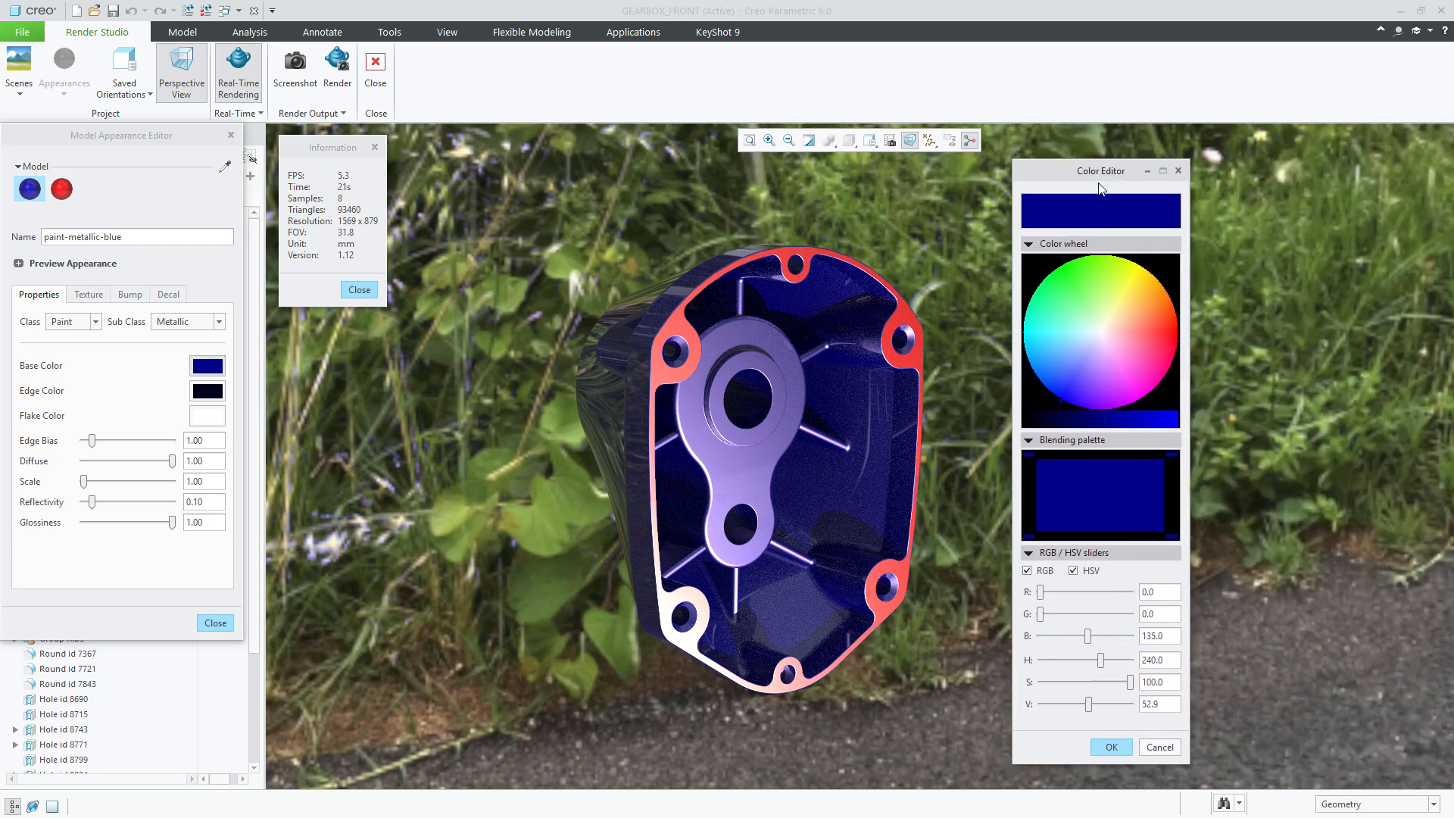
{"action": "left_click", "coordinate": [1099, 356]}
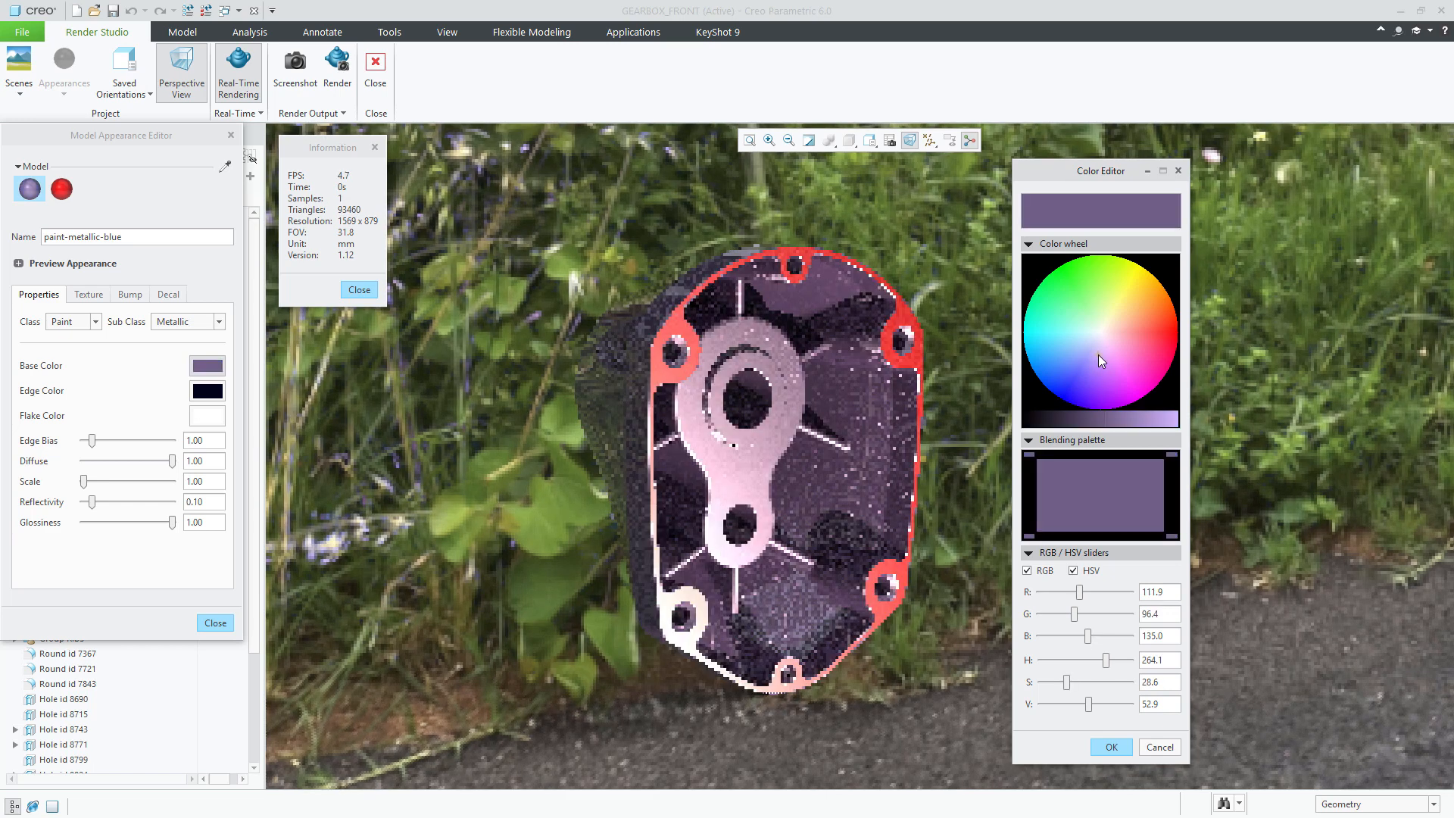
{"action": "left_click", "coordinate": [1101, 366]}
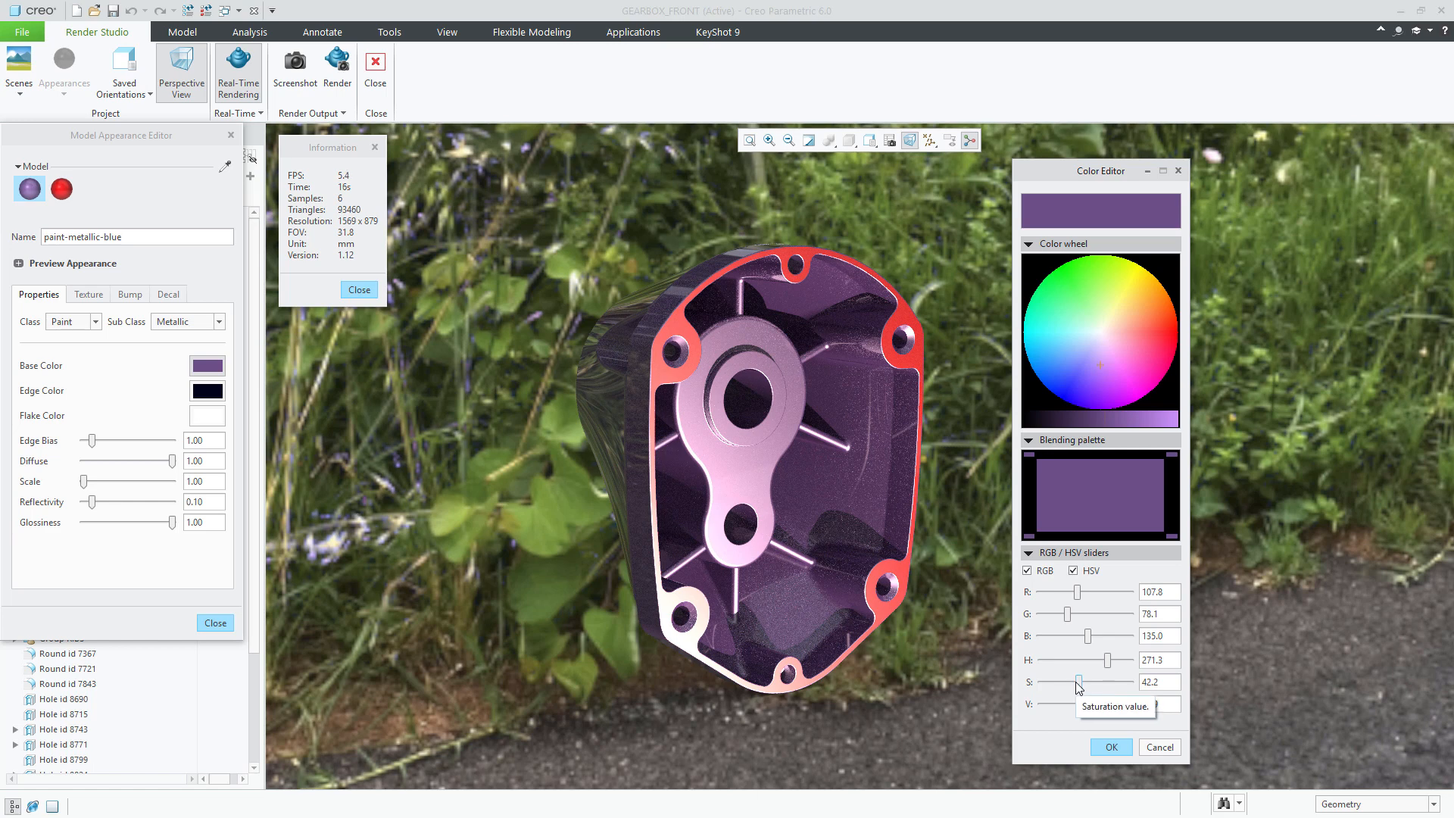
{"action": "left_click_drag", "start_coordinate": [1078, 681], "coordinate": [1126, 701]}
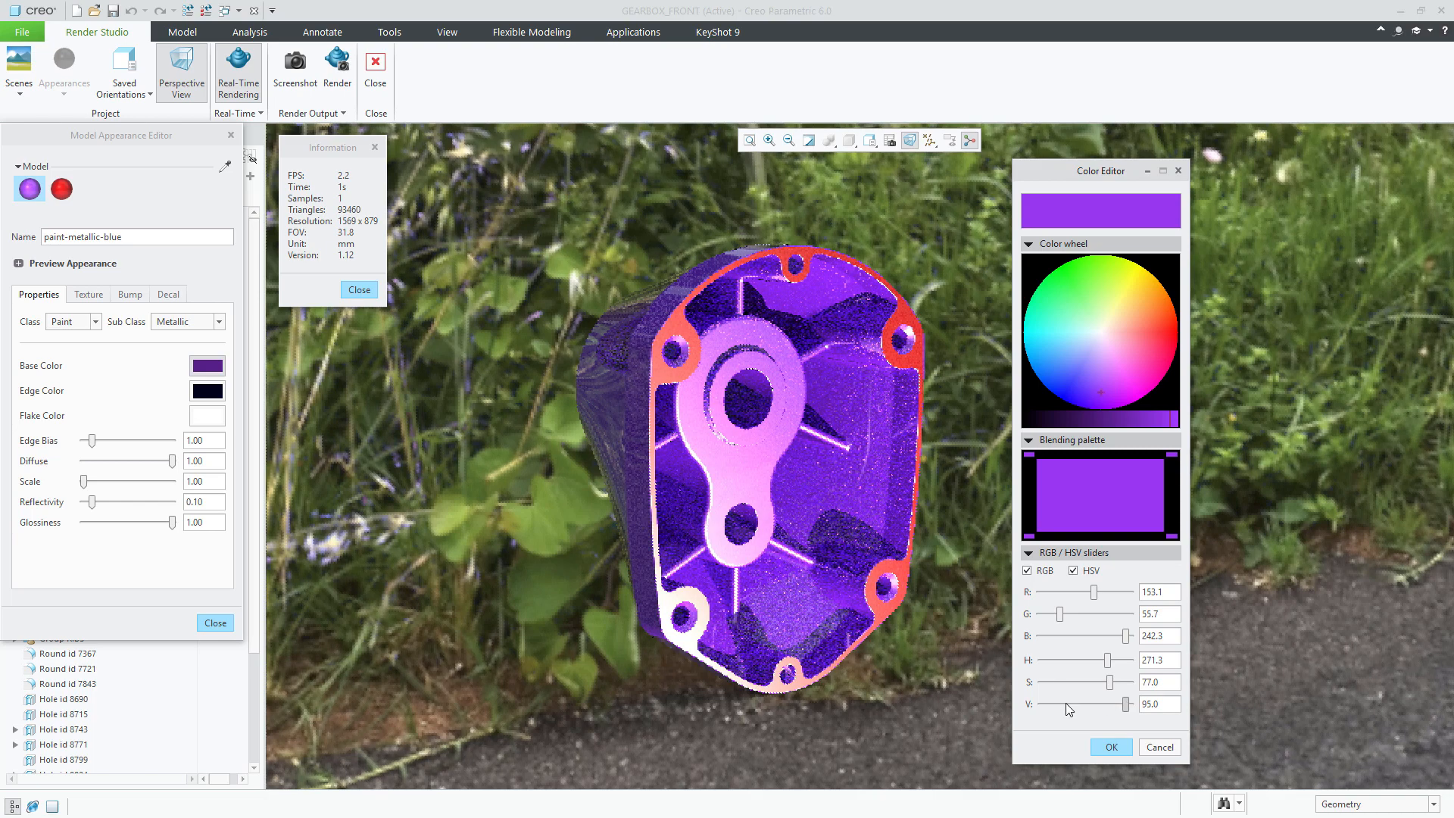
{"action": "left_click_drag", "start_coordinate": [1066, 704], "coordinate": [1080, 703]}
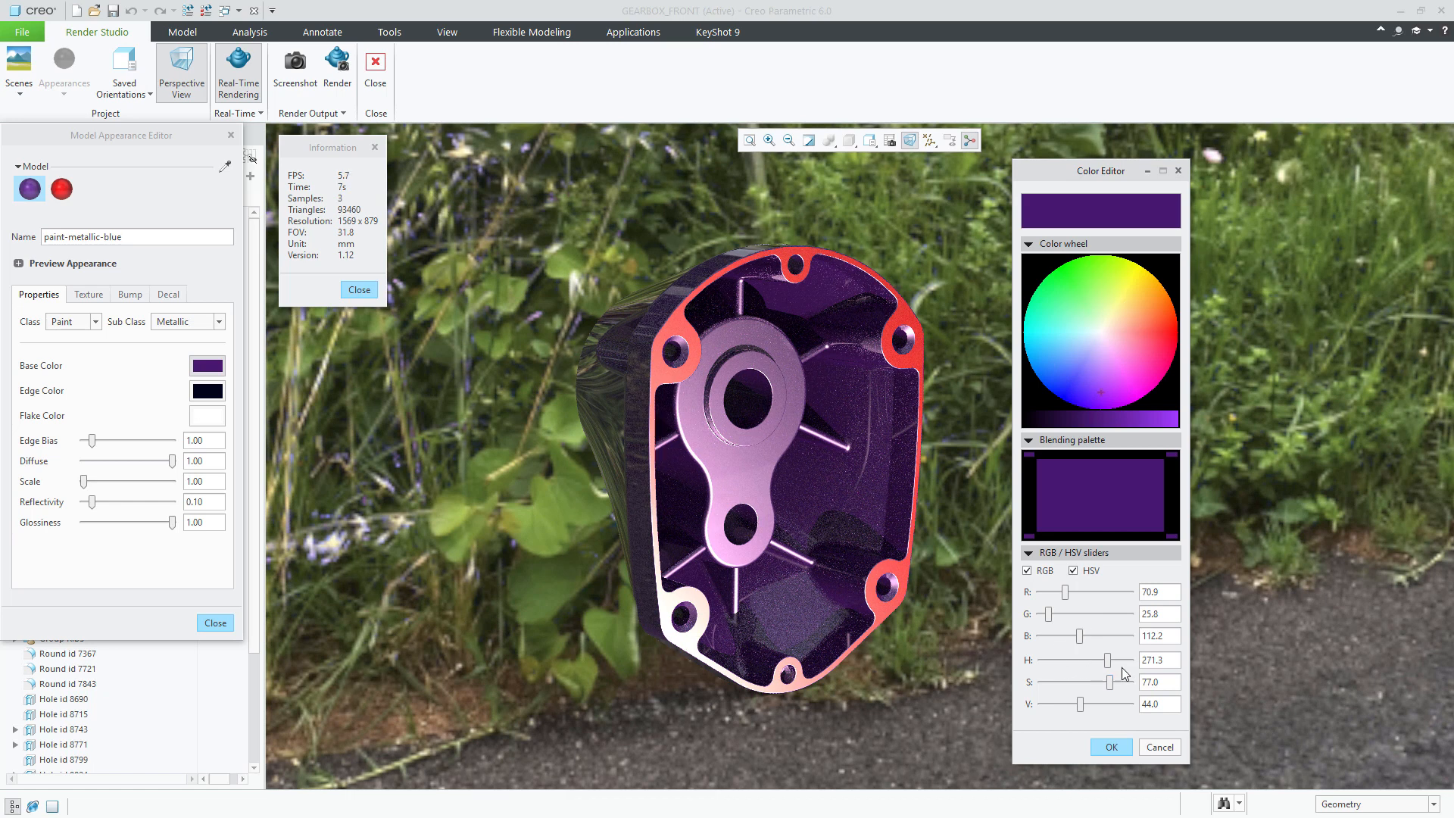
Step: Try a green base color at hue 165.6, and settle on a dark purple picked from the color wheel
{"action": "mouse_move", "coordinate": [1106, 657]}
{"action": "left_mouse_down"}
{"action": "mouse_move", "coordinate": [1042, 661]}
{"action": "mouse_move", "coordinate": [1133, 665]}
{"action": "mouse_move", "coordinate": [1085, 662]}
{"action": "left_mouse_up"}
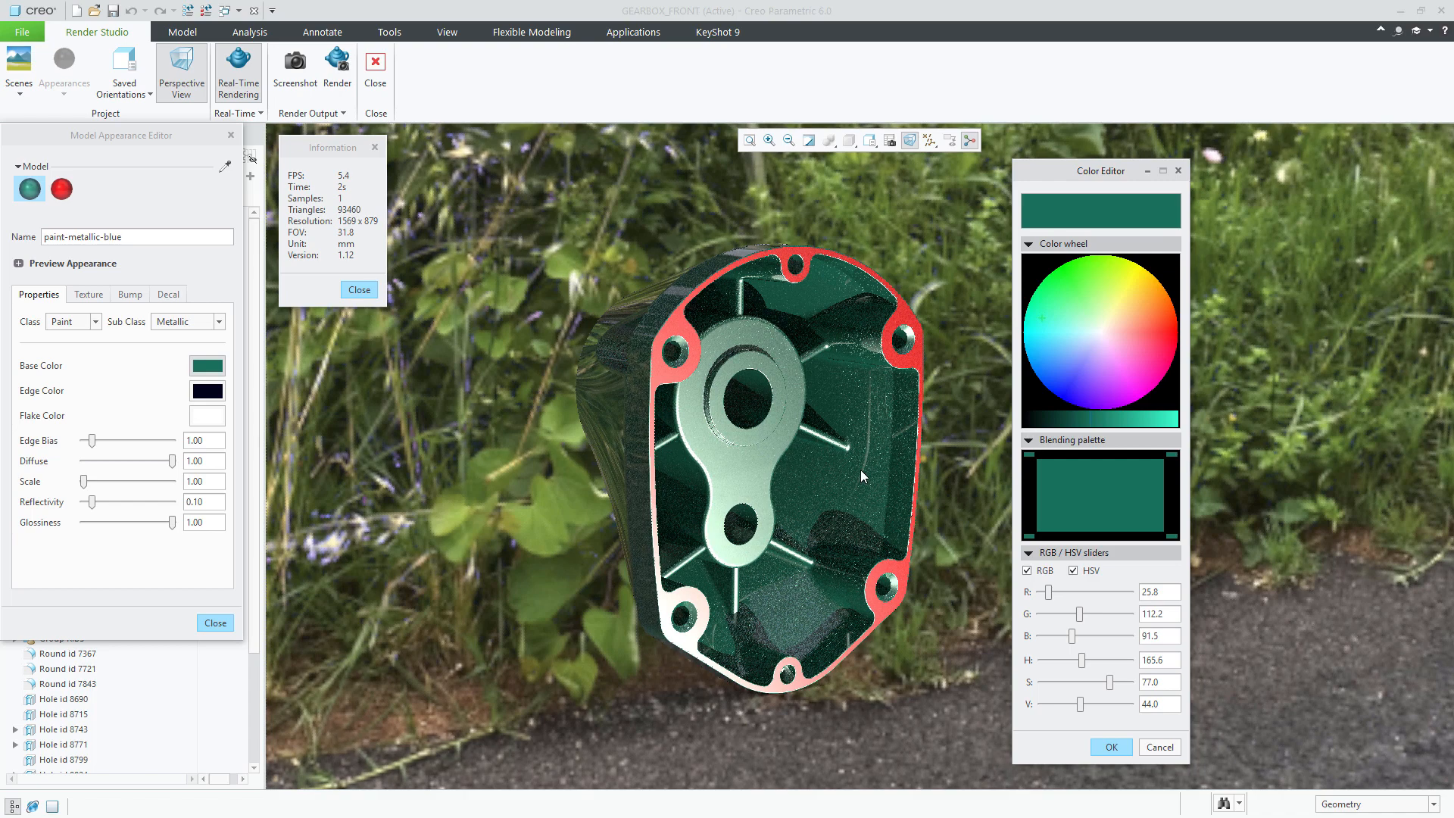
{"action": "left_click", "coordinate": [1105, 379]}
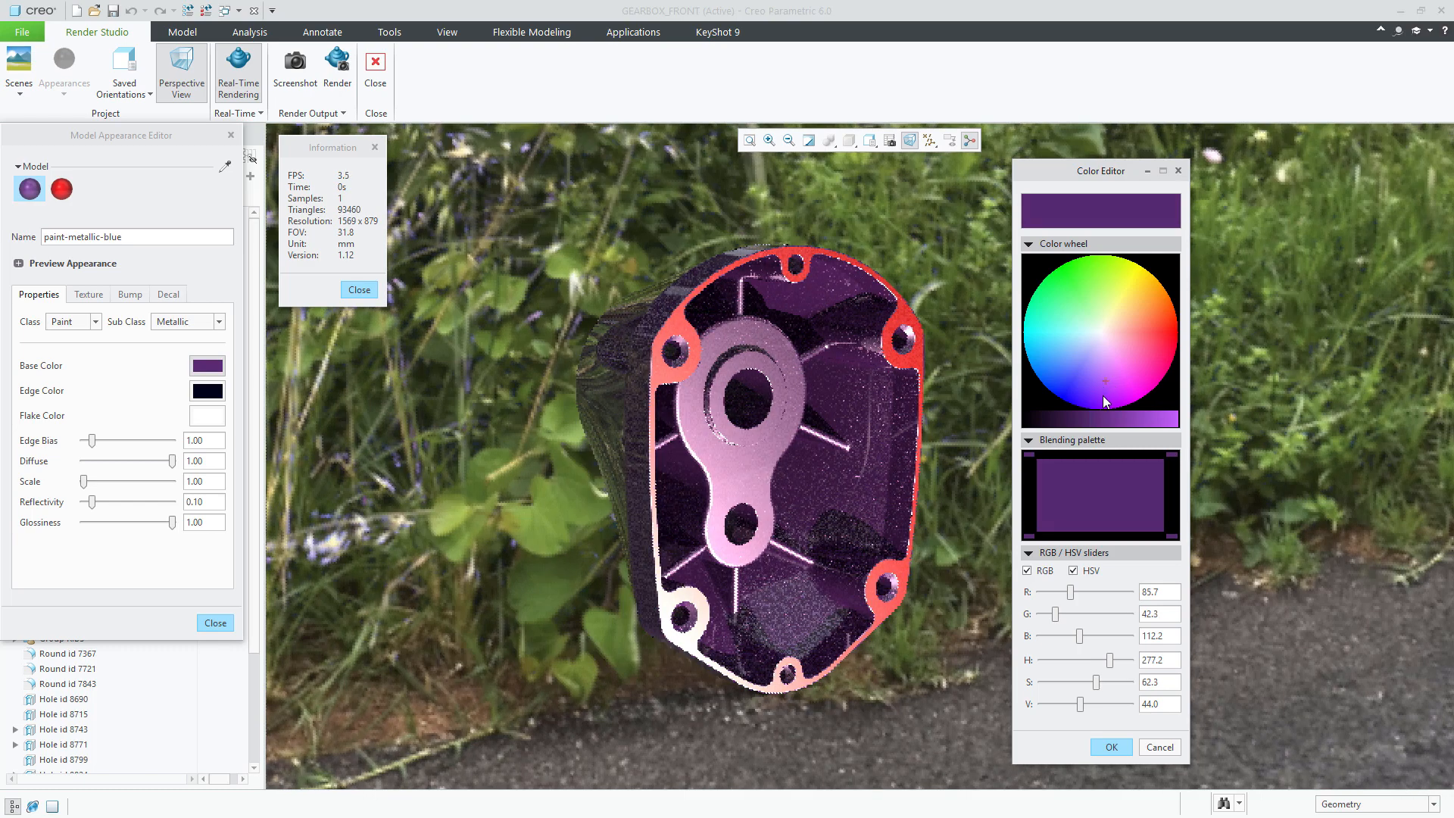
{"action": "left_click", "coordinate": [1103, 384]}
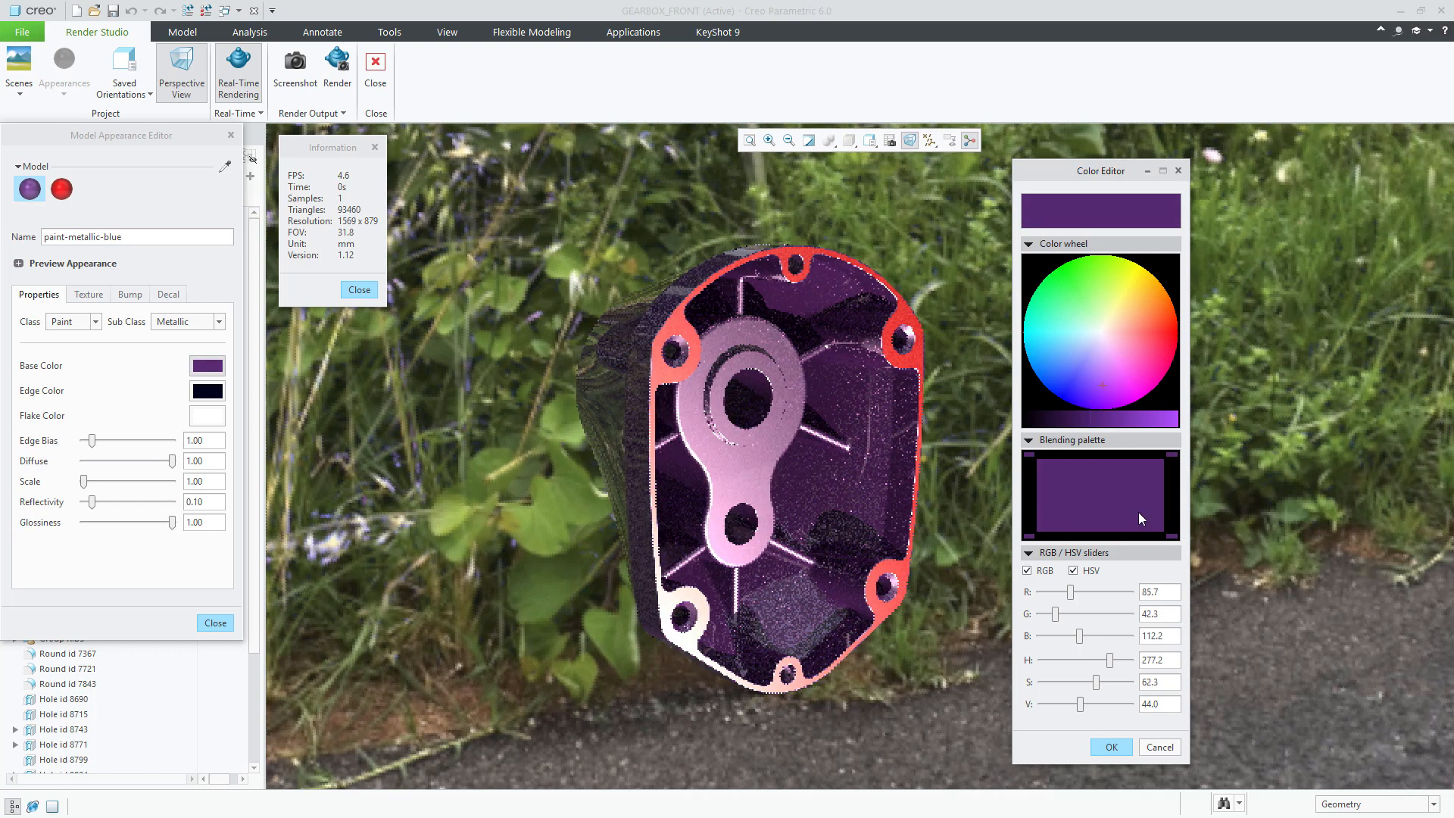
{"action": "left_click", "coordinate": [1112, 748]}
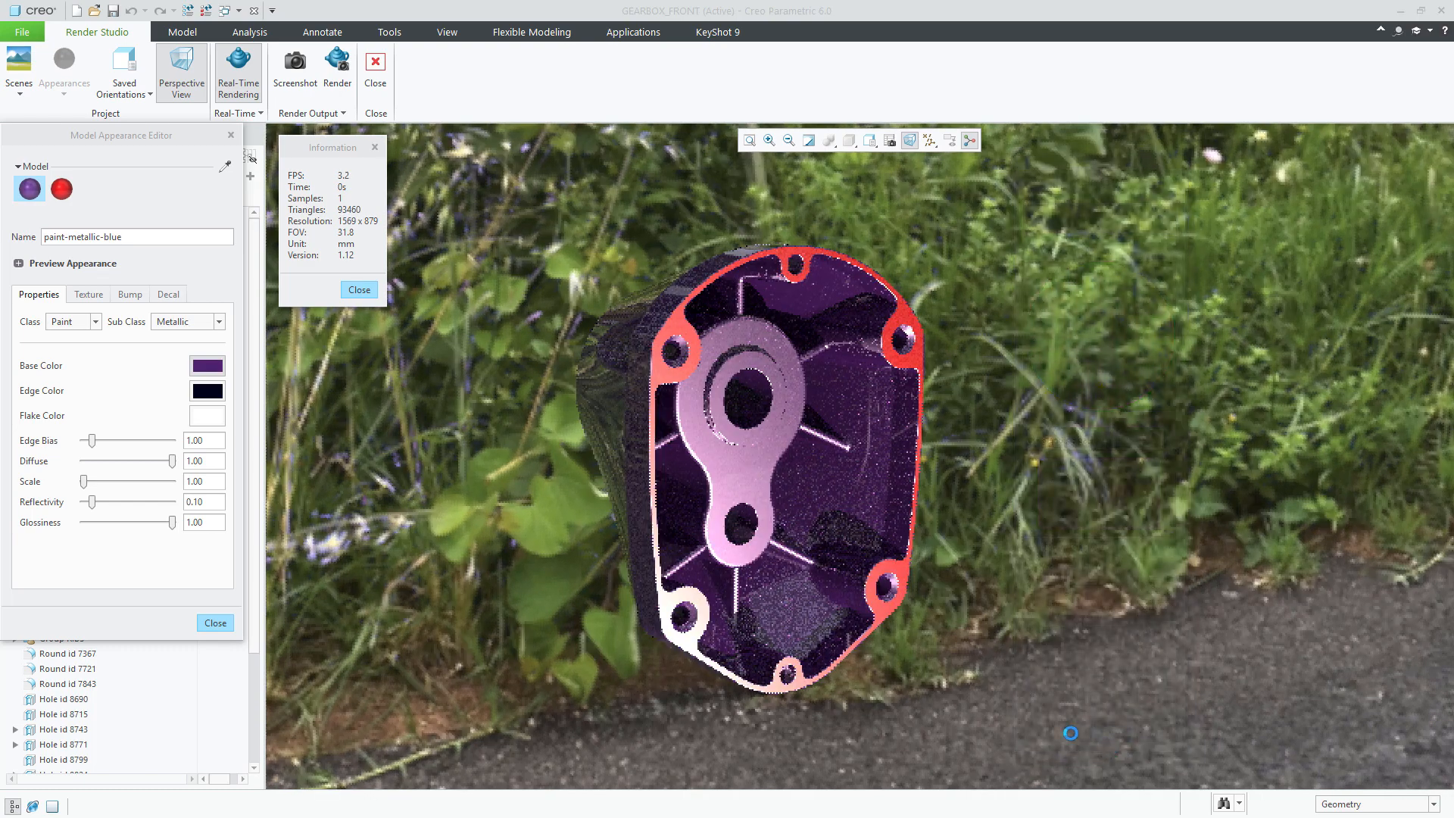
Step: Try a bright green edge color with hue 103.9, saturation 93.9 and value 98.0, and cancel the color editor
{"action": "left_click", "coordinate": [208, 391]}
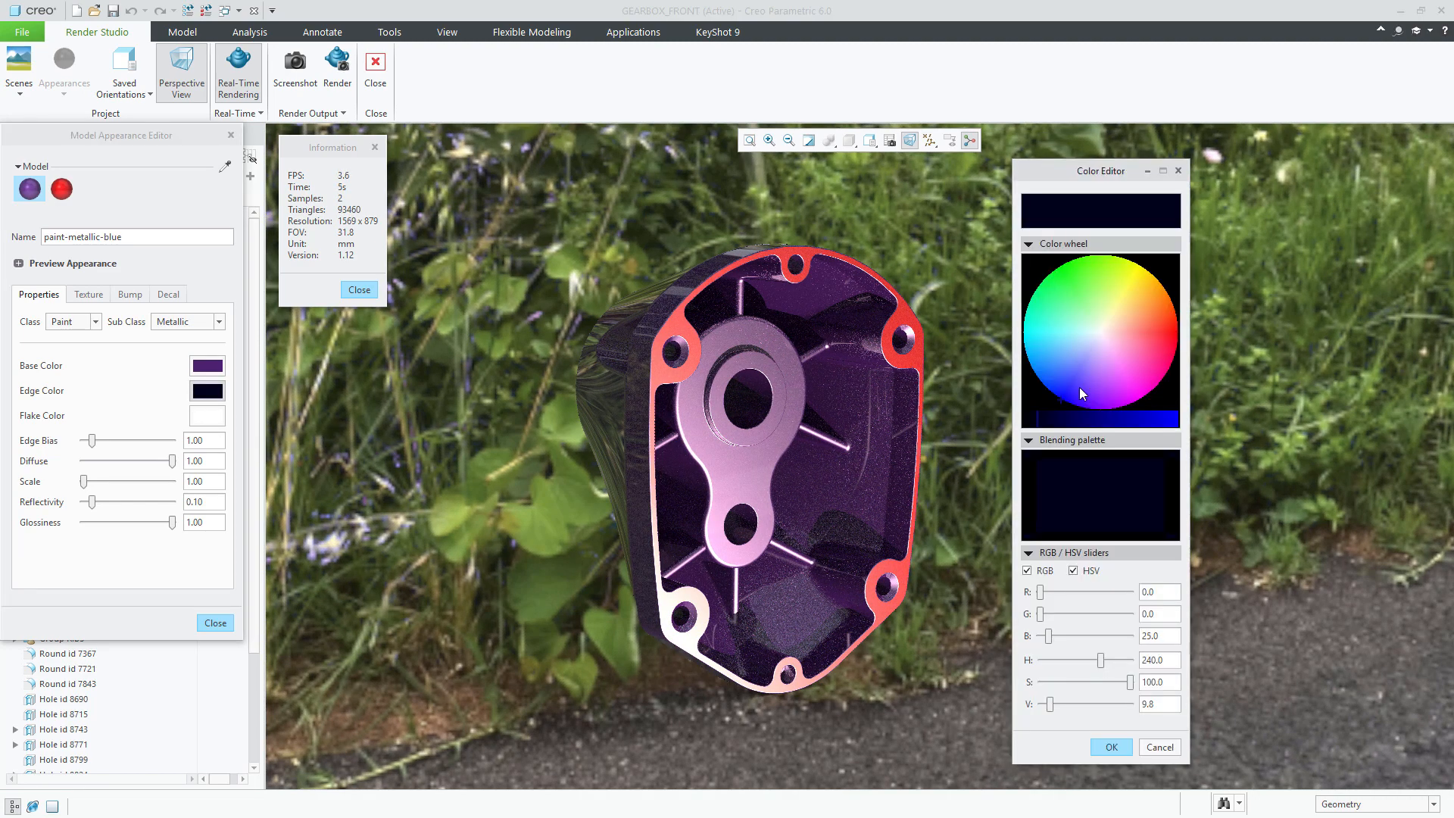
{"action": "left_click", "coordinate": [1083, 262]}
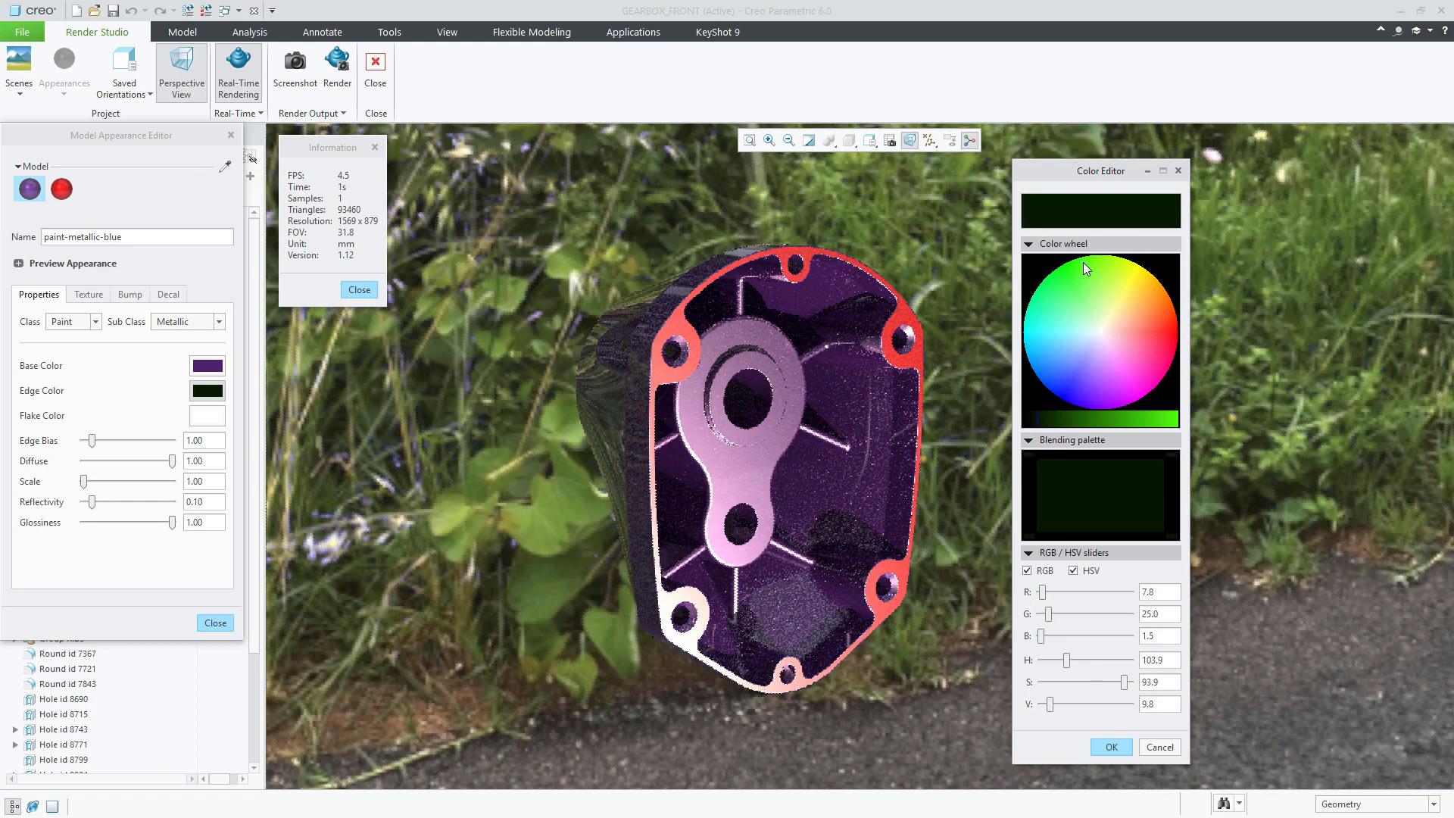
{"action": "left_click", "coordinate": [1104, 705]}
{"action": "left_click", "coordinate": [1131, 705]}
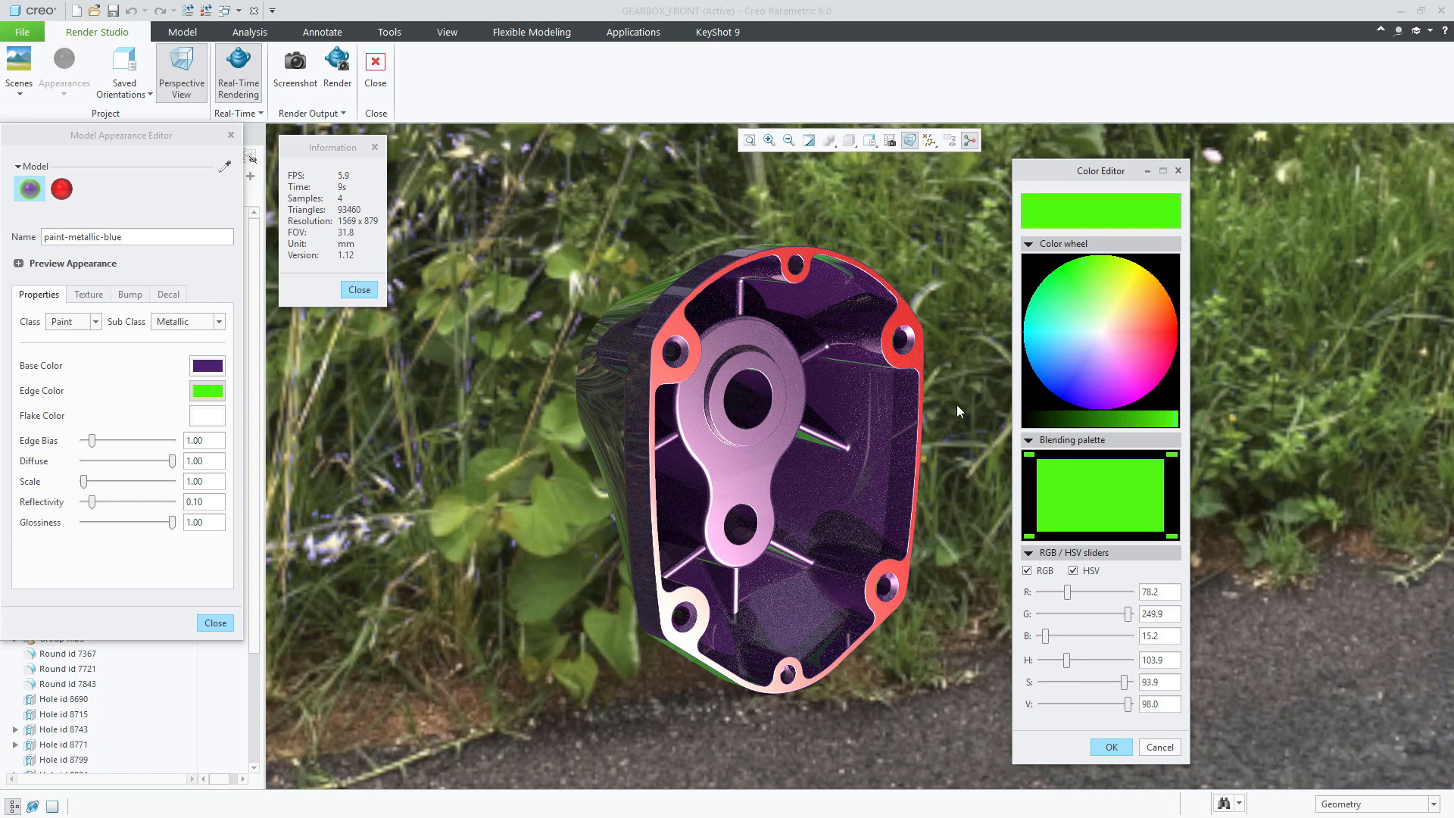
{"action": "left_click", "coordinate": [1163, 748]}
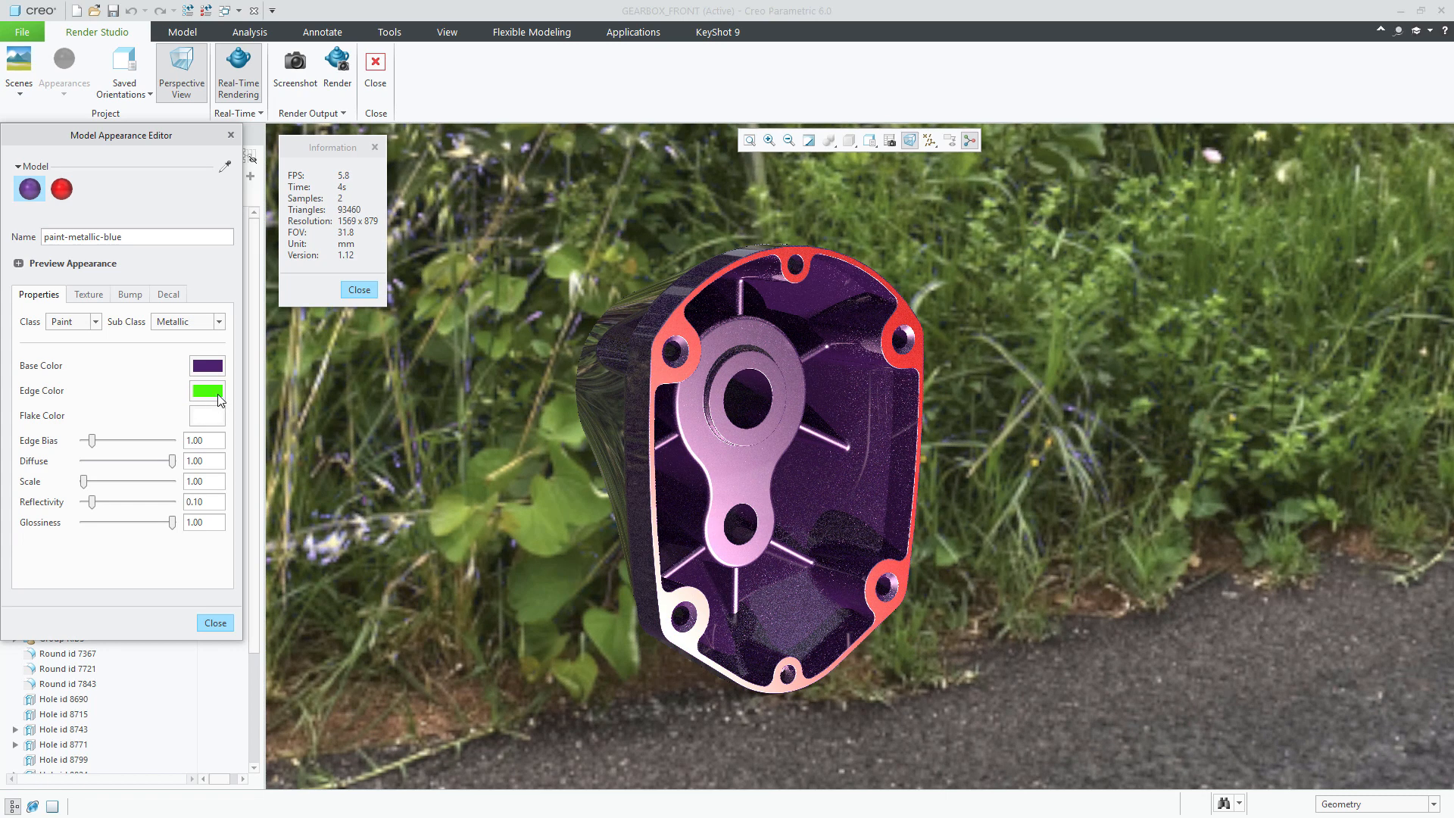
Step: Set the paint's flake color to light green with hue about 101 and value 100.0
{"action": "left_click", "coordinate": [211, 414]}
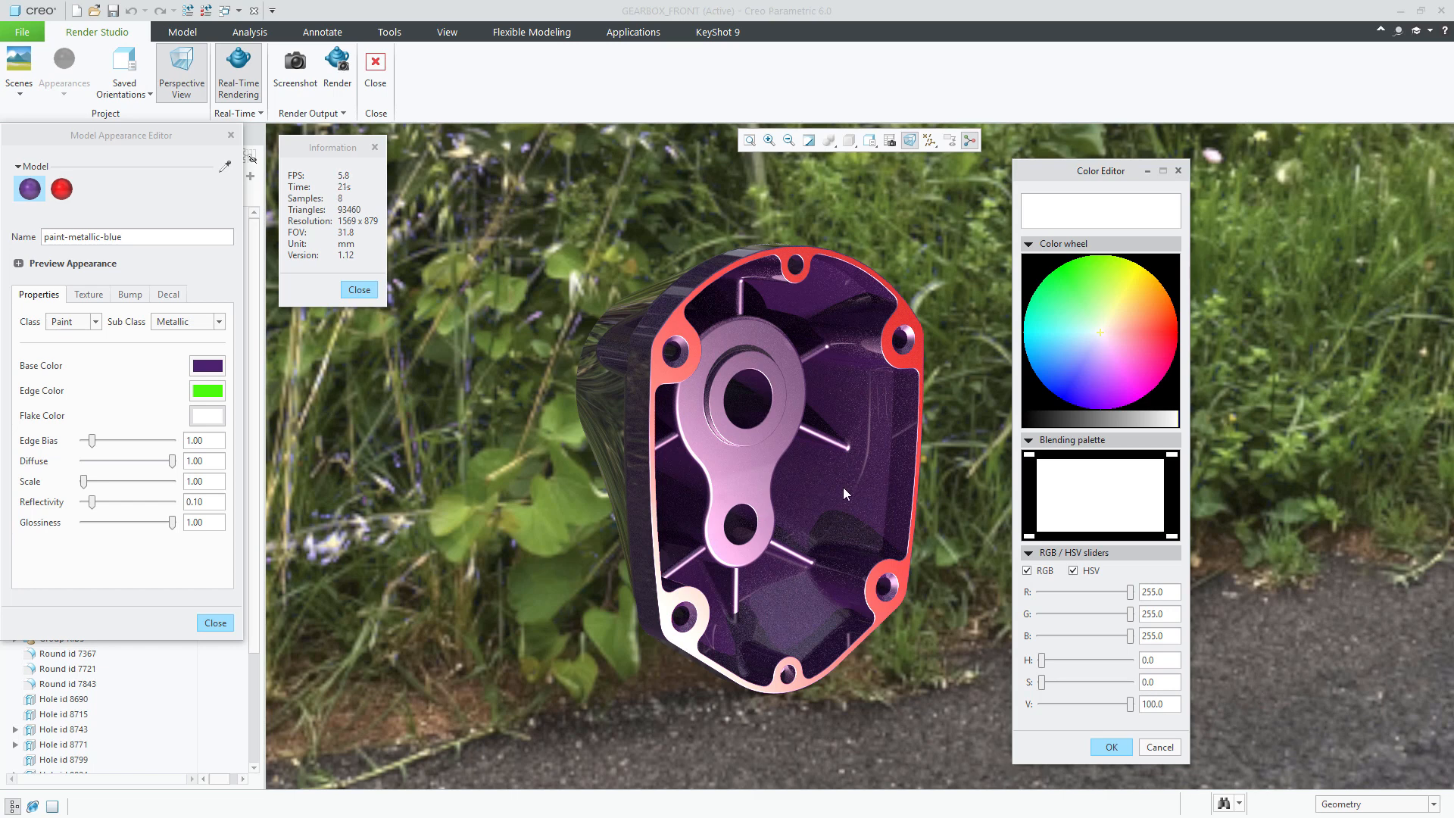
{"action": "left_click", "coordinate": [1121, 297]}
{"action": "left_click", "coordinate": [1092, 287]}
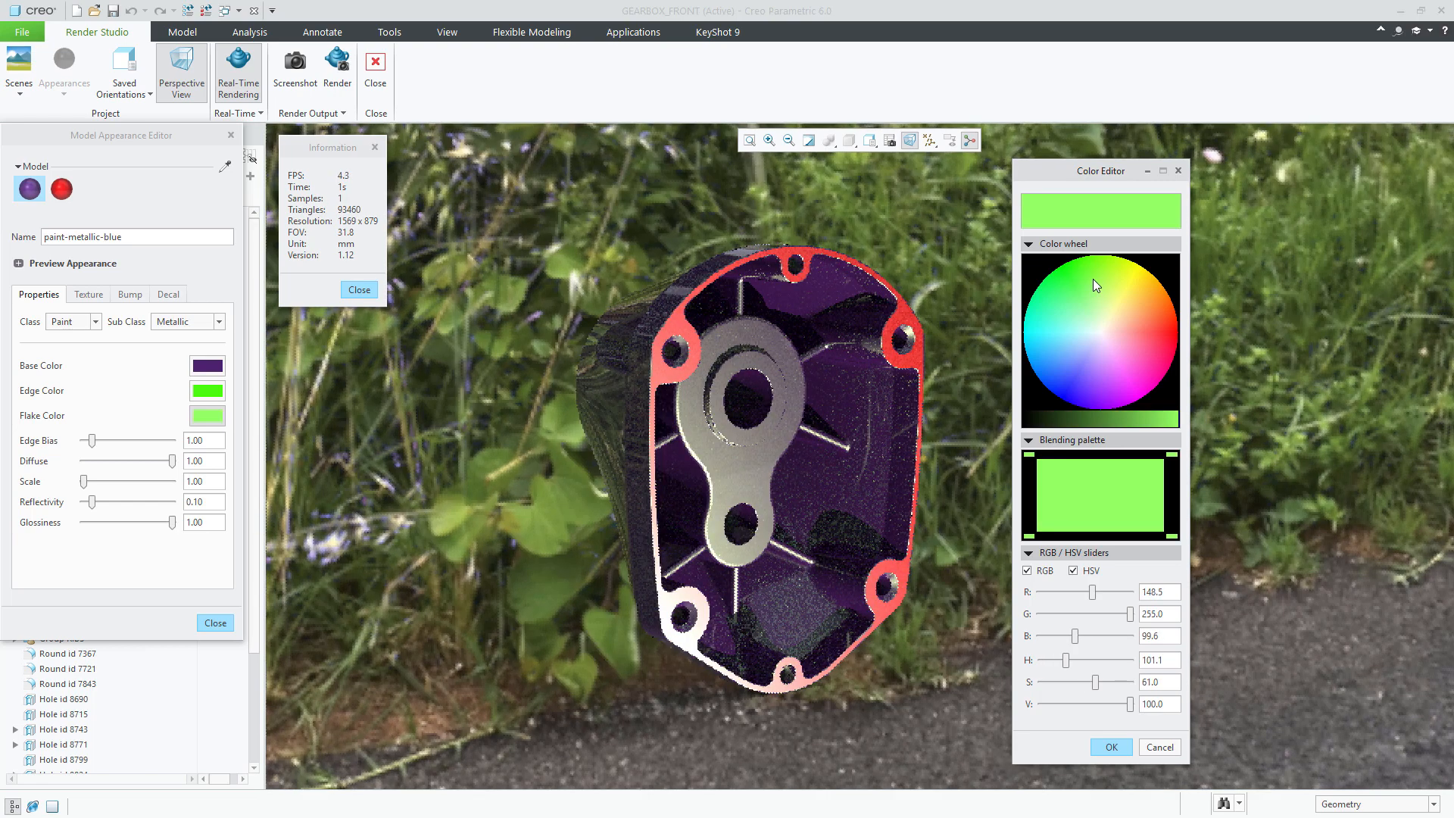
{"action": "left_click", "coordinate": [1110, 747]}
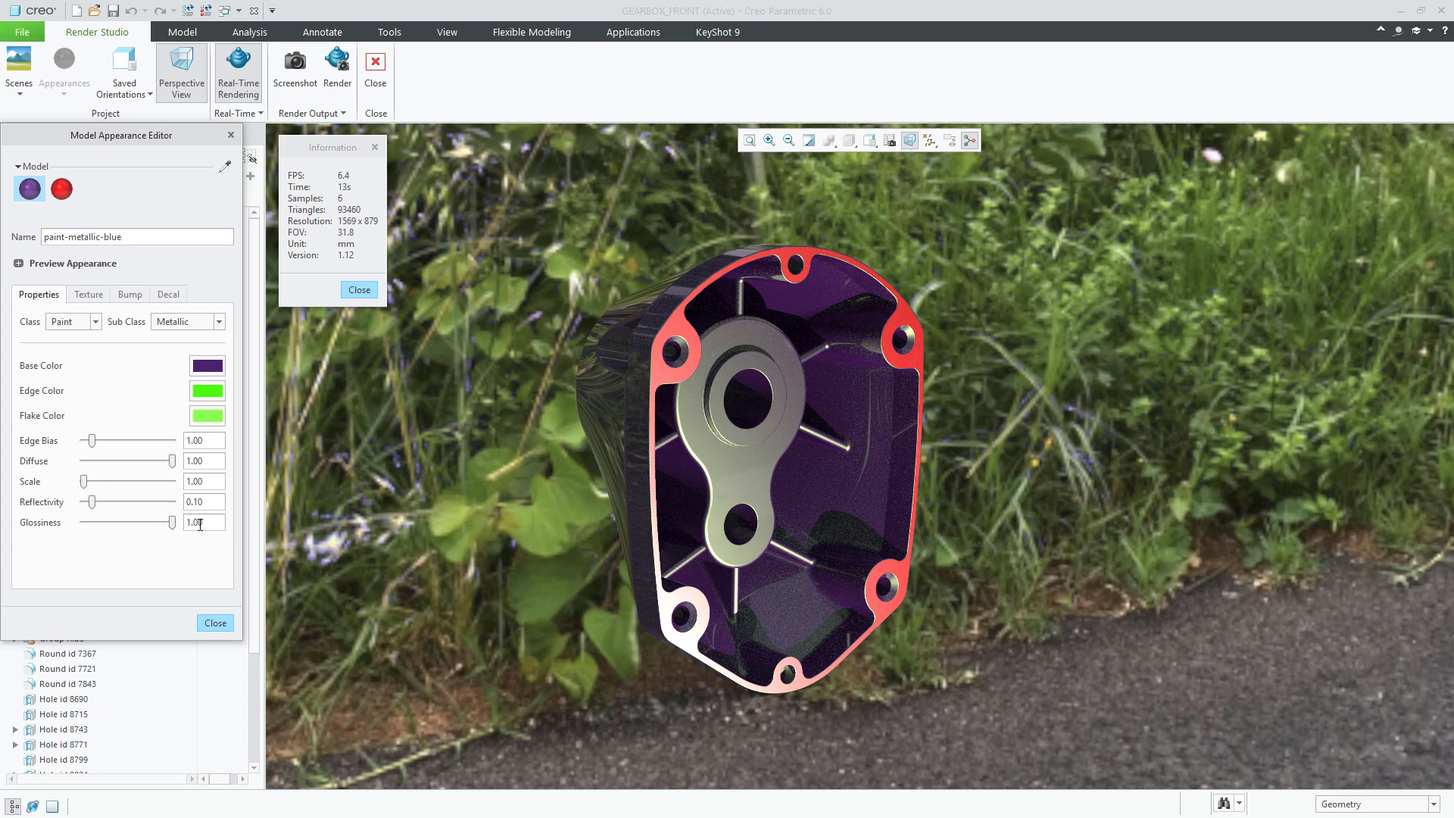
Step: Set the purple metallic paint's glossiness to 0.85, inspect the housing from another angle, and close the appearance editor
{"action": "left_click_drag", "start_coordinate": [175, 524], "coordinate": [158, 524]}
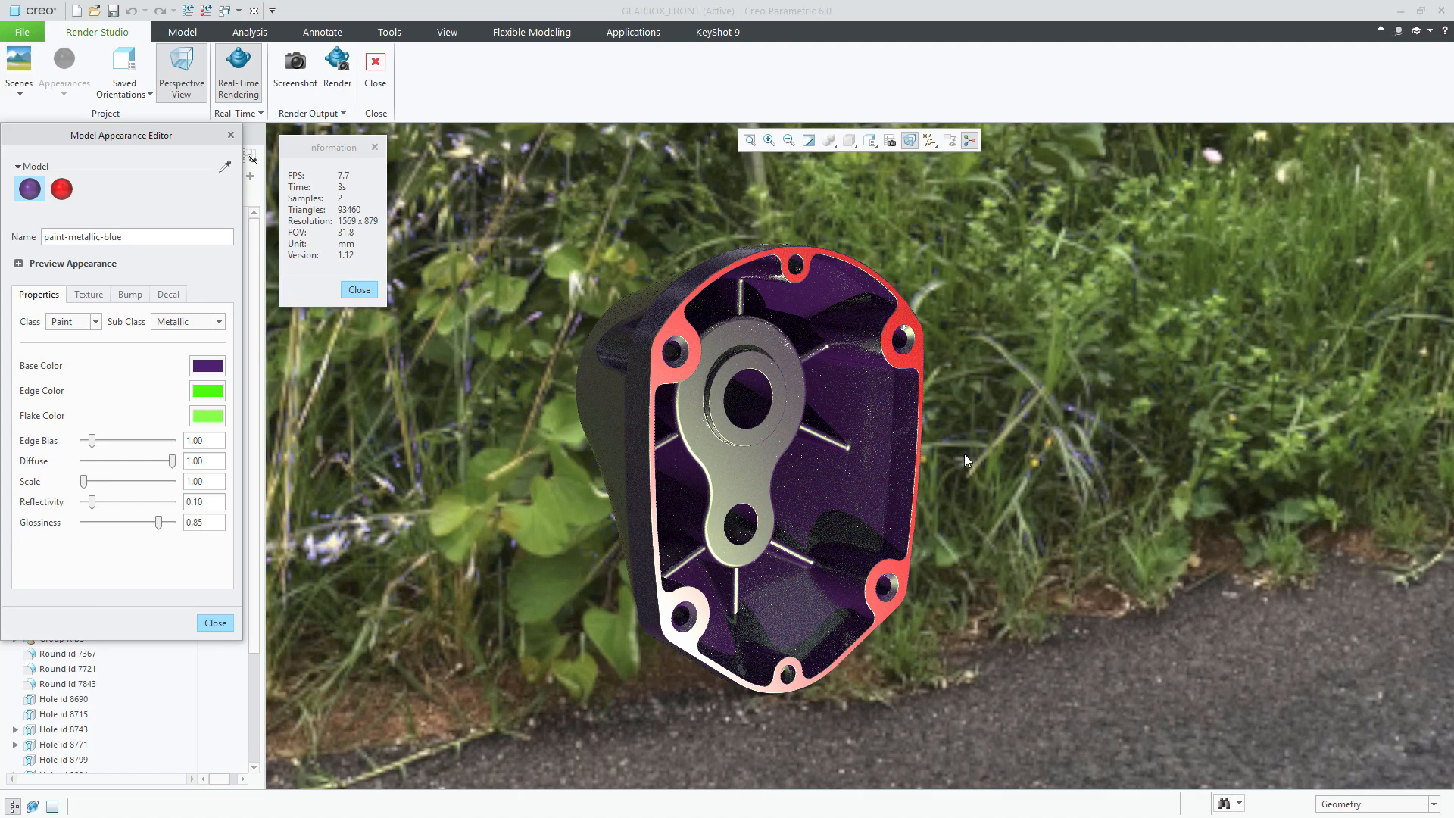
{"action": "mouse_move", "coordinate": [975, 462]}
{"action": "middle_mouse_down"}
{"action": "mouse_move", "coordinate": [1084, 465]}
{"action": "mouse_move", "coordinate": [963, 466]}
{"action": "middle_mouse_up"}
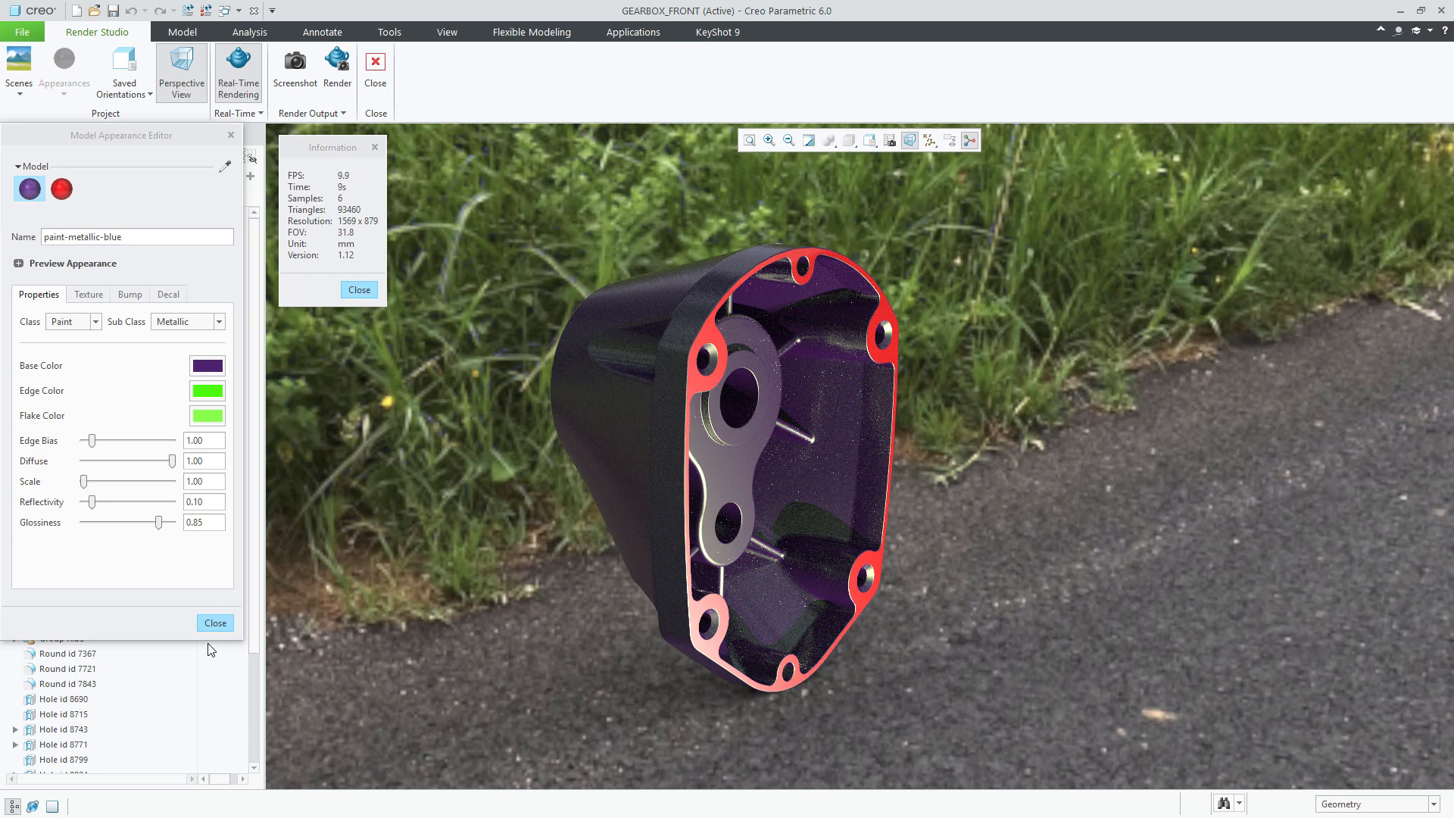
{"action": "left_click", "coordinate": [214, 622]}
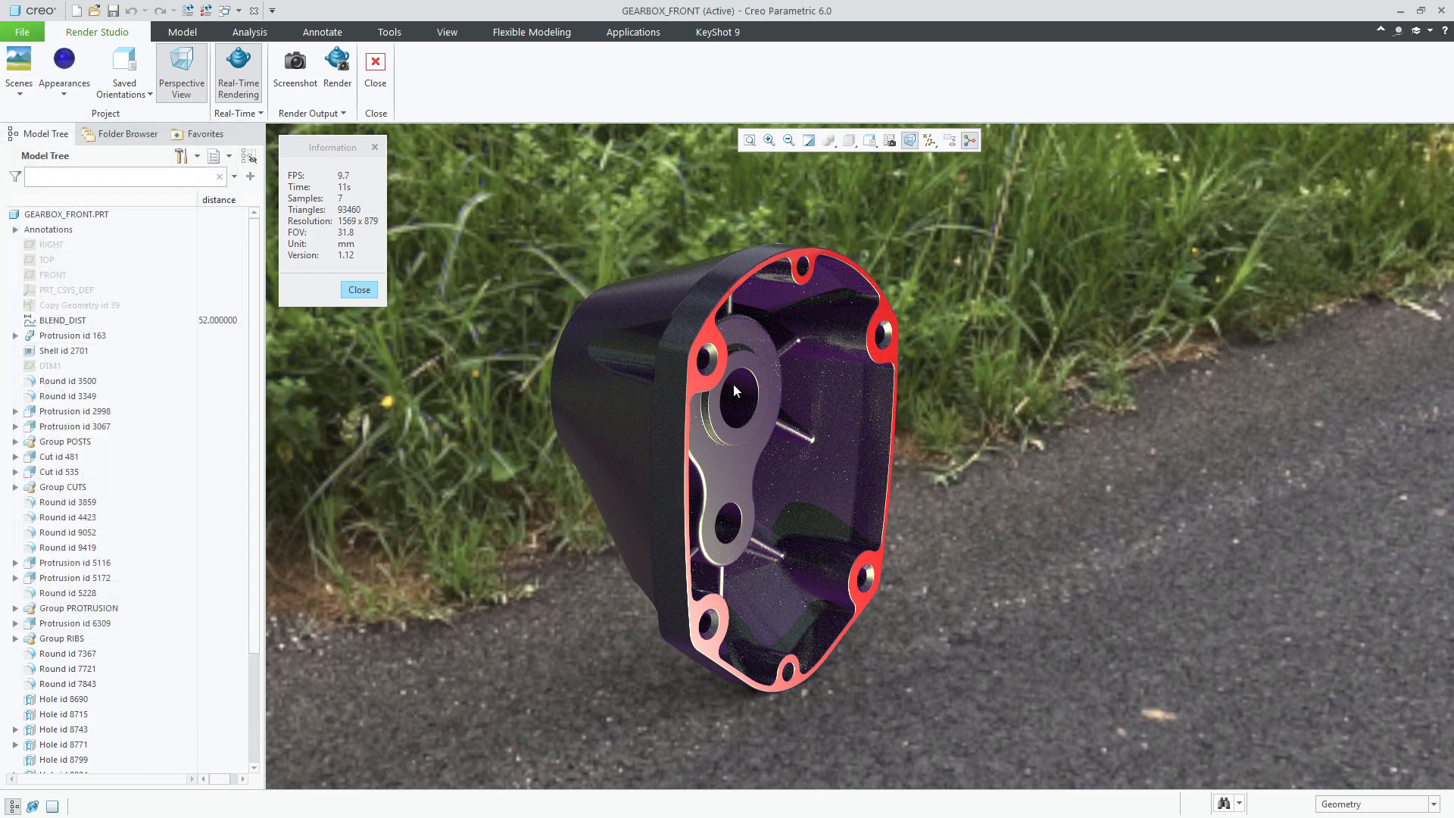
Step: Apply the third maple appearance from the Wood-Maple.dmt library to the whole GEARBOX_FRONT part and inspect the housing
{"action": "left_click", "coordinate": [65, 79]}
{"action": "left_click", "coordinate": [208, 316]}
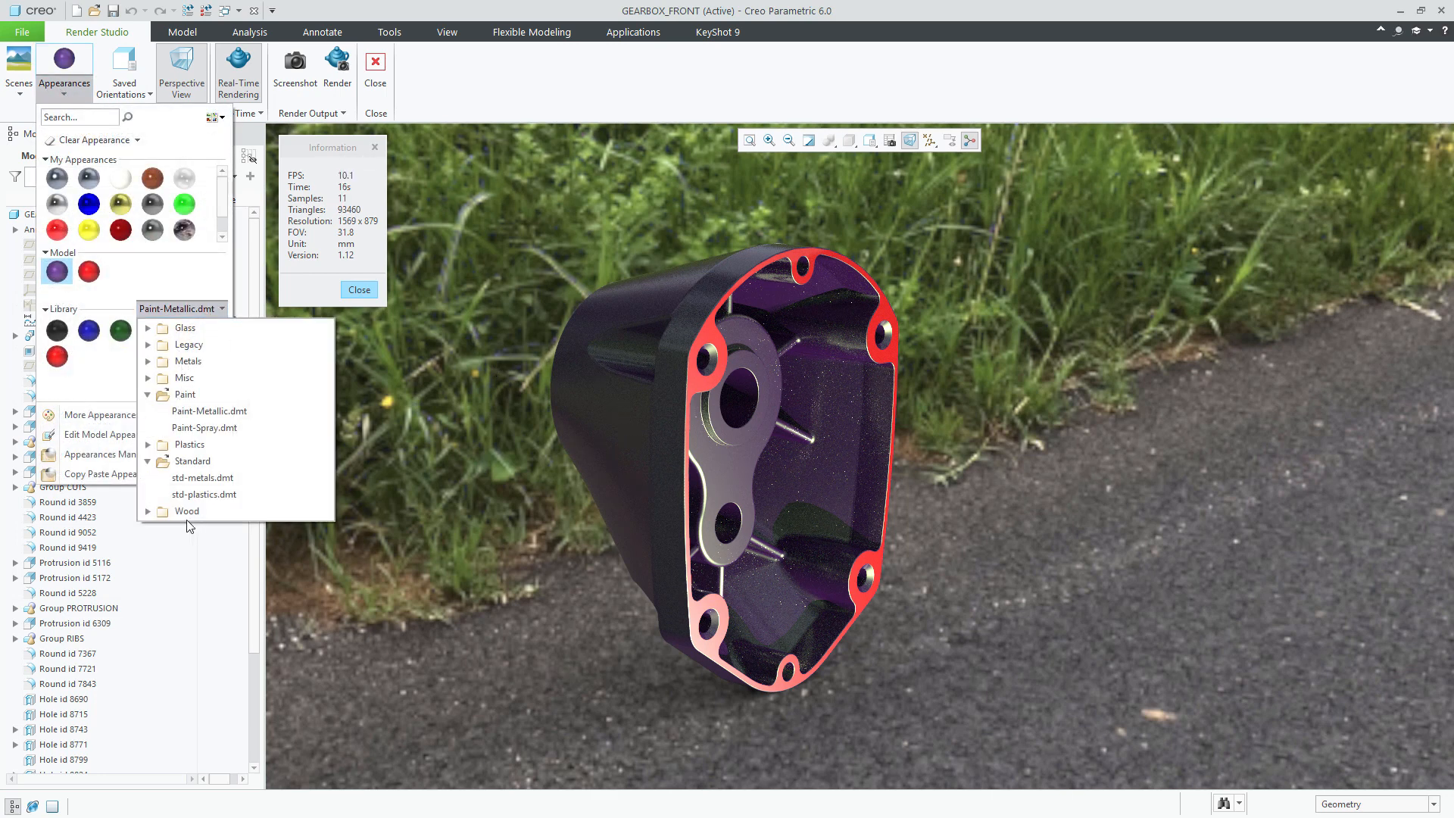
{"action": "left_click", "coordinate": [148, 511]}
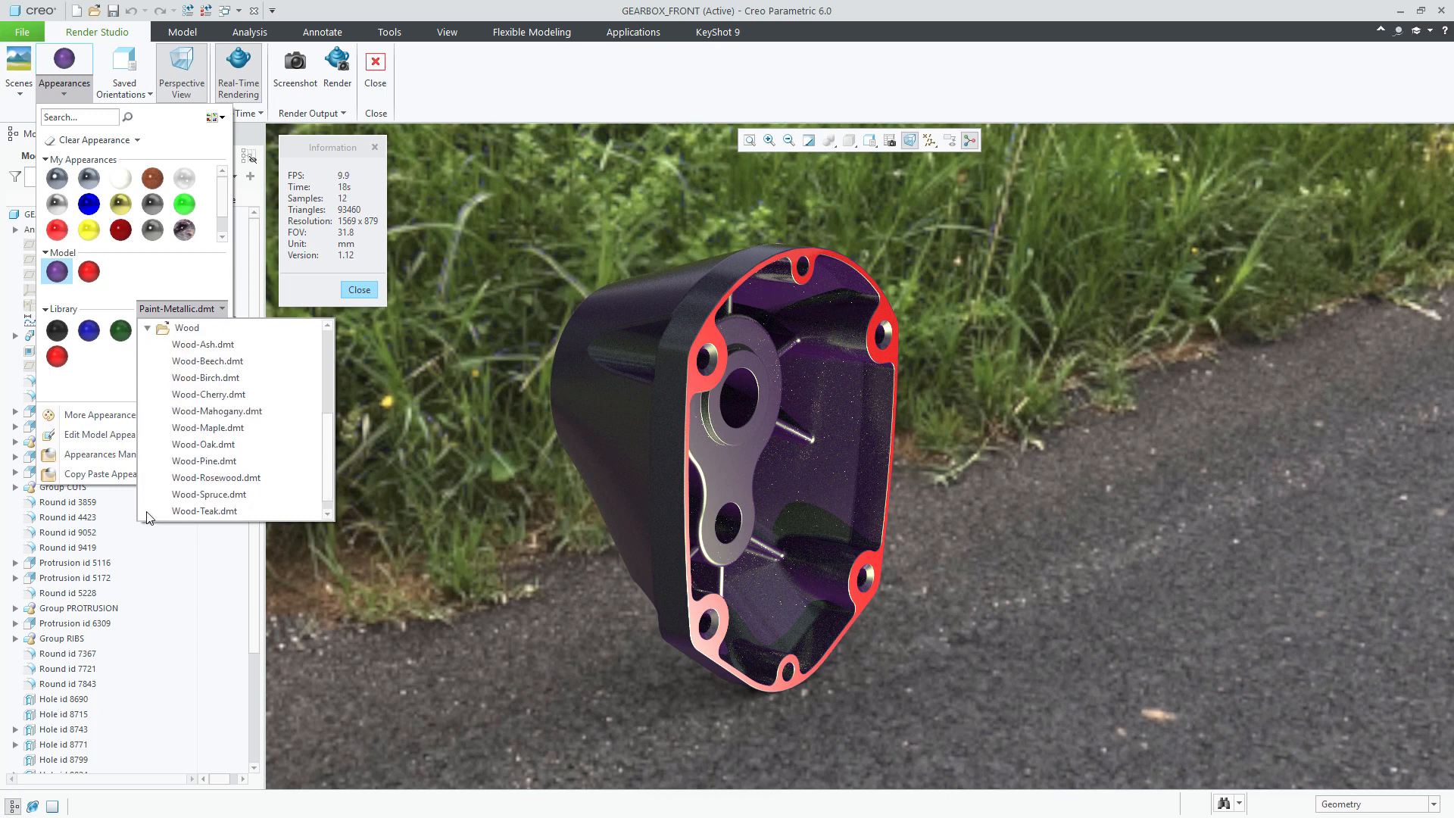
{"action": "left_click", "coordinate": [218, 428]}
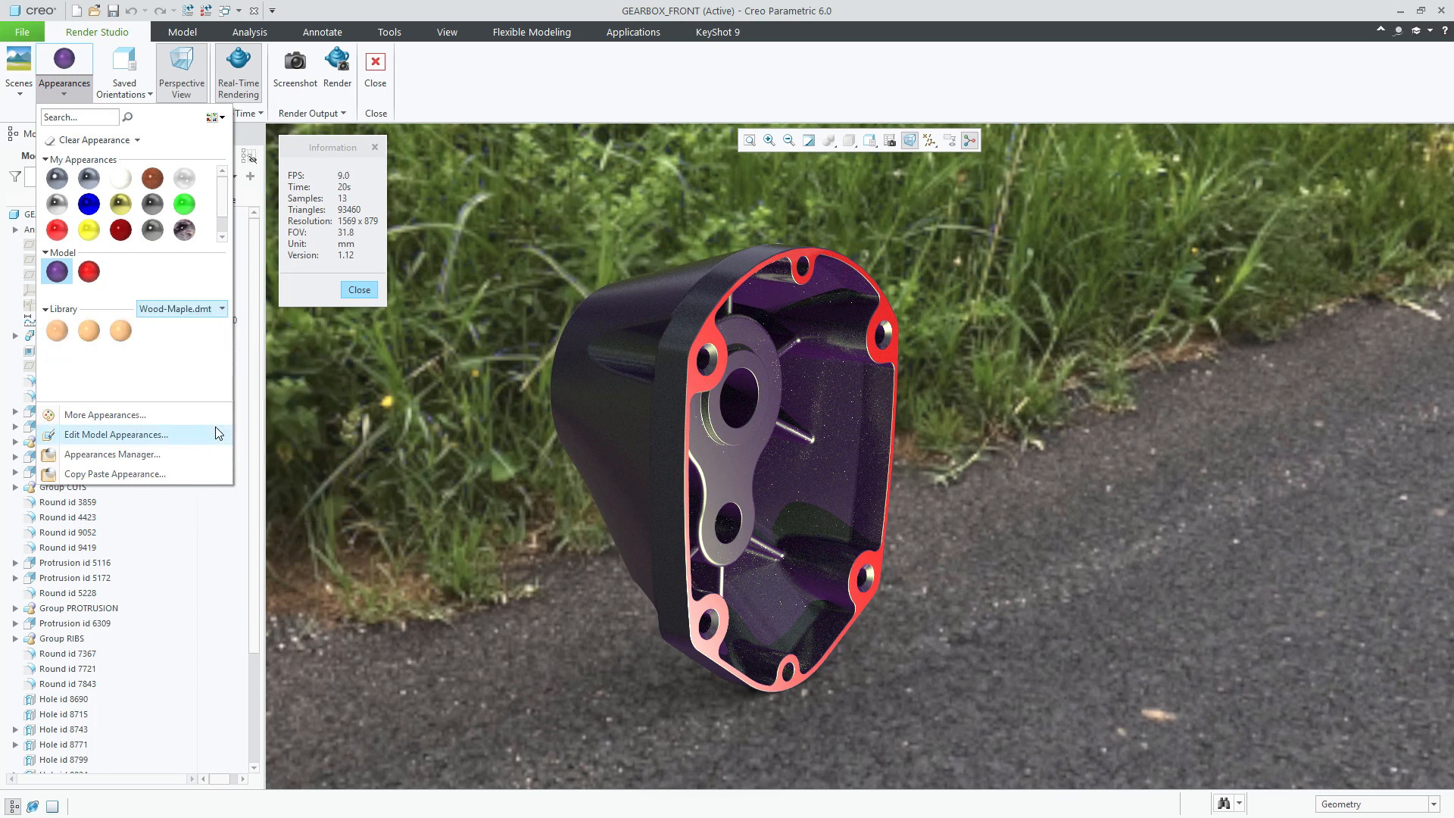
{"action": "left_click", "coordinate": [122, 330]}
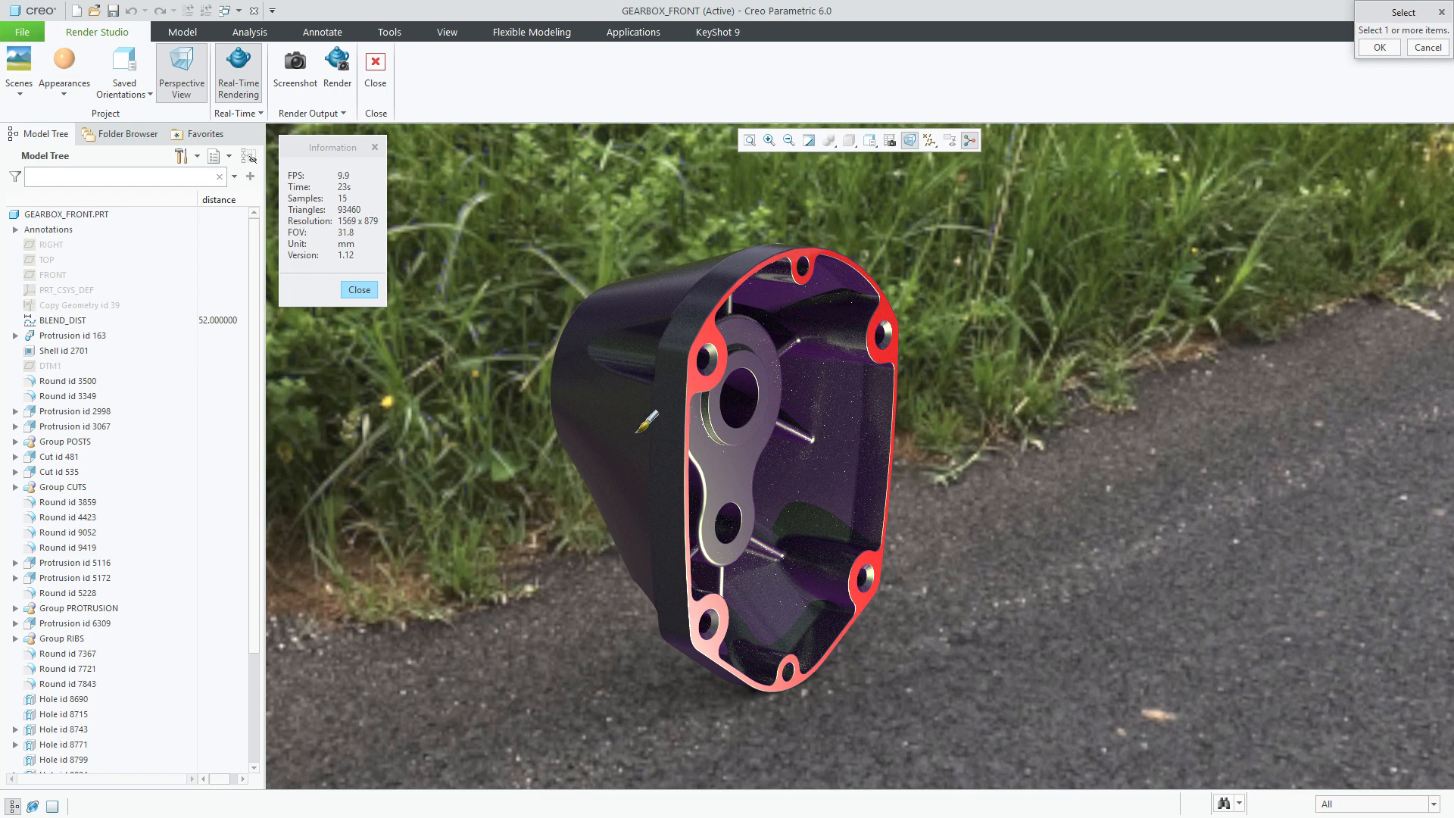
{"action": "left_click", "coordinate": [78, 214]}
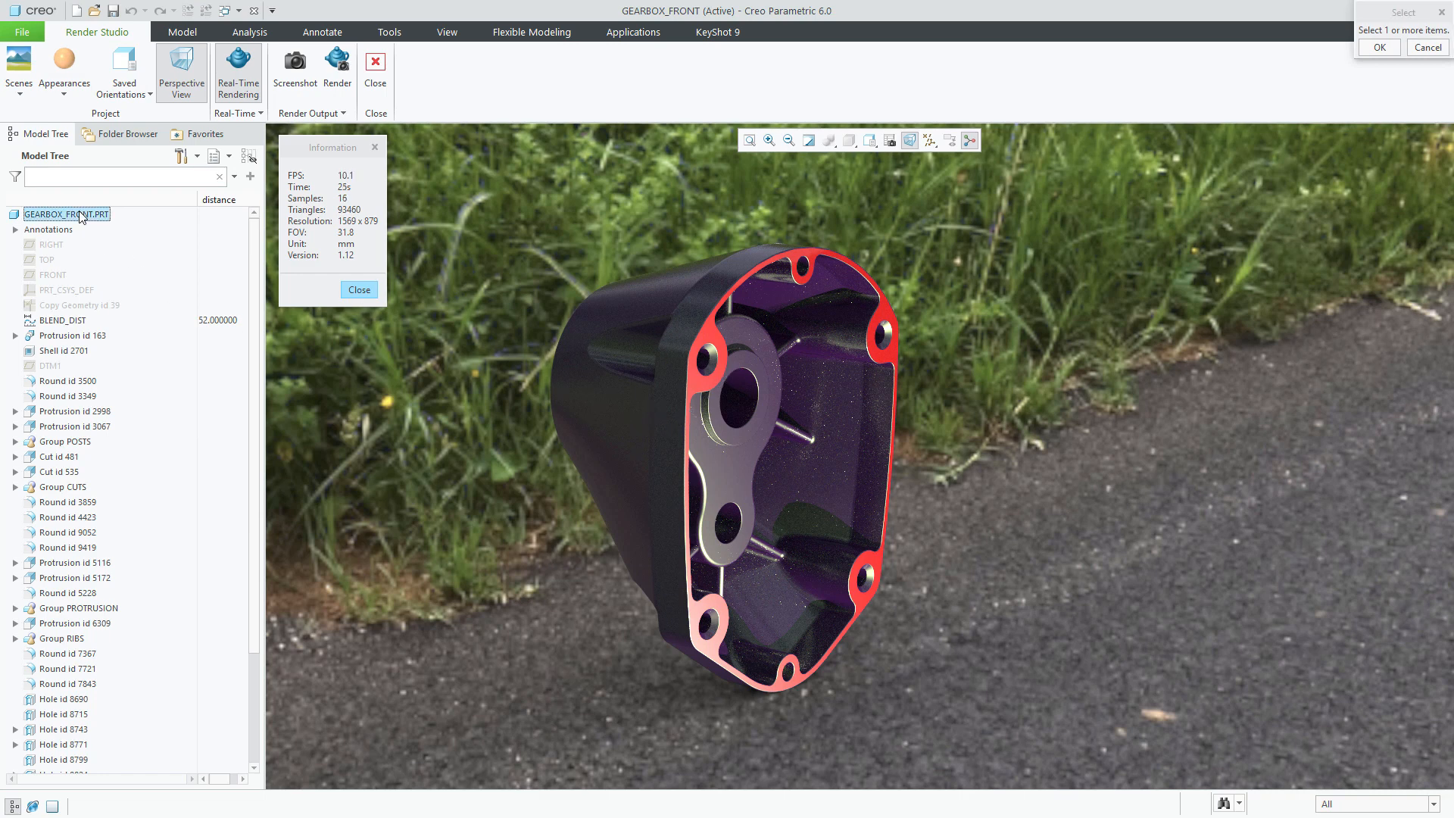
{"action": "left_click", "coordinate": [1379, 47]}
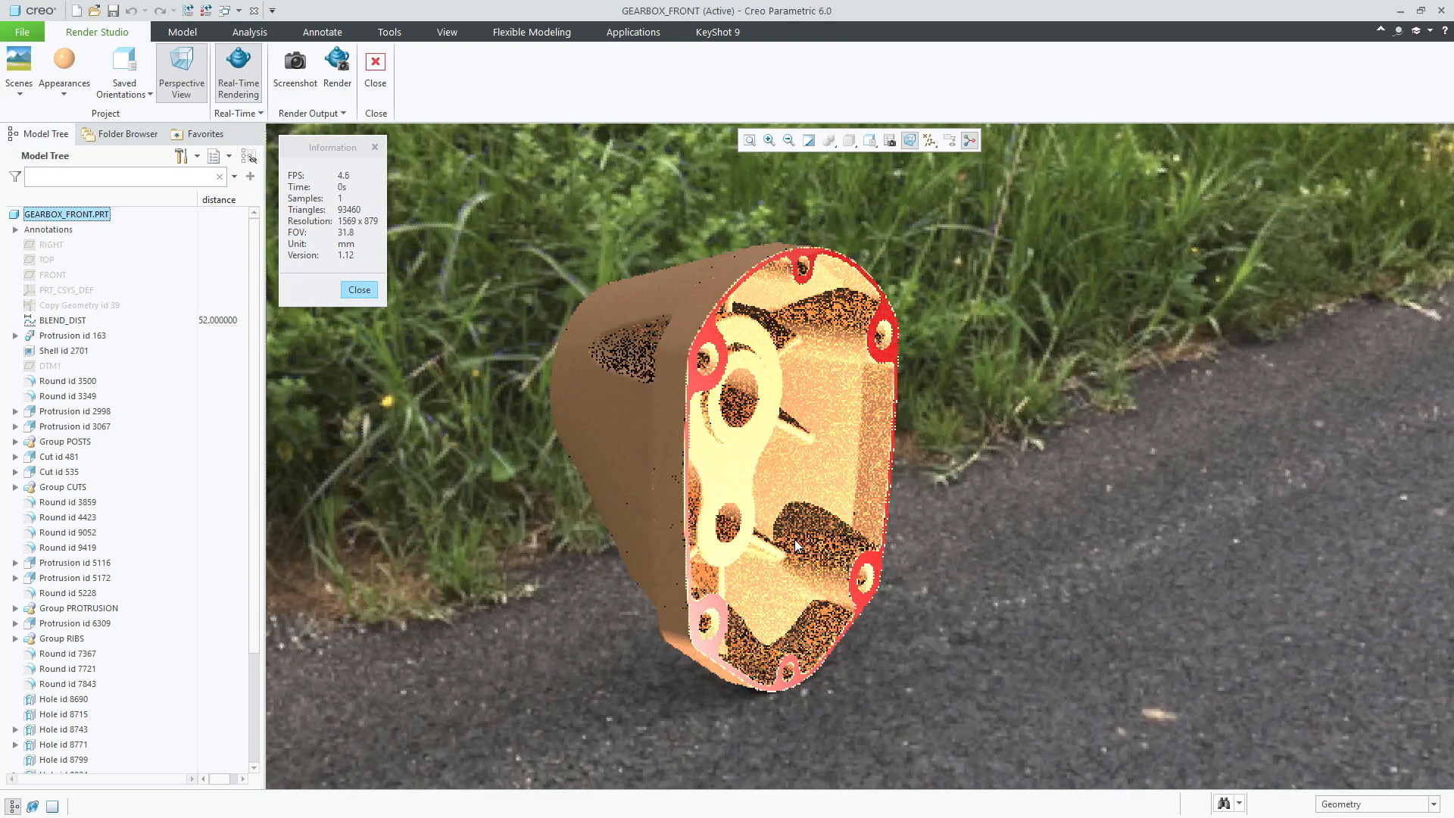
{"action": "scroll", "coordinate": [780, 449], "scroll_direction": "down", "scroll_amount": 2}
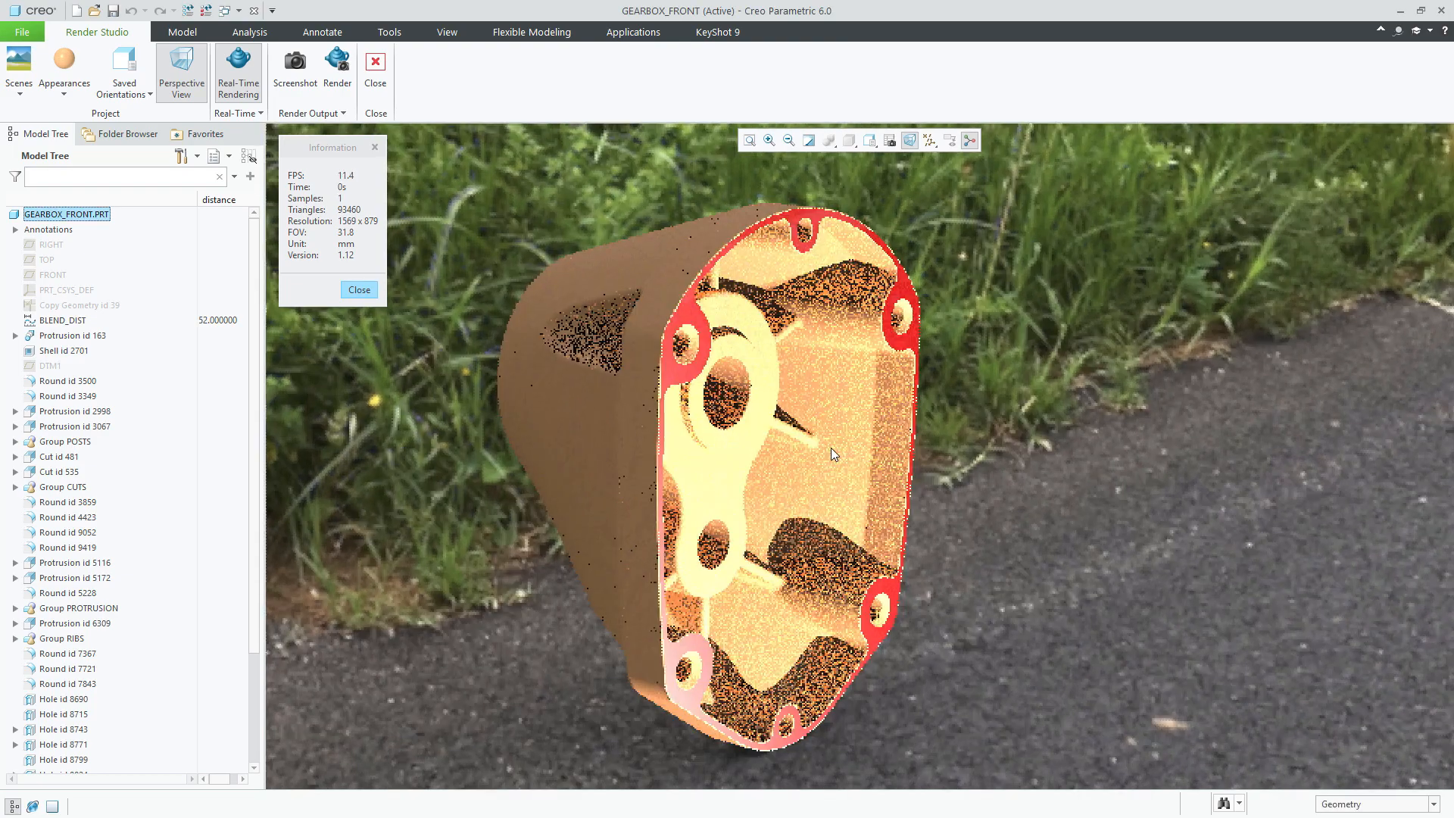
{"action": "middle_click_drag", "start_coordinate": [818, 434], "coordinate": [821, 468]}
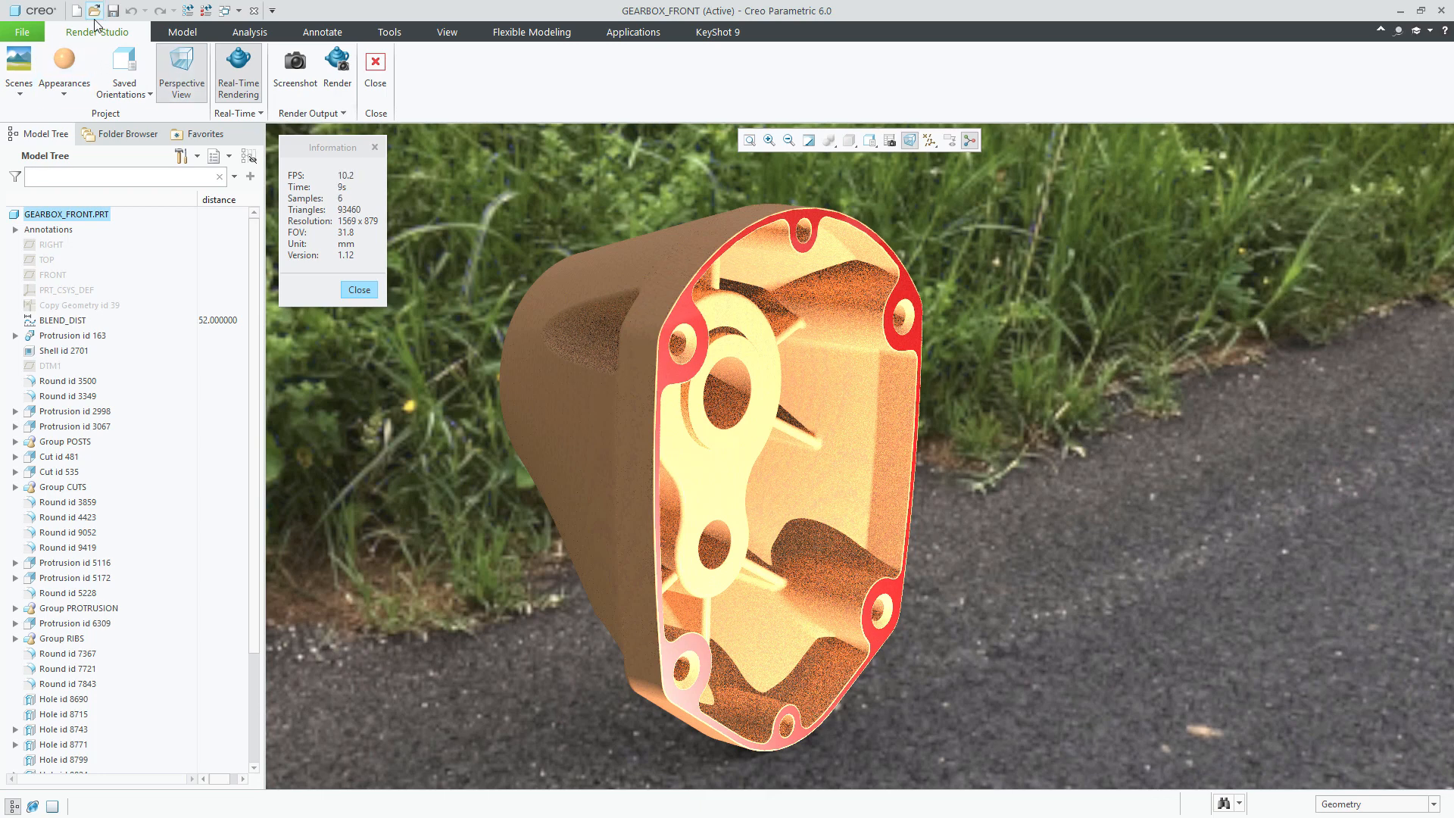
Step: Apply the blue metallic paint from the Paint-Metallic.dmt library to the whole GEARBOX_FRONT part
{"action": "left_click", "coordinate": [64, 75]}
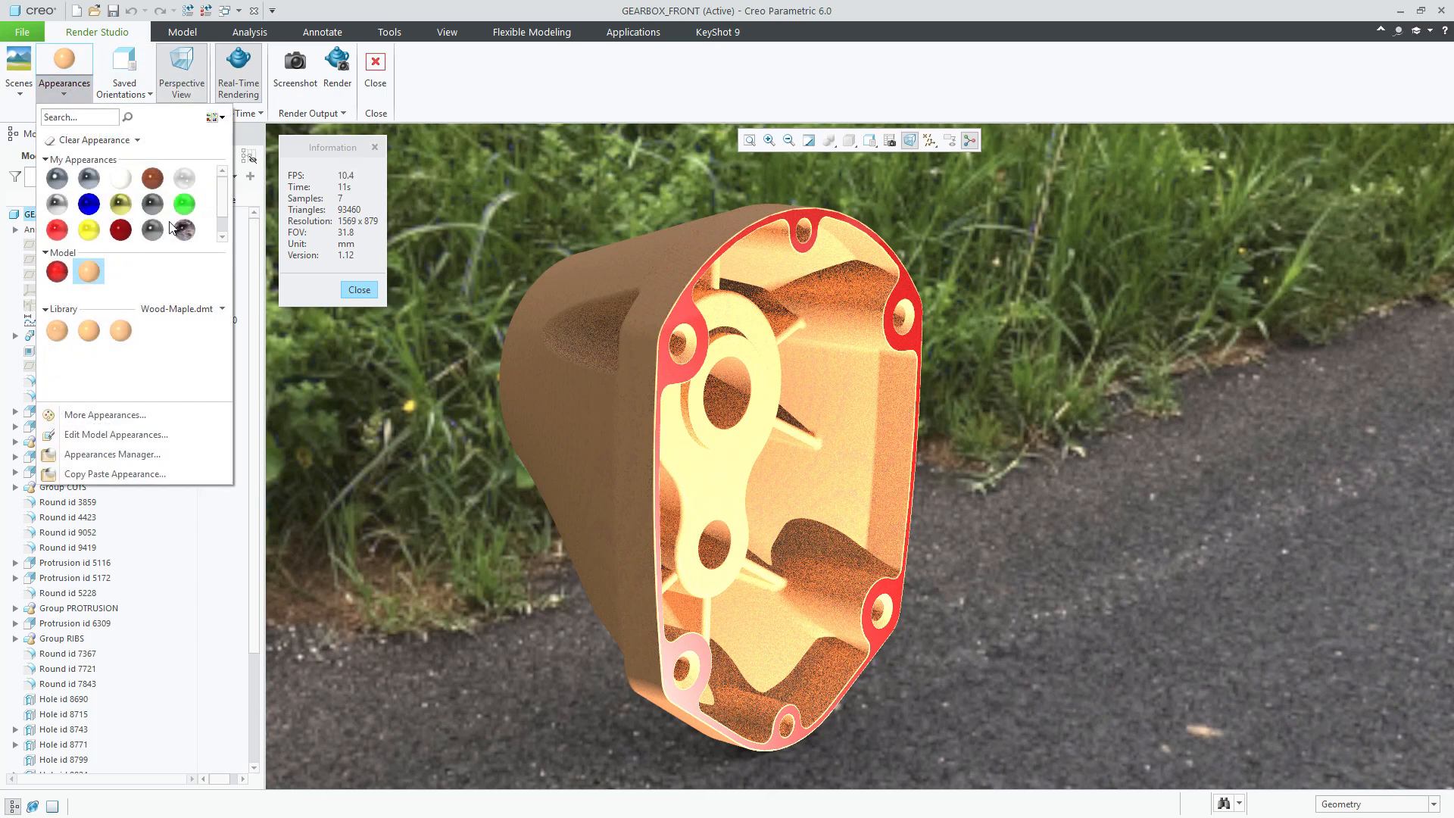
{"action": "left_click", "coordinate": [212, 310]}
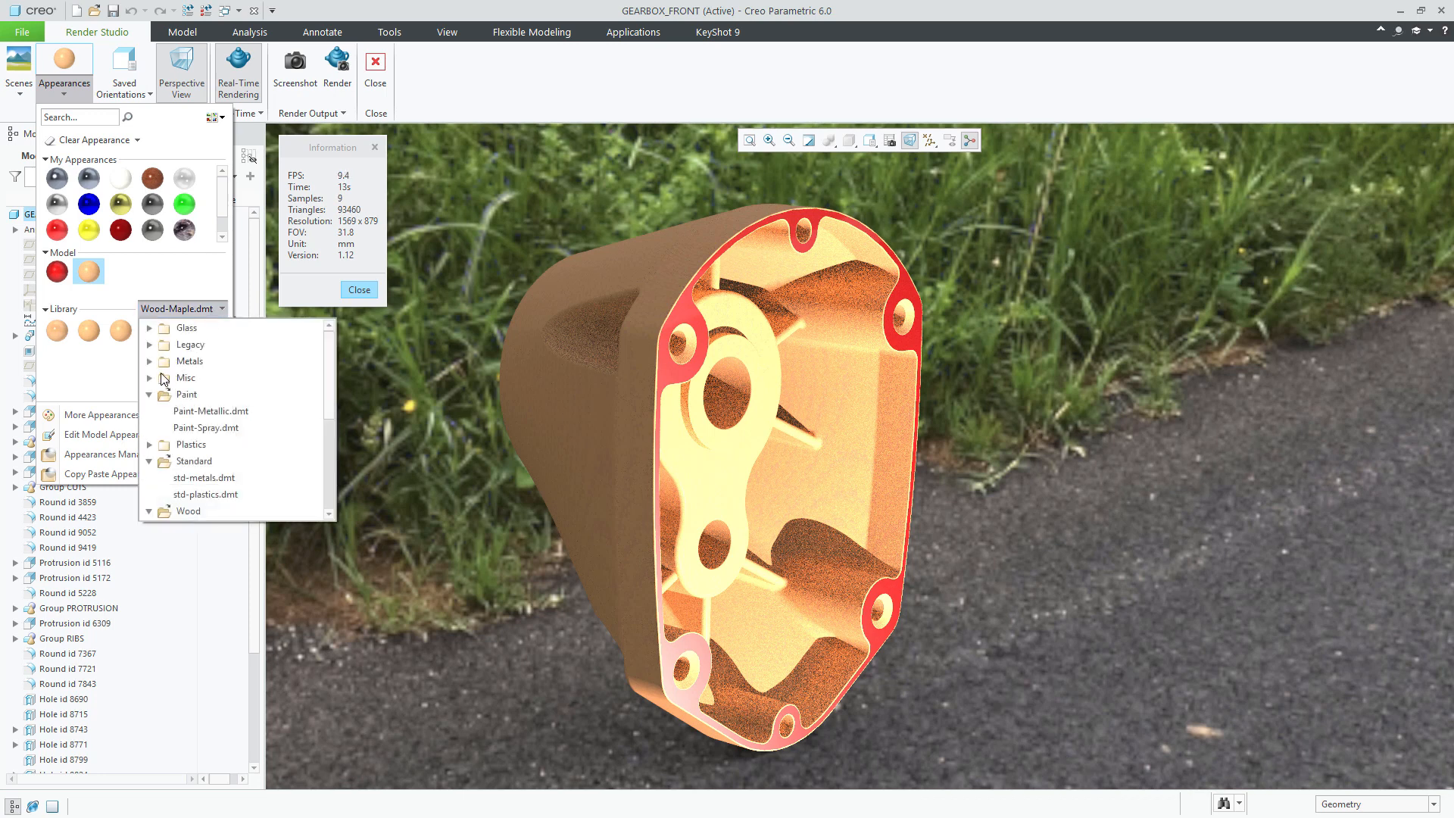
{"action": "left_click", "coordinate": [212, 411]}
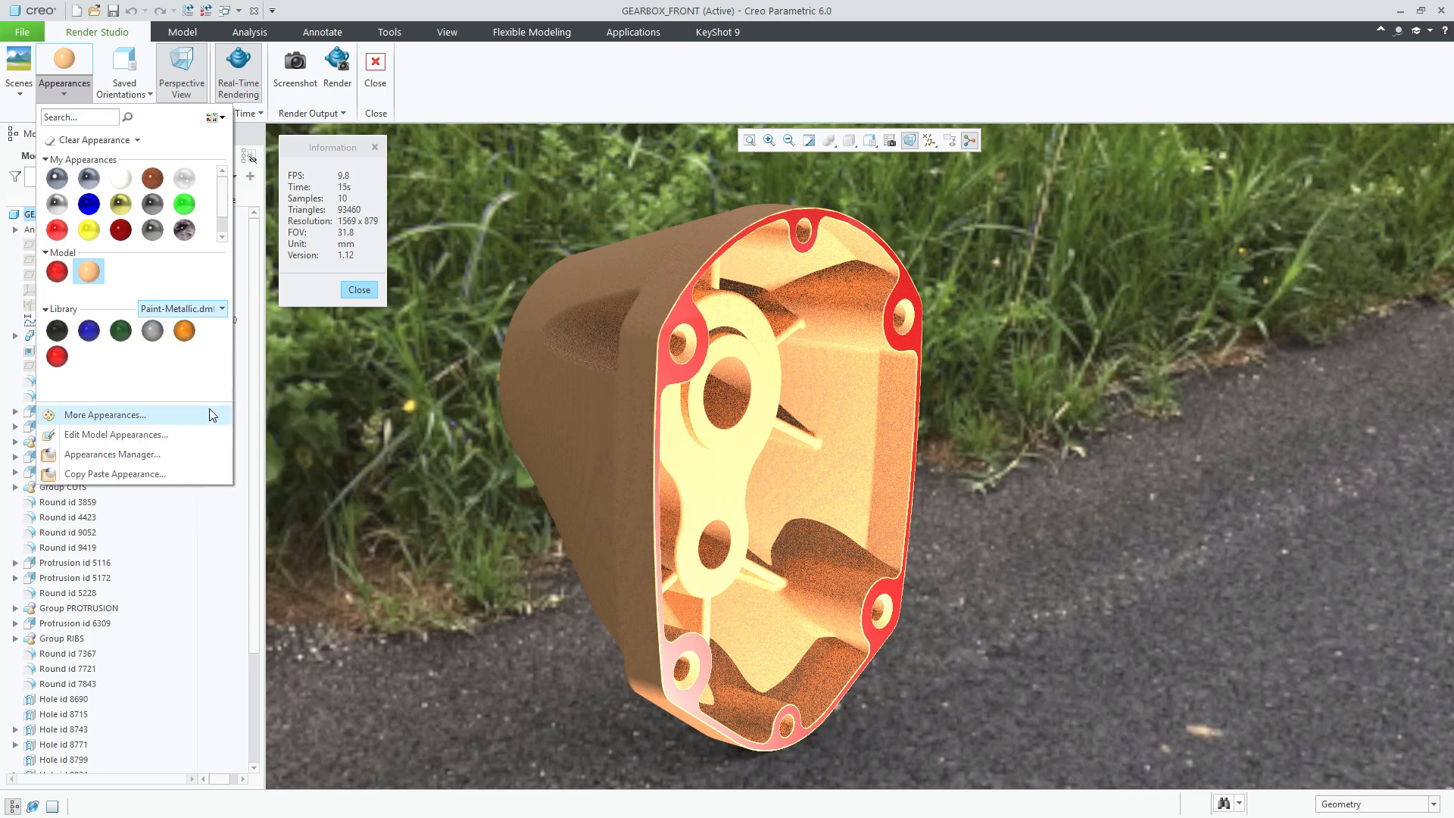
{"action": "left_click", "coordinate": [102, 336]}
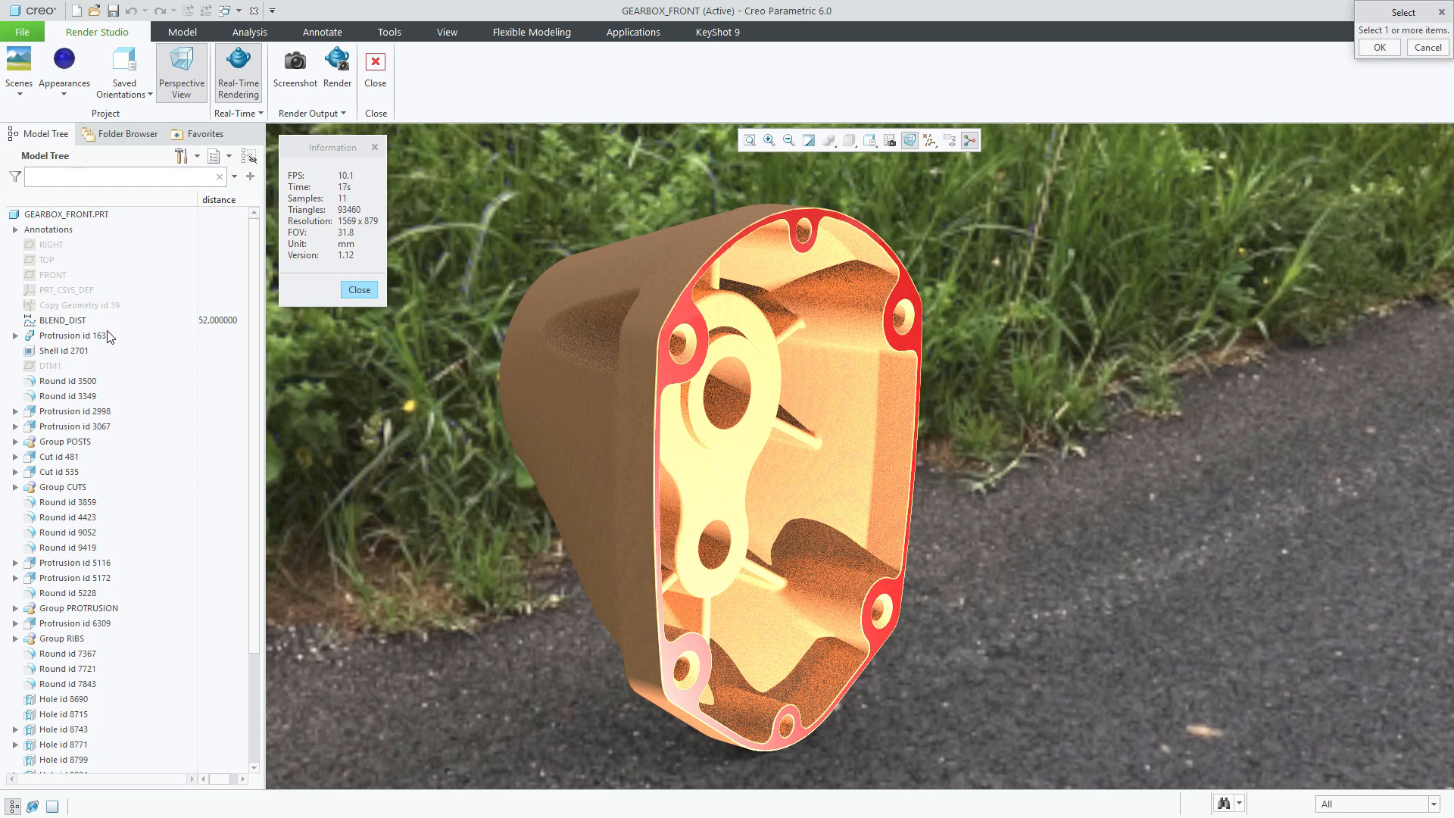
{"action": "left_click", "coordinate": [81, 215]}
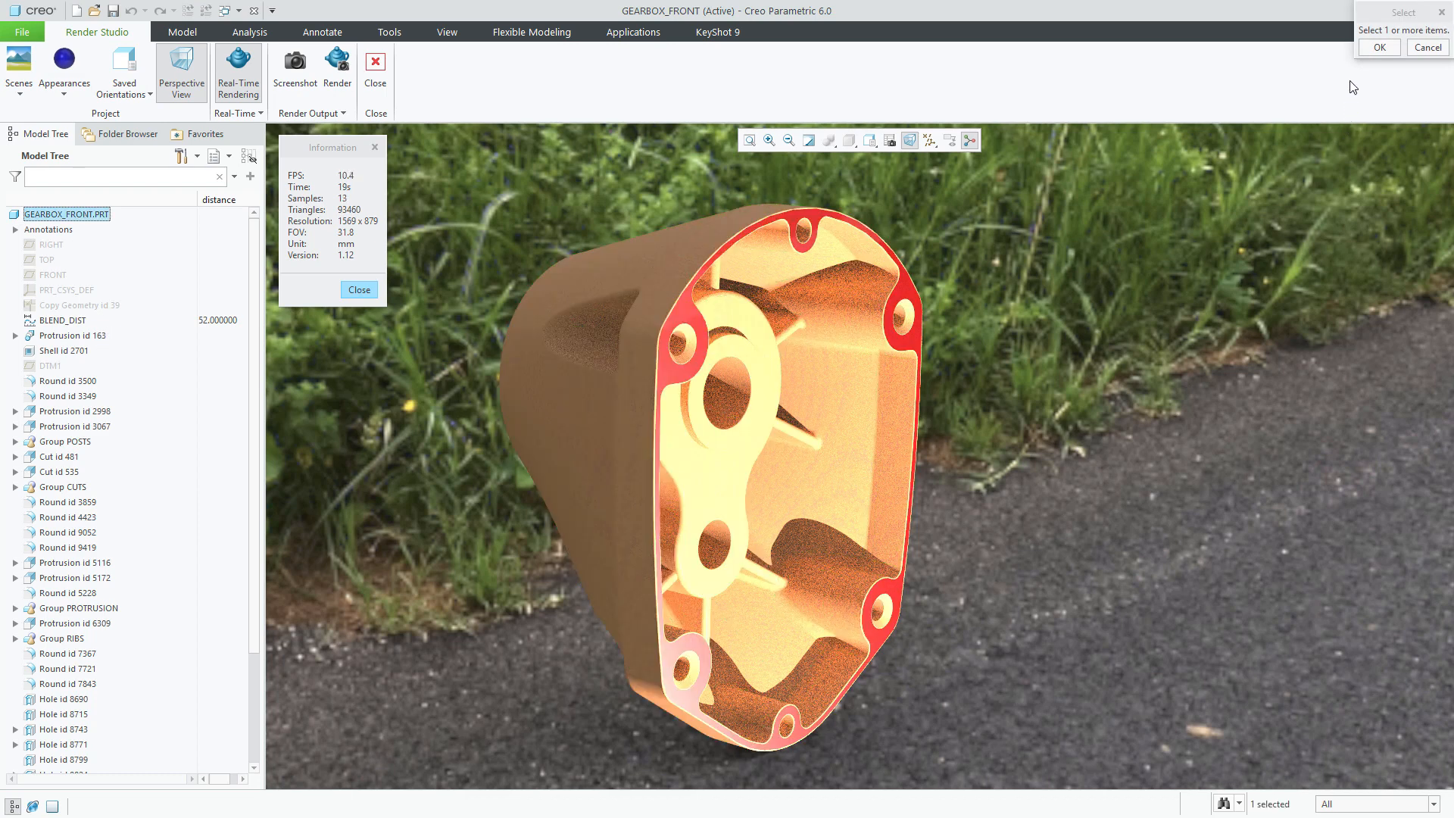
{"action": "left_click", "coordinate": [1380, 47]}
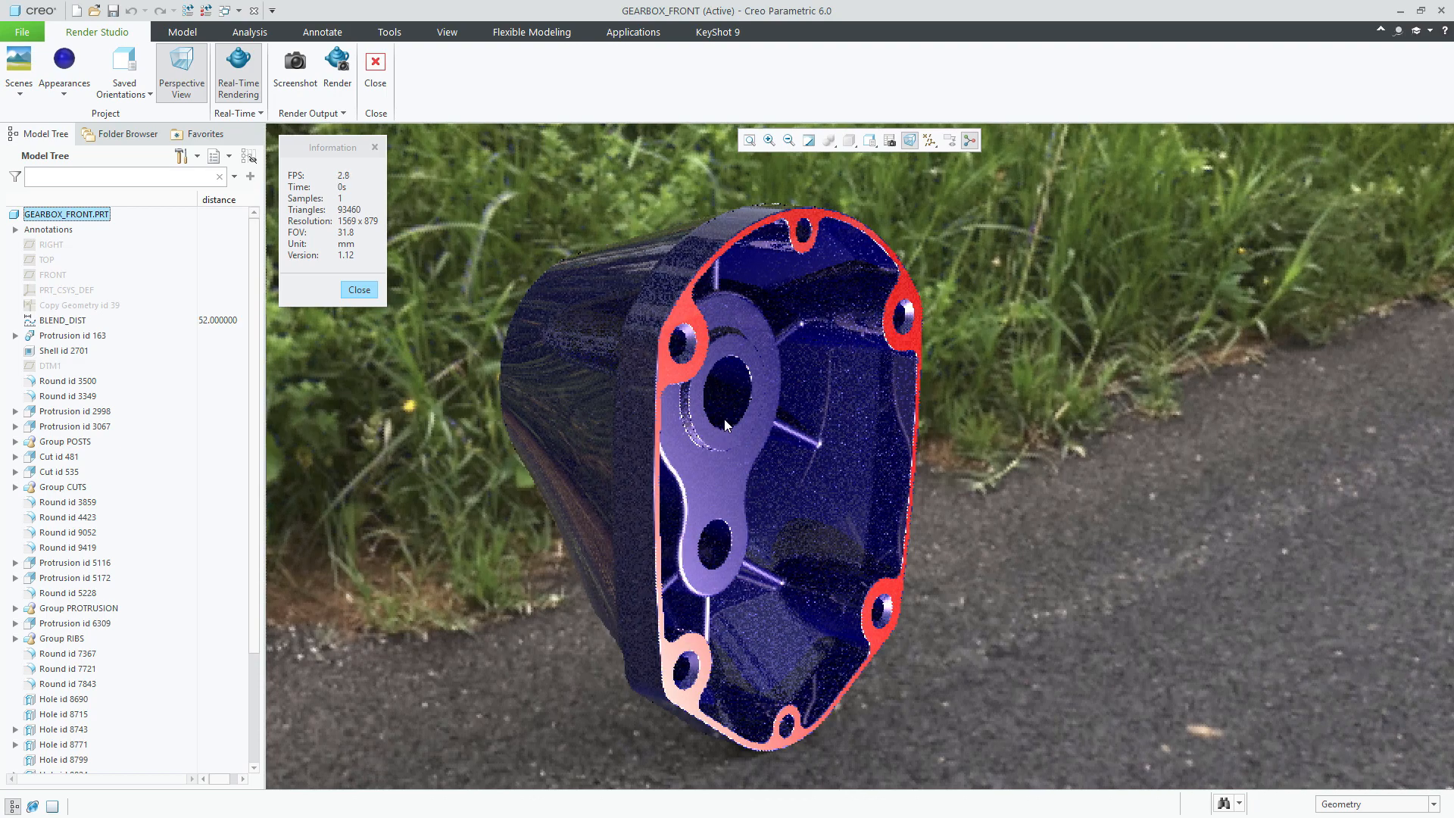
{"action": "middle_click_drag", "start_coordinate": [724, 420], "coordinate": [856, 458]}
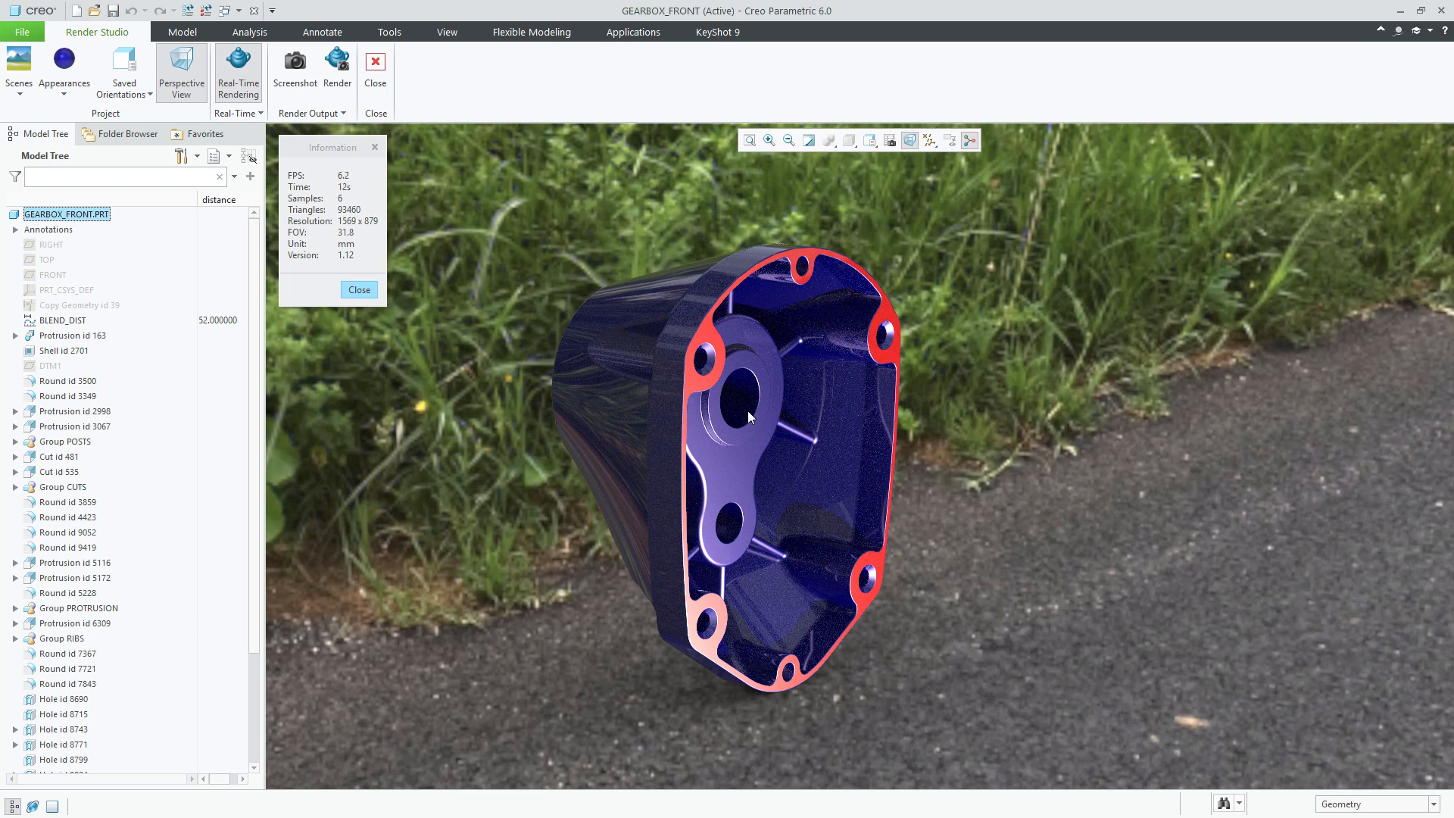
Step: Turn perspective view off, check the housing against the background, and turn perspective view back on
{"action": "left_click", "coordinate": [181, 89]}
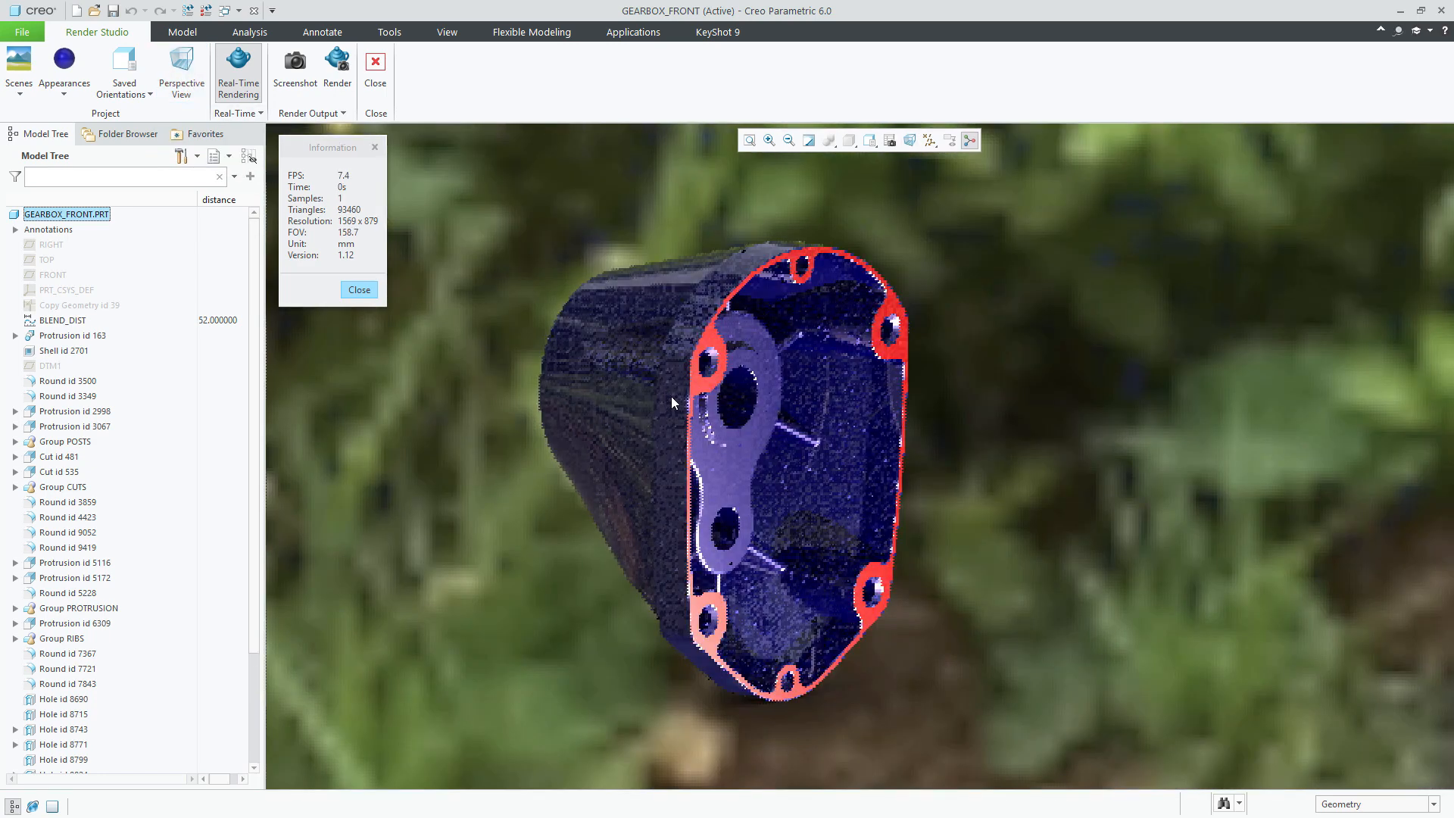
{"action": "middle_click_drag", "start_coordinate": [658, 397], "coordinate": [641, 407]}
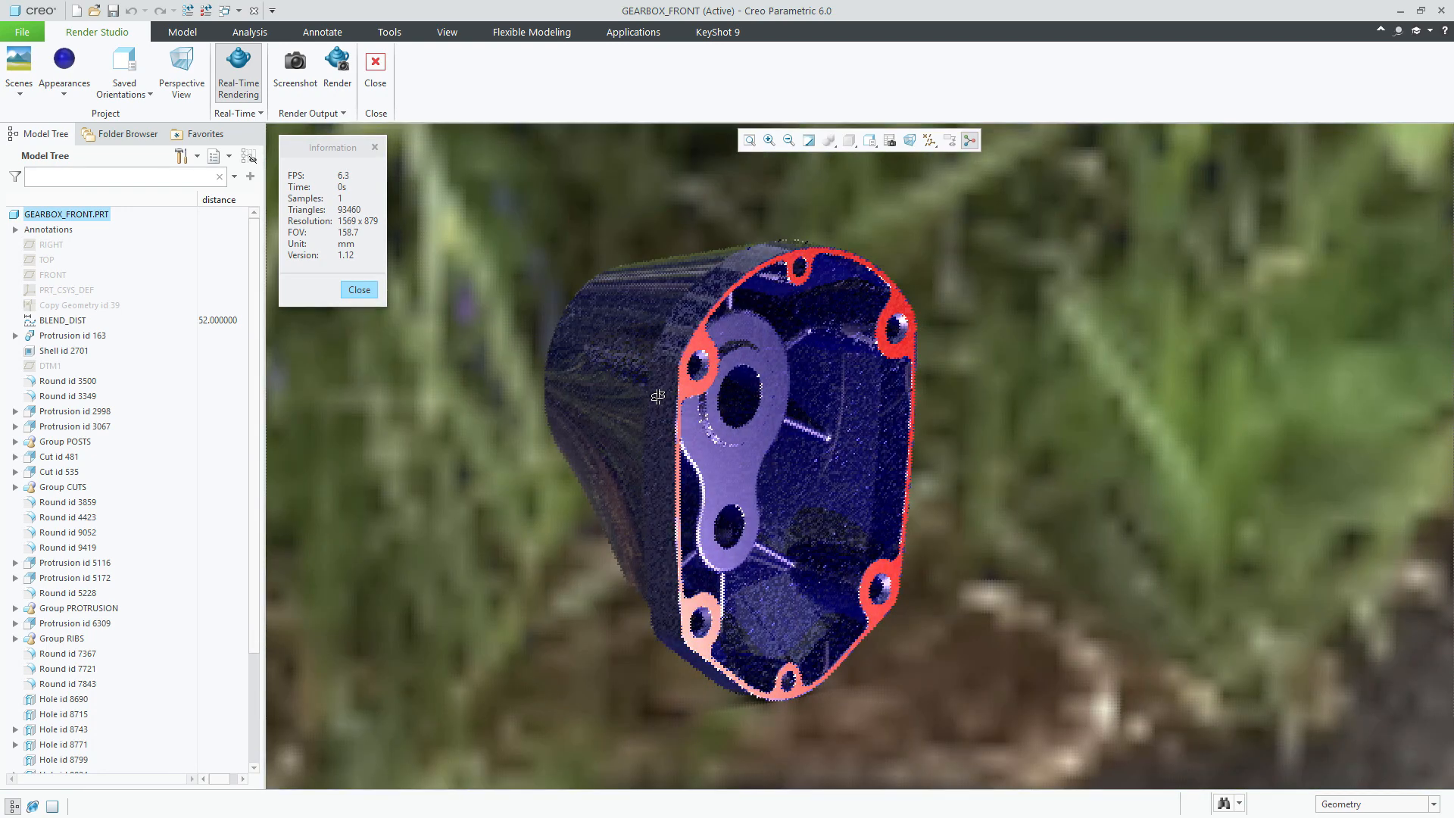
{"action": "left_click", "coordinate": [191, 73]}
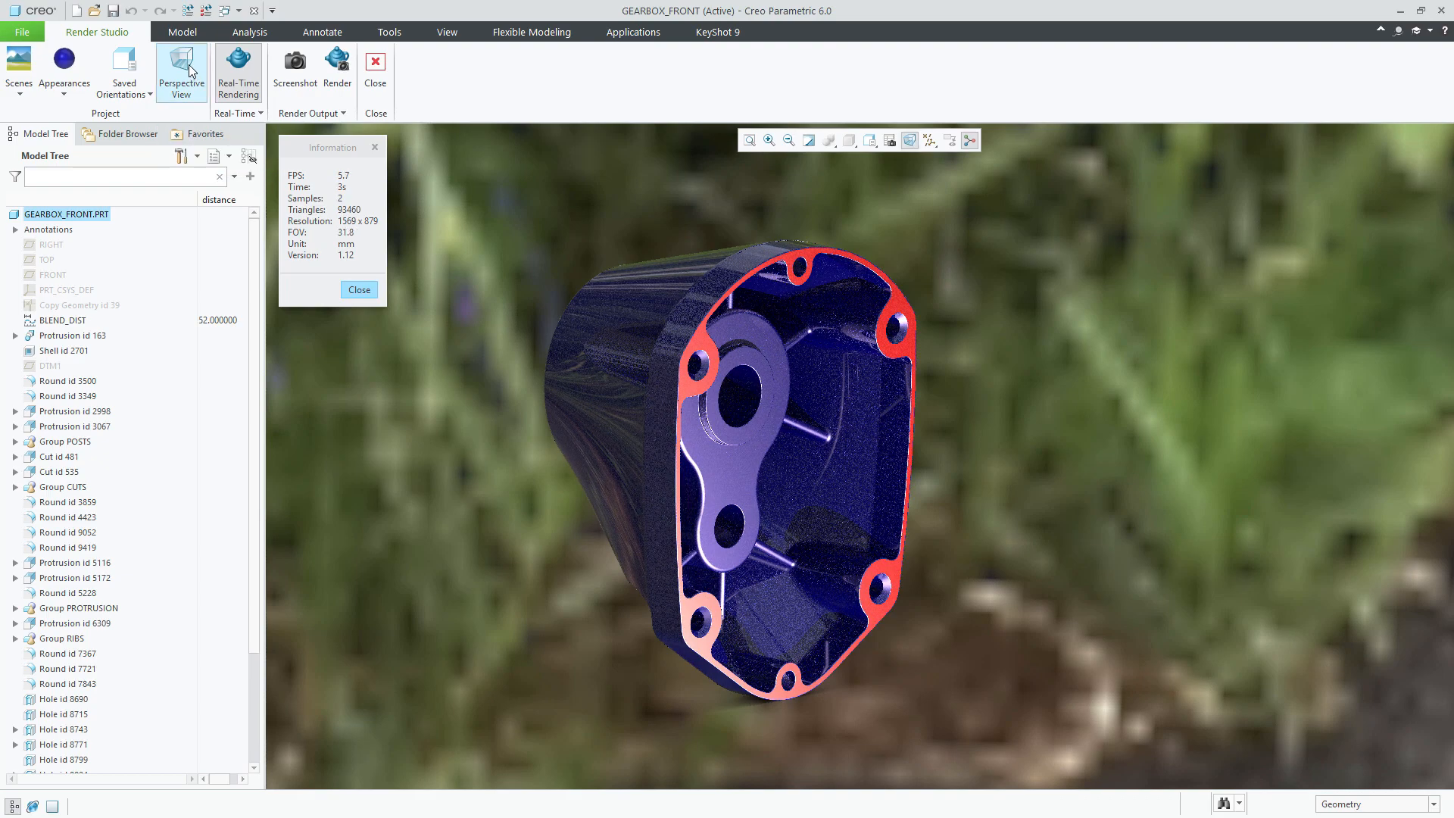
{"action": "middle_click_drag", "start_coordinate": [625, 391], "coordinate": [590, 378]}
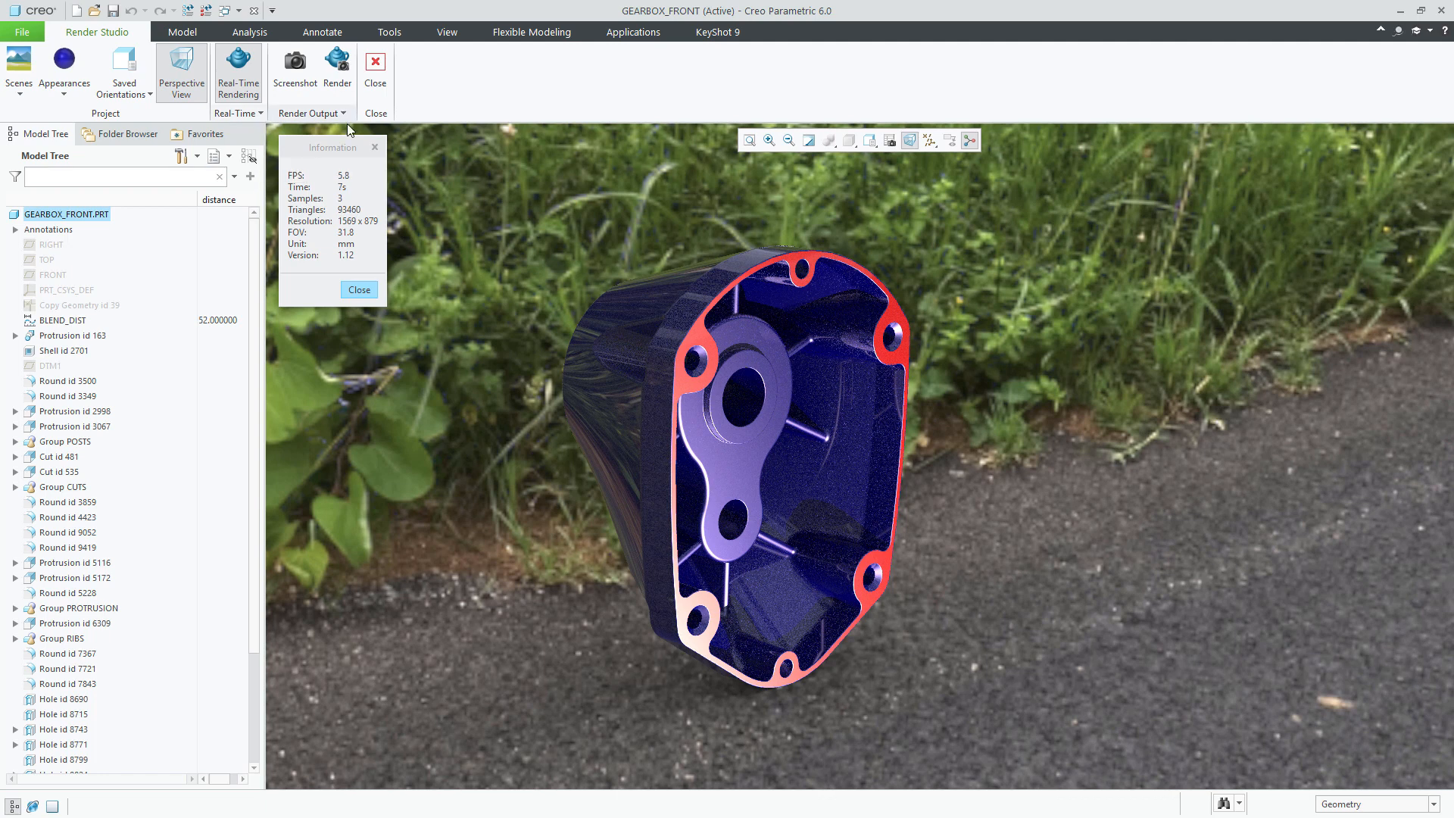
Step: Set the lighting preset in the real-time rendering settings to Performance Mode, keeping the settings dialog clear of the model
{"action": "left_click", "coordinate": [237, 115]}
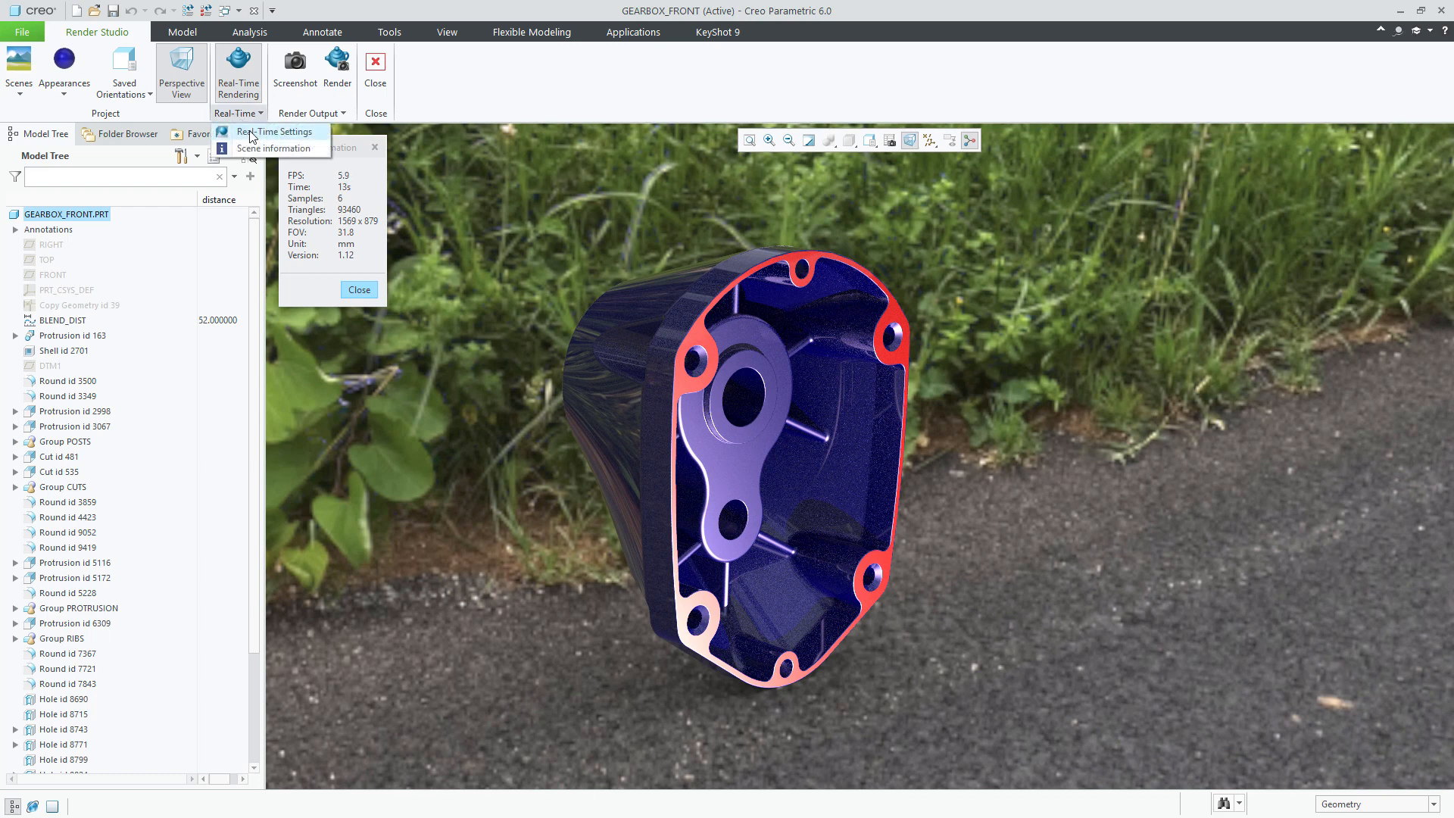
{"action": "left_click", "coordinate": [252, 134]}
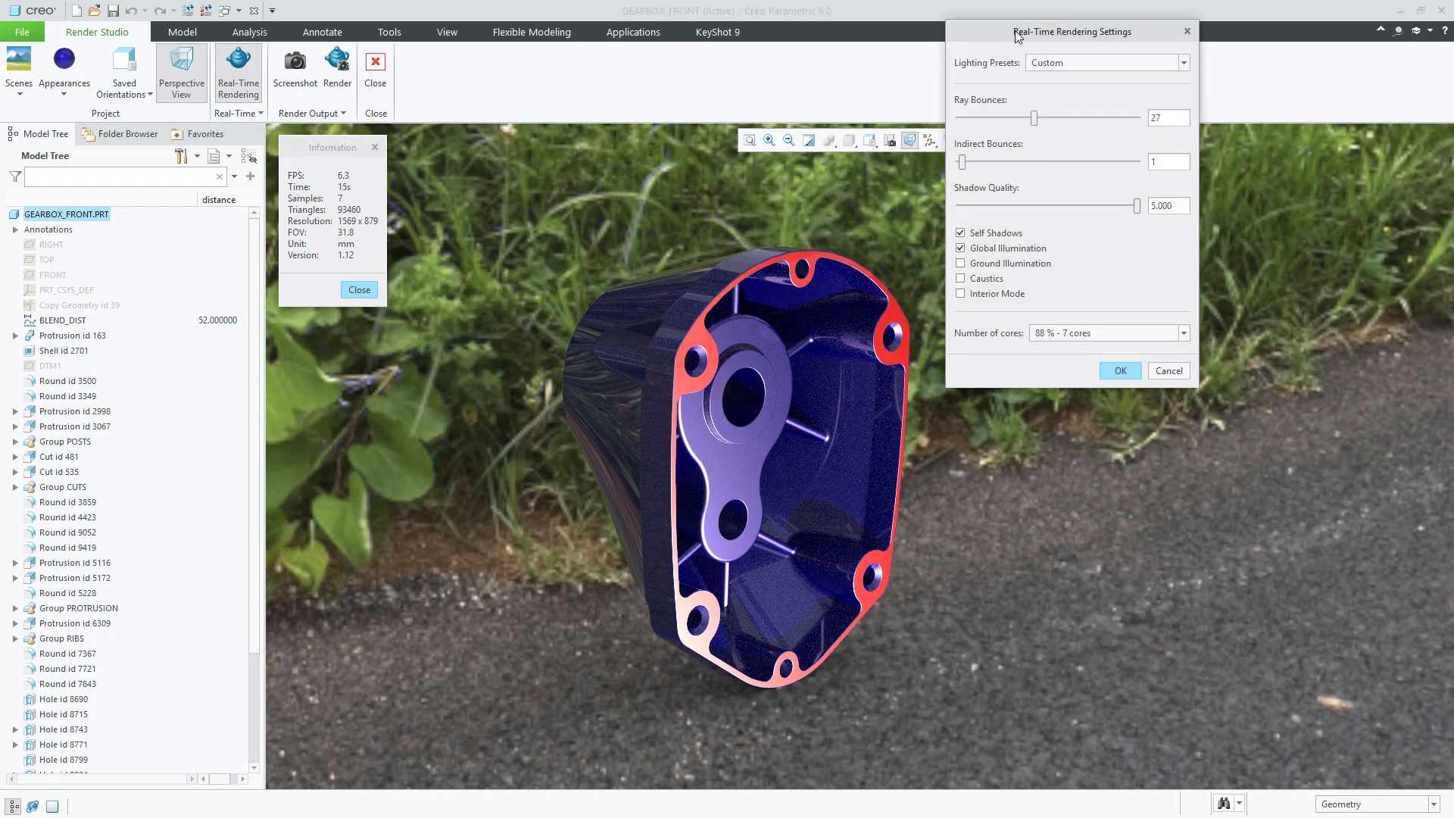
{"action": "left_click_drag", "start_coordinate": [1019, 36], "coordinate": [1062, 282]}
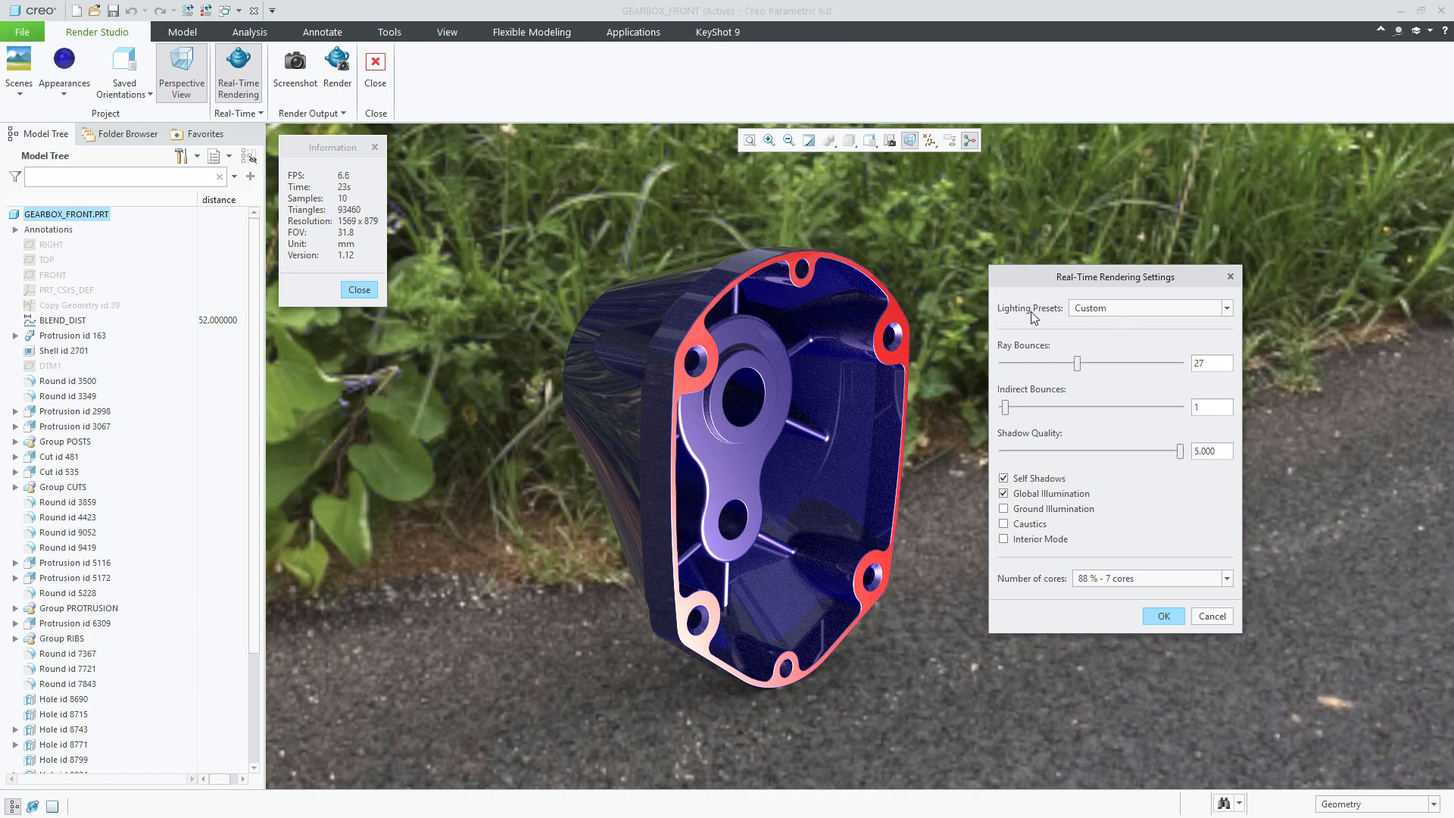
{"action": "left_click", "coordinate": [1102, 310]}
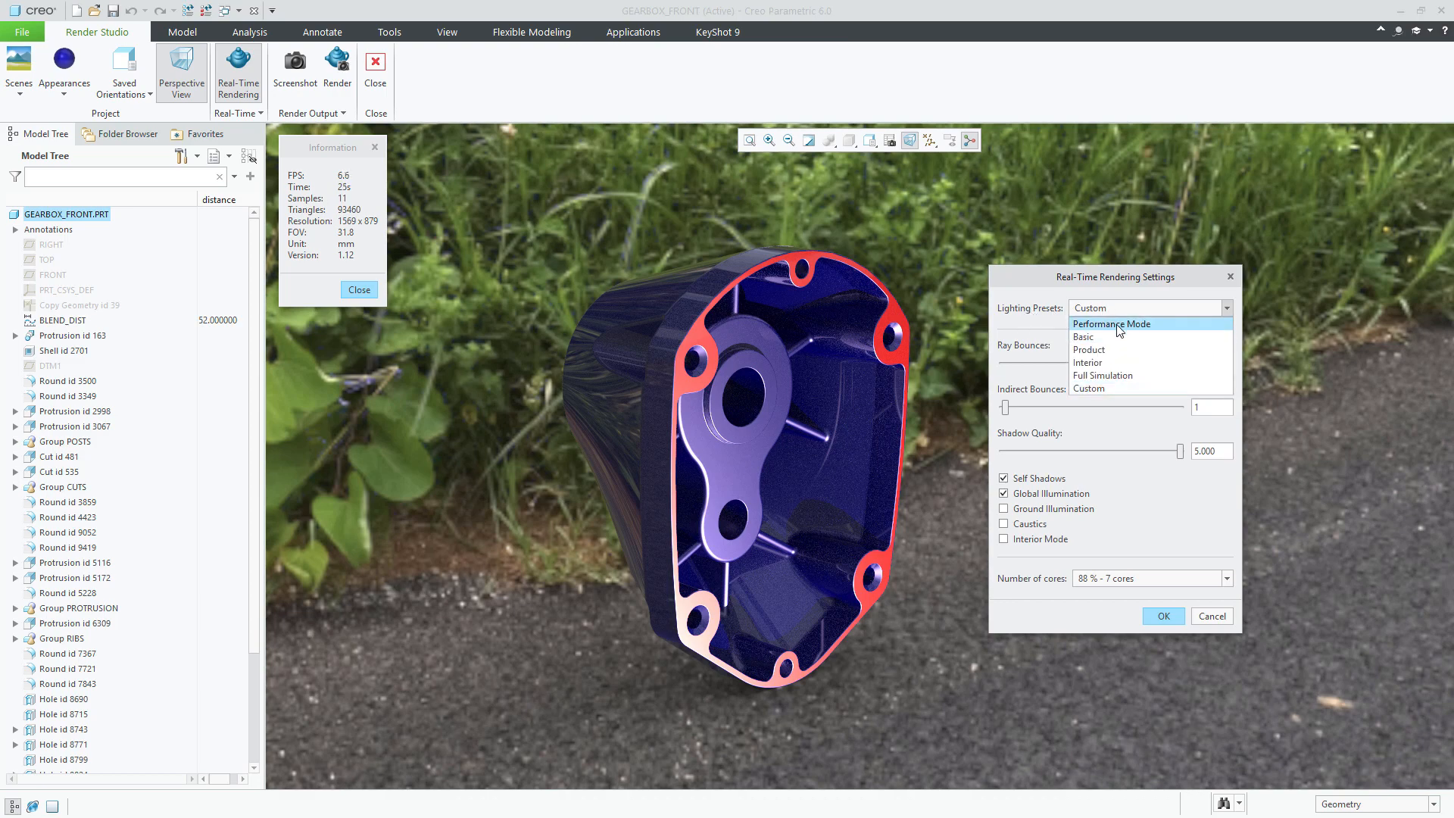
{"action": "left_click", "coordinate": [1116, 323]}
{"action": "mouse_move", "coordinate": [906, 406]}
{"action": "middle_mouse_down"}
{"action": "mouse_move", "coordinate": [925, 419]}
{"action": "mouse_move", "coordinate": [897, 408]}
{"action": "middle_mouse_up"}
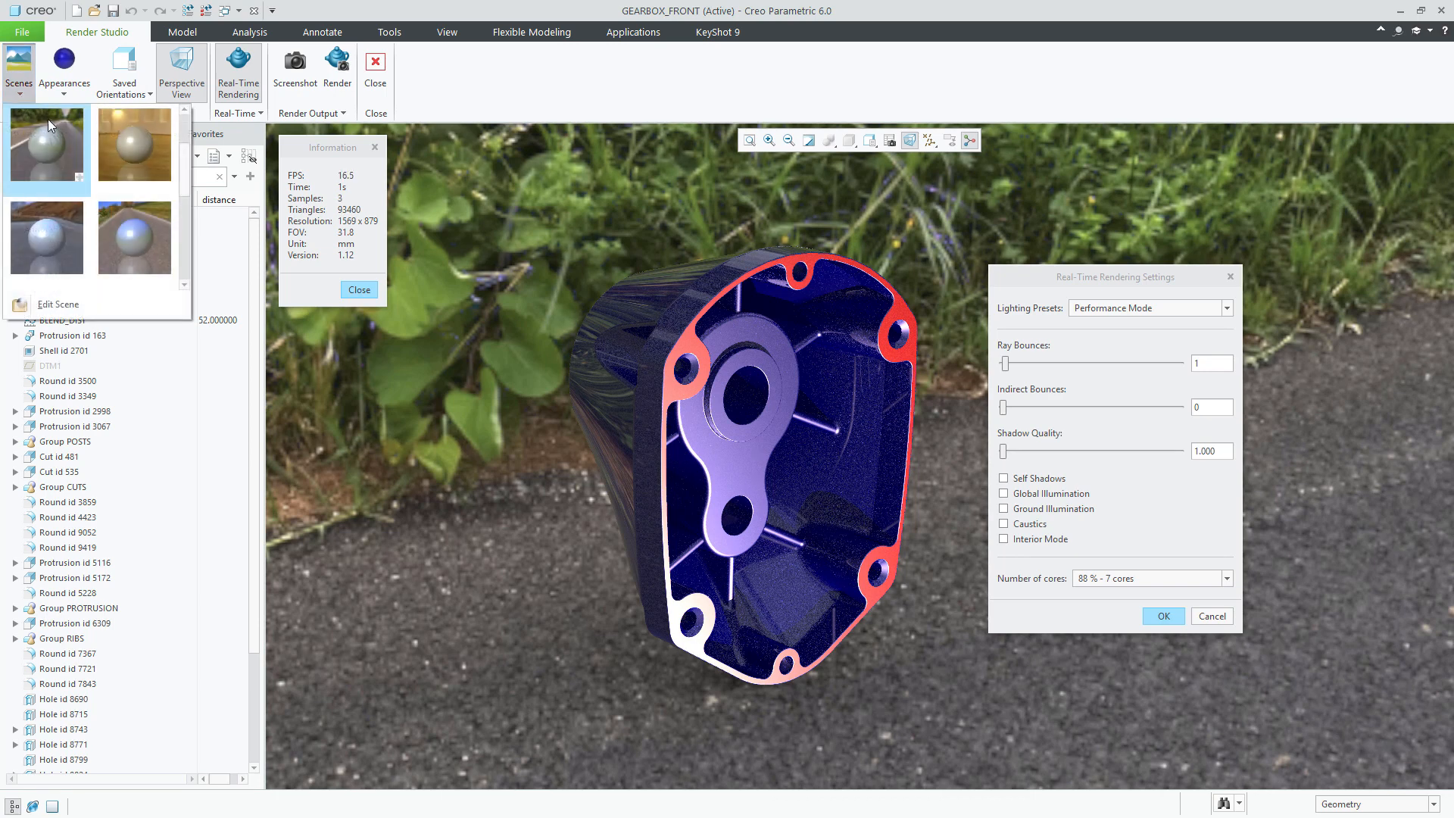
Step: Open the position settings of lightbulb1 in the scene editor and move its source location to X 0.480
{"action": "left_click", "coordinate": [38, 305]}
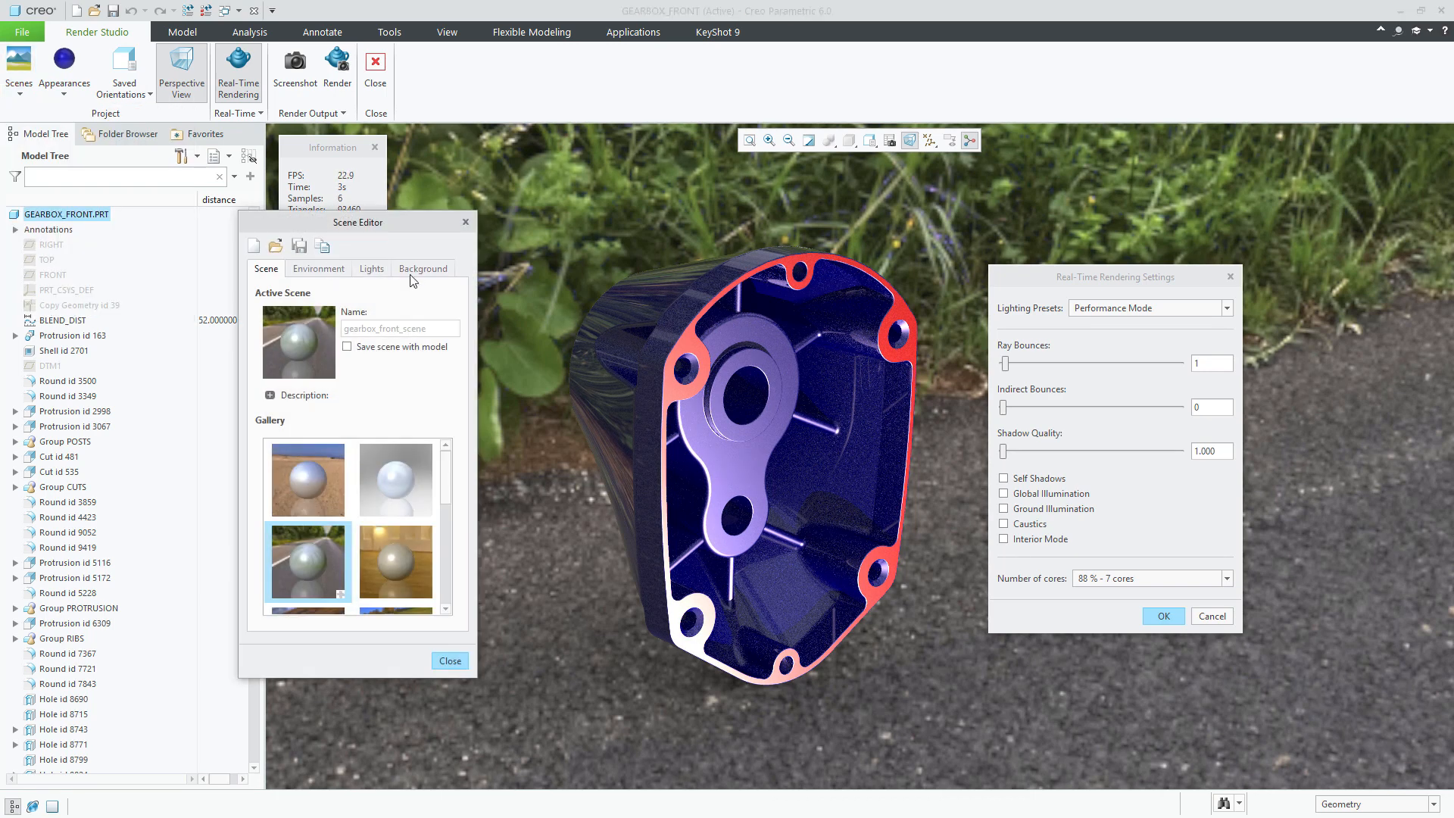
{"action": "left_click", "coordinate": [371, 271]}
{"action": "left_click", "coordinate": [303, 331]}
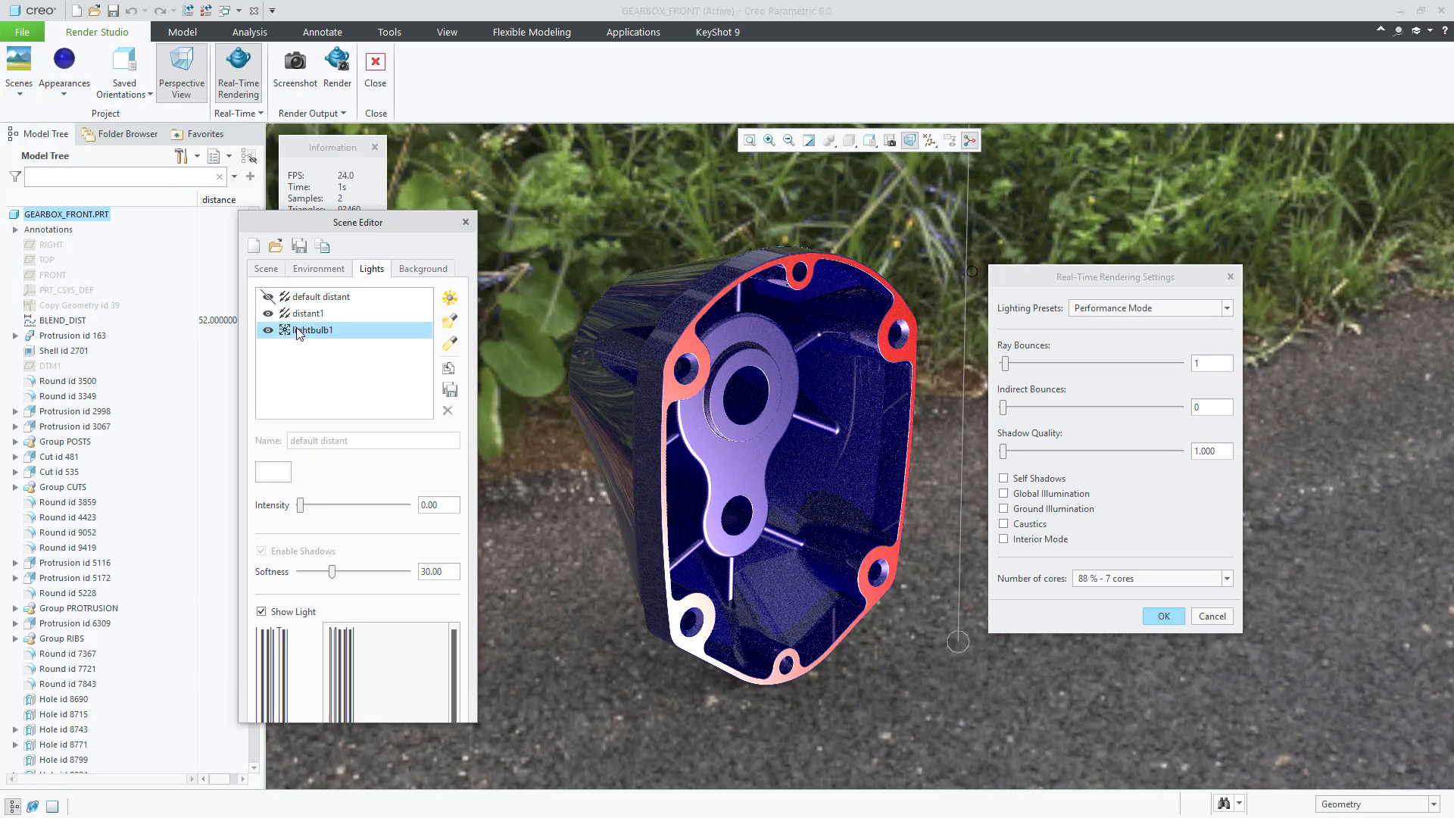
{"action": "left_click", "coordinate": [280, 658]}
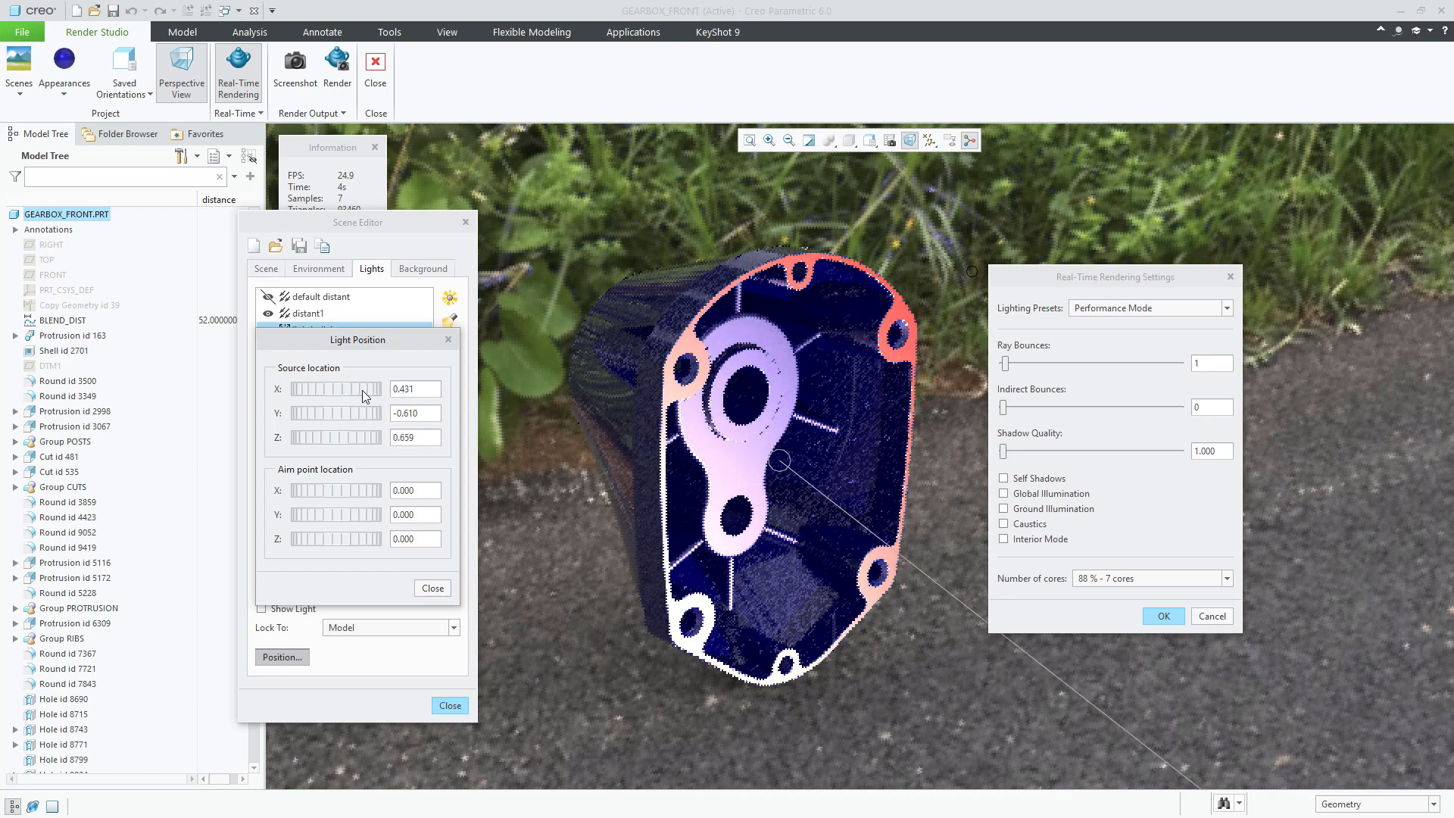
{"action": "left_click_drag", "start_coordinate": [362, 390], "coordinate": [339, 389]}
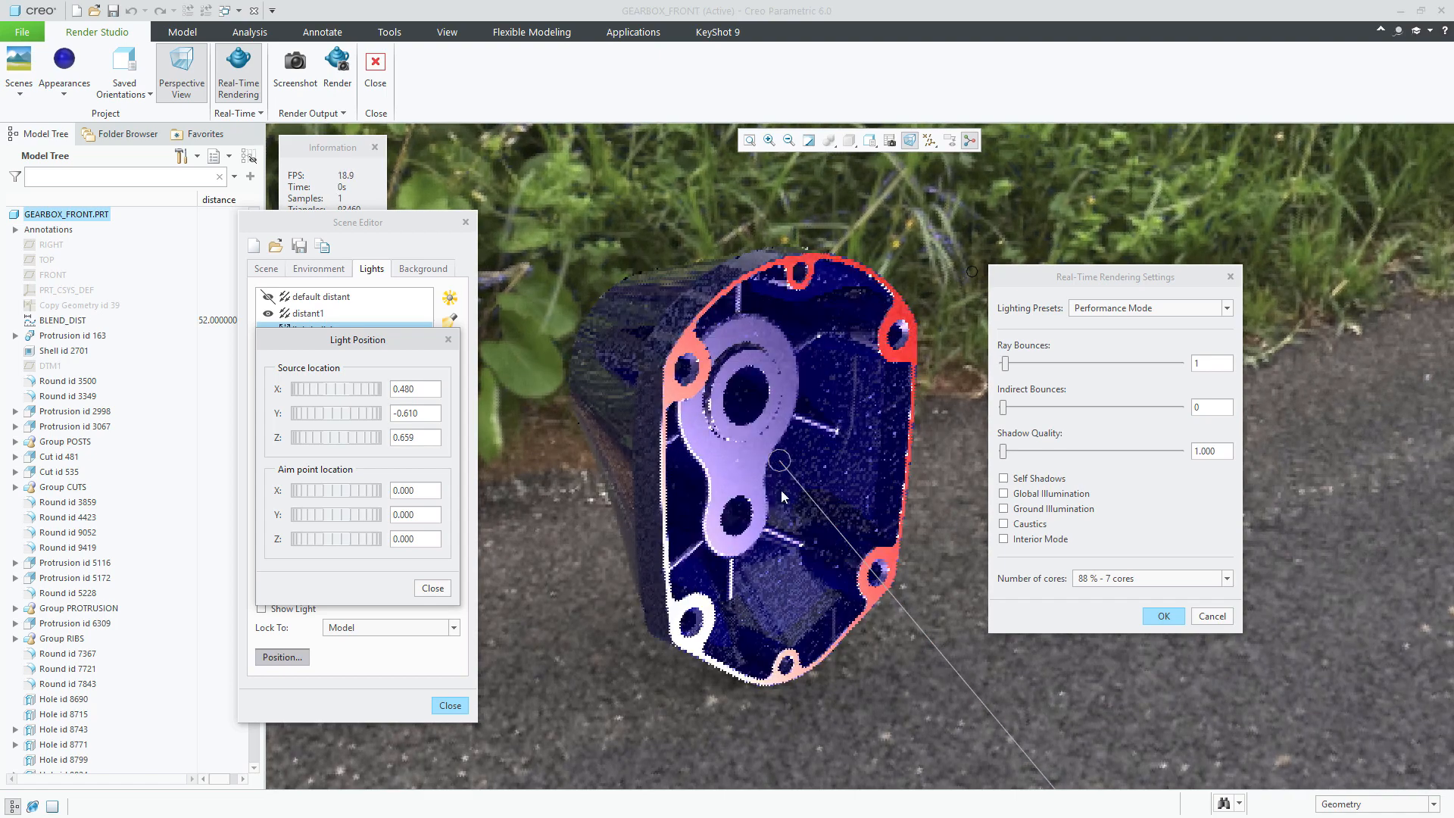
Step: Try the Full Simulation lighting preset, move the light's source to X 0.840, and return to the Performance Mode preset
{"action": "left_click", "coordinate": [1121, 311]}
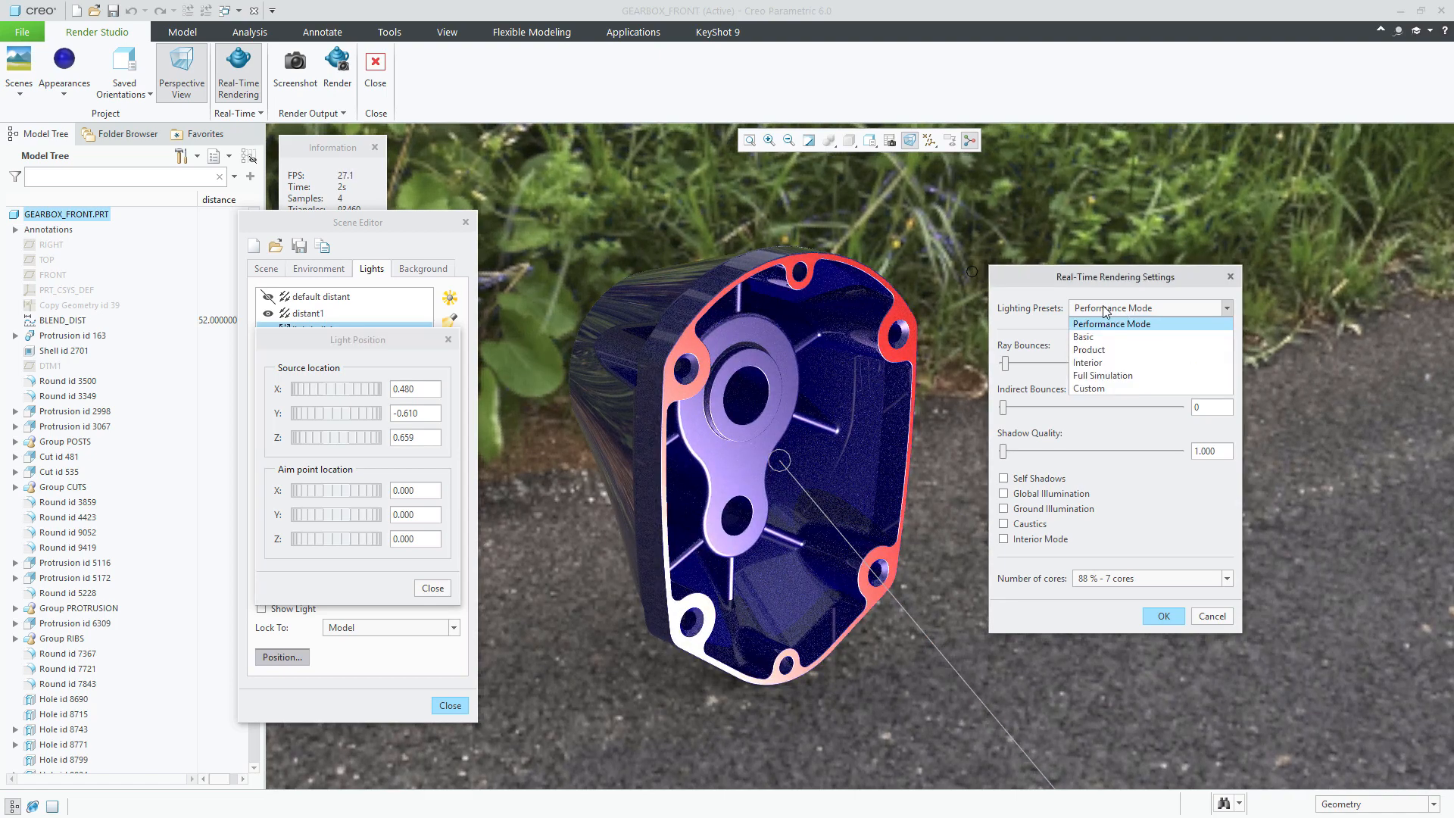
{"action": "left_click", "coordinate": [1094, 376]}
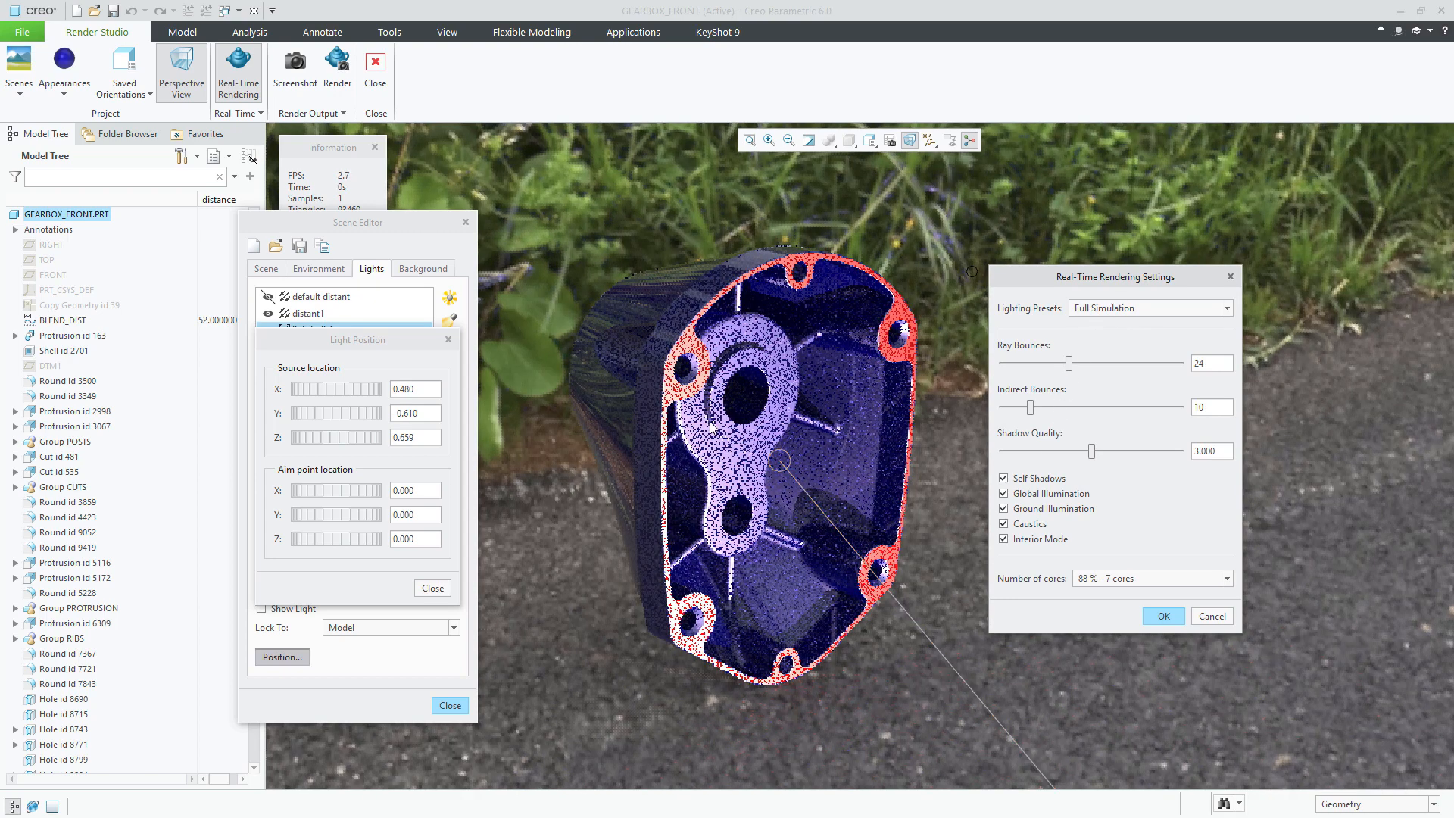
{"action": "left_click", "coordinate": [344, 395]}
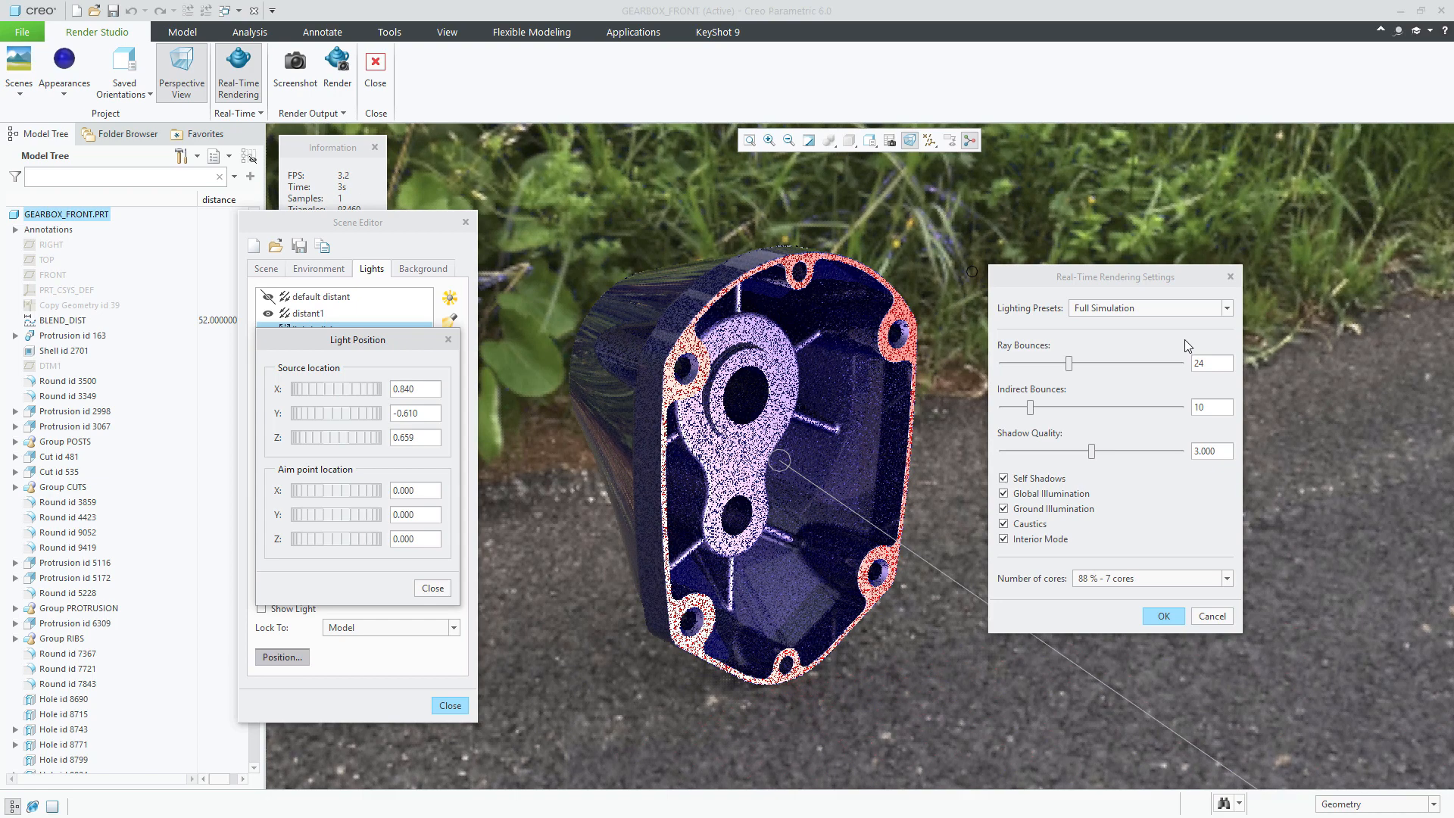
{"action": "left_click", "coordinate": [1145, 311]}
{"action": "left_click", "coordinate": [1129, 324]}
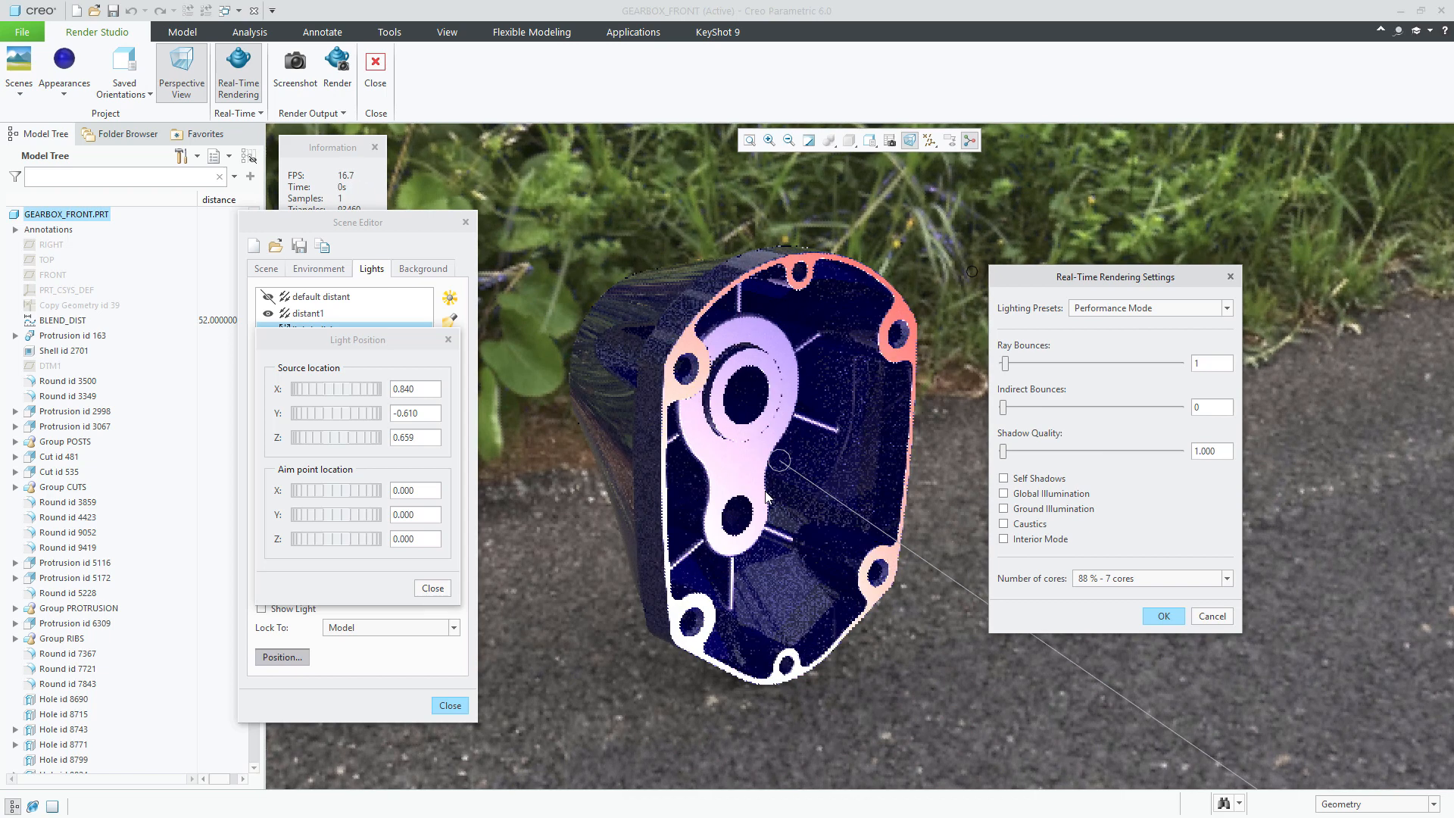
Step: Compare the Basic, Product and Interior lighting presets in the real-time rendering settings, and return to Basic
{"action": "left_click", "coordinate": [1118, 310]}
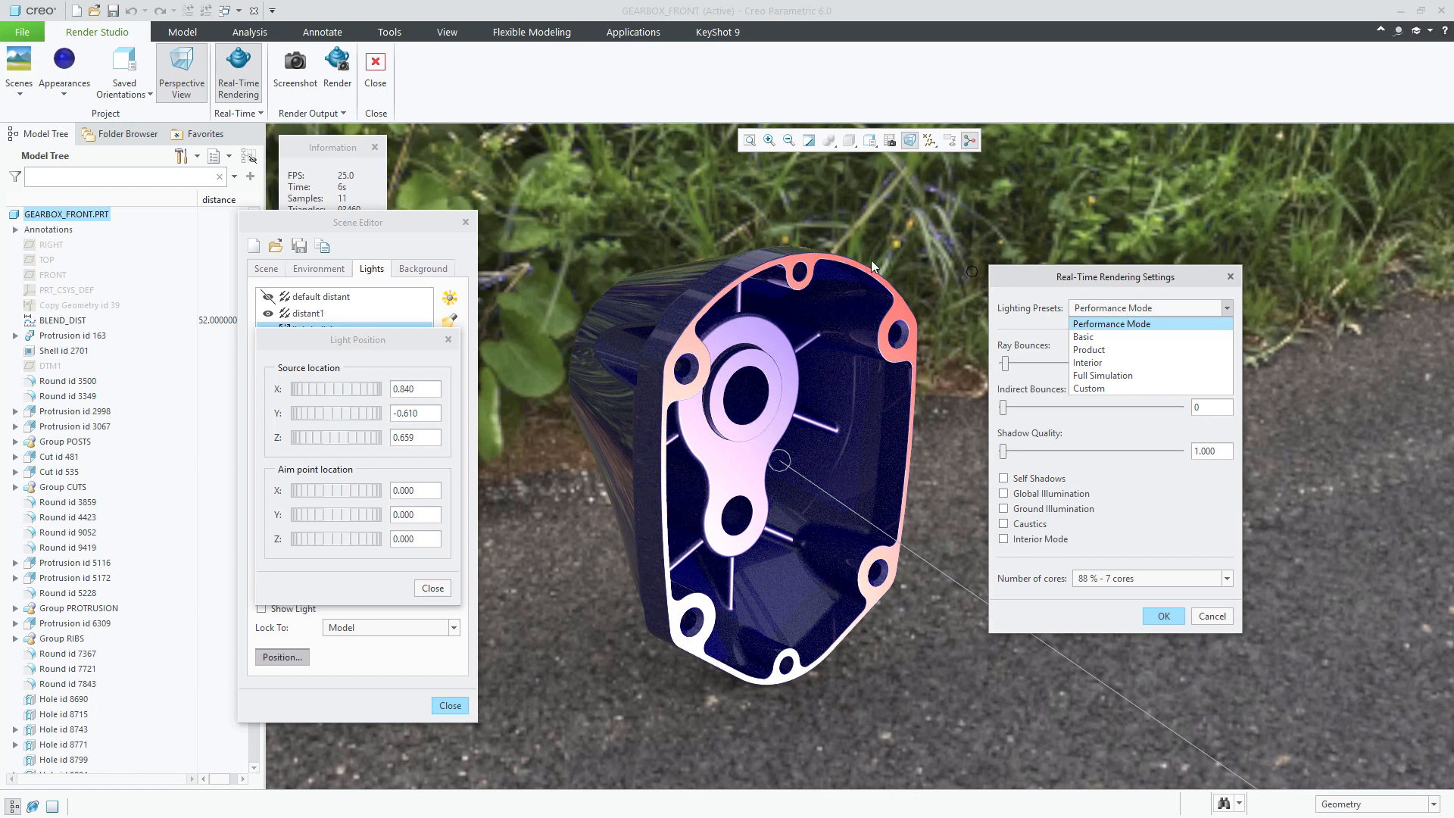
{"action": "left_click", "coordinate": [1090, 337]}
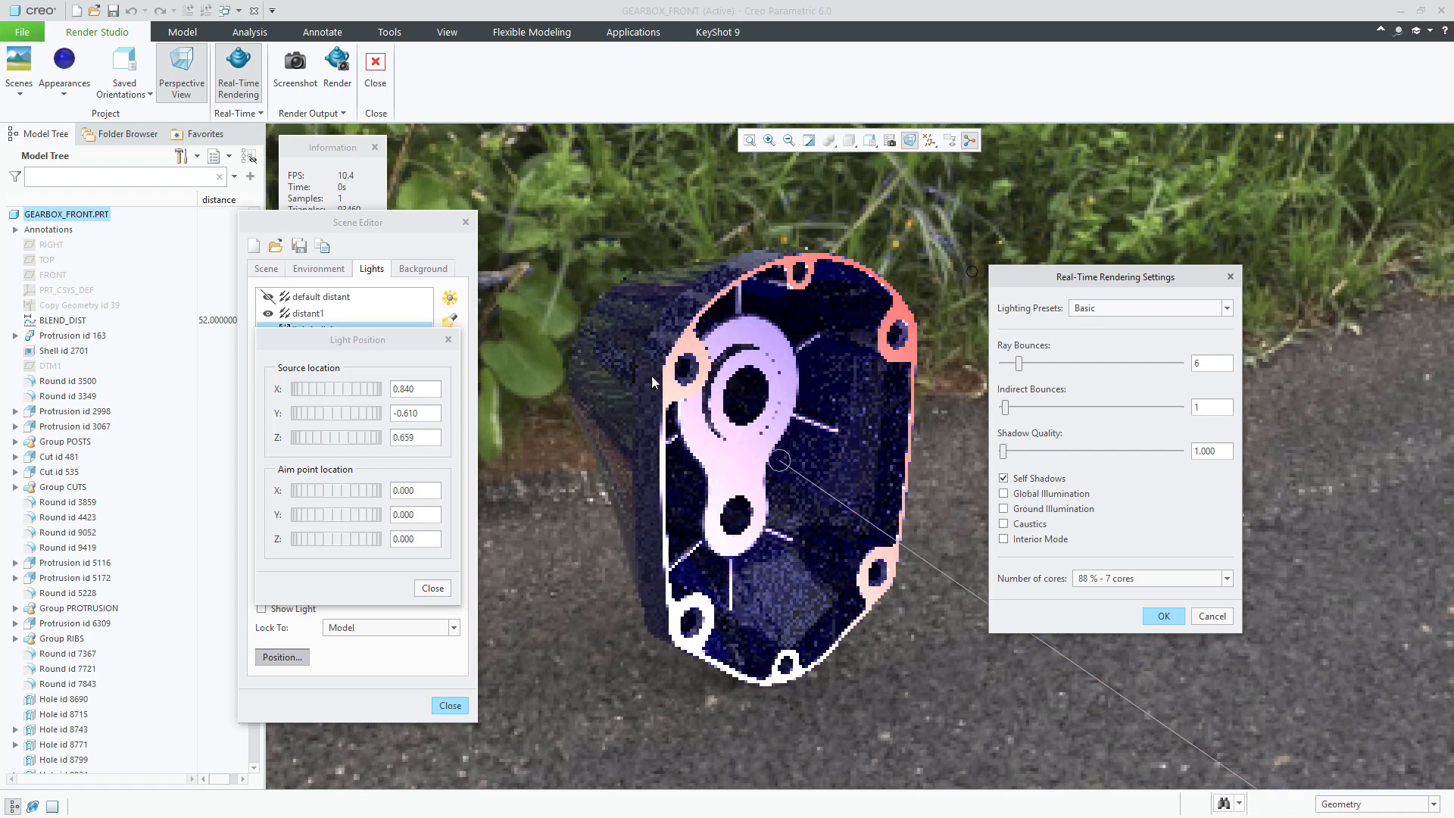
{"action": "left_click", "coordinate": [1091, 310]}
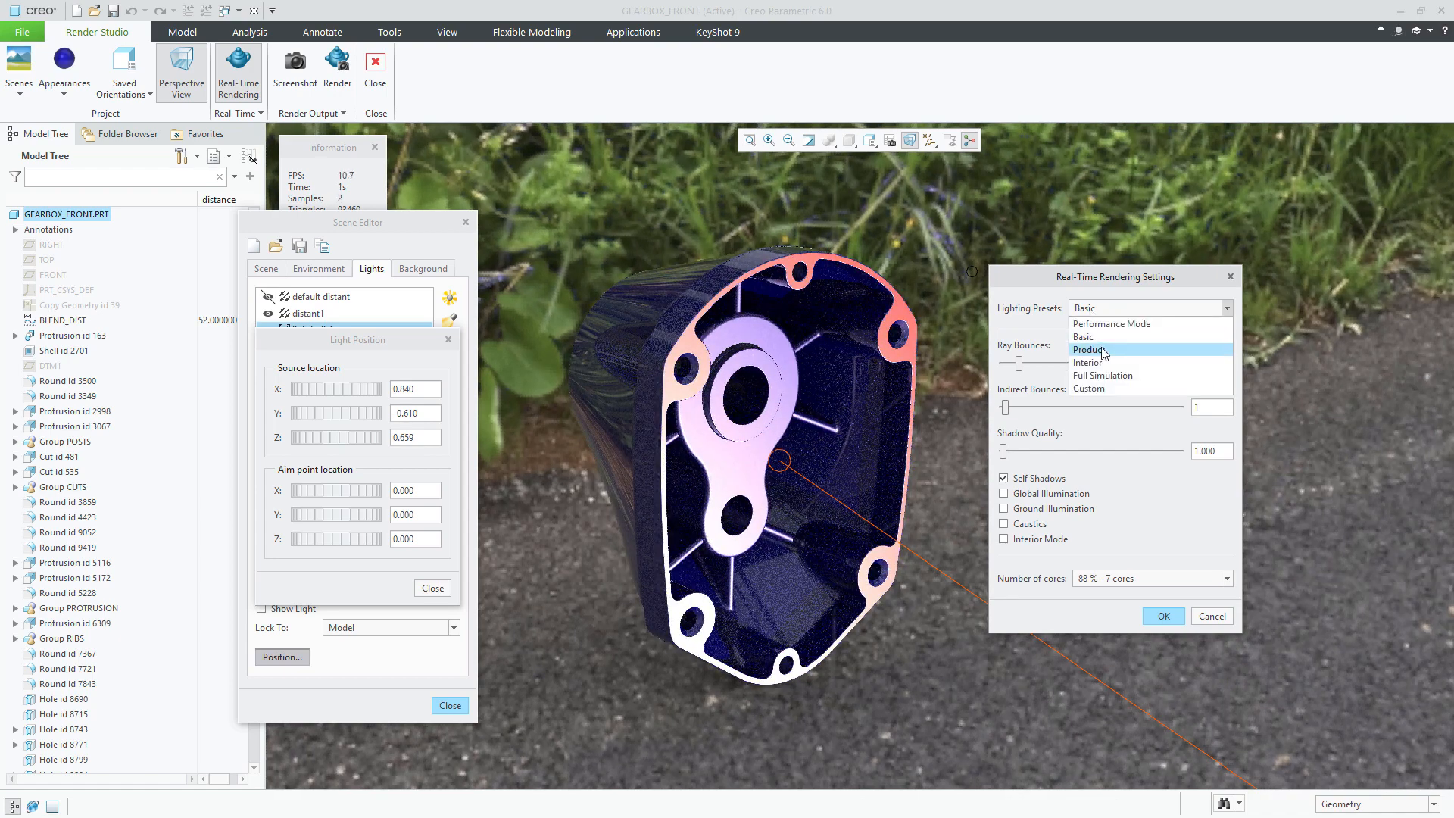
{"action": "left_click", "coordinate": [1090, 350]}
{"action": "left_click", "coordinate": [1093, 308]}
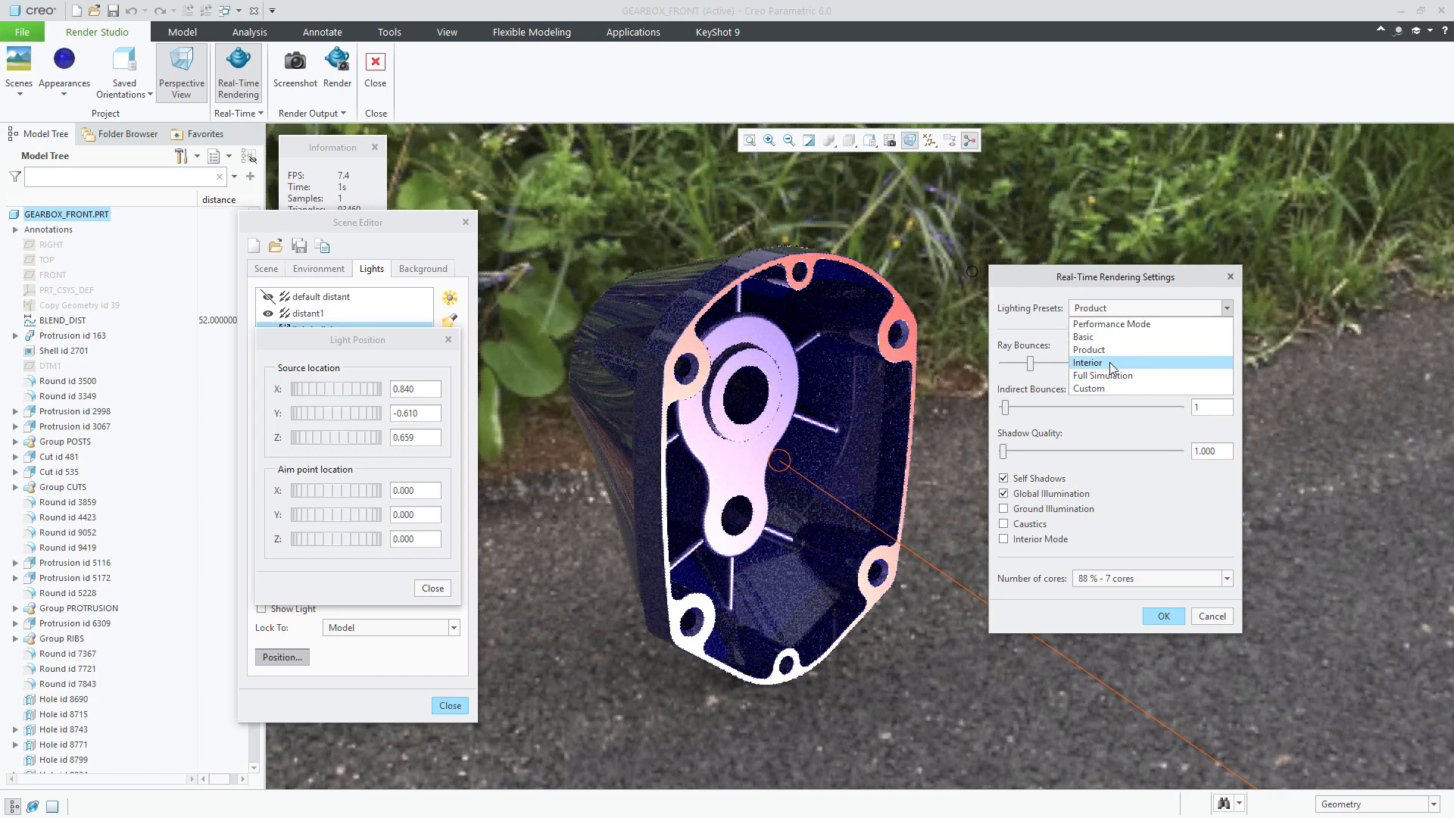
{"action": "left_click", "coordinate": [1107, 362]}
{"action": "left_click", "coordinate": [1102, 311]}
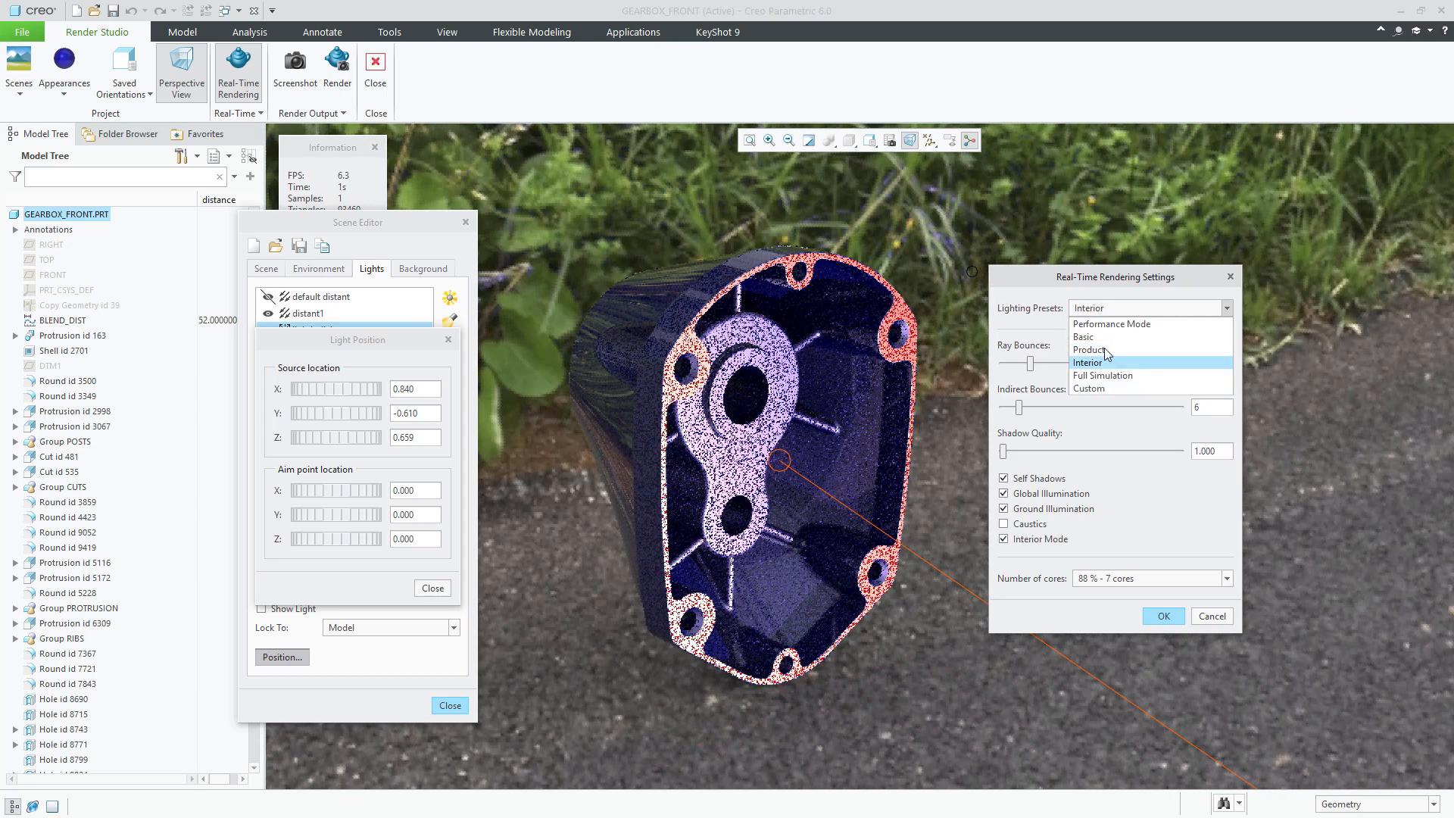
{"action": "left_click", "coordinate": [1107, 335]}
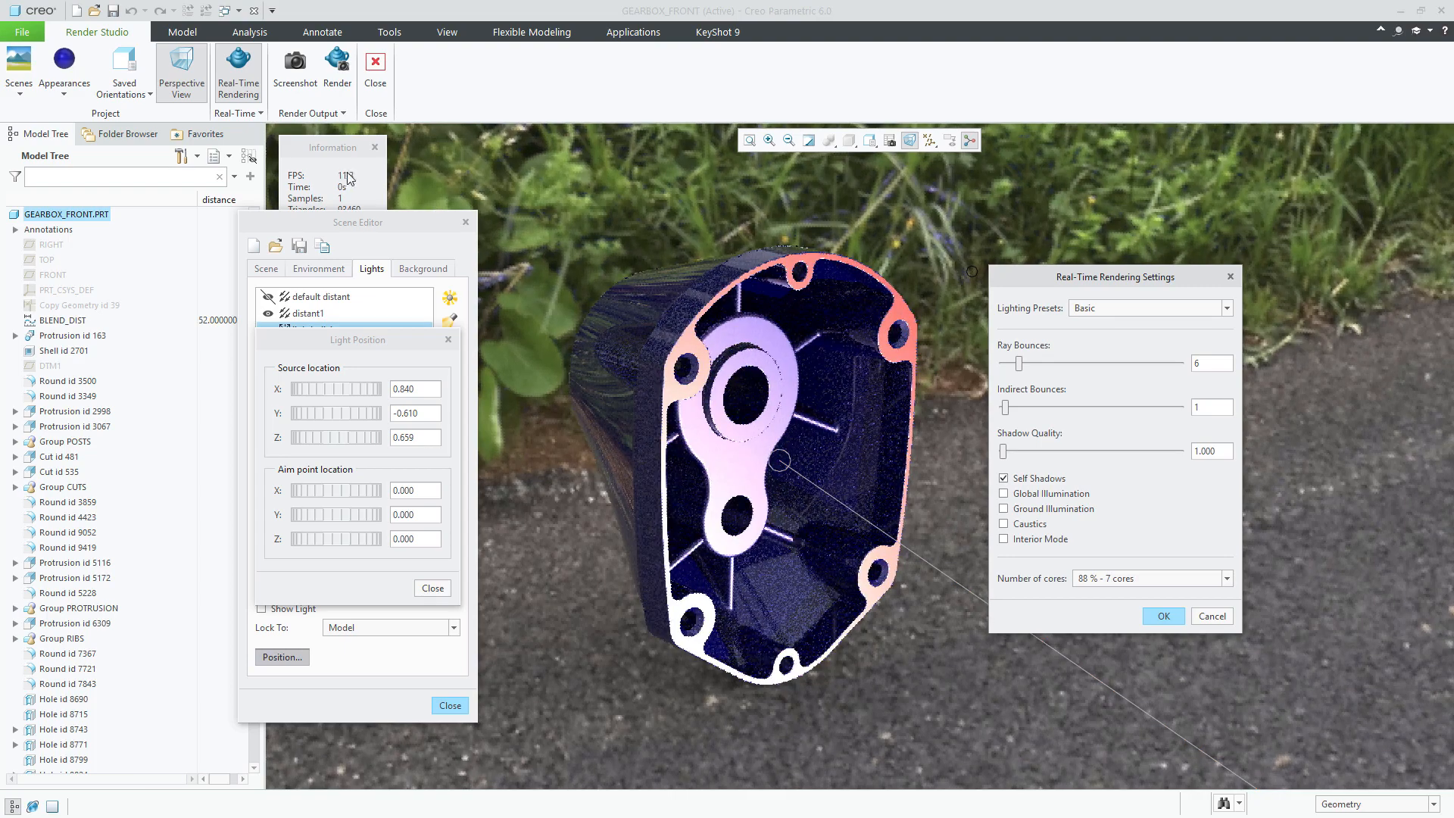
Step: Apply the Product lighting preset and raise the shadow quality to 5.000, moving the settings dialog nearer the housing
{"action": "mouse_move", "coordinate": [693, 455]}
{"action": "middle_mouse_down"}
{"action": "mouse_move", "coordinate": [653, 440]}
{"action": "mouse_move", "coordinate": [748, 464]}
{"action": "mouse_move", "coordinate": [687, 473]}
{"action": "mouse_move", "coordinate": [720, 463]}
{"action": "mouse_move", "coordinate": [694, 453]}
{"action": "middle_mouse_up"}
{"action": "left_click", "coordinate": [1124, 309]}
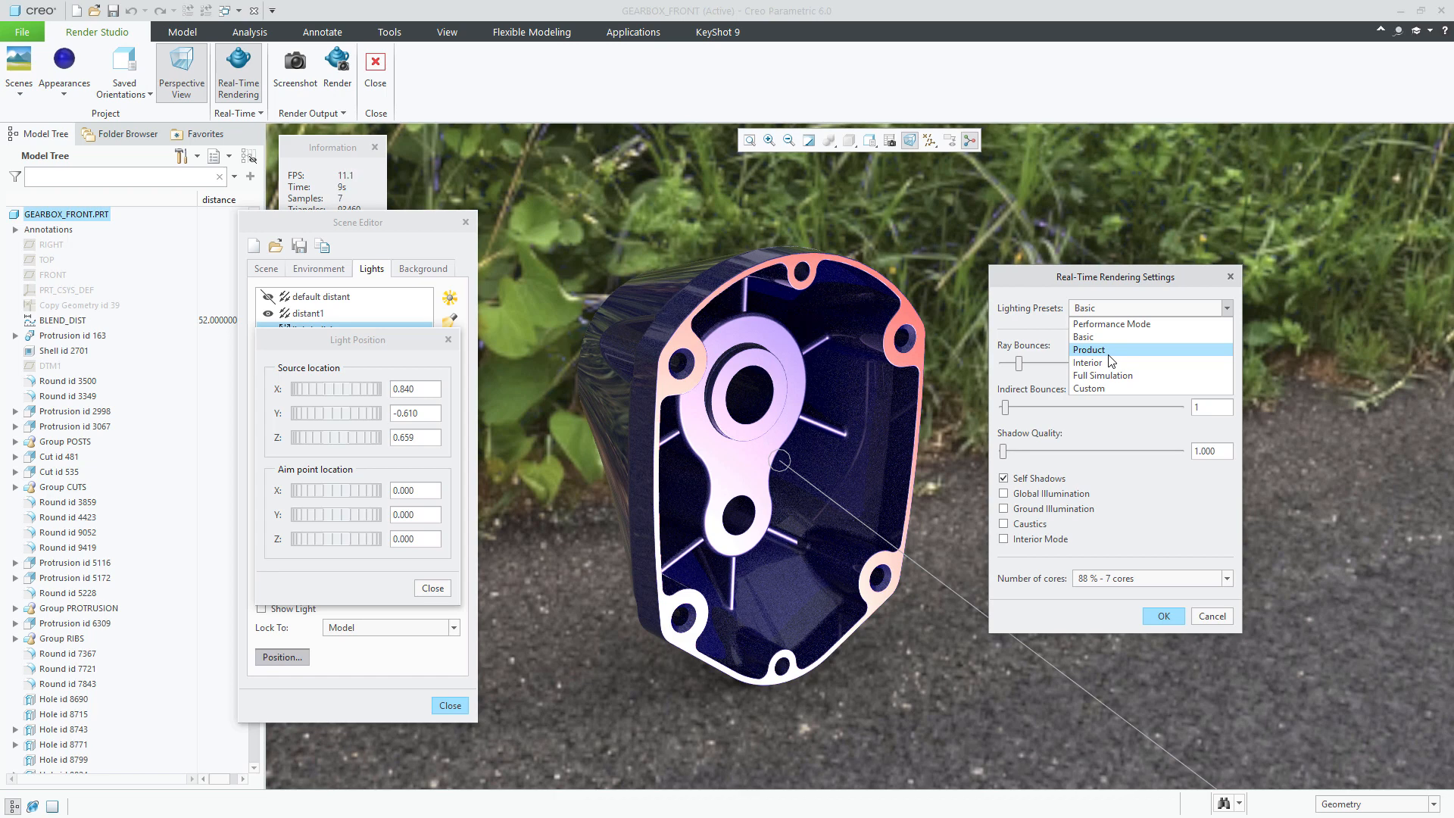
{"action": "left_click", "coordinate": [1107, 350]}
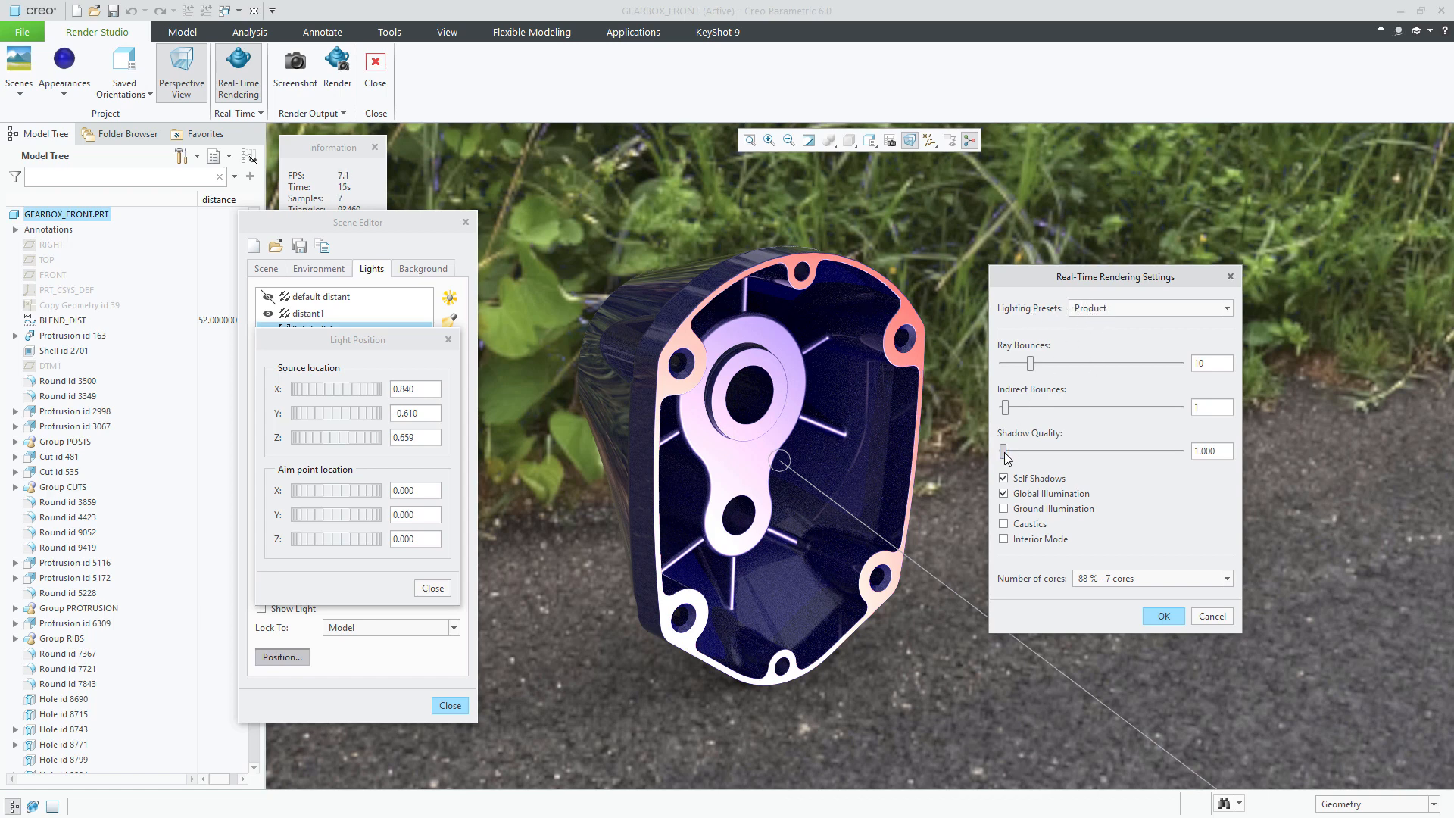
{"action": "left_click_drag", "start_coordinate": [1004, 452], "coordinate": [1080, 453]}
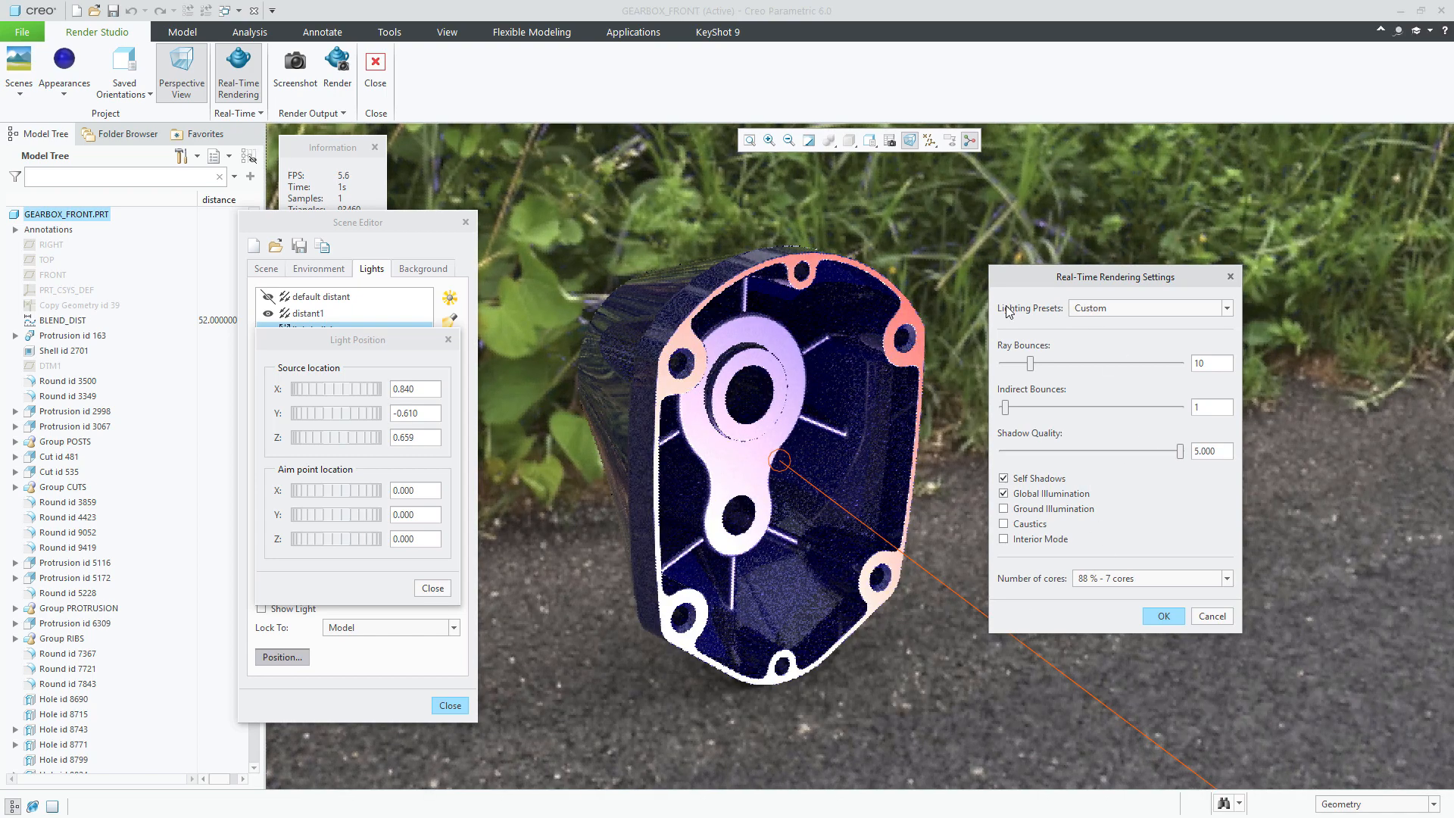
{"action": "left_click", "coordinate": [1100, 311]}
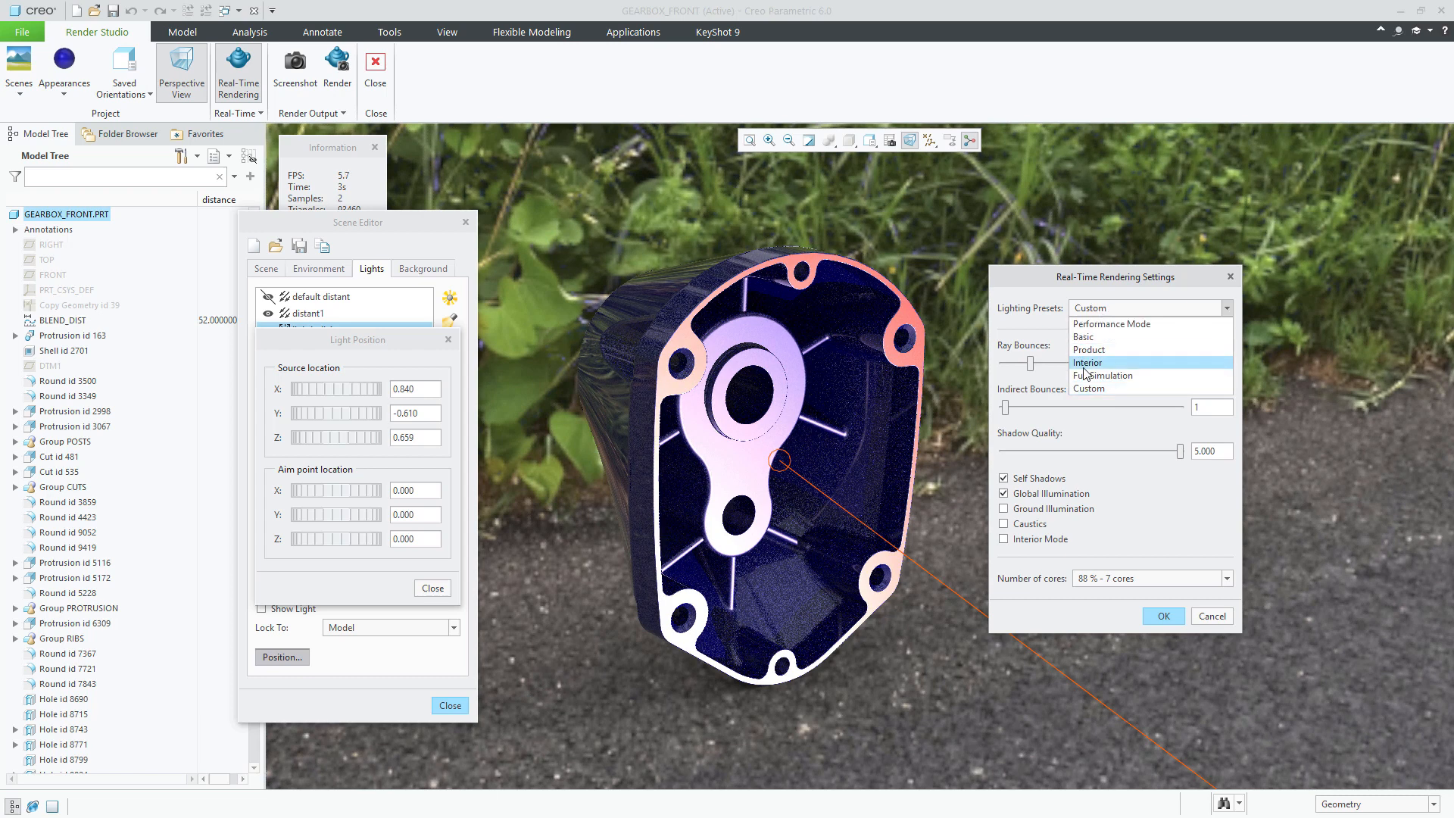
{"action": "left_click", "coordinate": [1172, 517]}
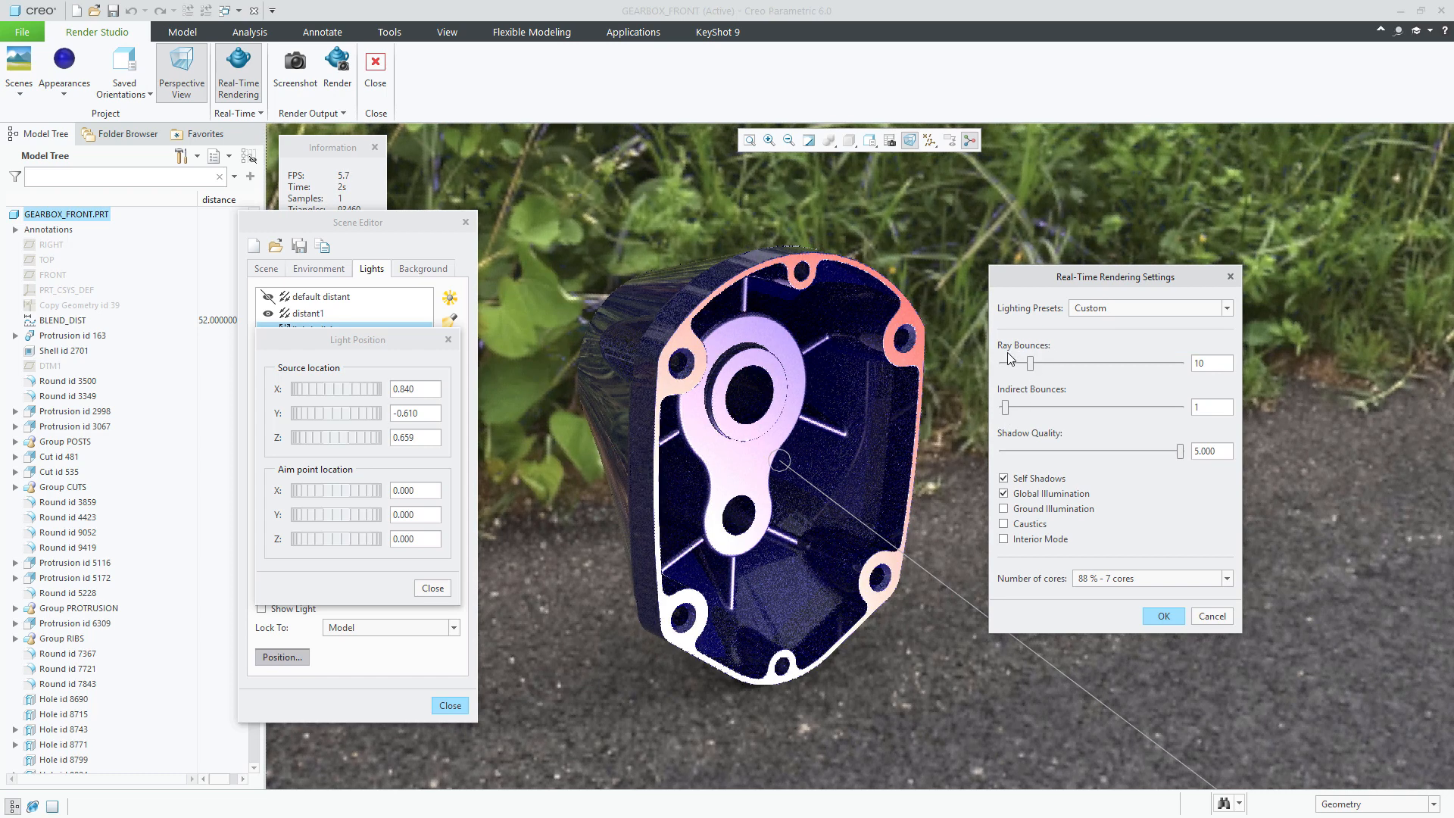
{"action": "left_click_drag", "start_coordinate": [1041, 283], "coordinate": [1008, 253]}
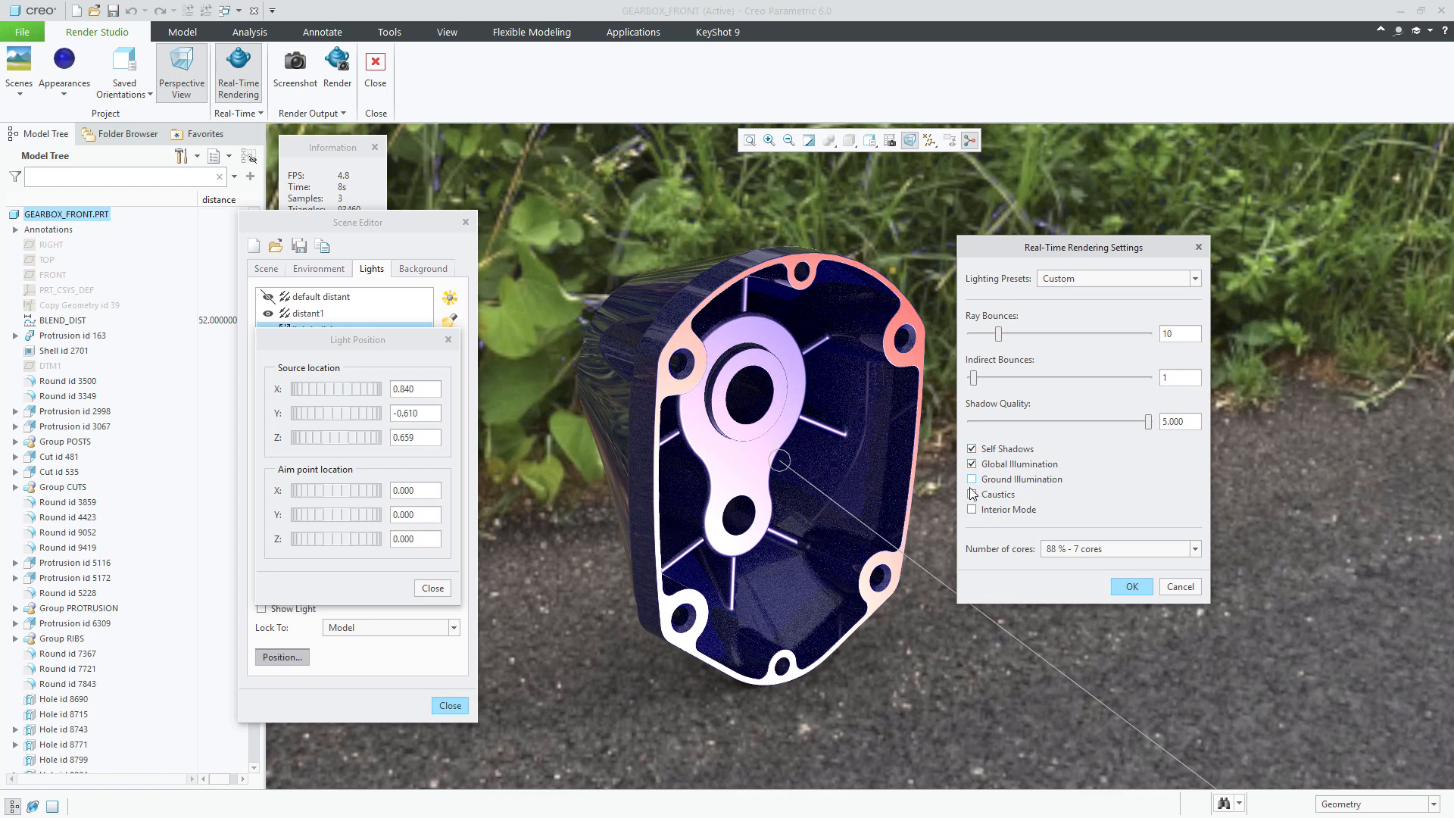
Step: Try the rendering without self shadows, then with ground illumination and interior mode, restoring each option
{"action": "left_click", "coordinate": [971, 449]}
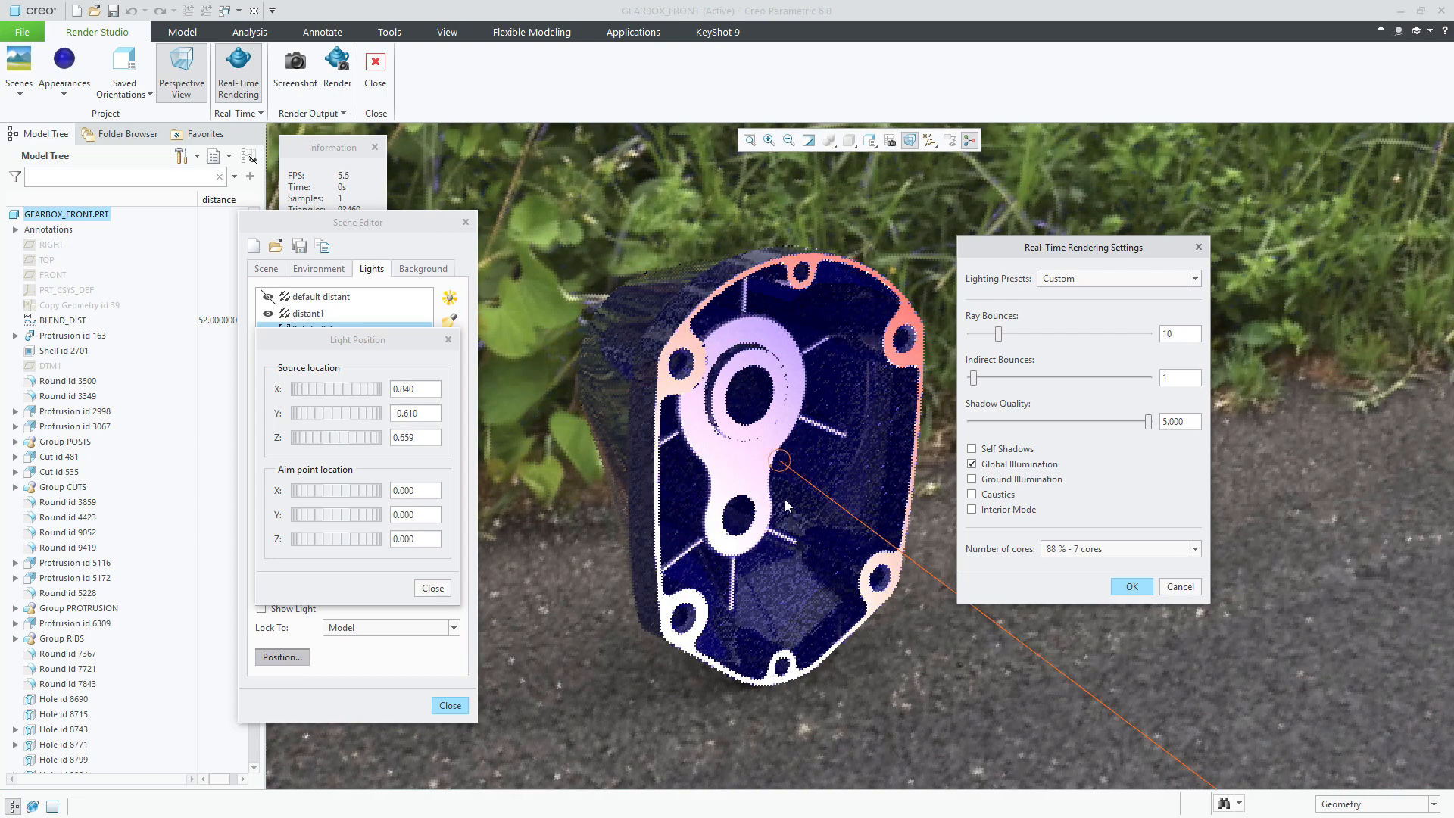
{"action": "left_click", "coordinate": [973, 449]}
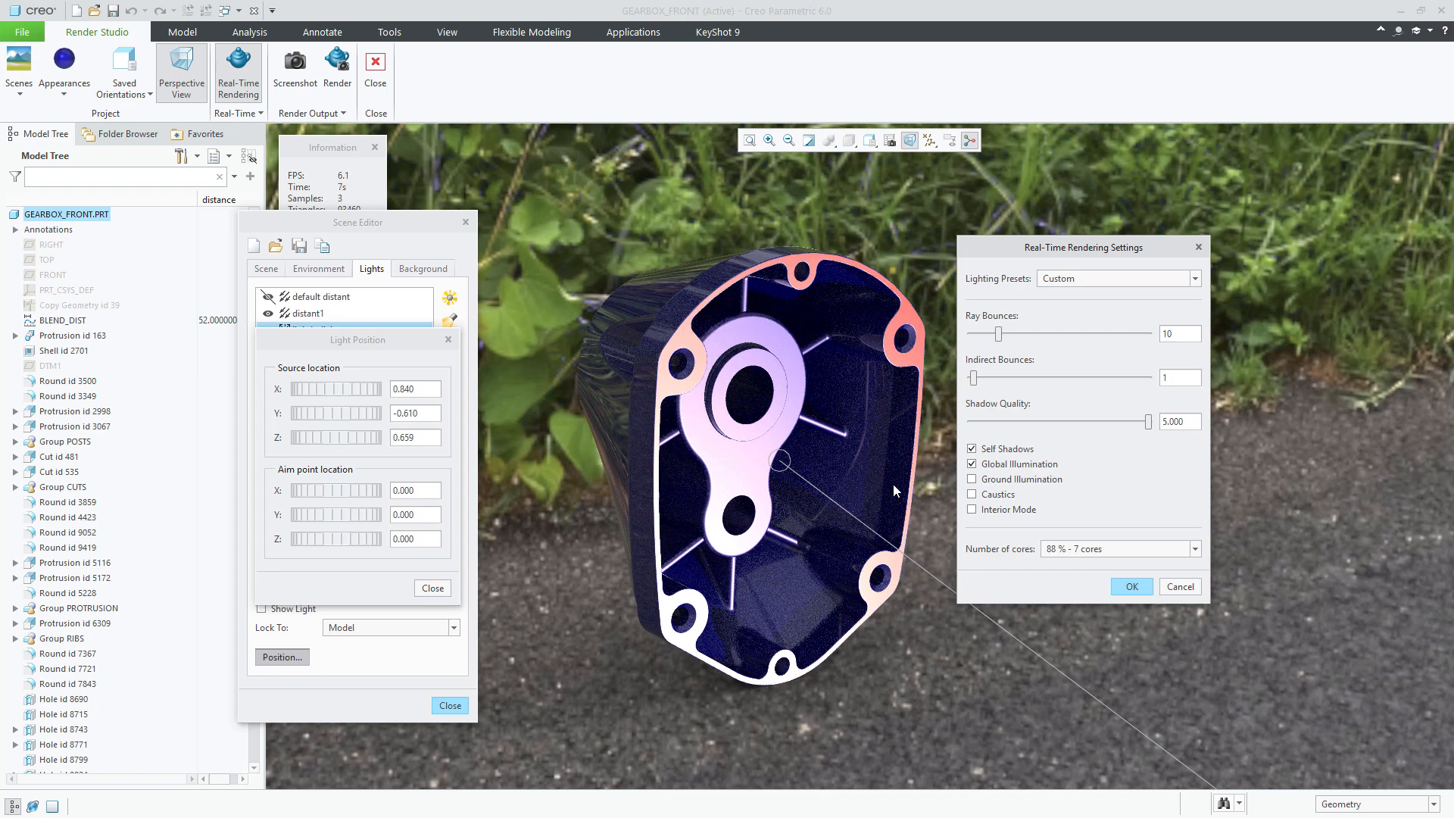
{"action": "left_click", "coordinate": [972, 480]}
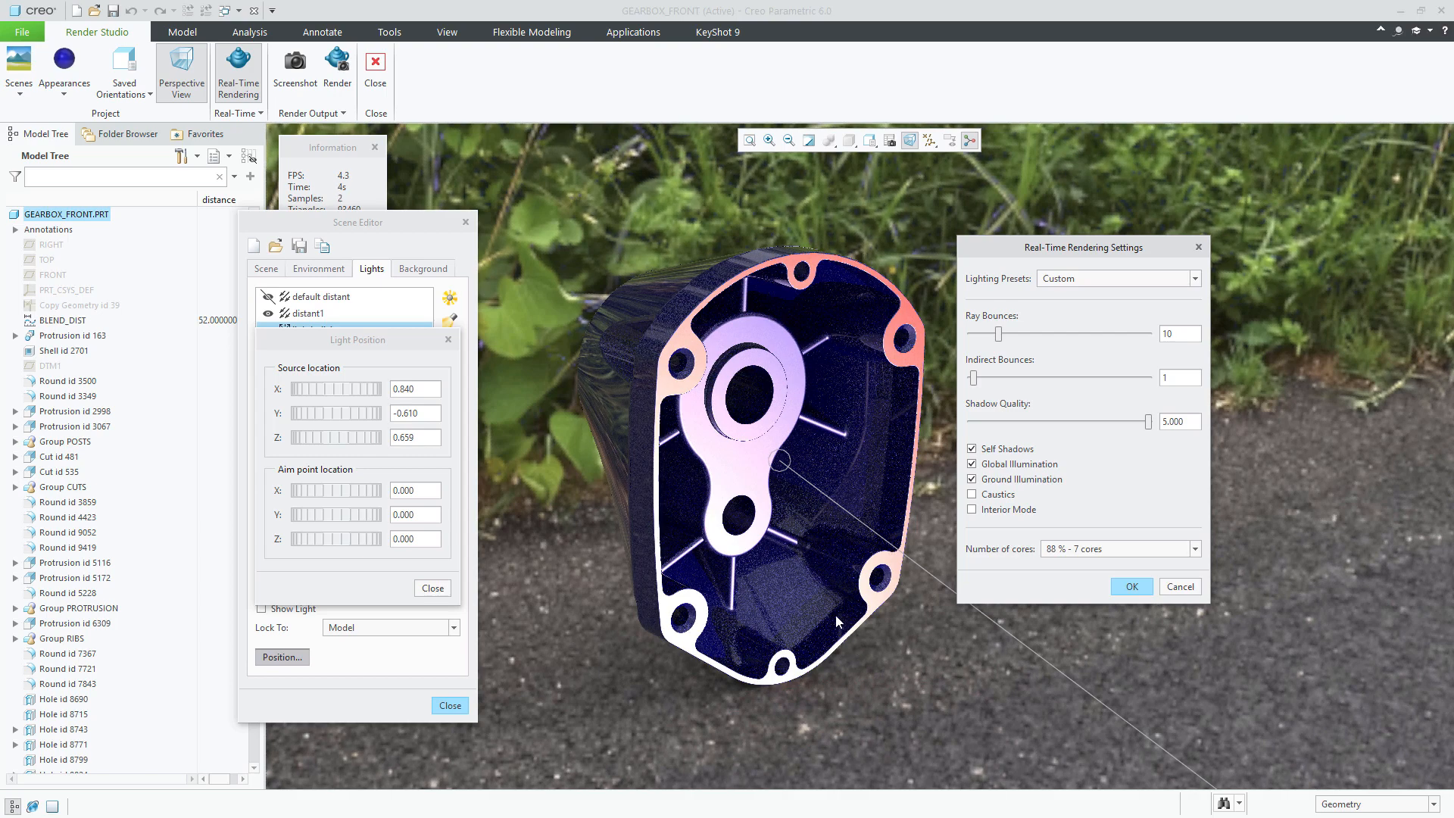
{"action": "left_click", "coordinate": [972, 479]}
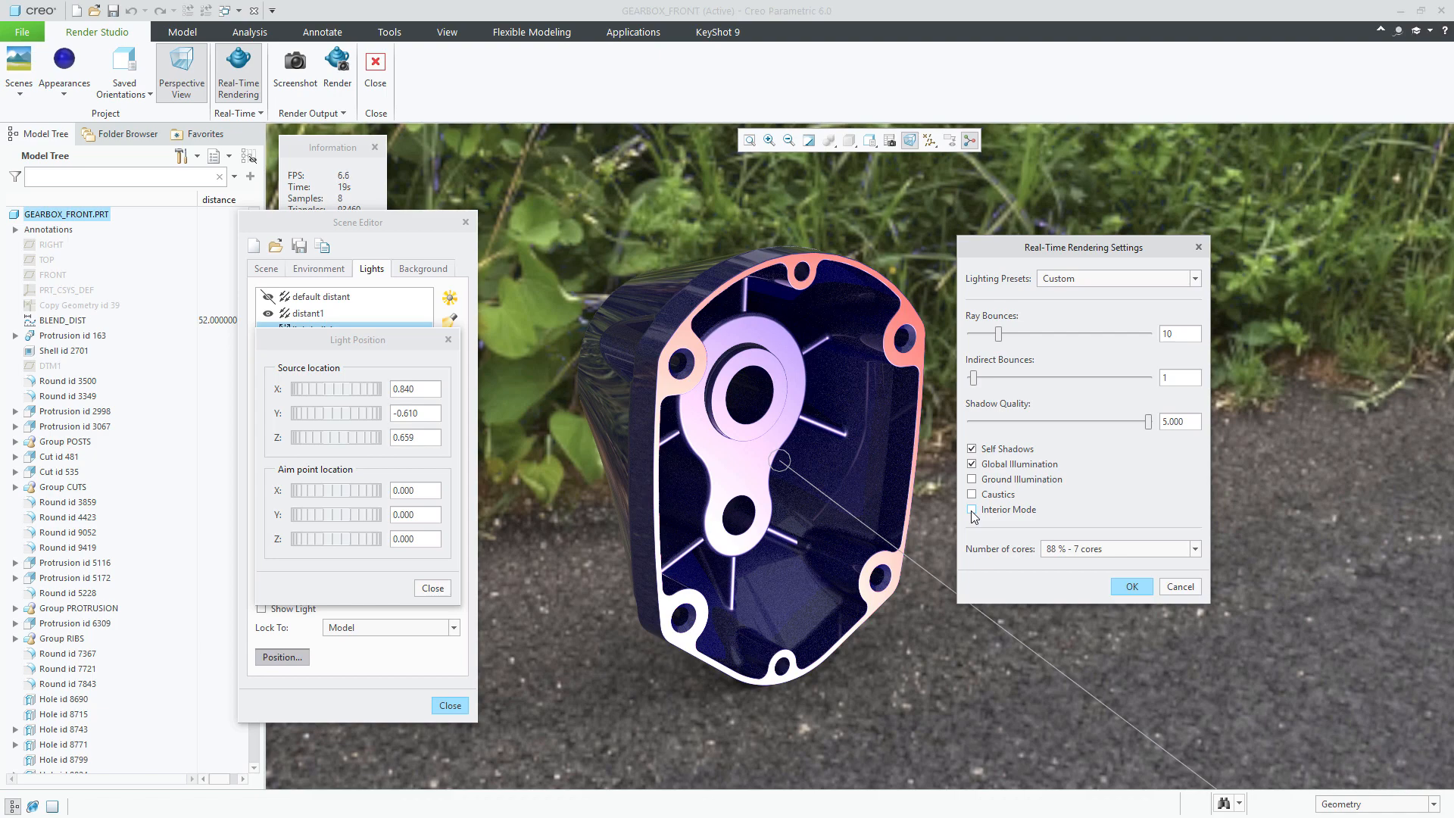
{"action": "left_click", "coordinate": [973, 511]}
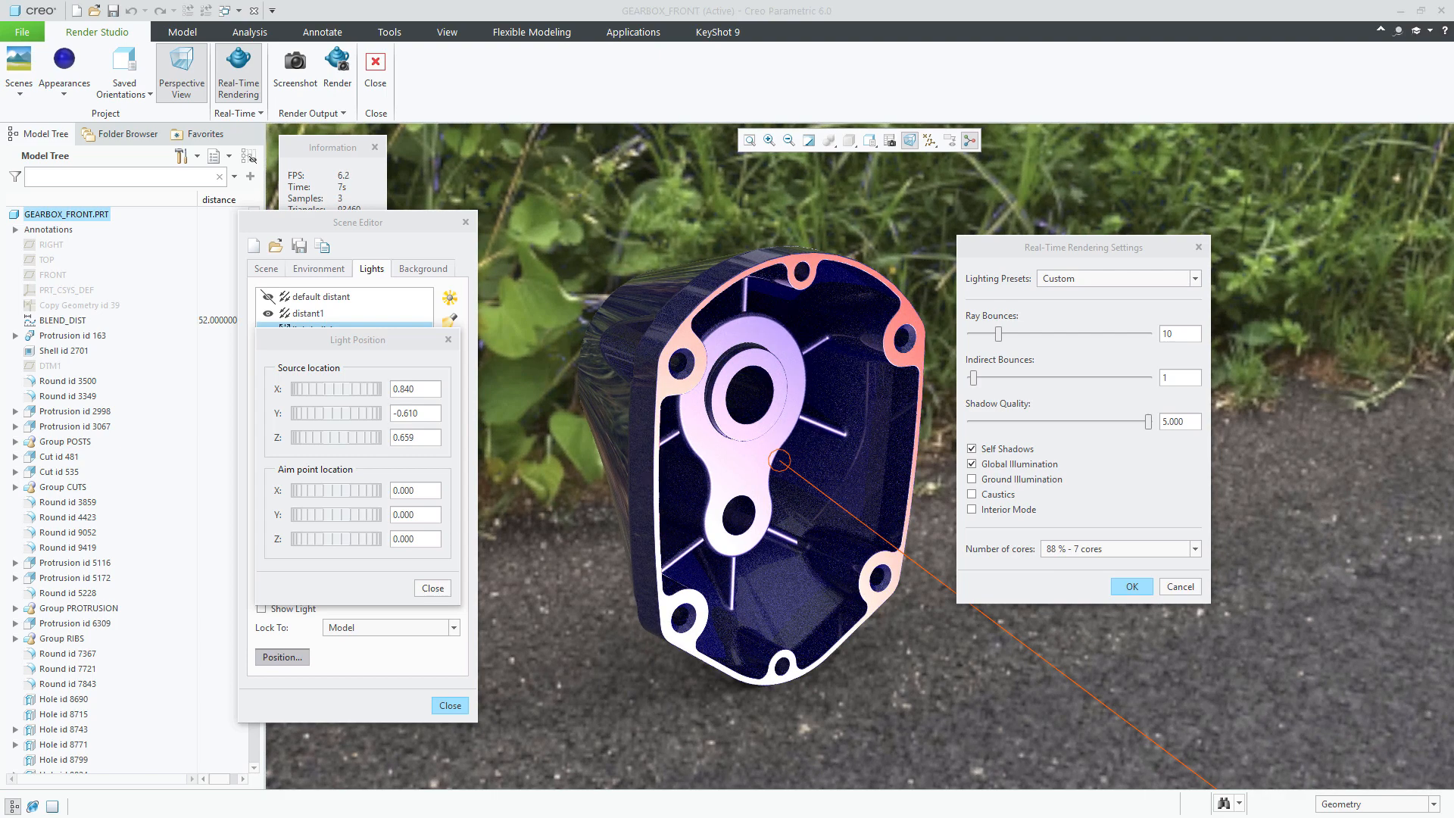
Step: Limit real-time rendering to 50 % - 4 cores, check the processor load in Task Manager, and accept the settings
{"action": "left_click", "coordinate": [1075, 549]}
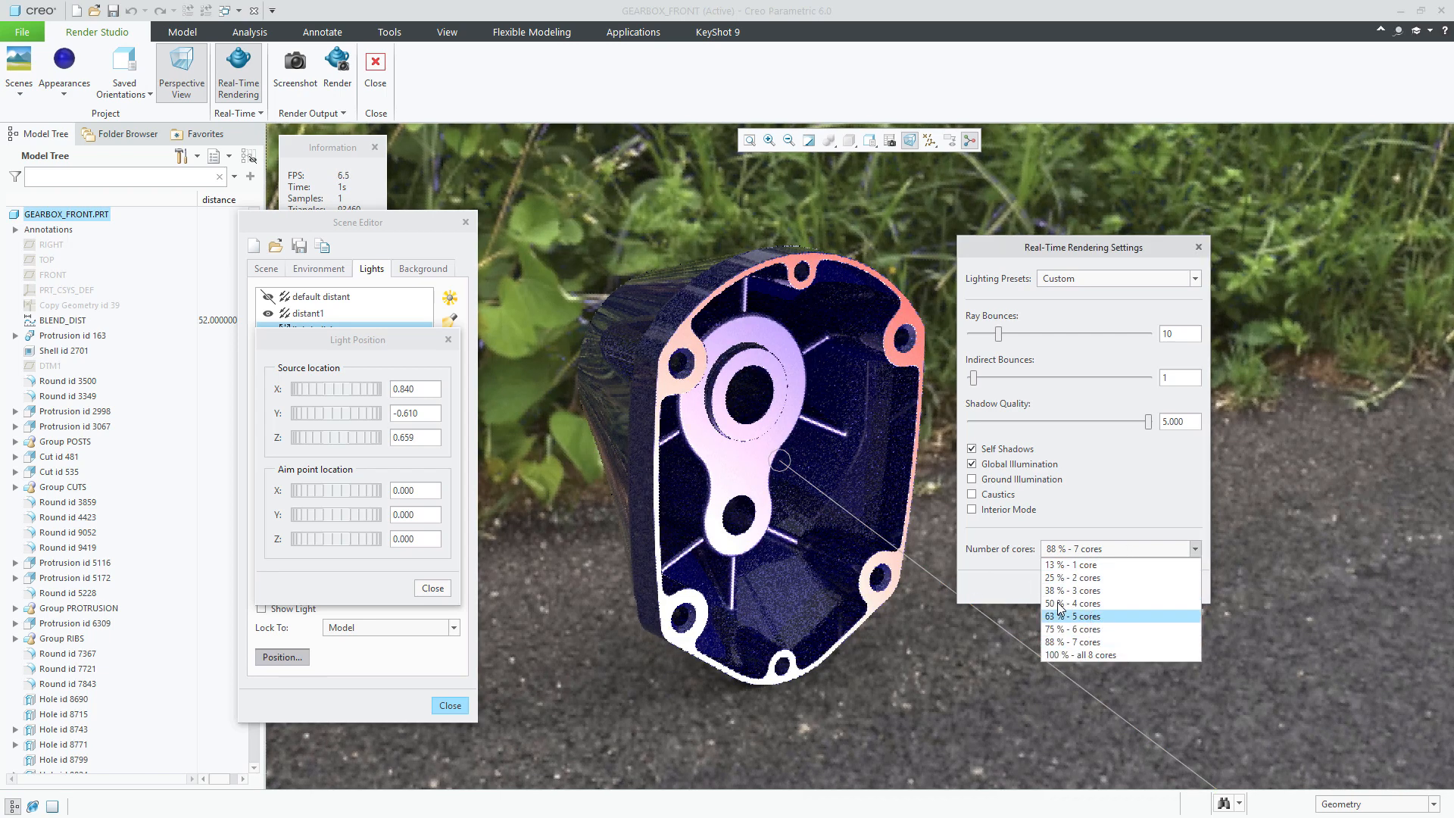
{"action": "left_click", "coordinate": [1062, 603]}
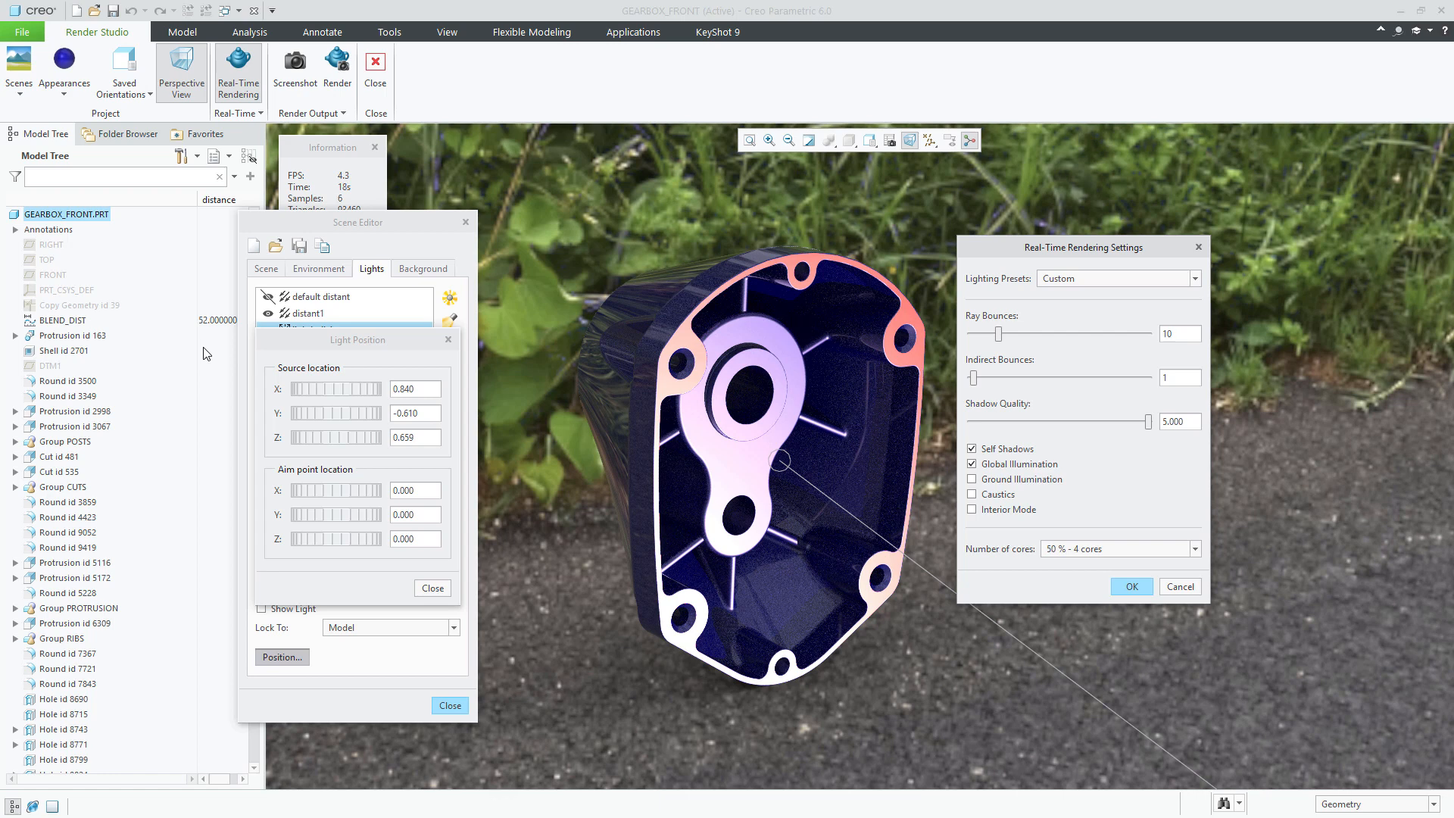
{"action": "left_click_drag", "start_coordinate": [0, 206], "coordinate": [800, 198]}
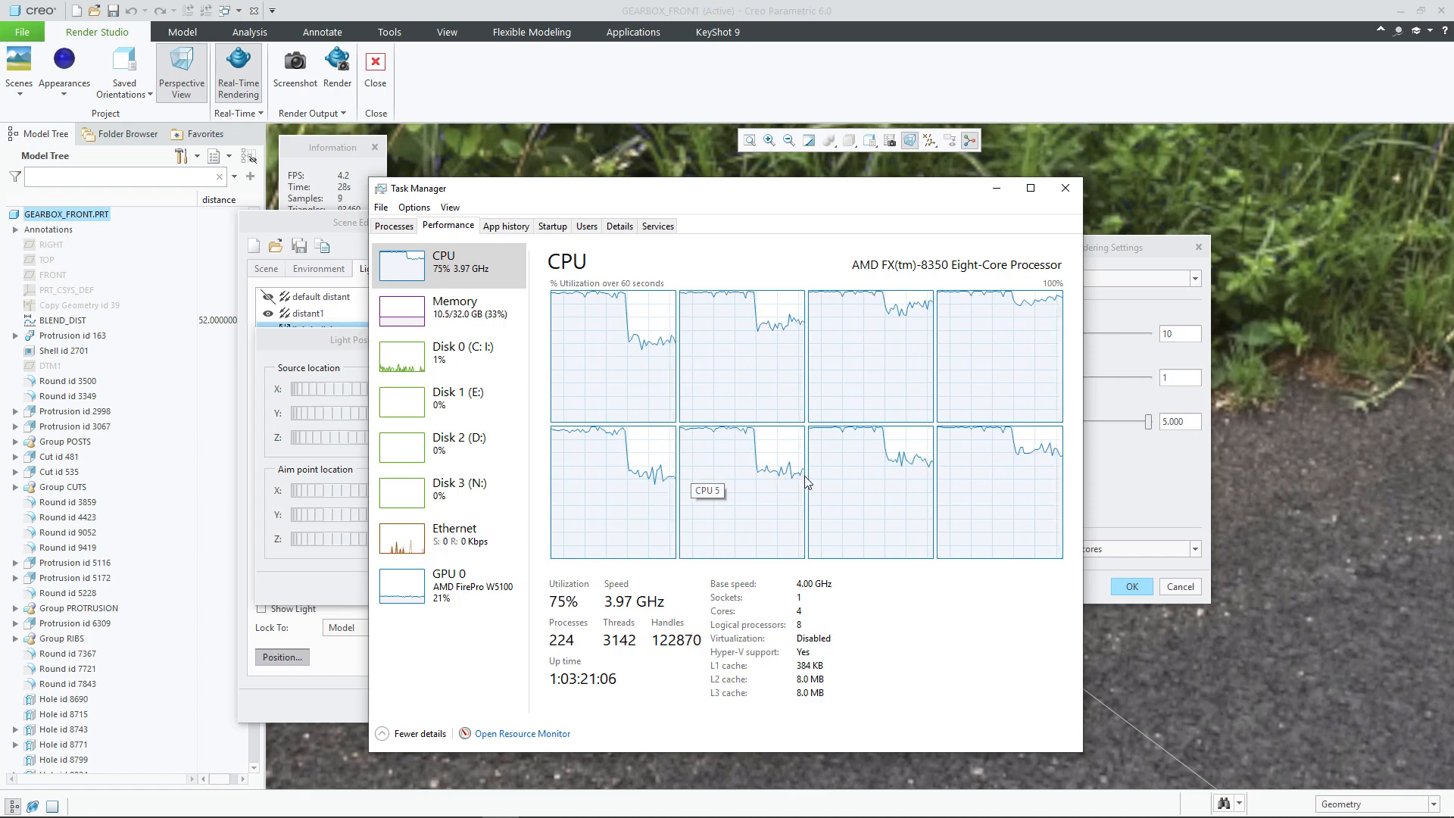
{"action": "left_click_drag", "start_coordinate": [843, 190], "coordinate": [0, 260]}
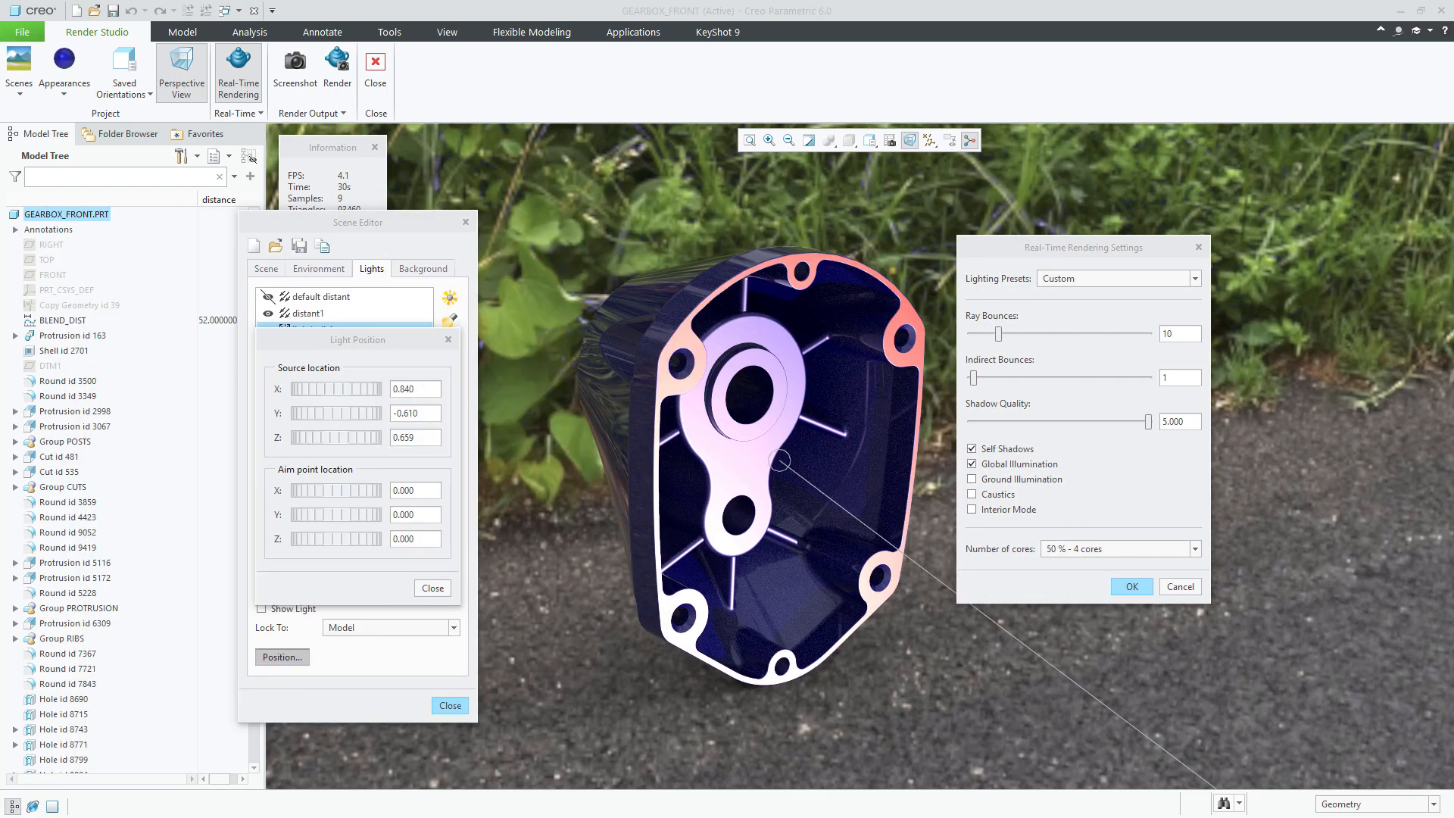
{"action": "left_click", "coordinate": [1133, 585]}
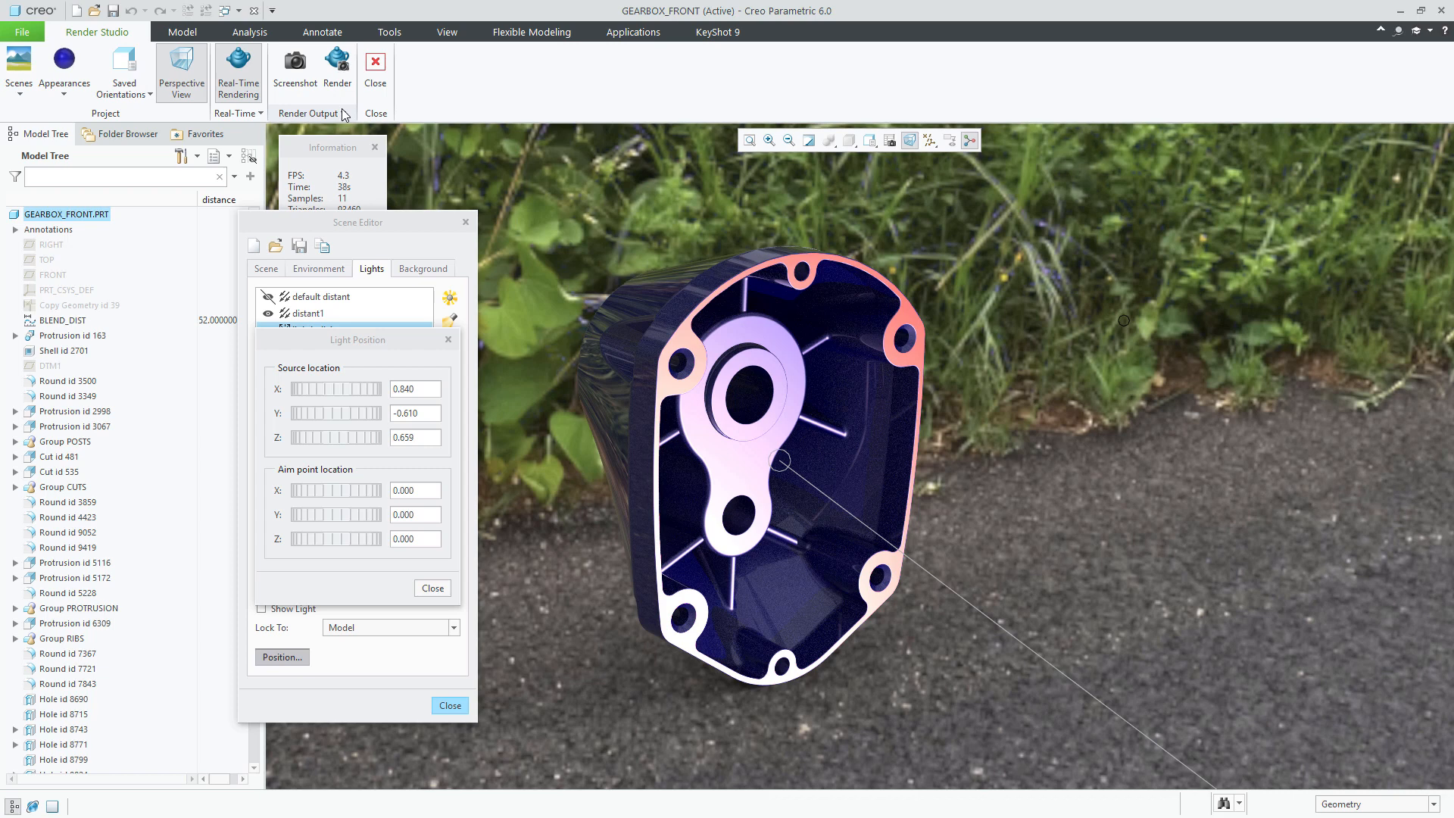
Step: Open the render-to-file settings beside the model and set the output file name to test render3.jpg, keeping the JPEG format
{"action": "left_click", "coordinate": [341, 85]}
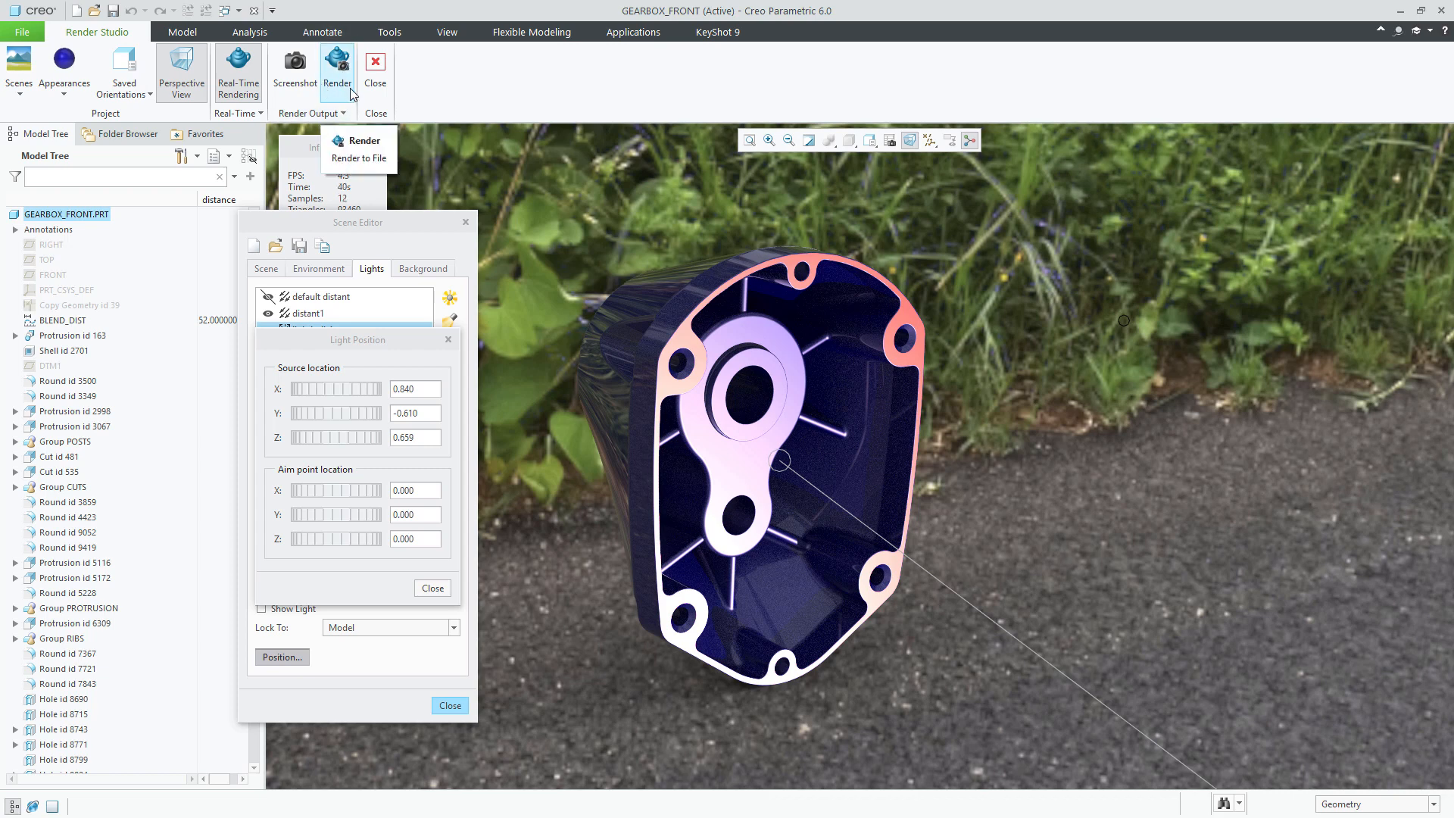
{"action": "left_click", "coordinate": [362, 141]}
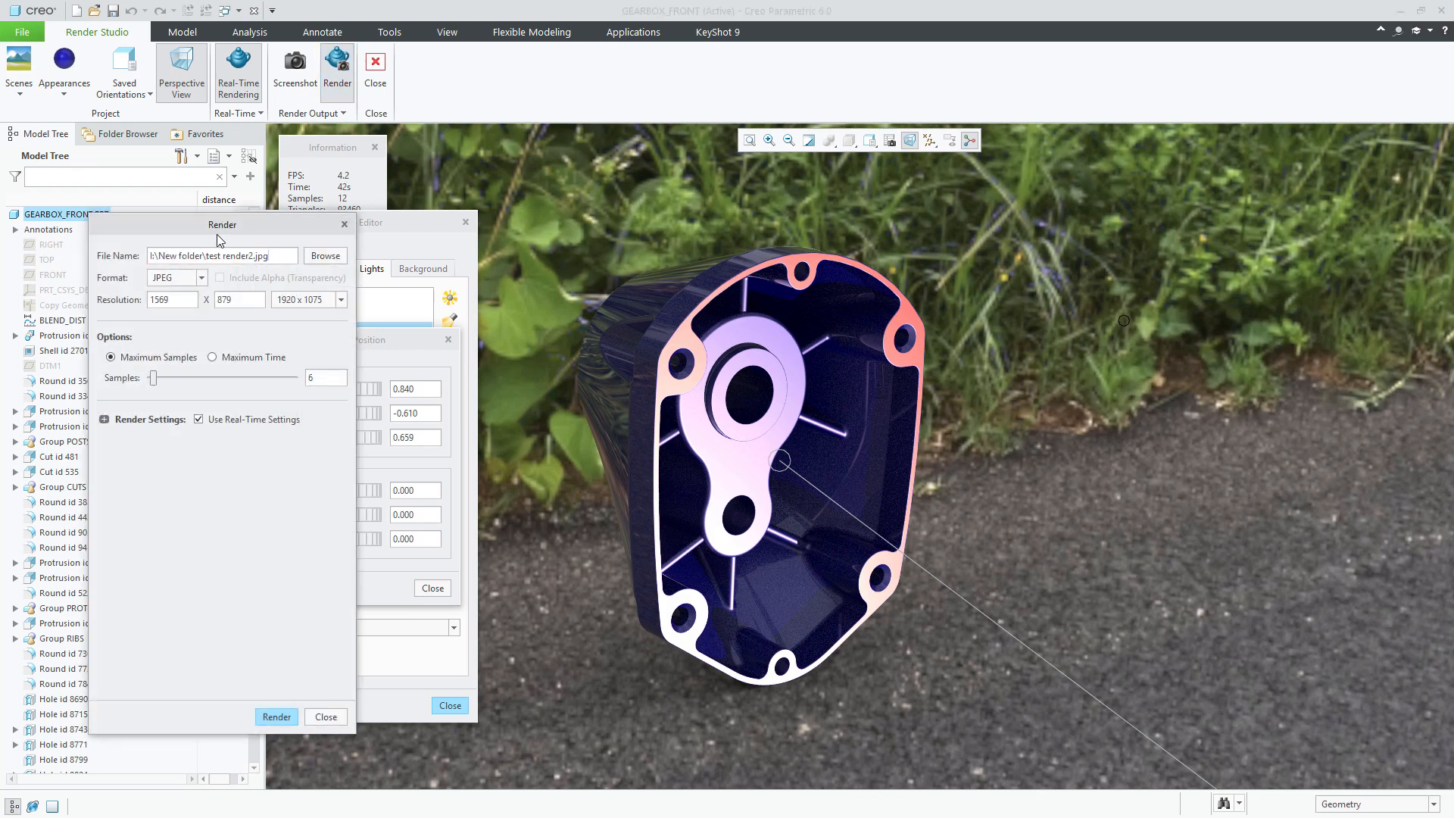
{"action": "left_click_drag", "start_coordinate": [217, 230], "coordinate": [1121, 250]}
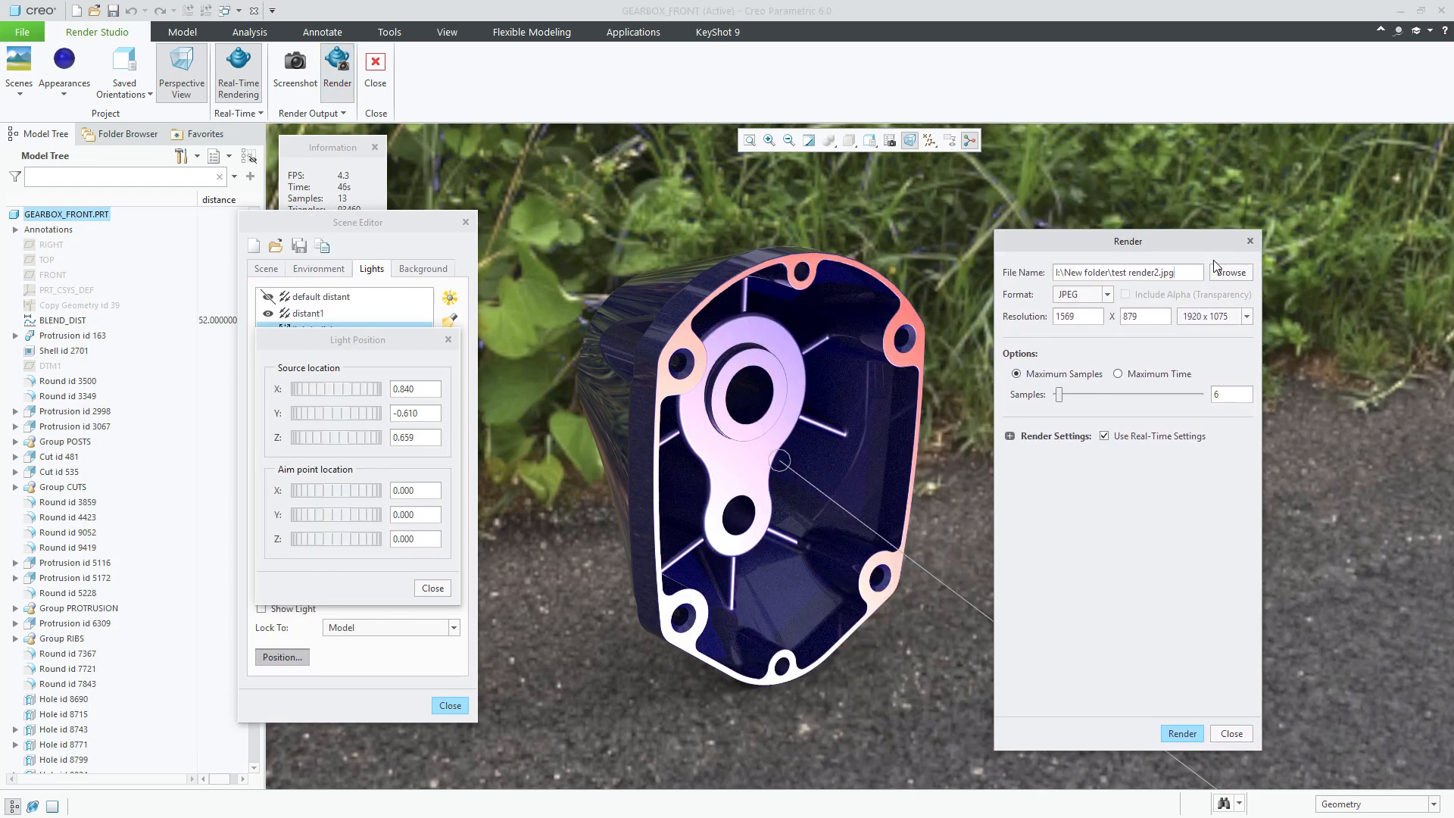
{"action": "left_click", "coordinate": [1158, 271]}
{"action": "type", "text": "2"}
{"action": "key", "text": "BackSpace"}
{"action": "type", "text": "3"}
{"action": "left_click", "coordinate": [1110, 288]}
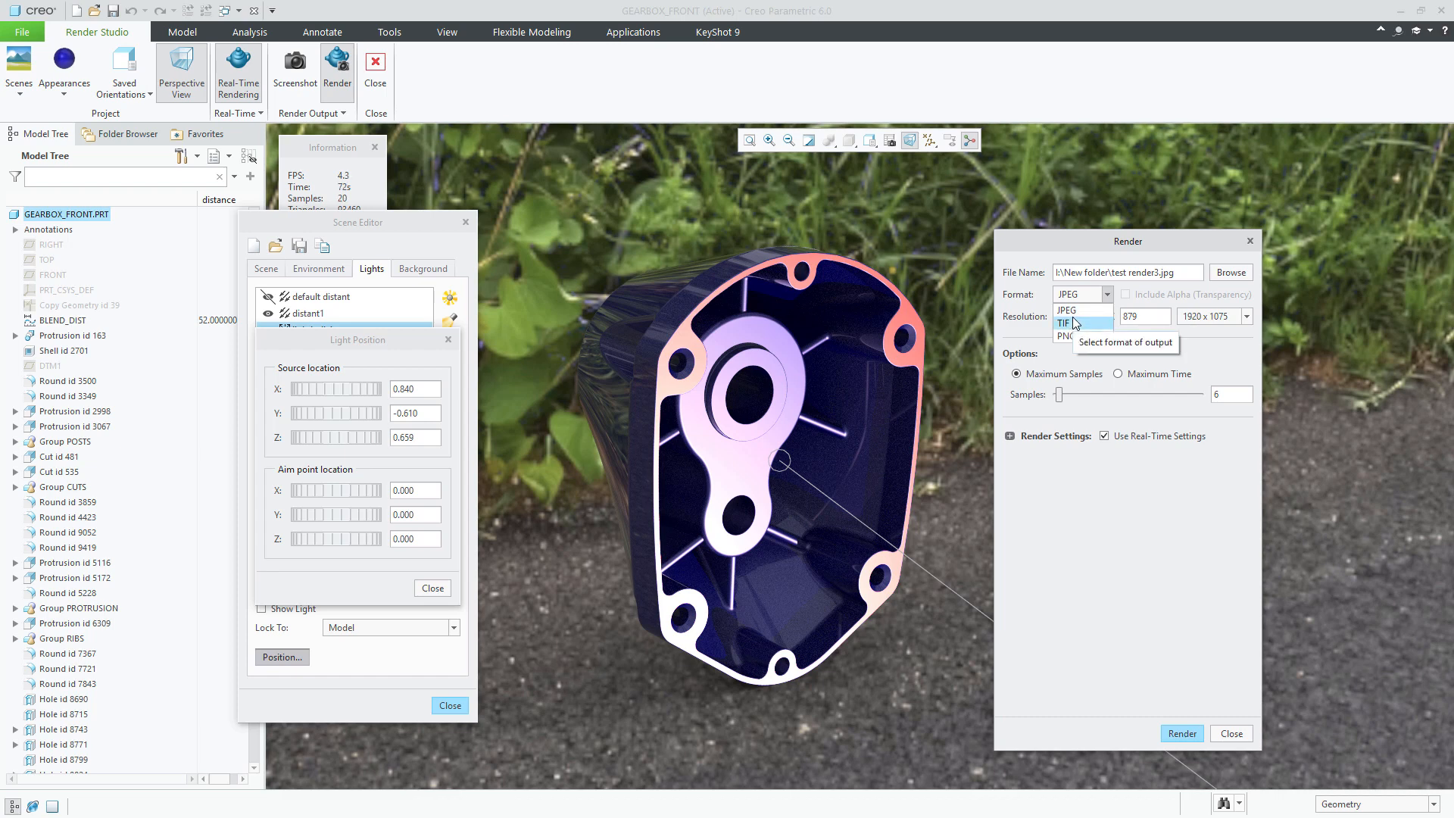
{"action": "left_click", "coordinate": [1105, 295]}
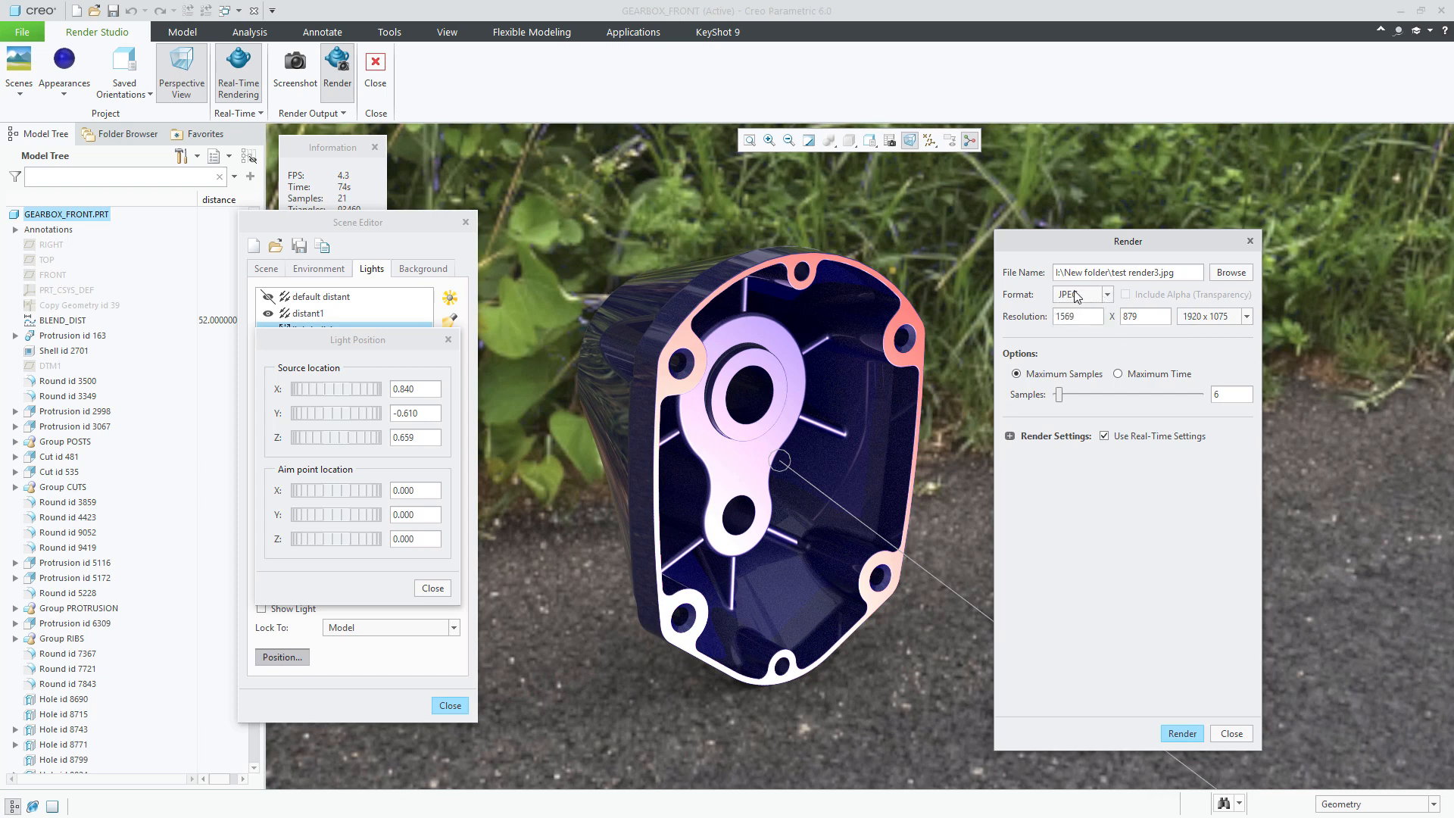
Step: Set the output resolution of the render to 1927 x 1080
{"action": "left_click_drag", "start_coordinate": [1158, 316], "coordinate": [1105, 330]}
{"action": "type", "text": "1080"}
{"action": "left_click_drag", "start_coordinate": [1069, 315], "coordinate": [1143, 315]}
{"action": "left_click", "coordinate": [1086, 316]}
{"action": "left_click_drag", "start_coordinate": [1080, 317], "coordinate": [1051, 317]}
{"action": "left_click", "coordinate": [1135, 317]}
{"action": "left_click_drag", "start_coordinate": [1155, 316], "coordinate": [1114, 319]}
{"action": "left_click", "coordinate": [1065, 316]}
{"action": "left_click_drag", "start_coordinate": [1069, 316], "coordinate": [1093, 312]}
{"action": "left_click", "coordinate": [1071, 316]}
{"action": "left_click_drag", "start_coordinate": [1069, 316], "coordinate": [1088, 314]}
{"action": "left_click", "coordinate": [1073, 318]}
{"action": "left_click", "coordinate": [352, 221]}
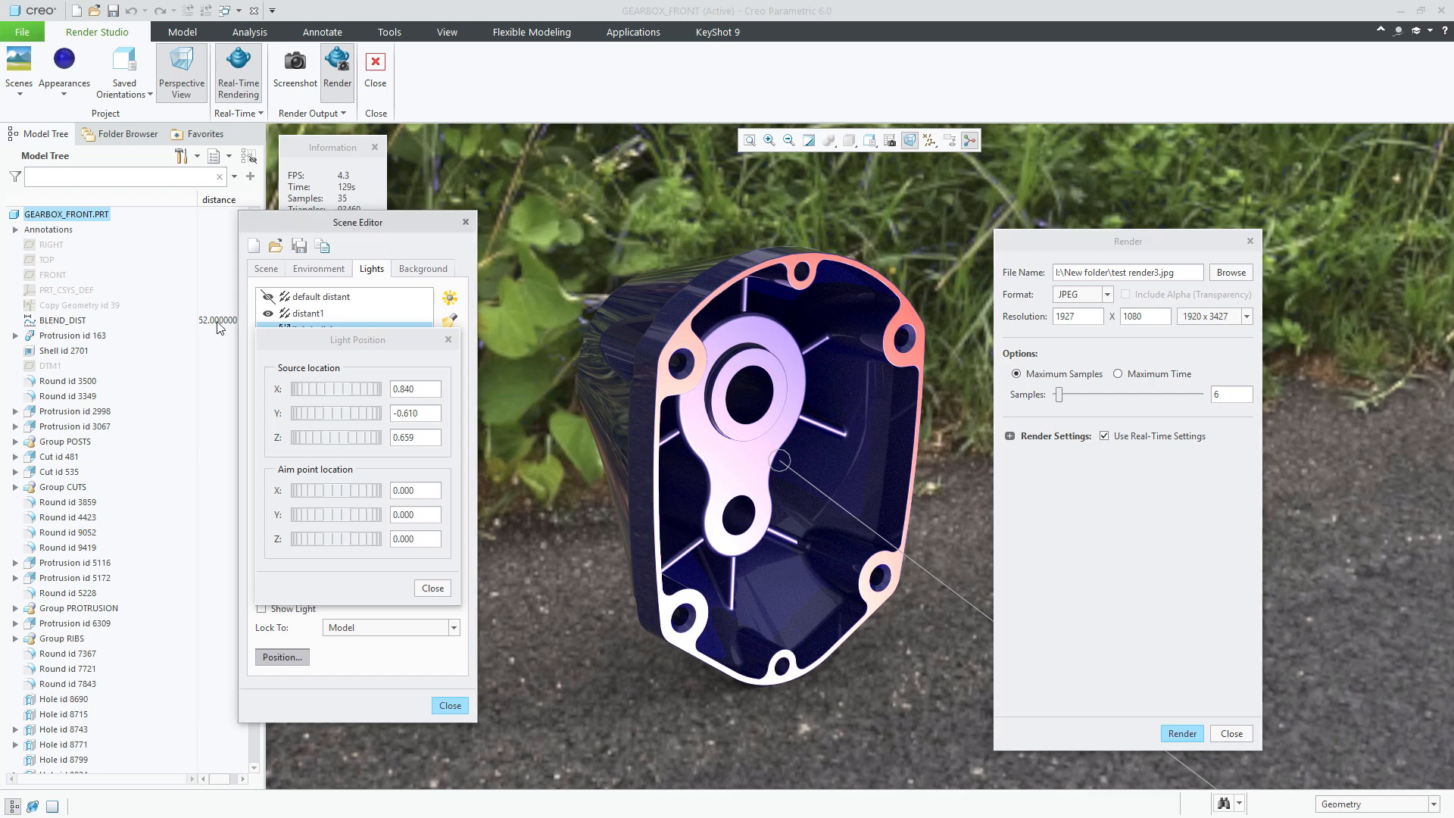
{"action": "left_click", "coordinate": [337, 147]}
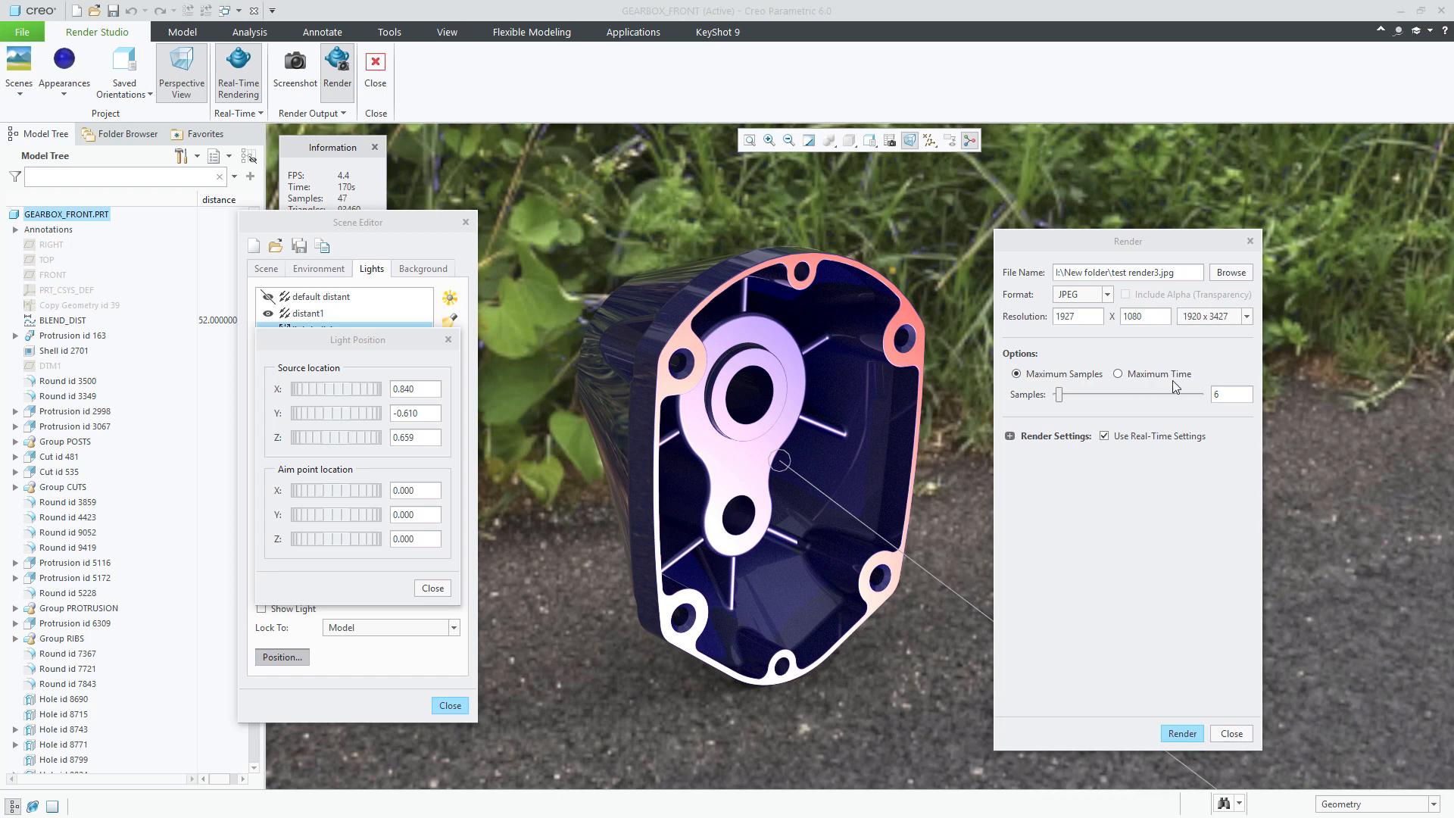
Step: Limit the render to 50 maximum samples, trying a maximum time with 10 minutes before returning to the samples option
{"action": "left_click_drag", "start_coordinate": [1234, 397], "coordinate": [1164, 397]}
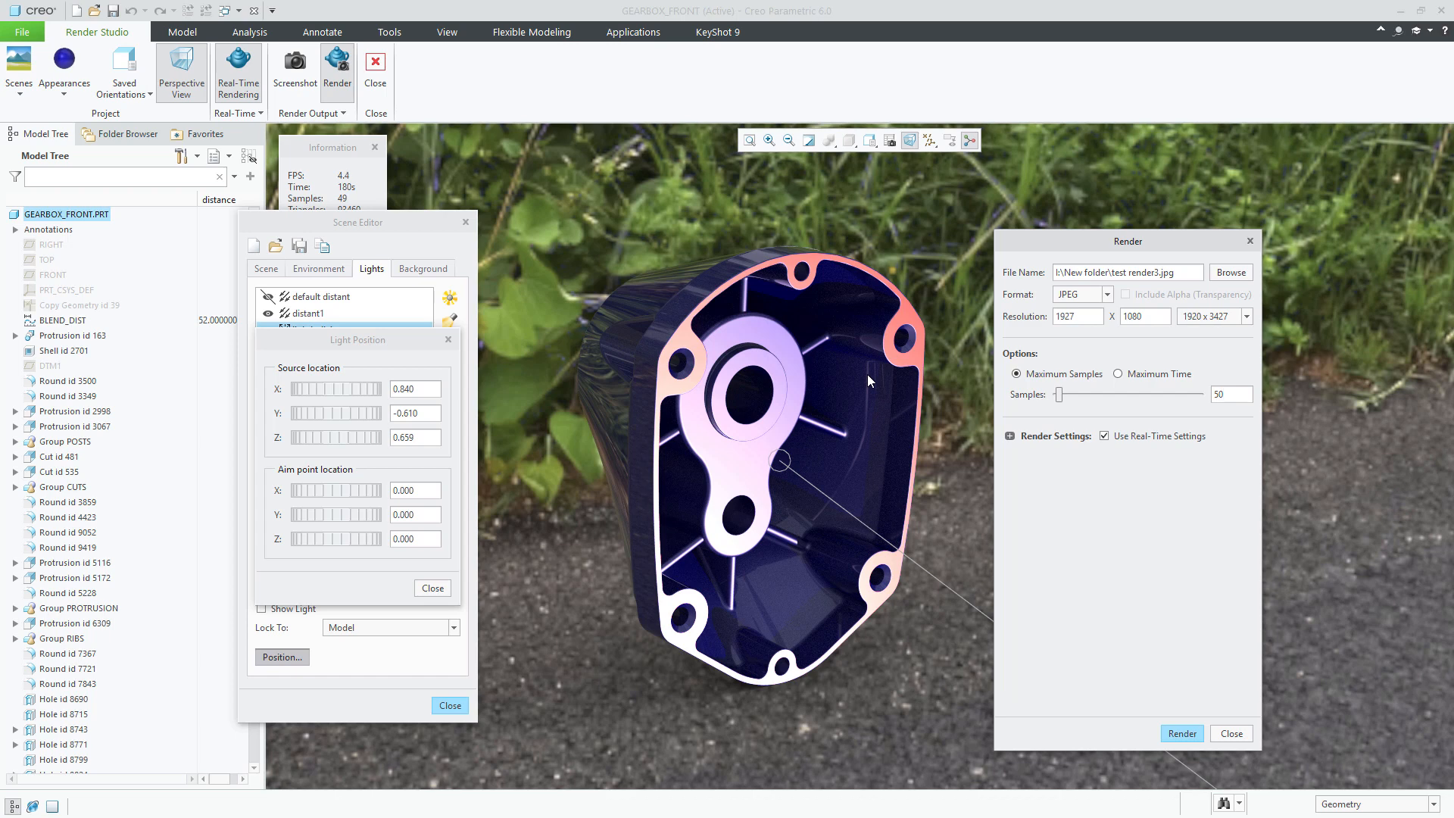
{"action": "left_click", "coordinate": [1119, 374]}
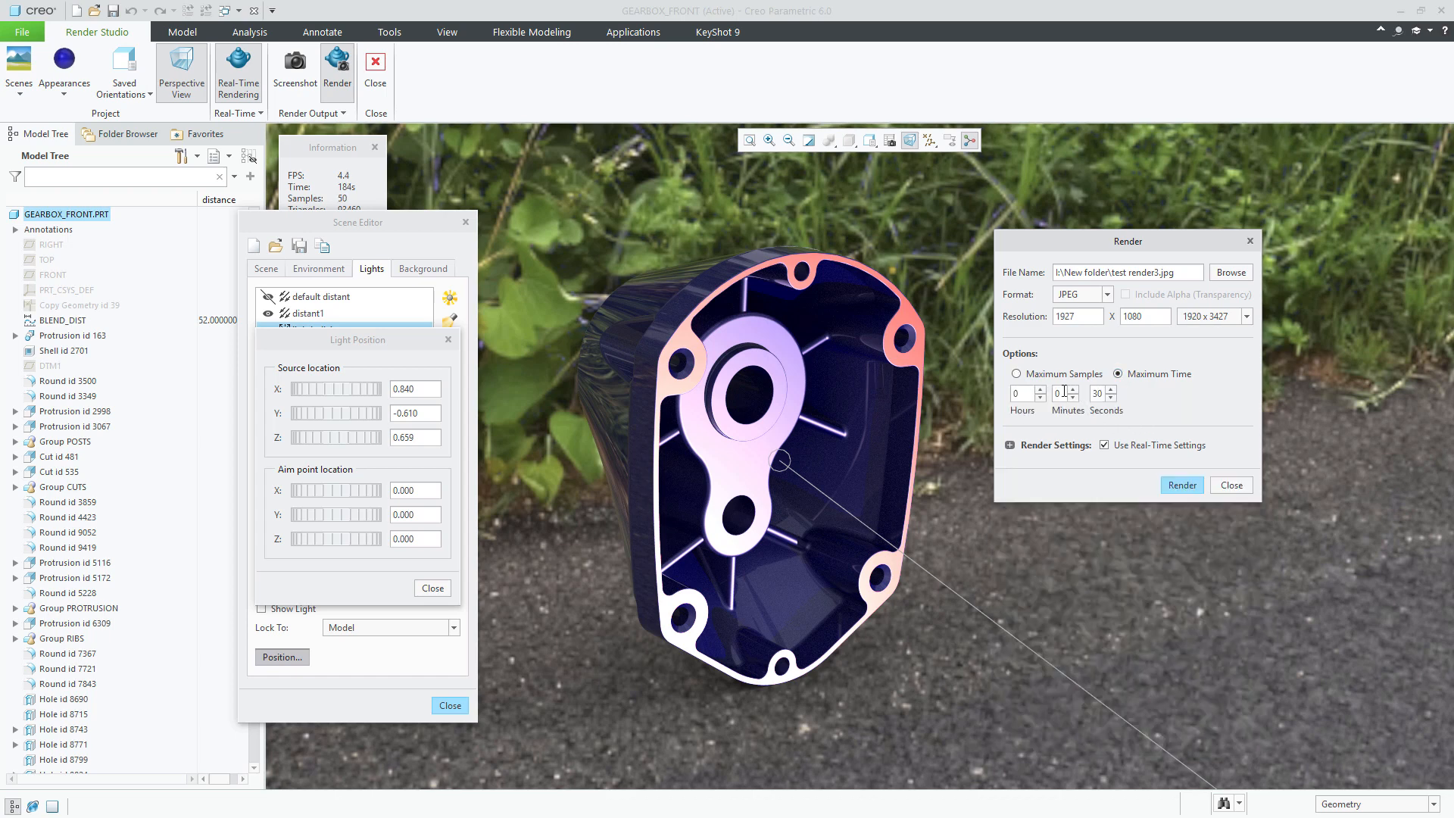
{"action": "type", "text": "10"}
{"action": "left_click", "coordinate": [1030, 375]}
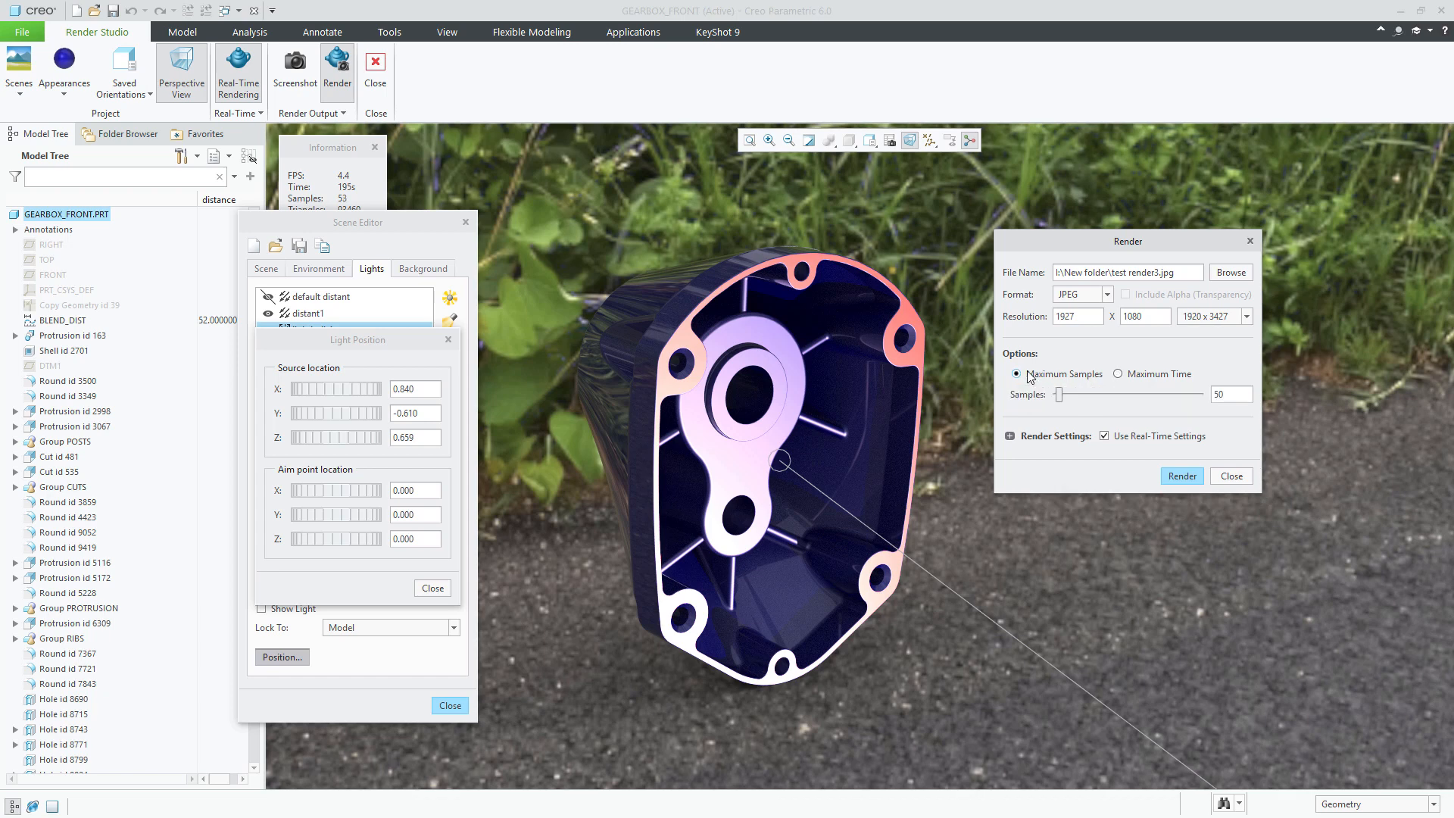
{"action": "left_click", "coordinate": [1127, 373]}
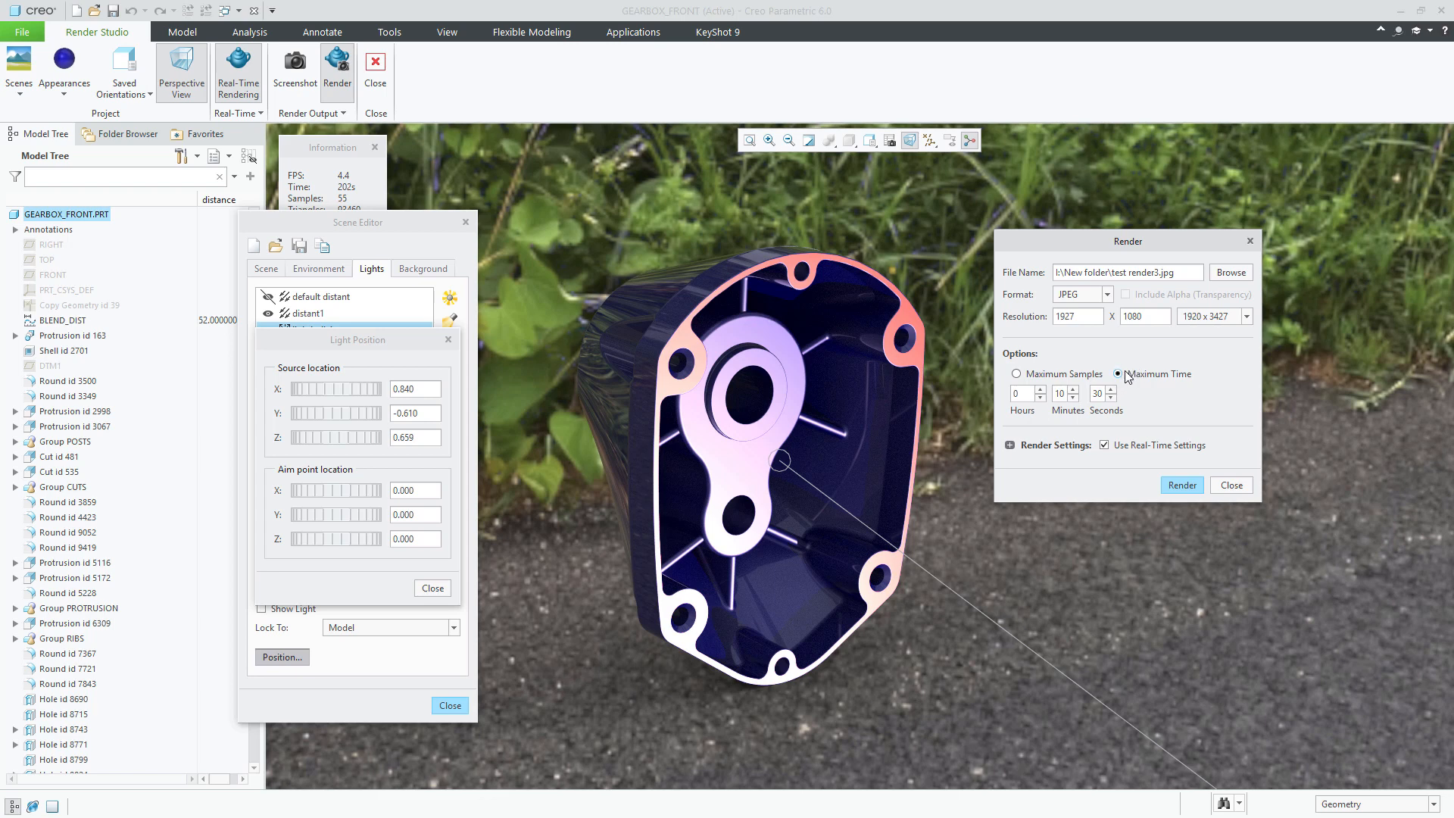
{"action": "left_click", "coordinate": [1022, 375]}
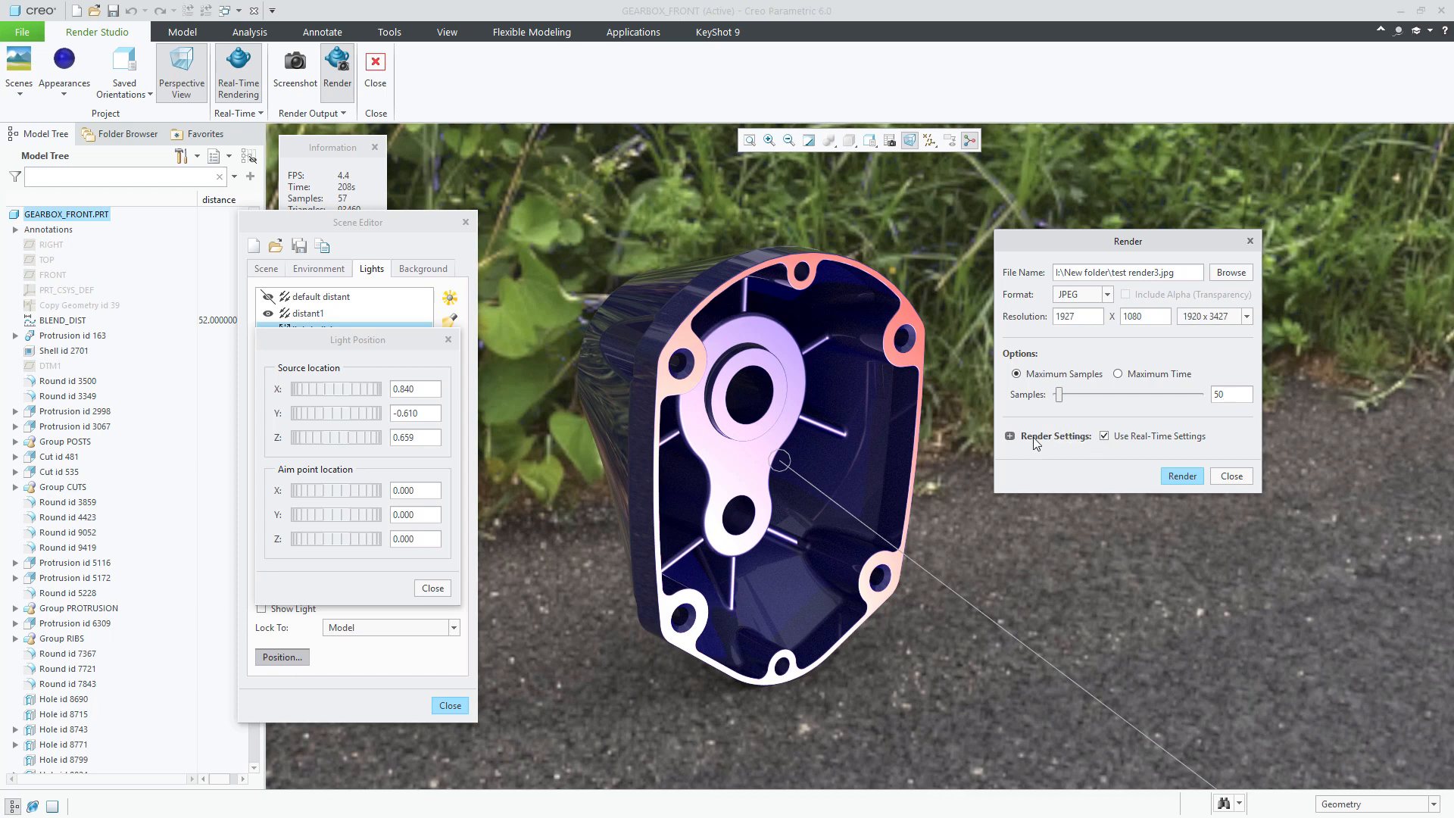
Step: Expand the render settings for the file output to review the lighting preset, bounces and shadow options
{"action": "left_click", "coordinate": [1010, 436]}
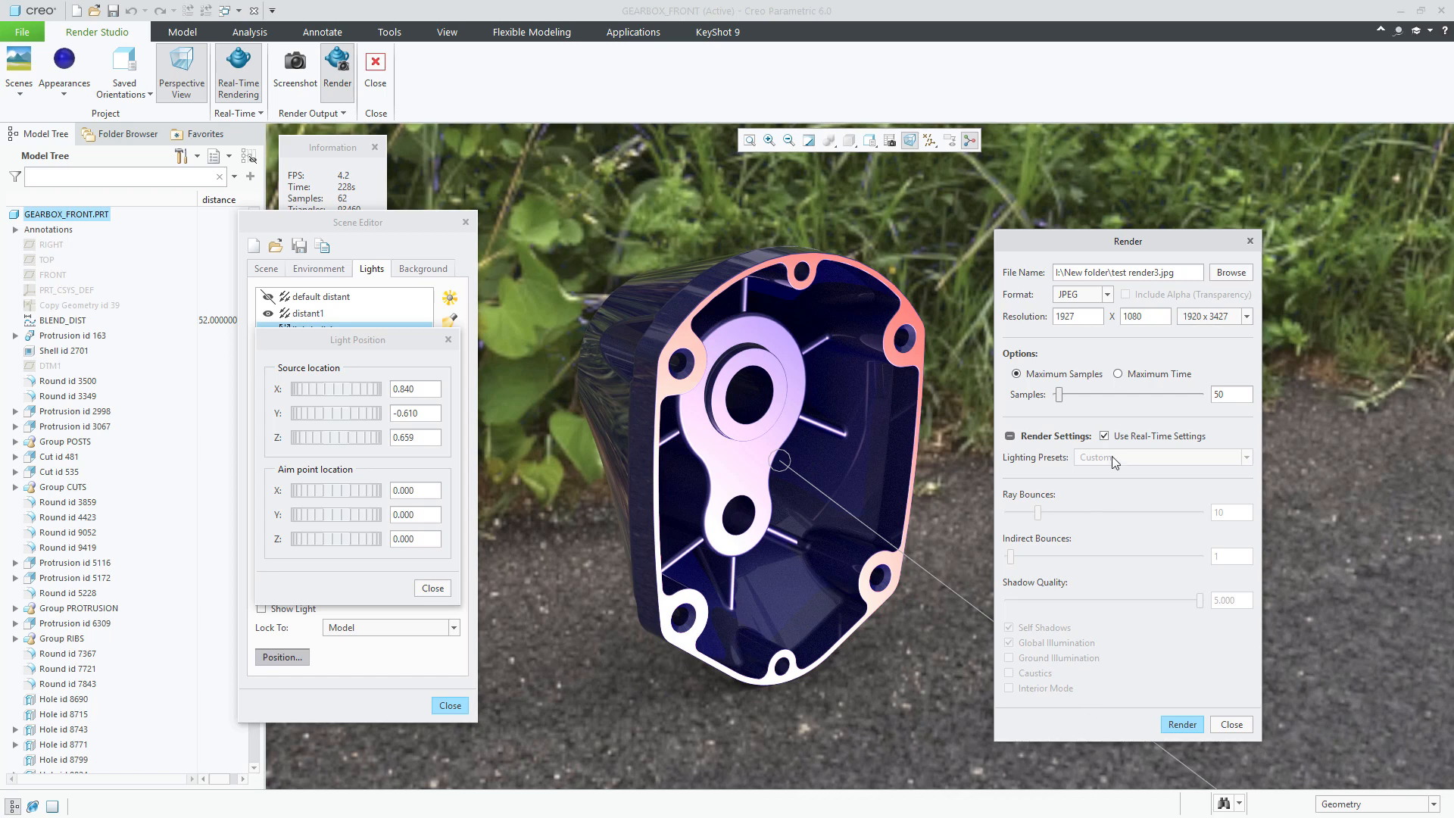
Step: Stop using the real-time settings for the file output, set ray bounces to 18, and enable Ground Illumination and Interior Mode
{"action": "left_click", "coordinate": [1105, 437]}
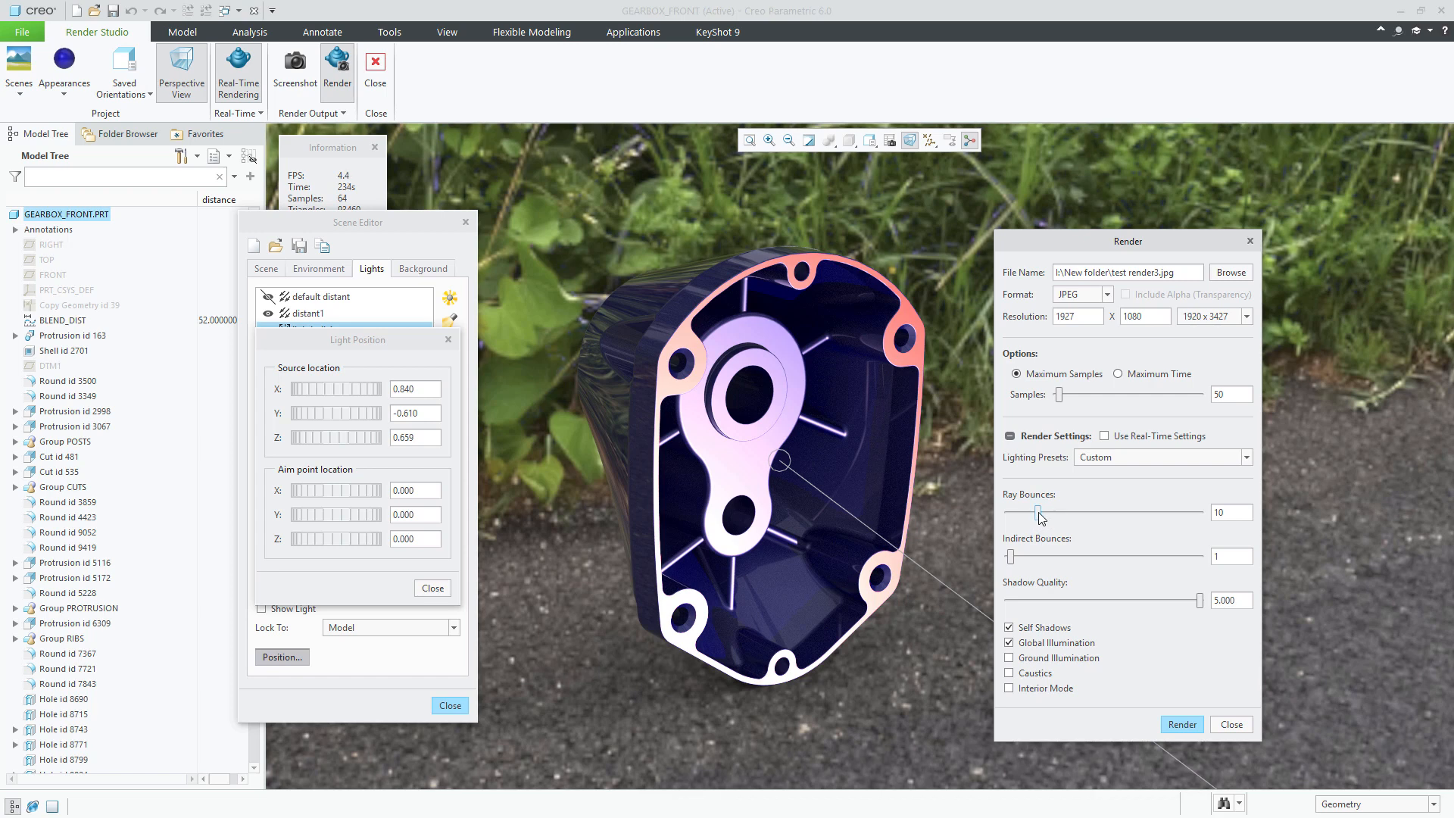
{"action": "left_click_drag", "start_coordinate": [1039, 515], "coordinate": [1065, 513]}
{"action": "left_click_drag", "start_coordinate": [1119, 240], "coordinate": [1101, 203]}
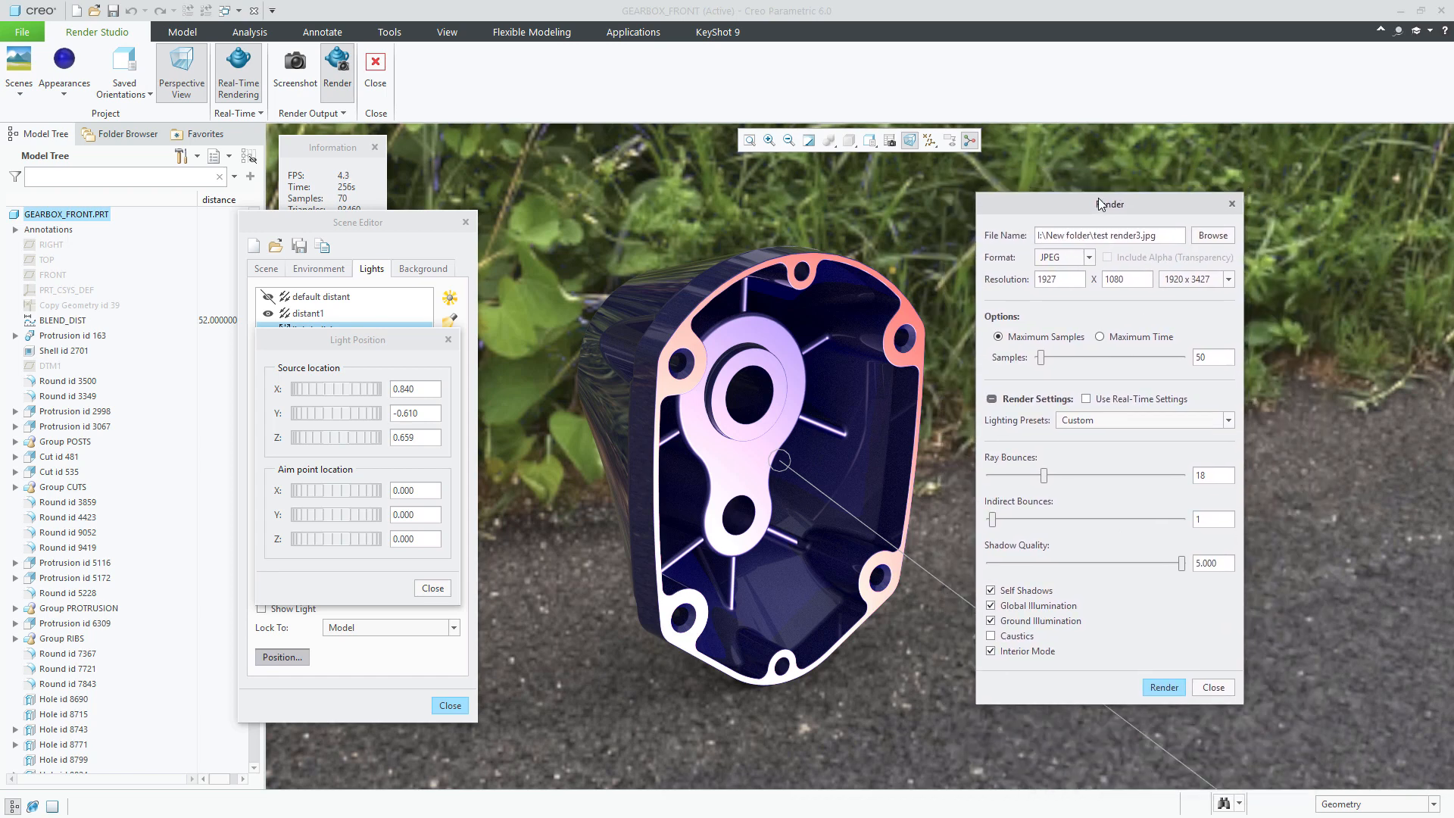
Step: Render the image to test render3.jpg and view it maximized, comparing the actual size with the fit-to-window size
{"action": "left_click", "coordinate": [1163, 689]}
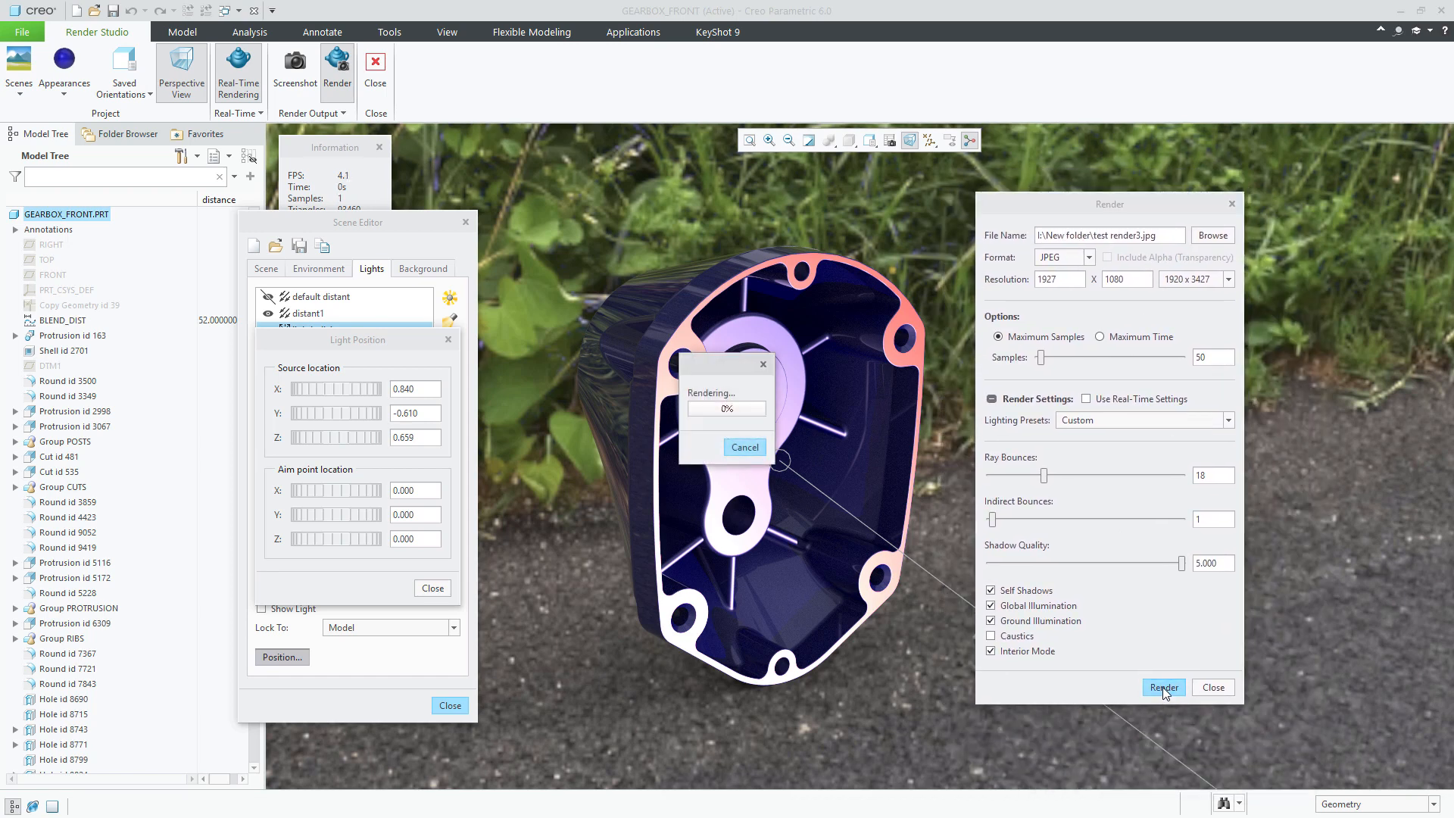
{"action": "left_click_drag", "start_coordinate": [712, 367], "coordinate": [662, 434]}
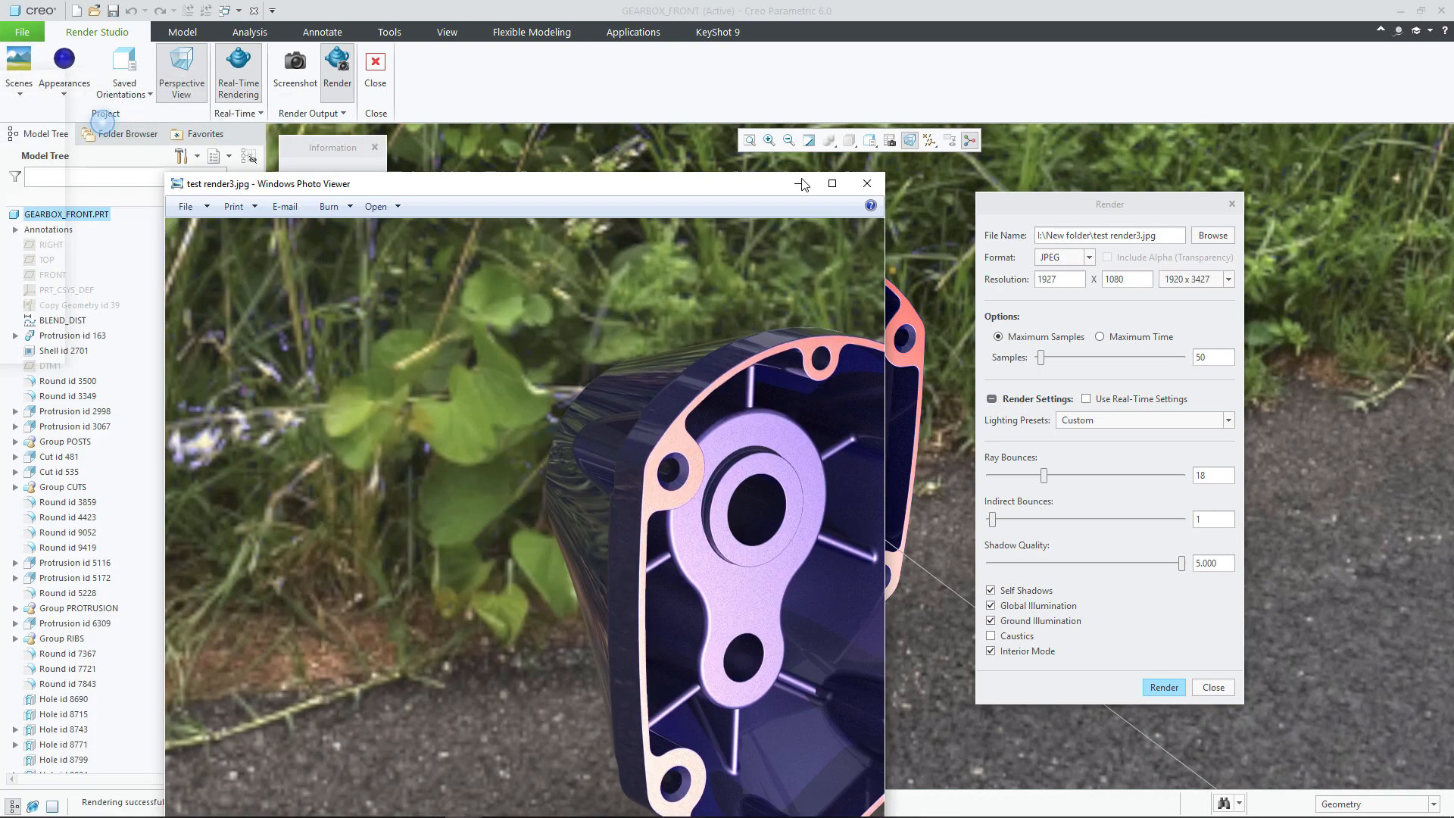
{"action": "left_click_drag", "start_coordinate": [521, 182], "coordinate": [735, 1]}
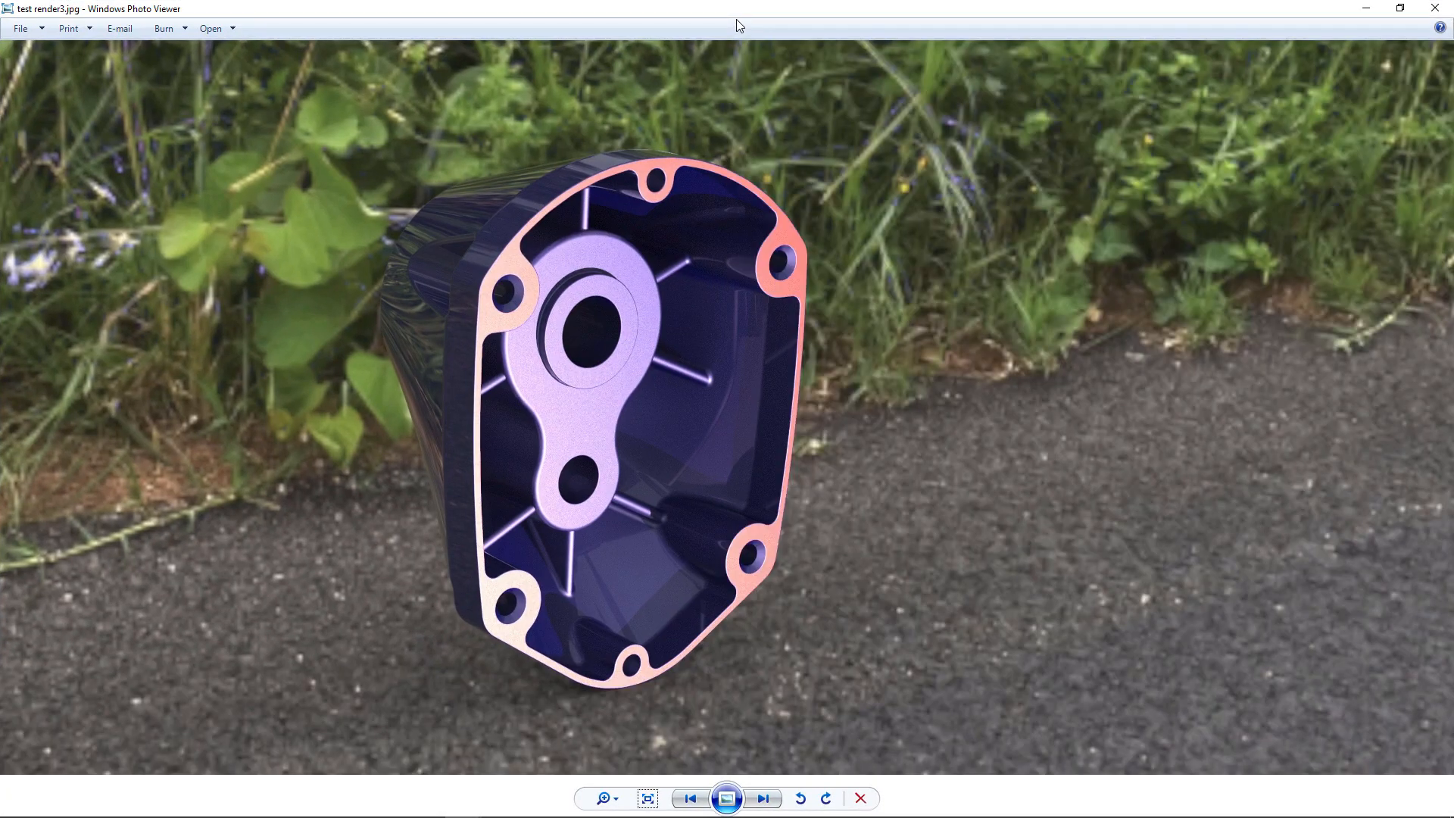
{"action": "left_click", "coordinate": [647, 800]}
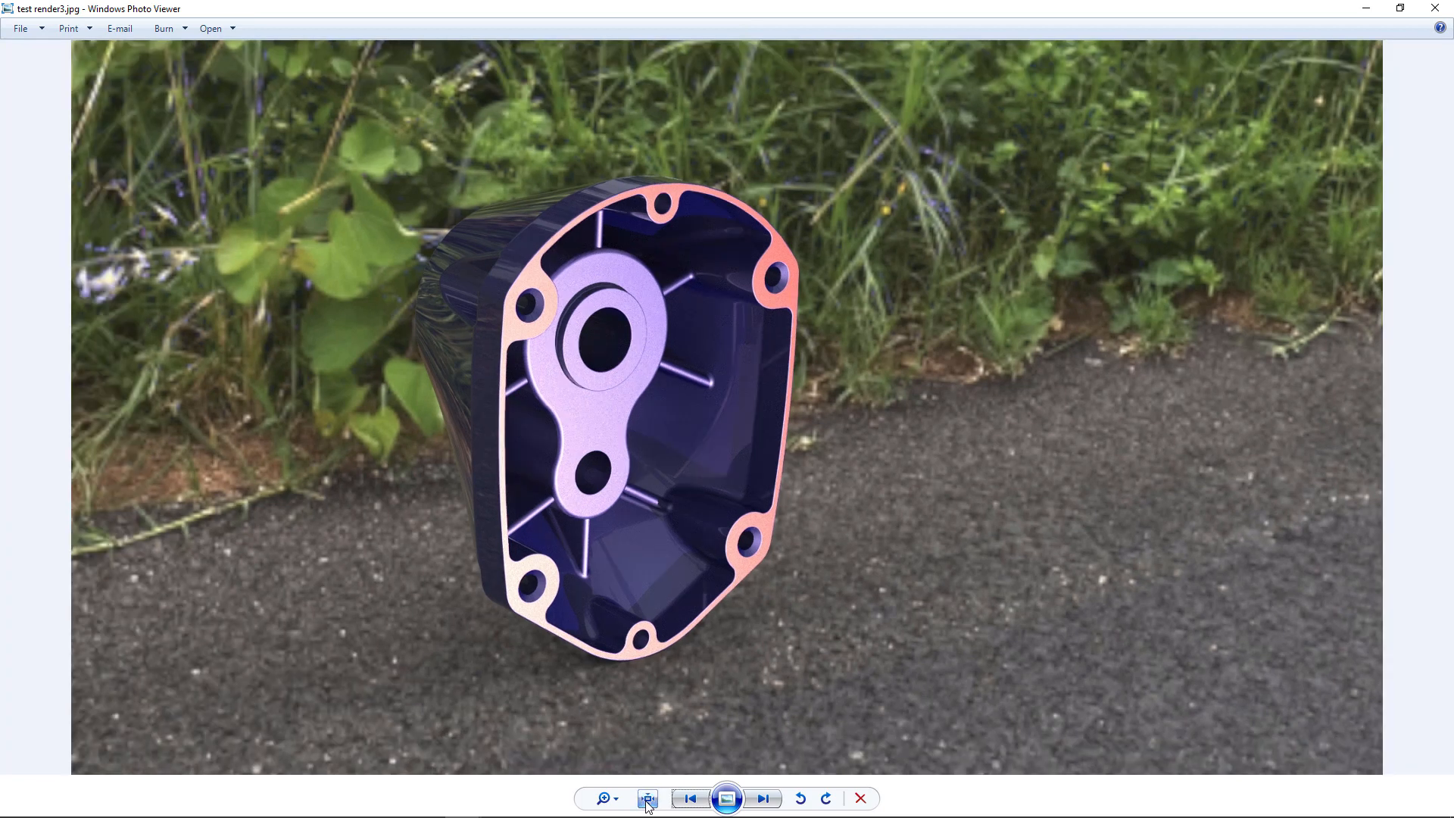
{"action": "left_click", "coordinate": [648, 801]}
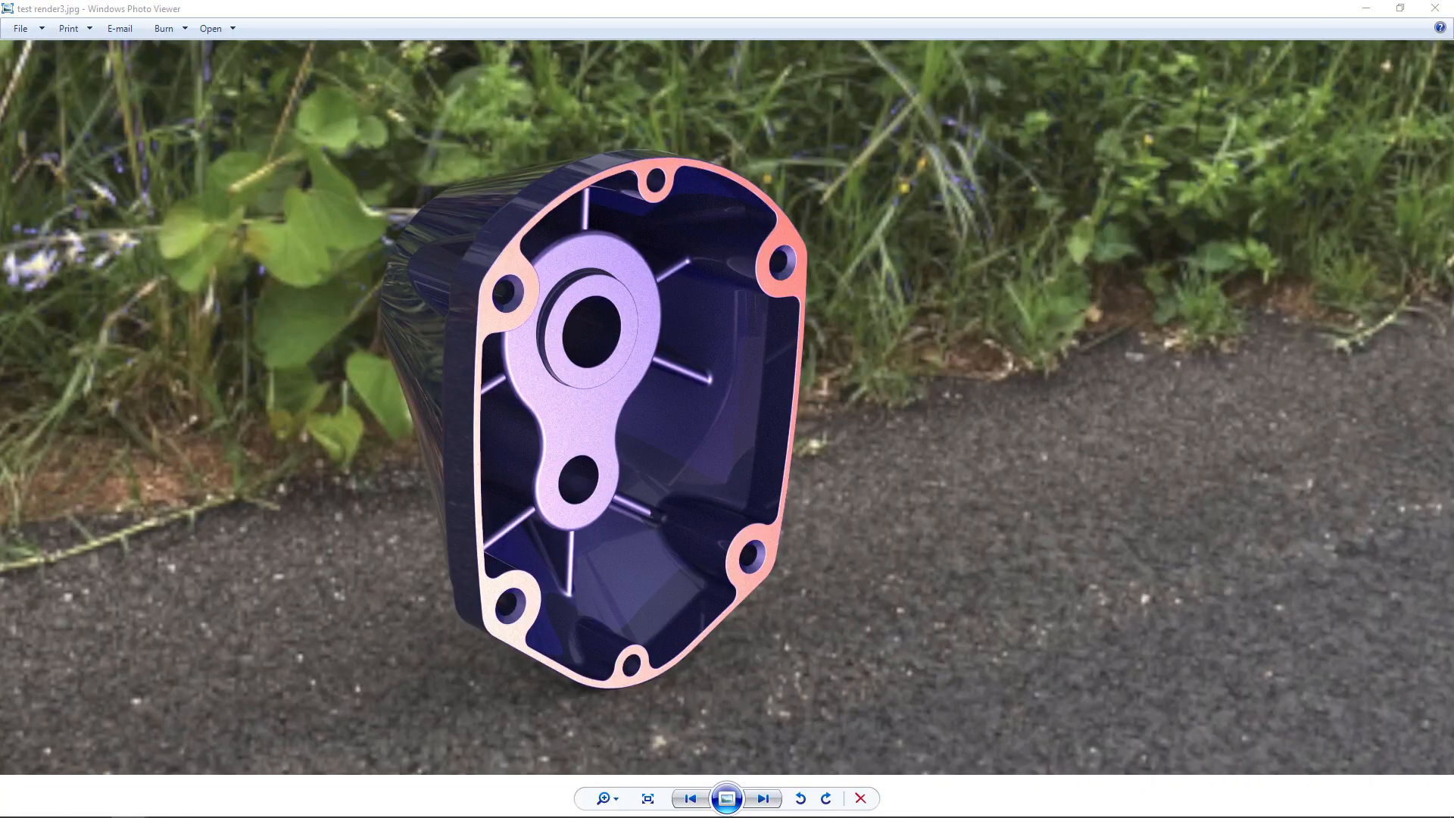
Step: Switch to the HDRI Haven site in the browser, open the Cayley Interior HDRI and review its download resolutions and sample renders
{"action": "left_click_drag", "start_coordinate": [1453, 12], "coordinate": [760, 0]}
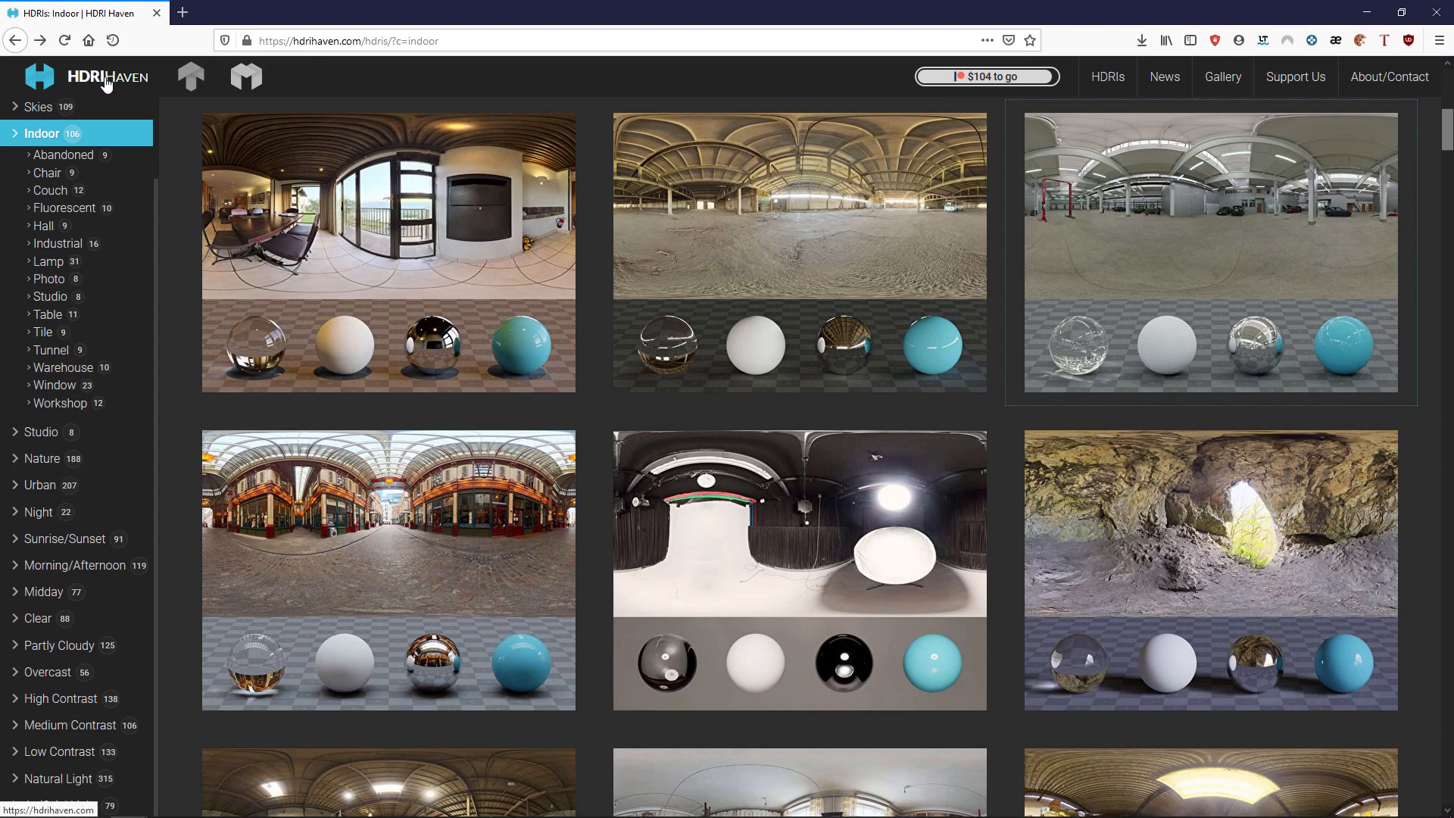
{"action": "left_click", "coordinate": [444, 271]}
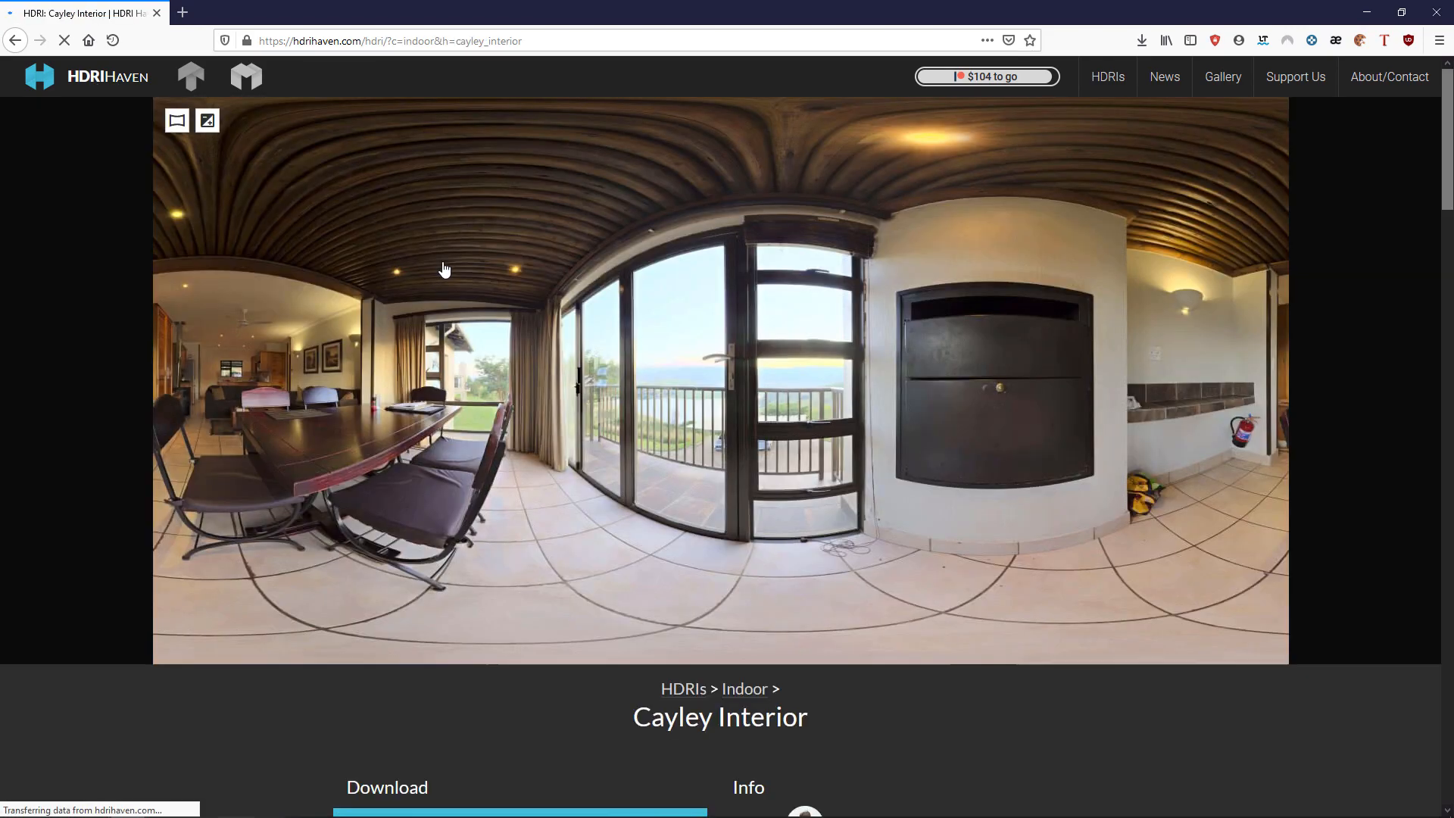
{"action": "scroll", "coordinate": [481, 491], "scroll_direction": "down", "scroll_amount": 4}
{"action": "scroll", "coordinate": [482, 491], "scroll_direction": "down", "scroll_amount": 7}
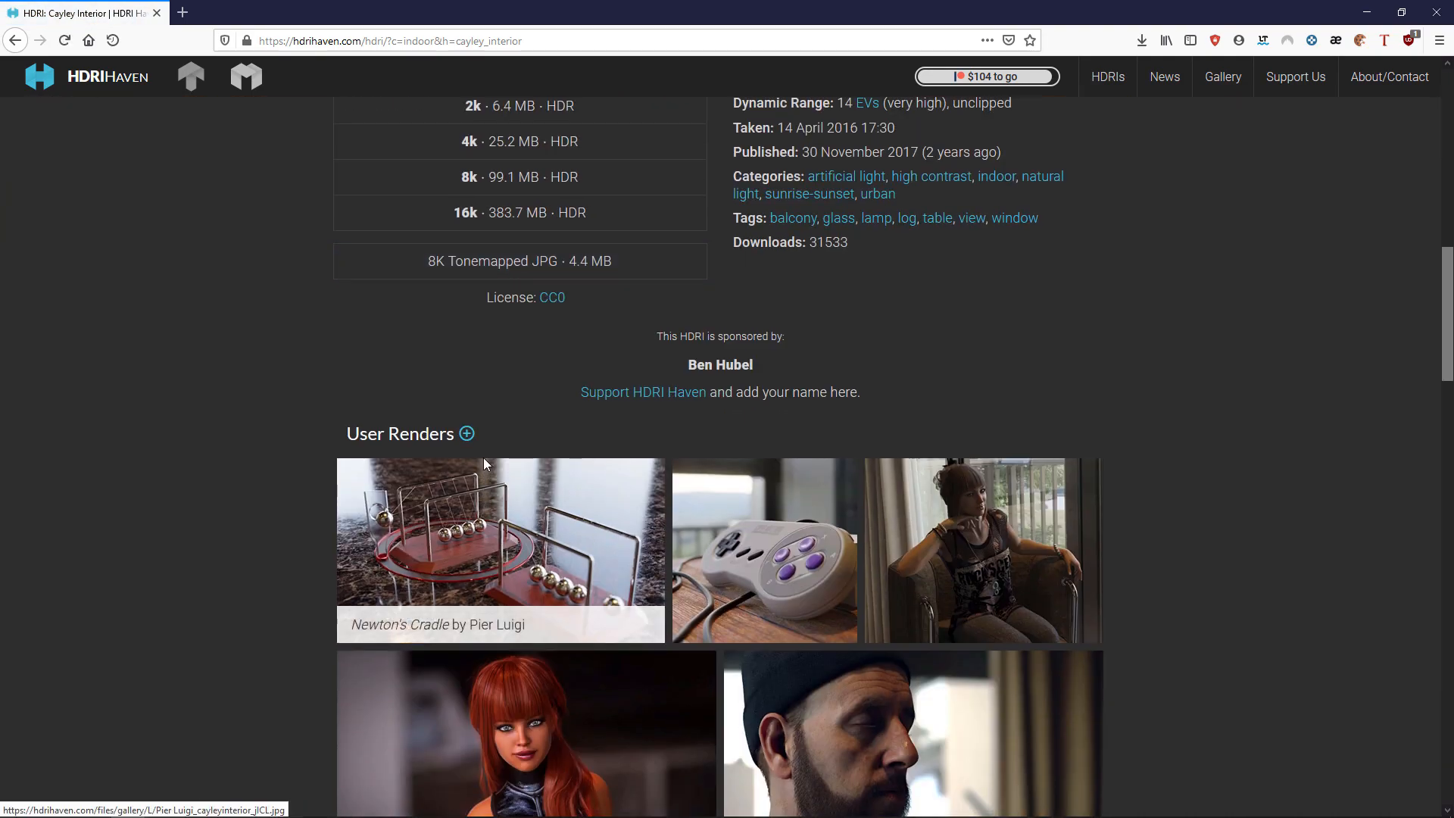
{"action": "scroll", "coordinate": [480, 455], "scroll_direction": "up", "scroll_amount": 2}
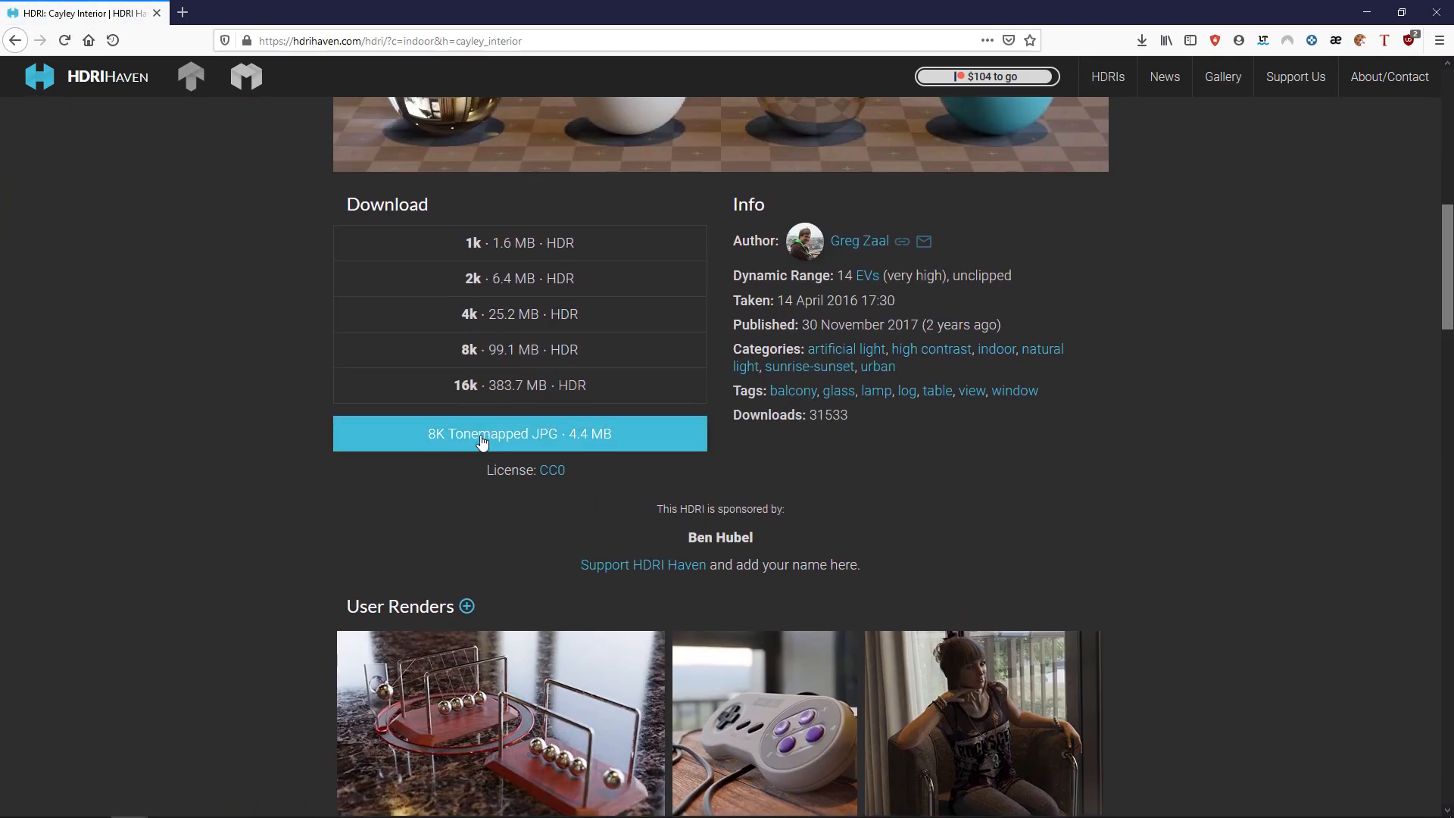
{"action": "left_click", "coordinate": [471, 393]}
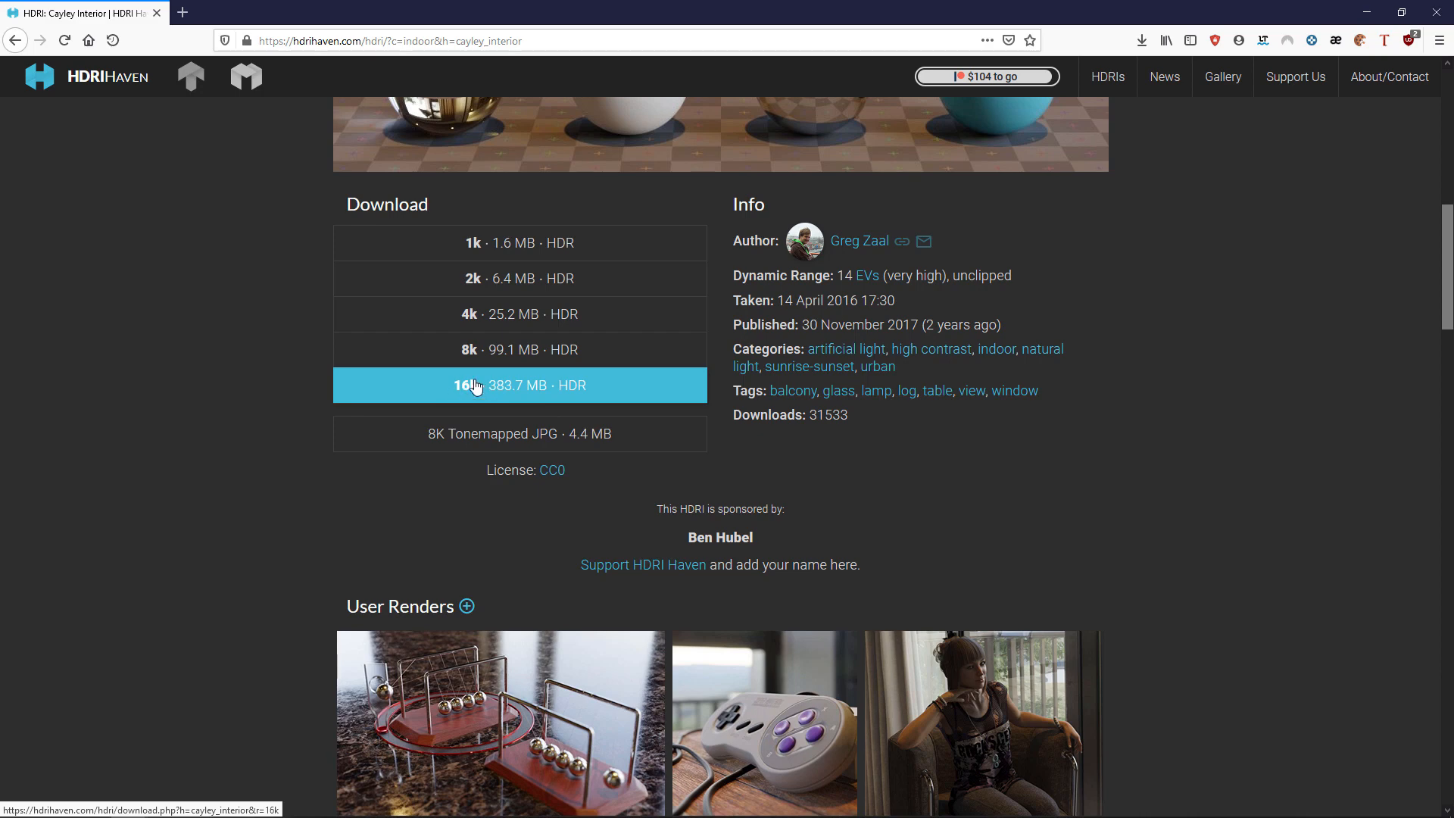
{"action": "scroll", "coordinate": [347, 418], "scroll_direction": "up", "scroll_amount": 6}
{"action": "scroll", "coordinate": [347, 418], "scroll_direction": "down", "scroll_amount": 2}
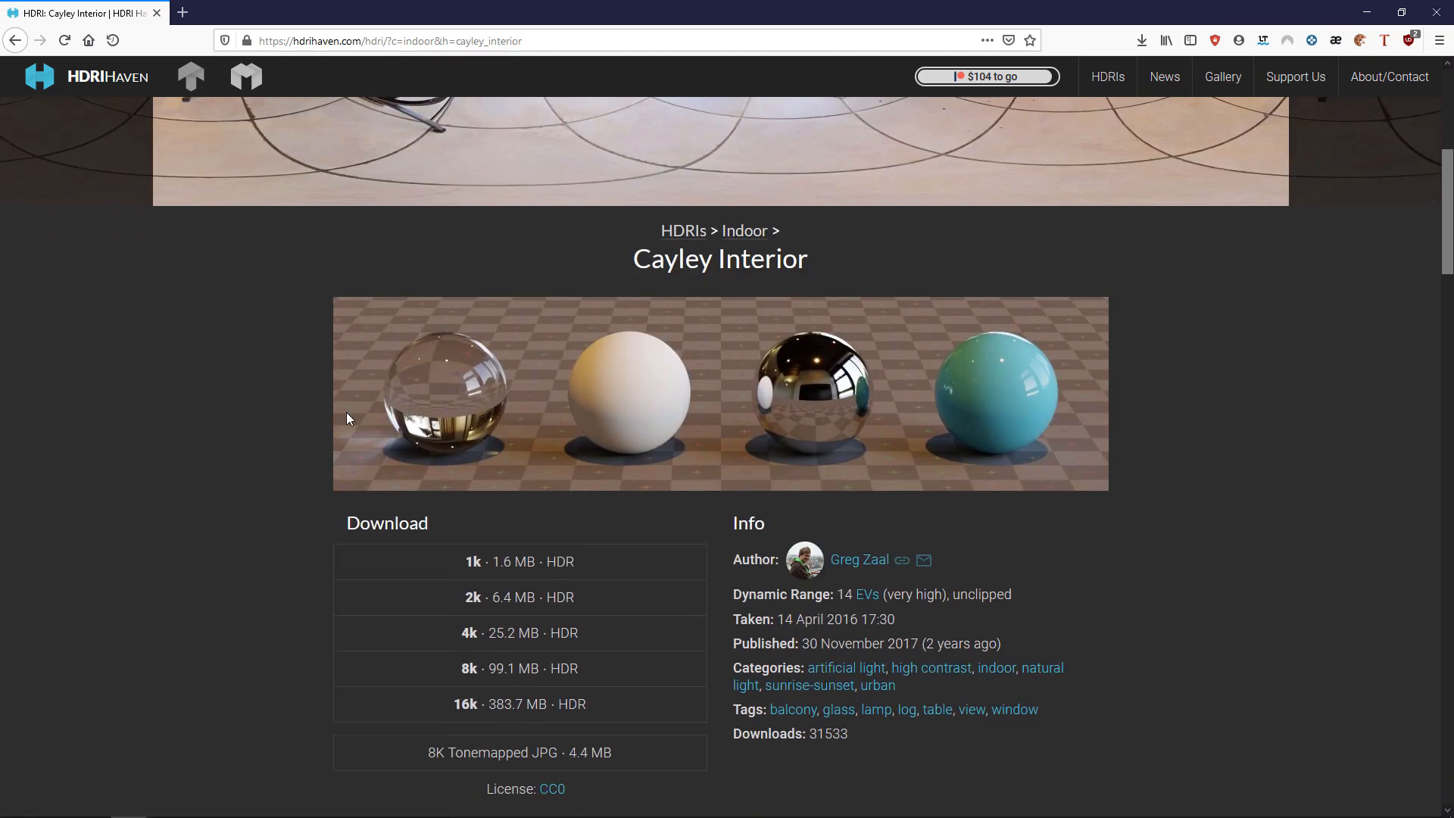
{"action": "scroll", "coordinate": [347, 418], "scroll_direction": "up", "scroll_amount": 6}
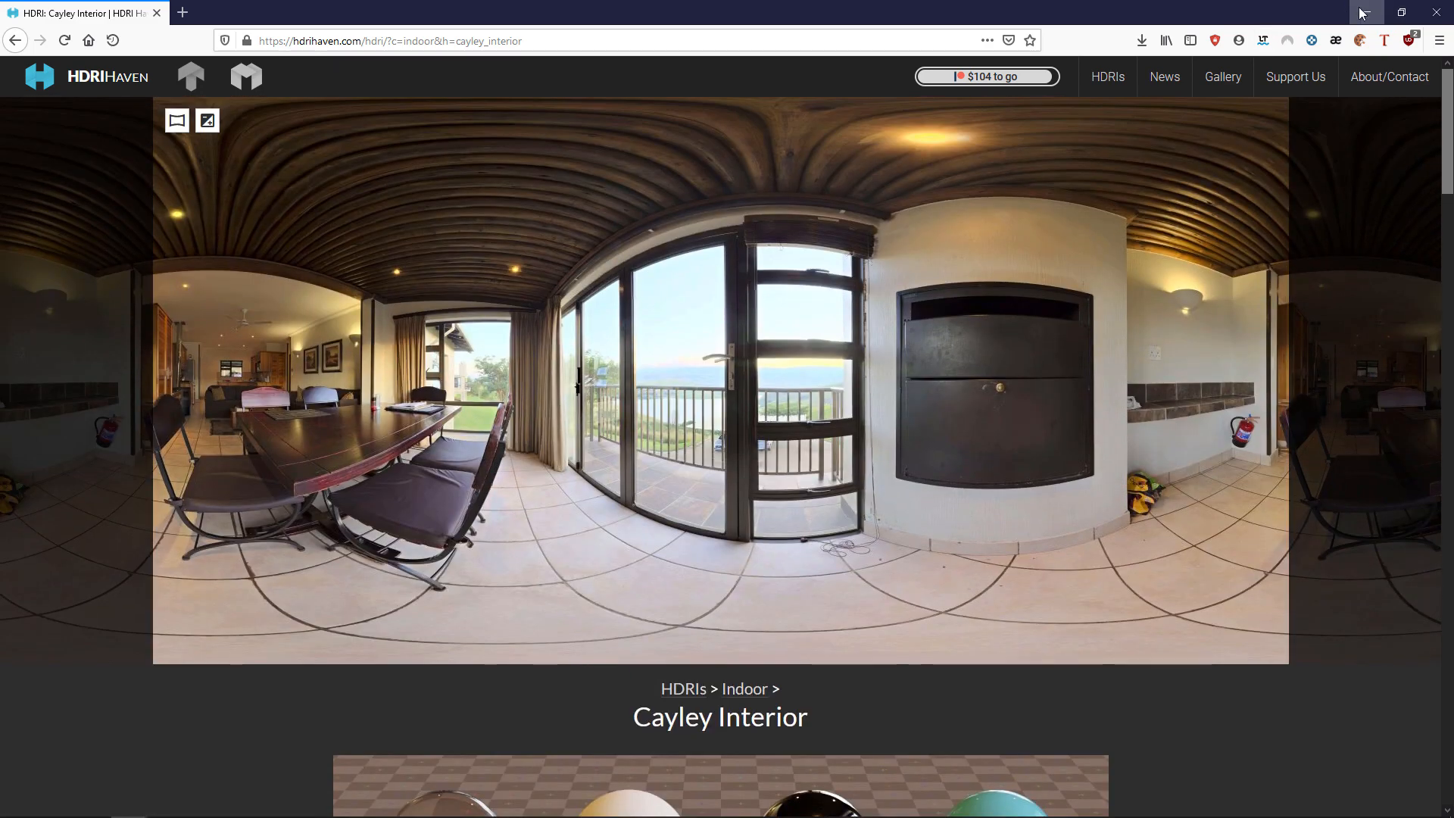
Step: Return from the browser and the image viewer to Creo Parametric and close the render-to-file settings
{"action": "left_click", "coordinate": [1367, 12]}
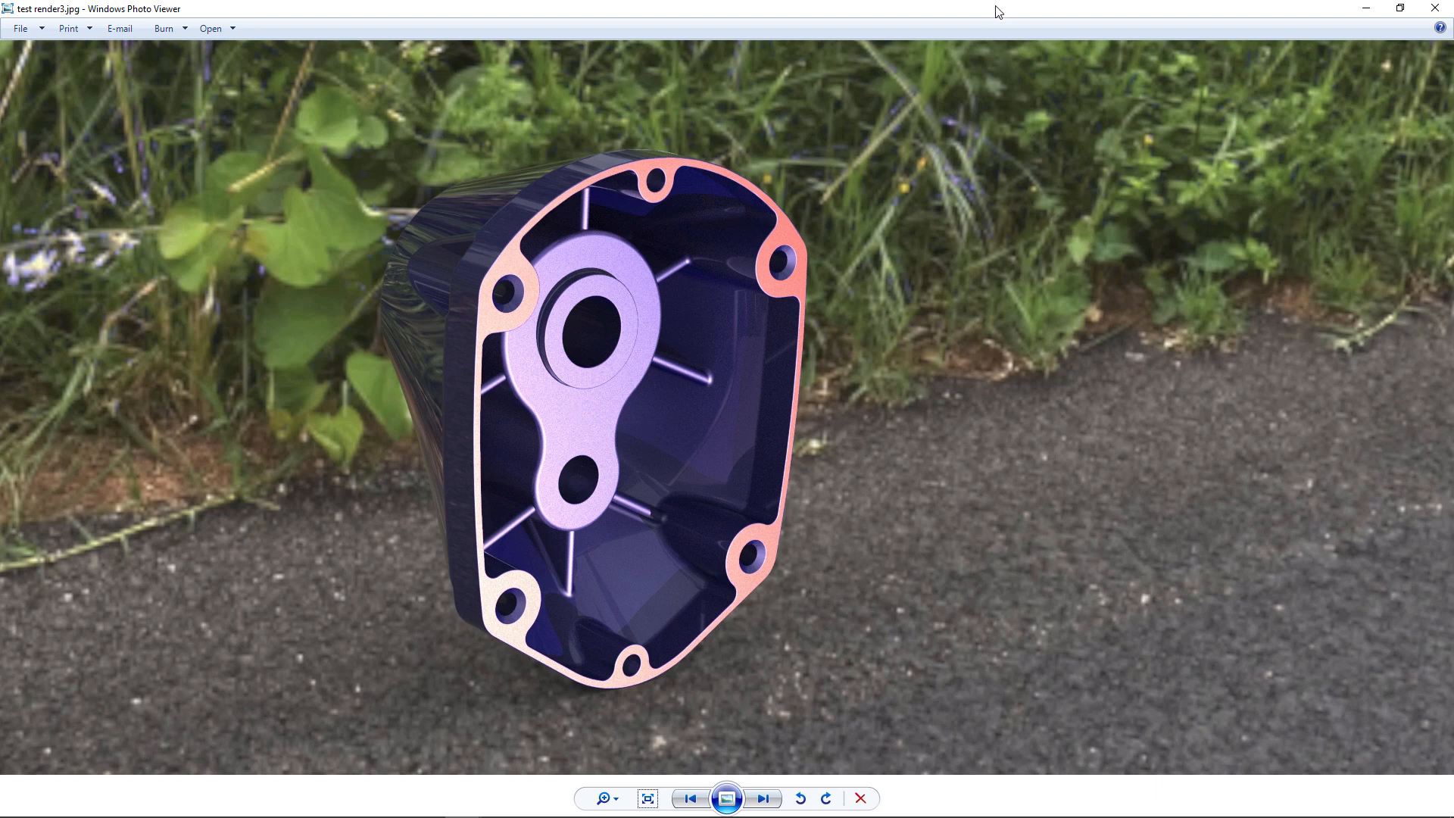
{"action": "left_click_drag", "start_coordinate": [996, 6], "coordinate": [0, 136]}
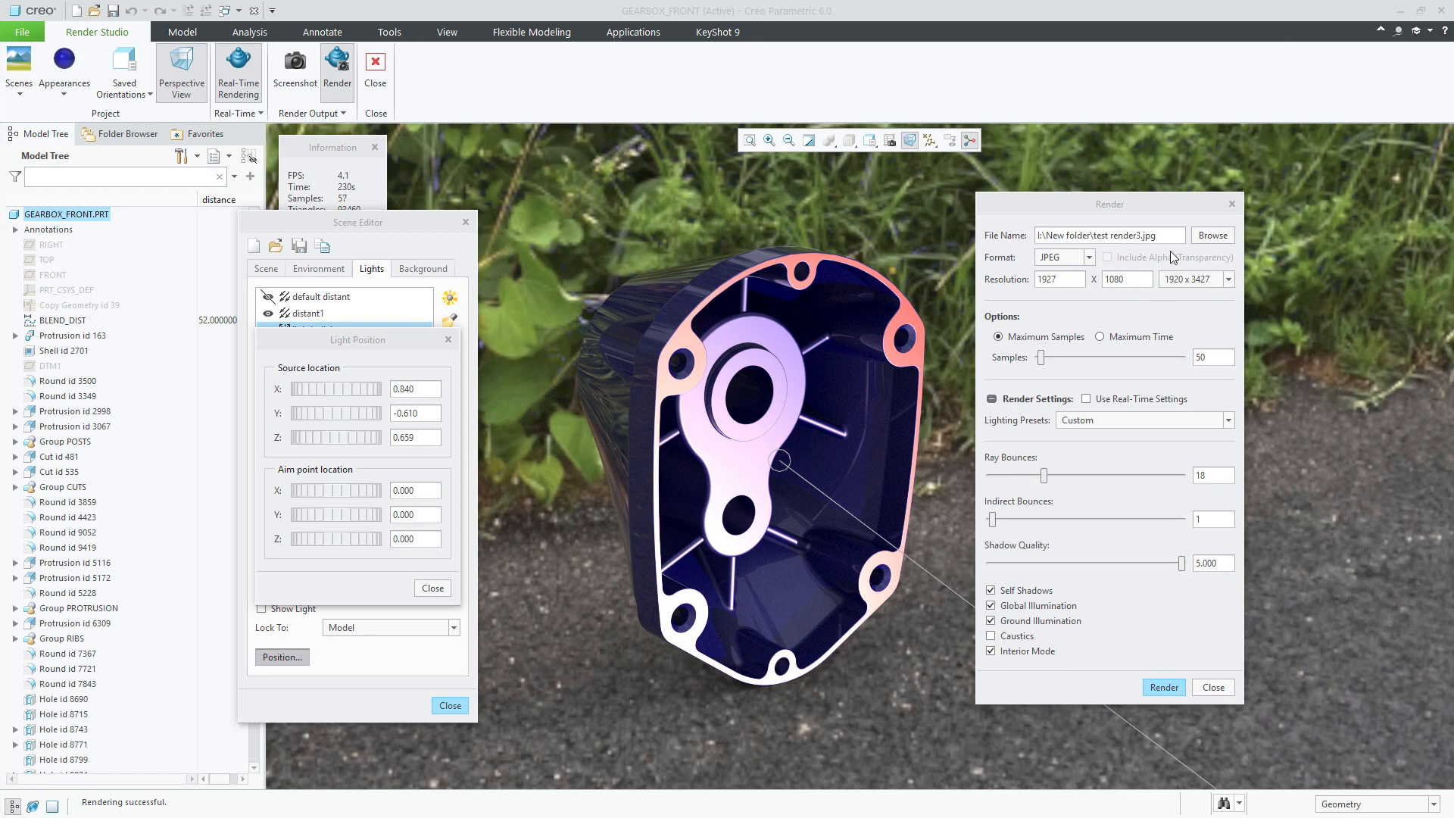
{"action": "left_click", "coordinate": [1231, 203]}
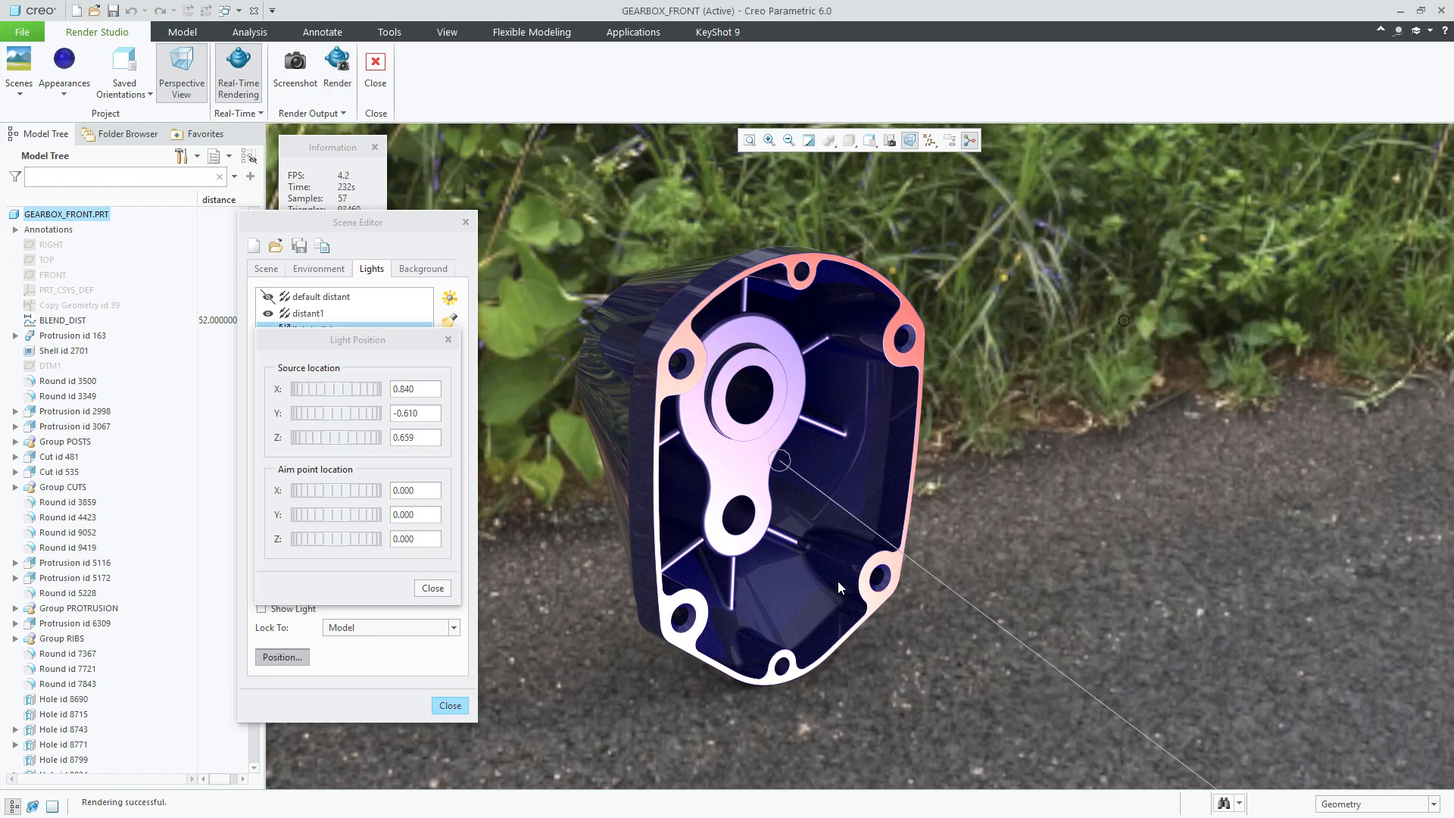
Step: Close the light position settings and the Scene Editor
{"action": "left_click", "coordinate": [467, 221]}
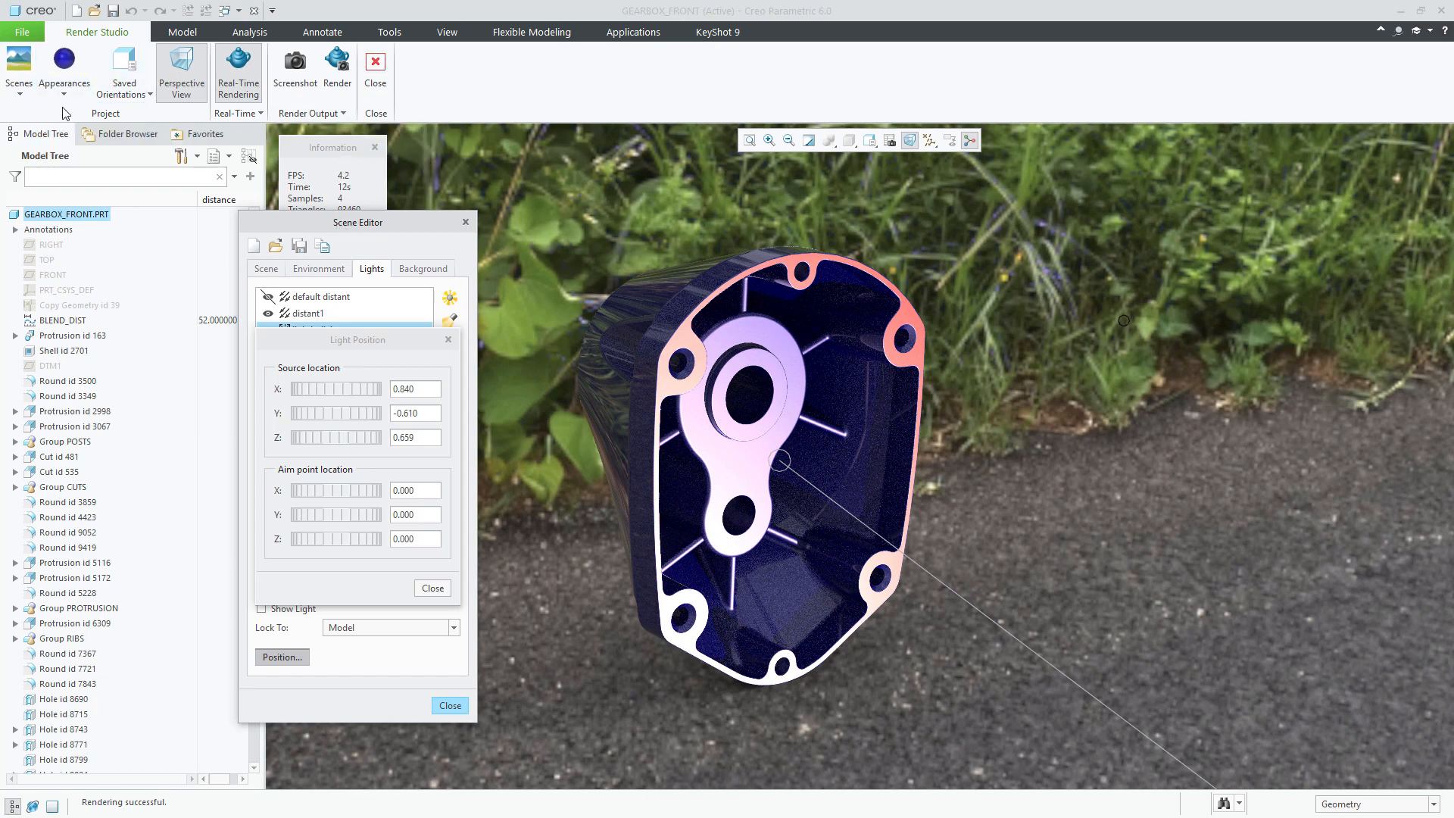
{"action": "left_click", "coordinate": [747, 368]}
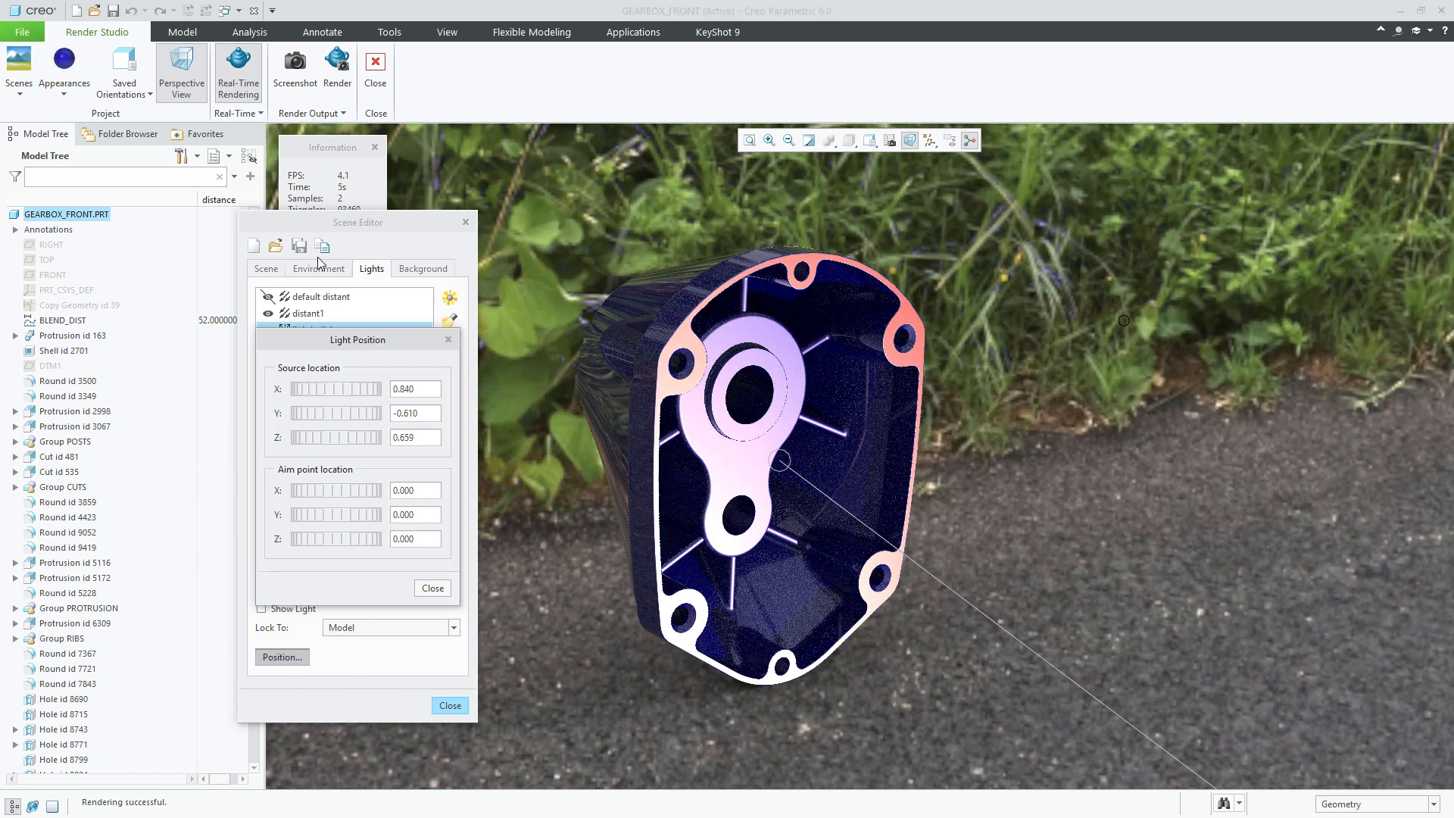
{"action": "left_click_drag", "start_coordinate": [336, 218], "coordinate": [457, 218]}
{"action": "left_click", "coordinate": [432, 588]}
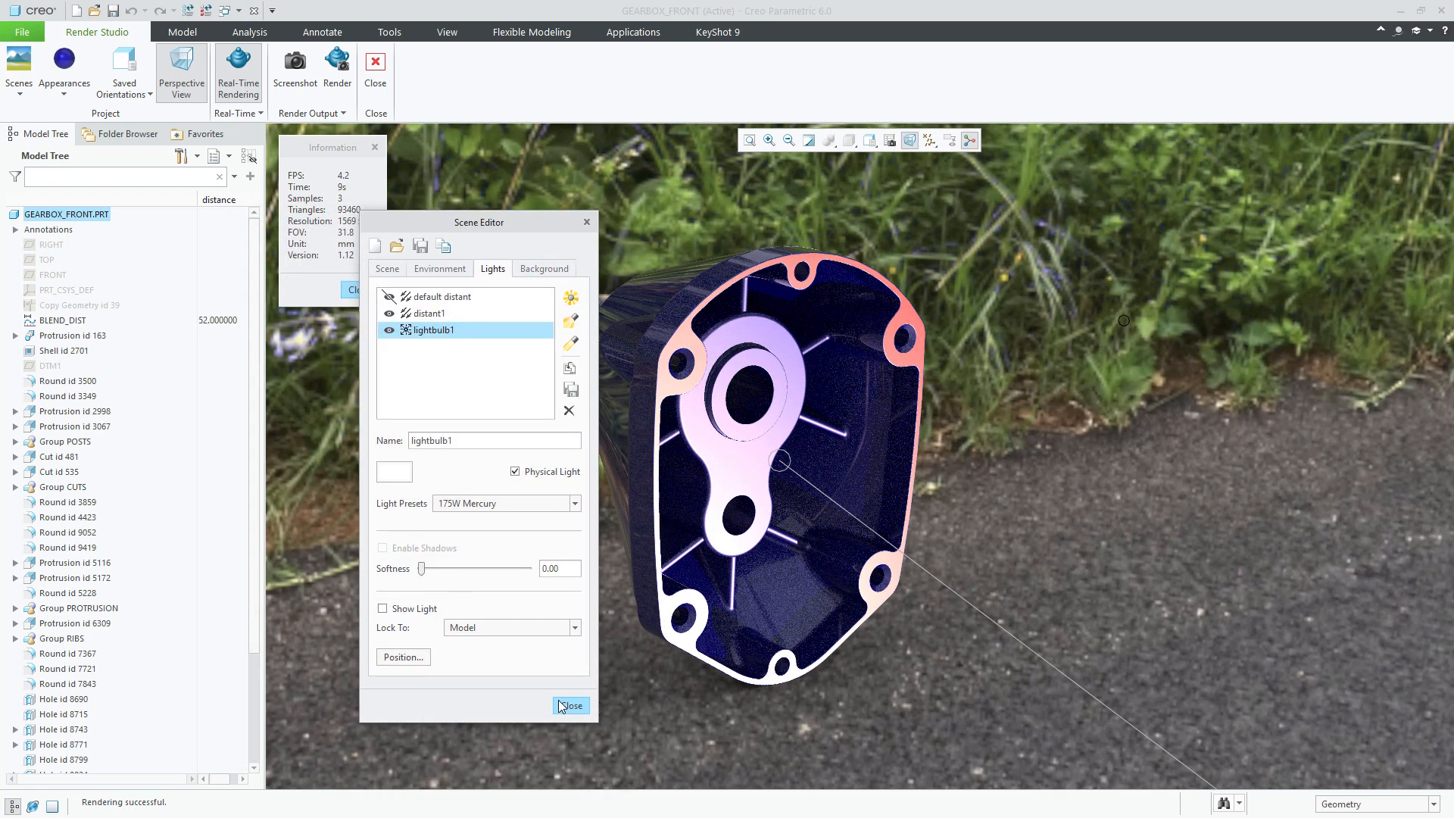
{"action": "left_click", "coordinate": [571, 706]}
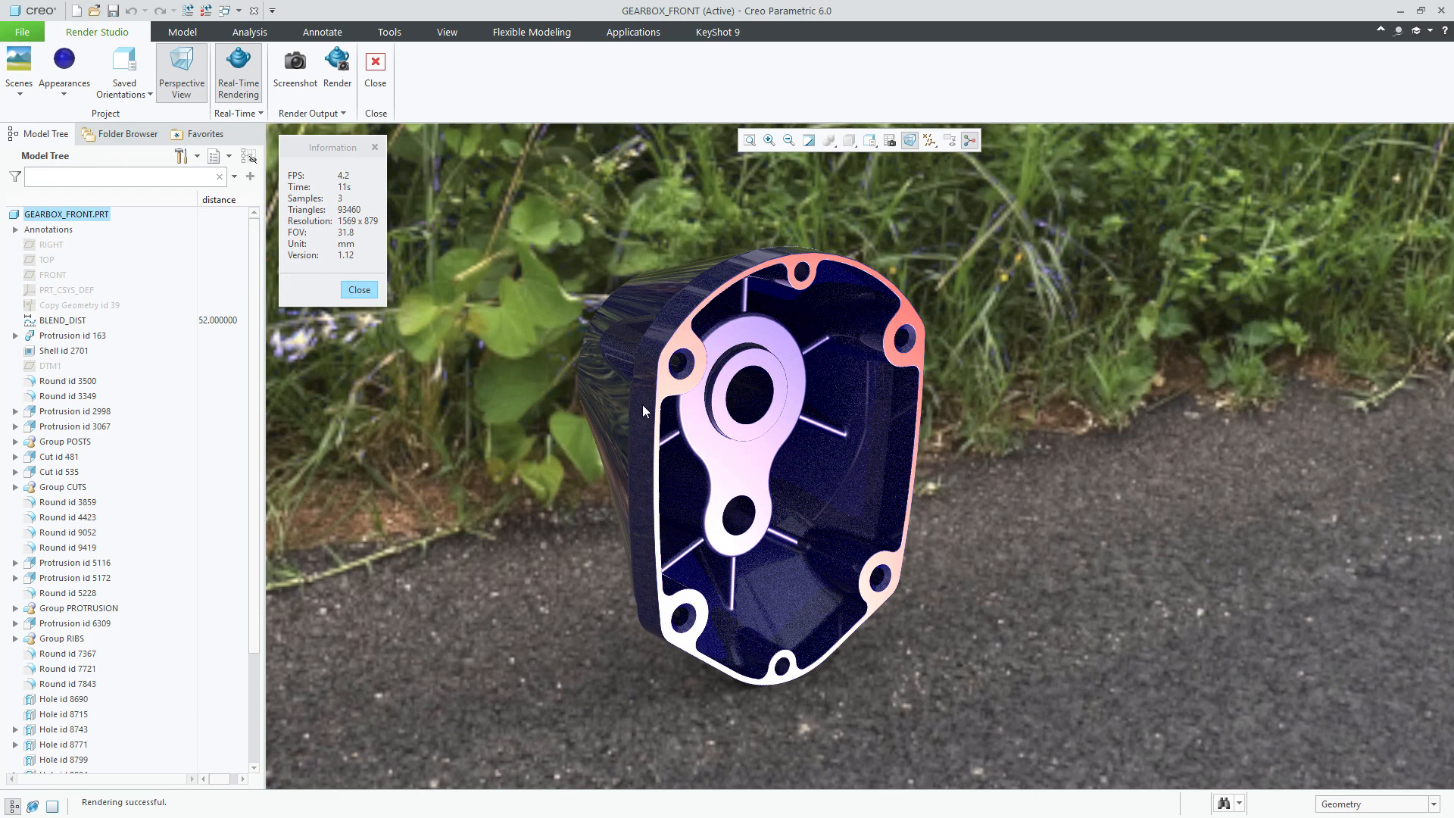
Step: Examine the housing's rim edges up close in the real-time rendering, and in the modelling environment highlight the edges rounded by Round 1
{"action": "scroll", "coordinate": [746, 264], "scroll_direction": "down", "scroll_amount": 3}
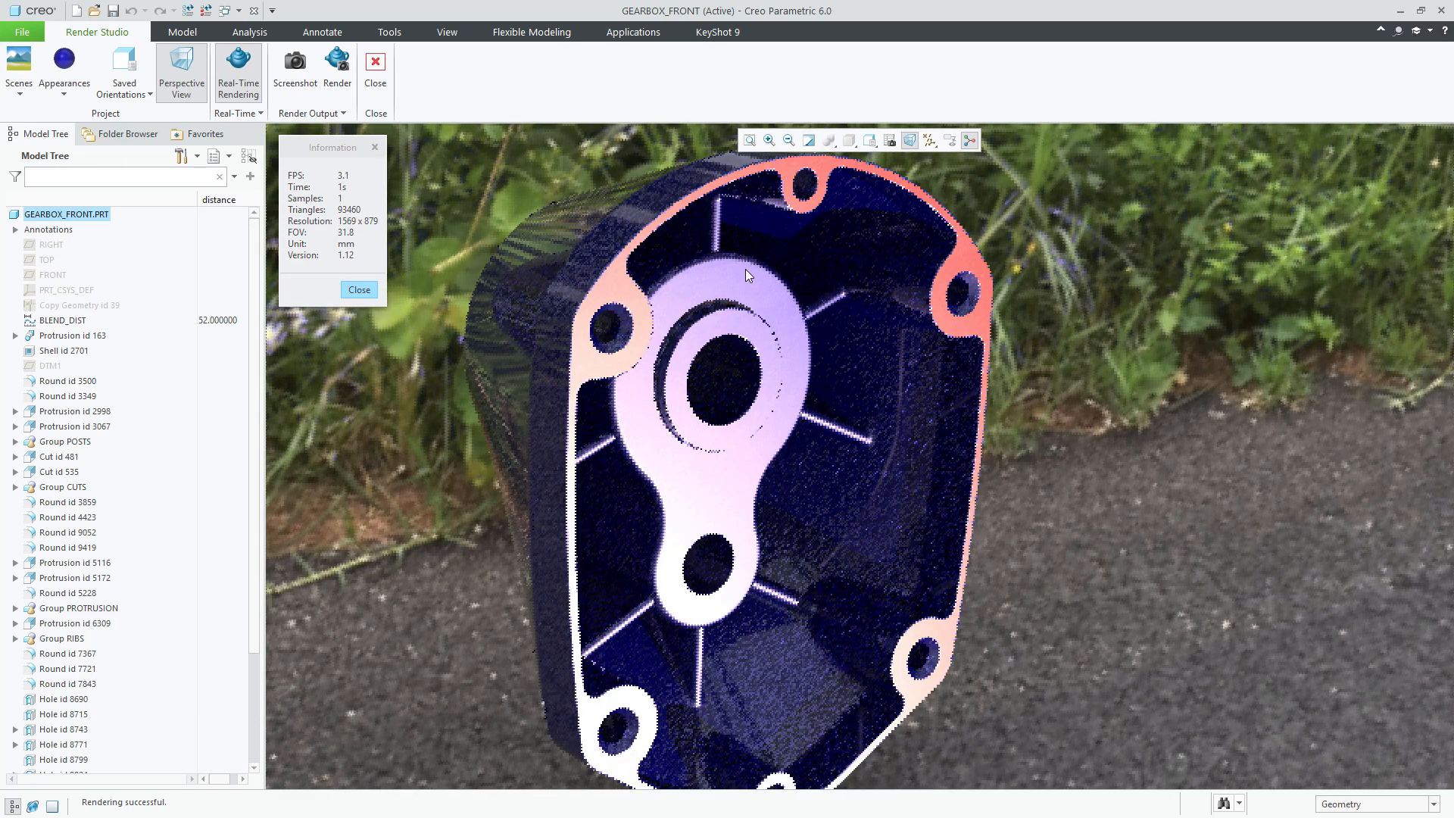
{"action": "scroll", "coordinate": [747, 267], "scroll_direction": "down", "scroll_amount": 5}
{"action": "middle_click_drag", "start_coordinate": [791, 405], "coordinate": [830, 661], "text": "shift"}
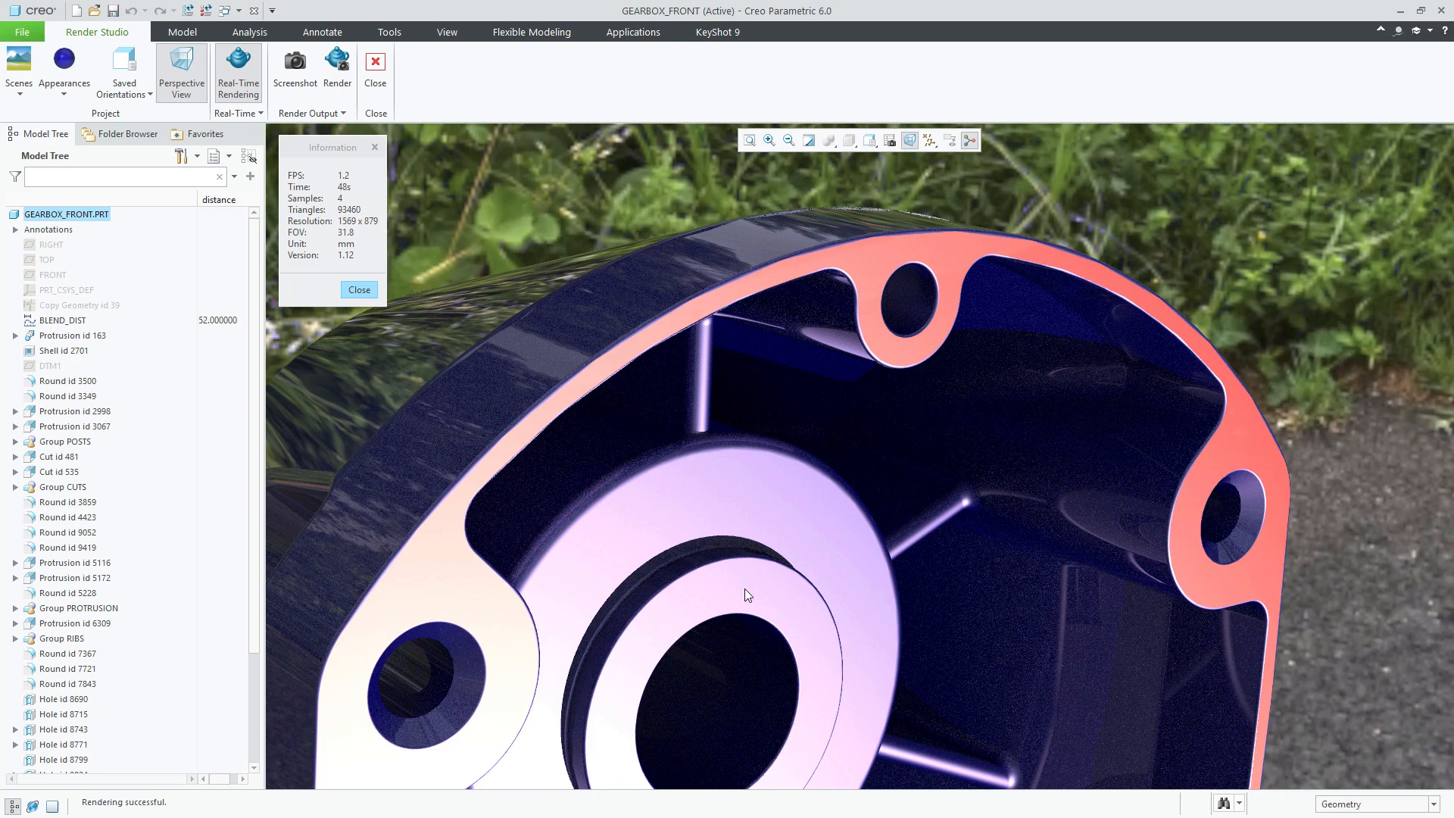
{"action": "scroll", "coordinate": [747, 569], "scroll_direction": "up", "scroll_amount": 5}
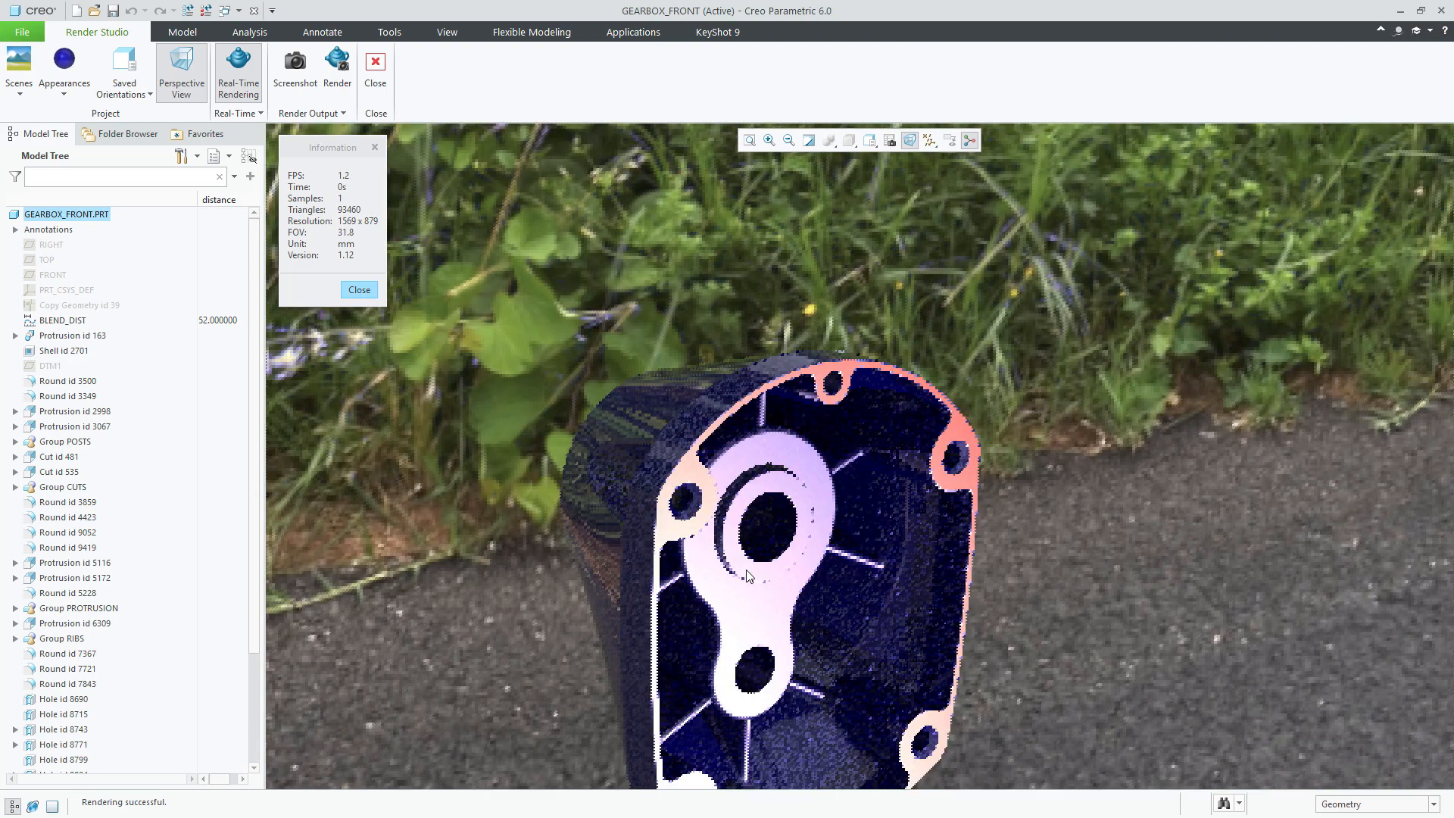
{"action": "left_click", "coordinate": [184, 34]}
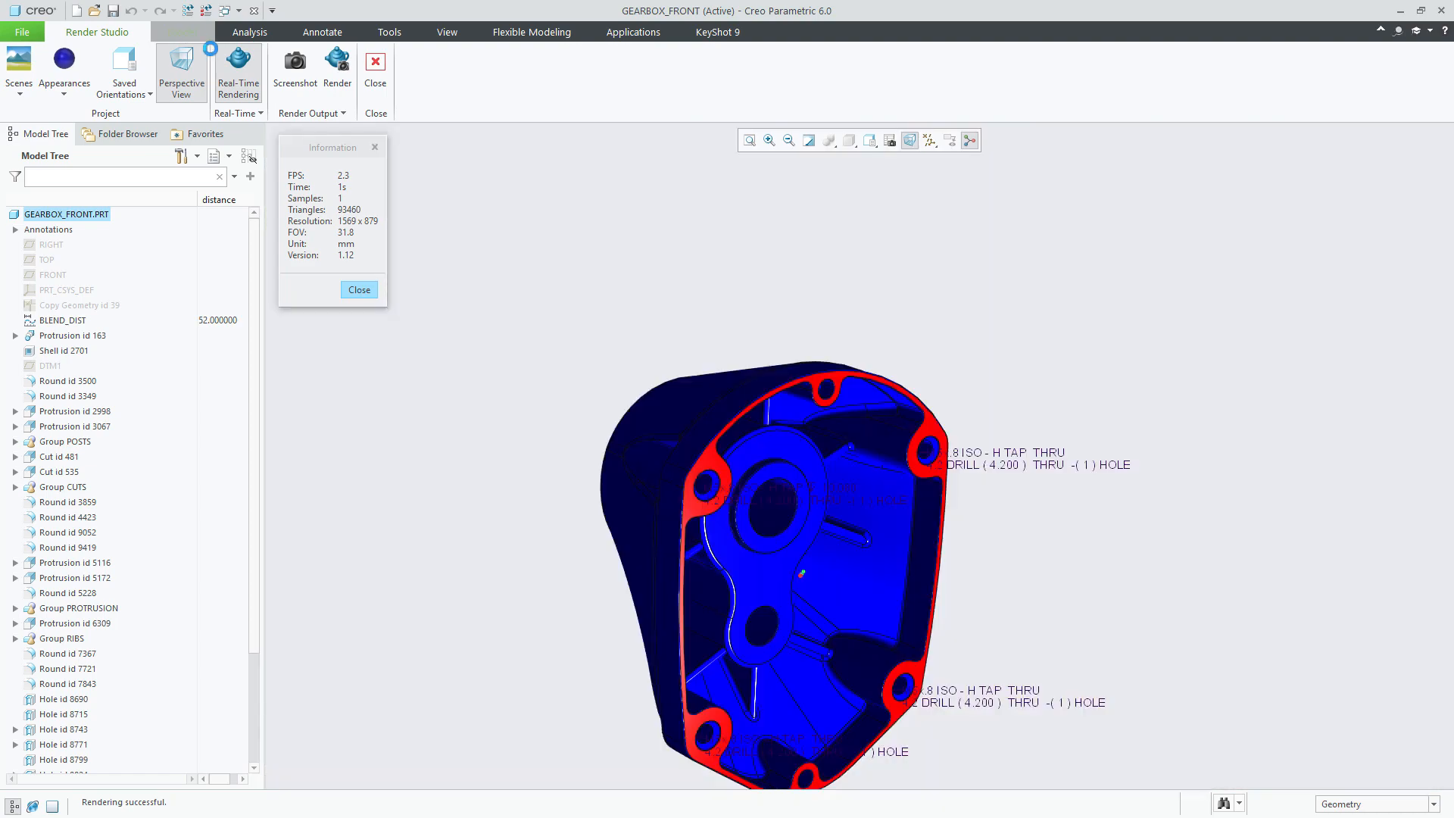
{"action": "scroll", "coordinate": [89, 669], "scroll_direction": "down", "scroll_amount": 3}
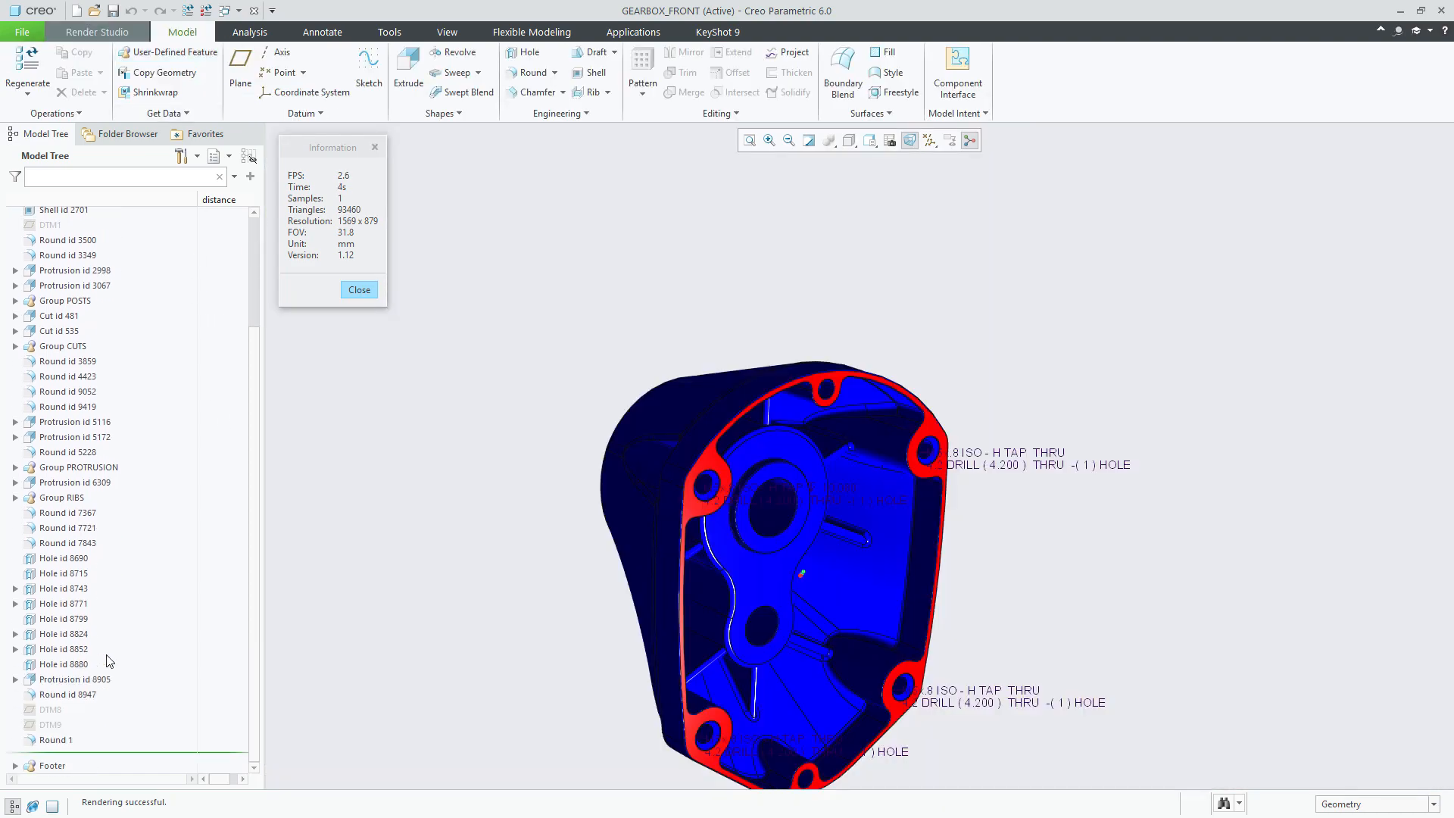
{"action": "left_click", "coordinate": [55, 742]}
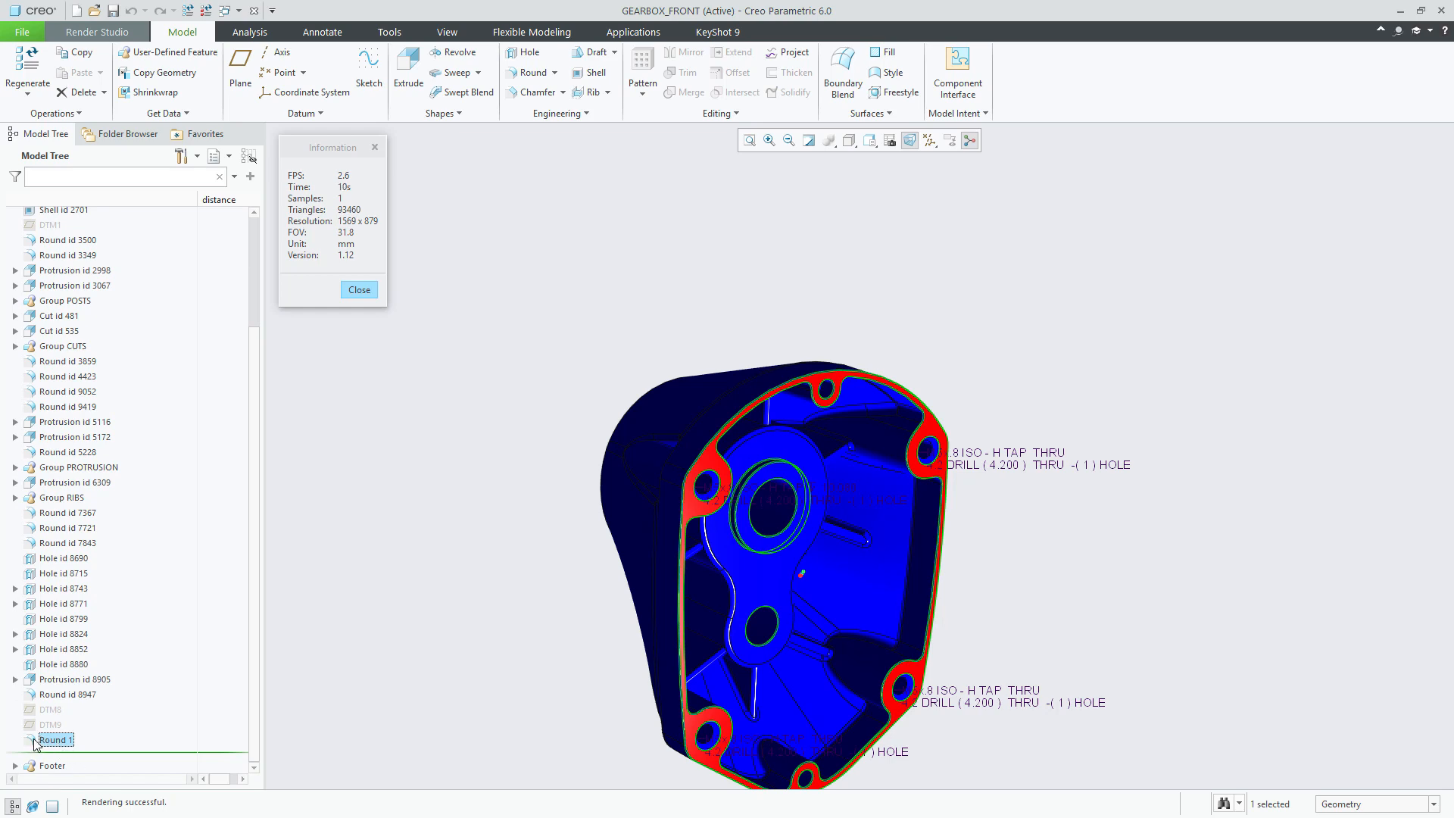
{"action": "scroll", "coordinate": [830, 401], "scroll_direction": "down", "scroll_amount": 5}
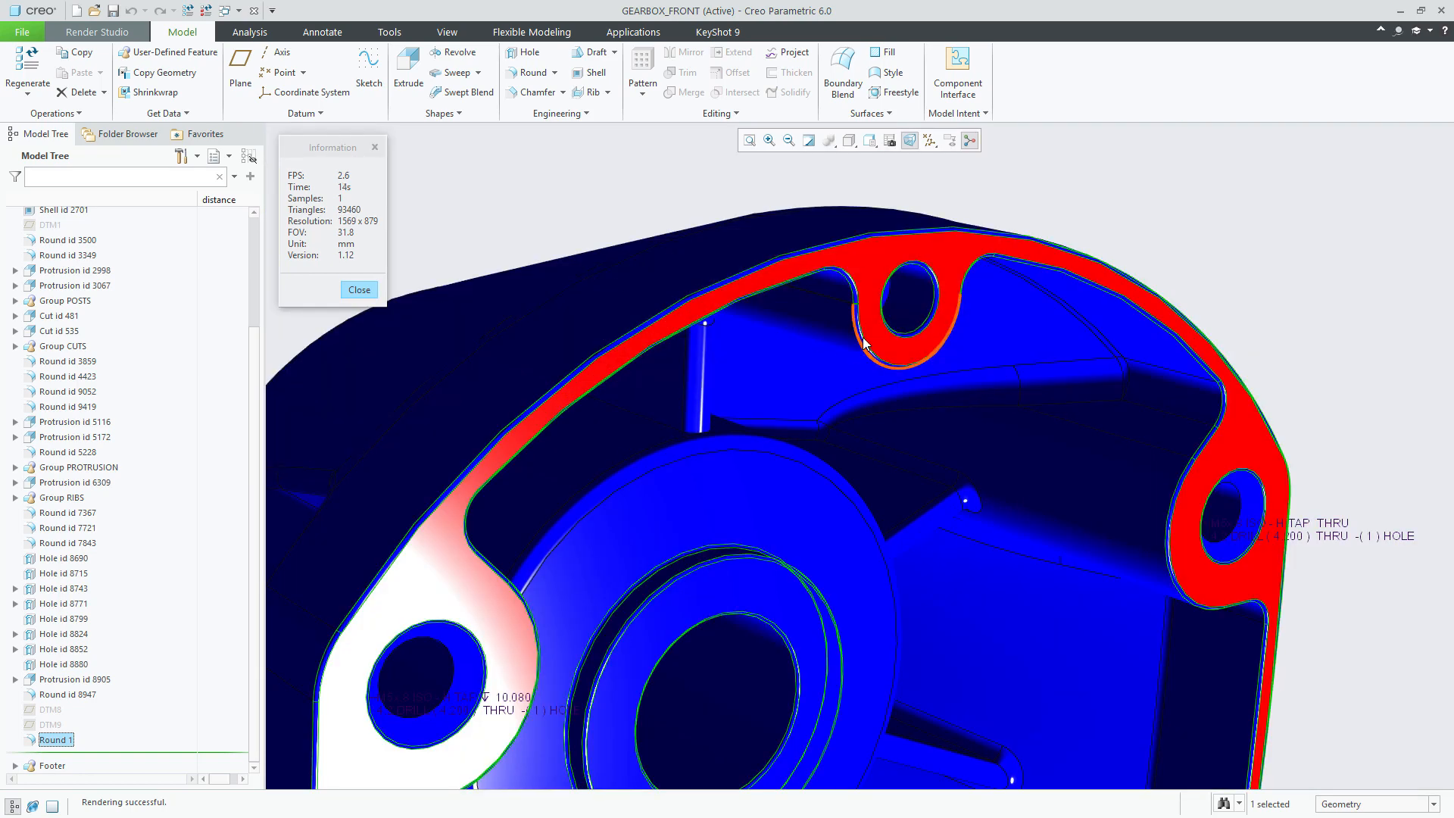
{"action": "middle_click_drag", "start_coordinate": [795, 422], "coordinate": [724, 467], "text": "shift"}
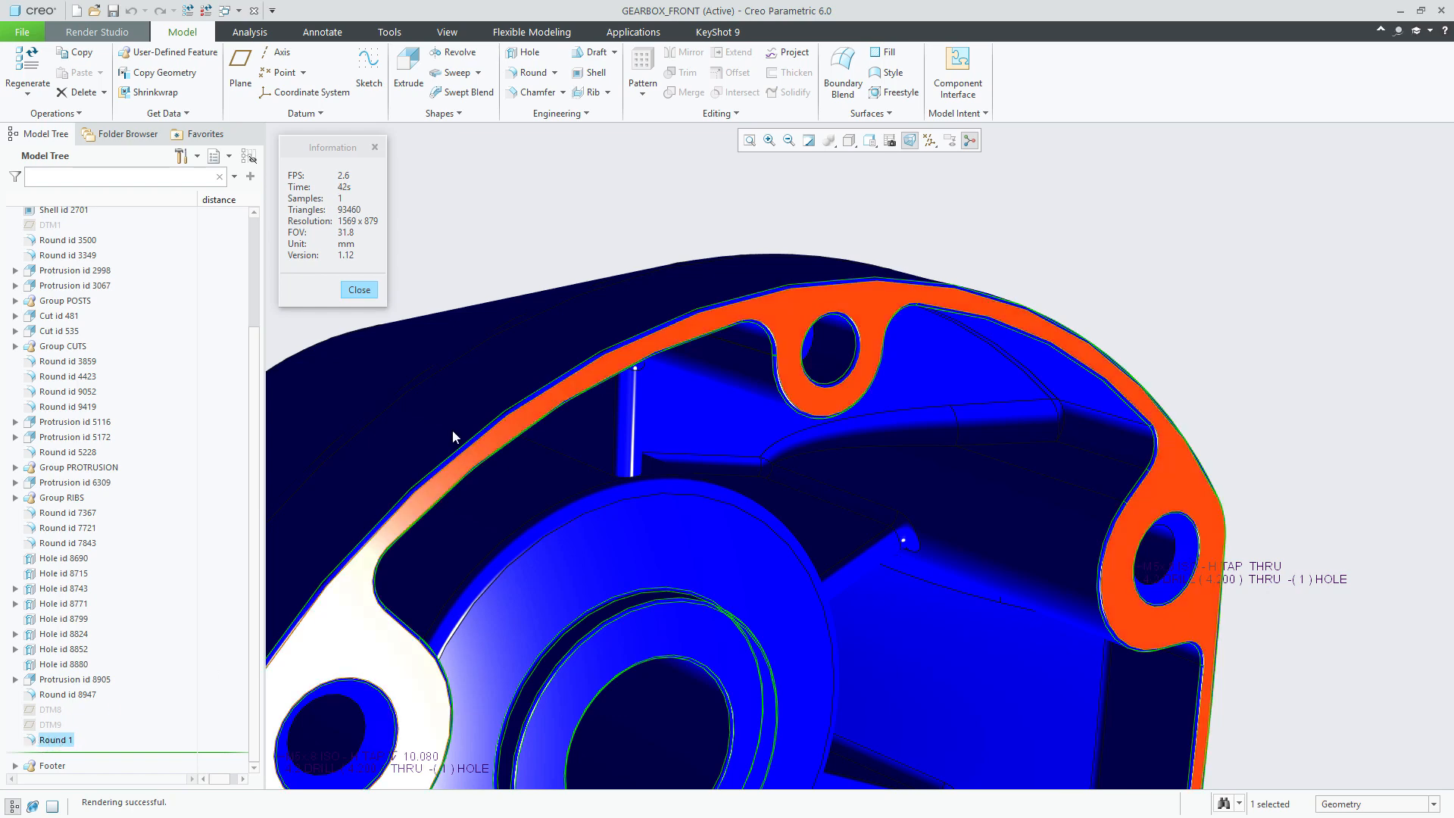
{"action": "left_click", "coordinate": [599, 203]}
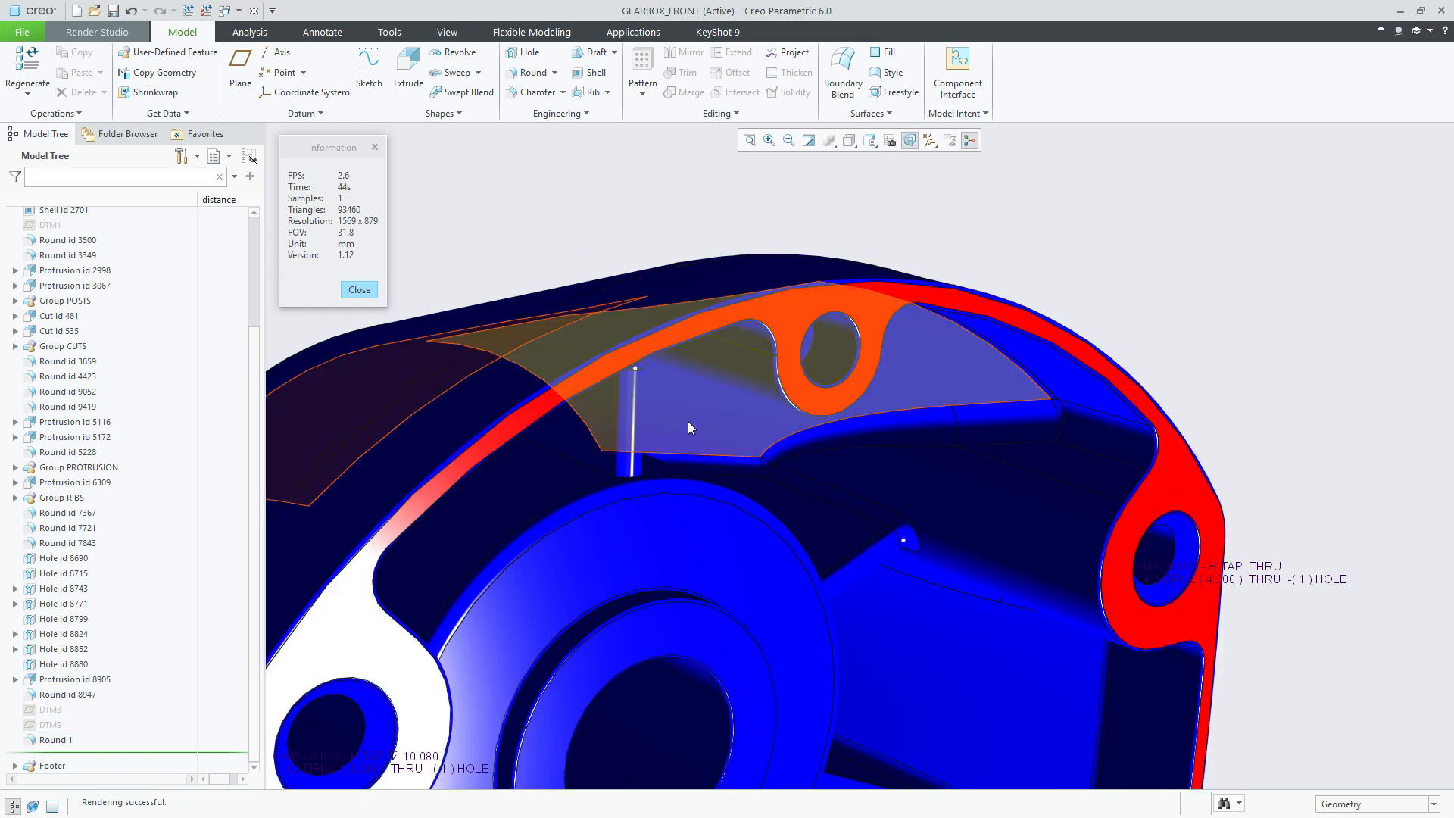
Step: Suppress the Round 1 feature of the gearbox front housing
{"action": "scroll", "coordinate": [688, 421], "scroll_direction": "up", "scroll_amount": 3}
{"action": "right_click", "coordinate": [65, 741]}
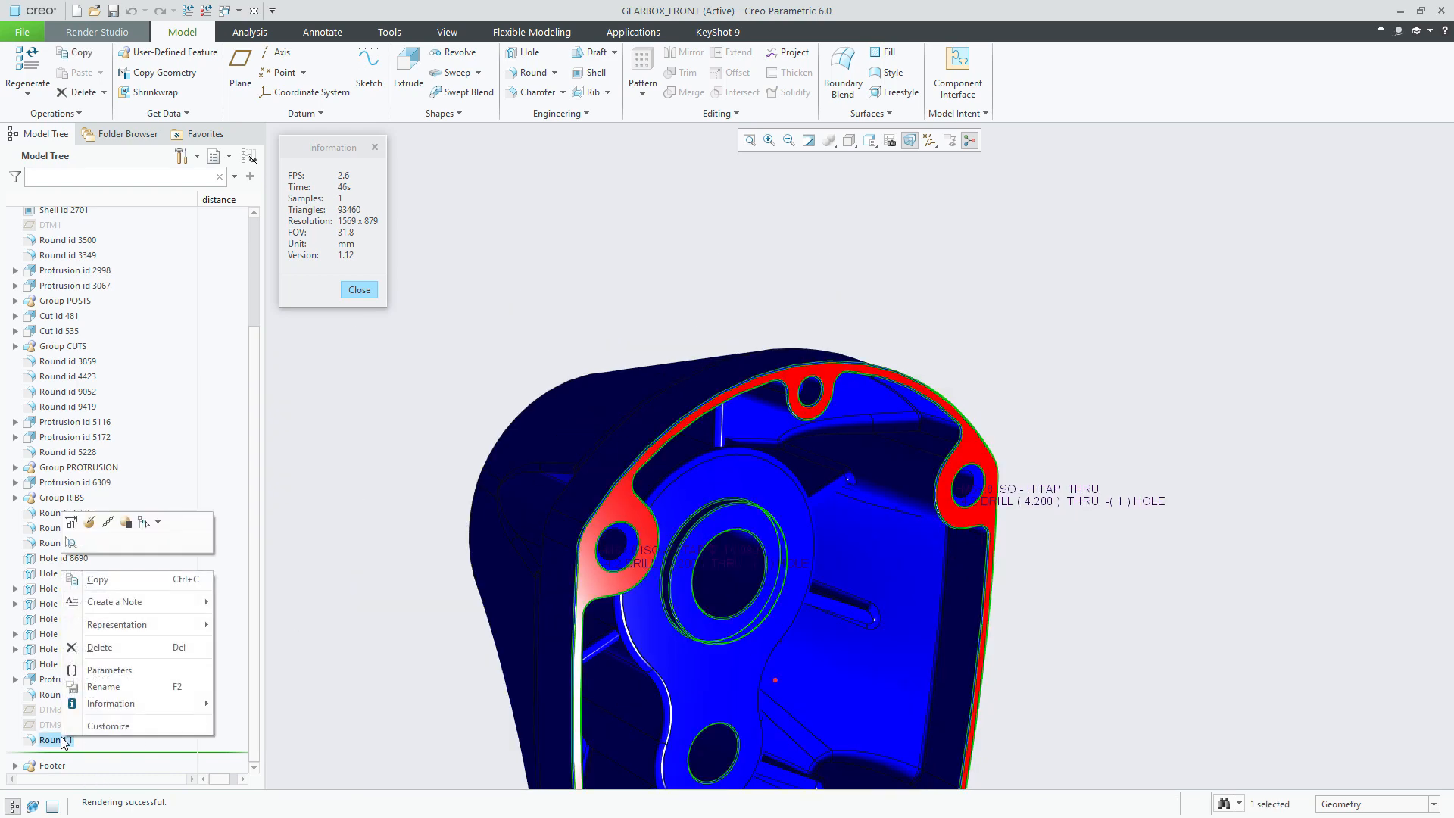
{"action": "left_click", "coordinate": [127, 522]}
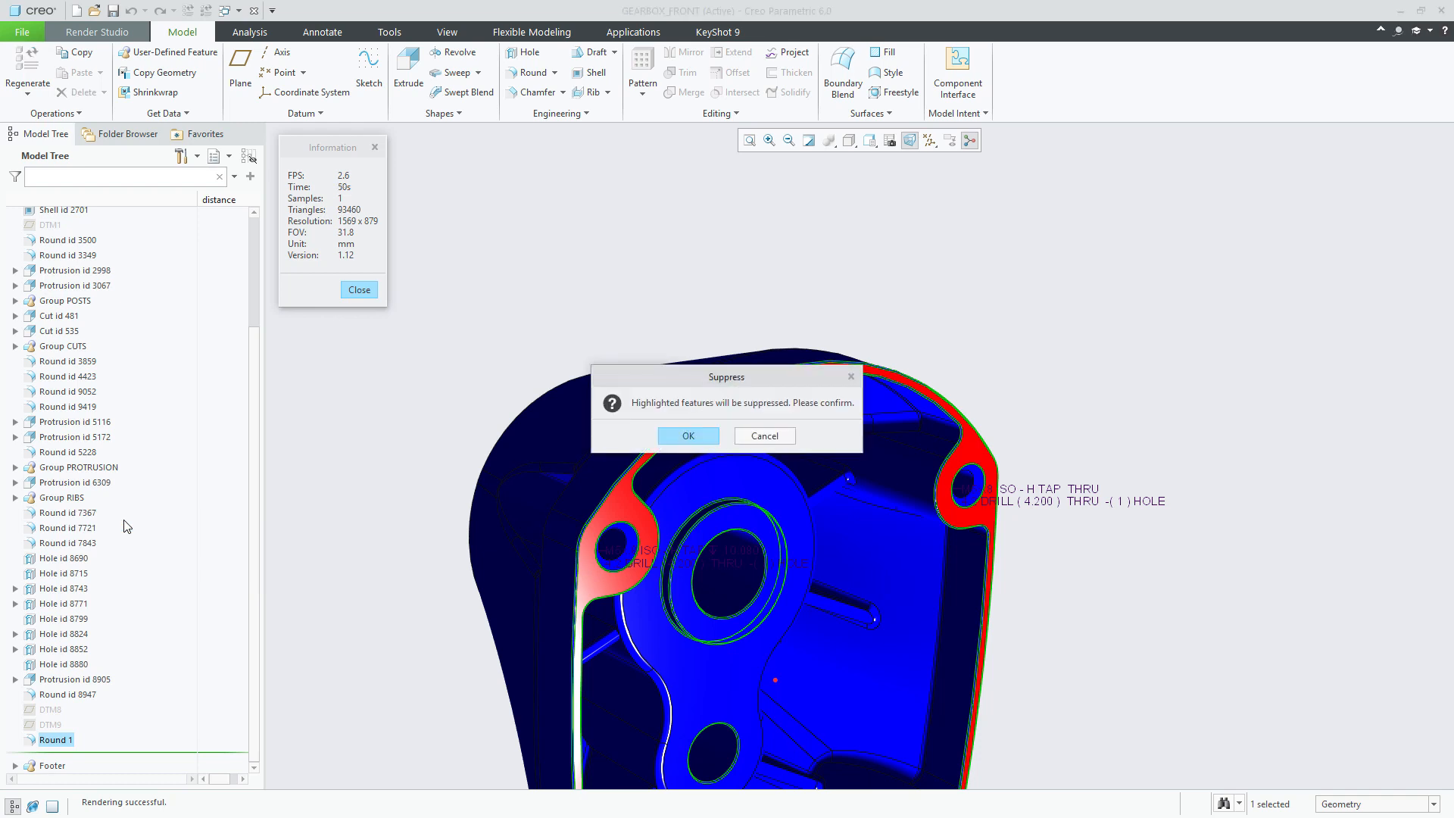
{"action": "left_click", "coordinate": [688, 436]}
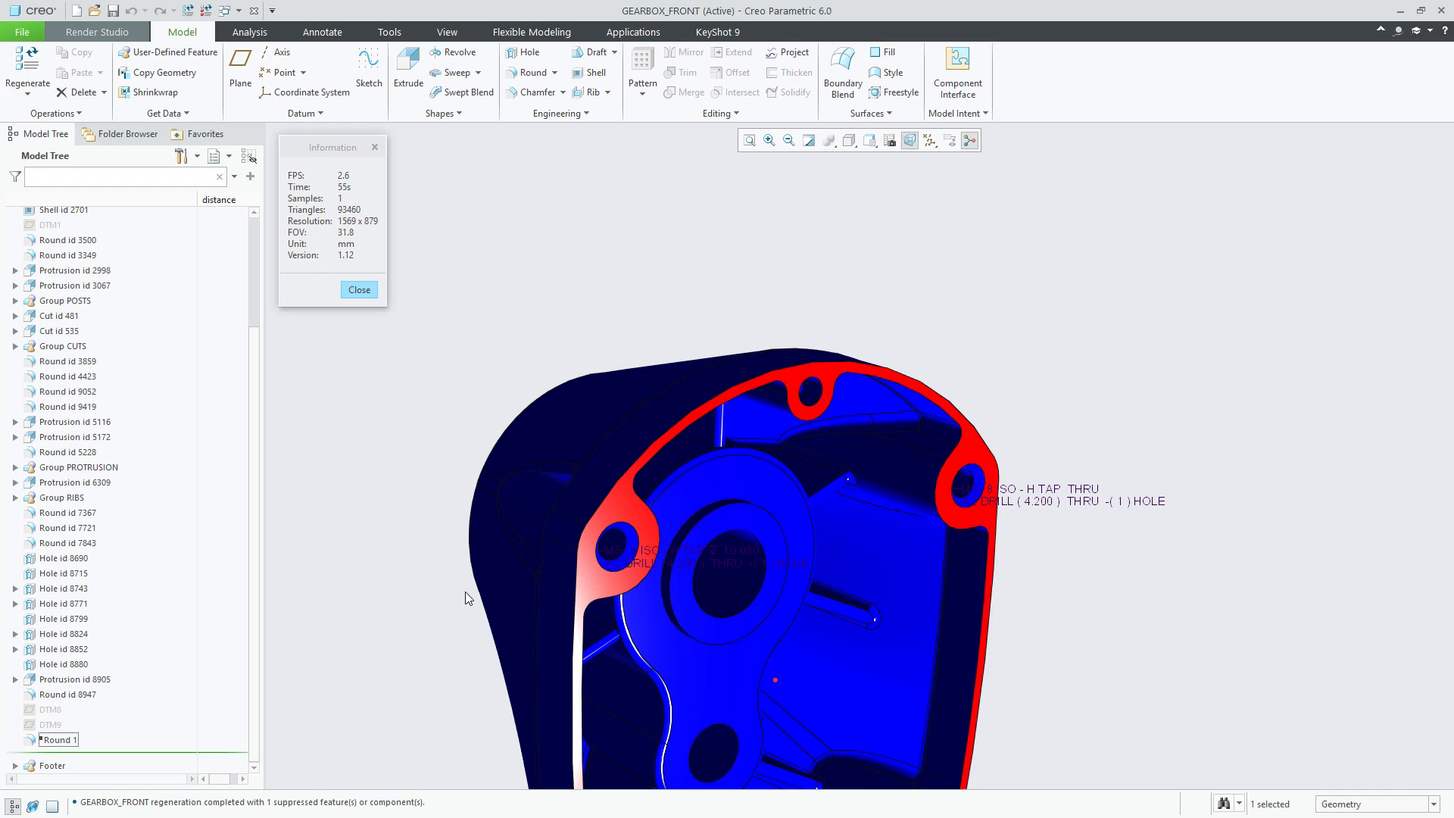
Step: Resume the suppressed Round 1 feature of the gearbox front housing and clear the selection
{"action": "middle_click_drag", "start_coordinate": [461, 529], "coordinate": [425, 416], "text": "shift"}
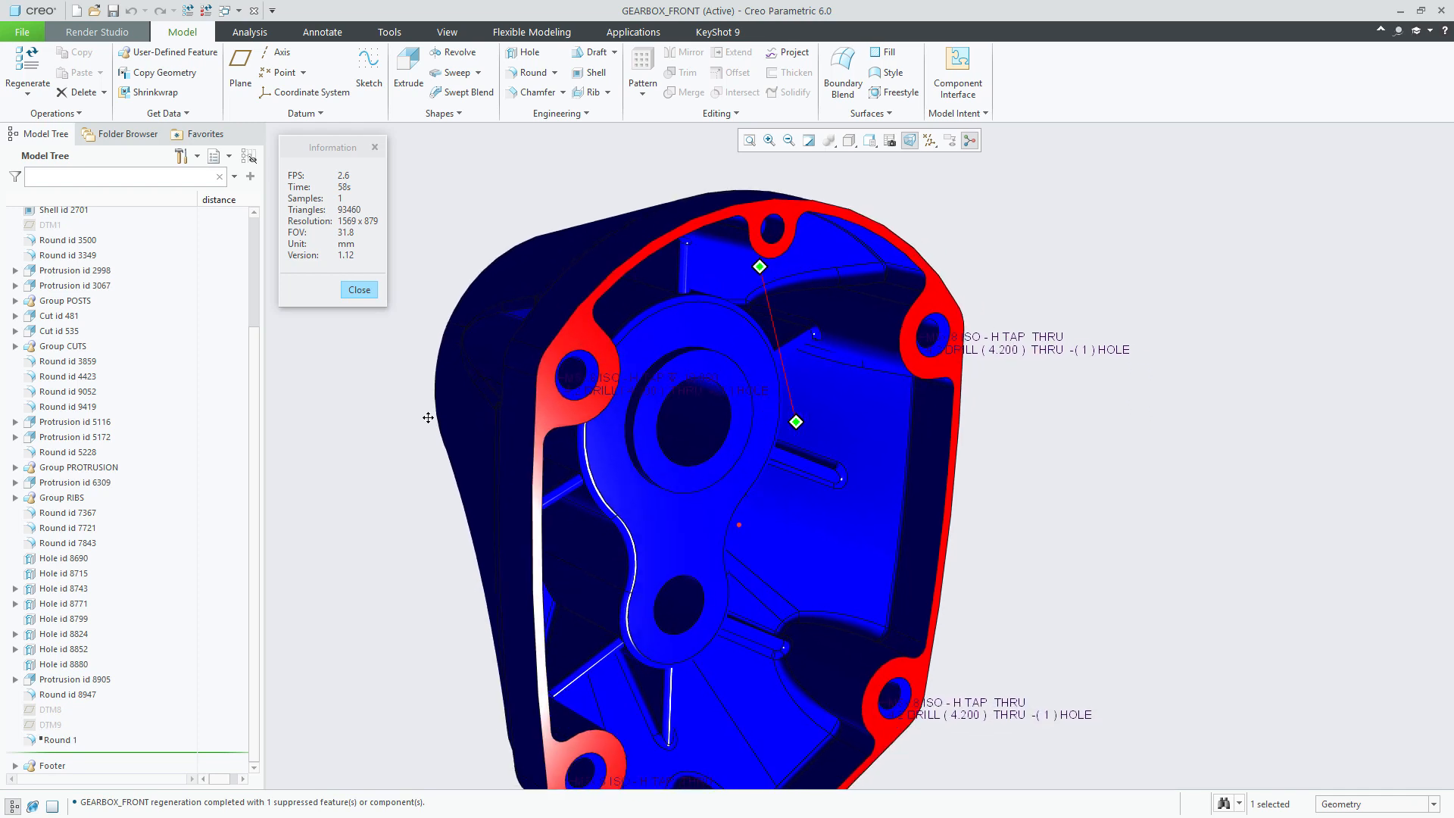
{"action": "right_click", "coordinate": [57, 743]}
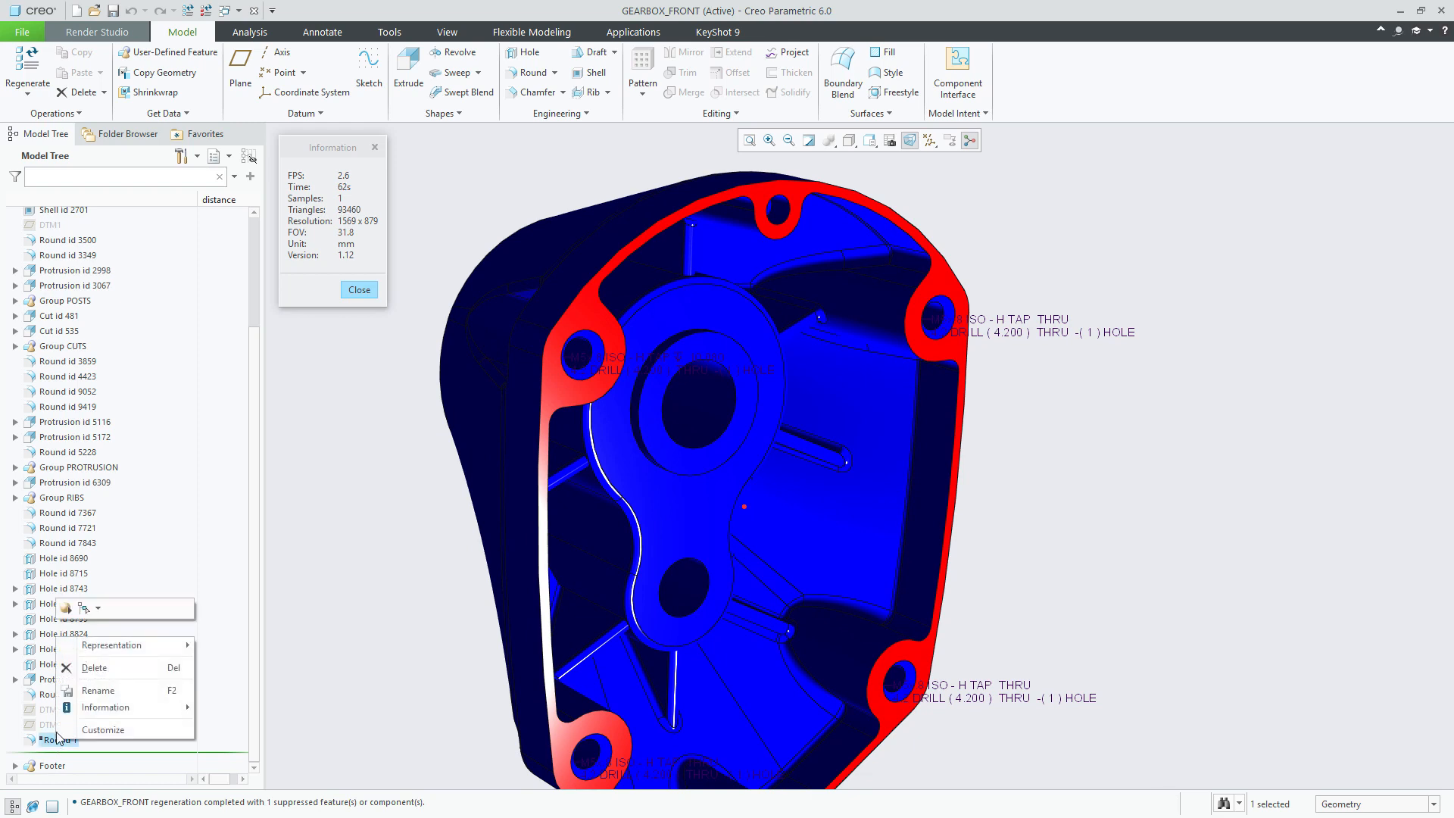
{"action": "left_click", "coordinate": [65, 609]}
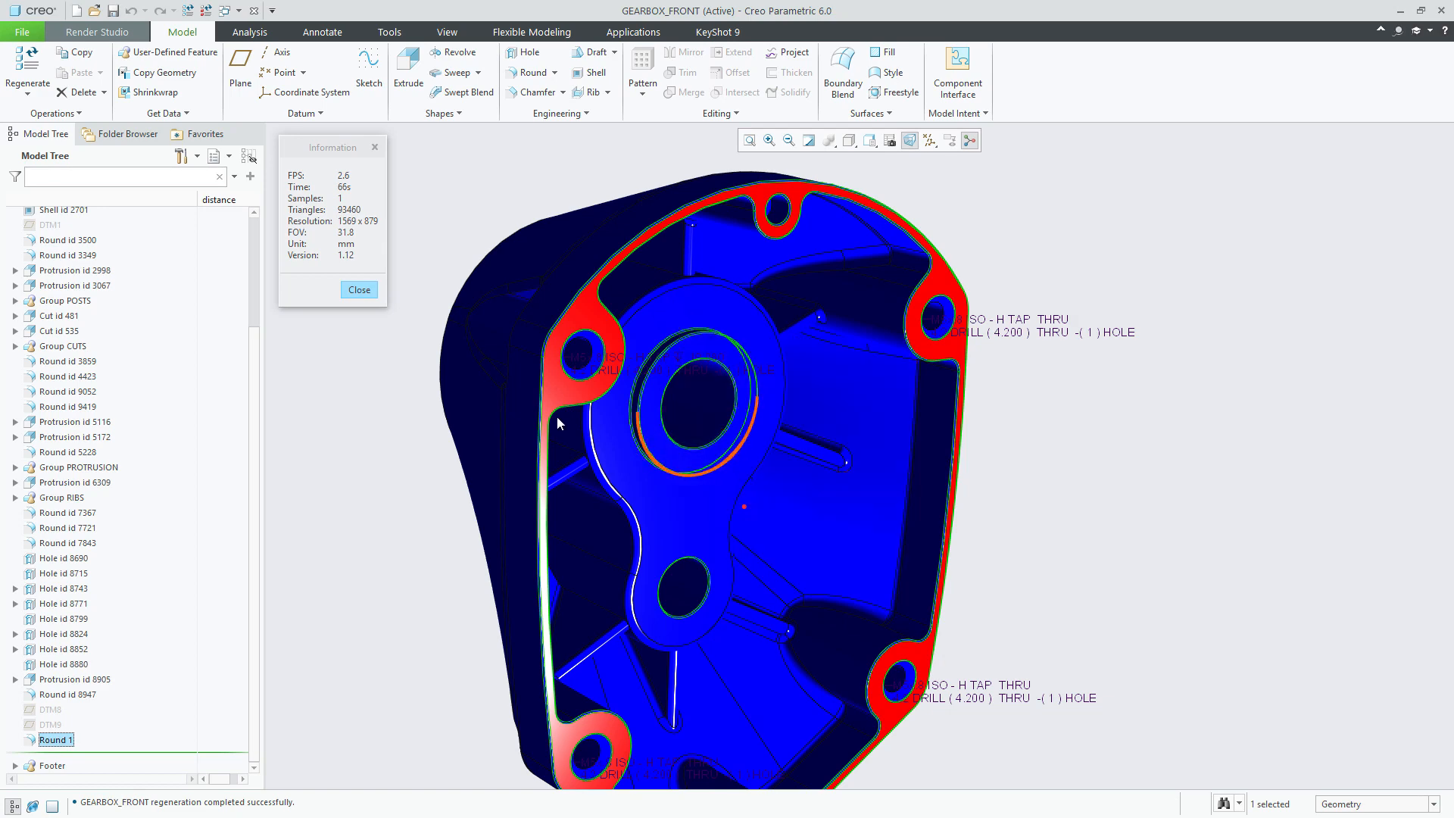
{"action": "left_click", "coordinate": [456, 479]}
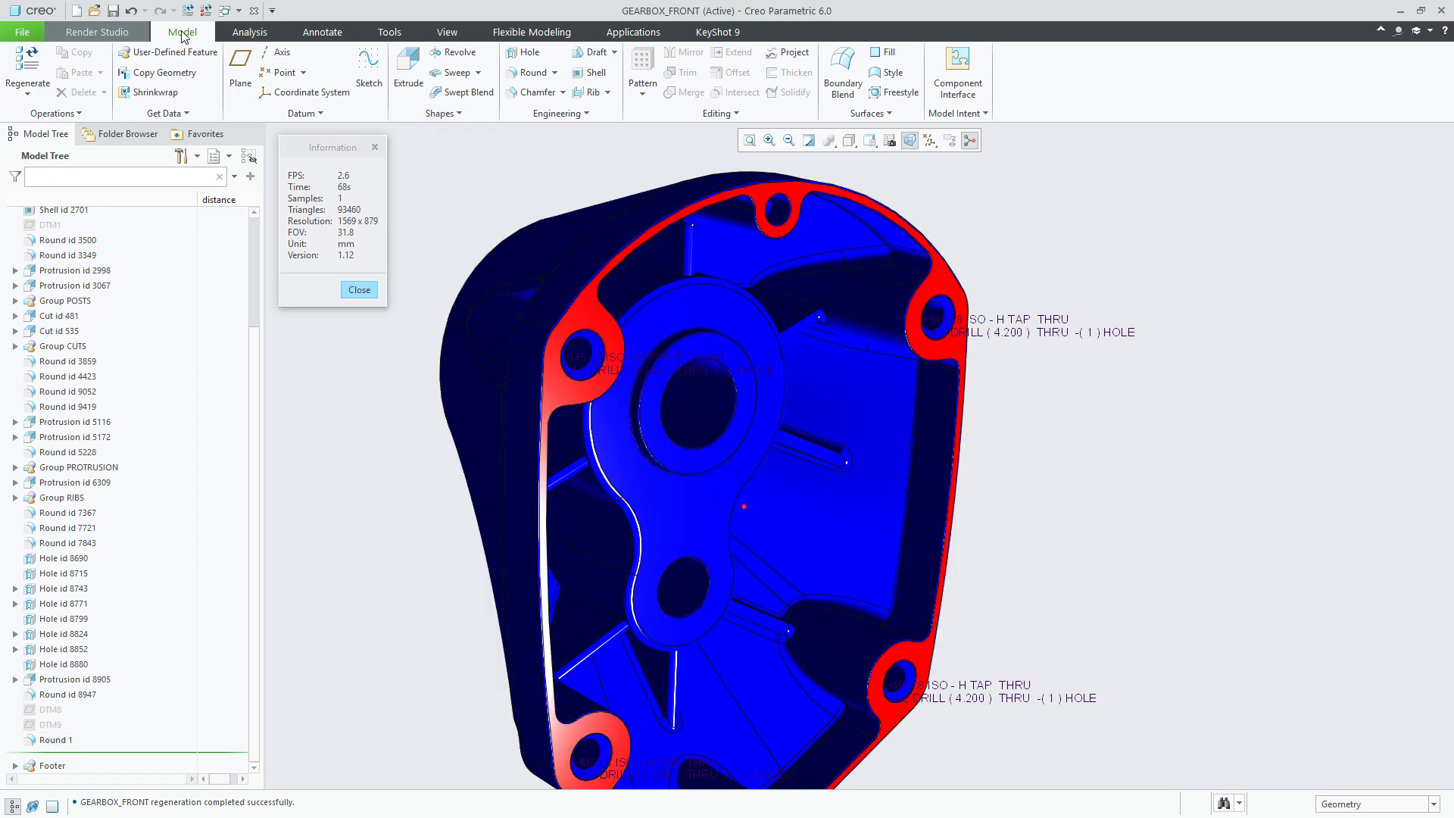
Step: Return to the Render Studio environment and frame the whole housing in the real-time rendering
{"action": "left_click", "coordinate": [98, 30]}
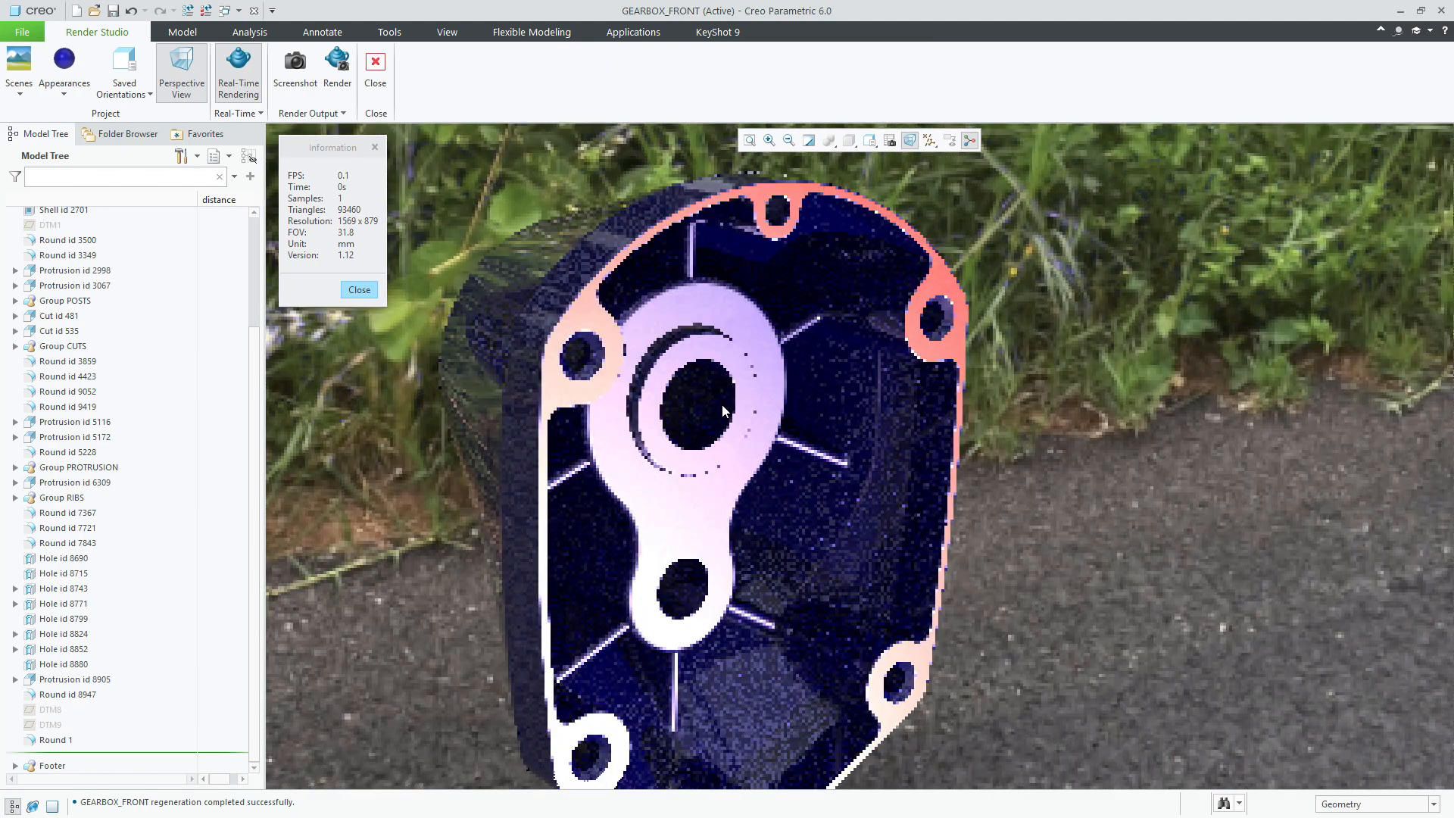
{"action": "middle_click_drag", "start_coordinate": [723, 411], "coordinate": [778, 365], "text": "shift"}
{"action": "scroll", "coordinate": [774, 383], "scroll_direction": "down", "scroll_amount": 4}
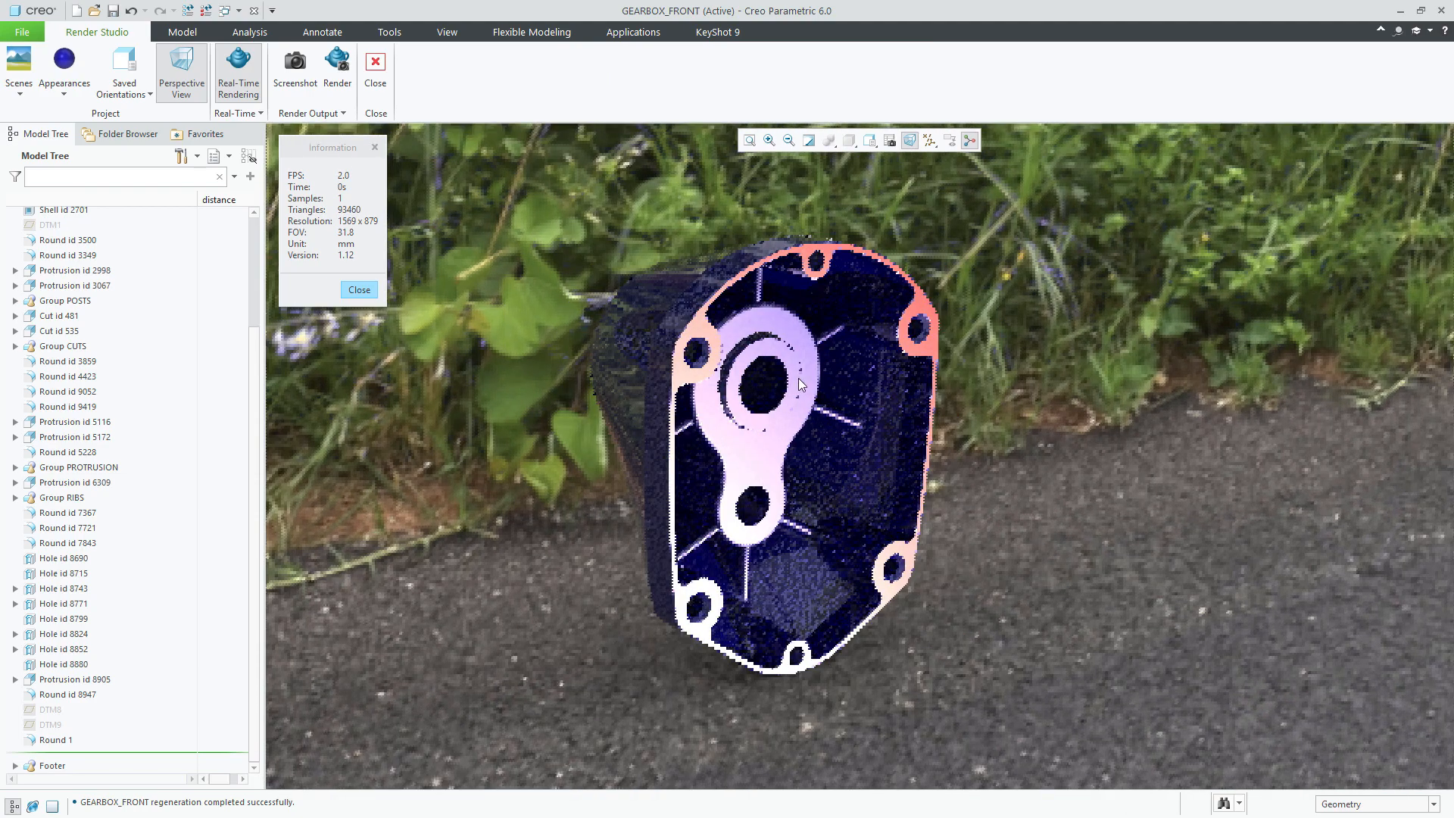
{"action": "middle_click_drag", "start_coordinate": [771, 400], "coordinate": [784, 391]}
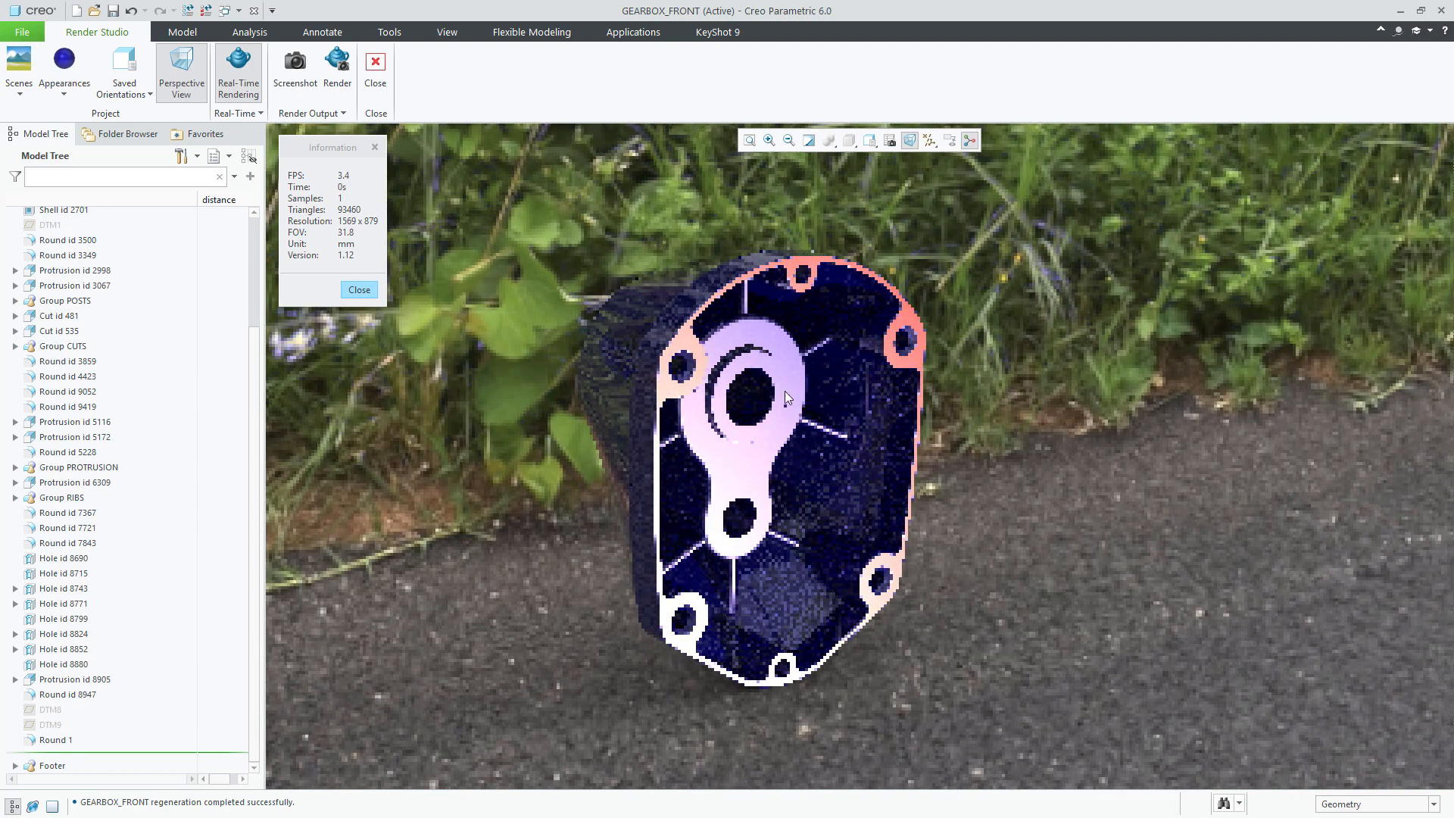
{"action": "scroll", "coordinate": [784, 390], "scroll_direction": "up", "scroll_amount": 2}
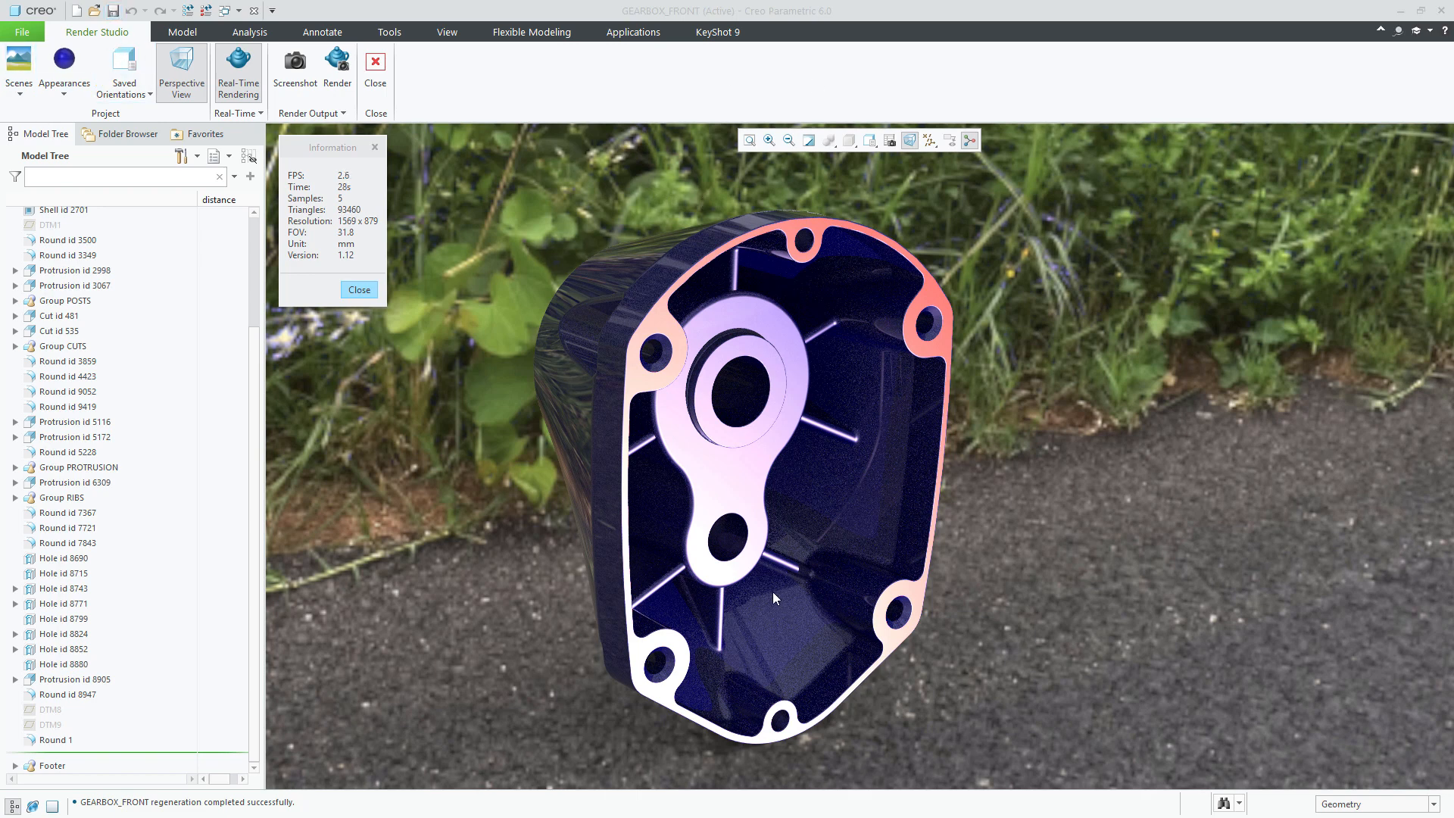
Step: Open the Scene Editor for the current scene and place it beside the housing
{"action": "left_click", "coordinate": [19, 95]}
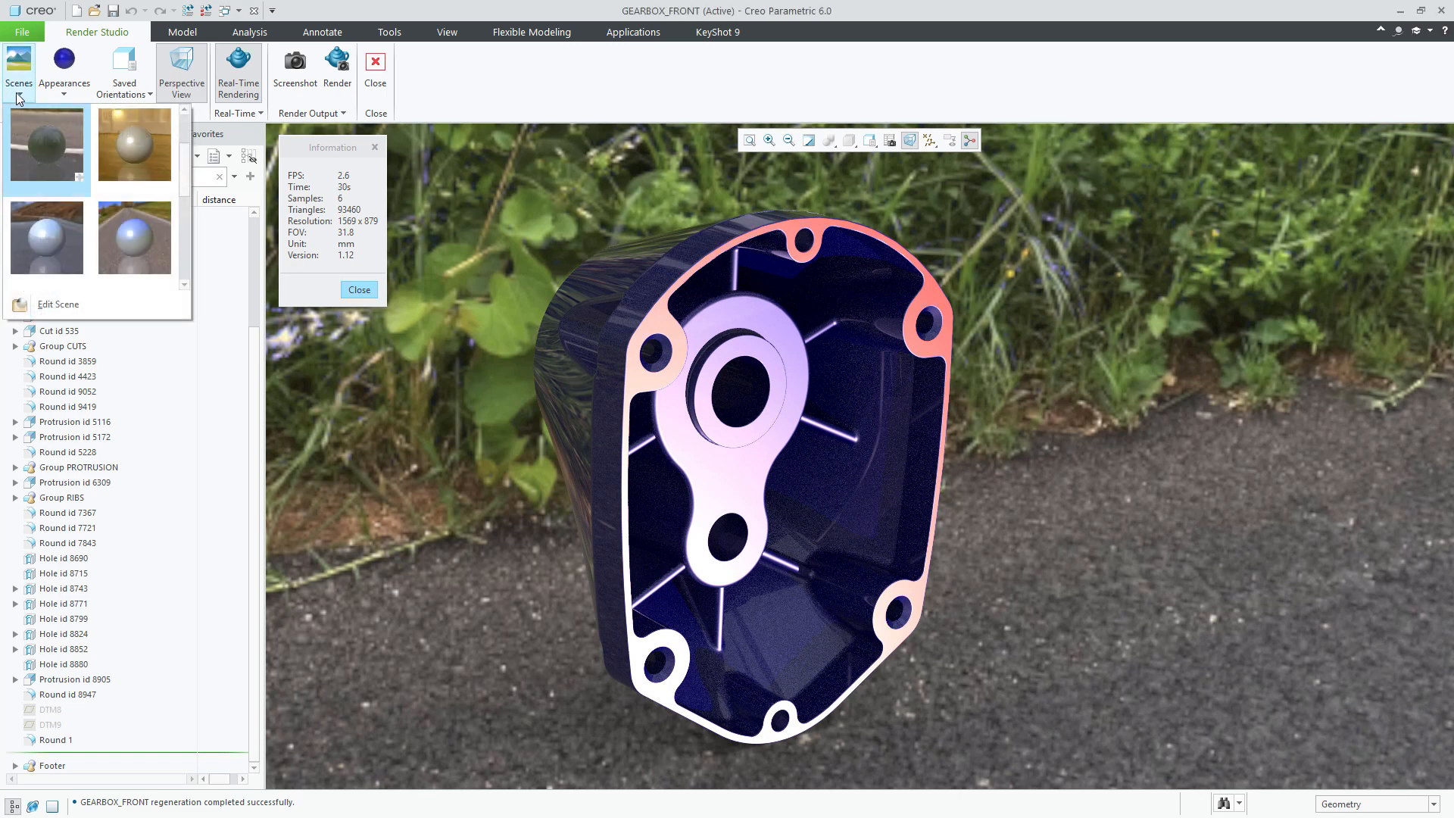
{"action": "left_click", "coordinate": [59, 303]}
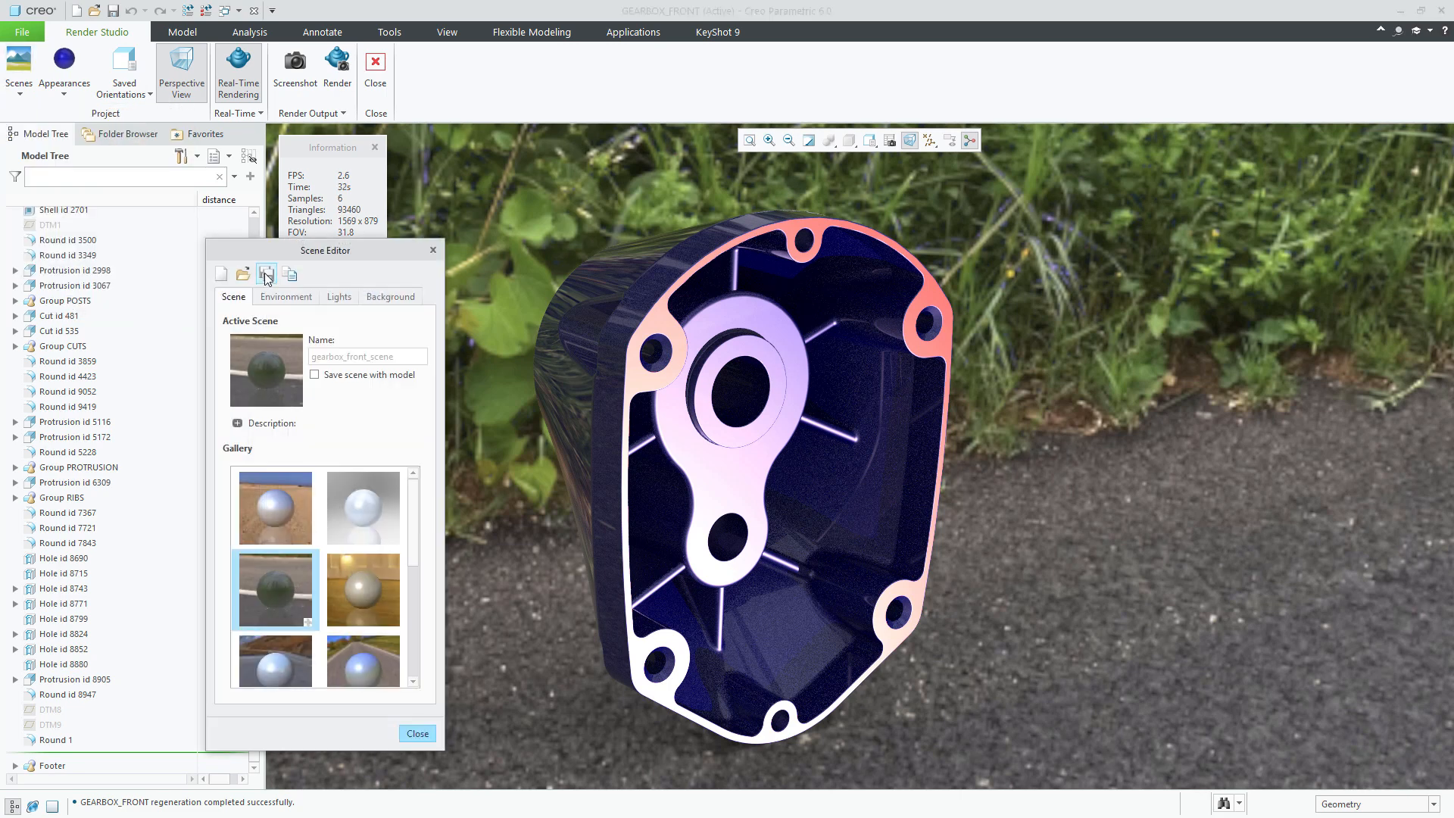
{"action": "left_click_drag", "start_coordinate": [245, 247], "coordinate": [320, 220]}
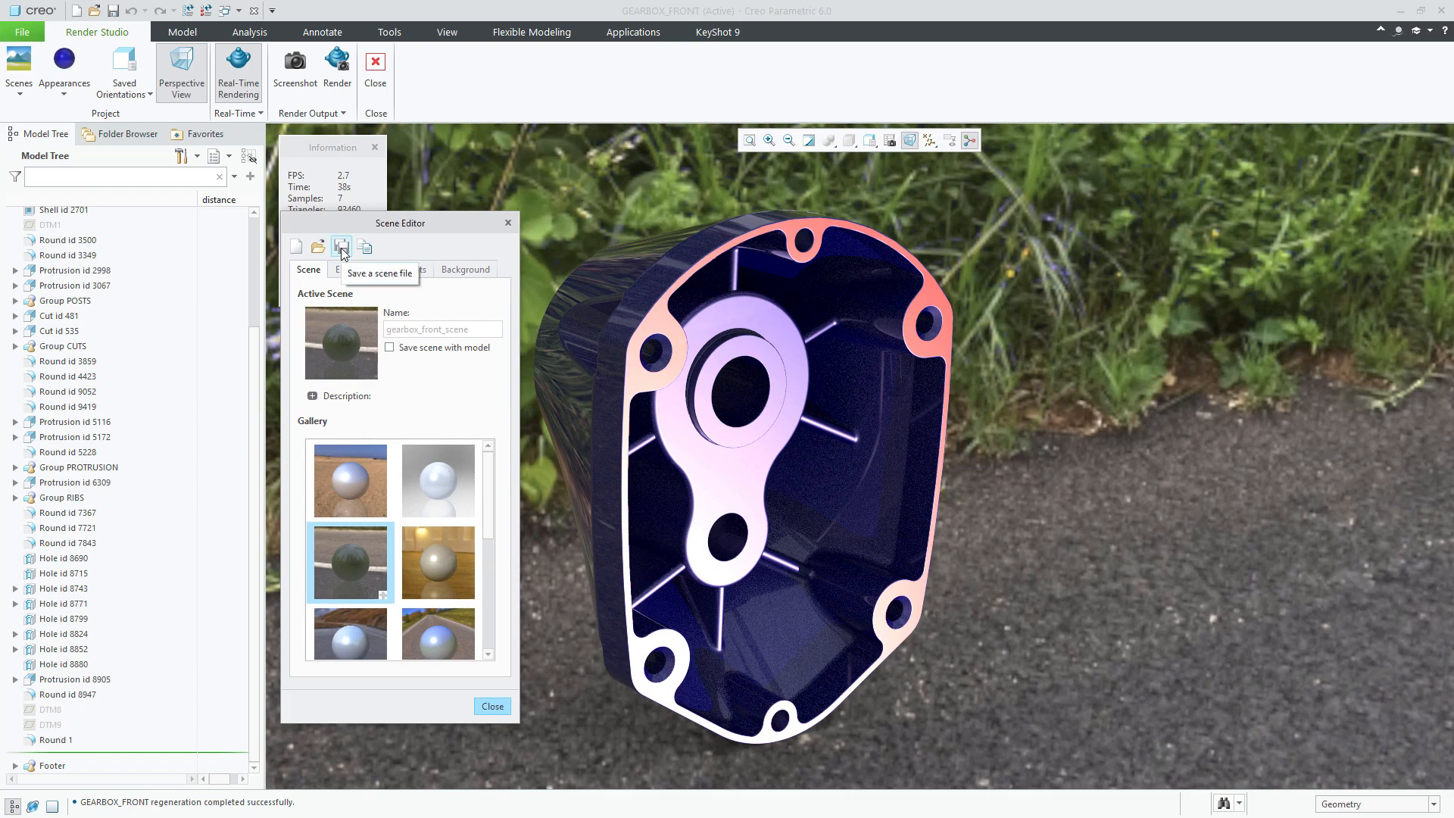
Step: Examine how to save the active scene as a Render Scene (*.scn) file without saving it, and look through the scene gallery
{"action": "left_click", "coordinate": [342, 247]}
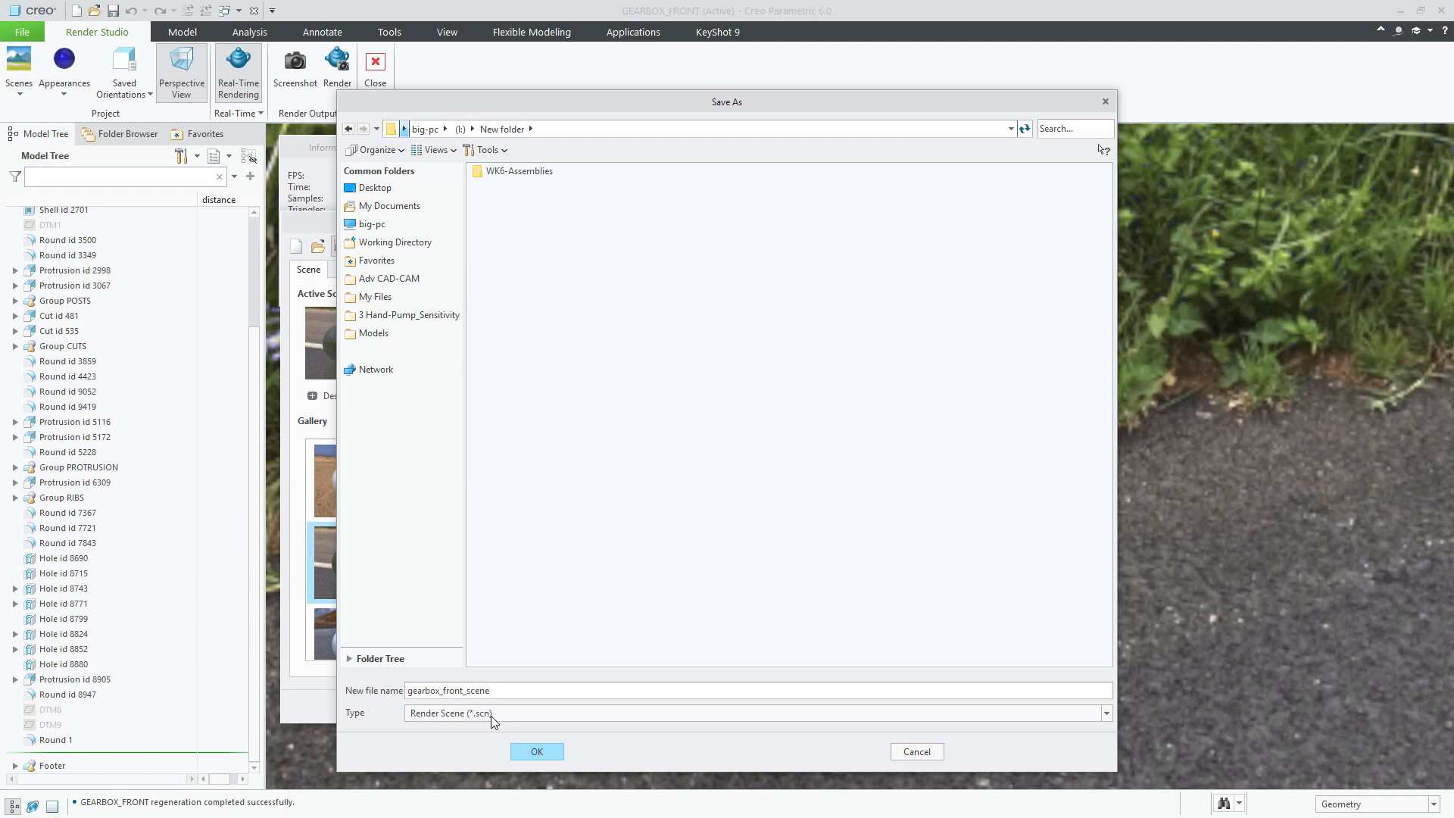
{"action": "left_click", "coordinate": [923, 754]}
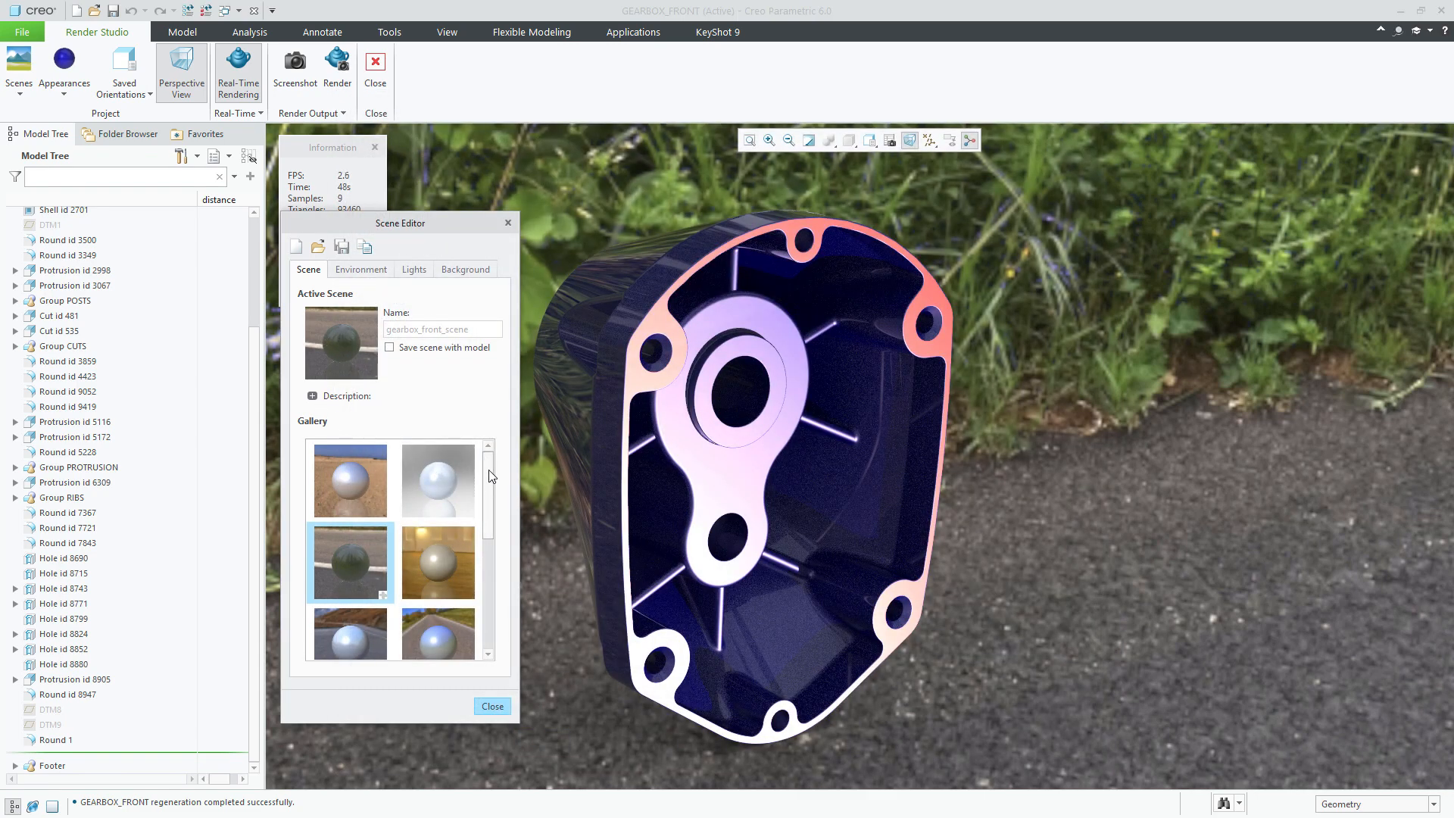
{"action": "left_click_drag", "start_coordinate": [492, 480], "coordinate": [489, 491]}
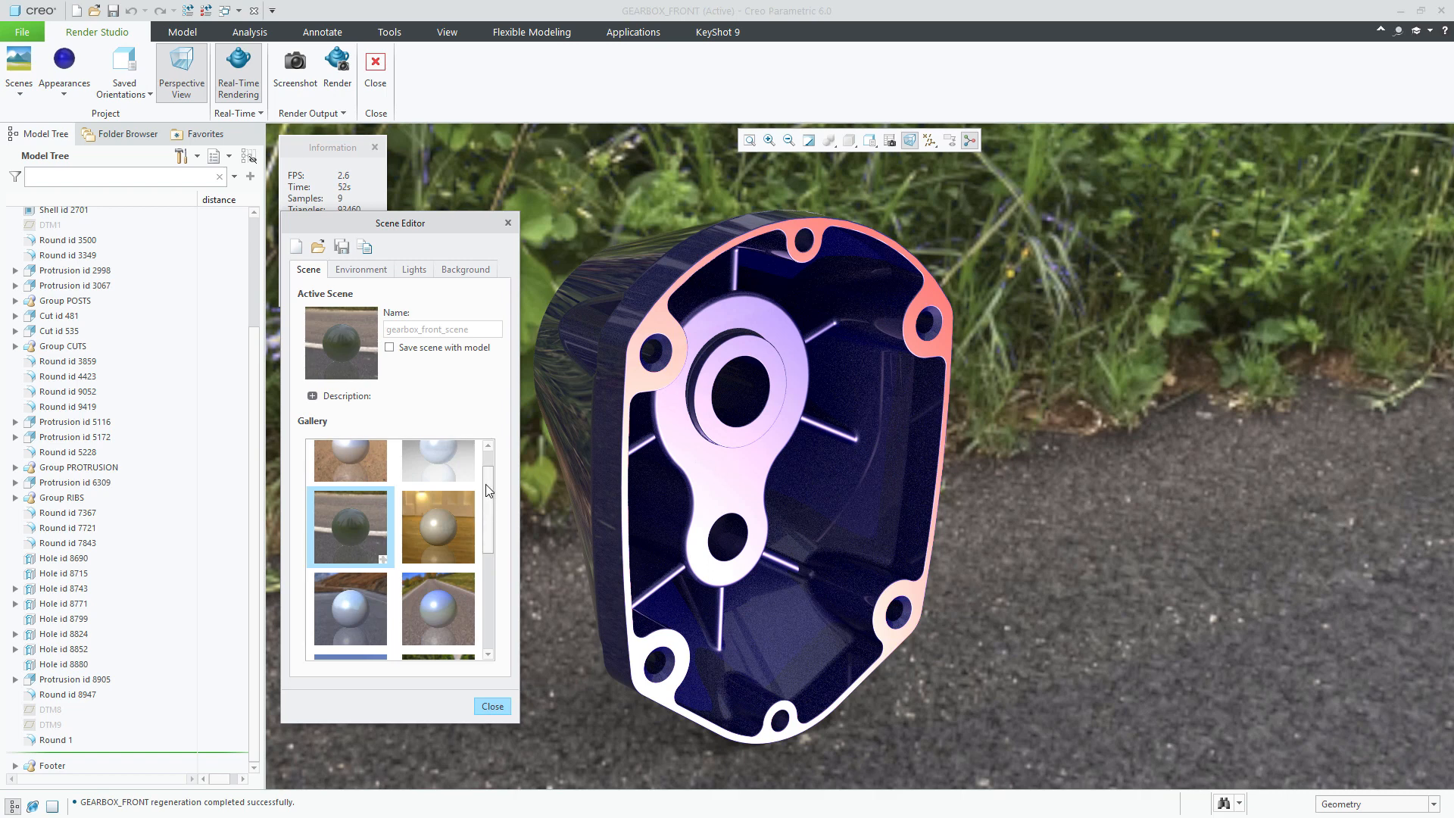
{"action": "left_click_drag", "start_coordinate": [487, 485], "coordinate": [494, 606]}
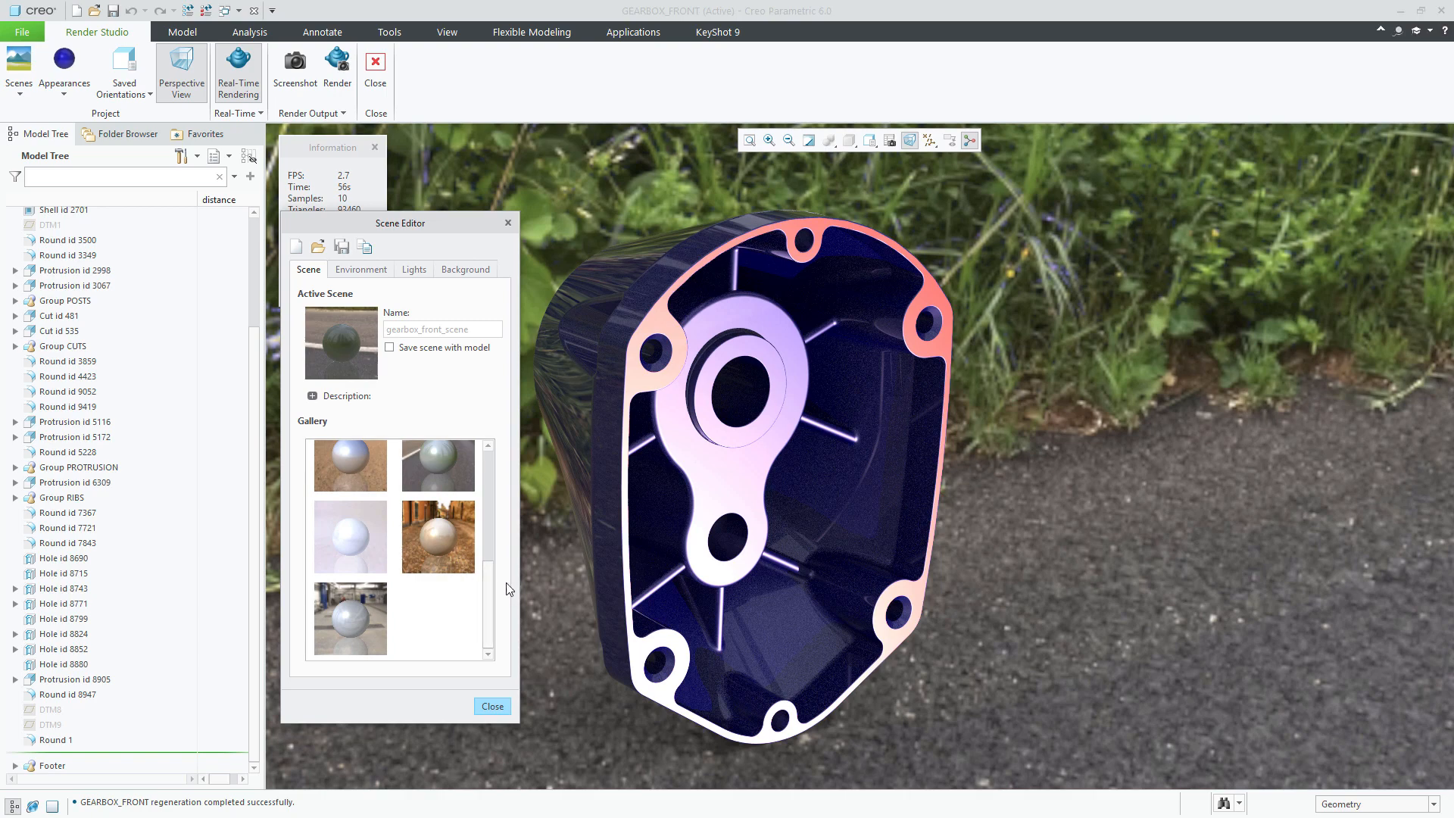
{"action": "left_click_drag", "start_coordinate": [492, 579], "coordinate": [488, 453]}
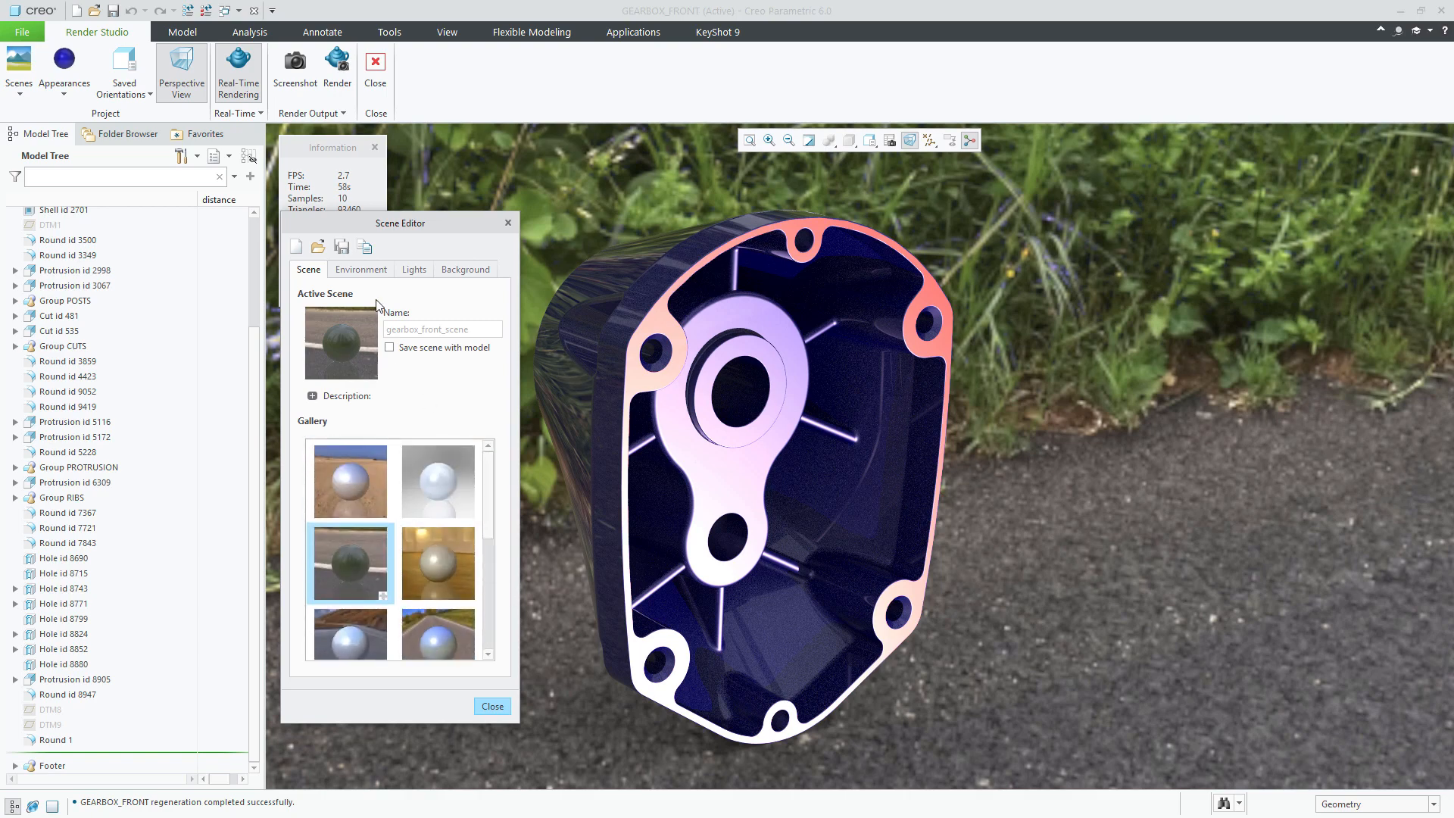
Step: Examine how to load a Render Scene (*.scn) file without opening one, and review the scene's environment settings and gallery
{"action": "left_click", "coordinate": [318, 247]}
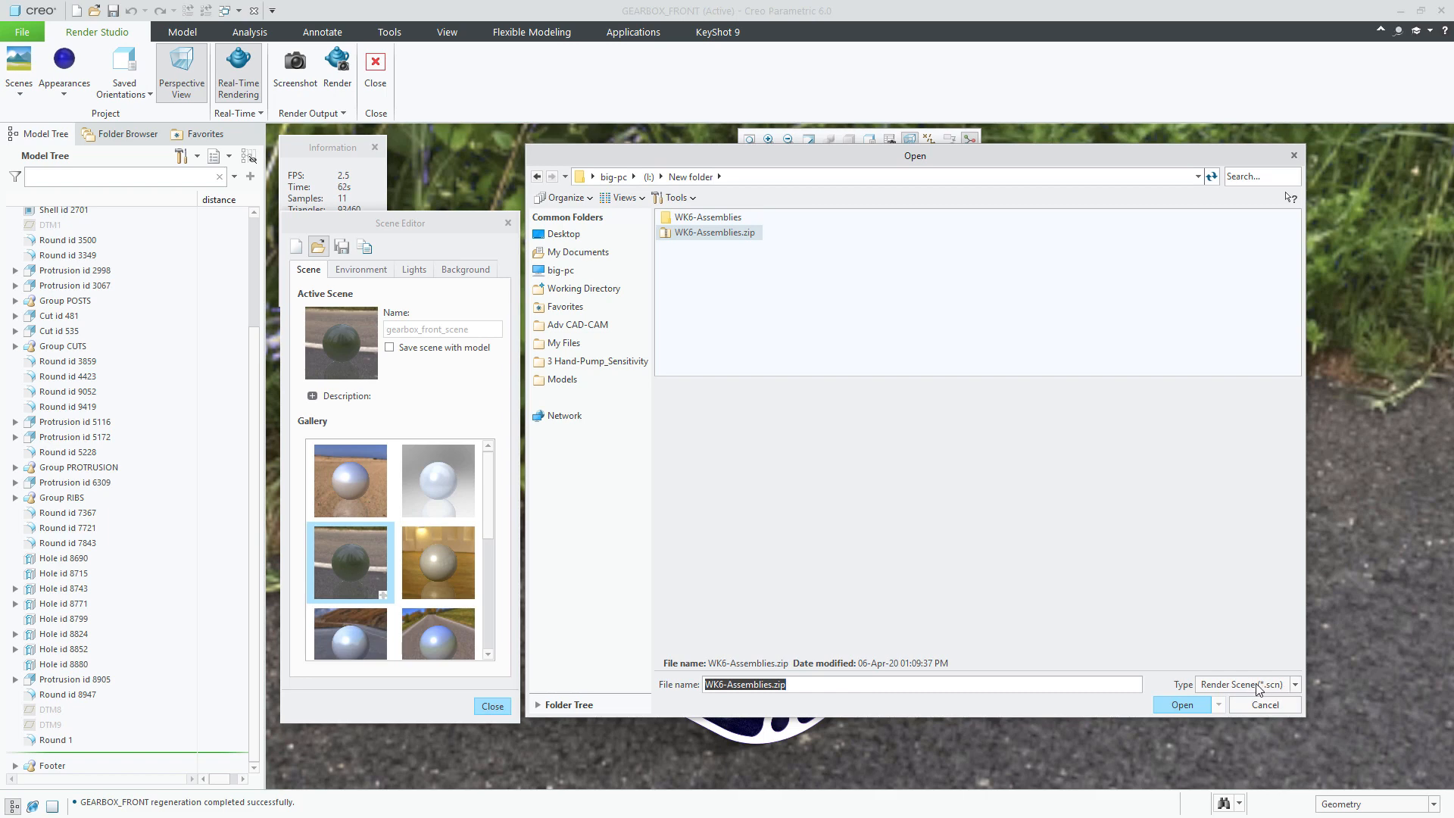
{"action": "left_click", "coordinate": [1268, 706]}
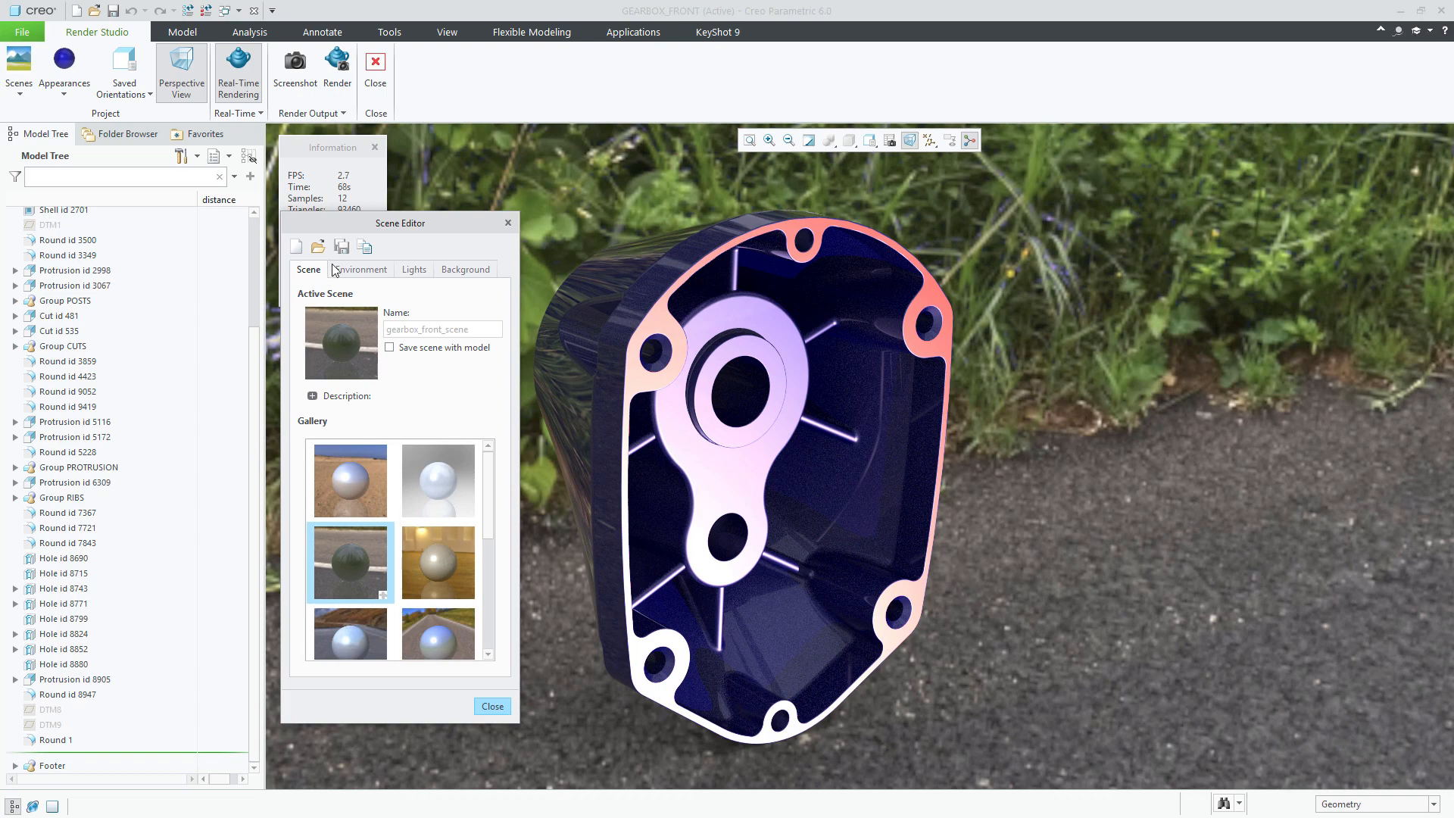
{"action": "left_click", "coordinate": [362, 270]}
{"action": "left_click", "coordinate": [308, 275]}
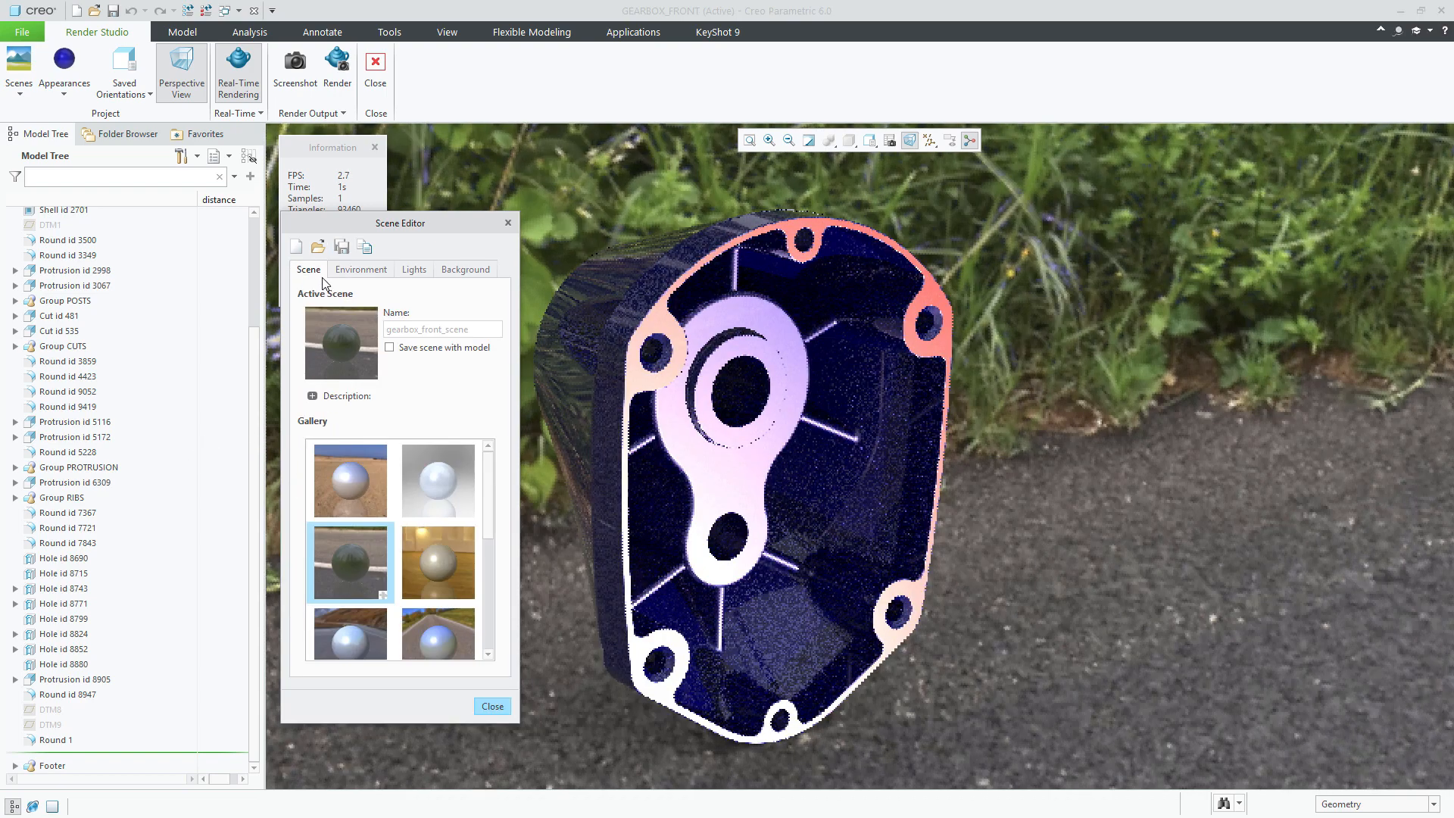
{"action": "scroll", "coordinate": [492, 475], "scroll_direction": "down", "scroll_amount": 5}
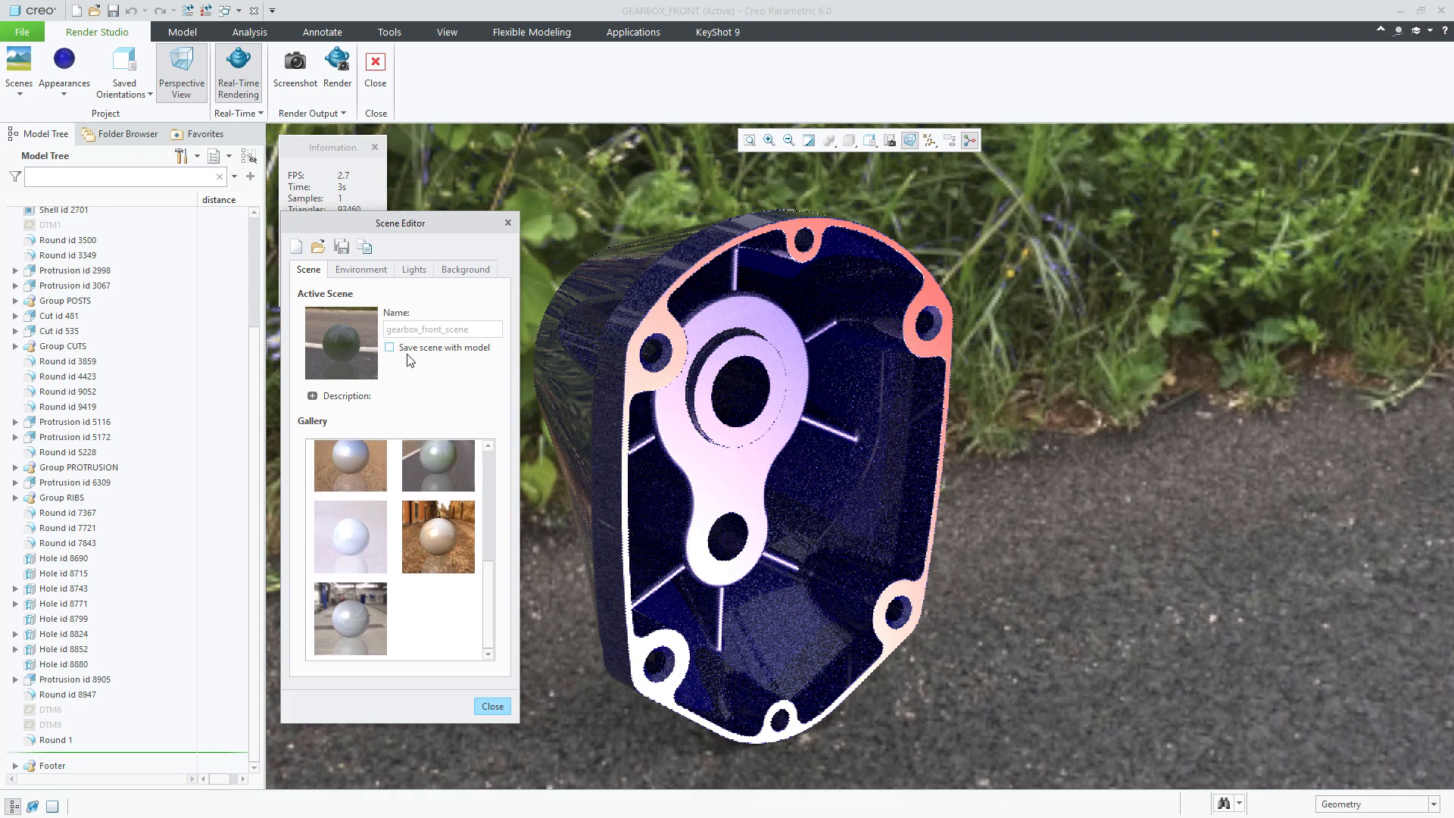